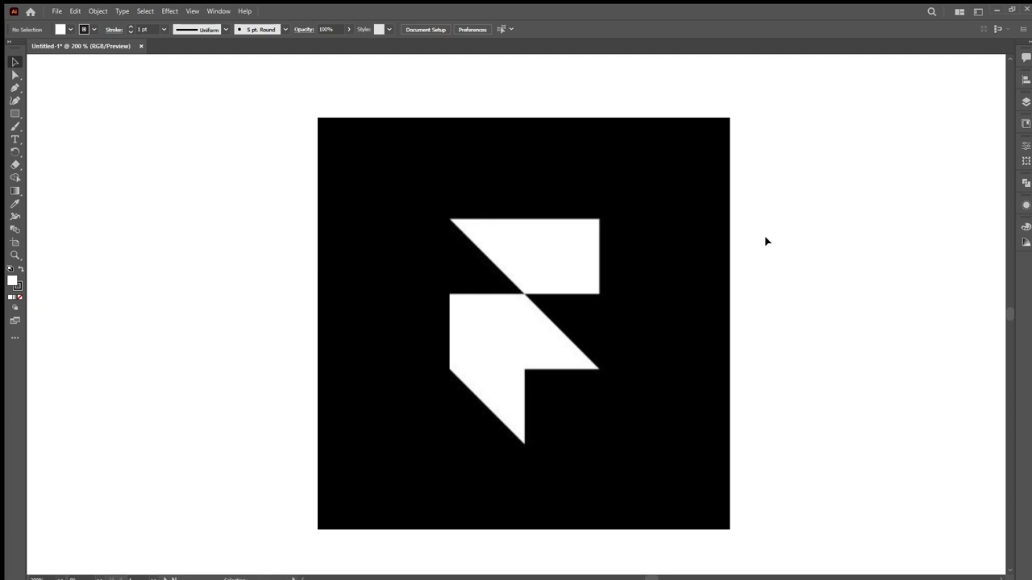
# - Fade the placed reference logo image to 15% opacity
pyautogui.click(621, 264)
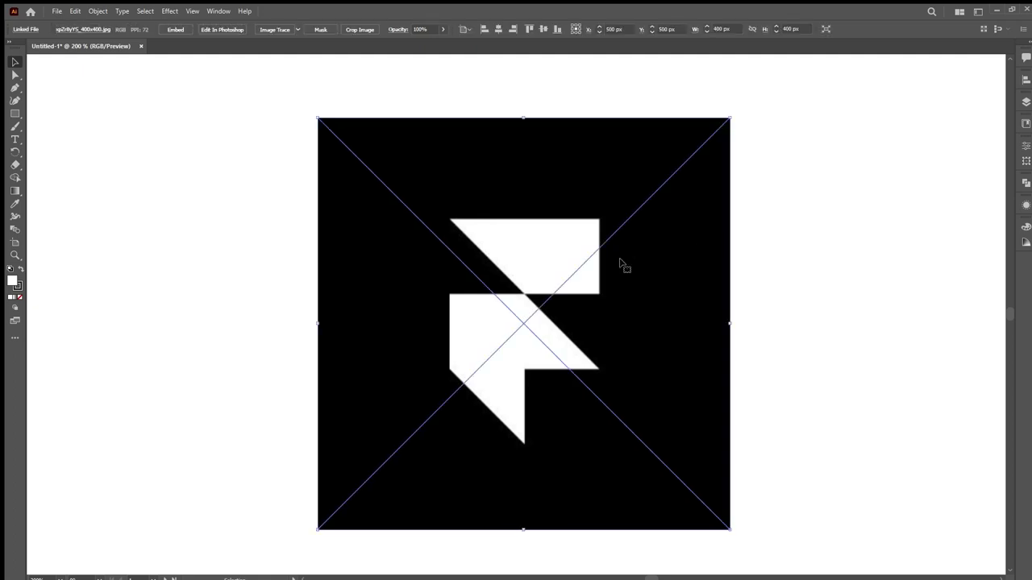
pyautogui.click(440, 30)
pyautogui.moveTo(440, 44); pyautogui.dragTo(407, 43)
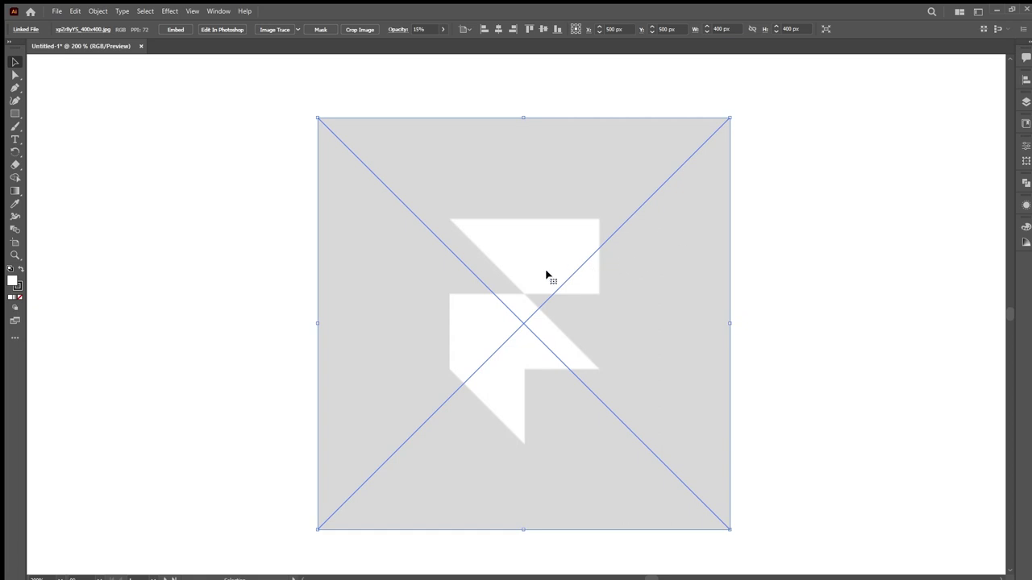
# - Move the faded reference image slightly higher on the artboard
pyautogui.moveTo(547, 275); pyautogui.dragTo(550, 253)
pyautogui.scroll(-2, 550, 253)
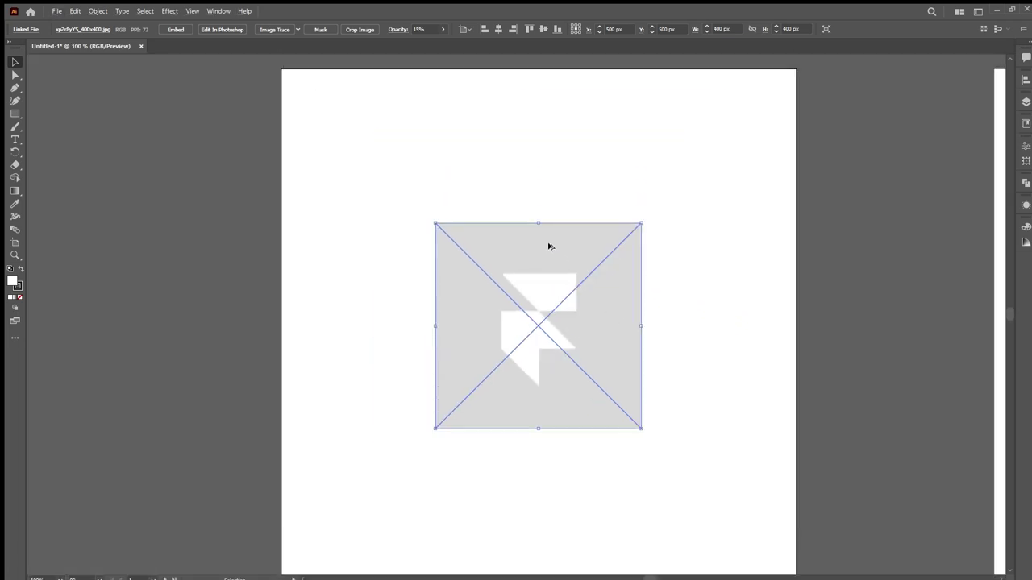
pyautogui.scroll(1, 549, 253)
pyautogui.hotkey('shift', 'Up')
pyautogui.hotkey('shift', 'Up')
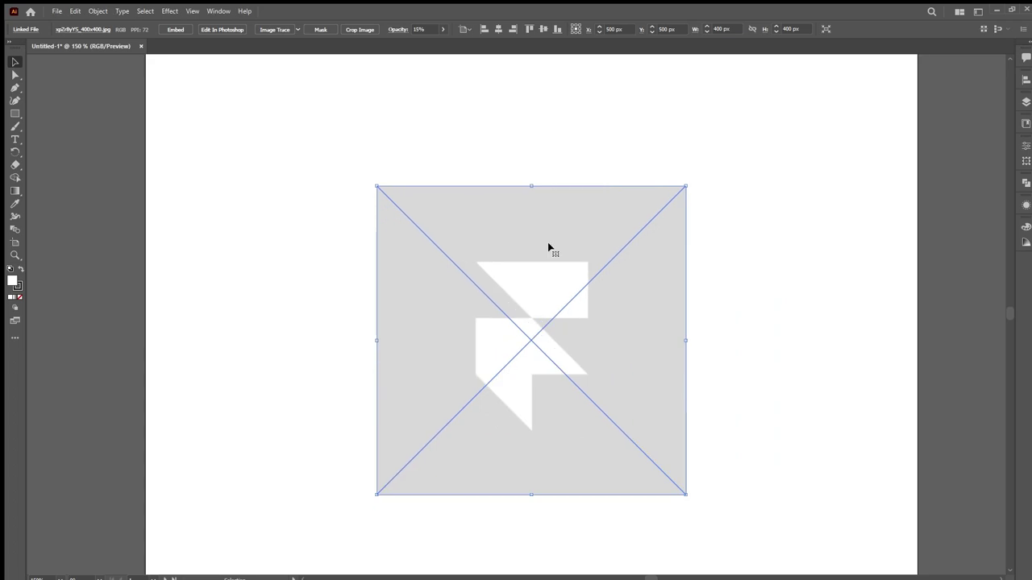
pyautogui.scroll(1, 540, 293)
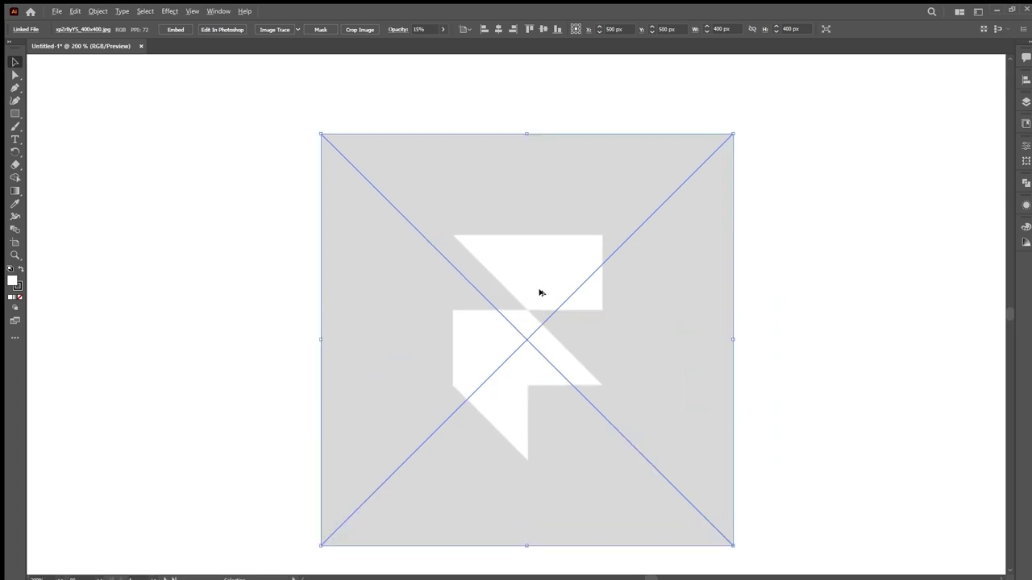
pyautogui.scroll(-1, 539, 292)
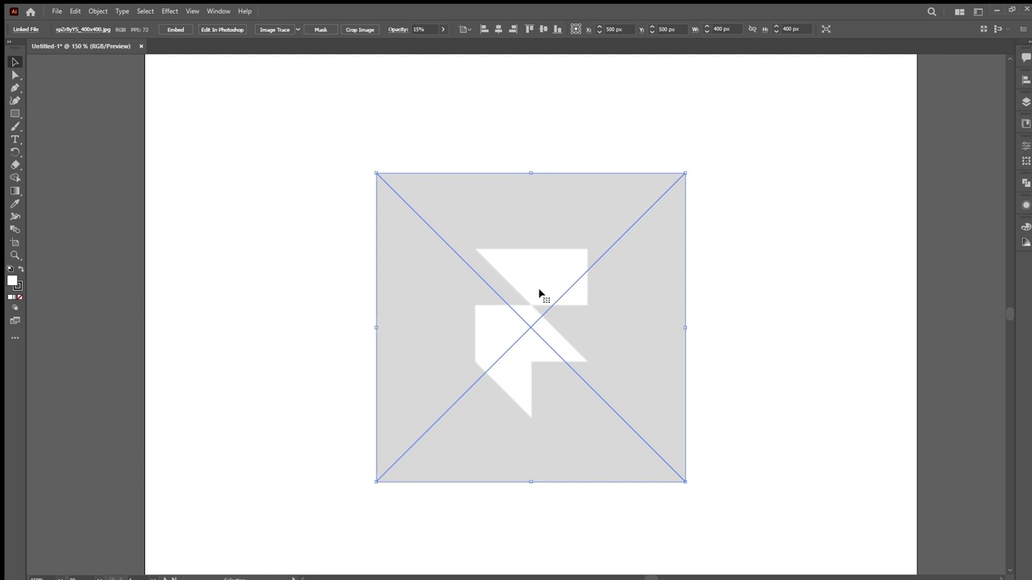
pyautogui.hotkey('shift', 'Up')
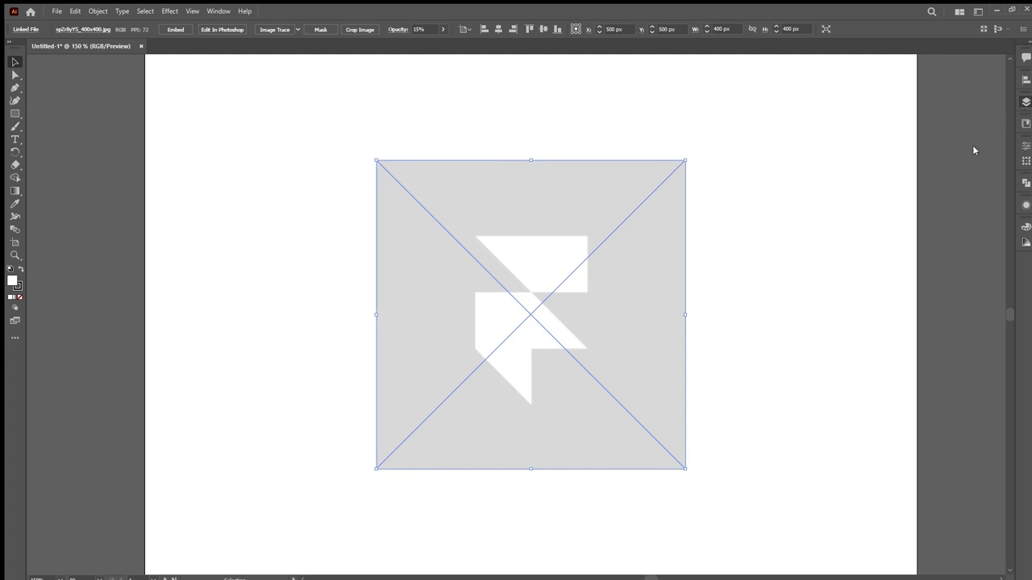
pyautogui.click(909, 117)
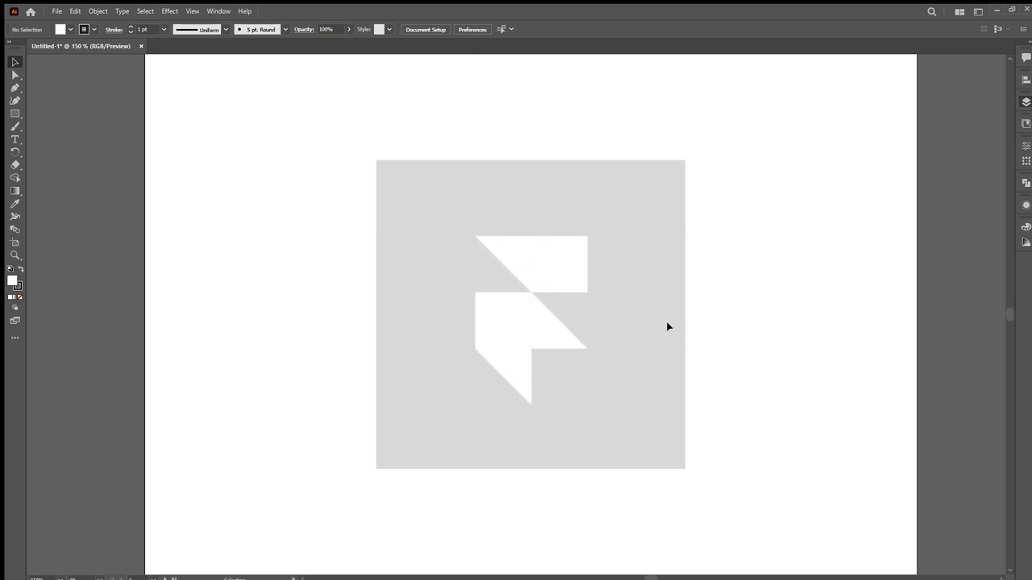
pyautogui.scroll(1, 522, 303)
pyautogui.scroll(1, 522, 303)
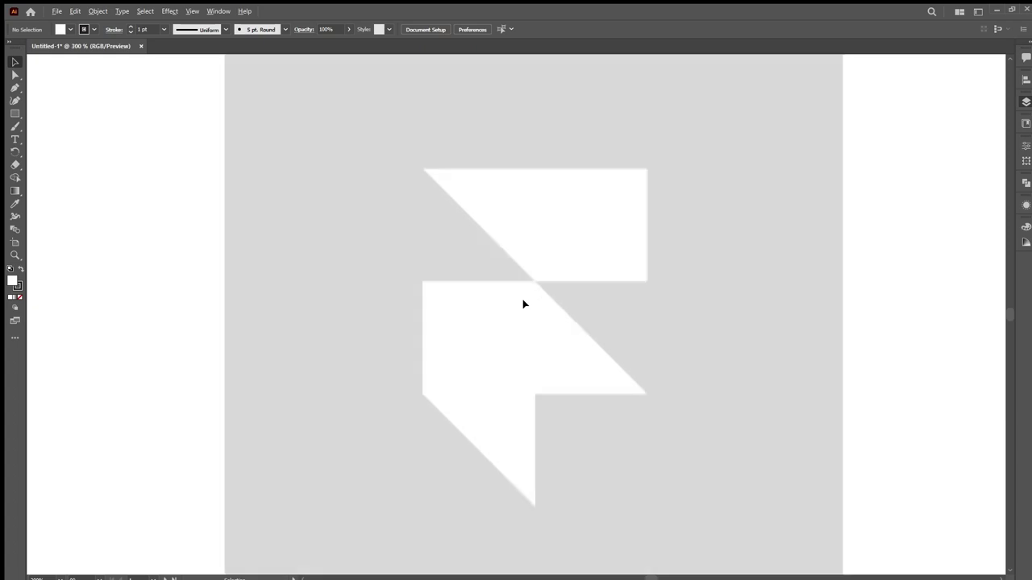
pyautogui.scroll(-1, 522, 304)
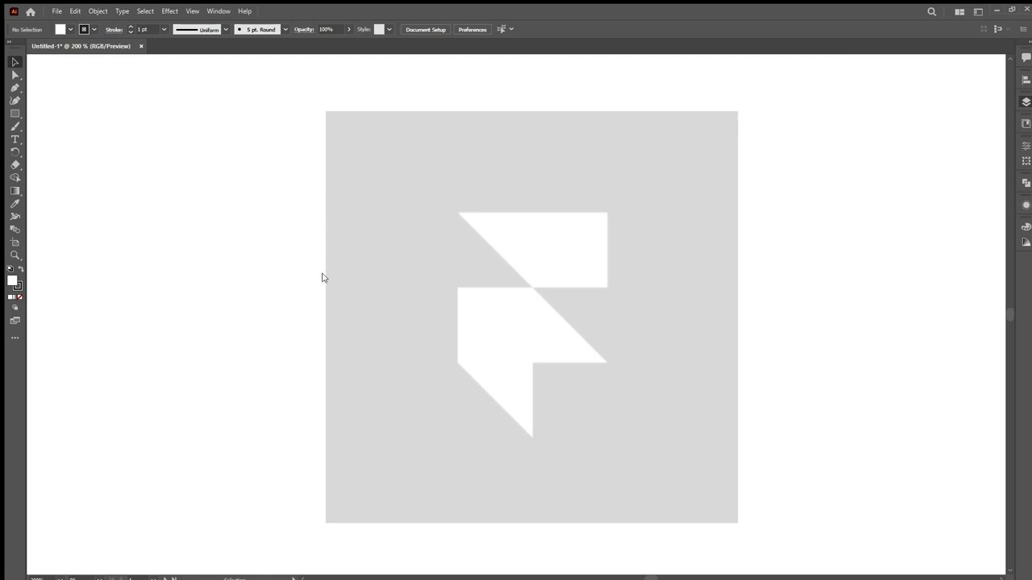
# - Show the grid and enlarge the reference image to about 405 px square
pyautogui.hotkey('ctrl', "'")
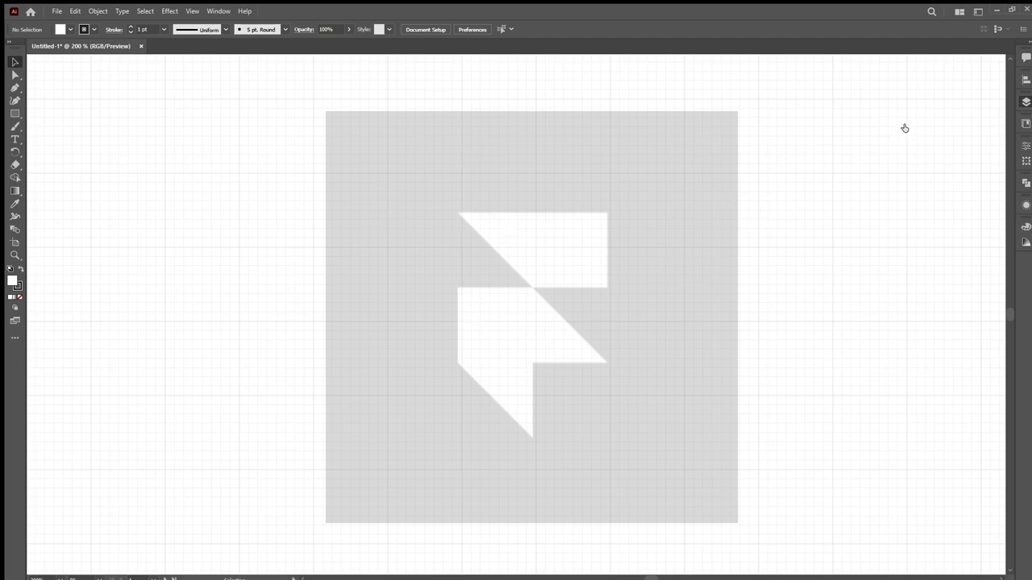
pyautogui.click(710, 288)
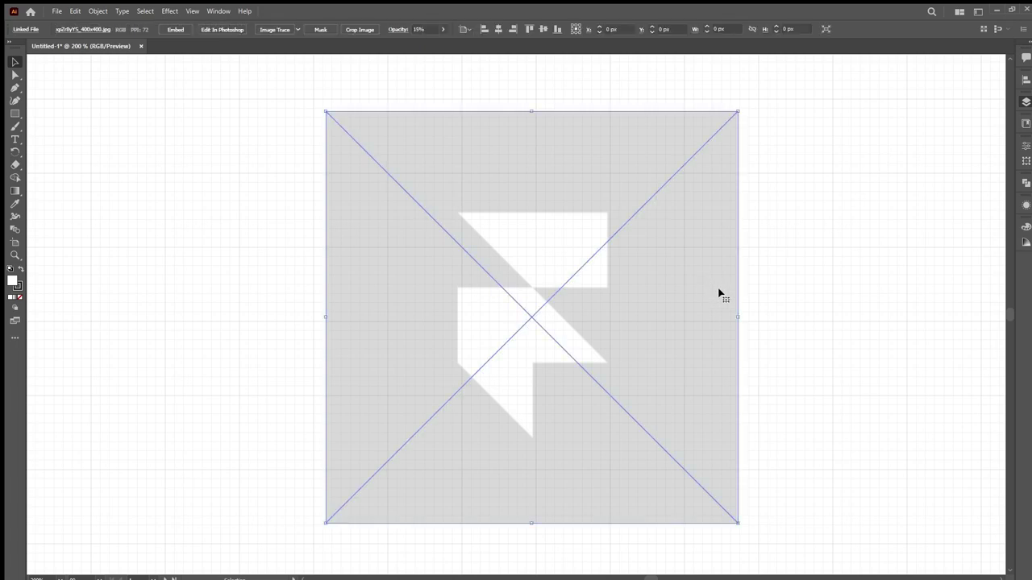
pyautogui.moveTo(738, 319); pyautogui.dragTo(740, 318)
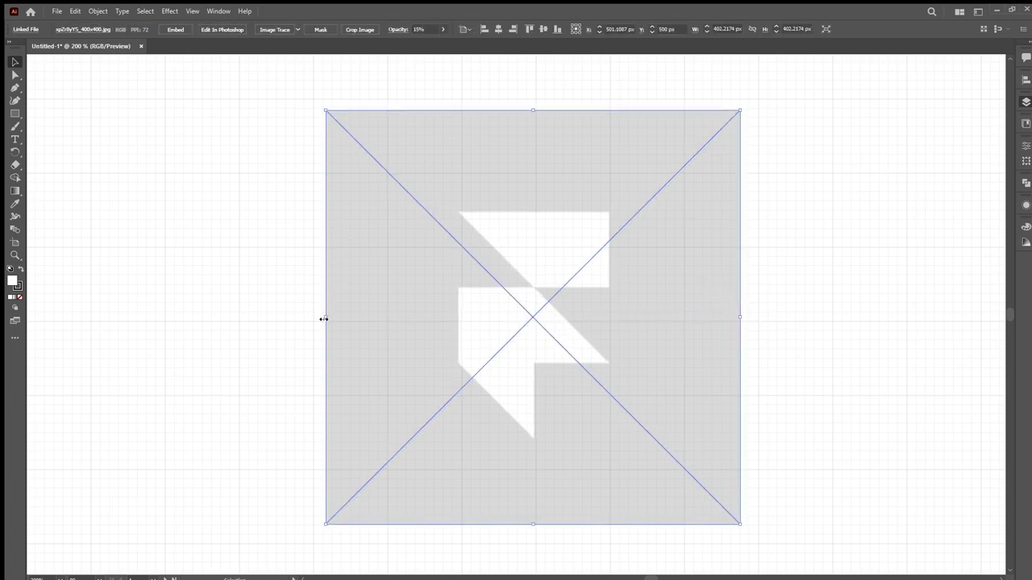
pyautogui.moveTo(327, 317); pyautogui.dragTo(321, 317)
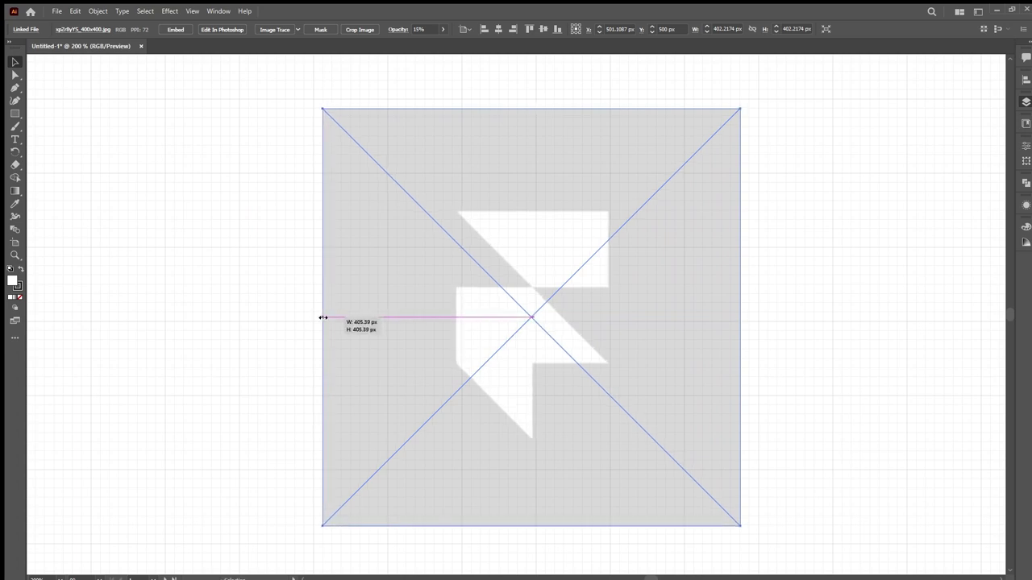
pyautogui.moveTo(322, 318); pyautogui.dragTo(322, 316)
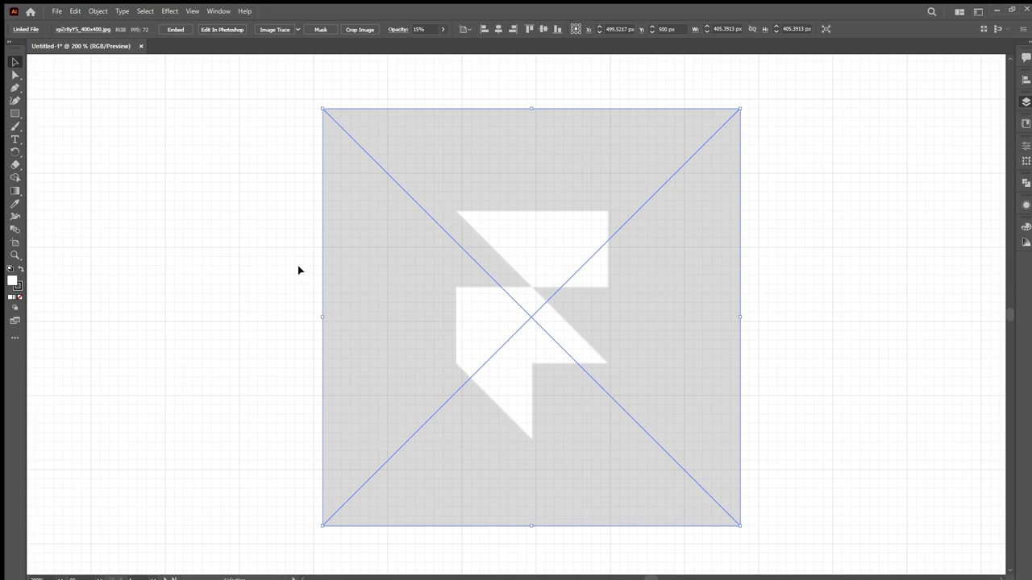
pyautogui.click(298, 270)
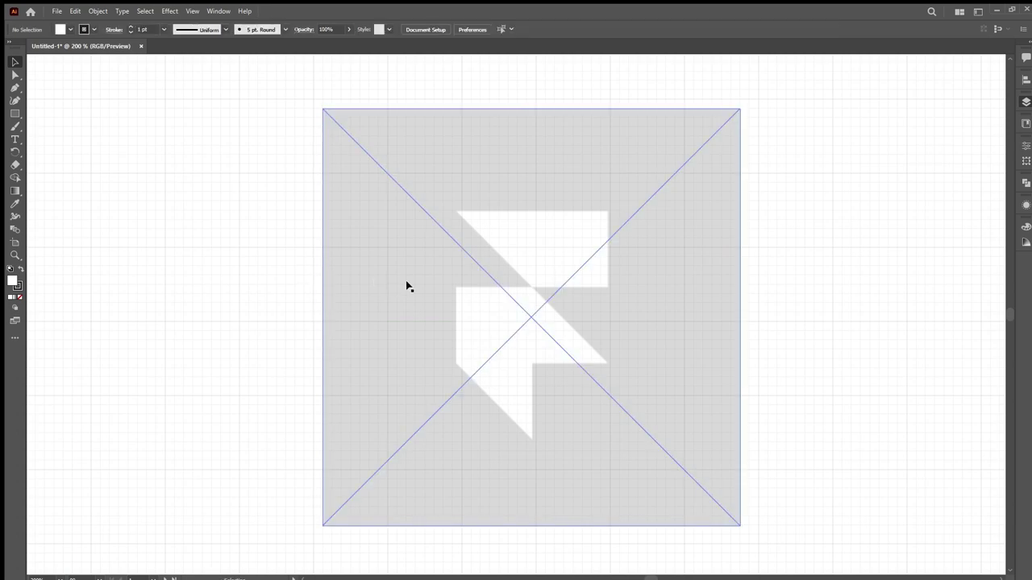
pyautogui.click(449, 289)
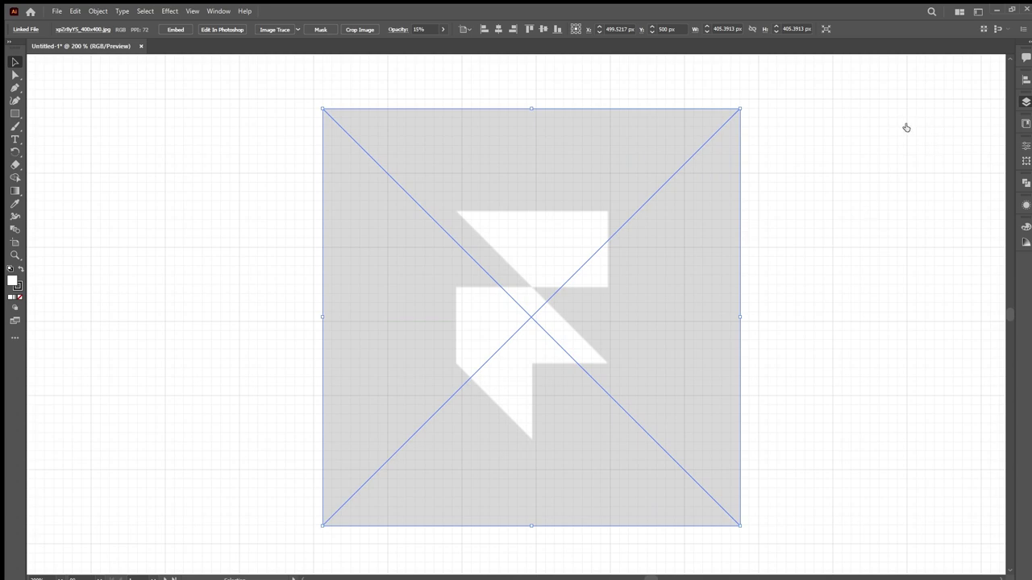
pyautogui.click(835, 300)
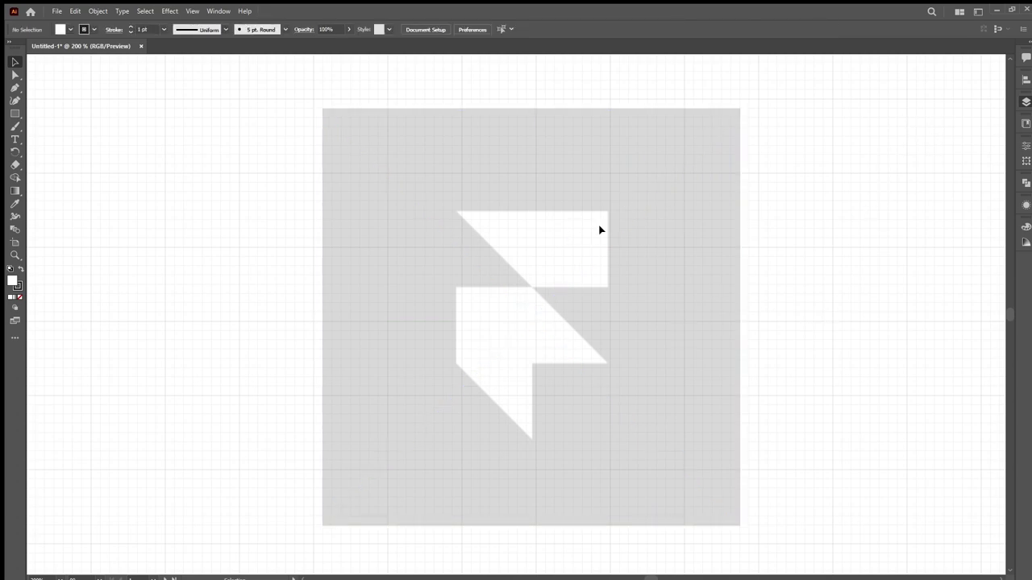
# - Enlarge the artboard toward the bottom right and show the rulers
pyautogui.press('m')
pyautogui.press('v')
pyautogui.moveTo(312, 97); pyautogui.dragTo(599, 288)
pyautogui.moveTo(732, 515); pyautogui.dragTo(754, 546)
pyautogui.hotkey('ctrl', 'r')
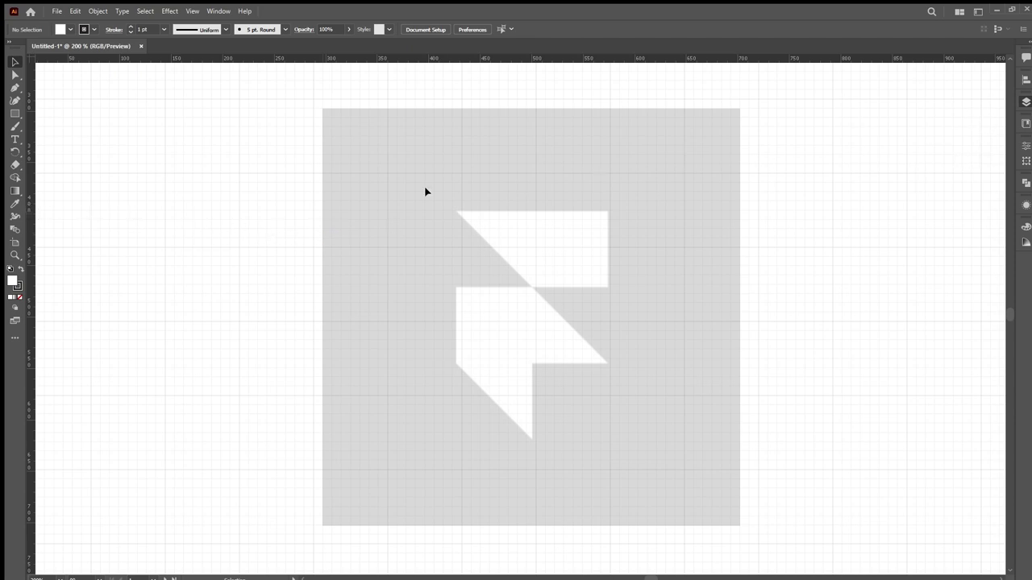
# - Place guides on the reference image's left, top, right and bottom edges
pyautogui.moveTo(30, 197); pyautogui.dragTo(323, 233)
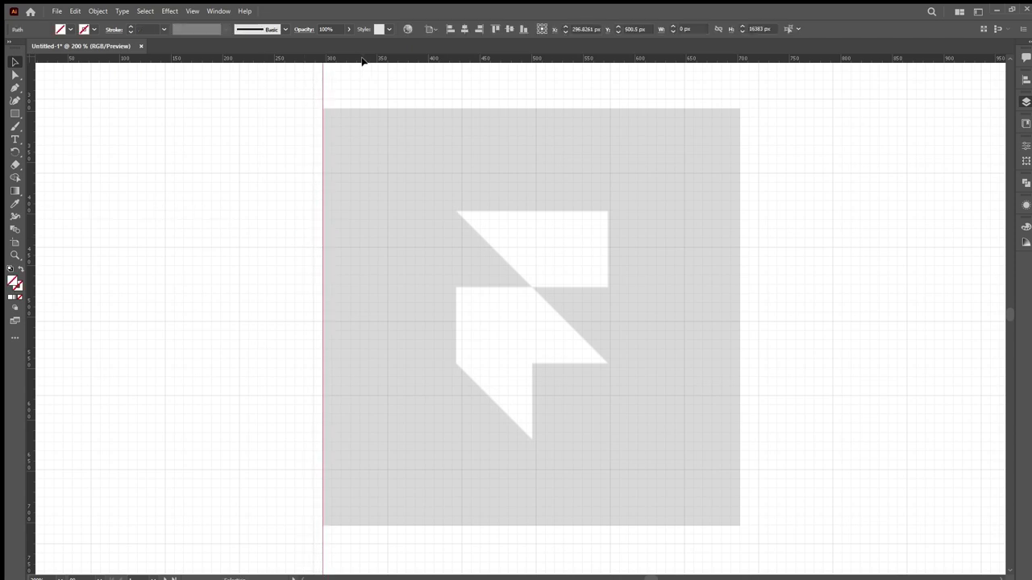
pyautogui.moveTo(364, 57); pyautogui.dragTo(358, 113)
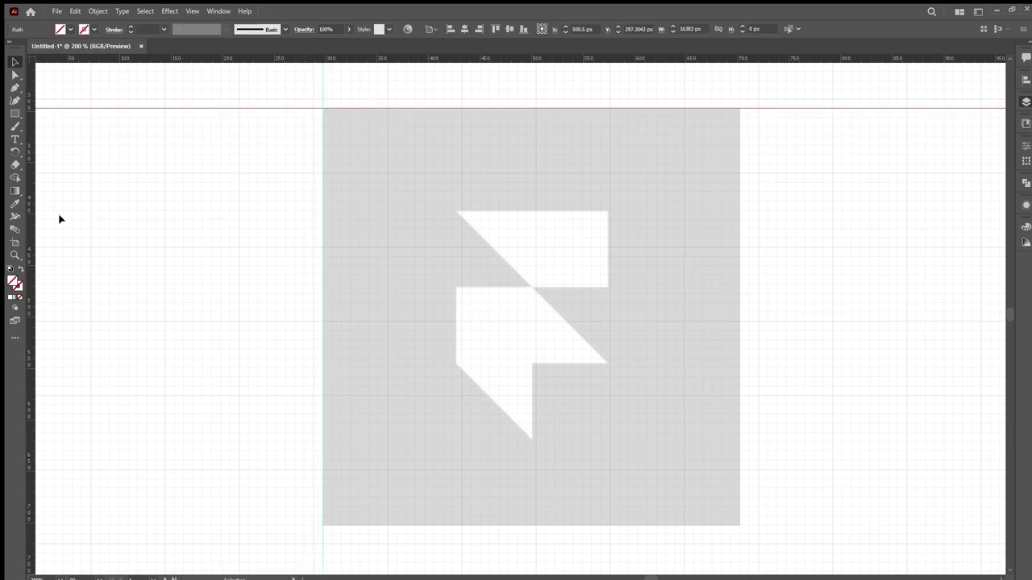
pyautogui.moveTo(35, 201); pyautogui.dragTo(740, 237)
pyautogui.moveTo(387, 58); pyautogui.dragTo(401, 525)
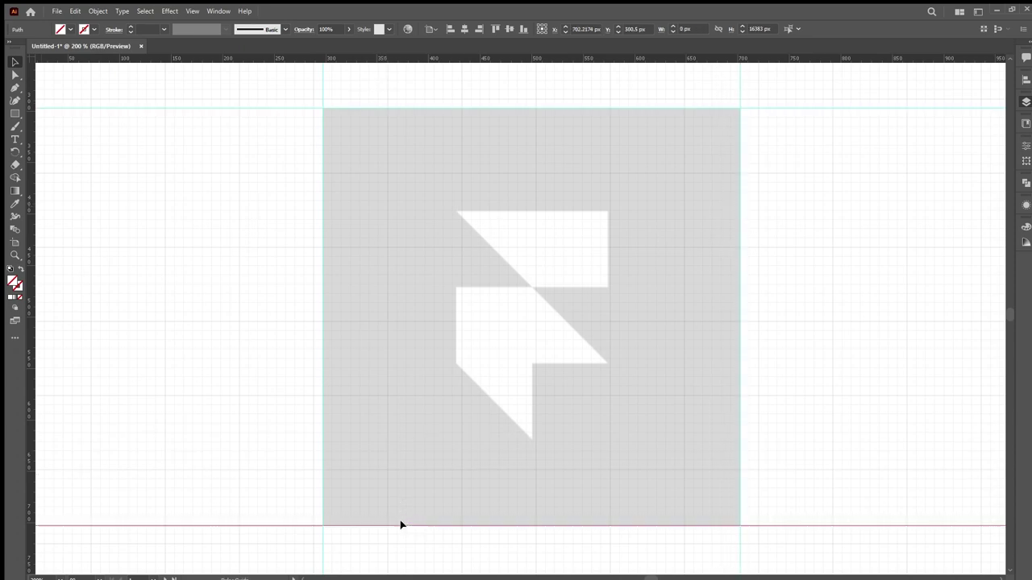
pyautogui.click(281, 293)
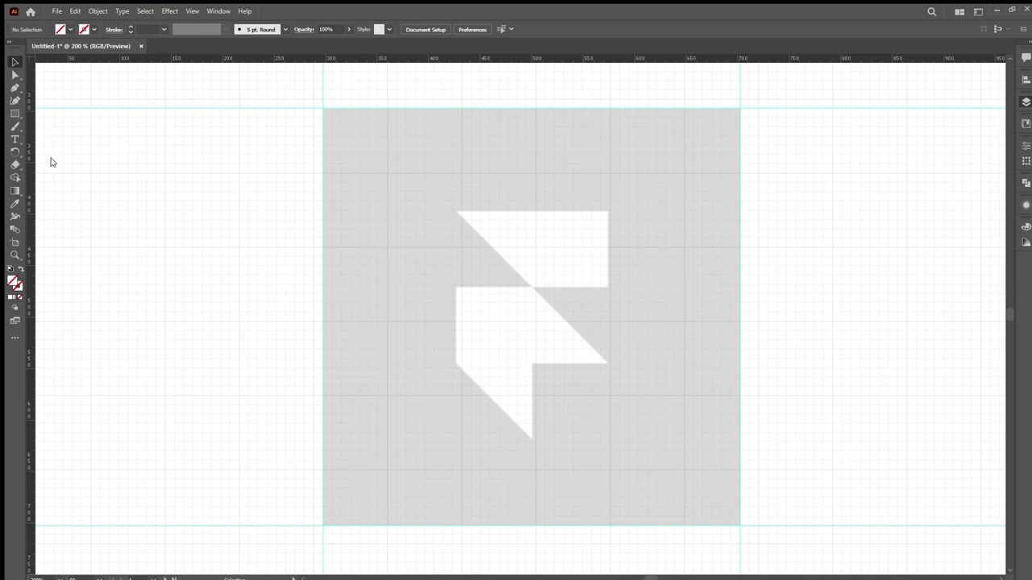
# - Draw a black-stroked vertical line just left of the logo
pyautogui.press('\\')
pyautogui.moveTo(452, 156); pyautogui.dragTo(452, 469)
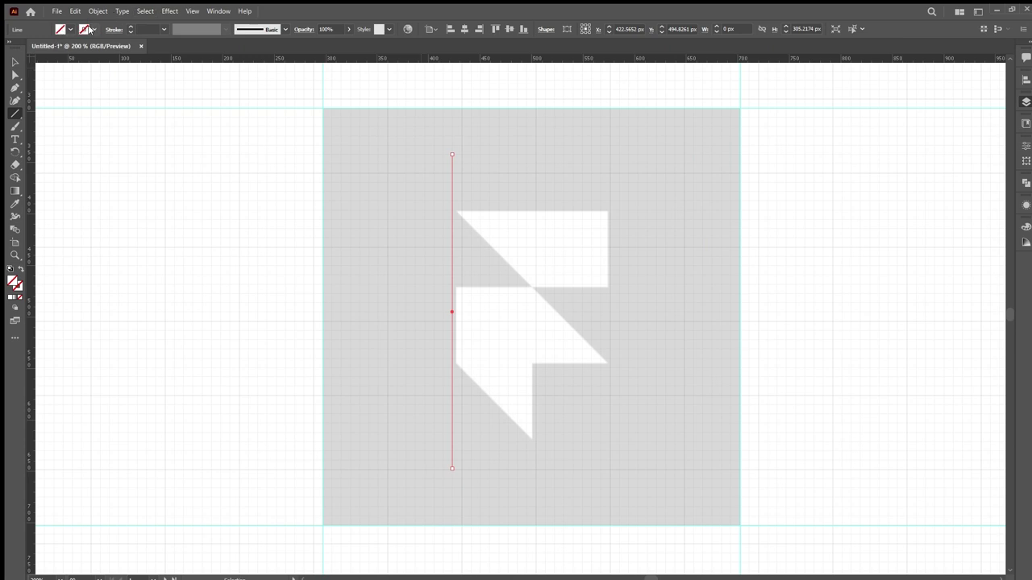
pyautogui.press('d')
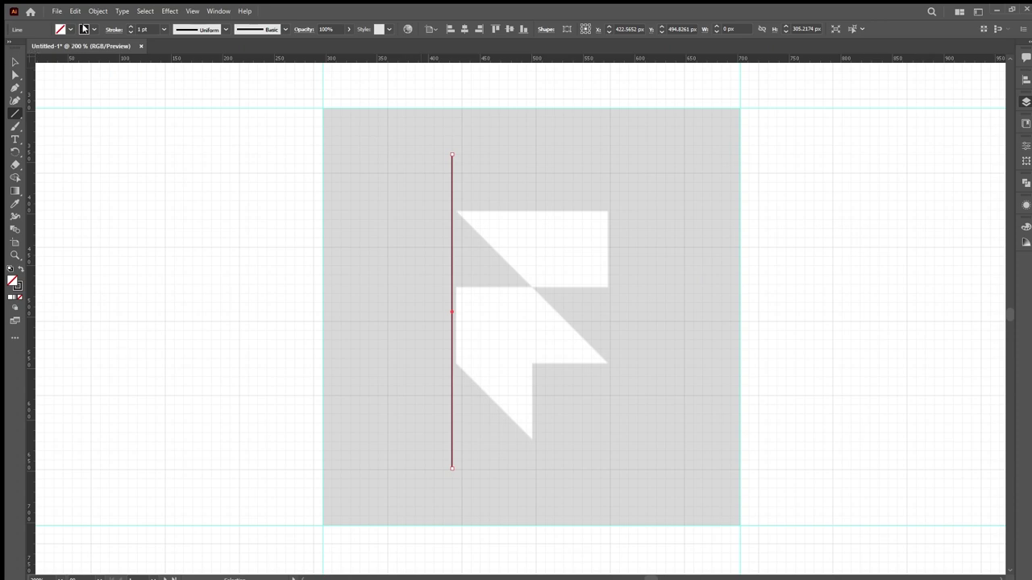
pyautogui.click(15, 62)
pyautogui.click(206, 251)
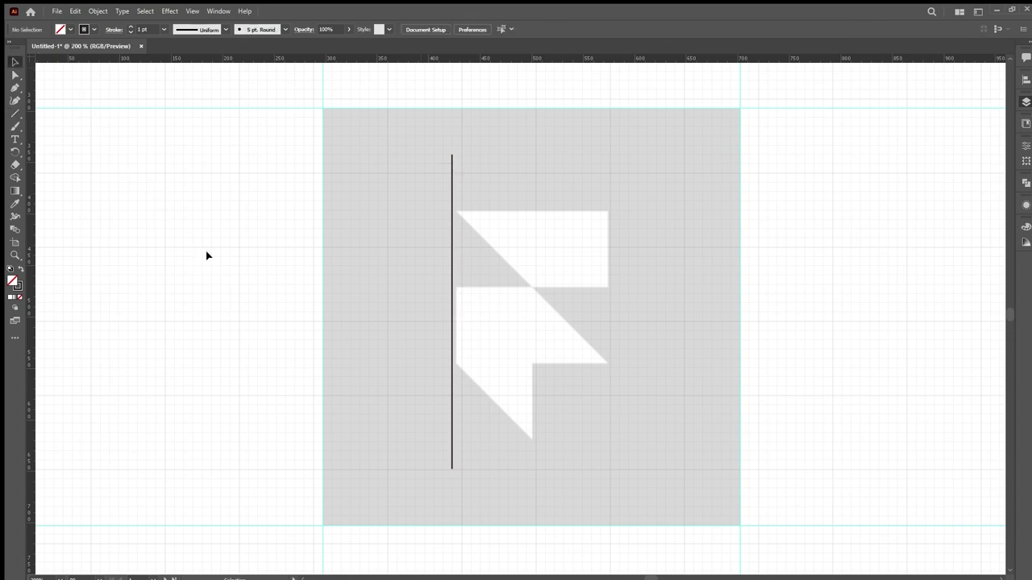
pyautogui.scroll(3, 445, 312)
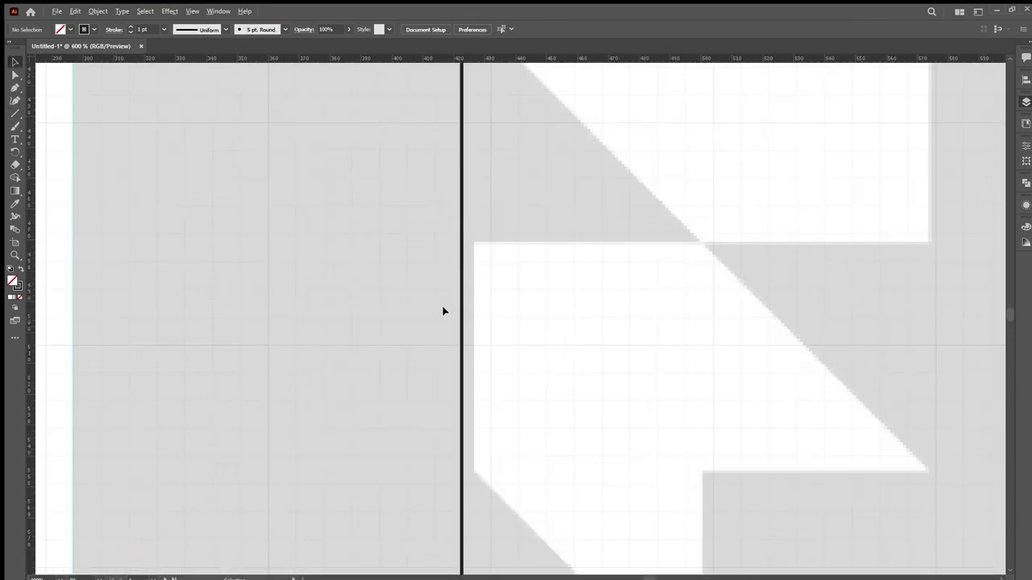
pyautogui.scroll(-3, 442, 311)
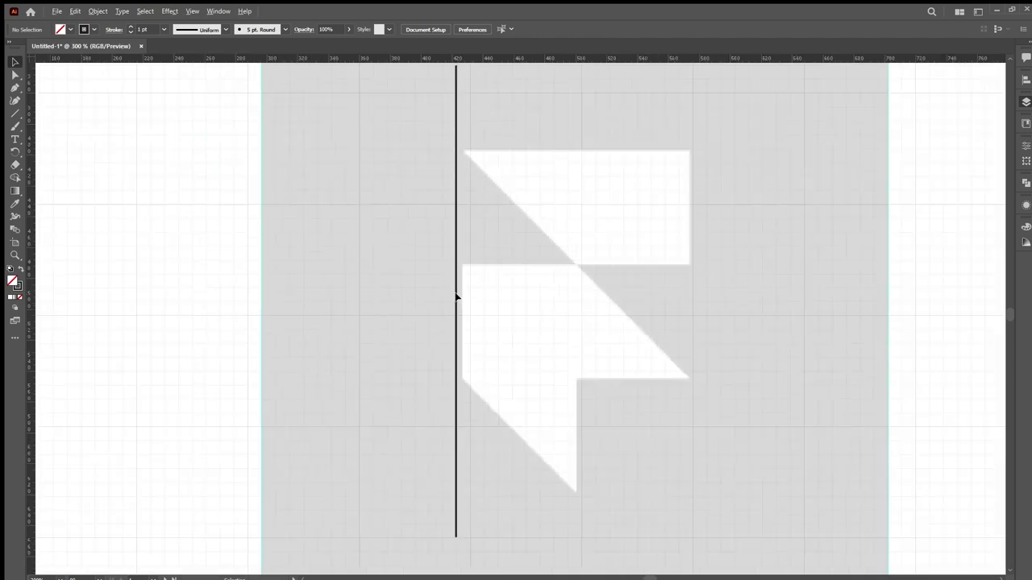
pyautogui.scroll(-2, 456, 297)
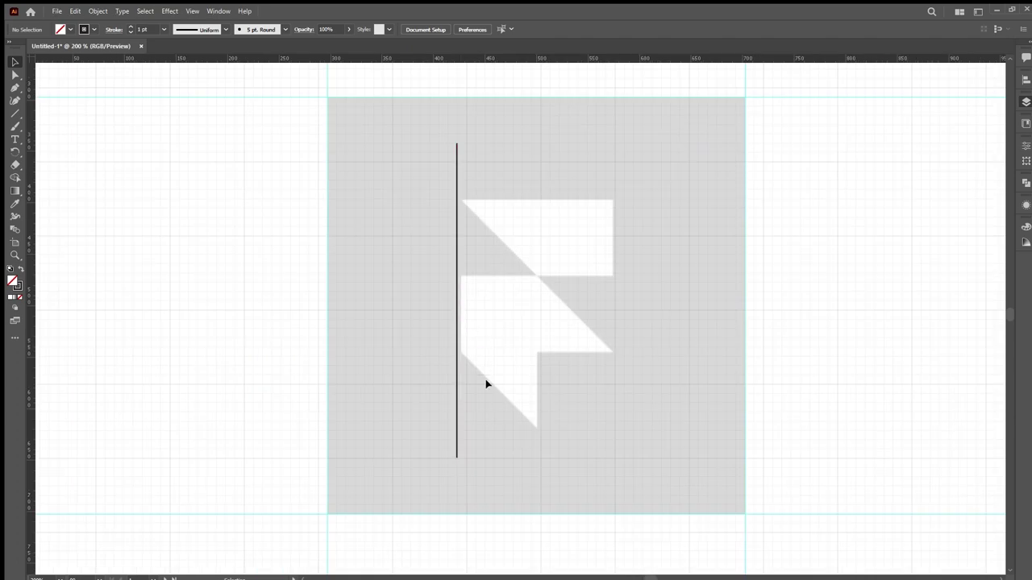
pyautogui.scroll(2, 487, 403)
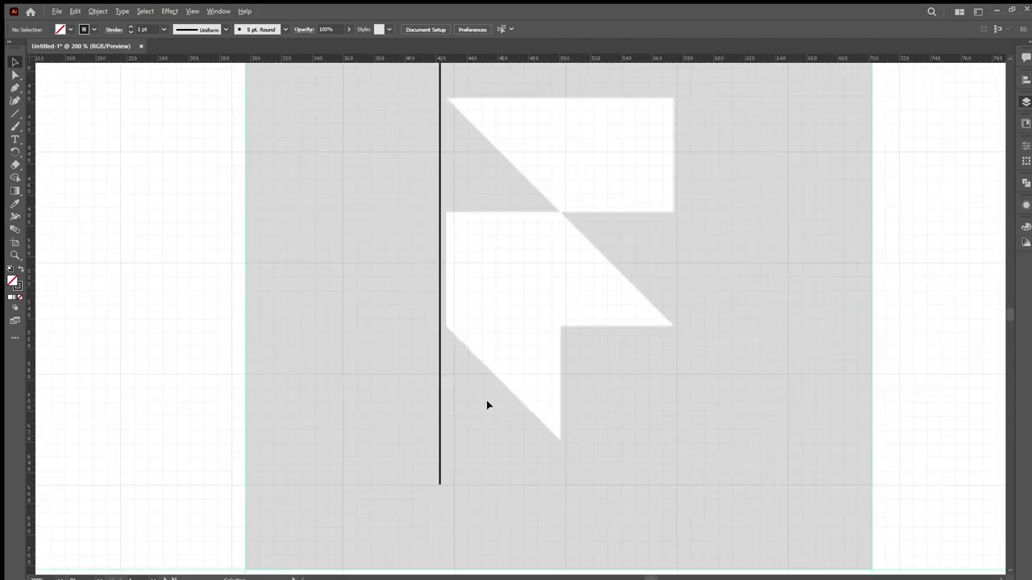
pyautogui.scroll(-1, 482, 403)
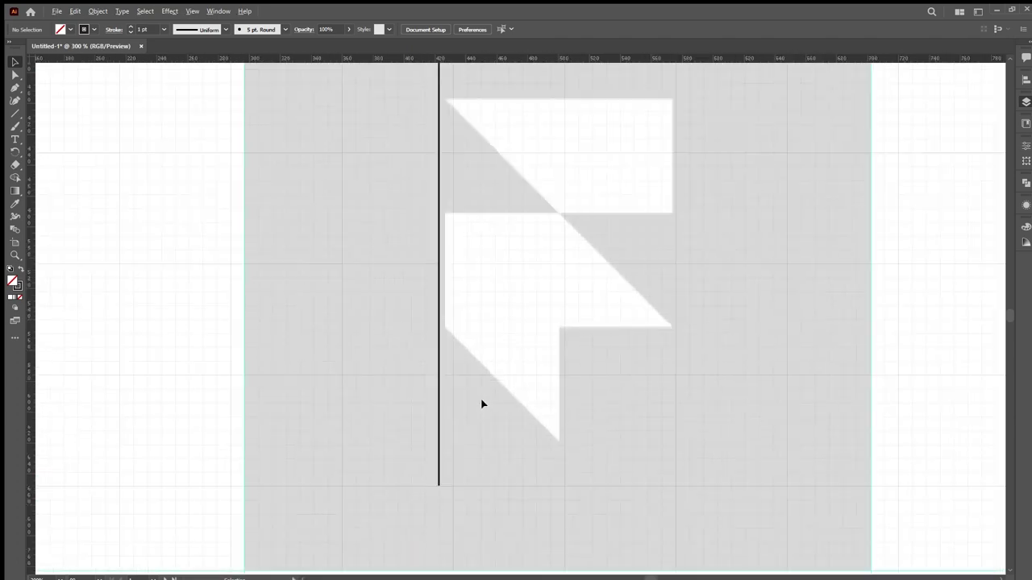
# - Align the vertical line with the shape's left edge and shorten its top end
pyautogui.click(440, 373)
pyautogui.moveTo(435, 370); pyautogui.dragTo(452, 372)
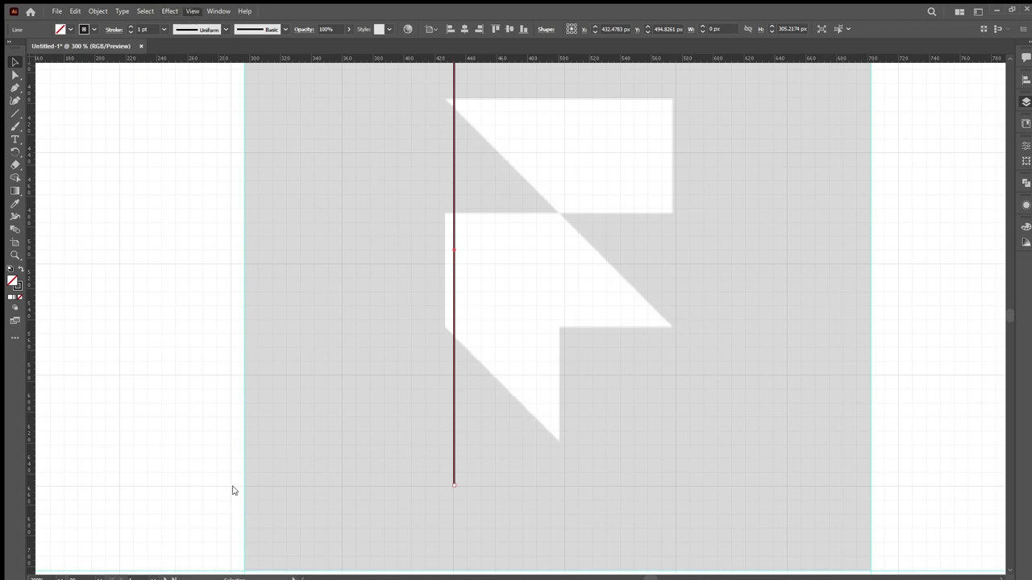
pyautogui.moveTo(452, 371)
pyautogui.mouseDown()
pyautogui.moveTo(343, 362)
pyautogui.moveTo(445, 374)
pyautogui.mouseUp()
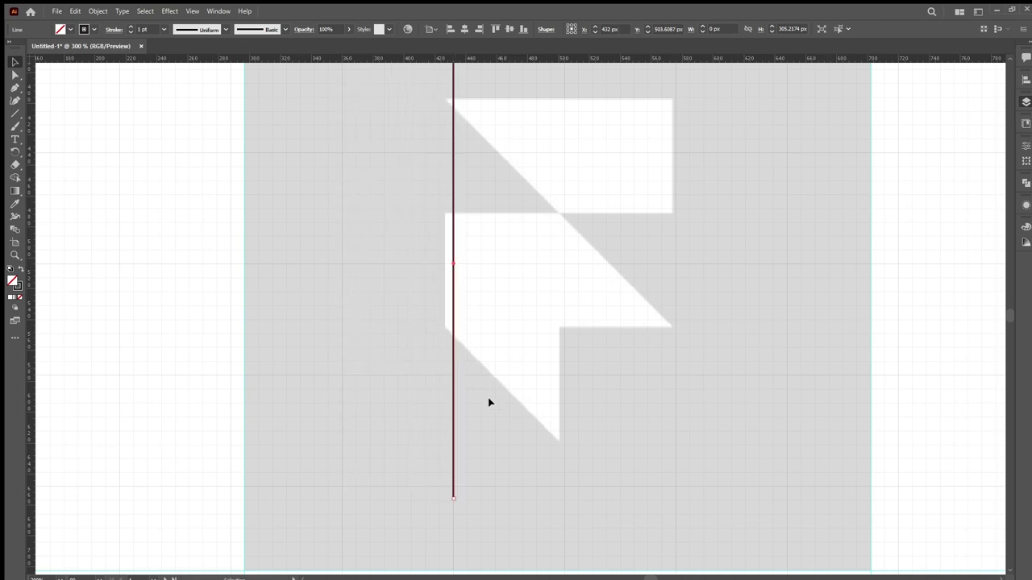
pyautogui.click(450, 449)
pyautogui.click(453, 434)
pyautogui.hotkey('ctrl', '-')
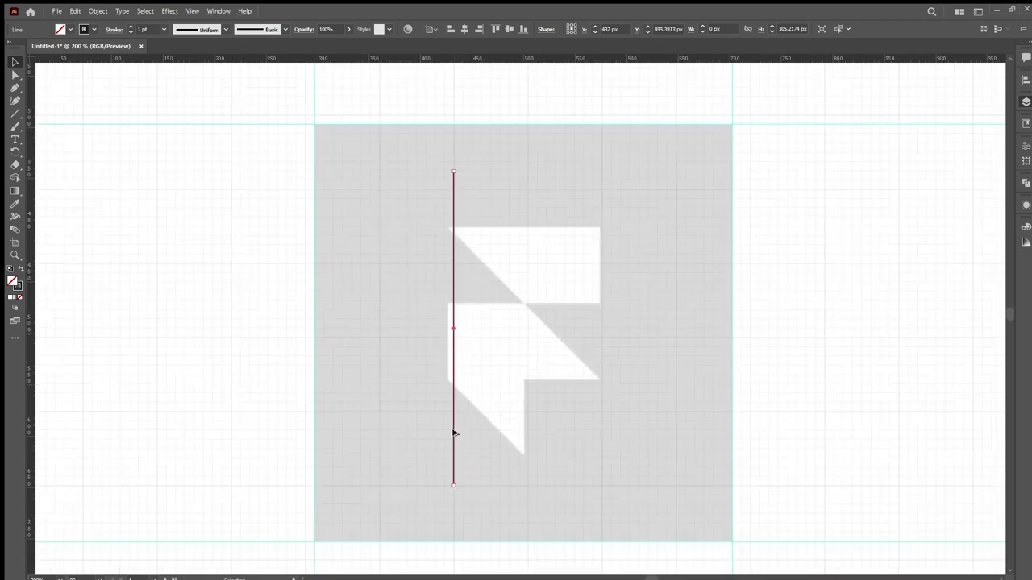
pyautogui.hotkey('ctrl', '-')
pyautogui.hotkey('ctrl', '+')
pyautogui.moveTo(451, 169); pyautogui.dragTo(454, 185)
pyautogui.click(484, 368)
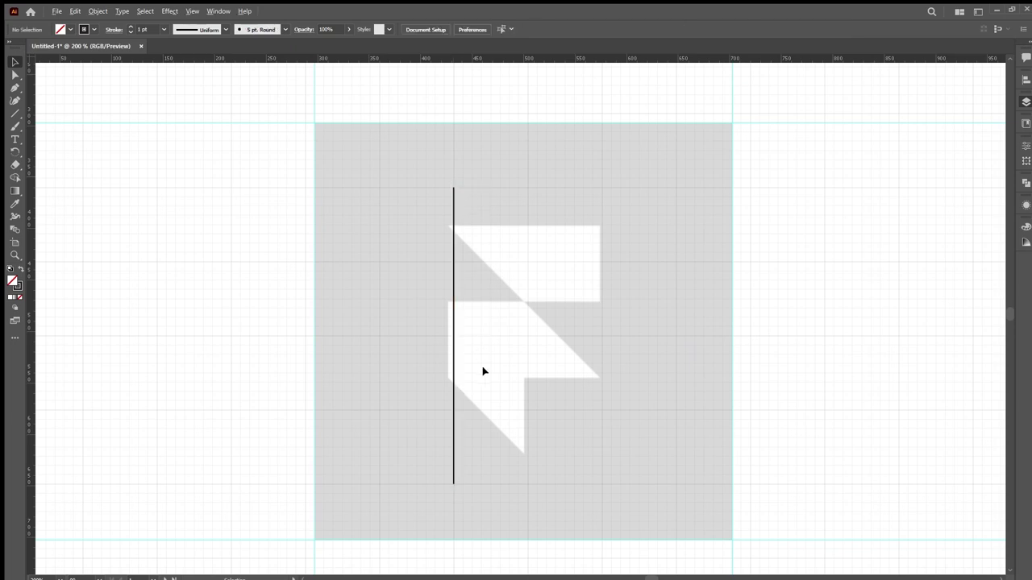
pyautogui.scroll(1, 484, 370)
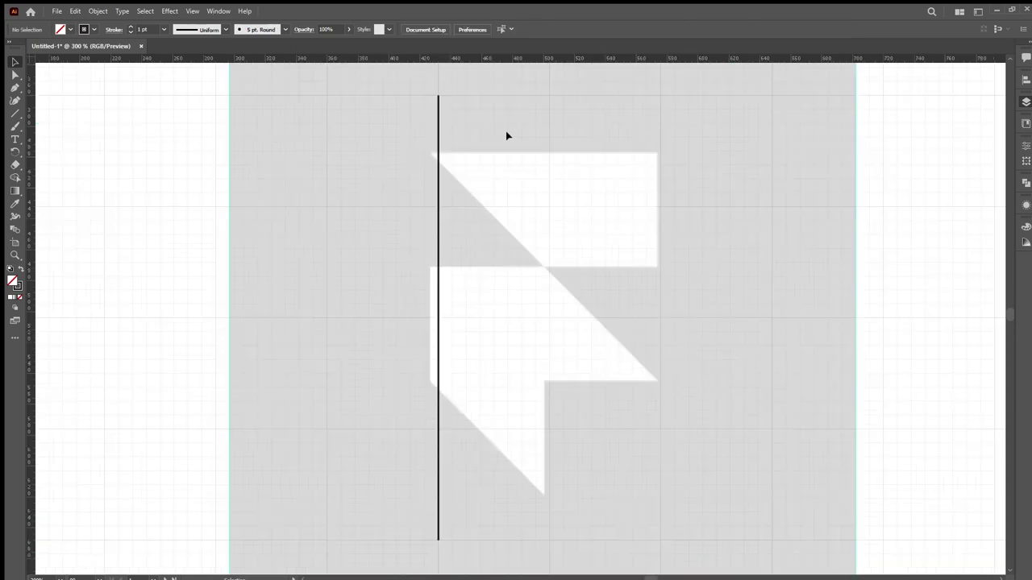
pyautogui.press('\\')
# - Draw a horizontal line along the shape's top edge
pyautogui.moveTo(384, 150); pyautogui.dragTo(702, 151)
pyautogui.press('v')
pyautogui.click(723, 209)
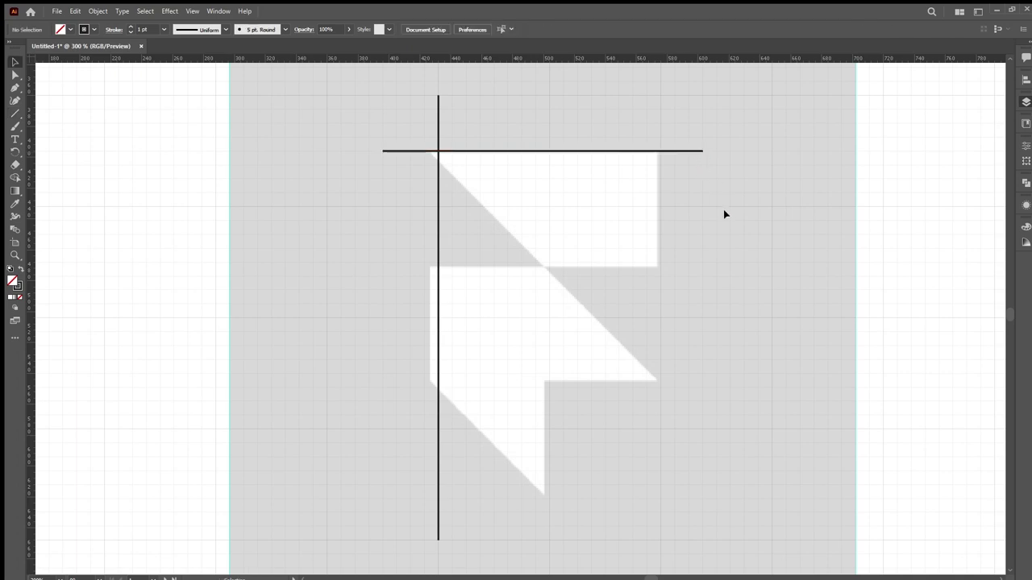
# - Alt-drag copies of the horizontal line down to the middle and lower steps
pyautogui.click(668, 150)
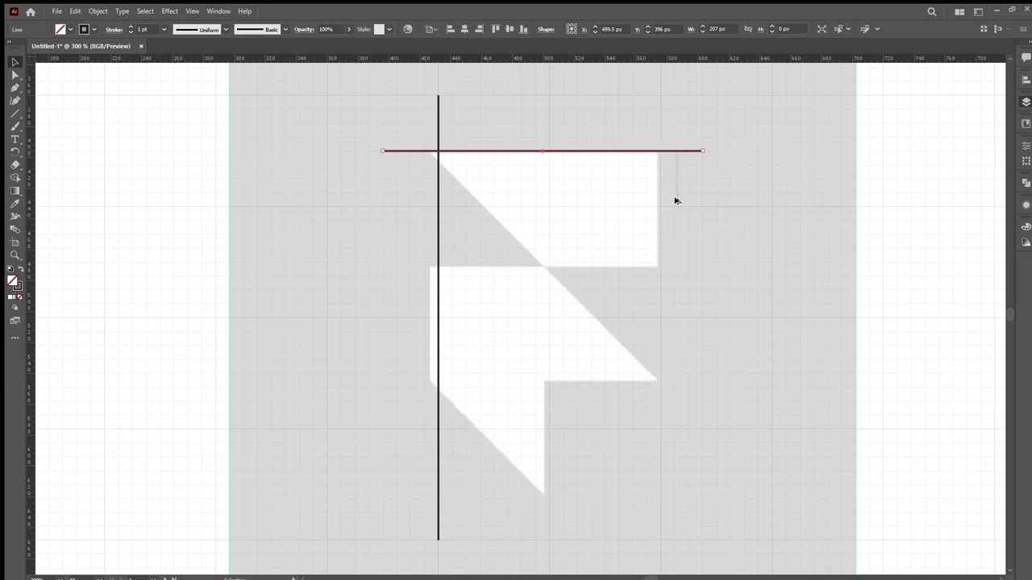
pyautogui.moveTo(675, 151); pyautogui.dragTo(676, 261)
pyautogui.click(716, 221)
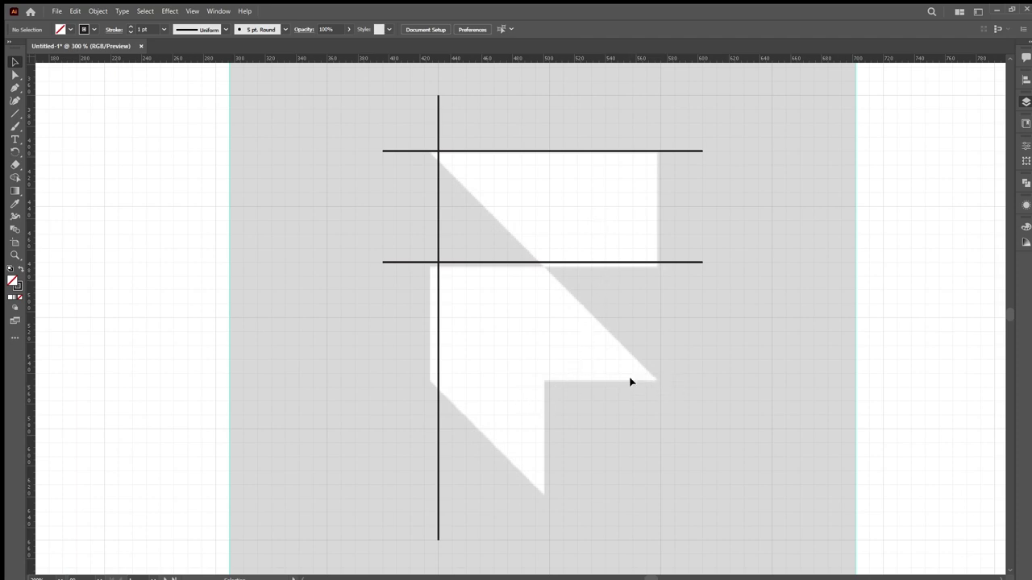
pyautogui.click(688, 263)
pyautogui.moveTo(677, 263); pyautogui.dragTo(676, 384)
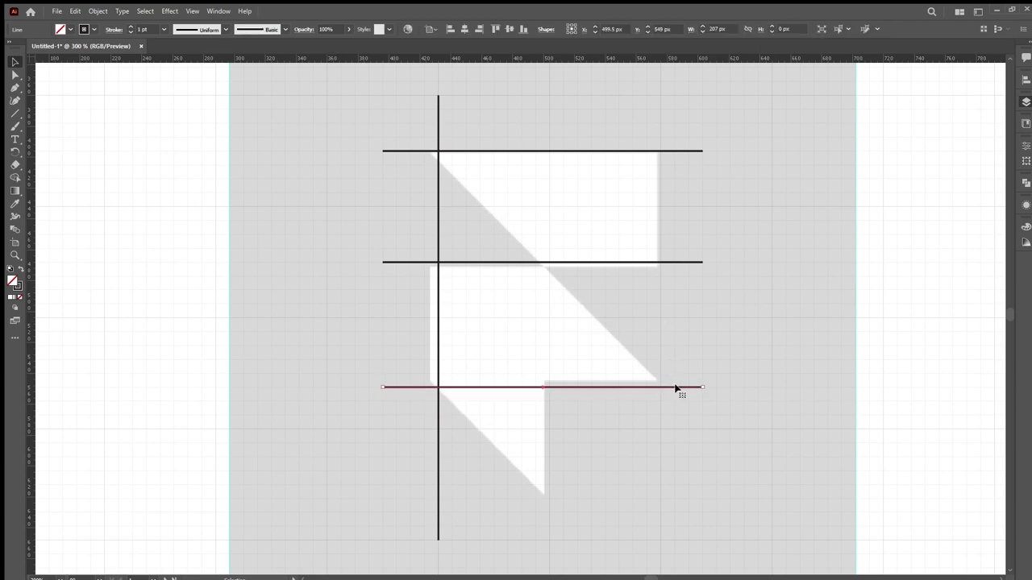
pyautogui.moveTo(677, 392); pyautogui.dragTo(677, 375)
pyautogui.click(689, 301)
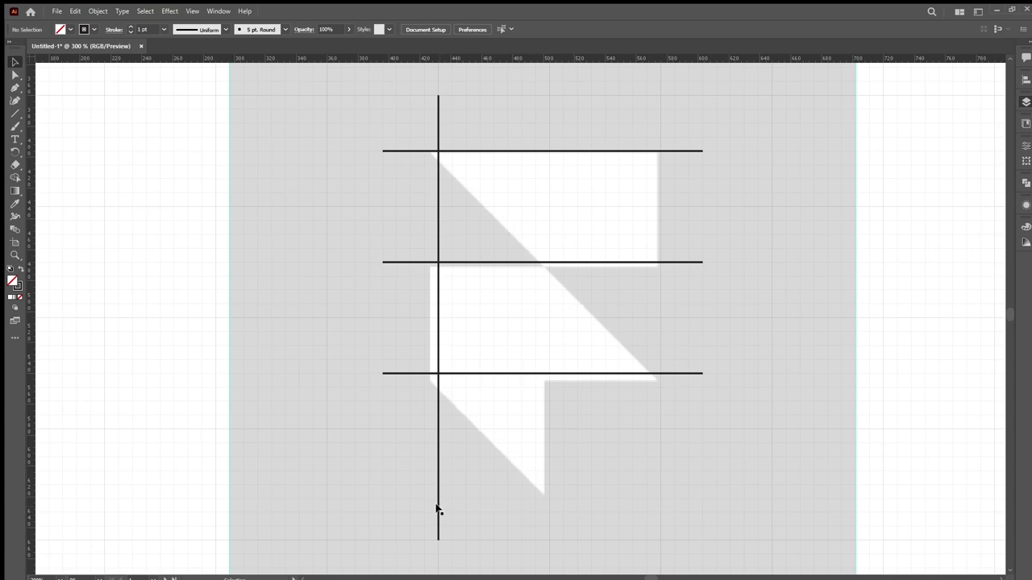
# - Shorten the vertical line's bottom end and copy it to the shape's centre
pyautogui.click(437, 537)
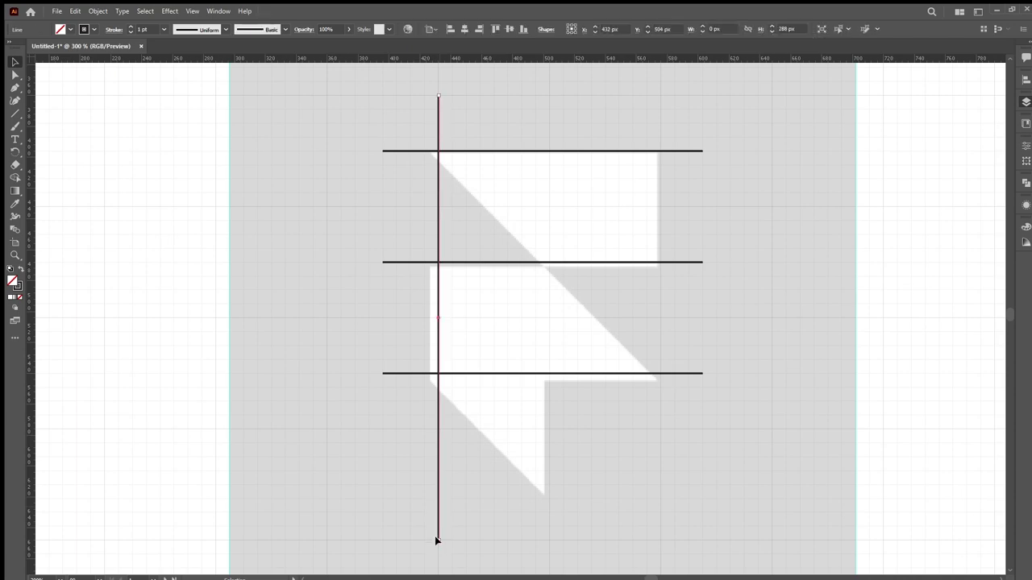
pyautogui.moveTo(436, 538)
pyautogui.mouseDown()
pyautogui.moveTo(437, 511)
pyautogui.moveTo(438, 539)
pyautogui.mouseUp()
pyautogui.click(409, 301)
pyautogui.click(436, 318)
pyautogui.moveTo(436, 329); pyautogui.dragTo(543, 339)
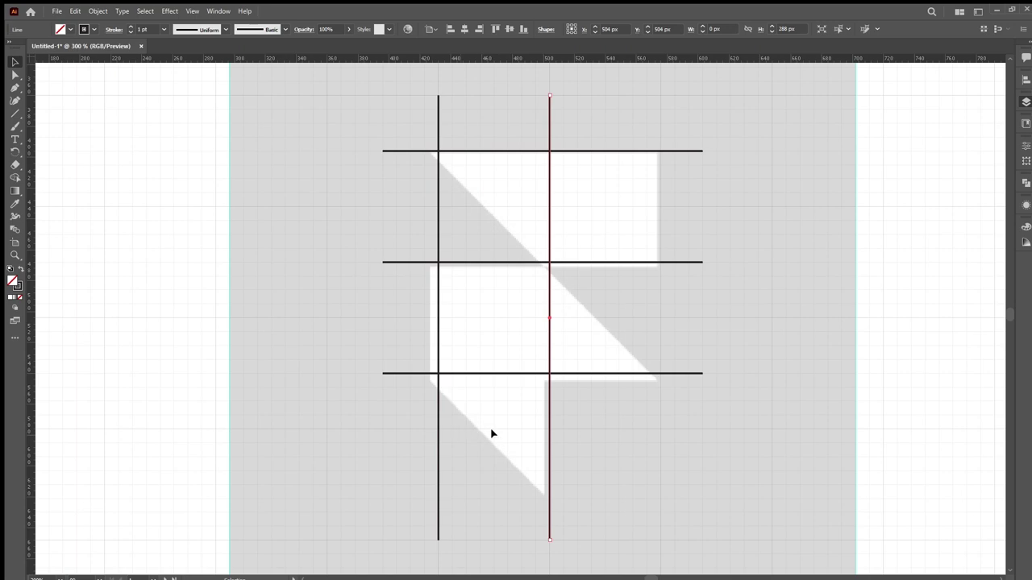
pyautogui.click(614, 451)
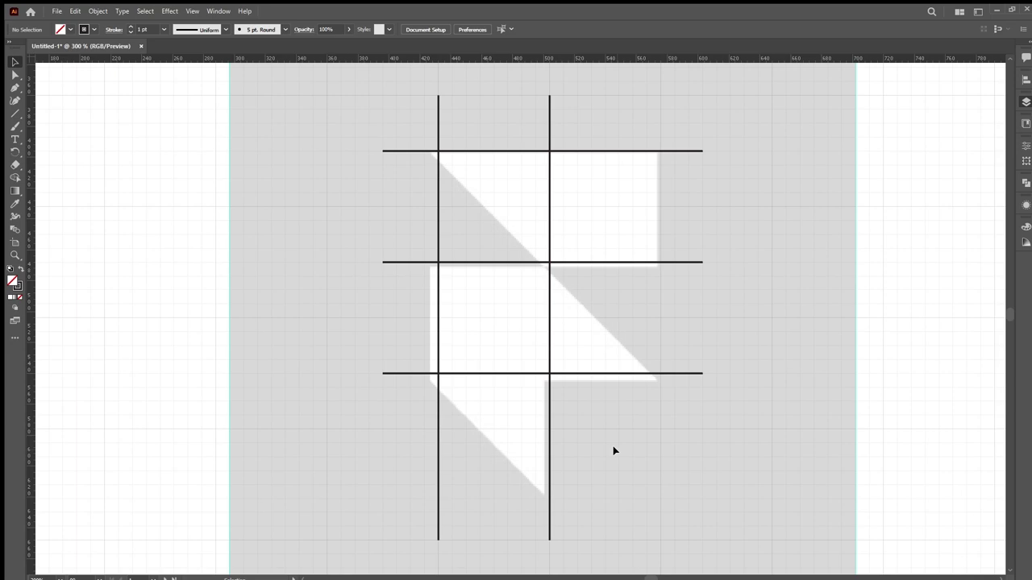
# - Copy the centre vertical line onto the shape's right edge
pyautogui.click(548, 327)
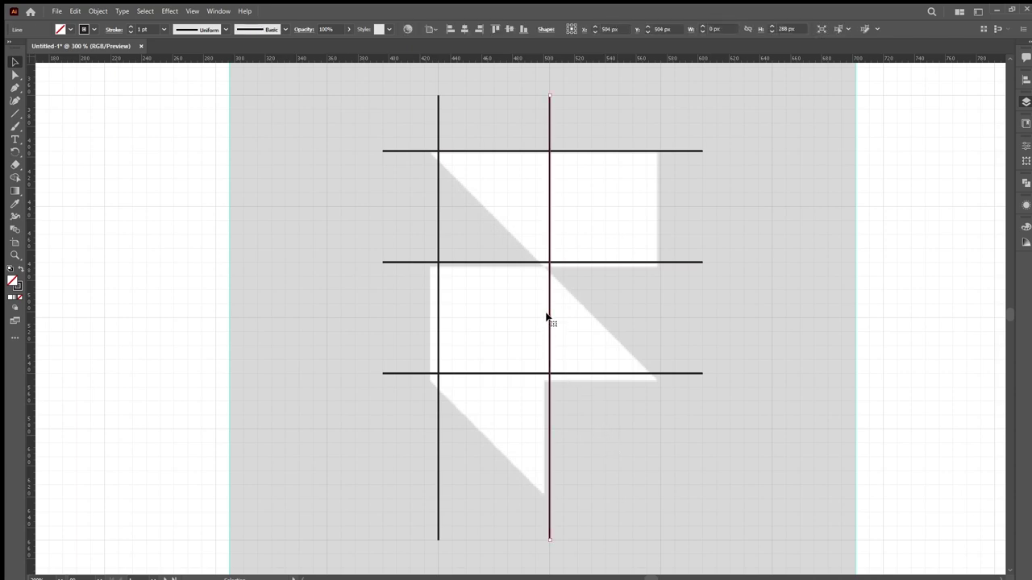
pyautogui.moveTo(548, 318); pyautogui.dragTo(657, 320)
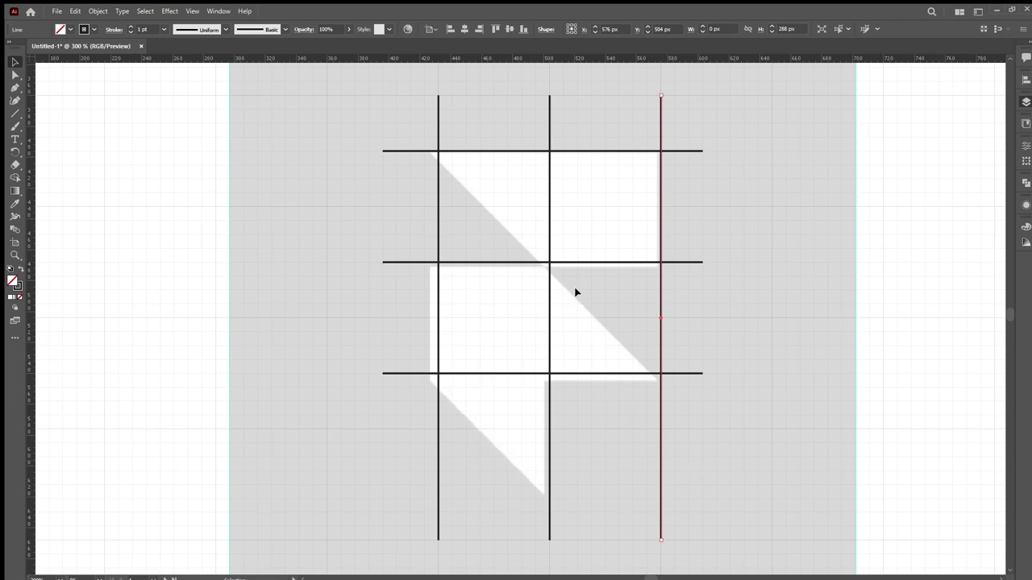
pyautogui.scroll(4, 549, 265)
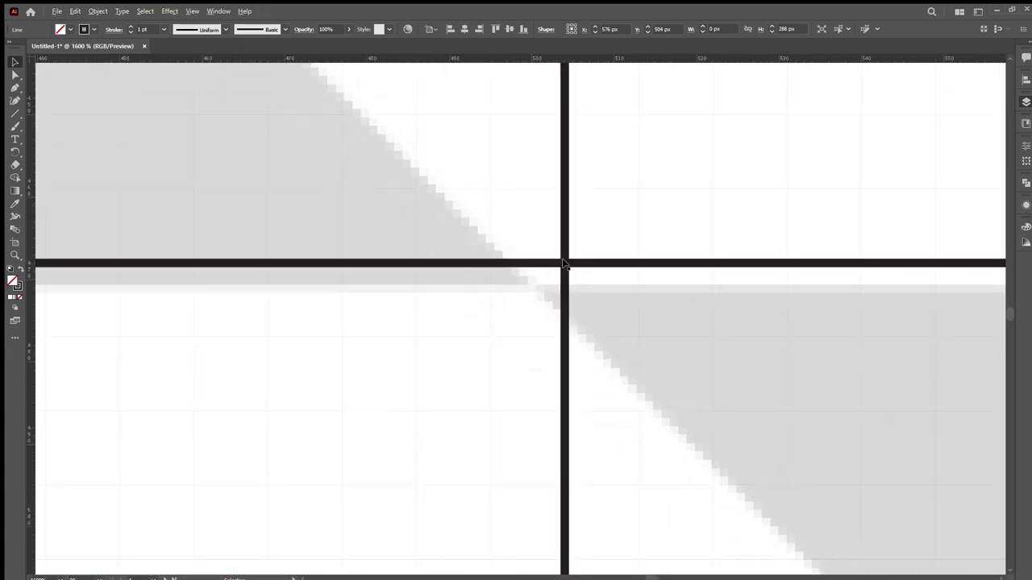
pyautogui.scroll(-5, 562, 262)
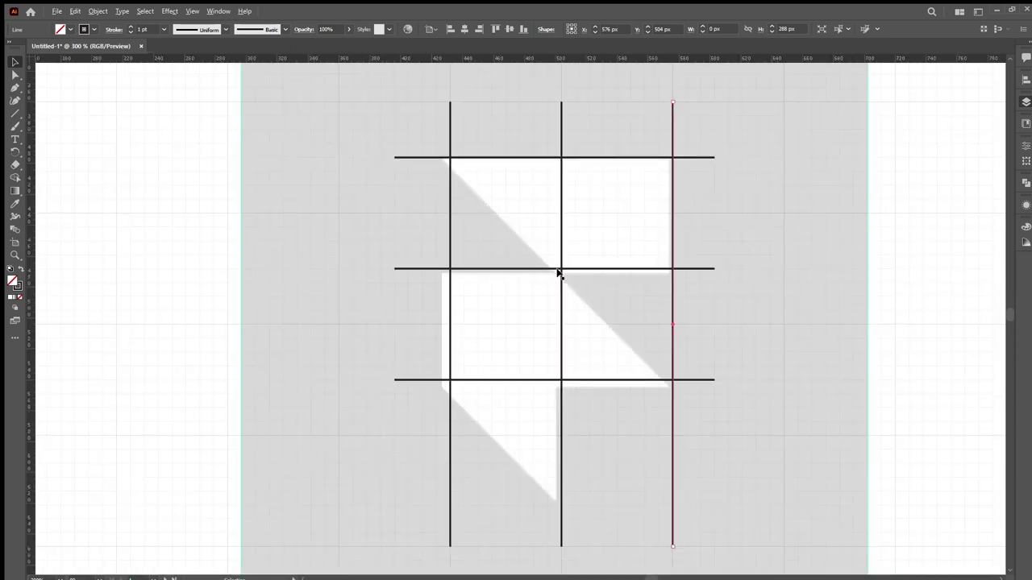
pyautogui.click(801, 355)
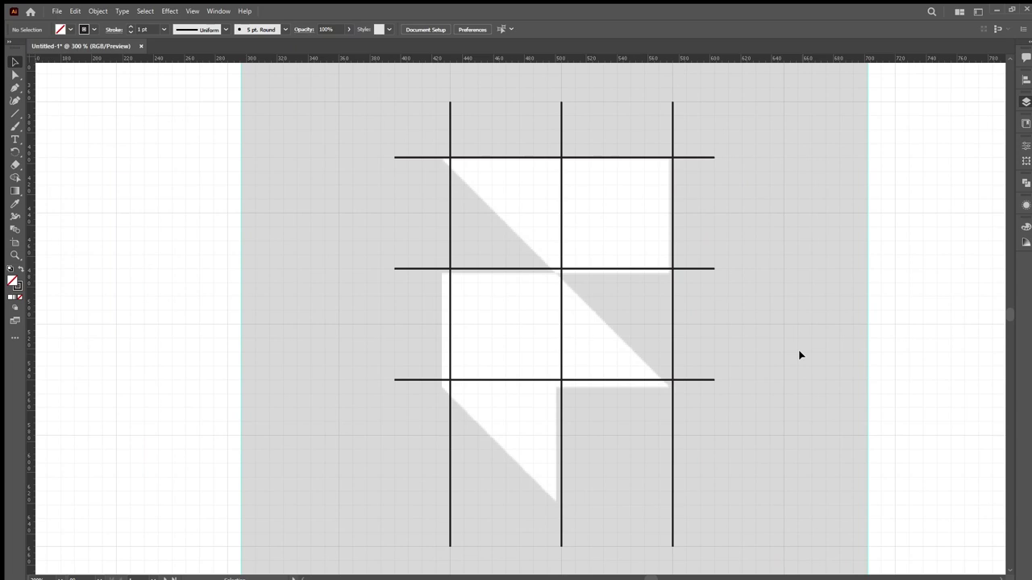
pyautogui.click(671, 399)
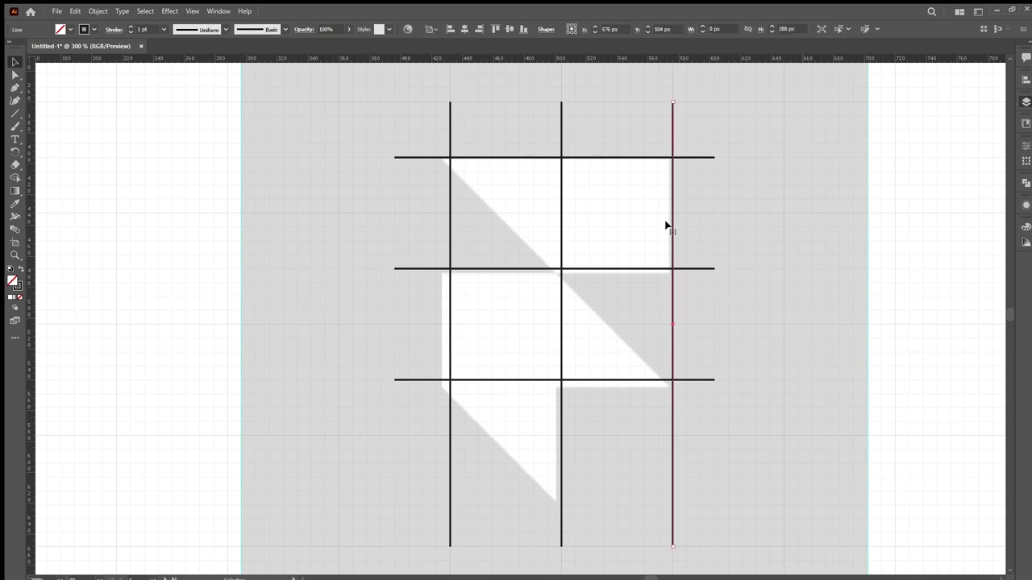
pyautogui.press('a')
pyautogui.press('v')
pyautogui.moveTo(671, 325)
pyautogui.mouseDown()
pyautogui.moveTo(691, 323)
pyautogui.moveTo(670, 324)
pyautogui.mouseUp()
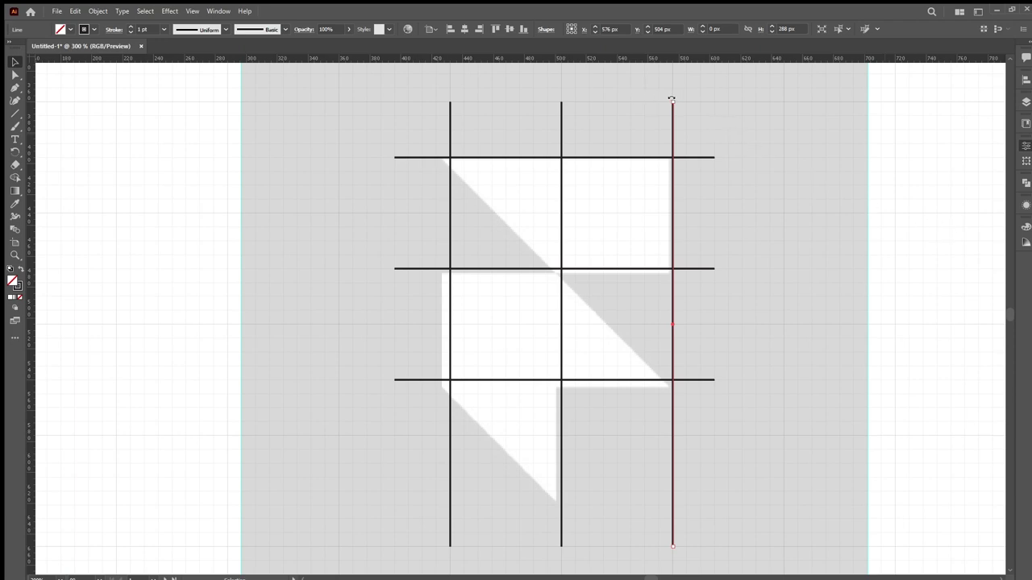
# - Rotate a line to a 45° diagonal running through the grid intersections
pyautogui.moveTo(671, 98); pyautogui.dragTo(516, 136)
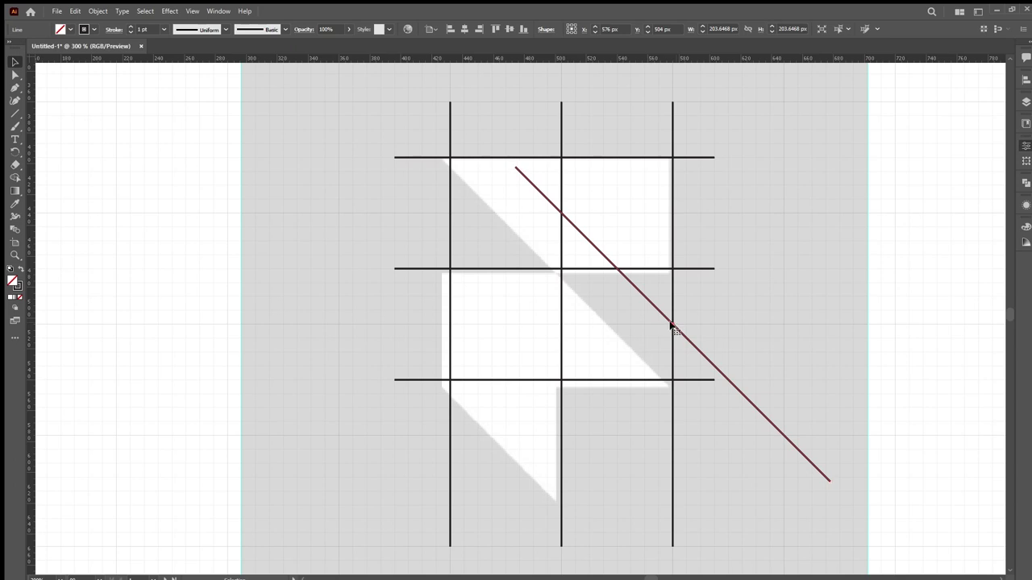
pyautogui.moveTo(669, 327); pyautogui.dragTo(578, 291)
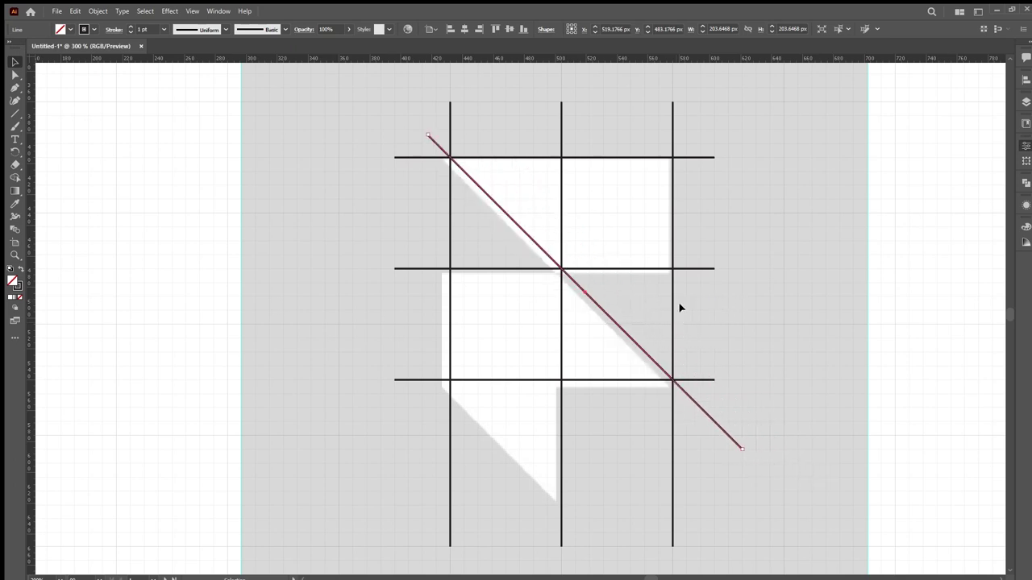
pyautogui.scroll(6, 561, 270)
pyautogui.scroll(5, 516, 314)
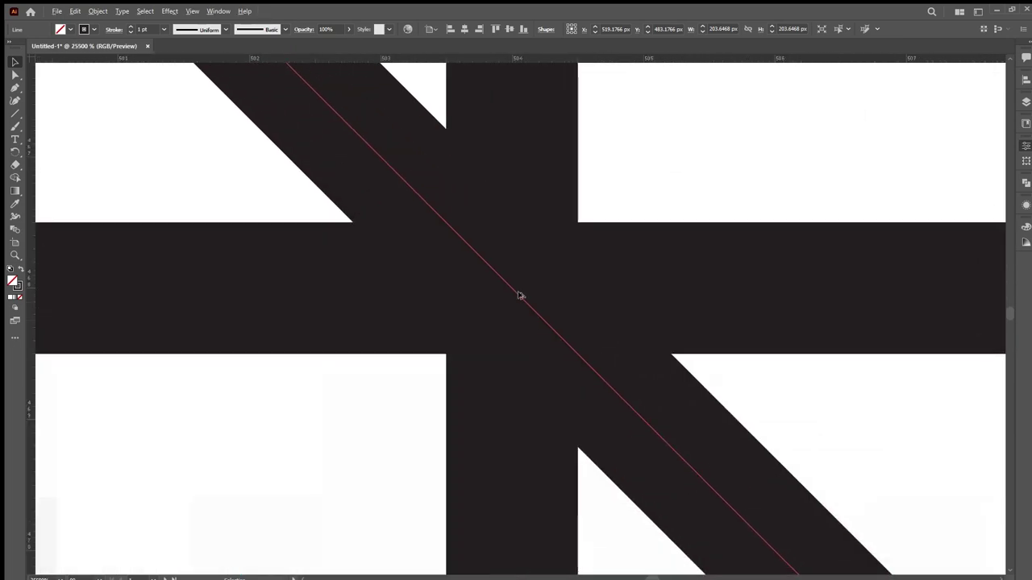
pyautogui.scroll(-9, 490, 263)
pyautogui.scroll(-4, 493, 267)
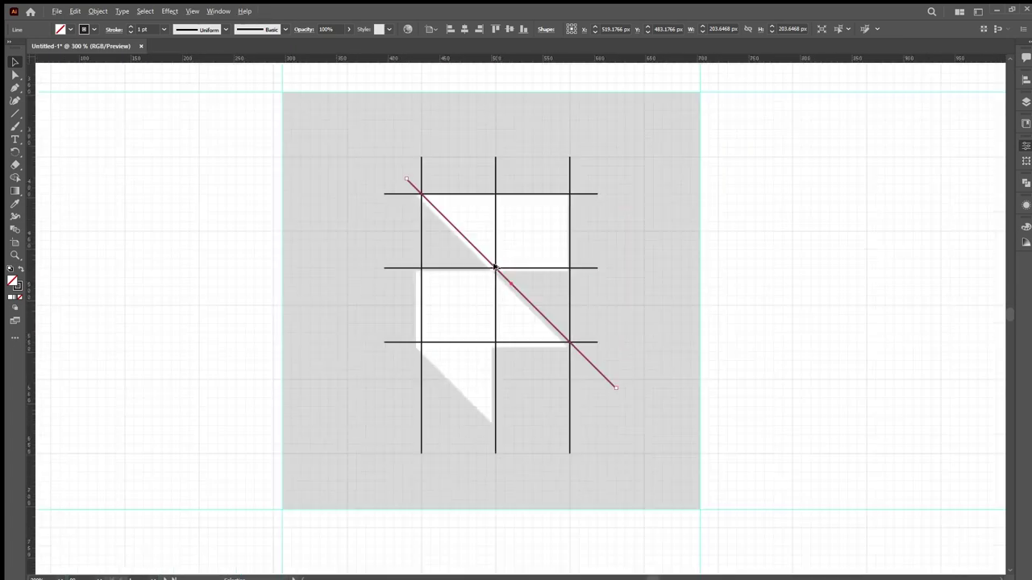
pyautogui.scroll(3, 494, 267)
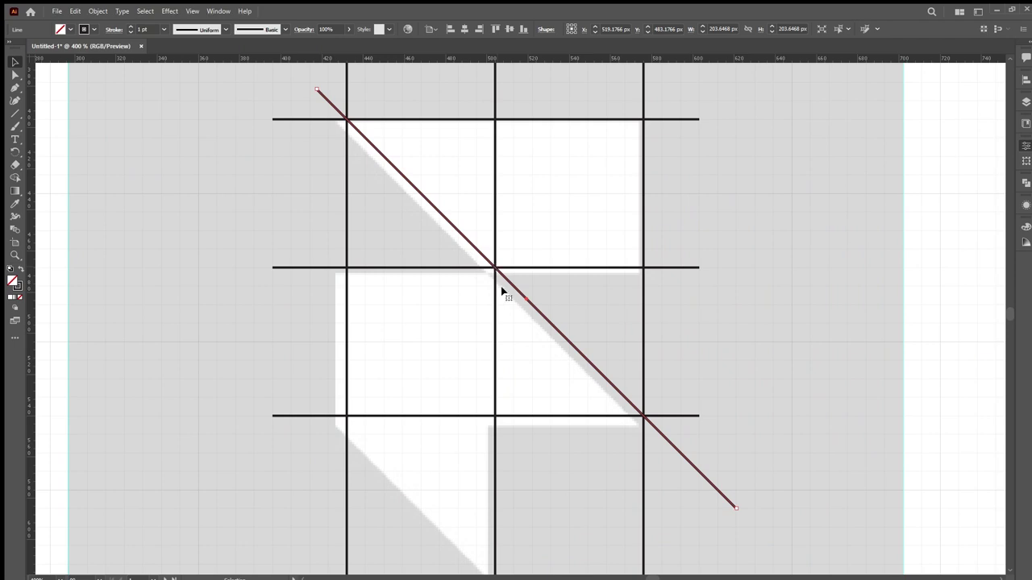
pyautogui.scroll(-3, 502, 290)
pyautogui.scroll(-1, 501, 290)
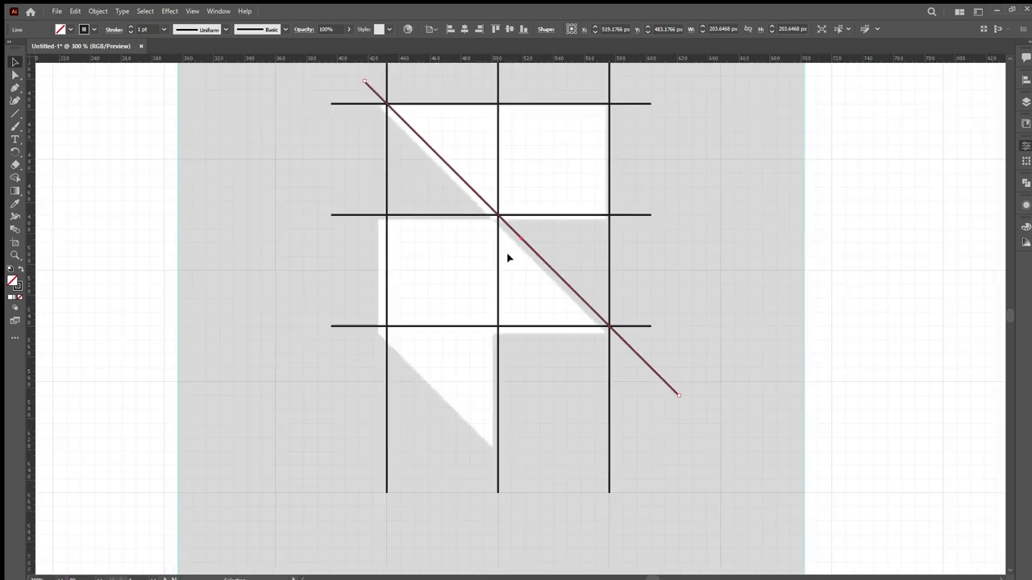
# - Duplicate the diagonal down onto the shape's lower slanted edge and deselect
pyautogui.moveTo(520, 238); pyautogui.dragTo(484, 442)
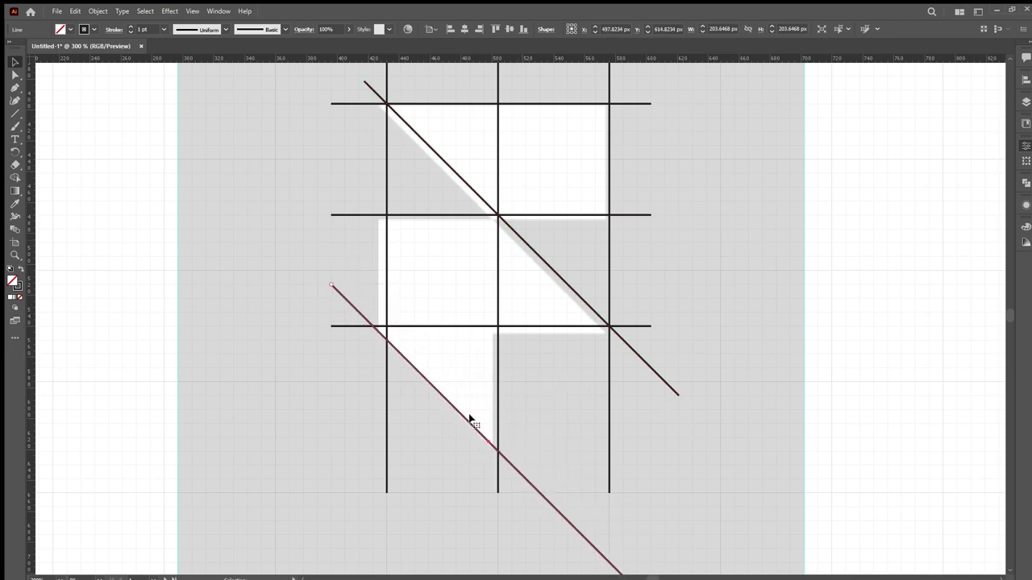
pyautogui.moveTo(486, 442); pyautogui.dragTo(486, 430)
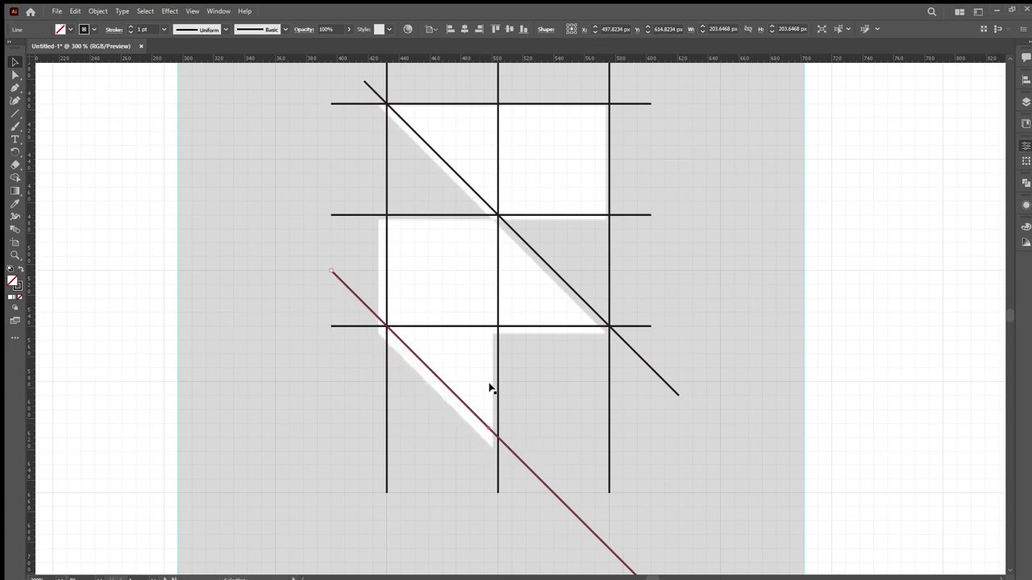
pyautogui.click(548, 380)
pyautogui.hotkey('ctrl', '1')
pyautogui.scroll(2, 550, 380)
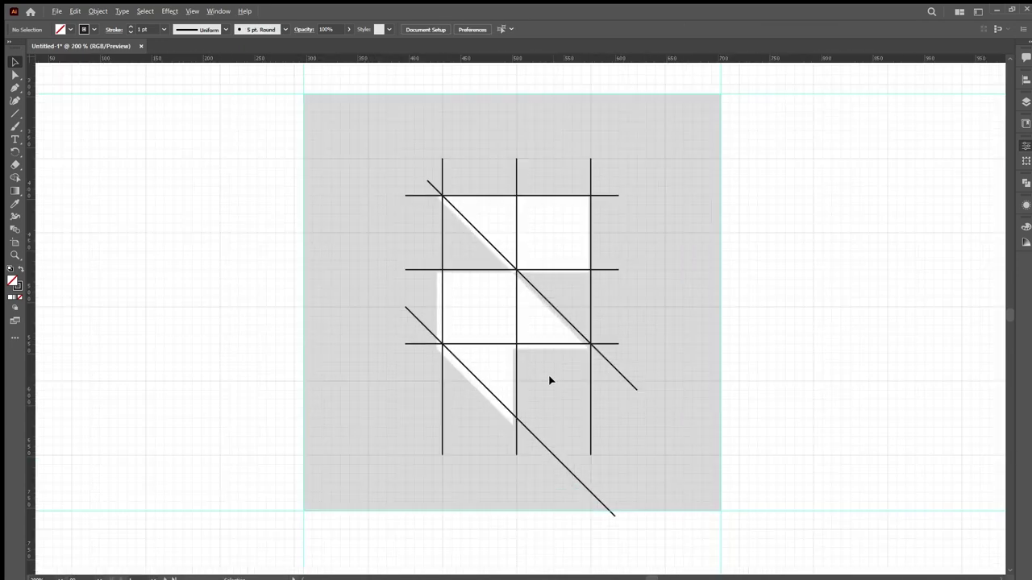
pyautogui.scroll(1, 550, 380)
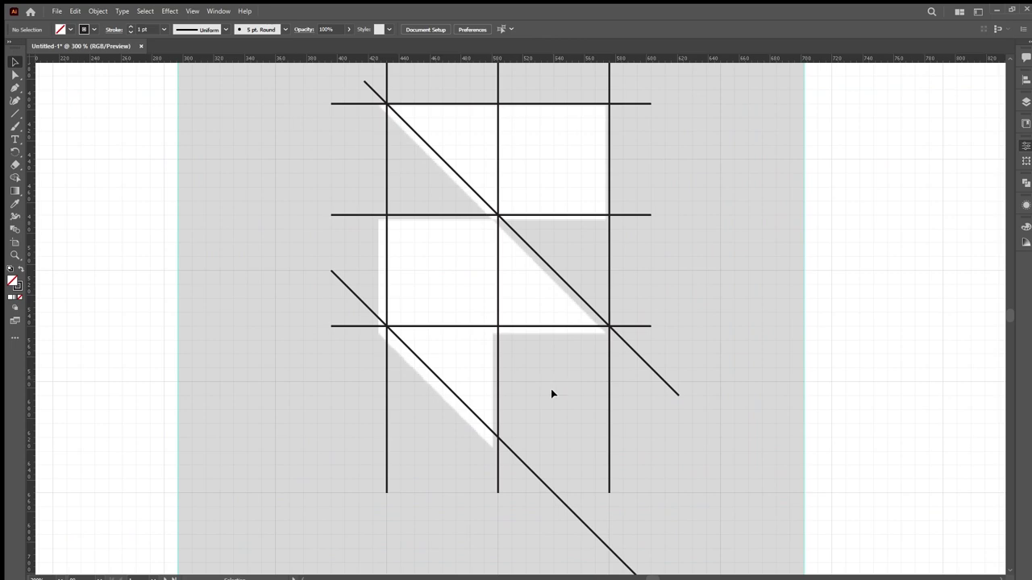
pyautogui.scroll(-1, 565, 416)
# - Shorten the bottom ends of both diagonal lines
pyautogui.click(589, 497)
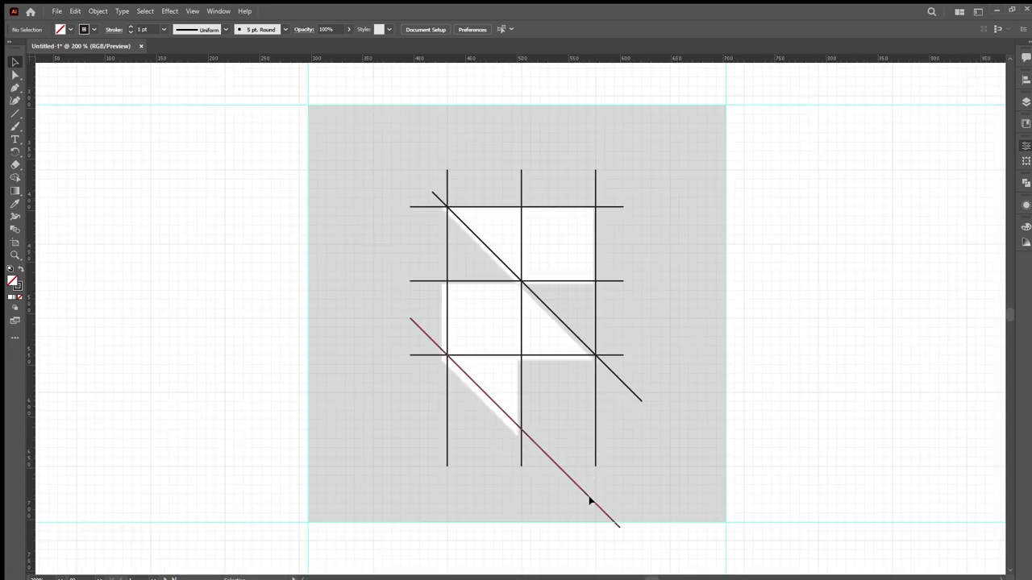
pyautogui.moveTo(617, 527); pyautogui.dragTo(558, 466)
pyautogui.click(640, 398)
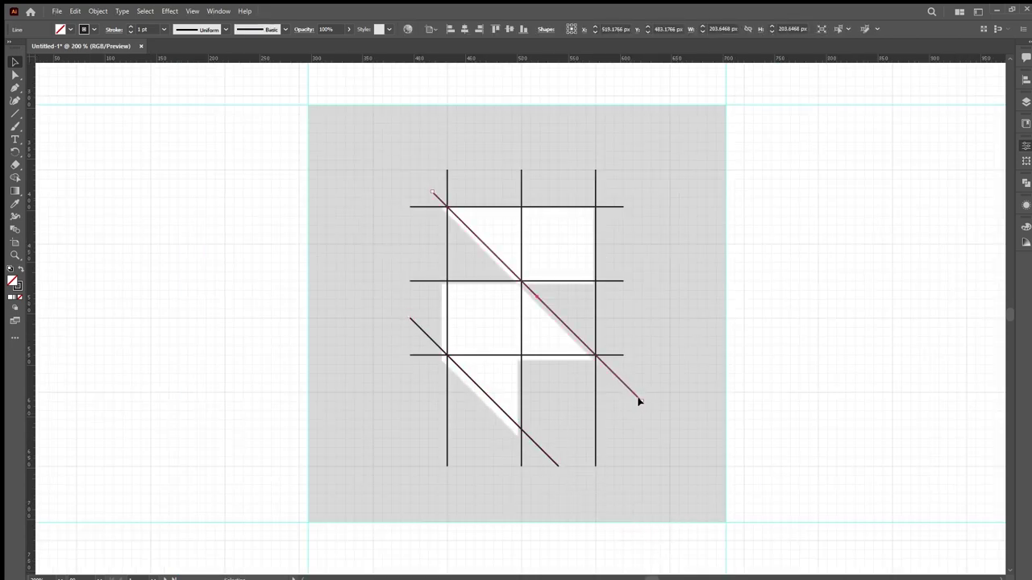
pyautogui.moveTo(640, 399); pyautogui.dragTo(621, 386)
pyautogui.click(655, 395)
# - Pull the left ends of the horizontal lines and lower diagonal inward
pyautogui.click(412, 207)
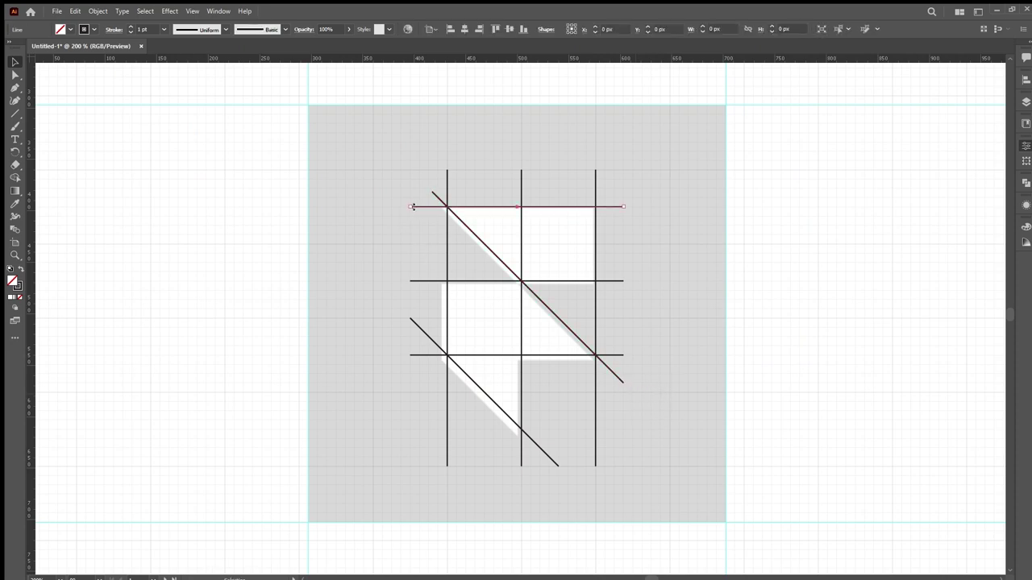
pyautogui.moveTo(408, 207); pyautogui.dragTo(428, 207)
pyautogui.click(421, 281)
pyautogui.moveTo(407, 280); pyautogui.dragTo(422, 282)
pyautogui.click(417, 326)
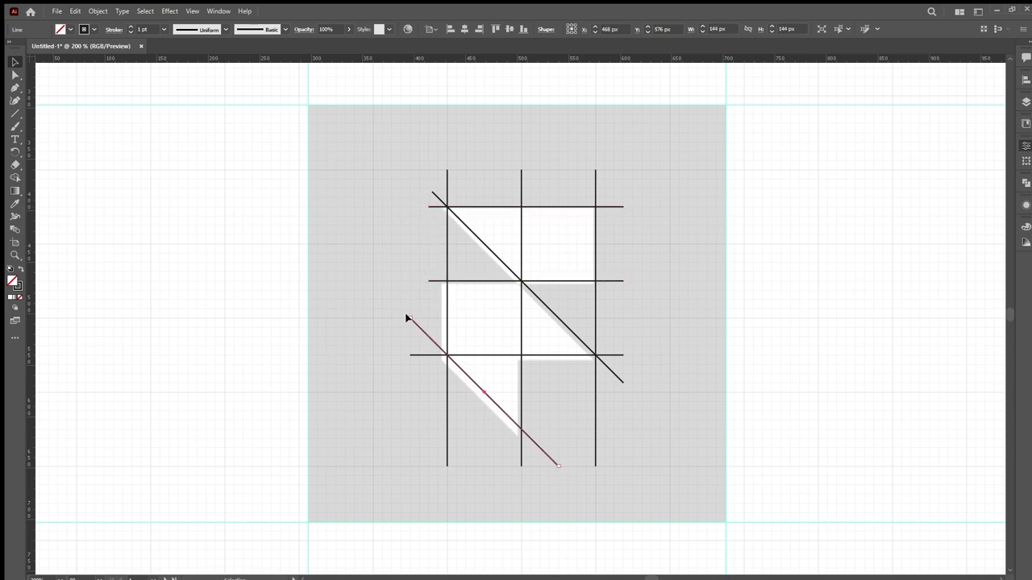
pyautogui.moveTo(407, 318); pyautogui.dragTo(429, 337)
pyautogui.click(416, 355)
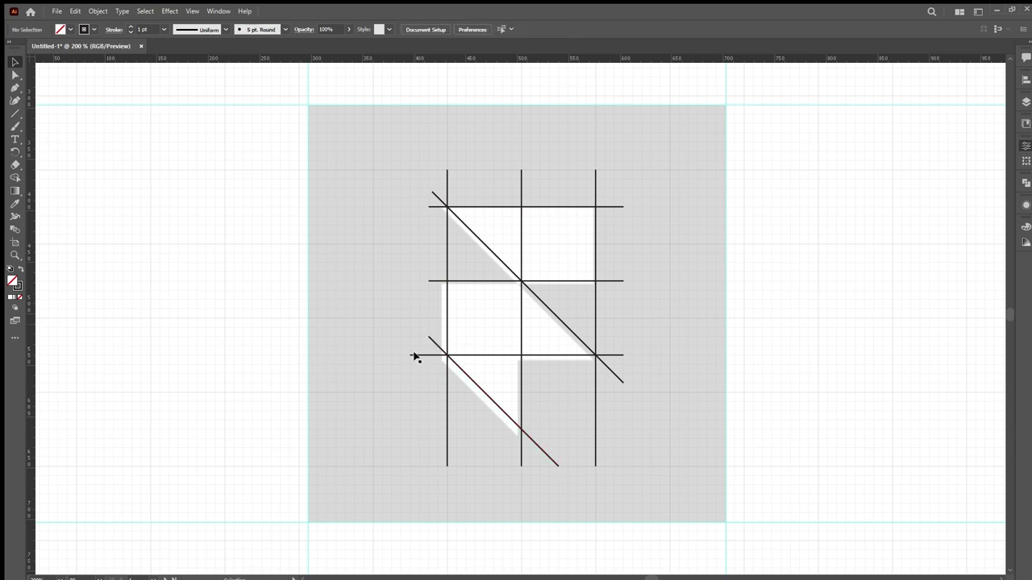
pyautogui.moveTo(417, 354); pyautogui.dragTo(425, 355)
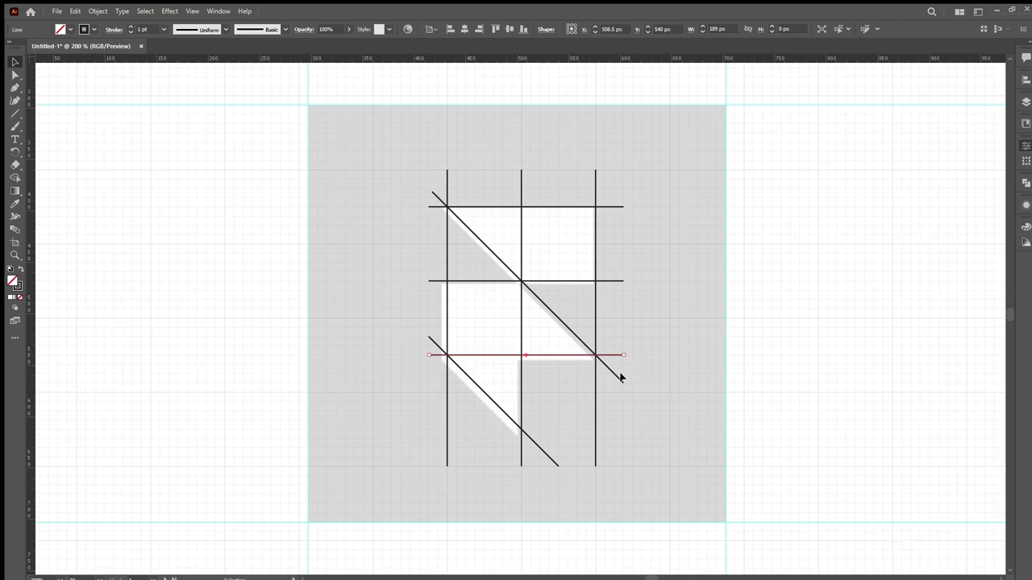
pyautogui.click(608, 286)
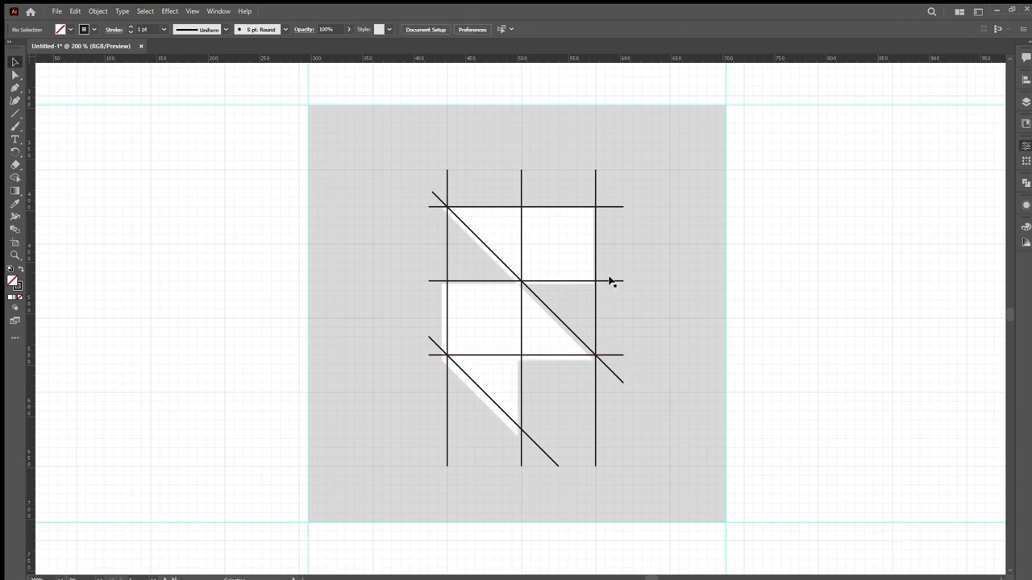
# - Trim the right ends of the horizontals and upper diagonal, then zoom in to check
pyautogui.click(620, 281)
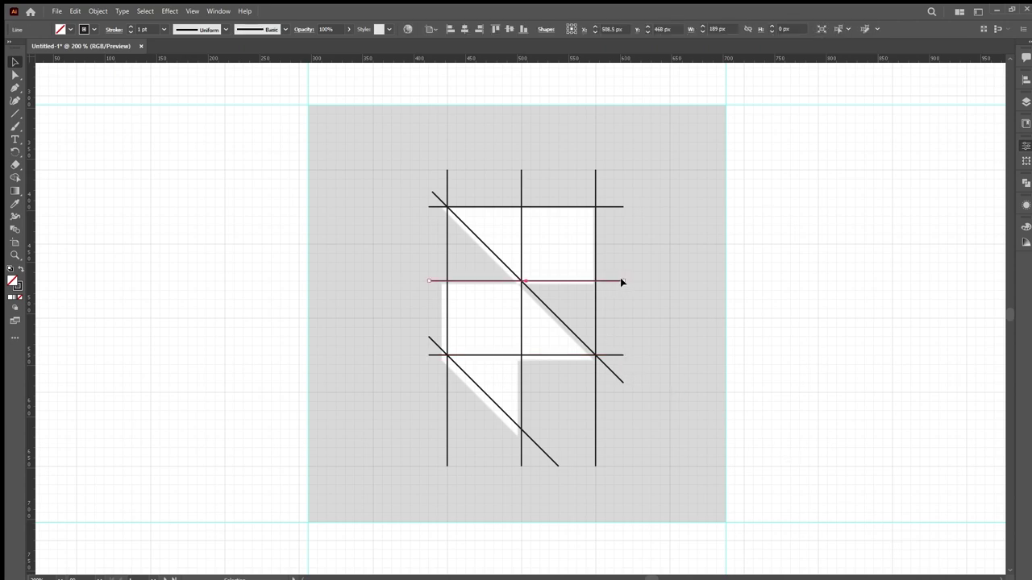
pyautogui.moveTo(621, 281); pyautogui.dragTo(614, 281)
pyautogui.click(621, 207)
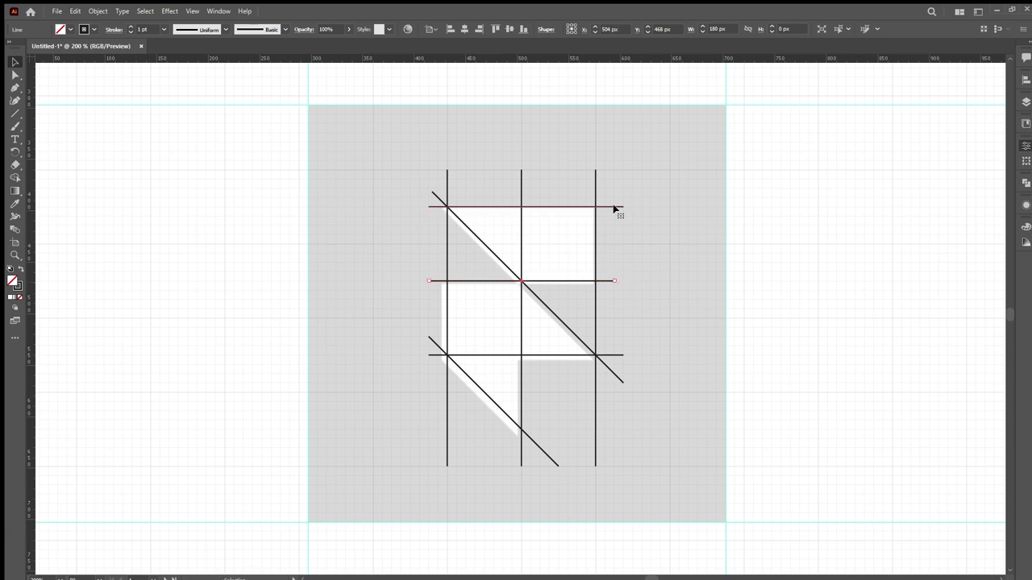
pyautogui.moveTo(621, 207); pyautogui.dragTo(613, 214)
pyautogui.moveTo(619, 379); pyautogui.dragTo(614, 355)
pyautogui.click(620, 355)
pyautogui.click(621, 379)
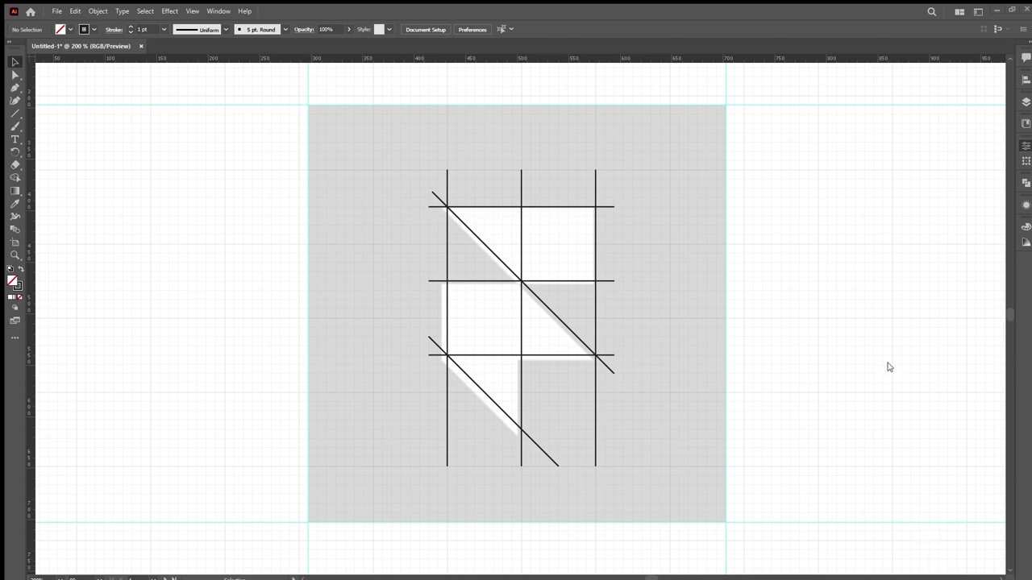
pyautogui.hotkey('ctrl', '=')
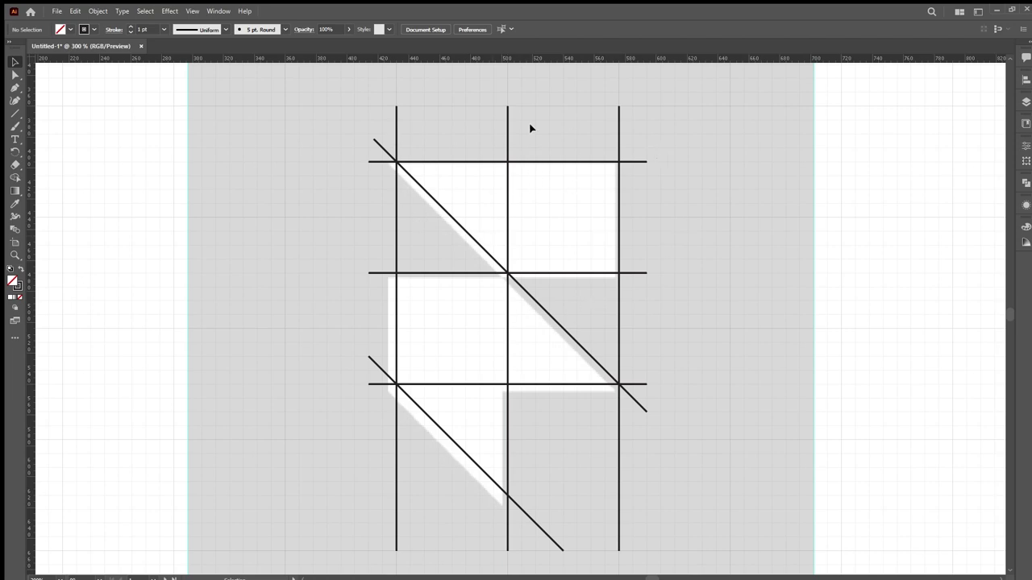
pyautogui.scroll(3, 612, 126)
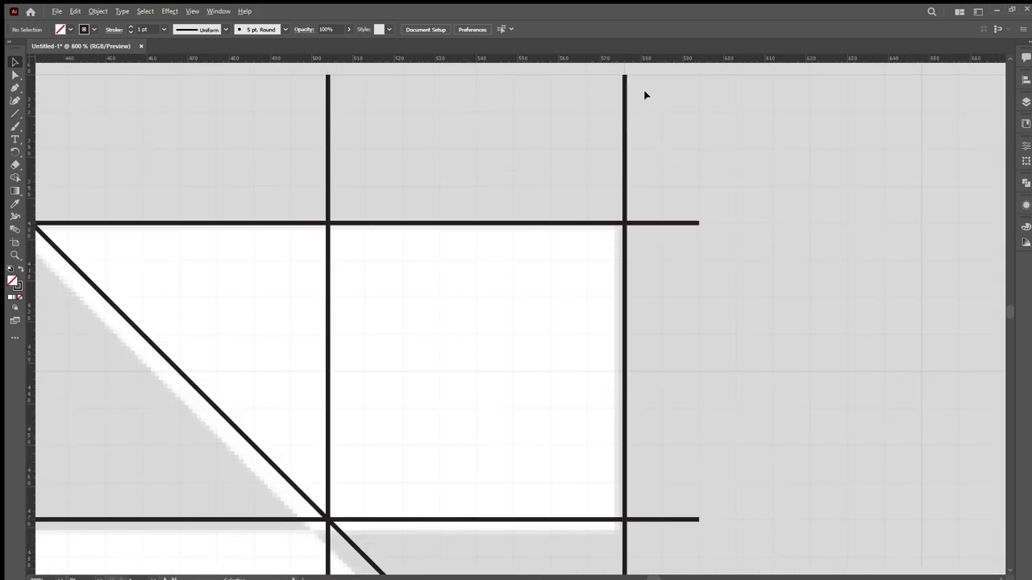
pyautogui.scroll(-3, 596, 223)
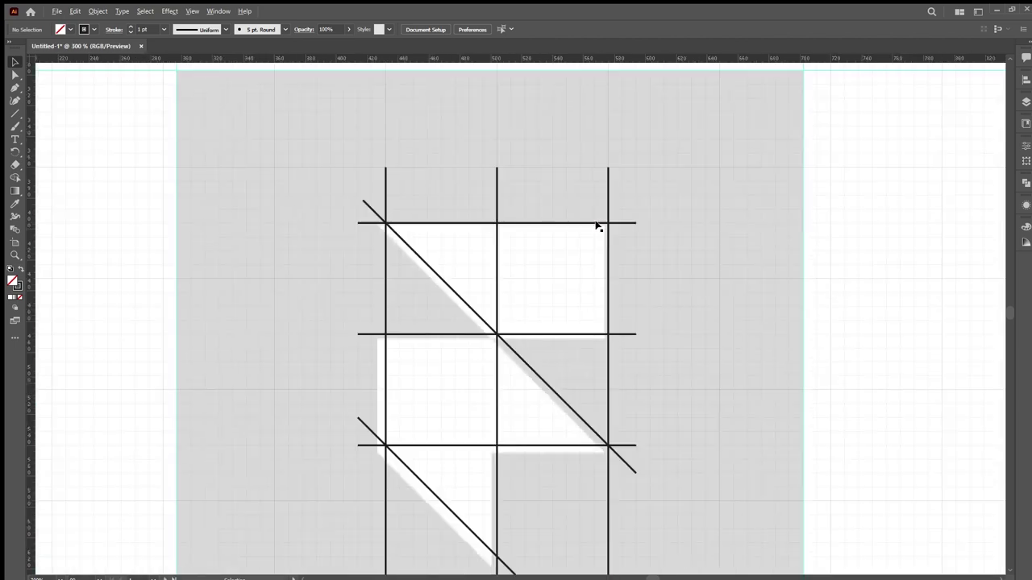
pyautogui.scroll(-1, 596, 227)
pyautogui.scroll(1, 513, 379)
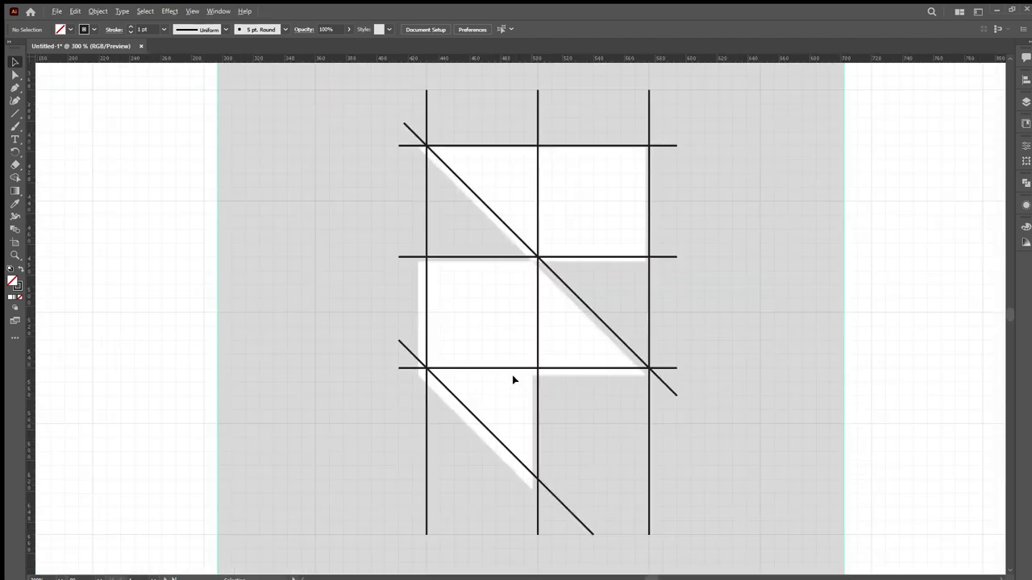
pyautogui.scroll(2, 433, 361)
pyautogui.scroll(-3, 433, 361)
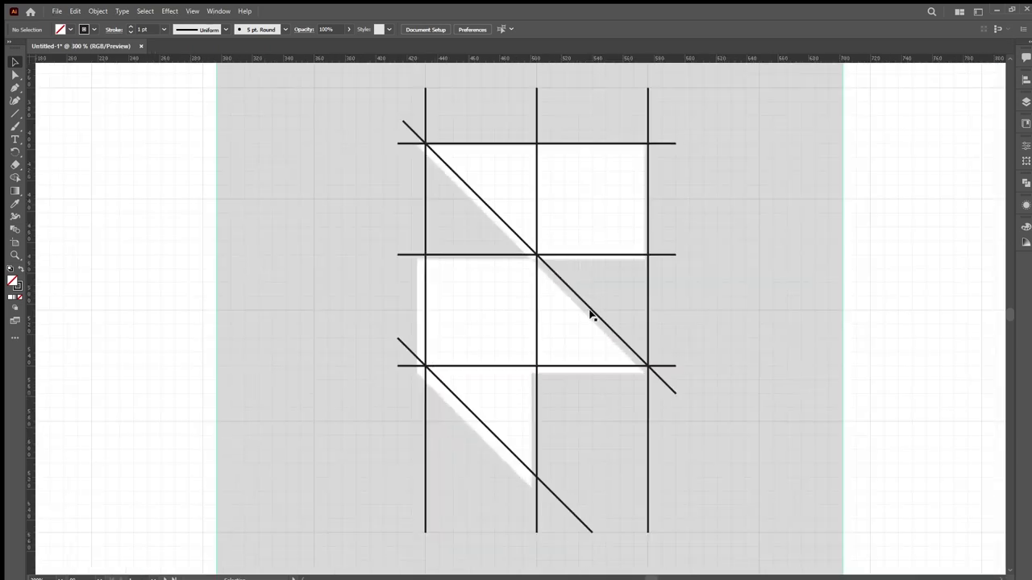
pyautogui.scroll(-1, 554, 263)
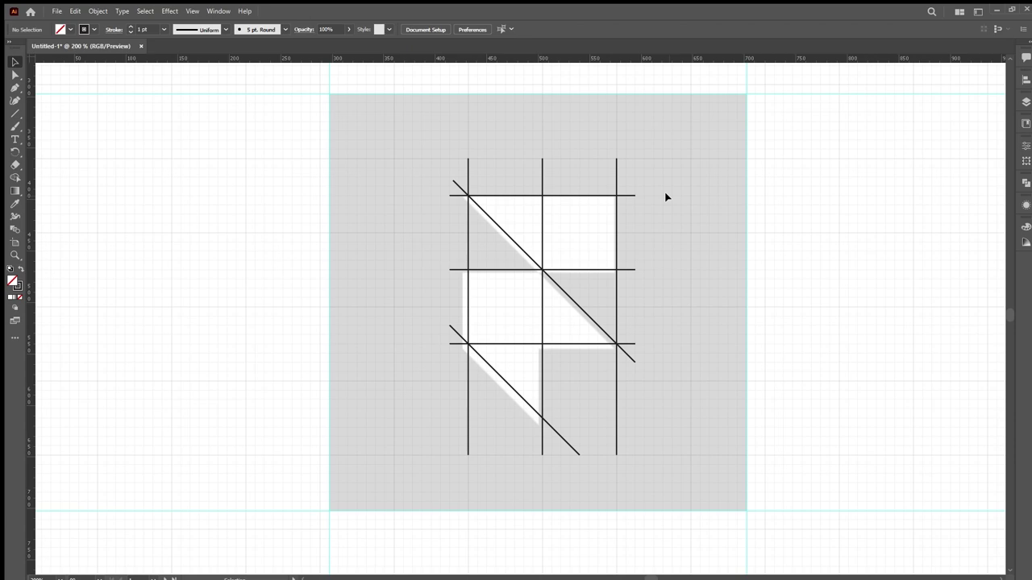
# - Alt-drag a copy of the line grid right of the artboard and group it
pyautogui.moveTo(778, 143); pyautogui.dragTo(442, 504)
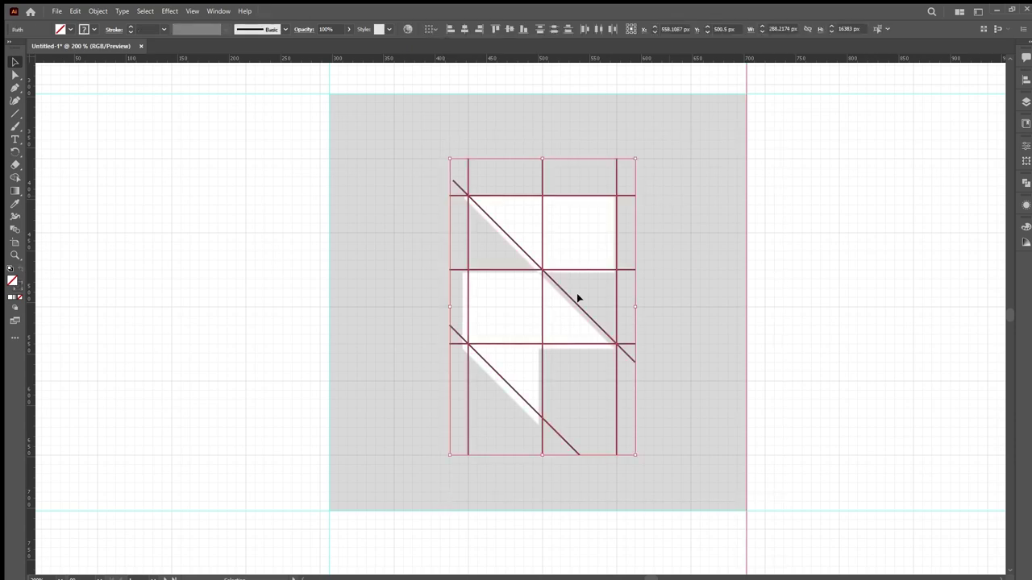
pyautogui.click(798, 228)
pyautogui.moveTo(677, 137); pyautogui.dragTo(436, 482)
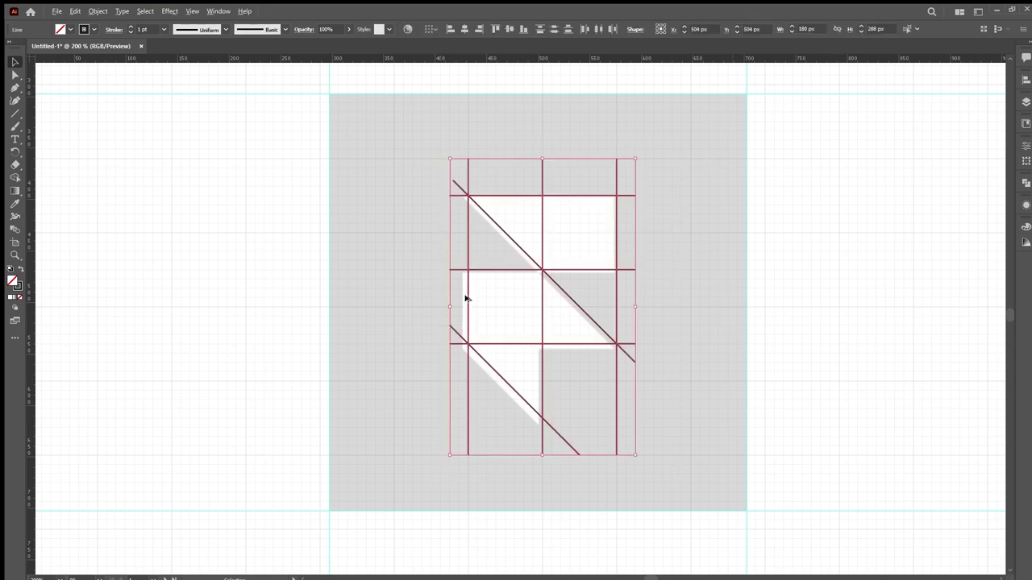
pyautogui.moveTo(466, 299); pyautogui.dragTo(835, 295)
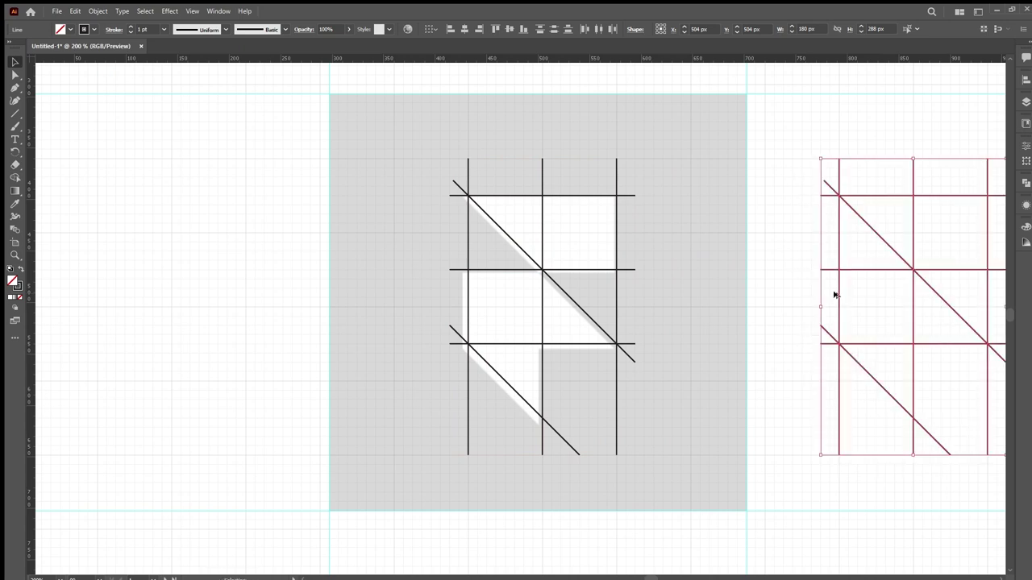
pyautogui.hotkey('ctrl', 'g')
pyautogui.click(788, 299)
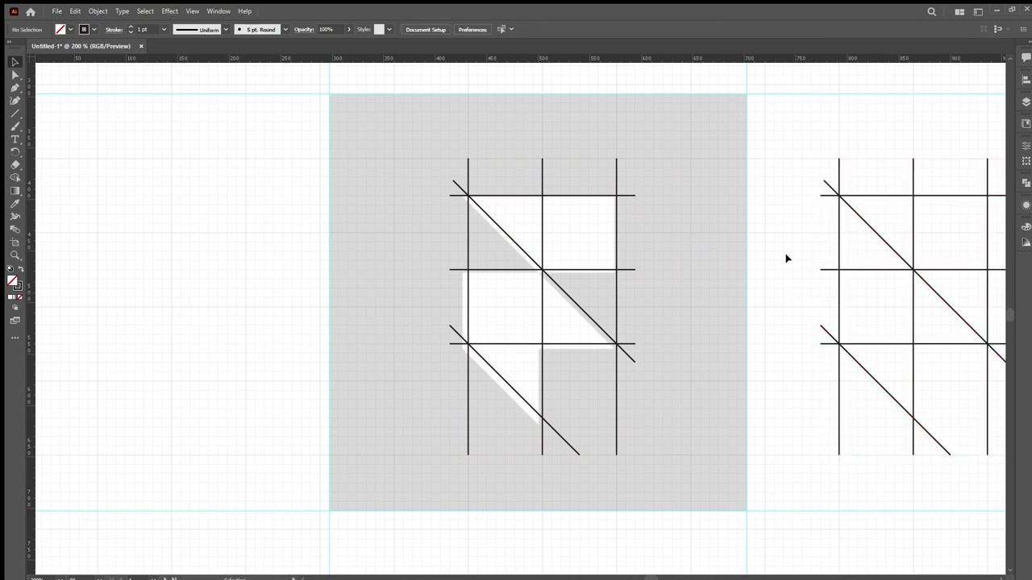
# - Move the grey reference image left and marquee-select the original grid
pyautogui.moveTo(754, 127); pyautogui.dragTo(449, 450)
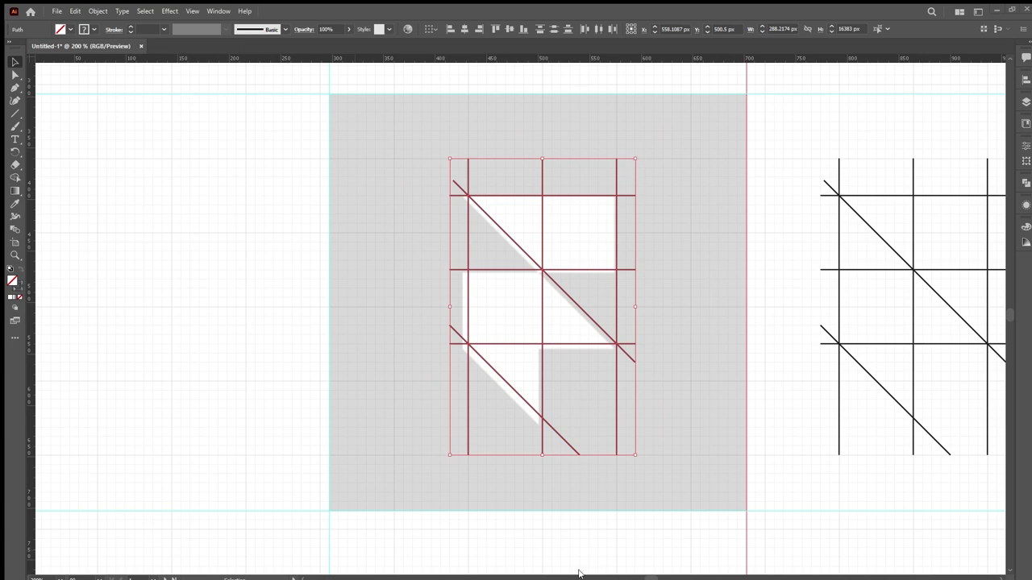
pyautogui.click(771, 175)
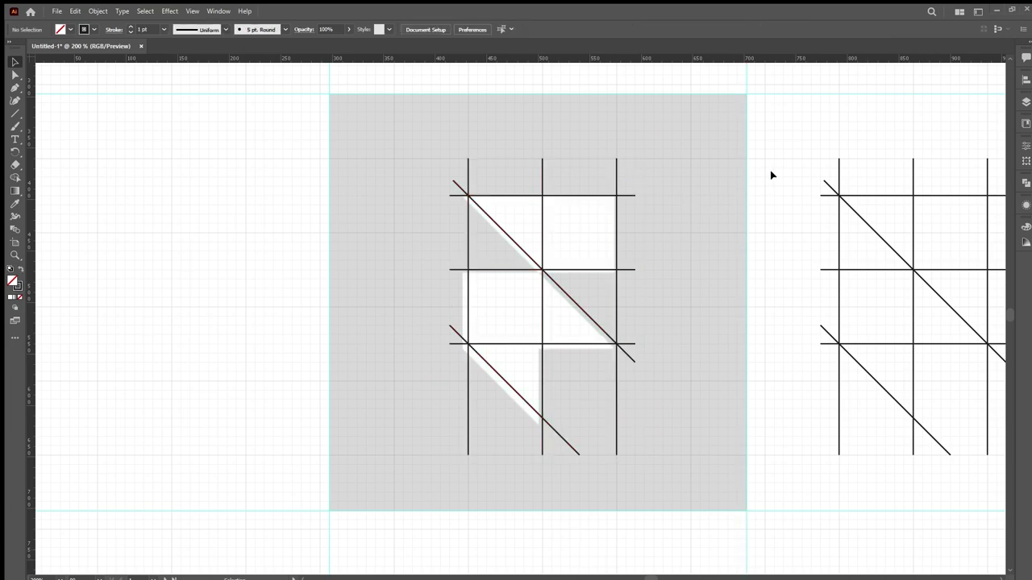
pyautogui.click(512, 391)
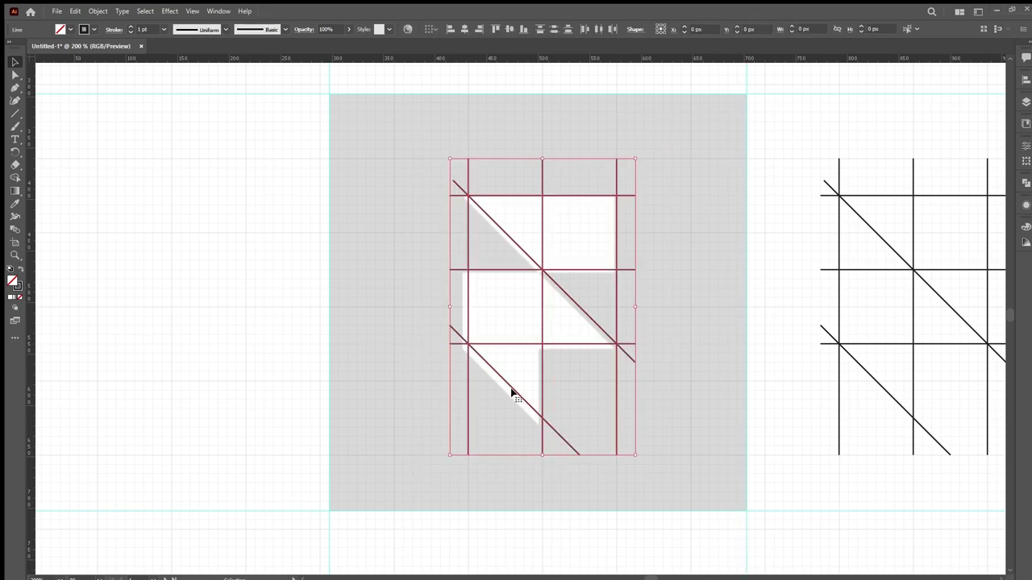
pyautogui.scroll(1, 574, 273)
pyautogui.scroll(-1, 574, 273)
pyautogui.click(792, 155)
pyautogui.click(726, 152)
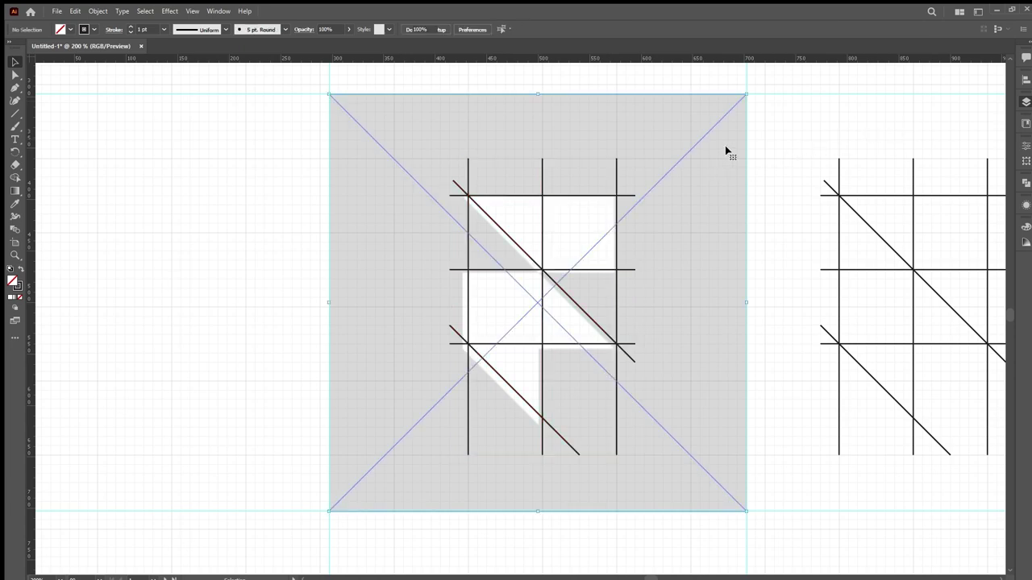
pyautogui.moveTo(720, 173); pyautogui.dragTo(373, 180)
pyautogui.click(438, 135)
pyautogui.moveTo(432, 135); pyautogui.dragTo(694, 501)
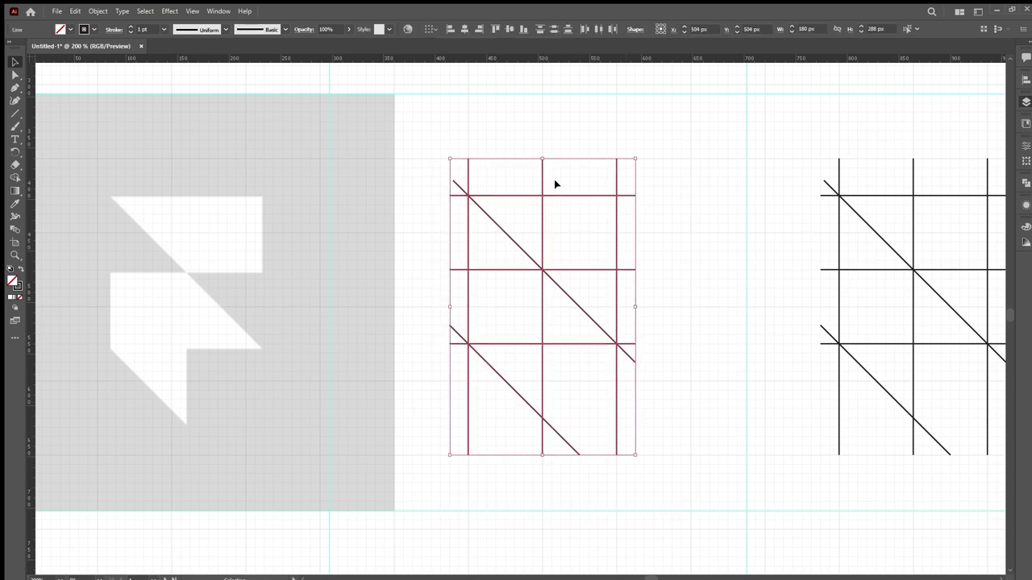
# - Merge the grid regions into two pieces with the Shape Builder and fill them solid black
pyautogui.click(10, 176)
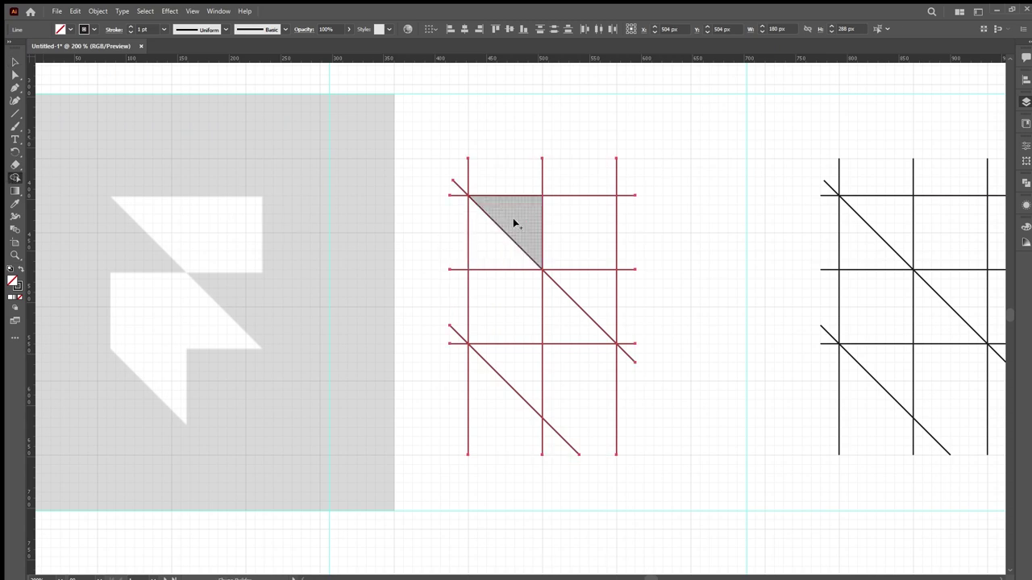
pyautogui.moveTo(532, 224)
pyautogui.mouseDown()
pyautogui.moveTo(553, 237)
pyautogui.moveTo(544, 234)
pyautogui.mouseUp()
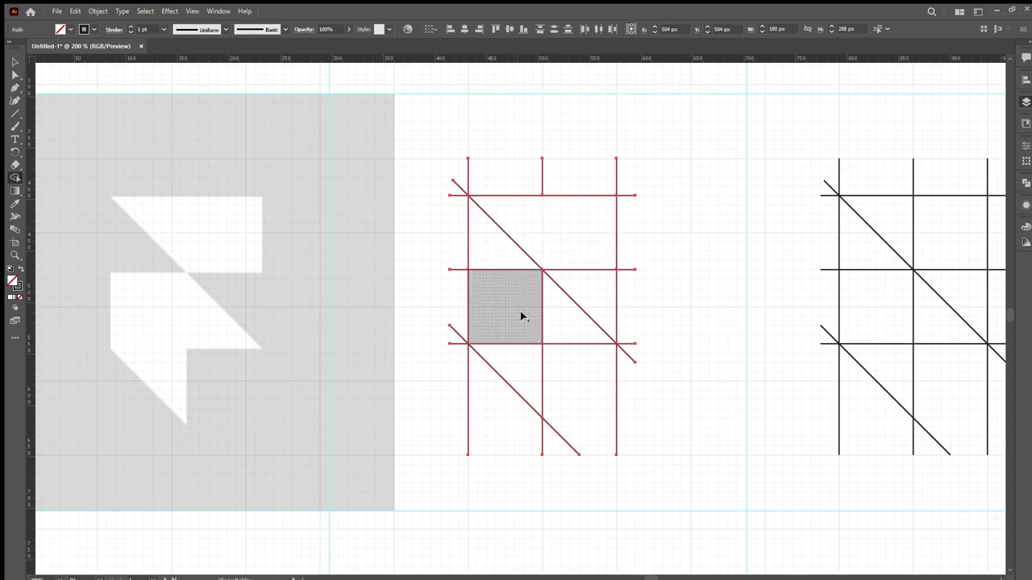
pyautogui.moveTo(573, 328)
pyautogui.mouseDown()
pyautogui.moveTo(491, 297)
pyautogui.moveTo(522, 371)
pyautogui.mouseUp()
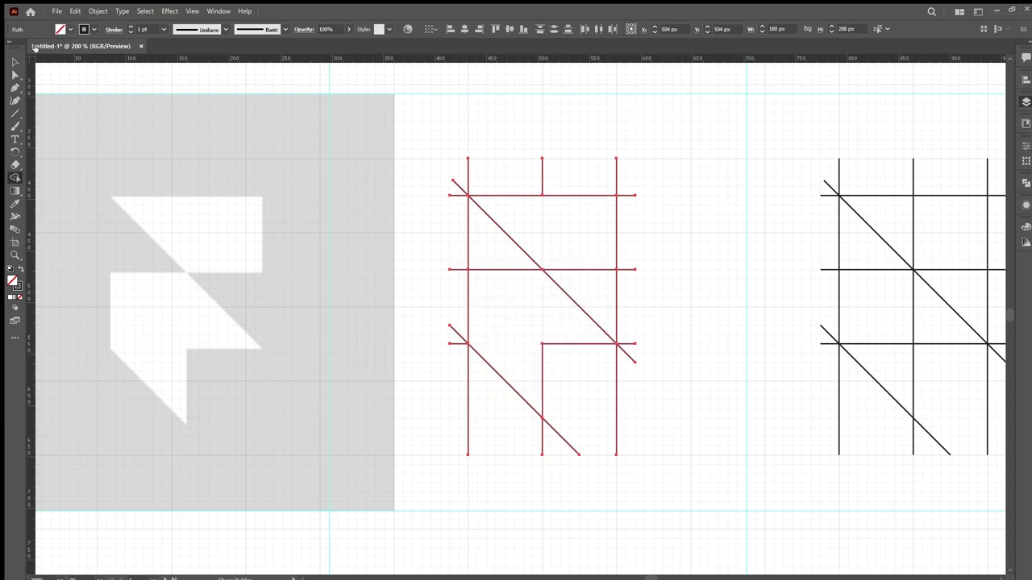
pyautogui.hotkey('shift', 'x')
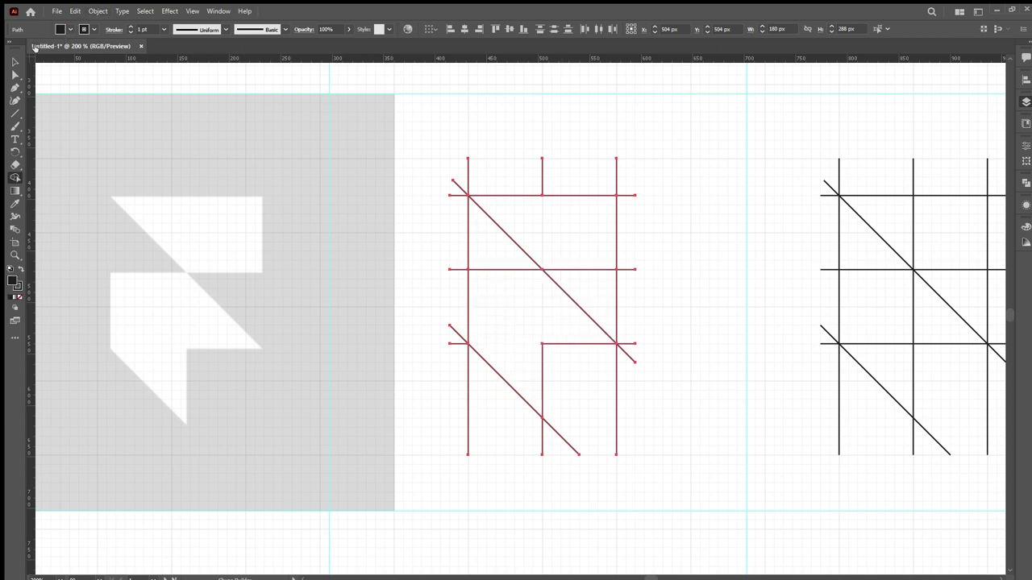
pyautogui.click(560, 304)
pyautogui.click(574, 232)
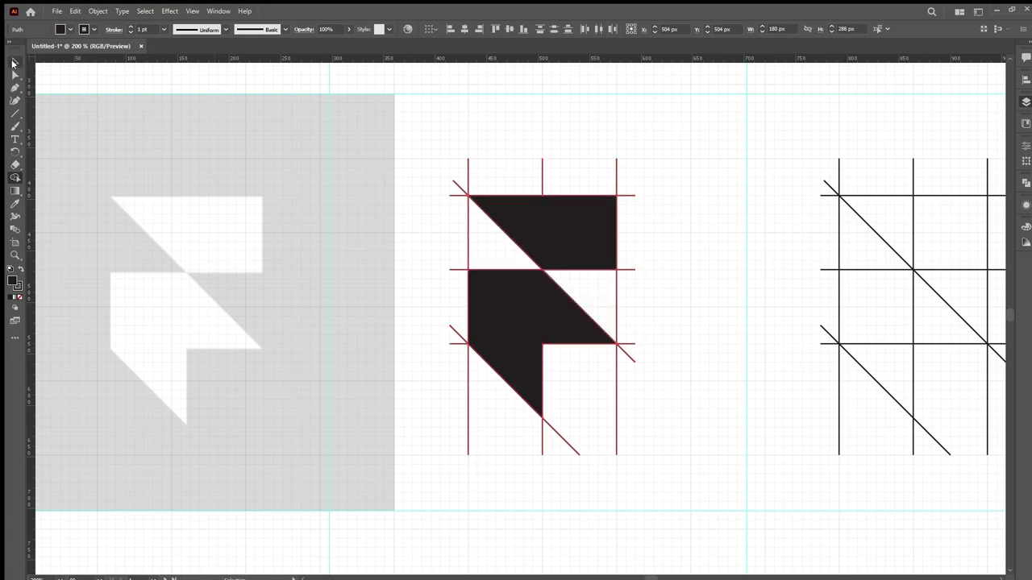
# - Select and delete the construction grid lines, leaving the black mark selected
pyautogui.click(12, 63)
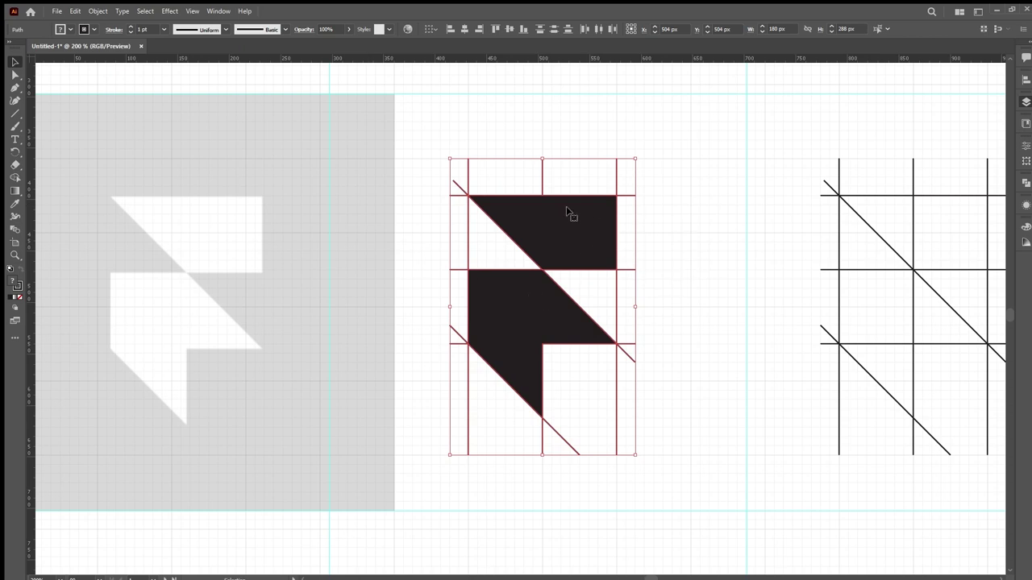
pyautogui.scroll(2, 566, 212)
pyautogui.scroll(-2, 567, 211)
pyautogui.scroll(2, 568, 213)
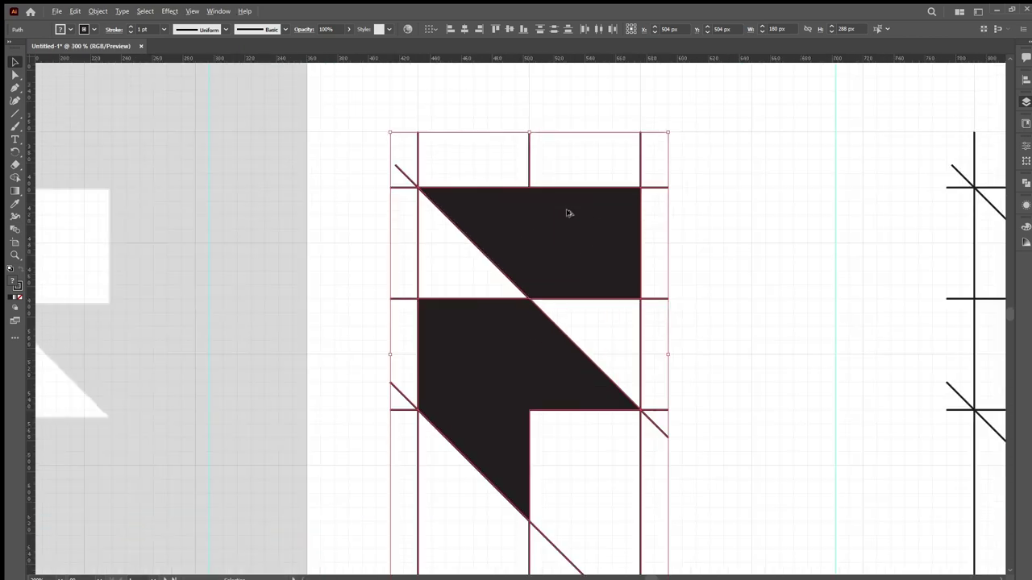
pyautogui.scroll(-3, 567, 214)
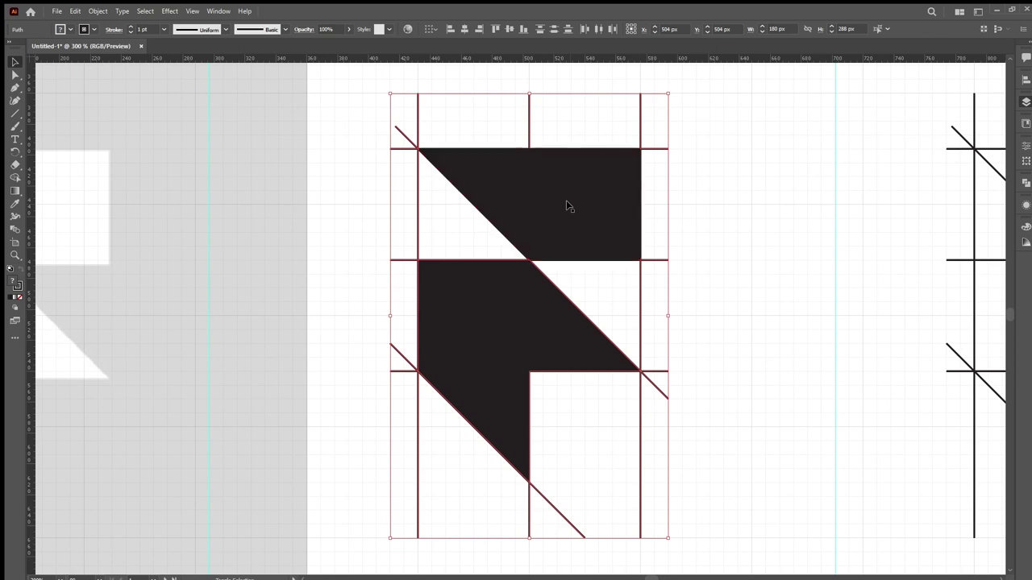
pyautogui.click(516, 317)
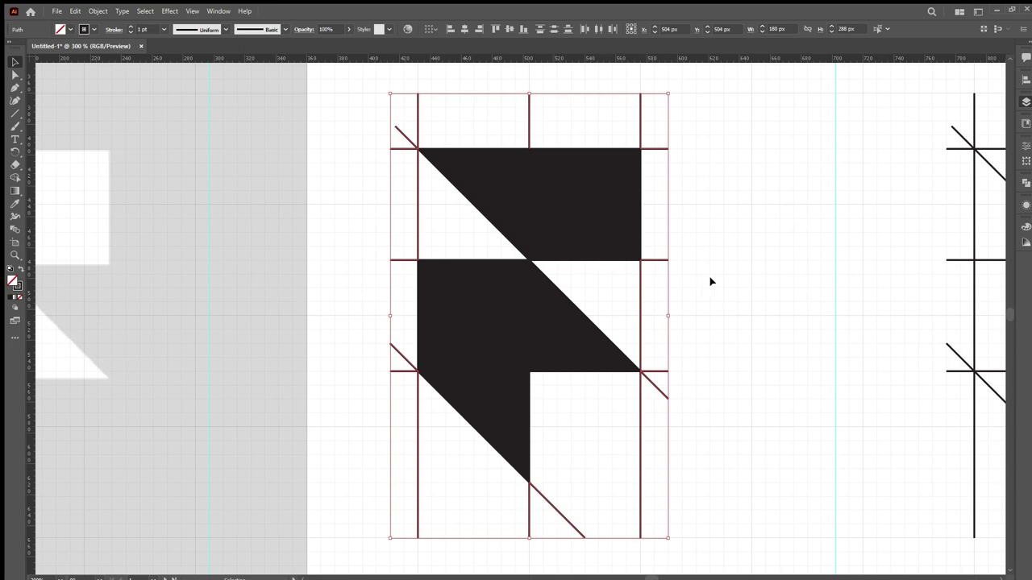
pyautogui.press('Delete')
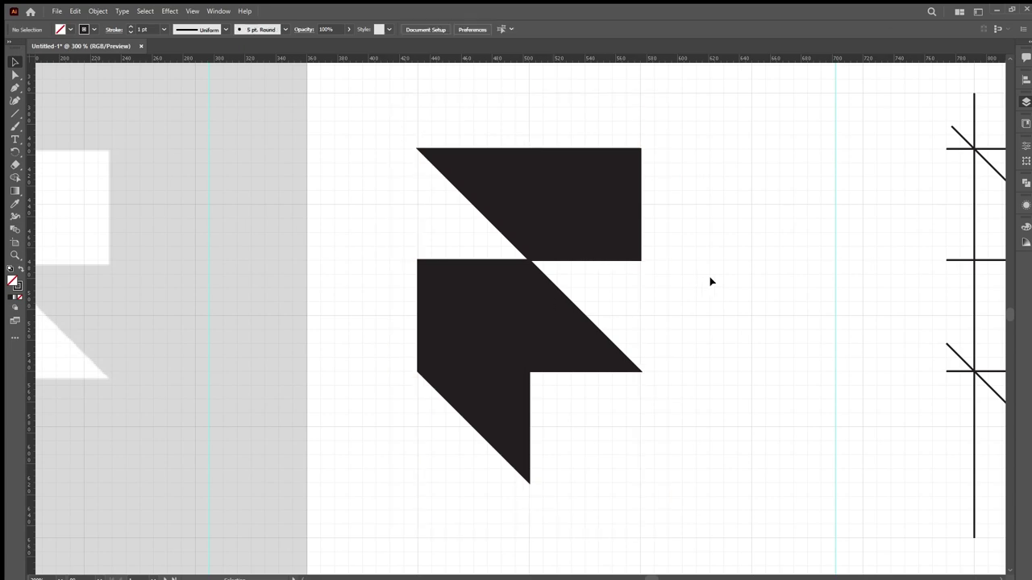
pyautogui.scroll(-2, 518, 332)
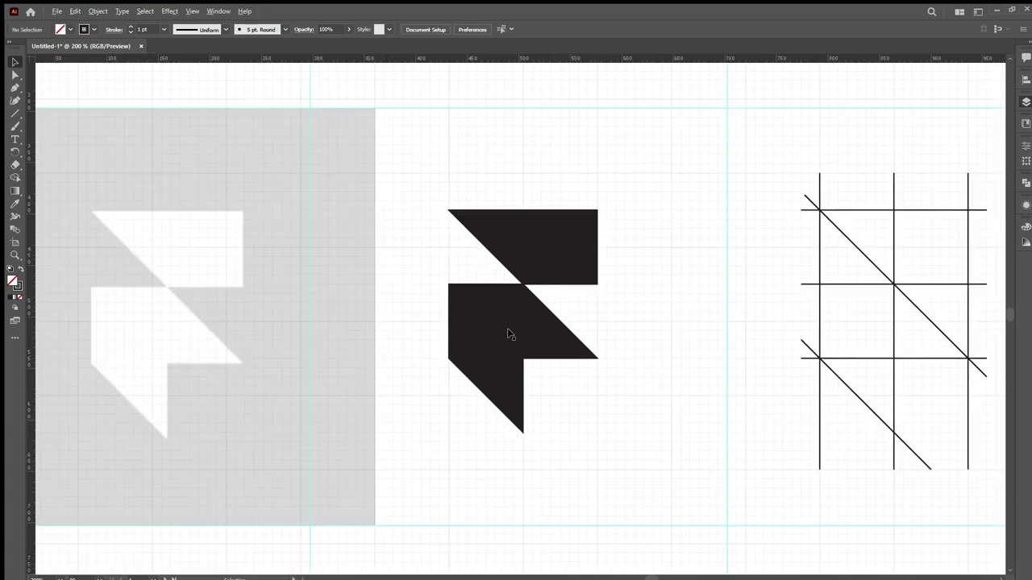
pyautogui.hscroll(-2, 500, 361)
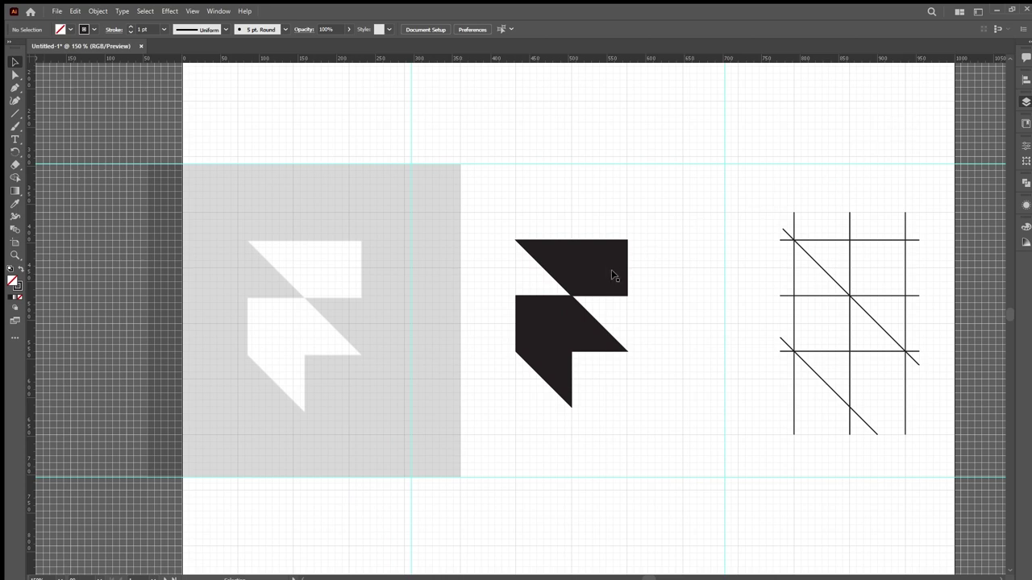
pyautogui.click(571, 391)
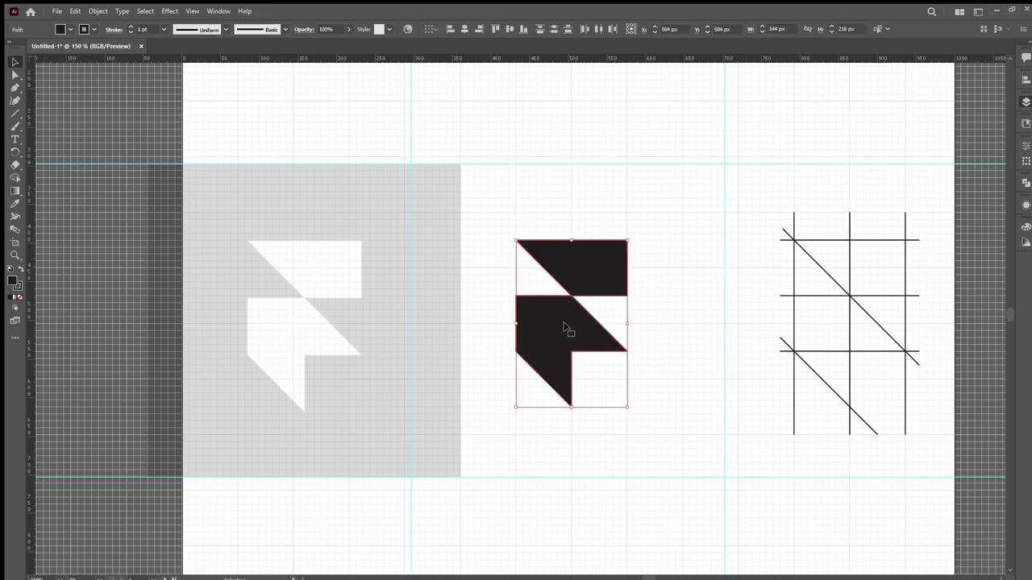
# - Move the third copy of the mark to the right of the original
pyautogui.press('a')
pyautogui.hscroll(3, 564, 326)
pyautogui.press('v')
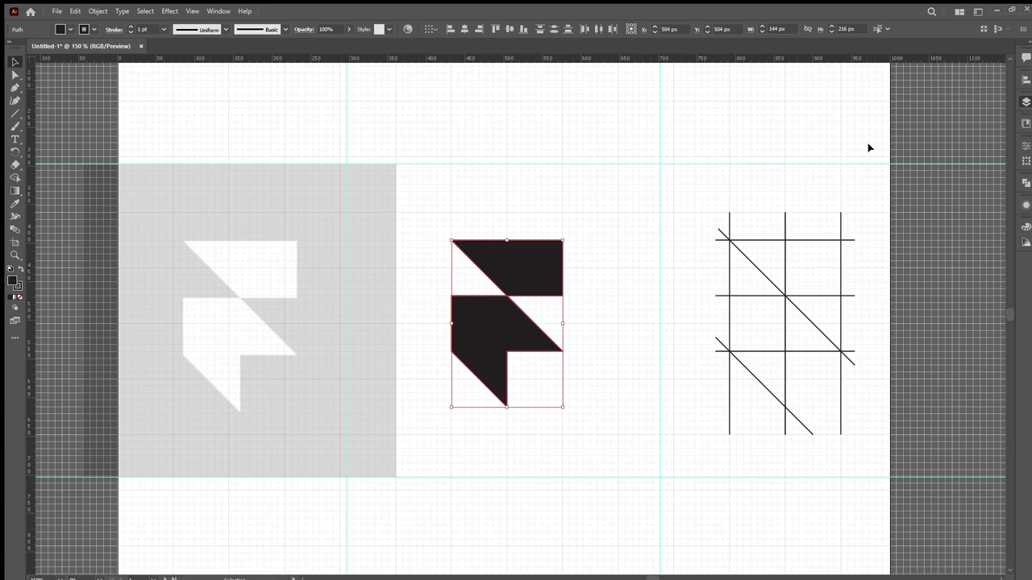
pyautogui.scroll(2, 529, 322)
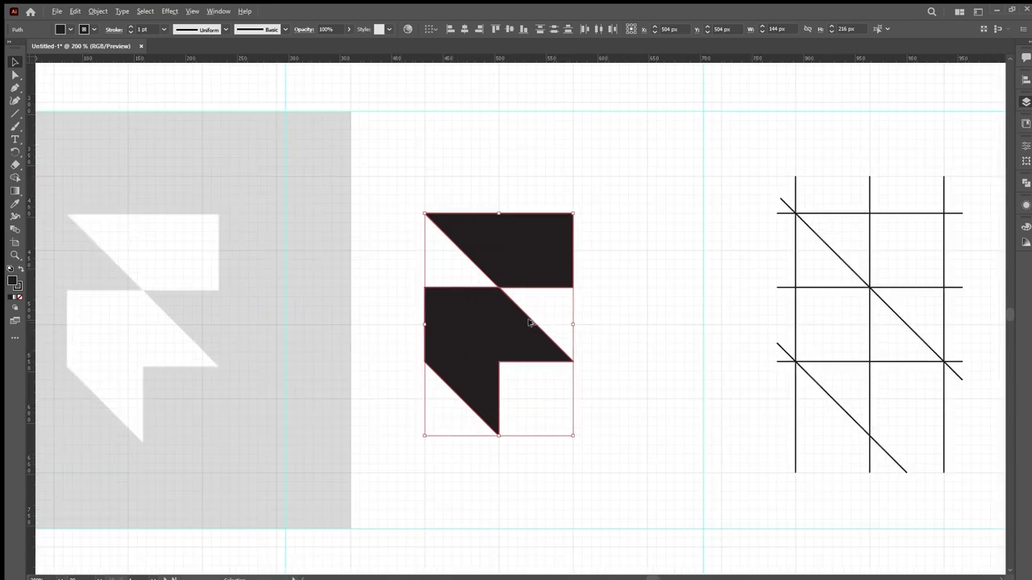
pyautogui.scroll(-1, 466, 314)
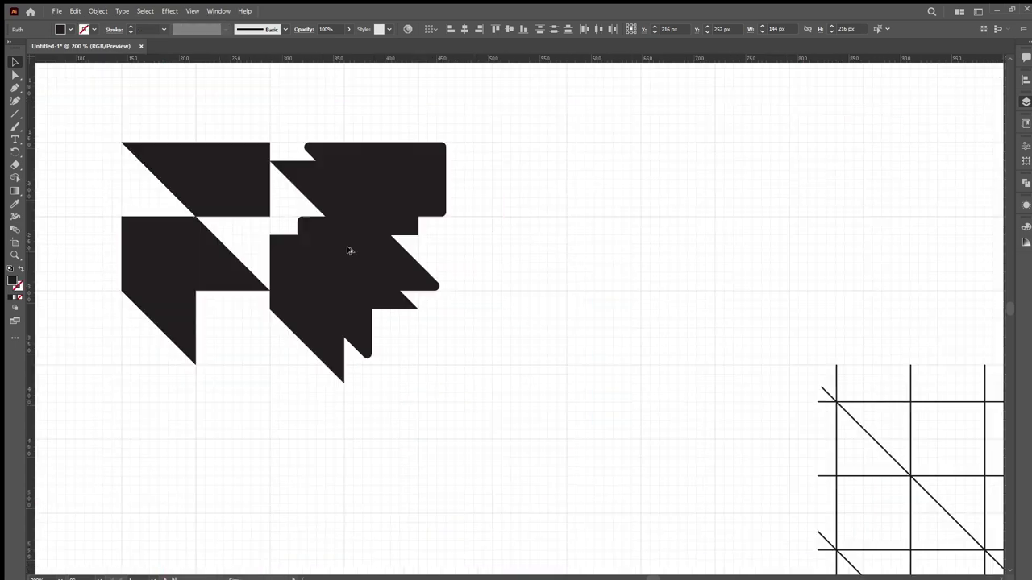
pyautogui.moveTo(347, 249); pyautogui.dragTo(599, 265)
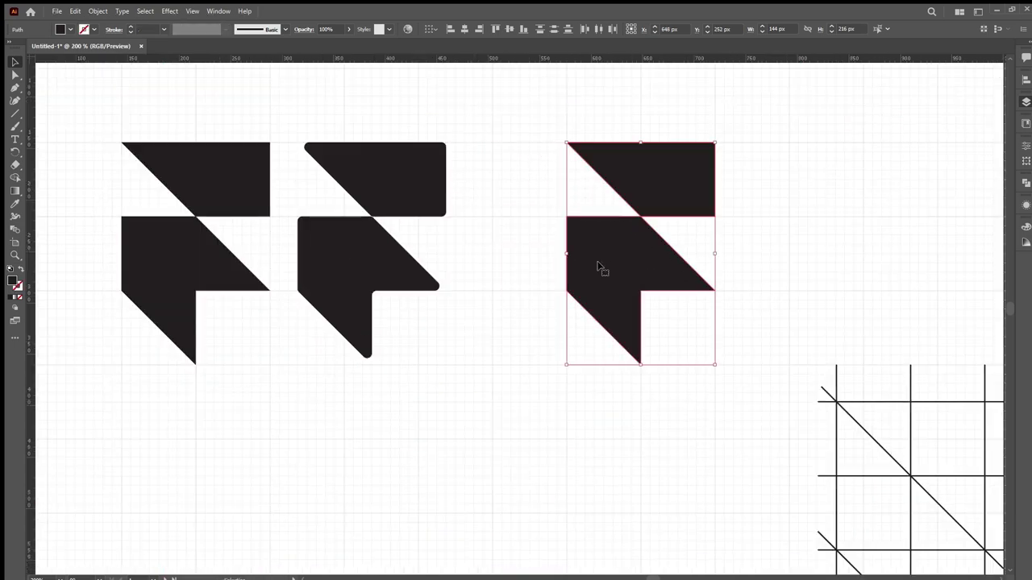
pyautogui.hscroll(3, 599, 265)
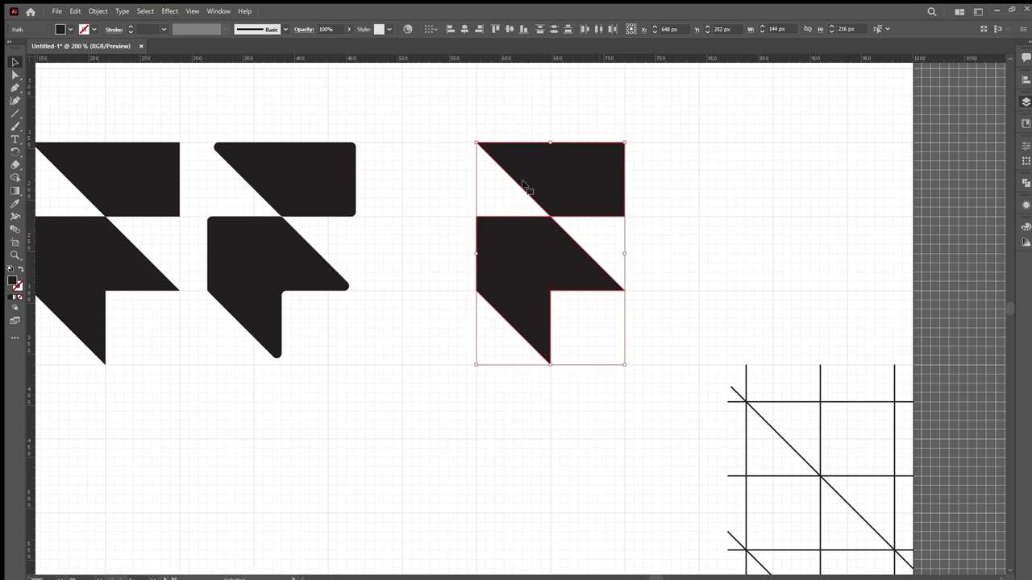
# - Round all corners of the third mark with the corner widgets, then marquee-select it
pyautogui.press('a')
pyautogui.moveTo(489, 148)
pyautogui.mouseDown()
pyautogui.moveTo(598, 228)
pyautogui.moveTo(492, 150)
pyautogui.mouseUp()
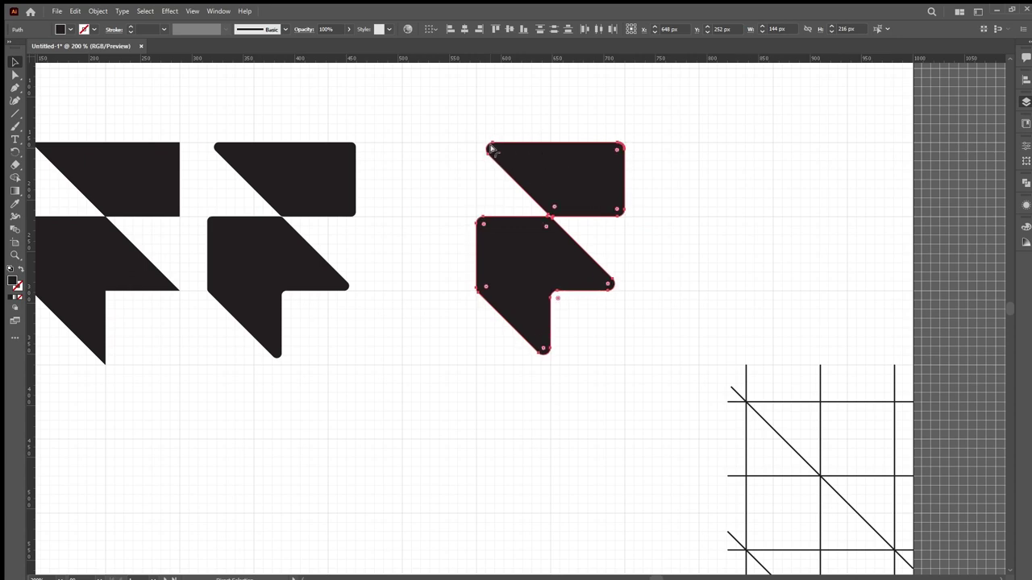
pyautogui.press('v')
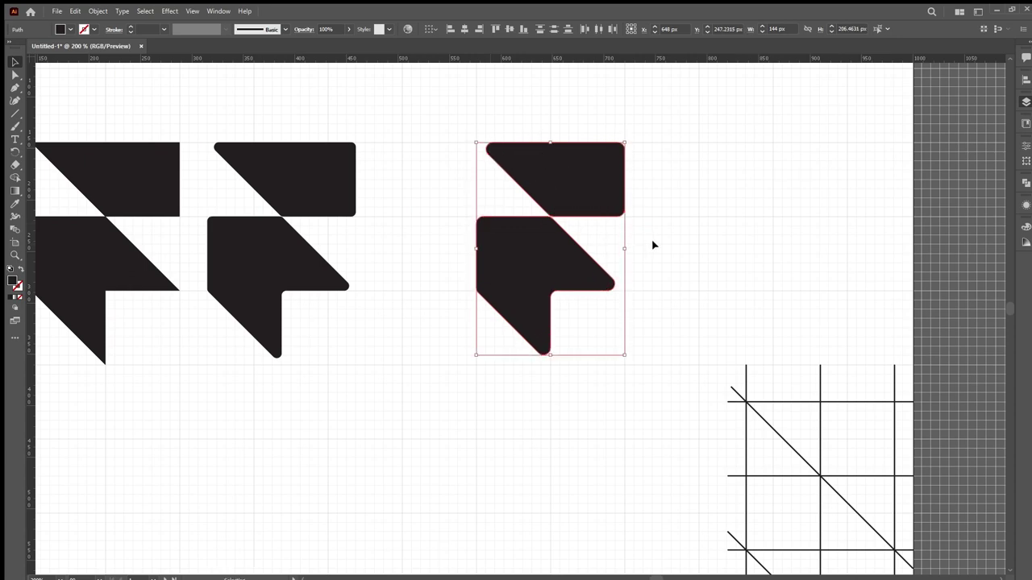
pyautogui.click(654, 245)
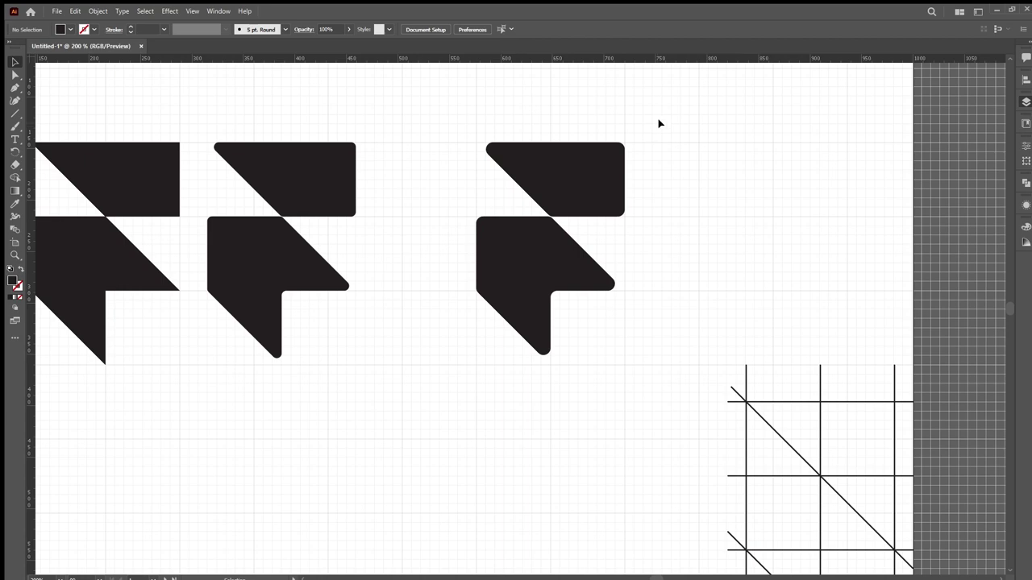
pyautogui.moveTo(659, 123); pyautogui.dragTo(455, 369)
# - Delete the extra trial copy of the mark
pyautogui.press('Delete')
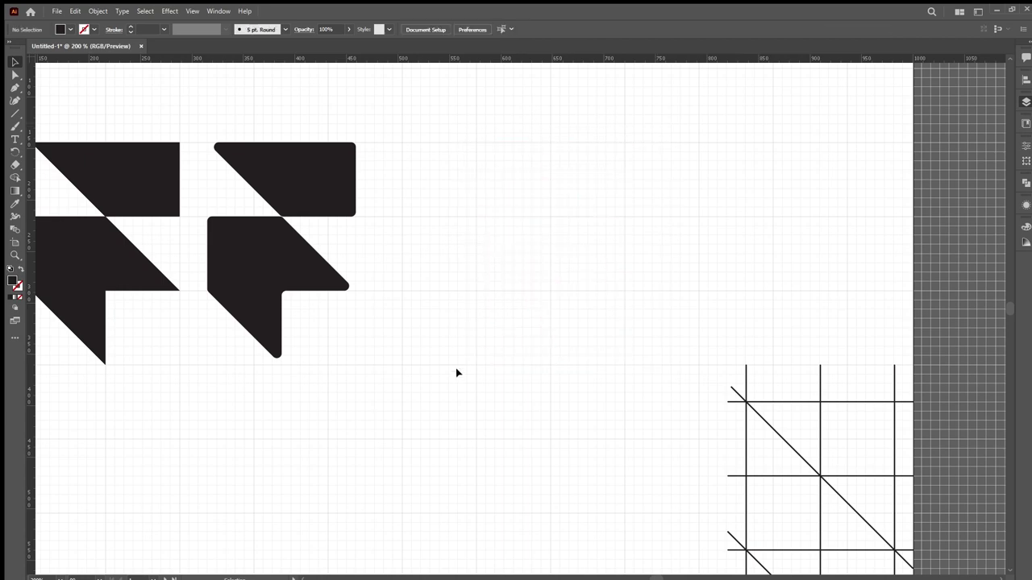
pyautogui.hscroll(-5, 414, 342)
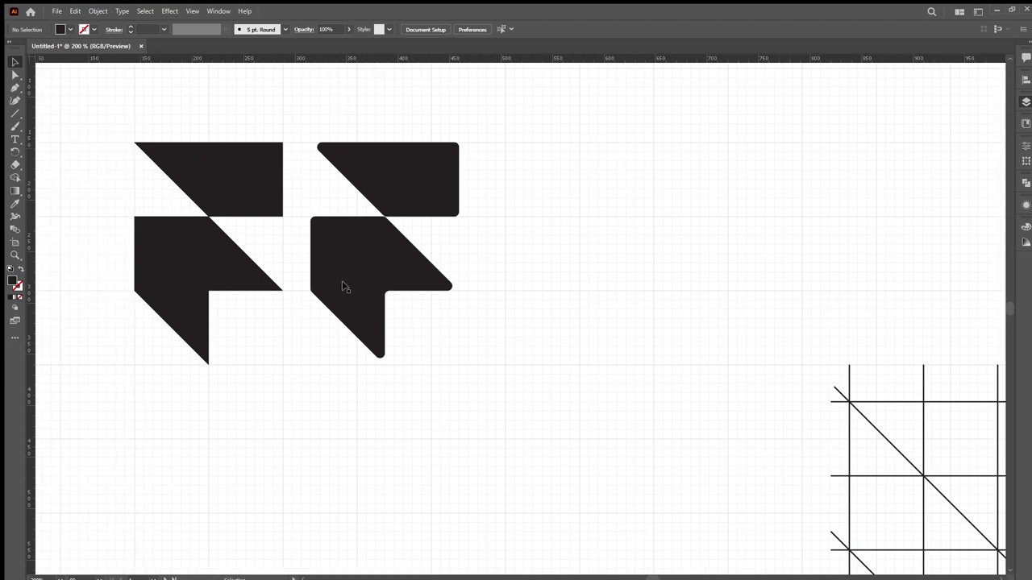
pyautogui.scroll(-1, 343, 287)
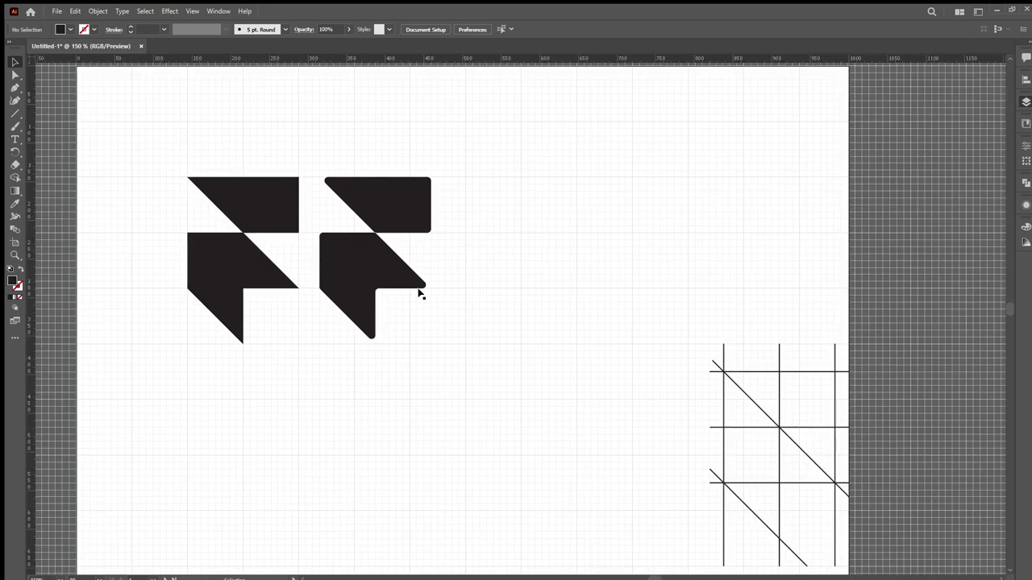
pyautogui.scroll(-1, 413, 313)
pyautogui.scroll(-1, 412, 312)
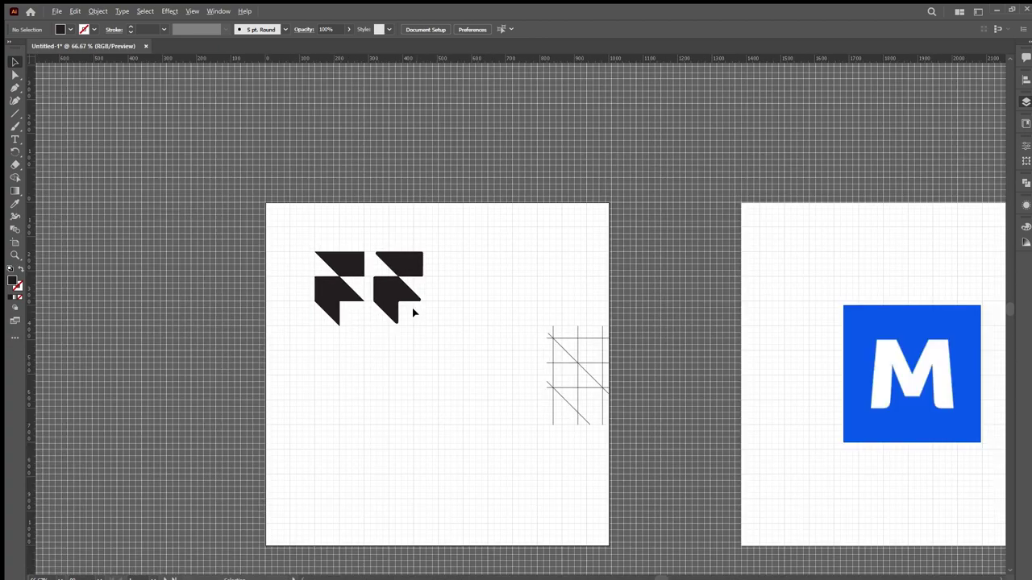
pyautogui.scroll(1, 413, 313)
pyautogui.scroll(-2, 413, 313)
pyautogui.scroll(-1, 413, 313)
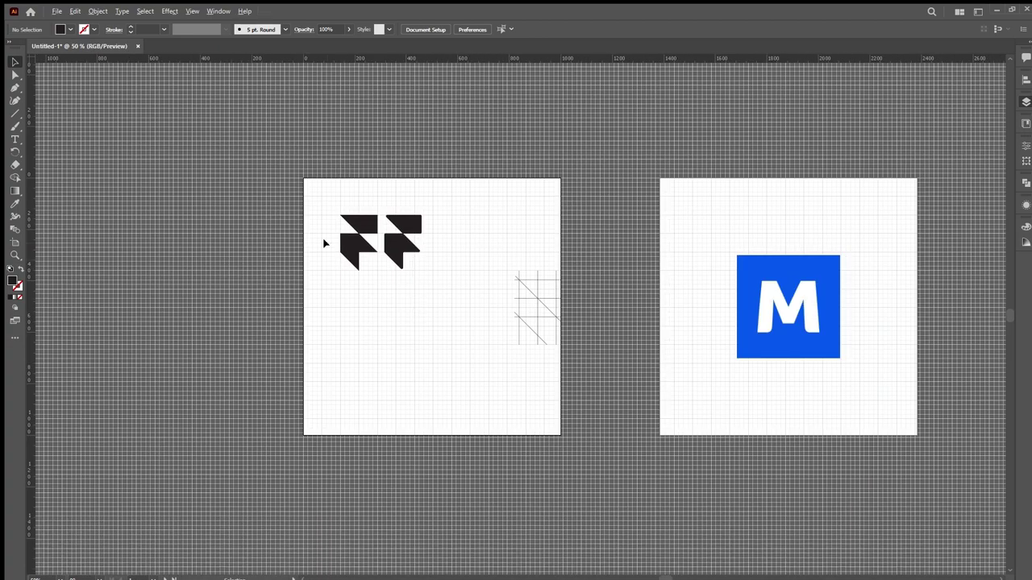
pyautogui.scroll(1, 326, 240)
# - Duplicate Artboard 1 with its content using the Artboard tool
pyautogui.click(14, 242)
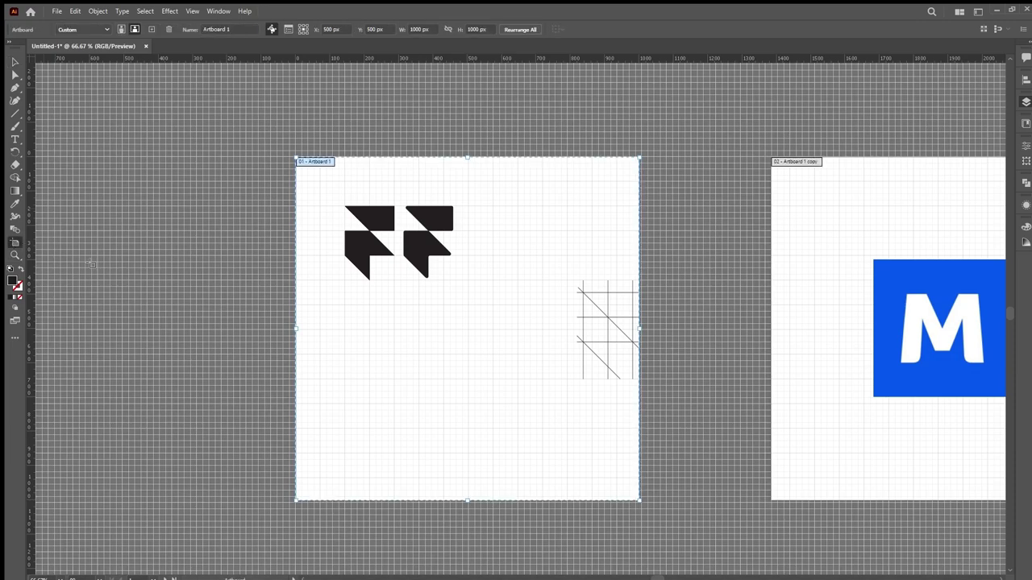
pyautogui.moveTo(577, 315); pyautogui.dragTo(218, 262)
pyautogui.hscroll(-3, 225, 270)
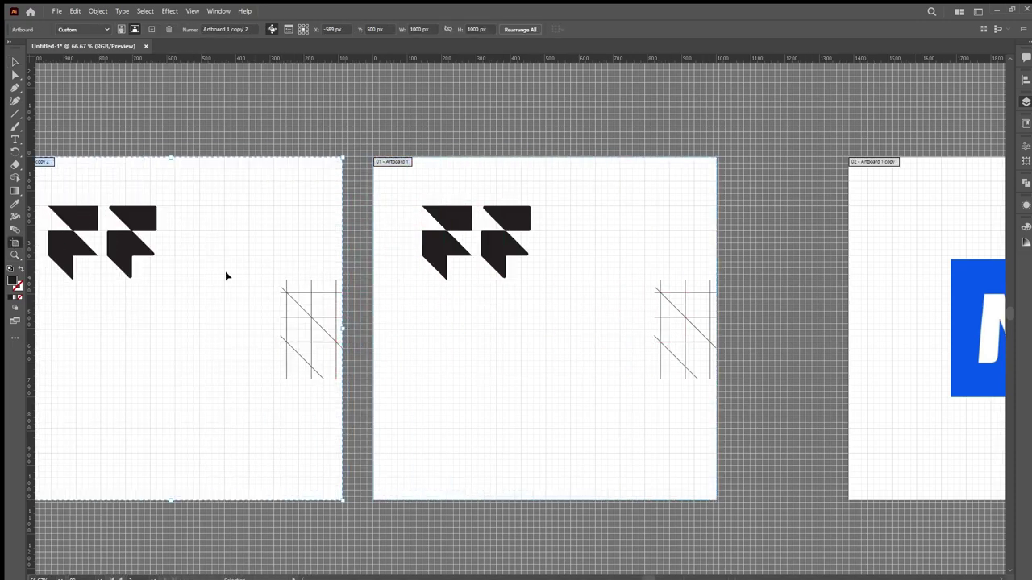
pyautogui.press('Escape')
# - Delete the construction grid lines on Artboard 1
pyautogui.hotkey('ctrl', '0')
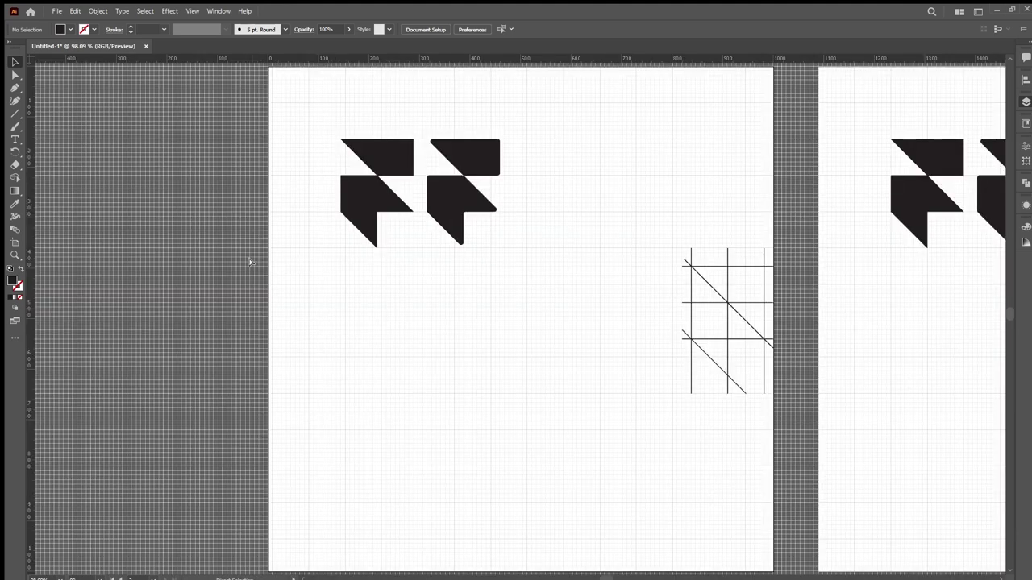
pyautogui.moveTo(653, 229); pyautogui.dragTo(778, 436)
pyautogui.press('Delete')
# - Group the rounded mark's two pieces and move it down toward the artboard centre
pyautogui.click(461, 157)
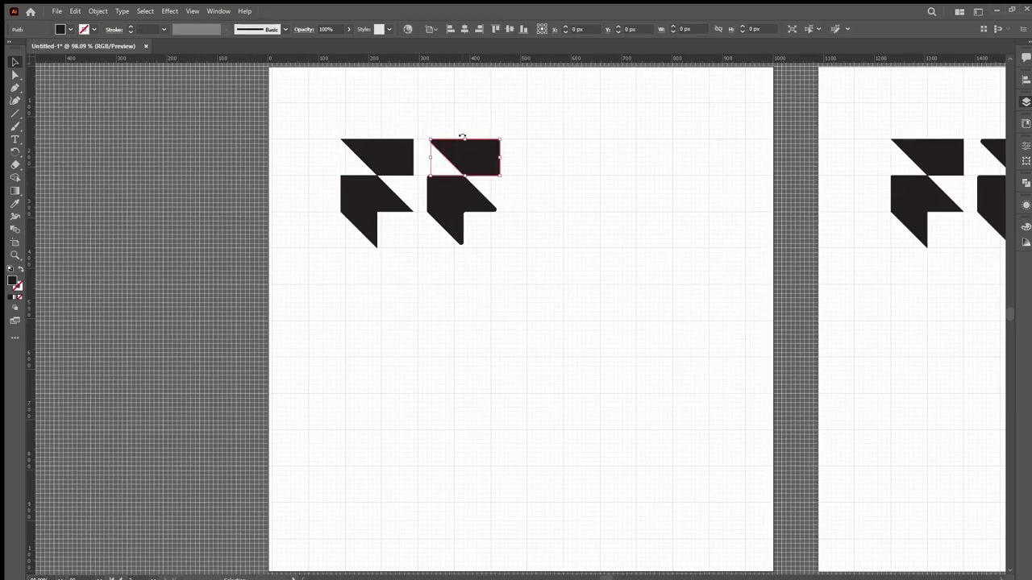
pyautogui.moveTo(510, 117); pyautogui.dragTo(461, 241)
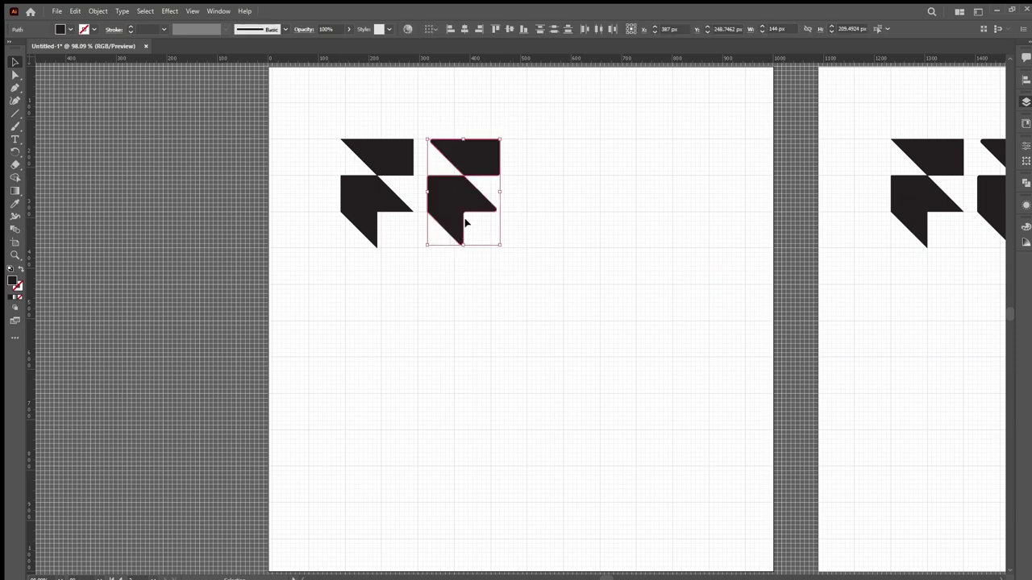
pyautogui.hotkey('ctrl', 'g')
pyautogui.moveTo(468, 156); pyautogui.dragTo(457, 315)
pyautogui.moveTo(490, 128); pyautogui.dragTo(337, 234)
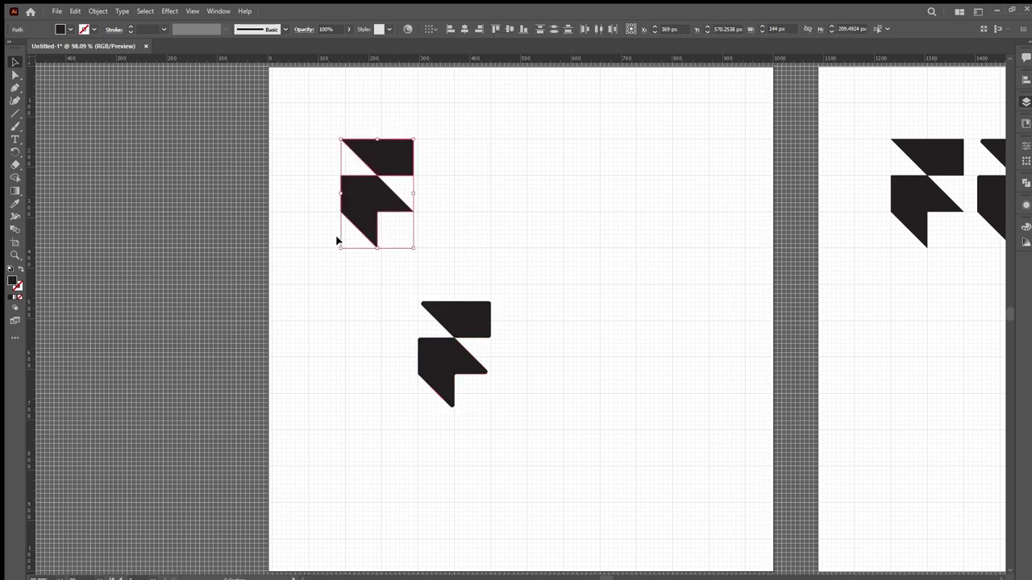
# - Delete the sharp-cornered mark from the artboard
pyautogui.press('Delete')
pyautogui.hscroll(3, 830, 200)
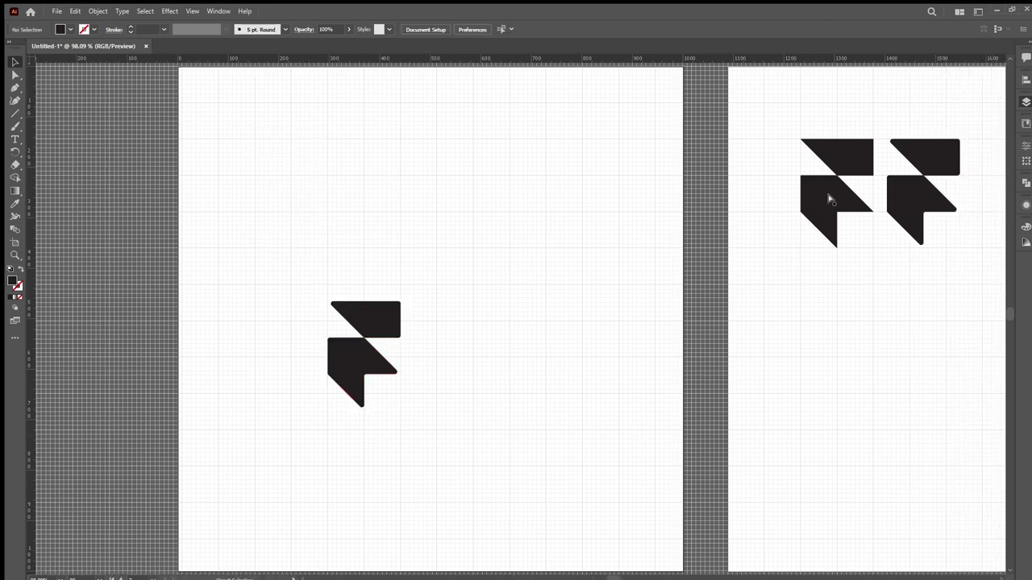
pyautogui.hscroll(-2, 468, 385)
pyautogui.scroll(1, 483, 367)
# - Nudge the F logo slightly upward
pyautogui.scroll(3, 483, 367)
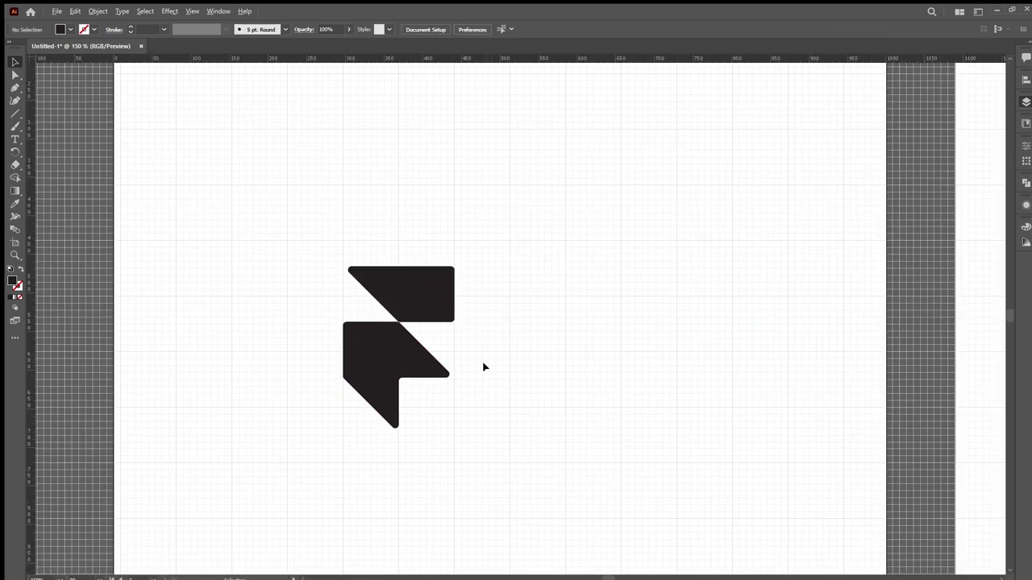
pyautogui.hscroll(2, 469, 366)
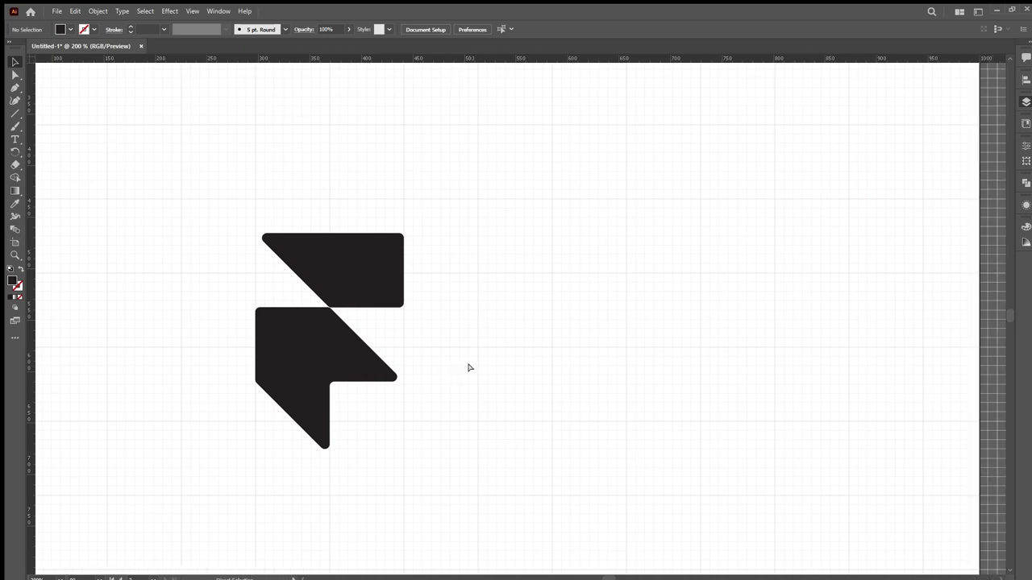
pyautogui.click(362, 265)
pyautogui.hotkey('shift', 'Up')
pyautogui.moveTo(362, 265); pyautogui.dragTo(362, 254)
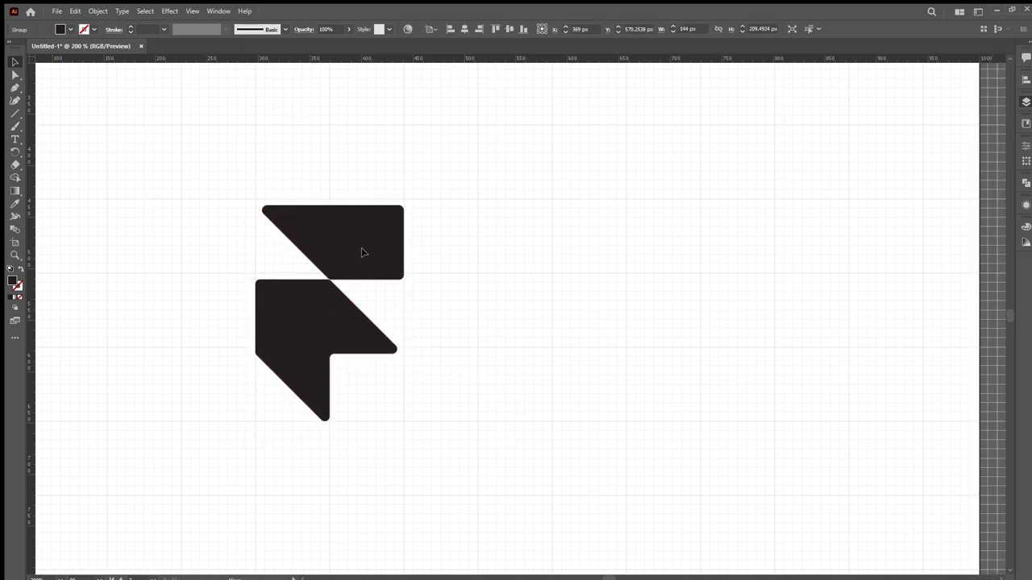
pyautogui.click(419, 329)
# - Add the text 'Framer' to the right of the logo
pyautogui.hscroll(2, 420, 331)
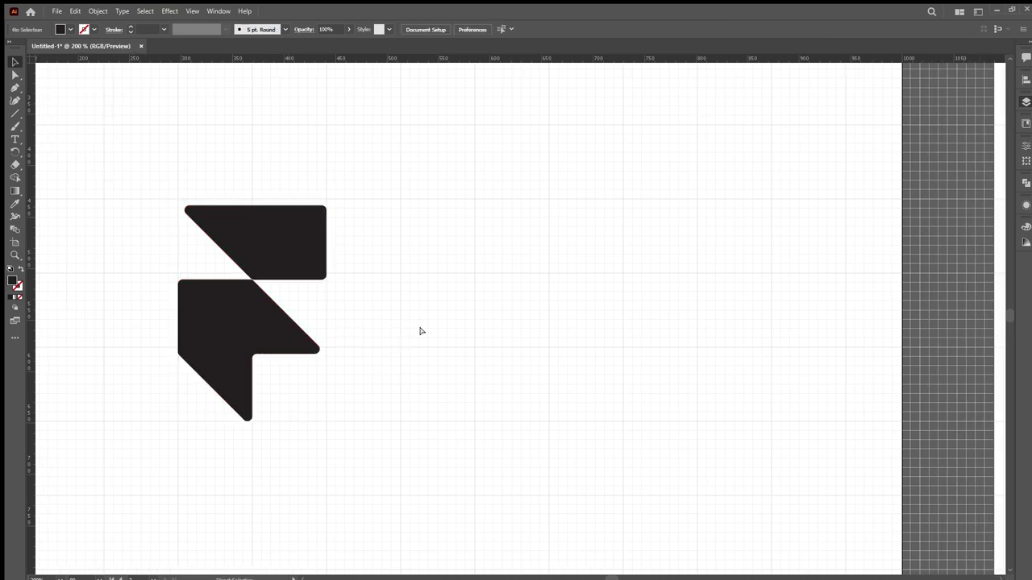
pyautogui.press('t')
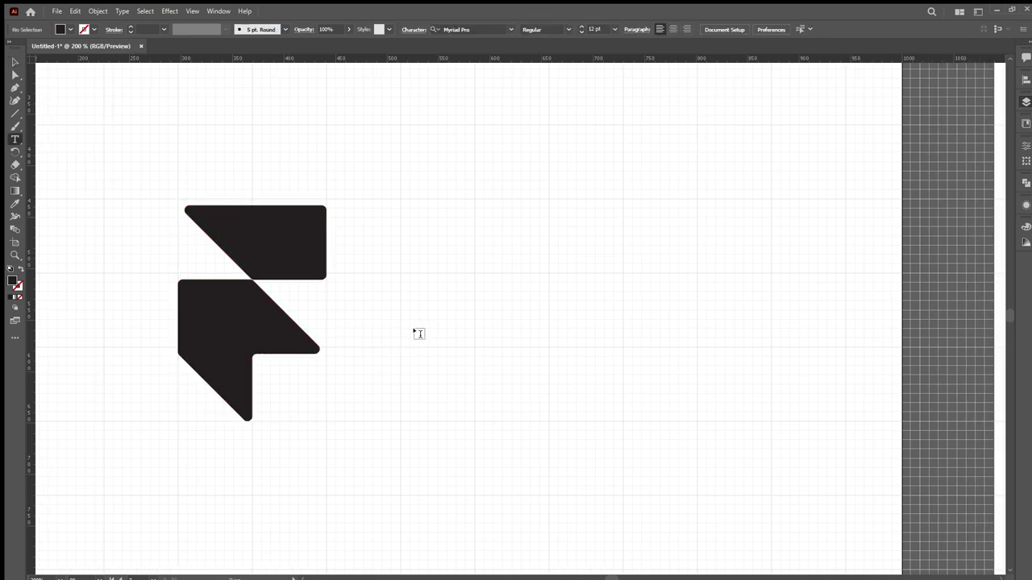
pyautogui.click(385, 282)
pyautogui.write('Framer')
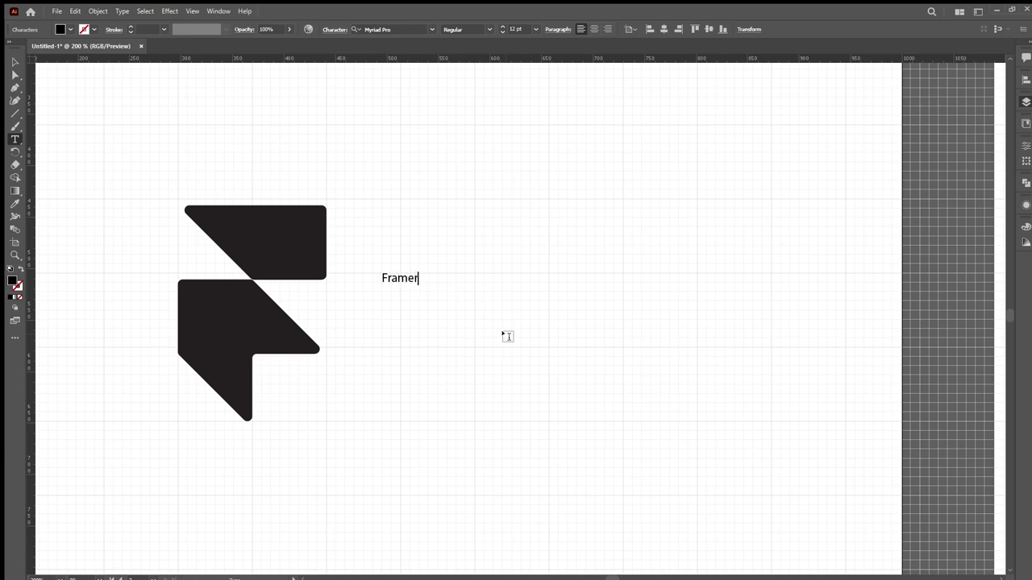
pyautogui.click(15, 63)
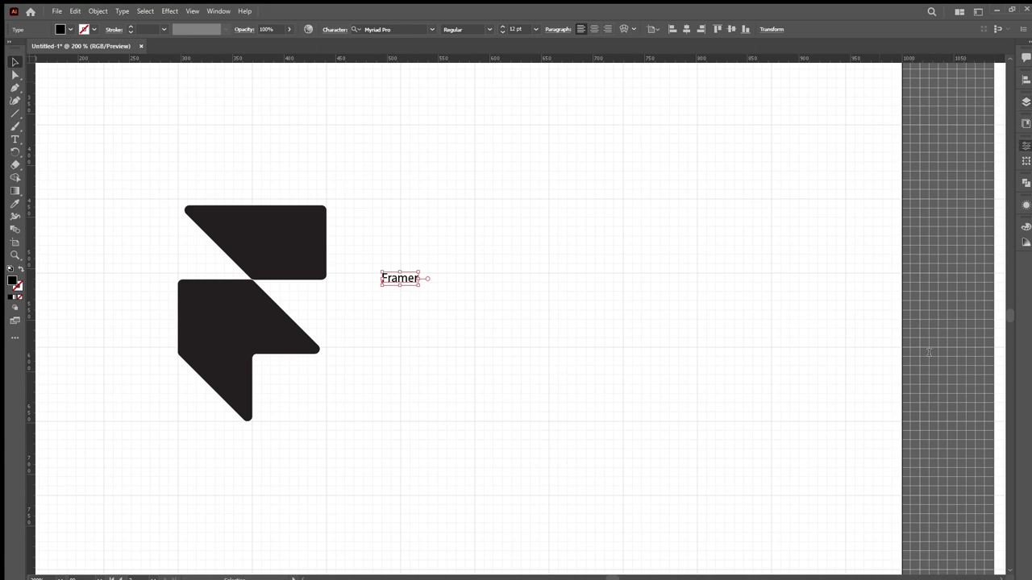
# - Set Framer in Sora Medium, enlarge it, and place it beside the logo
pyautogui.press('t')
pyautogui.press('Escape')
pyautogui.moveTo(427, 286); pyautogui.dragTo(837, 345)
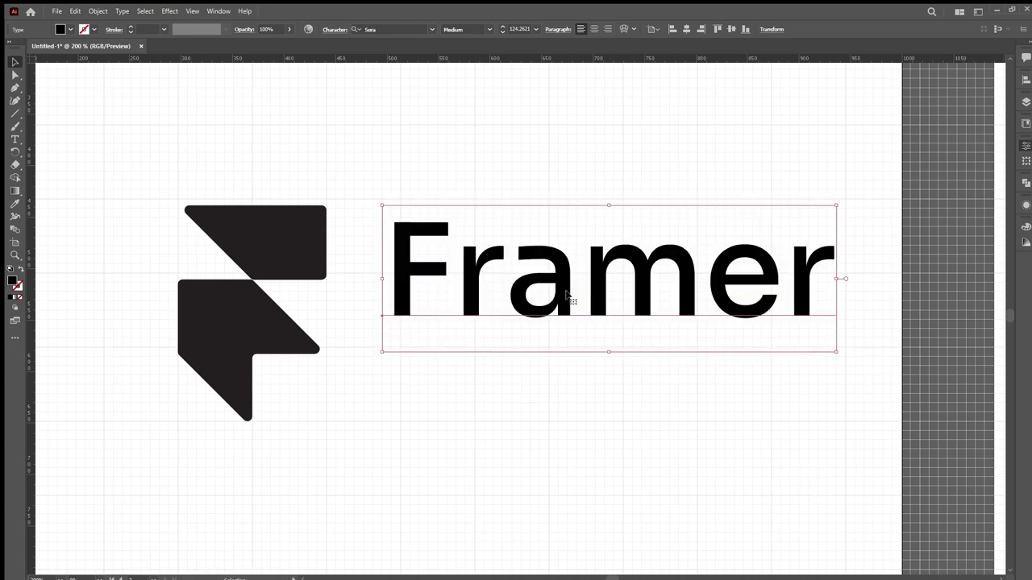
pyautogui.moveTo(528, 284); pyautogui.dragTo(497, 333)
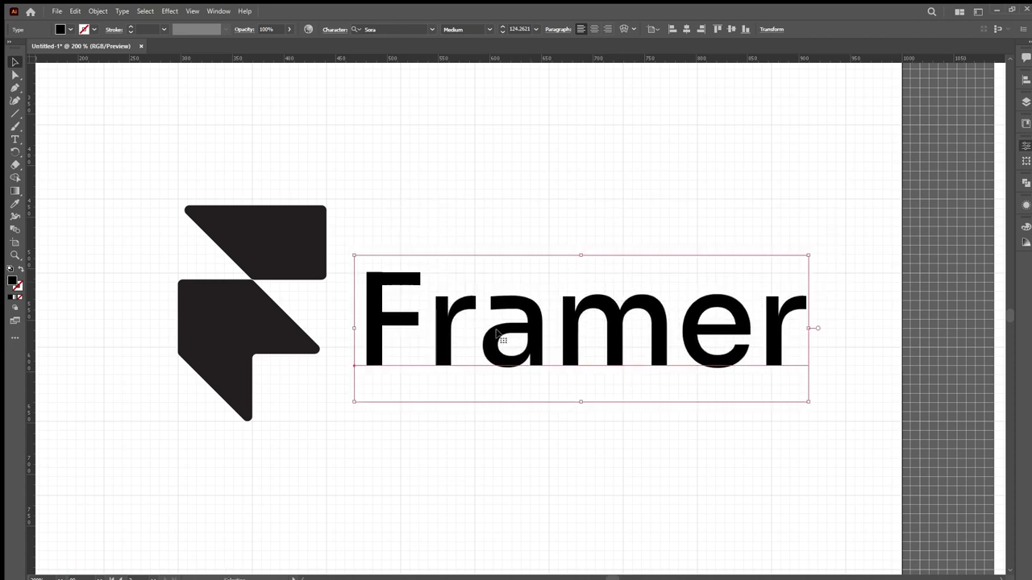
pyautogui.hscroll(3, 380, 333)
pyautogui.moveTo(326, 321); pyautogui.dragTo(371, 306)
pyautogui.hscroll(3, 351, 309)
pyautogui.scroll(-2, 370, 306)
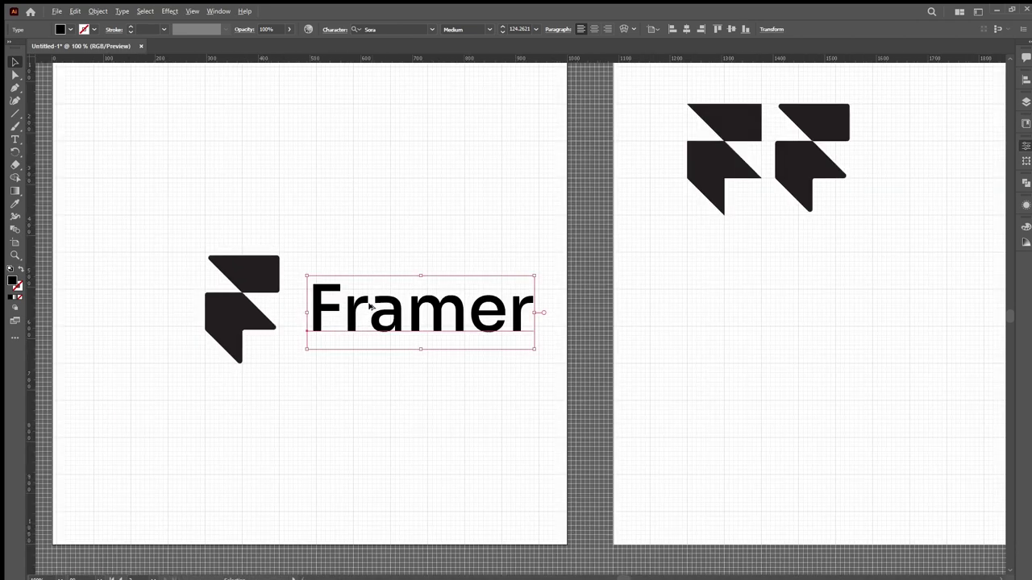
# - Move the F logo and Framer text together to the left
pyautogui.keyDown('shift'); pyautogui.click(266, 278); pyautogui.keyUp('shift')
pyautogui.moveTo(266, 278); pyautogui.dragTo(195, 279)
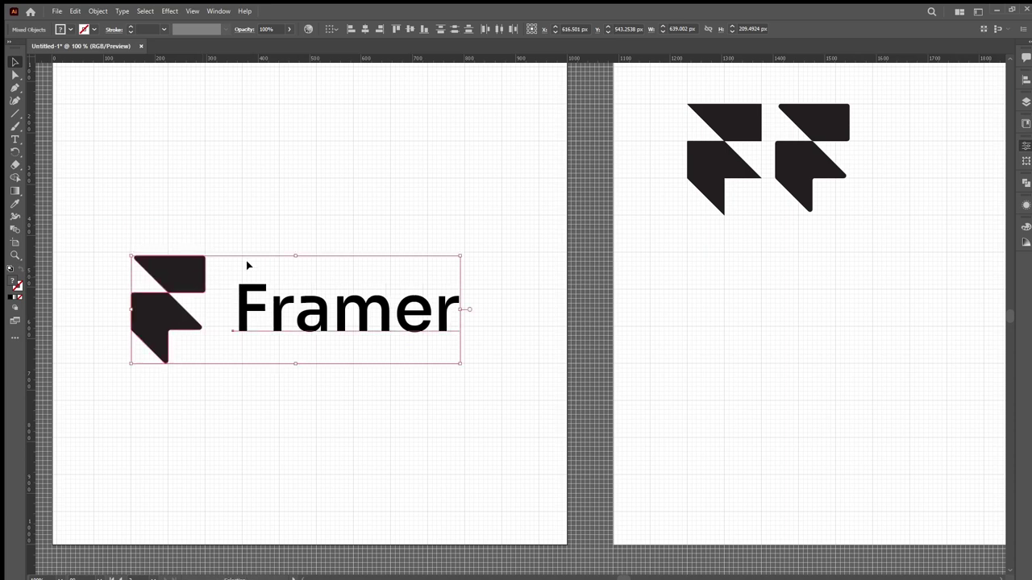
pyautogui.click(293, 224)
# - Resize the Framer text to about 213 pt, checking it without the bounding box
pyautogui.click(453, 316)
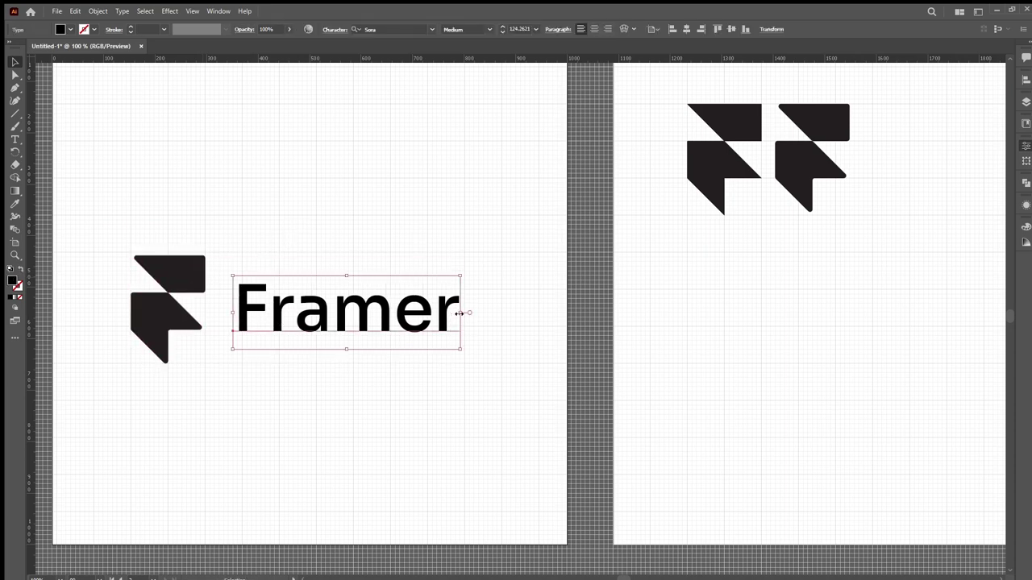
pyautogui.moveTo(458, 314); pyautogui.dragTo(718, 350)
pyautogui.hotkey('ctrl', 'h')
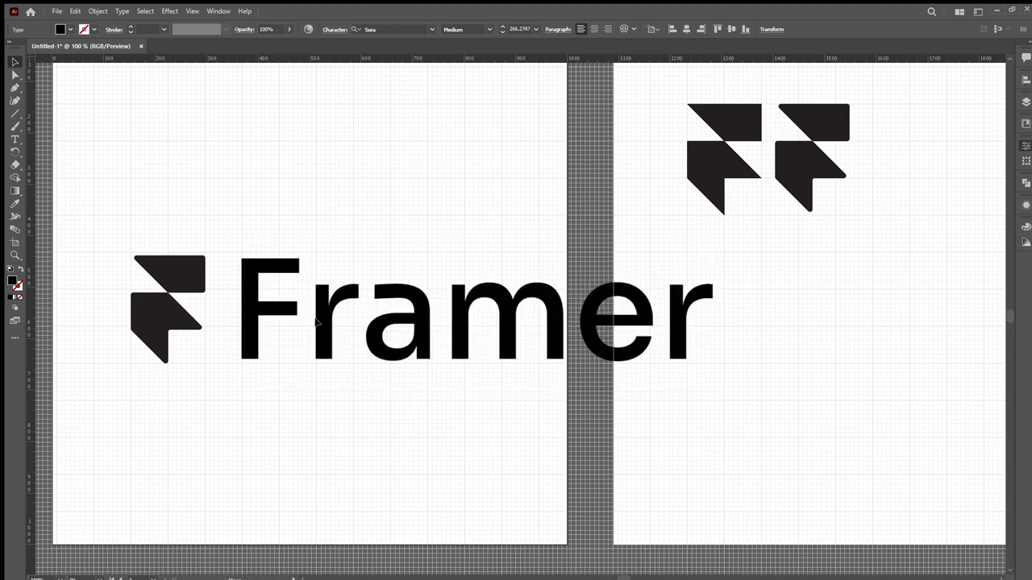
pyautogui.hotkey('ctrl', 'h')
pyautogui.moveTo(717, 316); pyautogui.dragTo(617, 318)
pyautogui.hotkey('ctrl', 'h')
pyautogui.scroll(4, 207, 290)
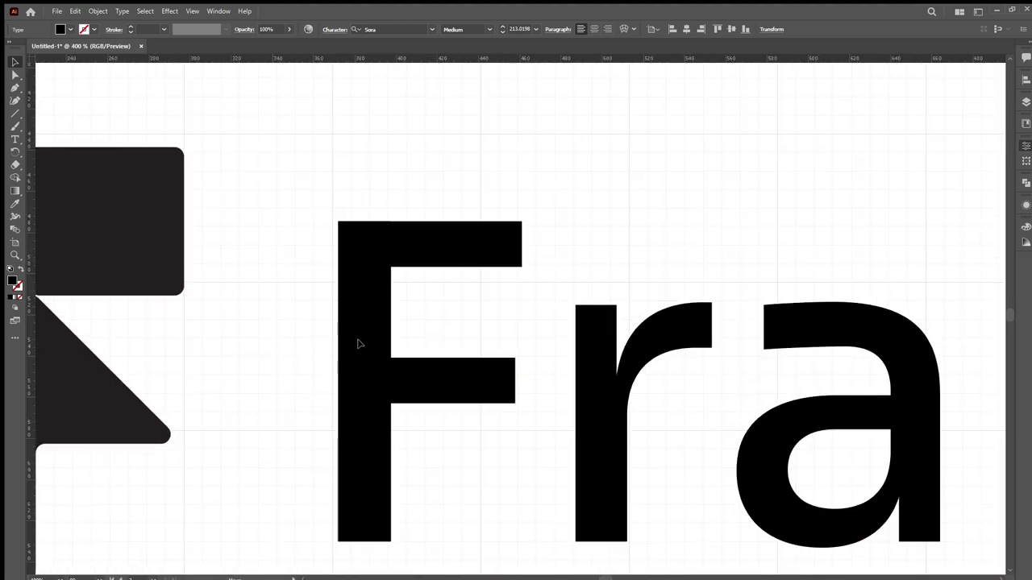
pyautogui.hotkey('ctrl', 'h')
pyautogui.scroll(-3, 355, 342)
pyautogui.scroll(-3, 358, 342)
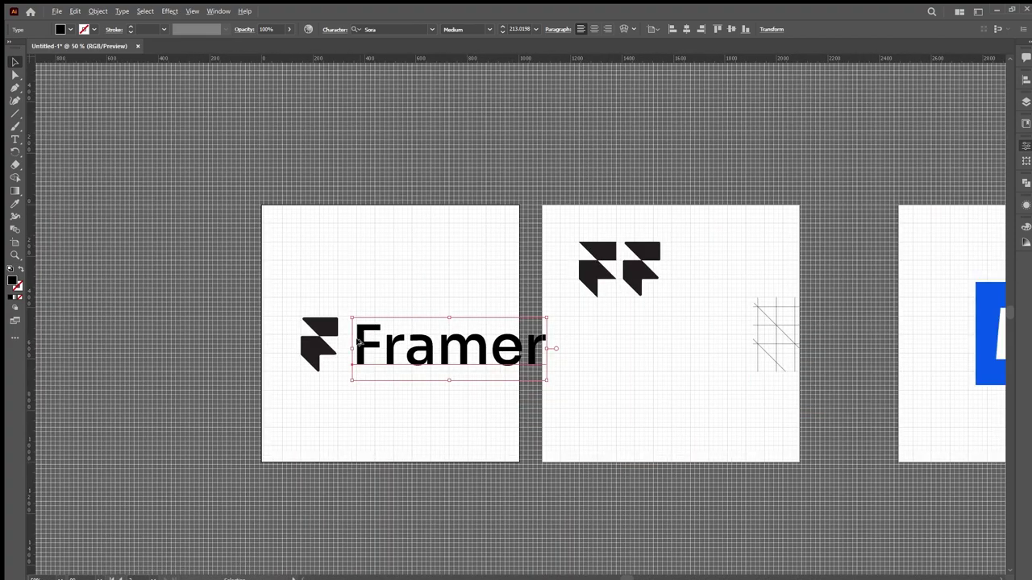
pyautogui.scroll(3, 363, 339)
pyautogui.scroll(-1, 366, 332)
# - Convert the Framer text into outlined letter shapes
pyautogui.click(397, 250)
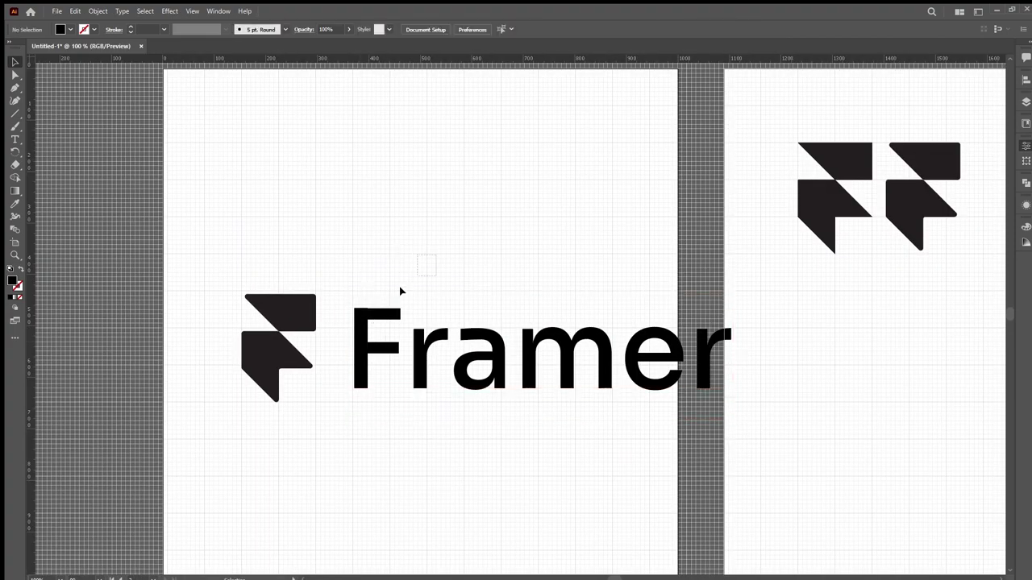
pyautogui.moveTo(432, 257); pyautogui.dragTo(264, 403)
pyautogui.click(375, 278)
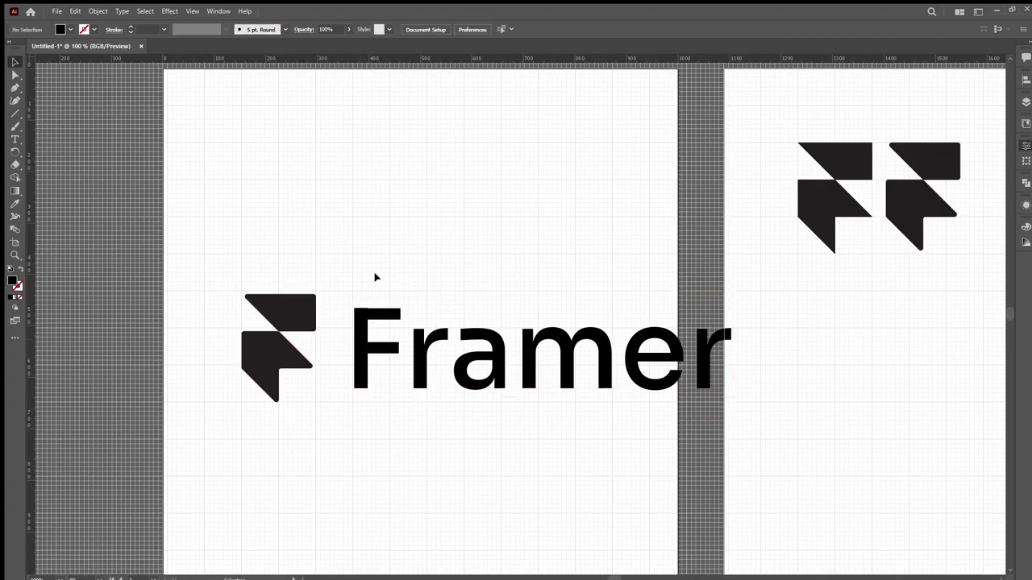
pyautogui.click(365, 316)
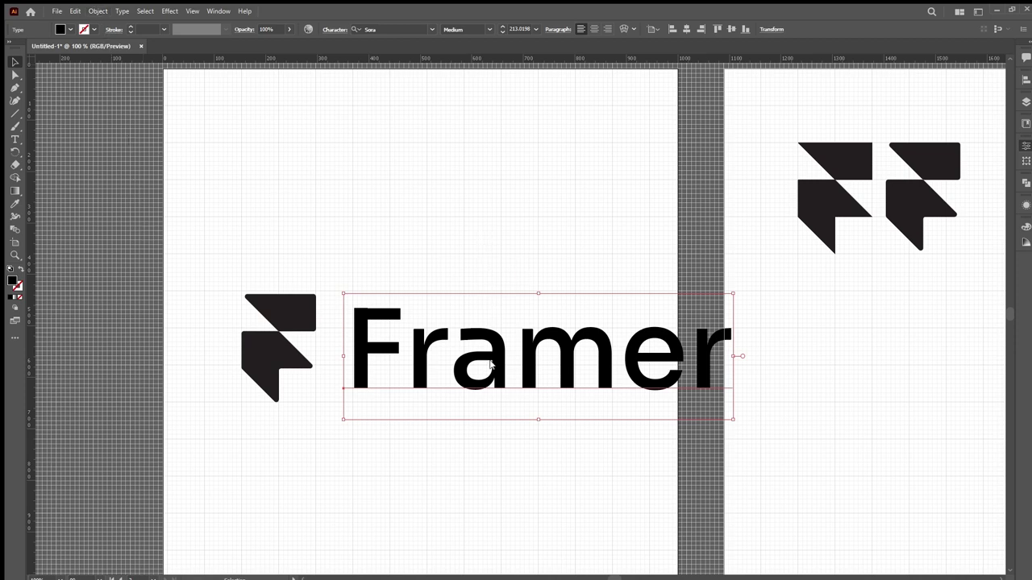
pyautogui.hotkey('shift', 'ctrl', 'o')
# - Shrink the outlined Framer wordmark slightly
pyautogui.click(408, 320)
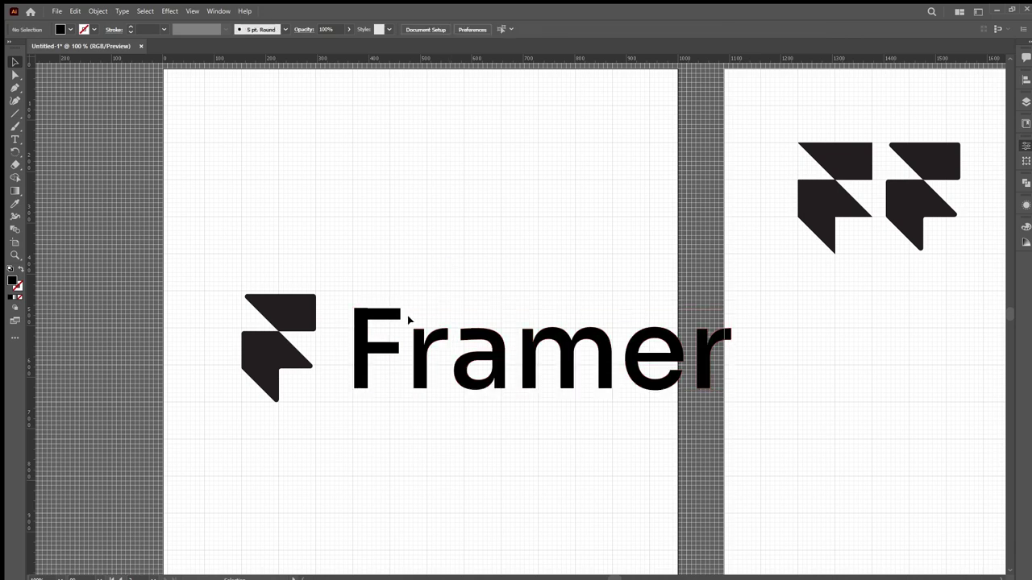
pyautogui.click(419, 355)
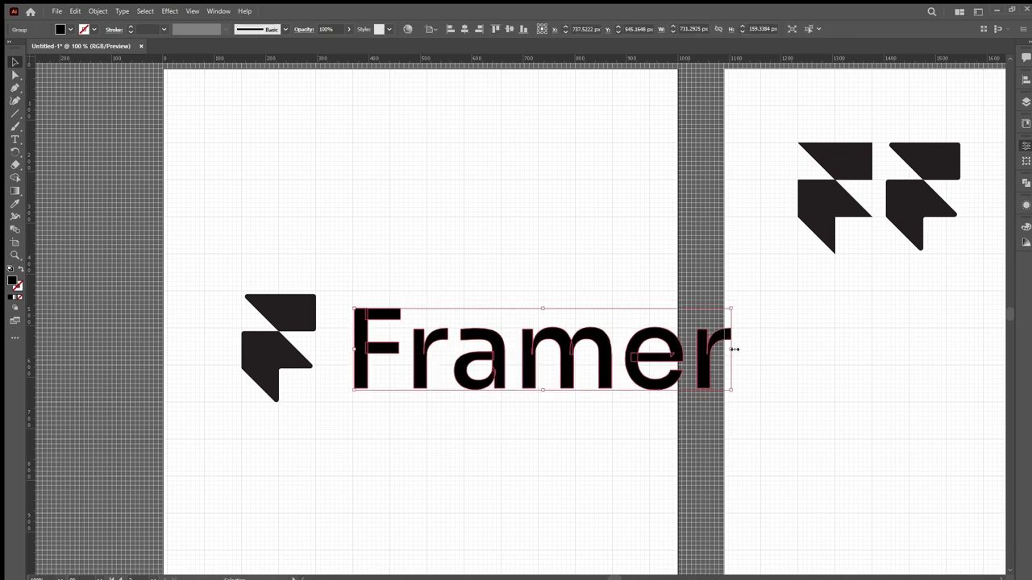
pyautogui.moveTo(734, 349); pyautogui.dragTo(706, 349)
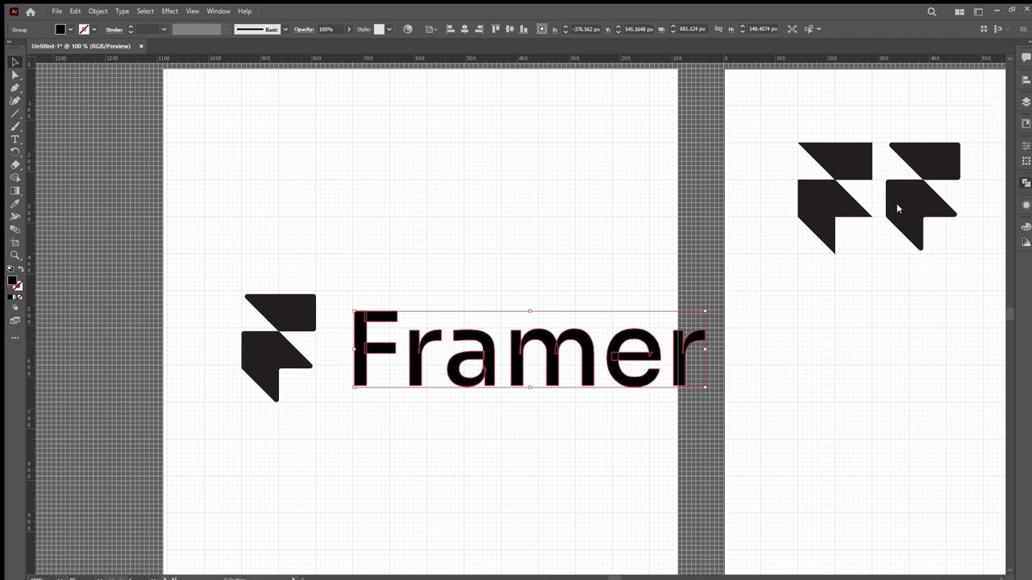
pyautogui.click(458, 435)
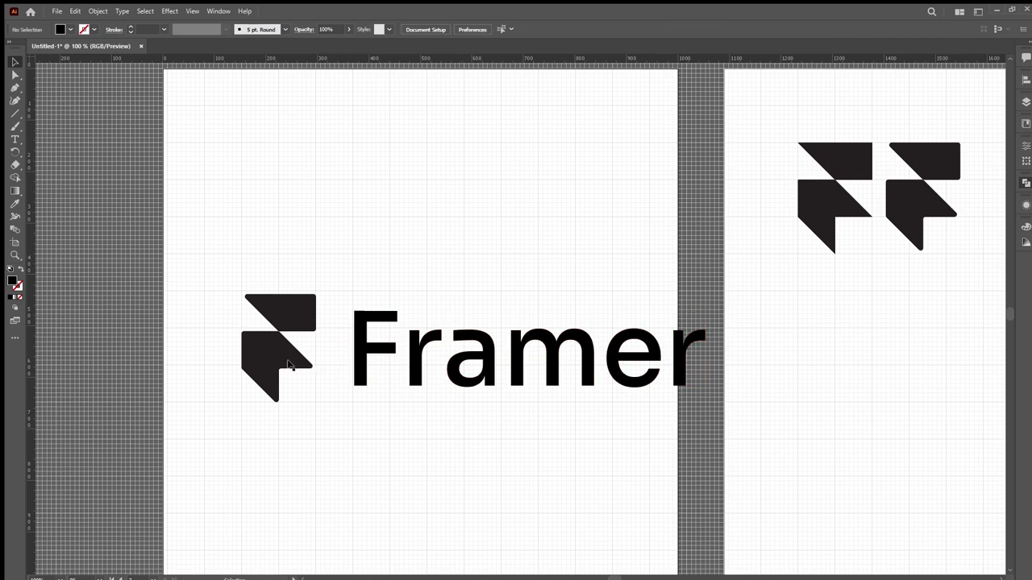
# - Make the wordmark black by eyedropping the F, then move logo and wordmark up-left
pyautogui.scroll(1, 292, 365)
pyautogui.moveTo(442, 197); pyautogui.dragTo(277, 437)
pyautogui.press('i')
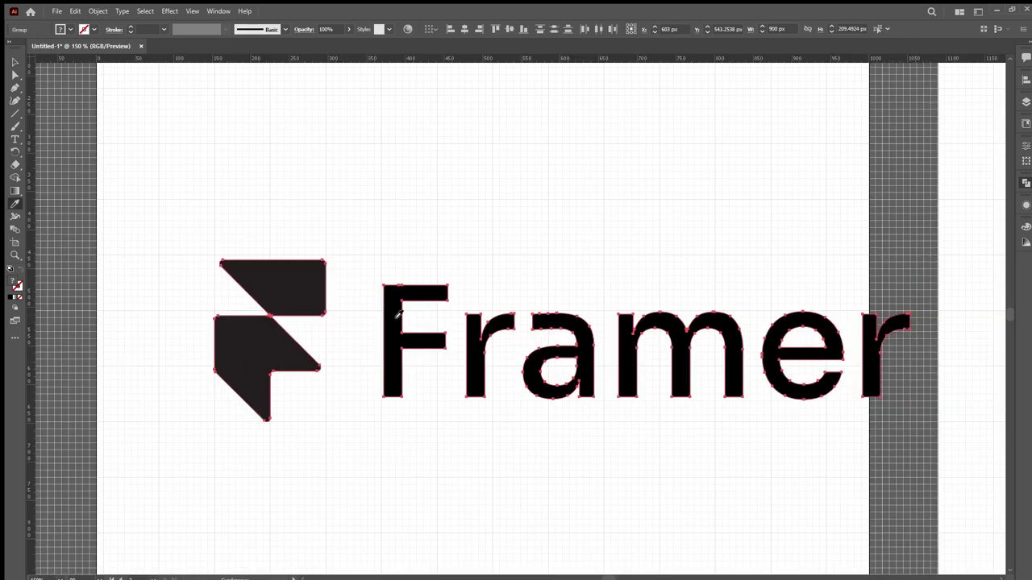
pyautogui.click(396, 316)
pyautogui.press('v')
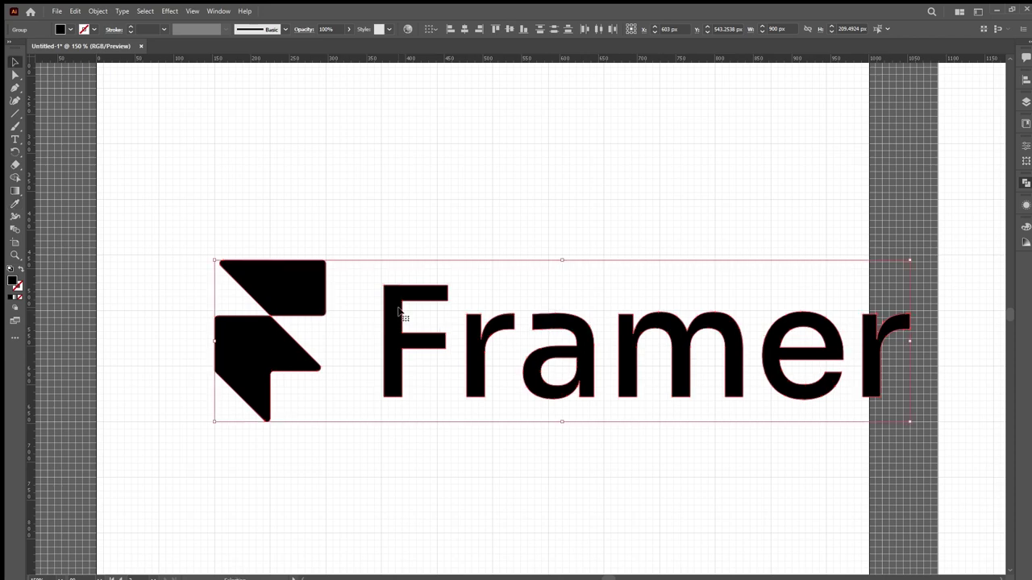
pyautogui.moveTo(470, 342); pyautogui.dragTo(409, 290)
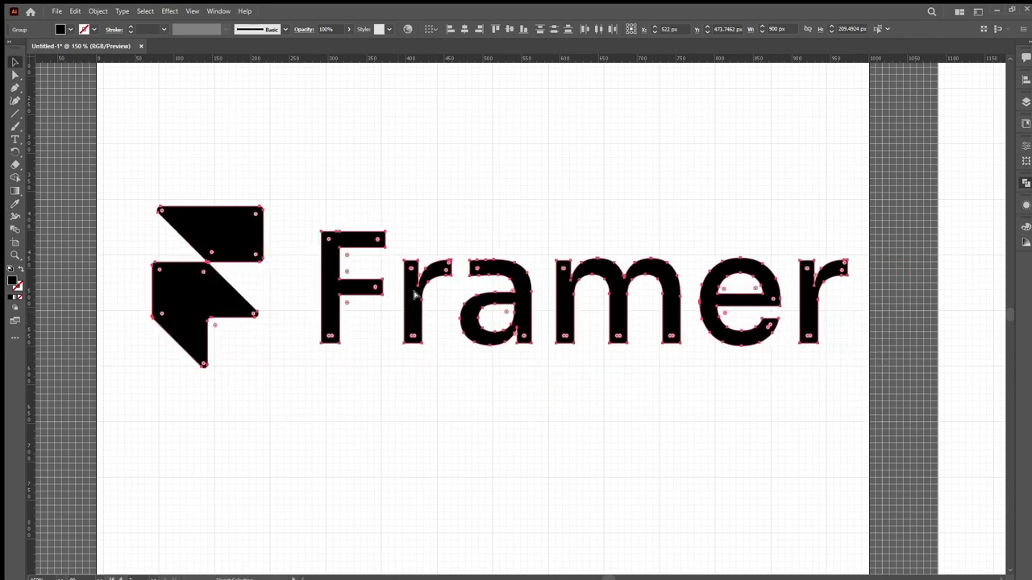
# - Scale the logo and wordmark down proportionally to 594 px wide
pyautogui.moveTo(849, 287); pyautogui.dragTo(686, 304)
pyautogui.hotkey('ctrl', 'z')
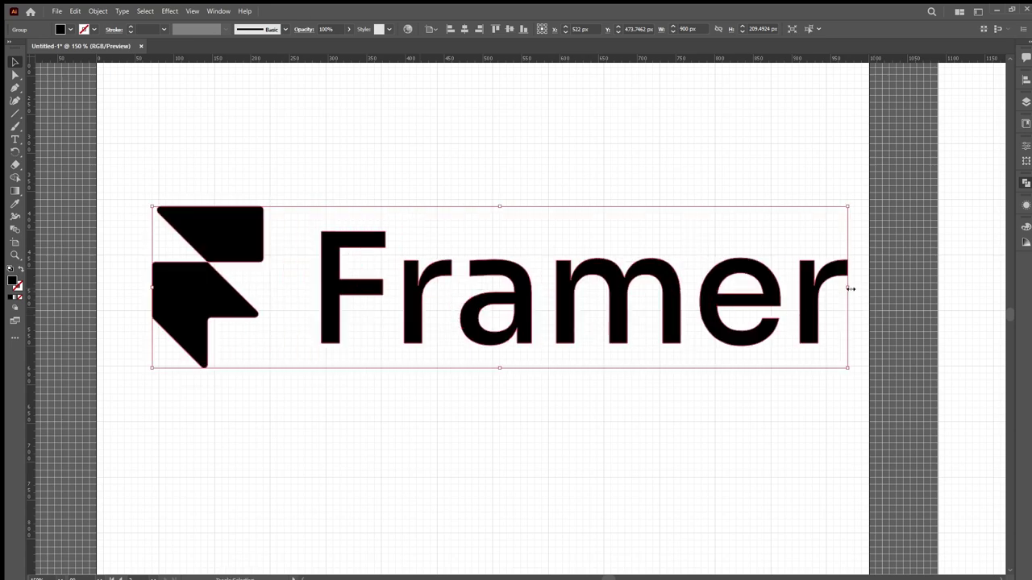
pyautogui.moveTo(847, 287); pyautogui.dragTo(729, 287)
pyautogui.scroll(-3, 485, 326)
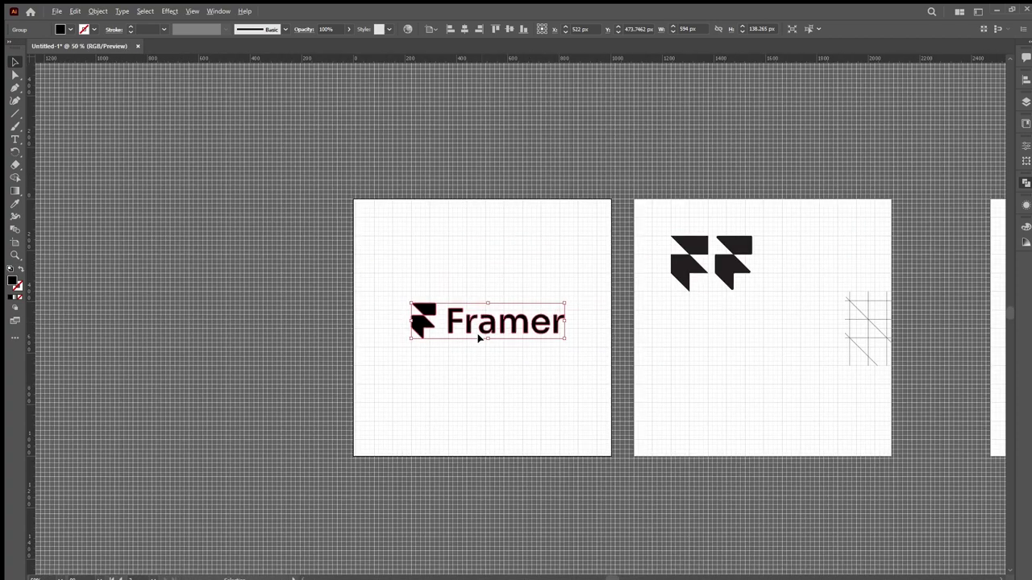
pyautogui.scroll(1, 480, 341)
# - Nudge the lockup left and down toward the first artboard's centre
pyautogui.click(632, 350)
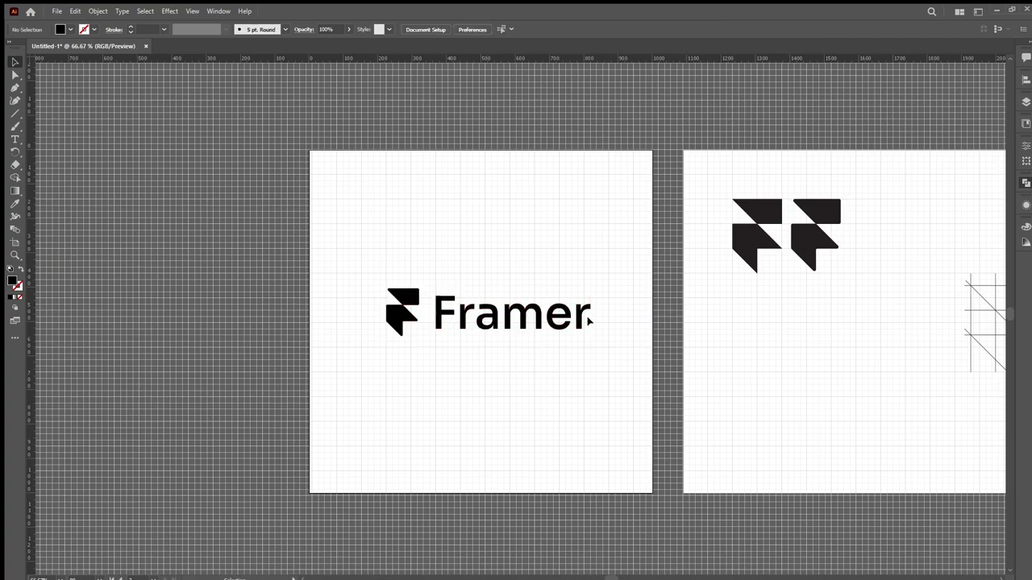
pyautogui.click(586, 316)
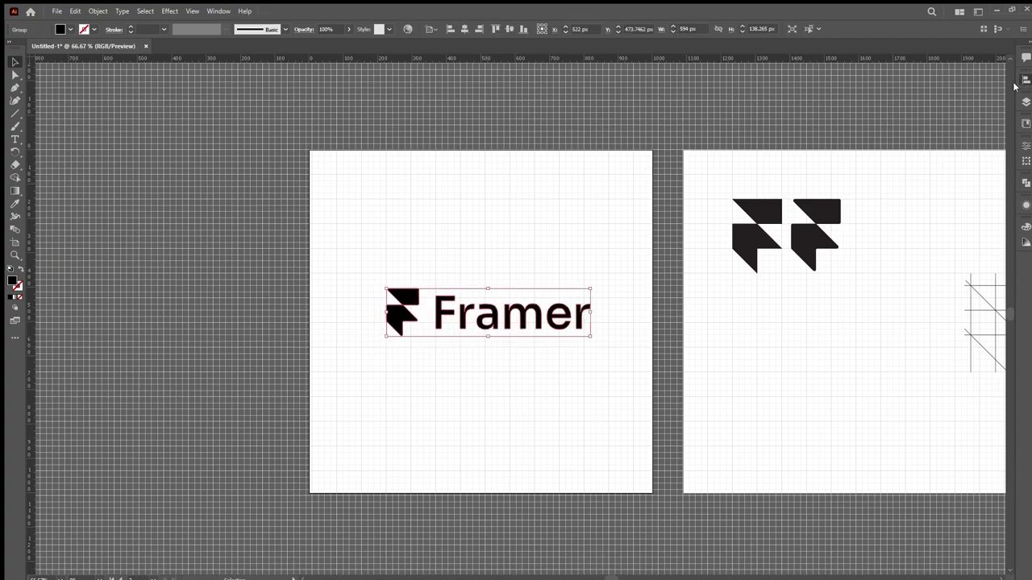
pyautogui.hotkey('shift', 'Left')
pyautogui.hotkey('shift', 'Down')
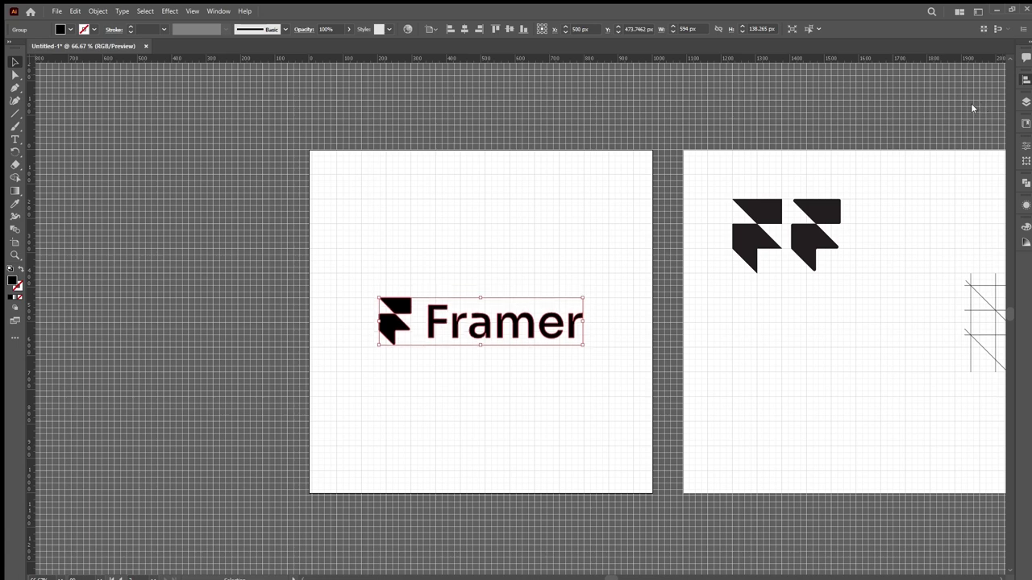
pyautogui.click(448, 225)
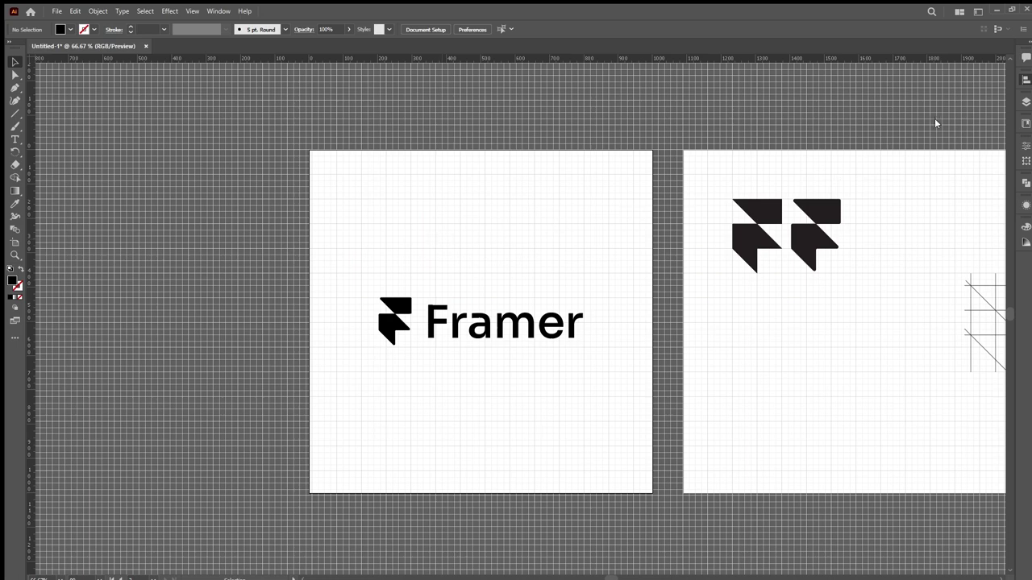
pyautogui.scroll(-1, 980, 69)
pyautogui.press('m')
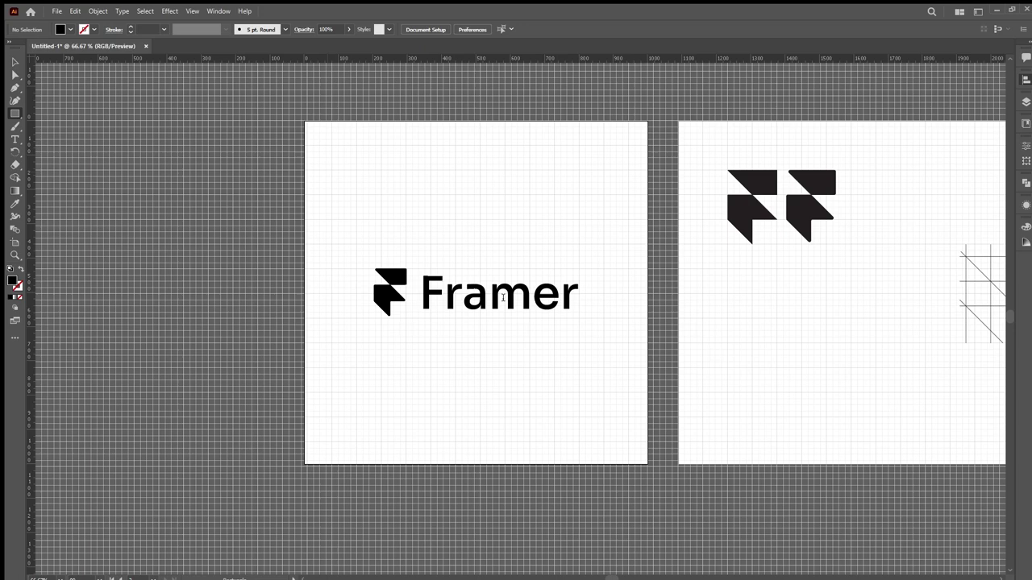
# - Paste a black 1000 px square covering the whole first artboard
pyautogui.hotkey('ctrl', 'shift', 'v')
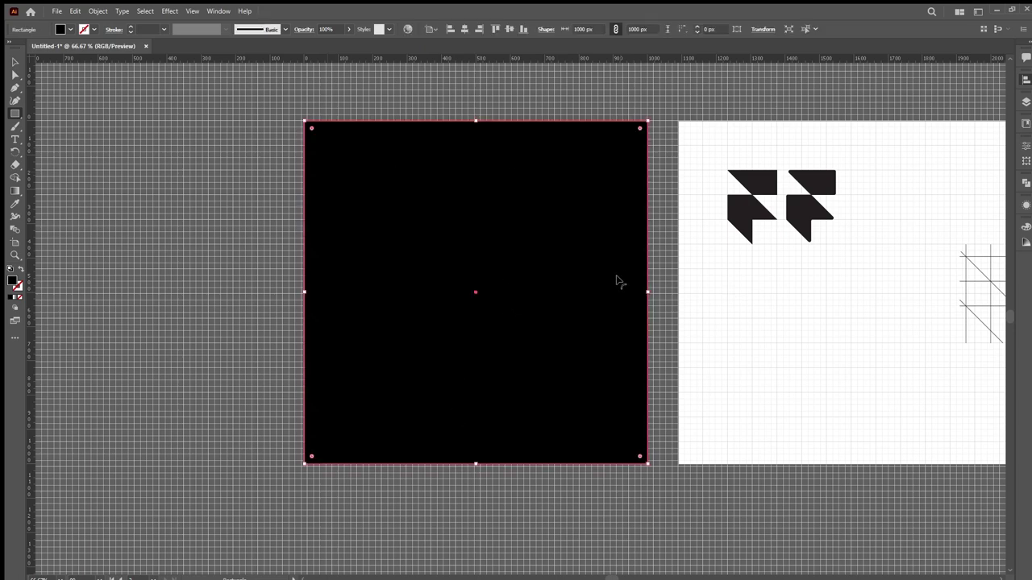
pyautogui.press('m')
pyautogui.press('v')
pyautogui.press('shift')
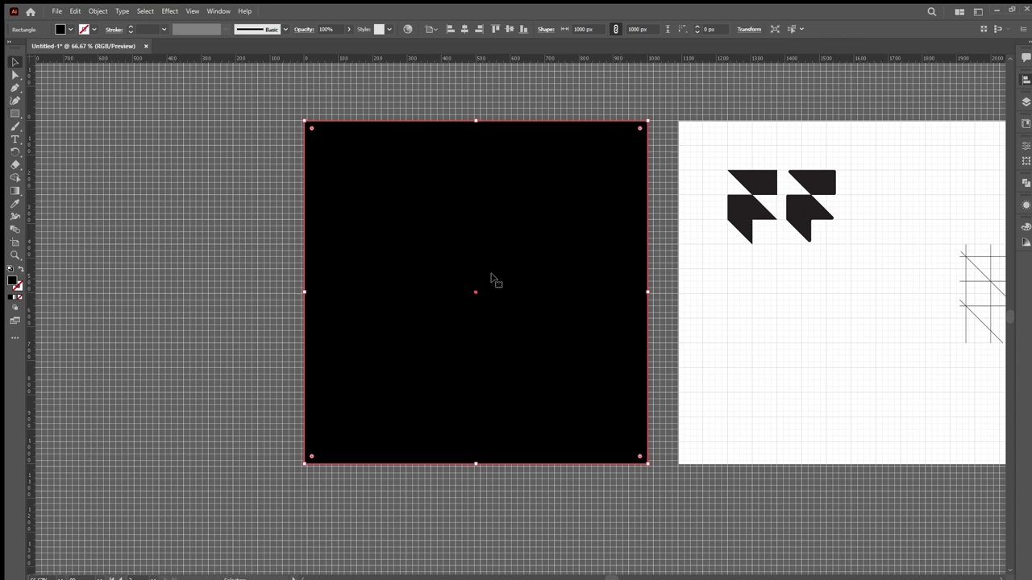
# - Paste the Framer logo centred on the square, make it white, and shrink it slightly
pyautogui.hotkey('ctrl', 'v')
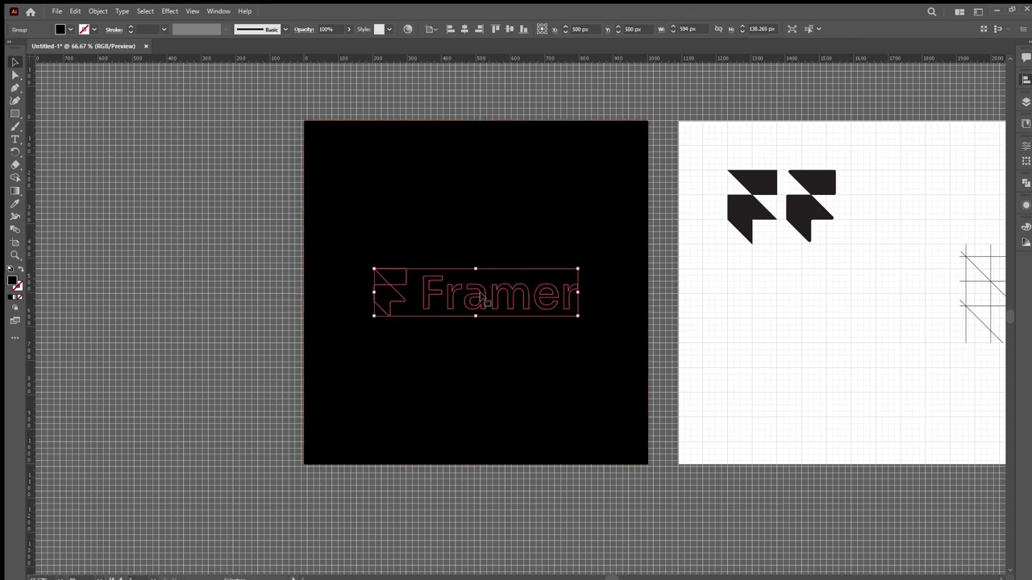
pyautogui.press('i')
pyautogui.click(699, 288)
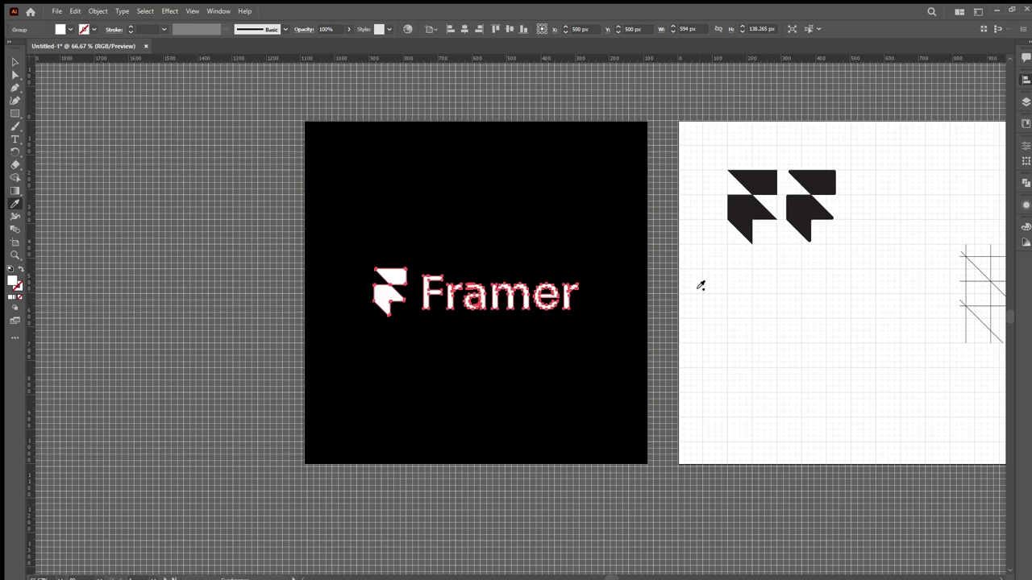
pyautogui.press('v')
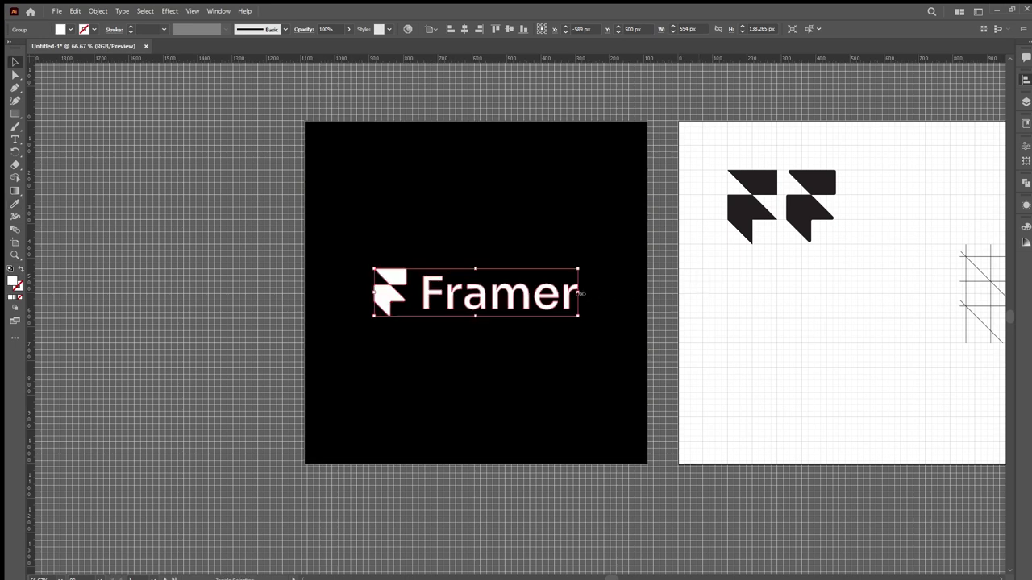
pyautogui.moveTo(580, 293); pyautogui.dragTo(559, 296)
pyautogui.click(509, 468)
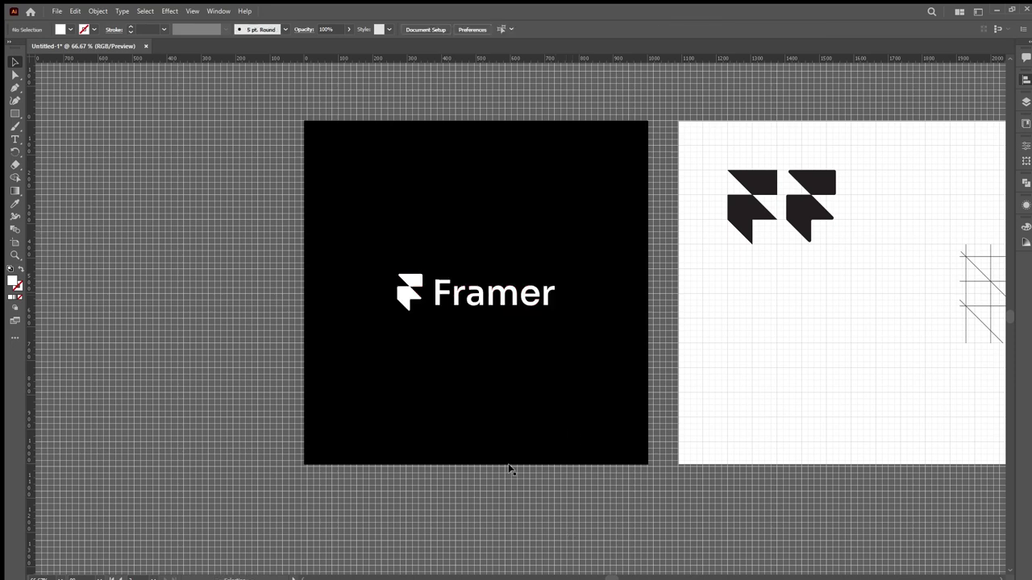
pyautogui.click(485, 202)
pyautogui.hotkey('ctrl', '0')
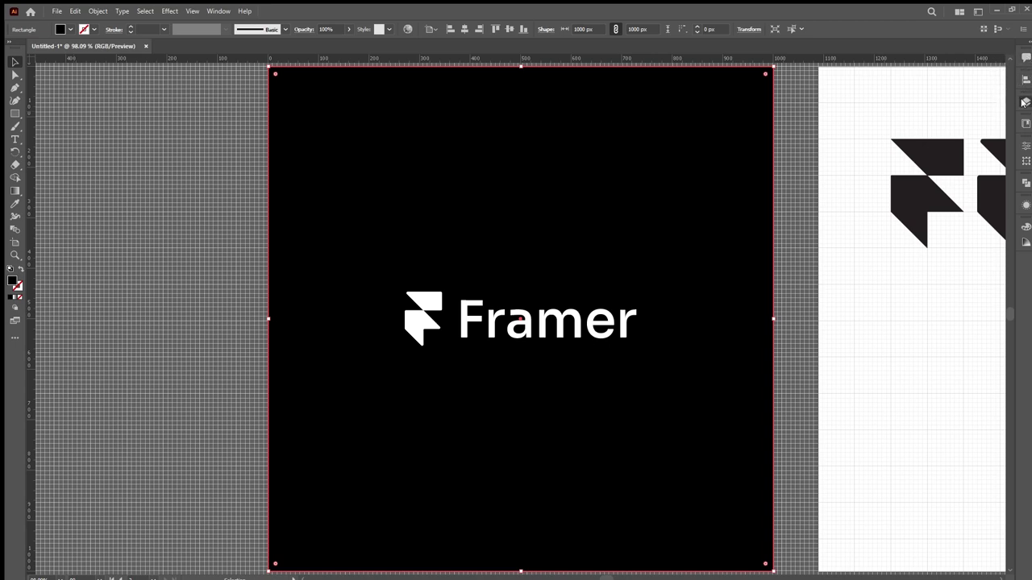
# - Deselect the black background square
pyautogui.click(801, 228)
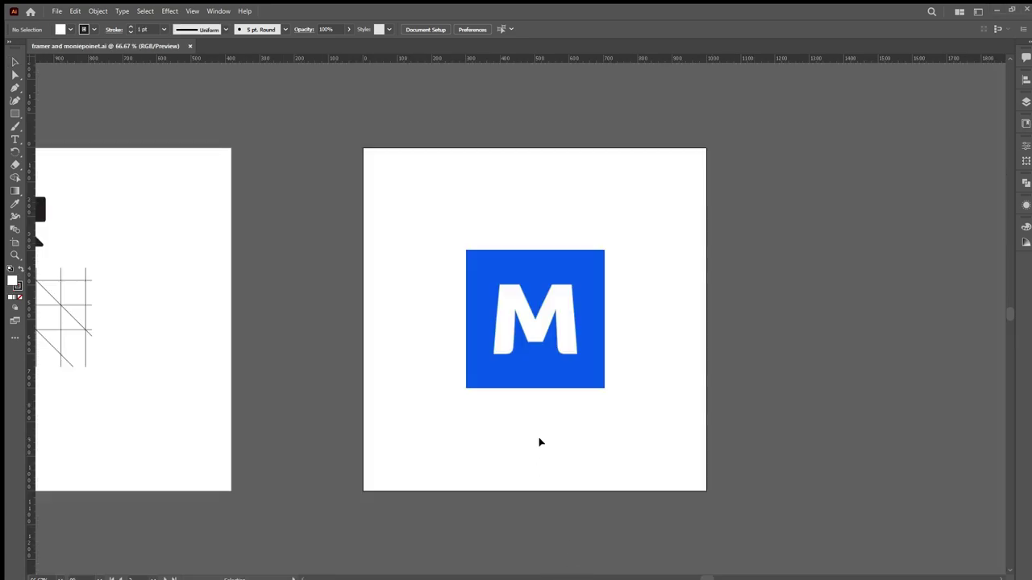
pyautogui.click(542, 347)
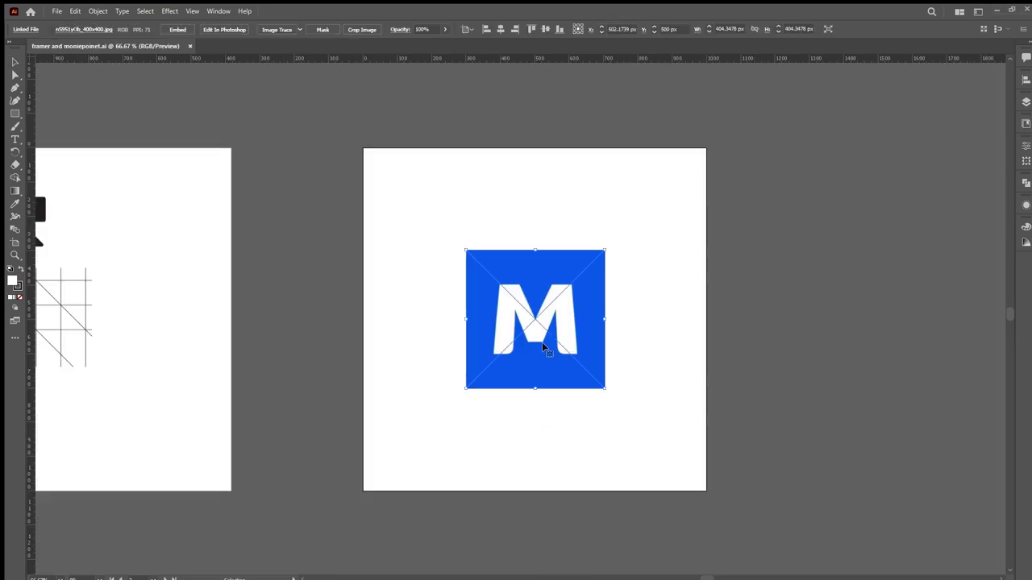
pyautogui.hotkey('ctrl', '1')
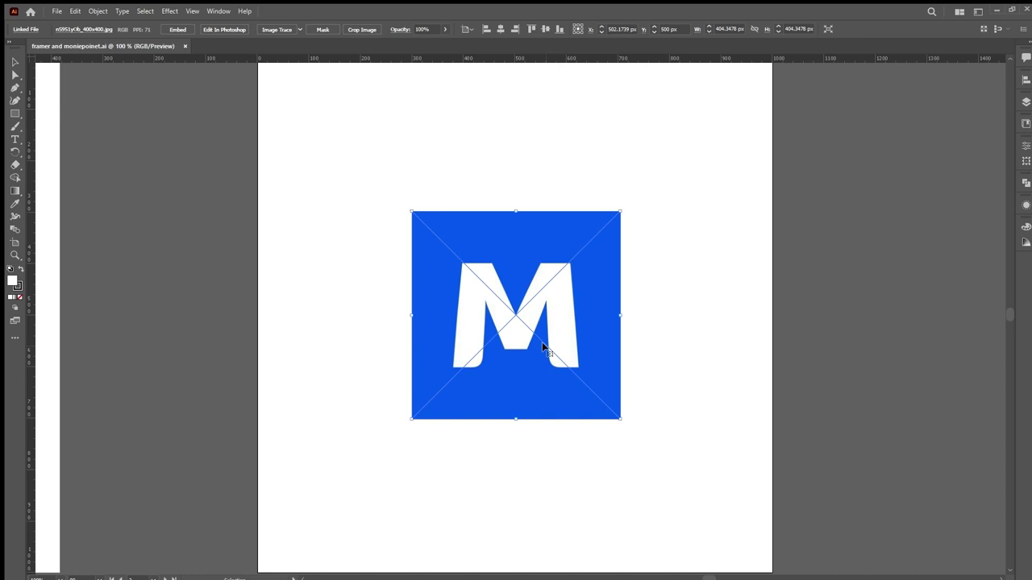
pyautogui.click(680, 433)
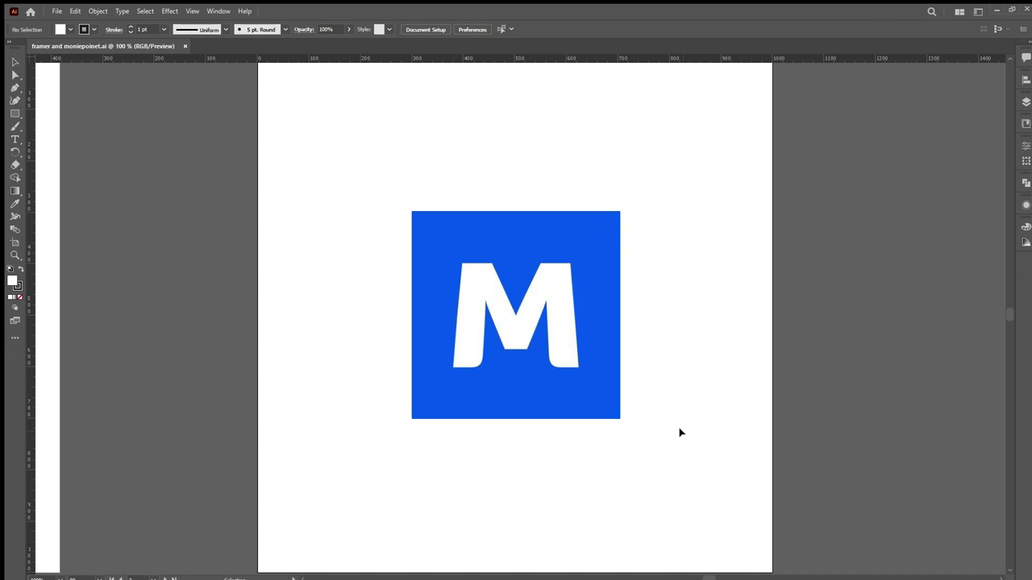
pyautogui.press('t')
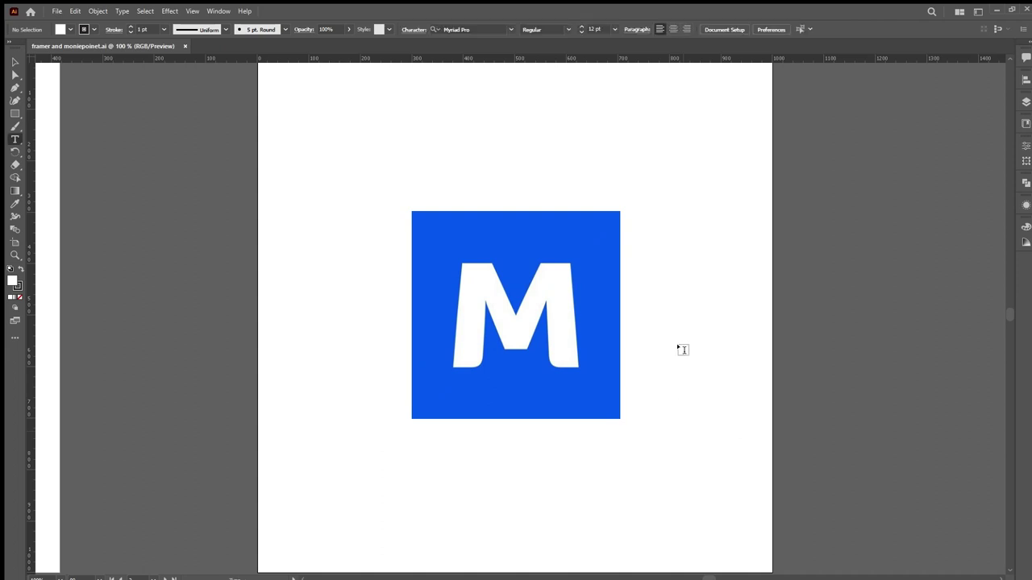
# - Type 'Moniepoint' above the blue M logo, scale it to about 90 pt and raise it
pyautogui.click(429, 183)
pyautogui.write('Moniepoint')
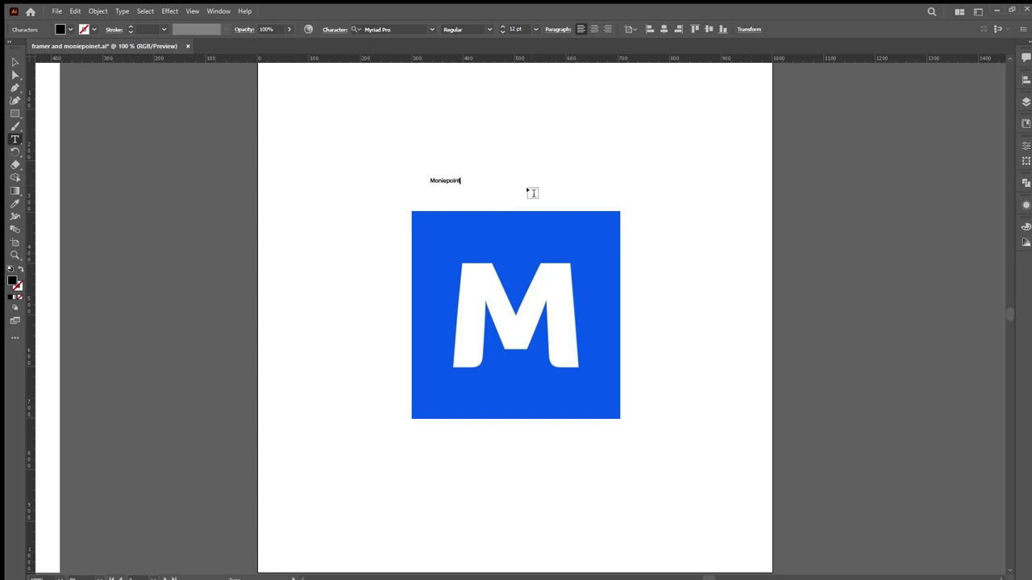
pyautogui.click(13, 64)
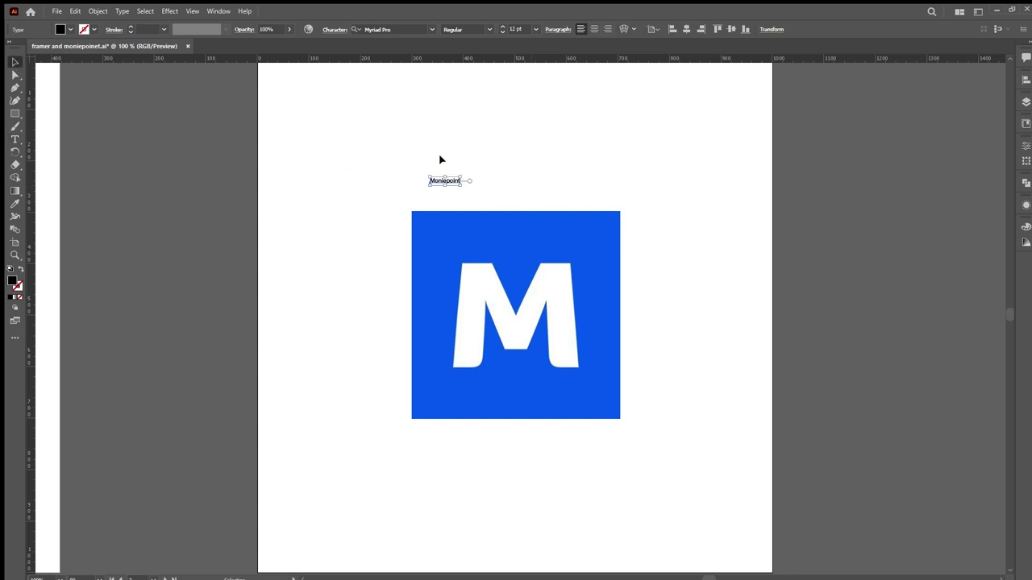
pyautogui.moveTo(462, 187); pyautogui.dragTo(663, 205)
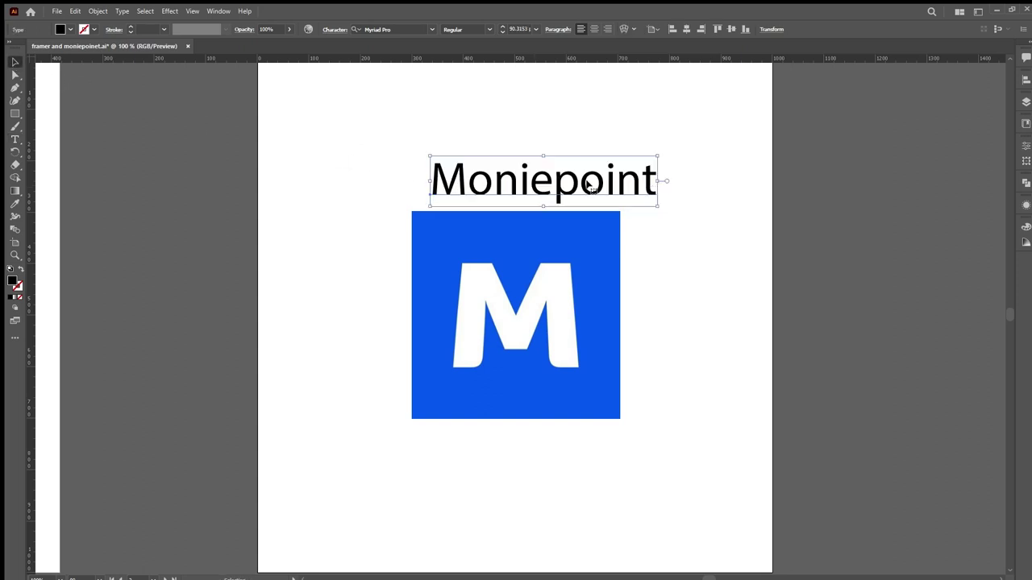
pyautogui.moveTo(564, 181); pyautogui.dragTo(529, 165)
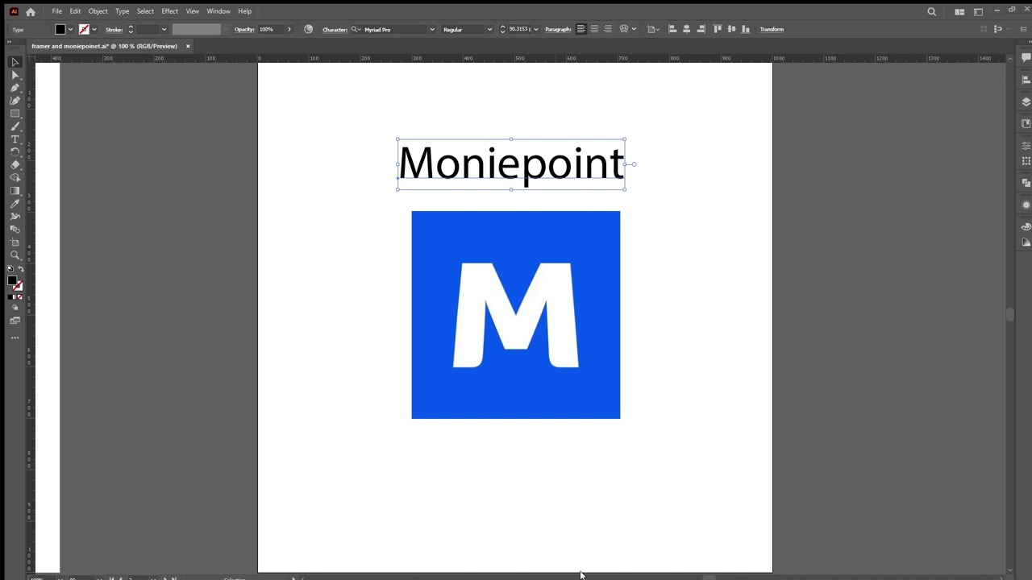
pyautogui.moveTo(550, 176); pyautogui.dragTo(573, 156)
pyautogui.click(671, 185)
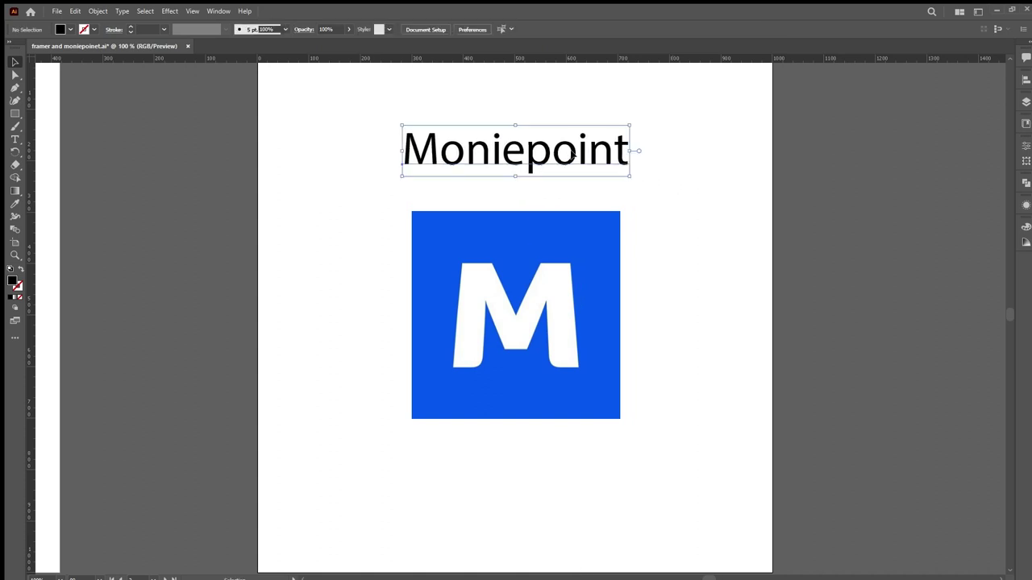
# - Drop a copy of Moniepoint below the logo, then delete that duplicate
pyautogui.click(523, 259)
pyautogui.hscroll(3, 476, 292)
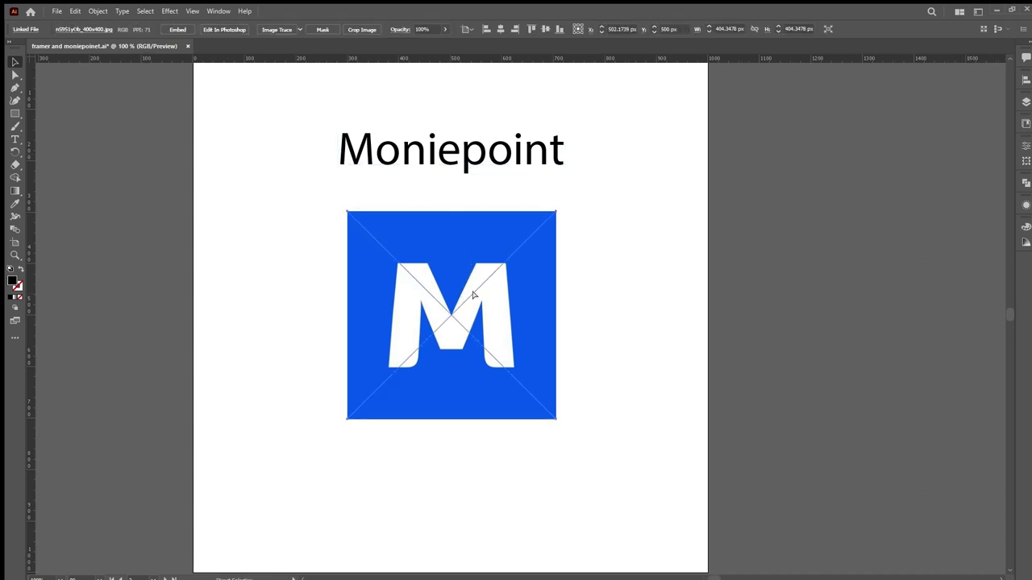
pyautogui.click(469, 165)
pyautogui.moveTo(470, 165); pyautogui.dragTo(472, 479)
pyautogui.scroll(-3, 472, 463)
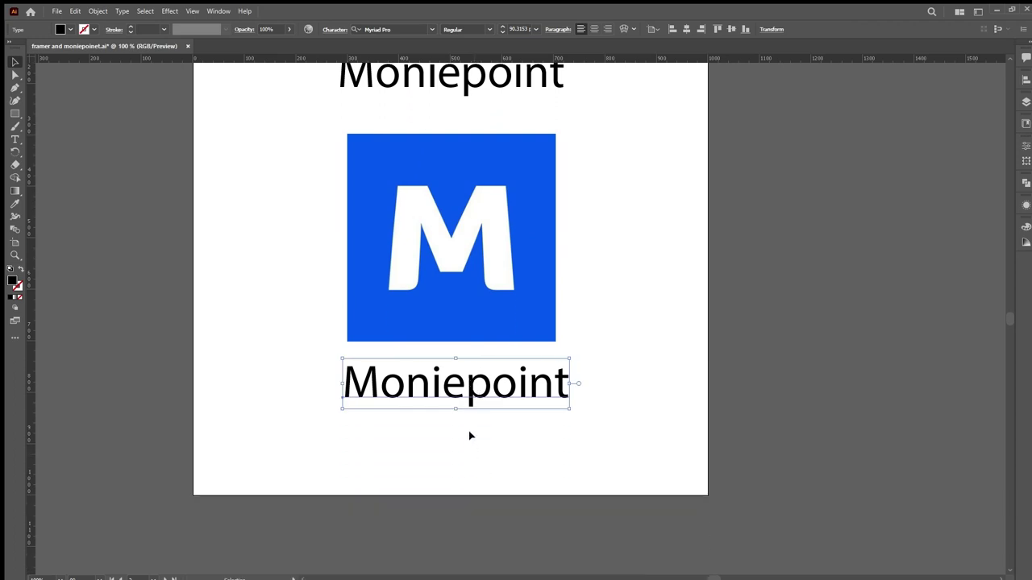
pyautogui.scroll(2, 470, 436)
pyautogui.press('Delete')
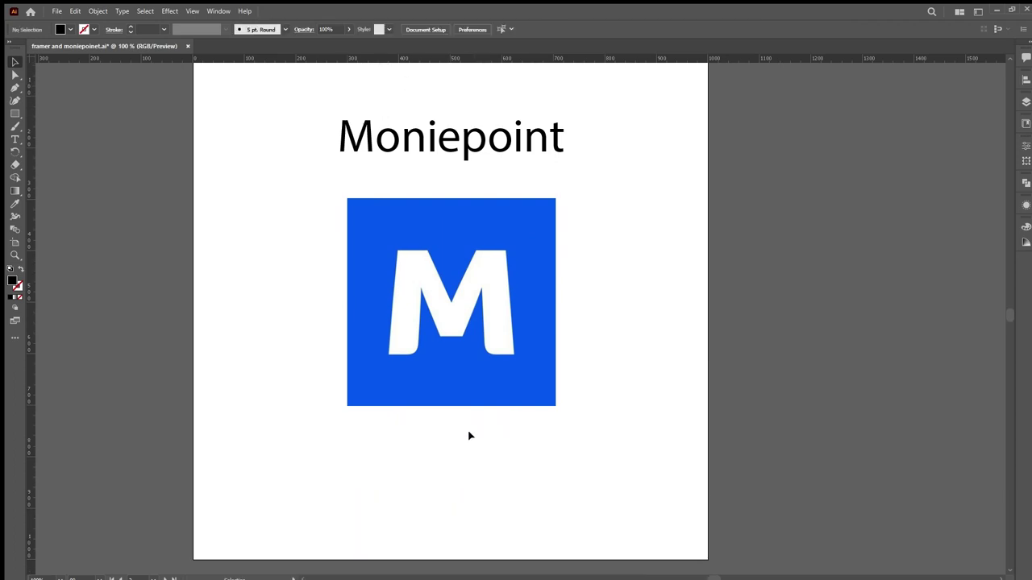
pyautogui.hscroll(2, 428, 420)
pyautogui.scroll(-1, 432, 343)
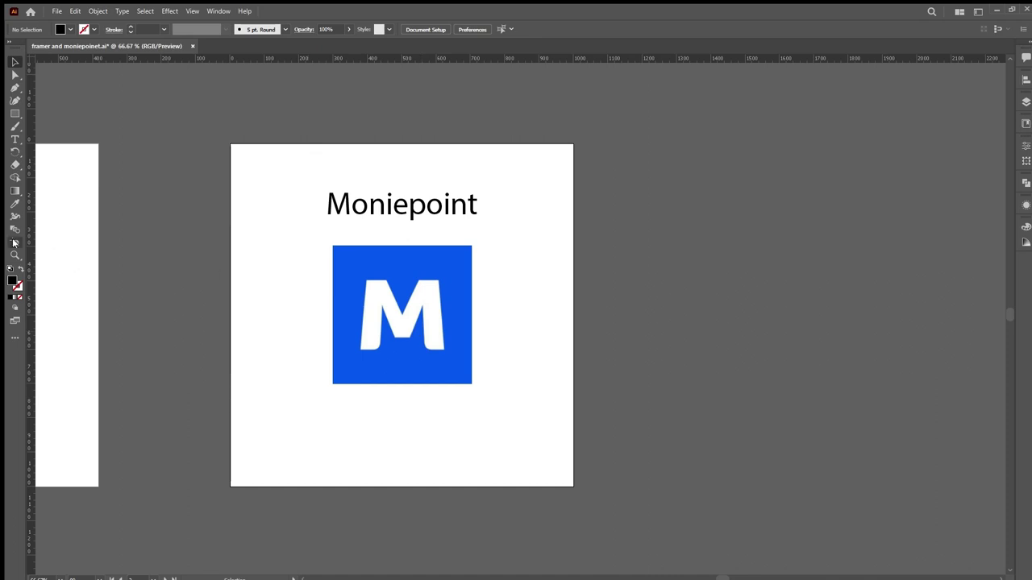
# - Alt-drag a copy of the artboard to the right and delete the blue M logo from it
pyautogui.click(14, 242)
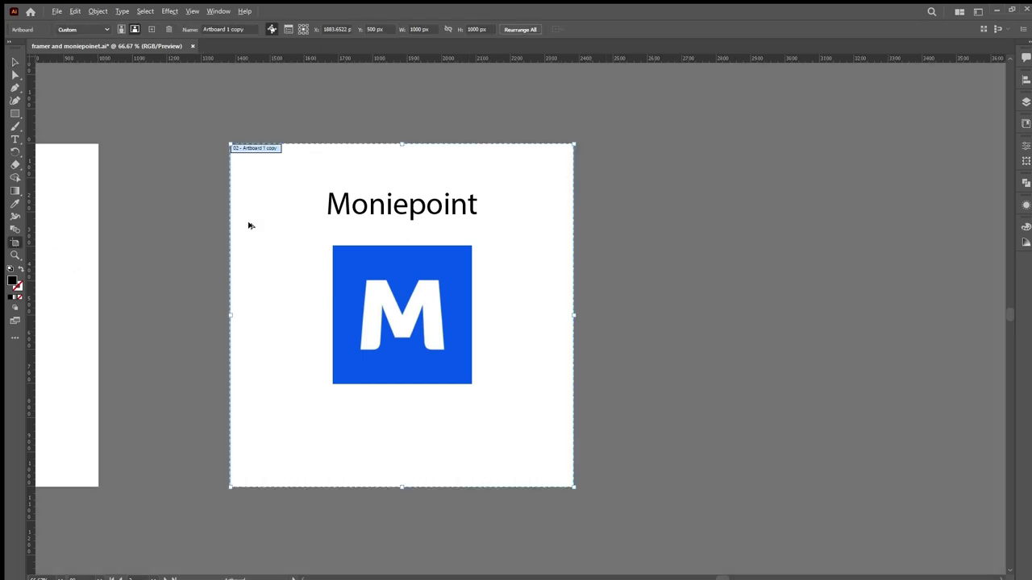
pyautogui.moveTo(250, 226); pyautogui.dragTo(622, 241)
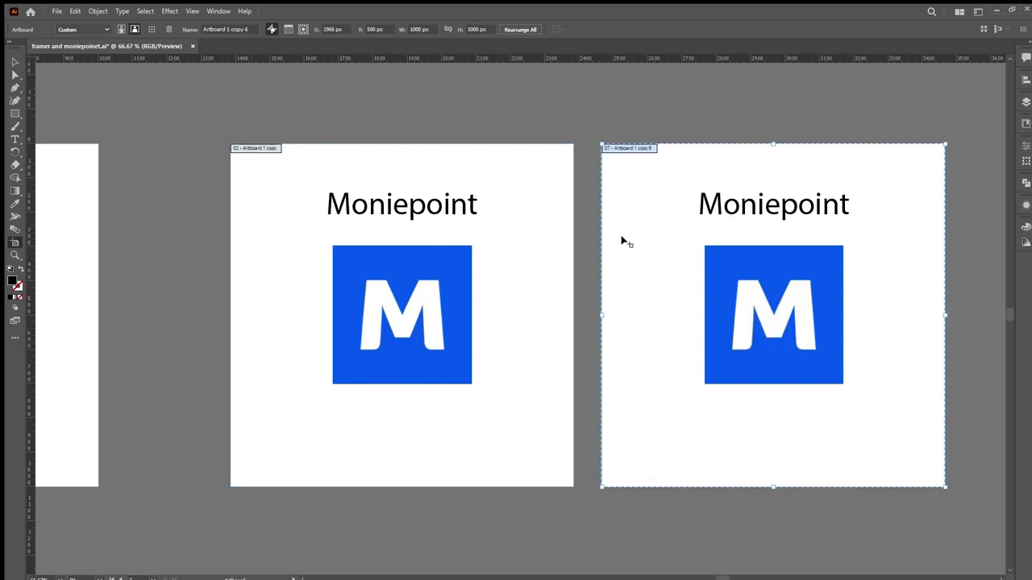
pyautogui.press('Escape')
pyautogui.hscroll(5, 567, 320)
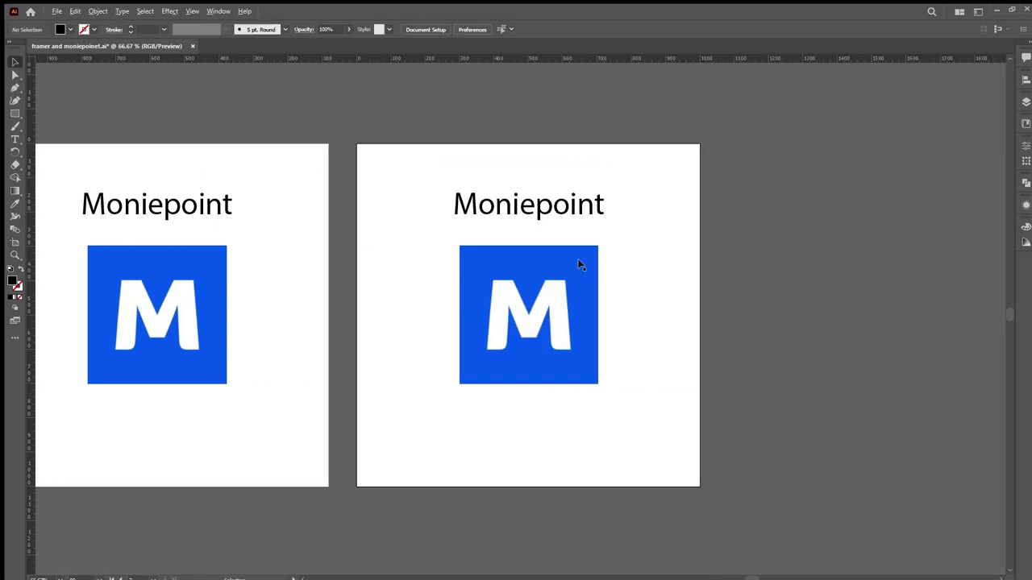
pyautogui.scroll(1, 579, 265)
pyautogui.click(580, 281)
pyautogui.press('Delete')
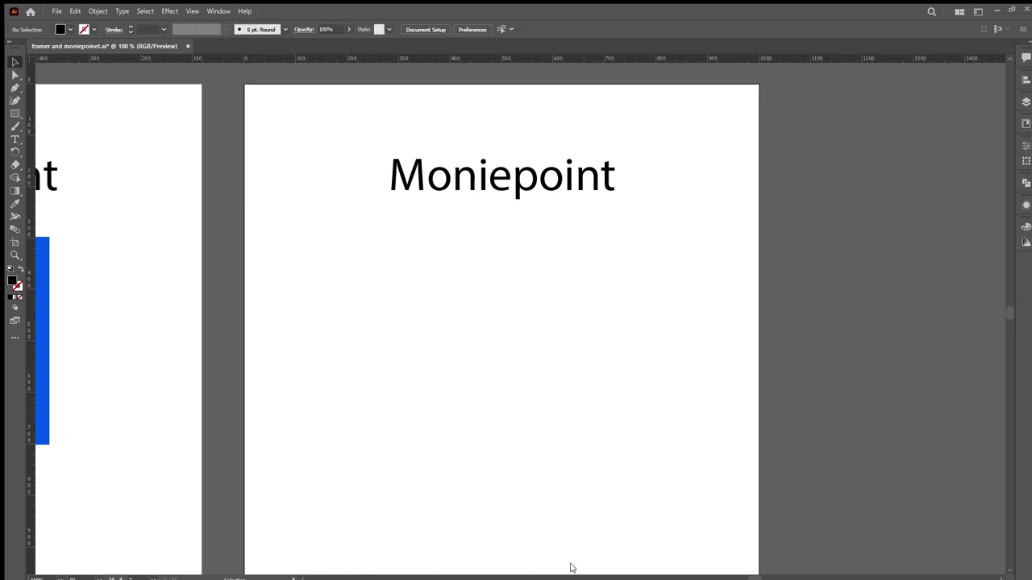
# - Split the wordmark into 'Monie' stacked above 'Point'
pyautogui.click(517, 179)
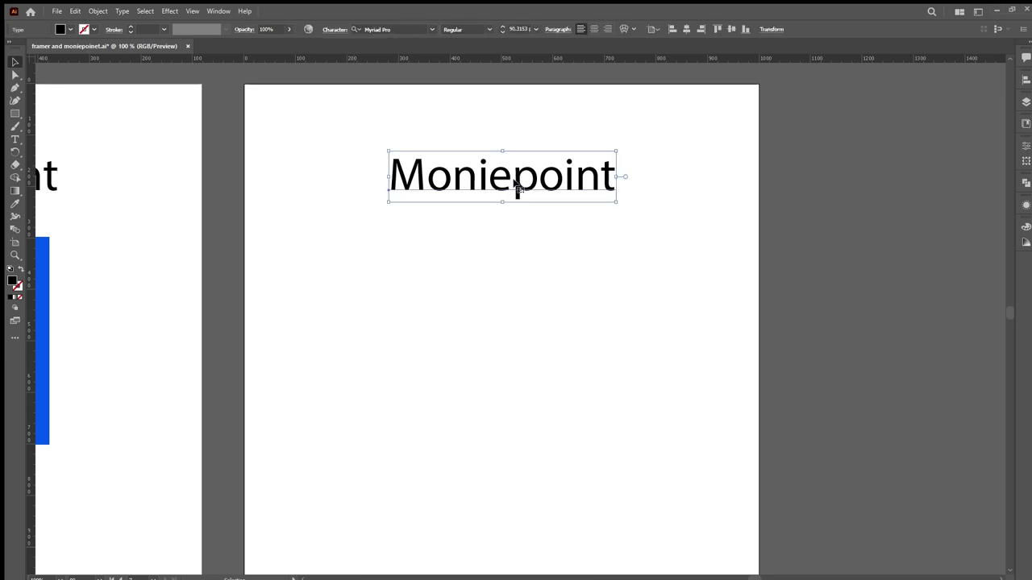
pyautogui.moveTo(518, 187); pyautogui.dragTo(516, 206)
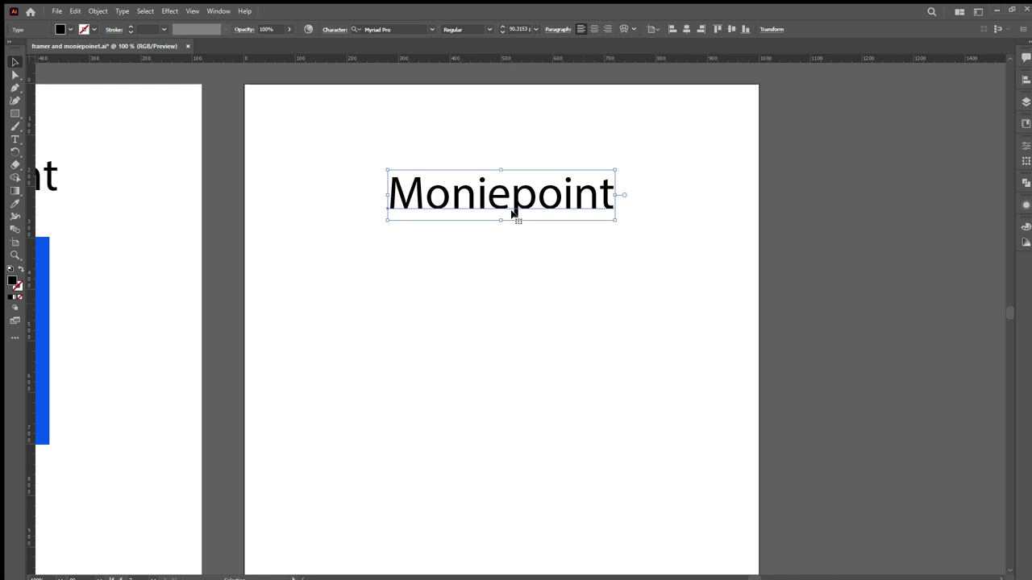
pyautogui.moveTo(511, 202); pyautogui.dragTo(344, 302)
pyautogui.doubleClick(506, 304)
pyautogui.write('Point')
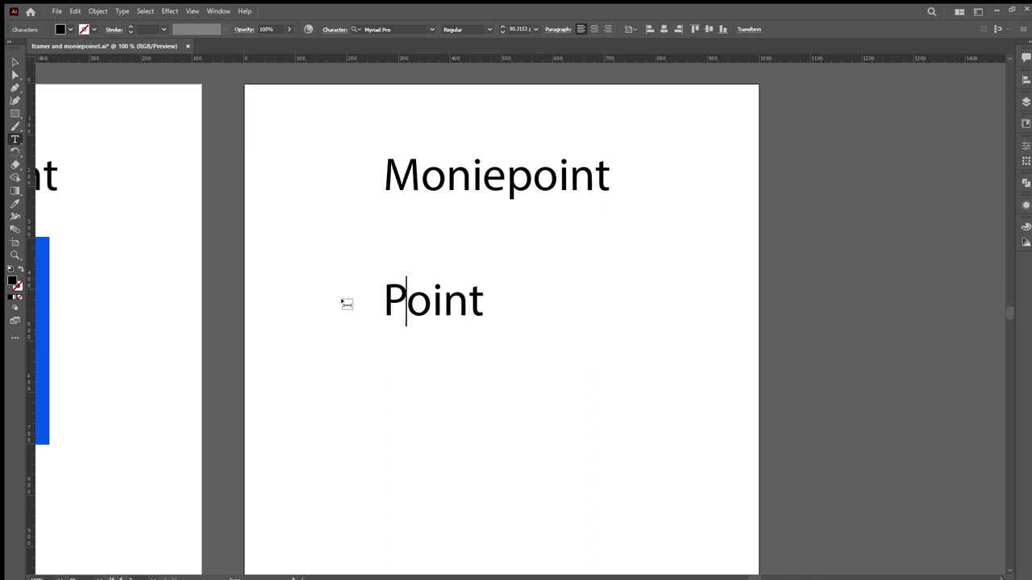
pyautogui.moveTo(506, 178); pyautogui.dragTo(632, 192)
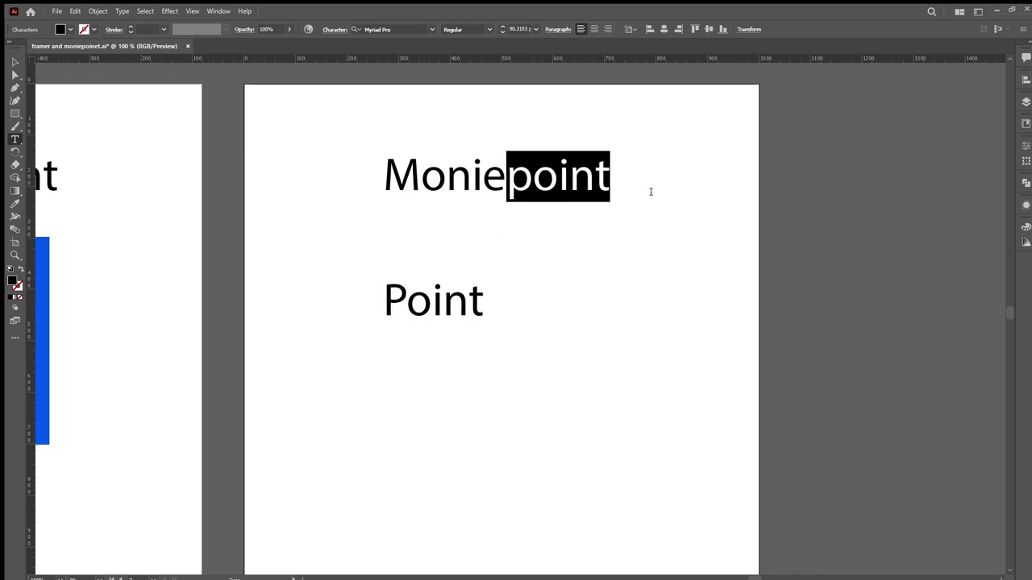
pyautogui.press('BackSpace')
pyautogui.press('Escape')
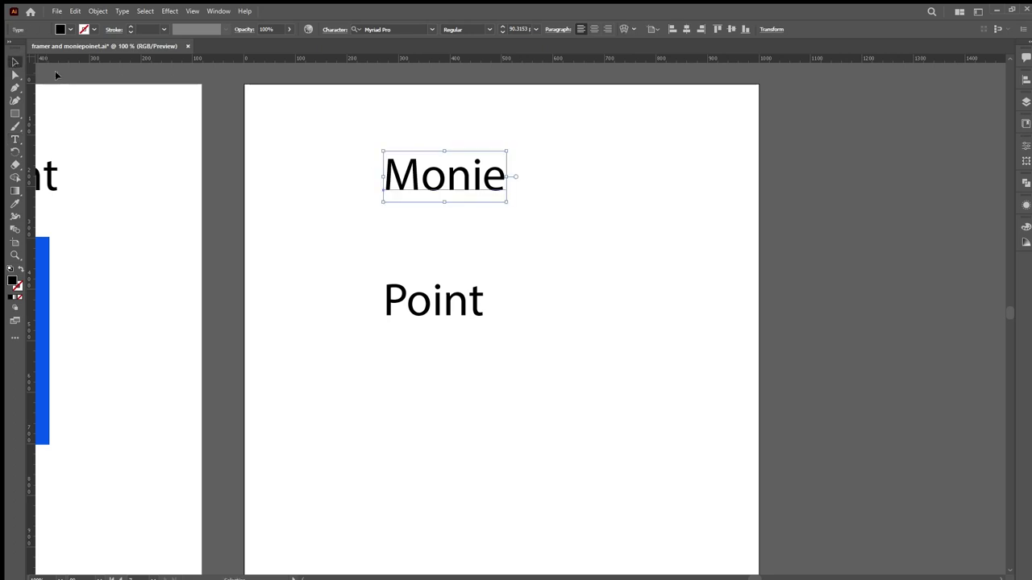
pyautogui.moveTo(425, 179); pyautogui.dragTo(684, 249)
# - Duplicate Monie to its right and retype the copy as 'Money'
pyautogui.press('t')
pyautogui.press('BackSpace')
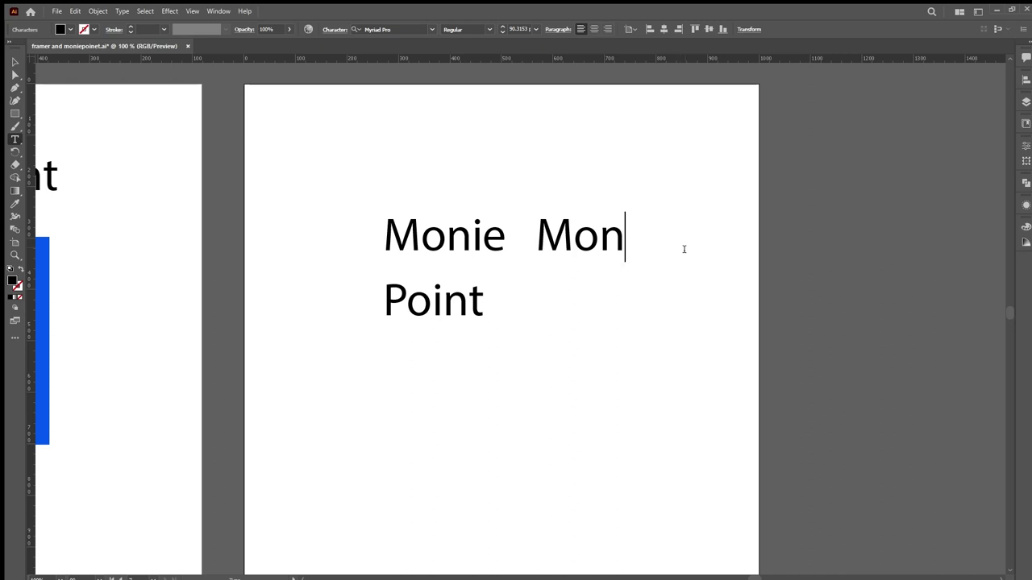
pyautogui.write('ey')
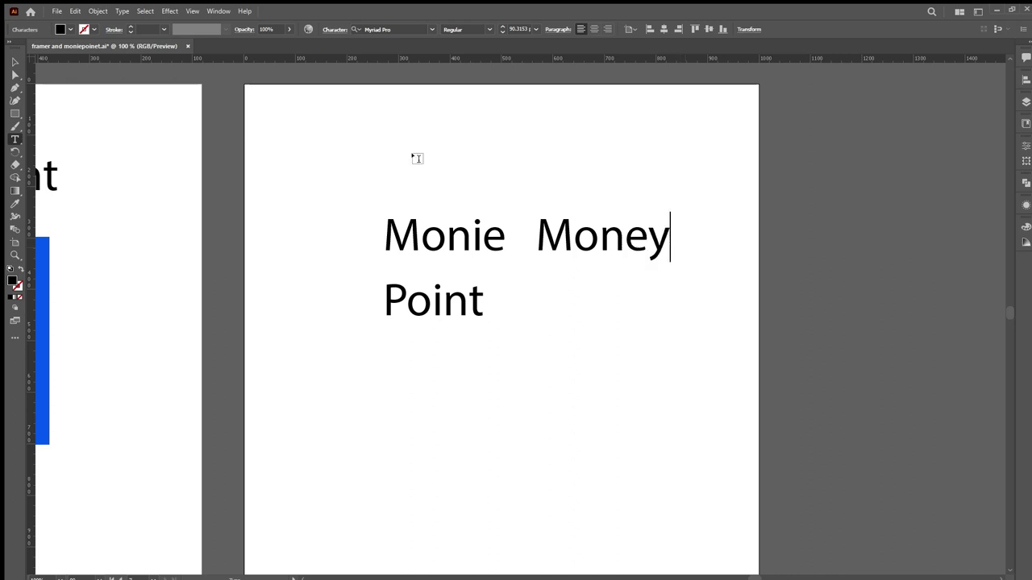
pyautogui.click(14, 61)
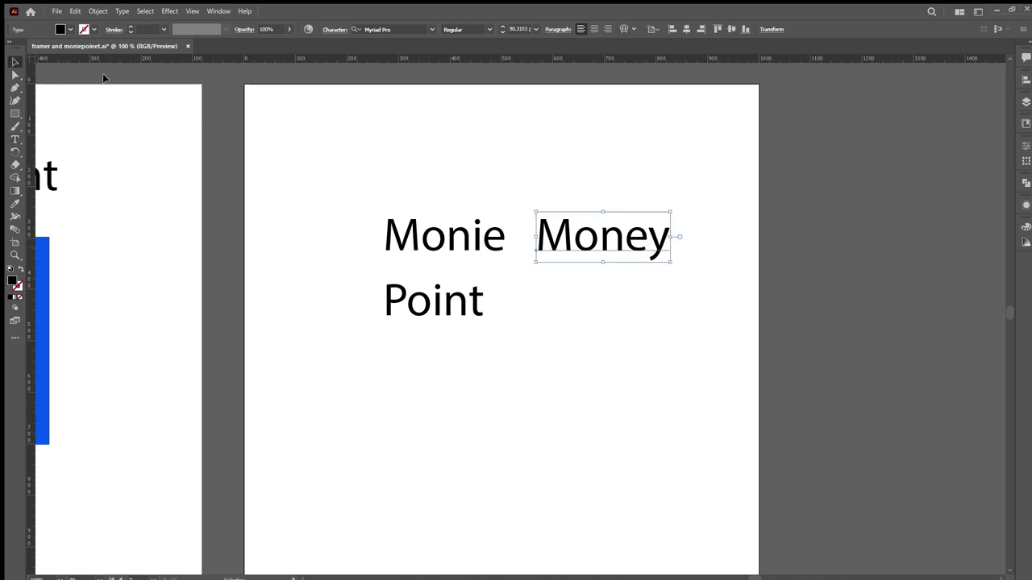
# - Copy Point beneath Money and retype it as 'Location'
pyautogui.click(429, 303)
pyautogui.moveTo(429, 303); pyautogui.dragTo(582, 306)
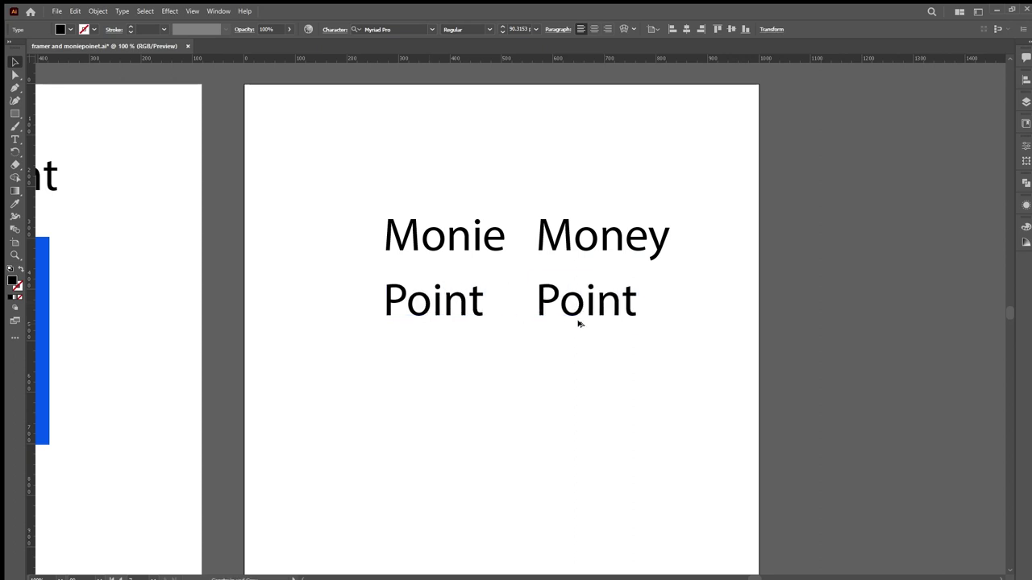
pyautogui.doubleClick(584, 303)
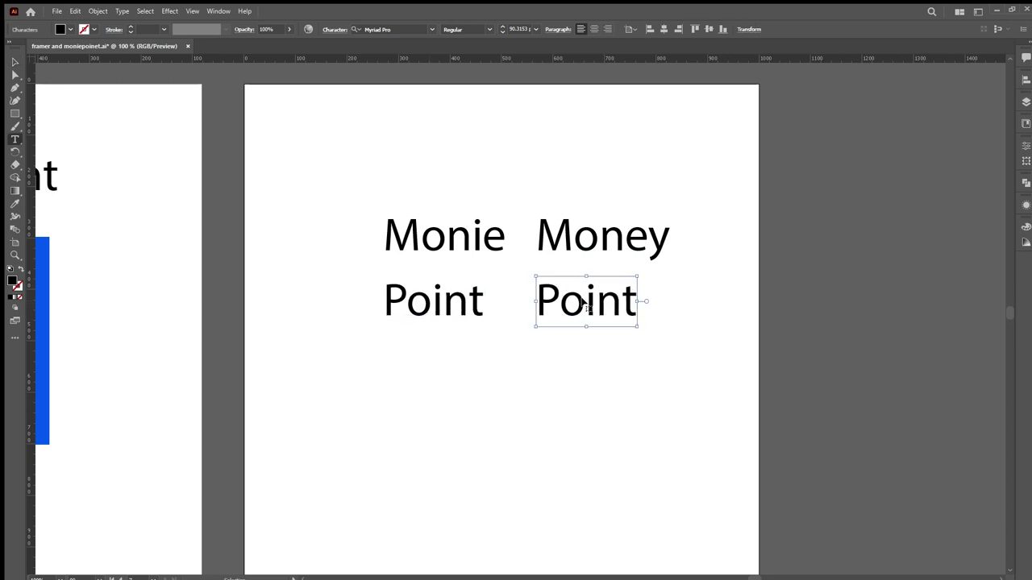
pyautogui.doubleClick(582, 301)
pyautogui.write('Location')
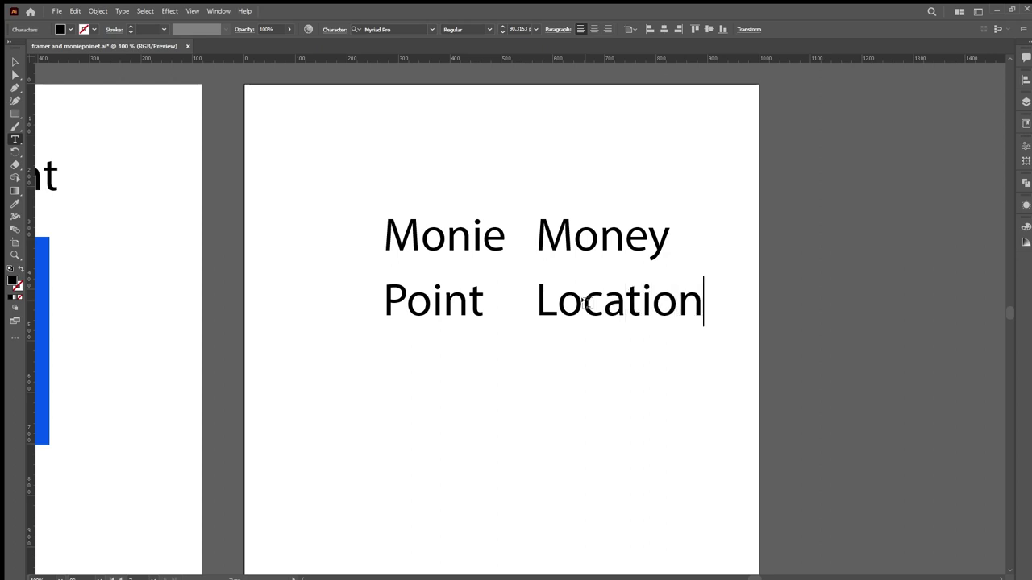
pyautogui.click(15, 62)
# - Move the four-word block slightly left and down
pyautogui.click(384, 192)
pyautogui.moveTo(362, 177); pyautogui.dragTo(670, 380)
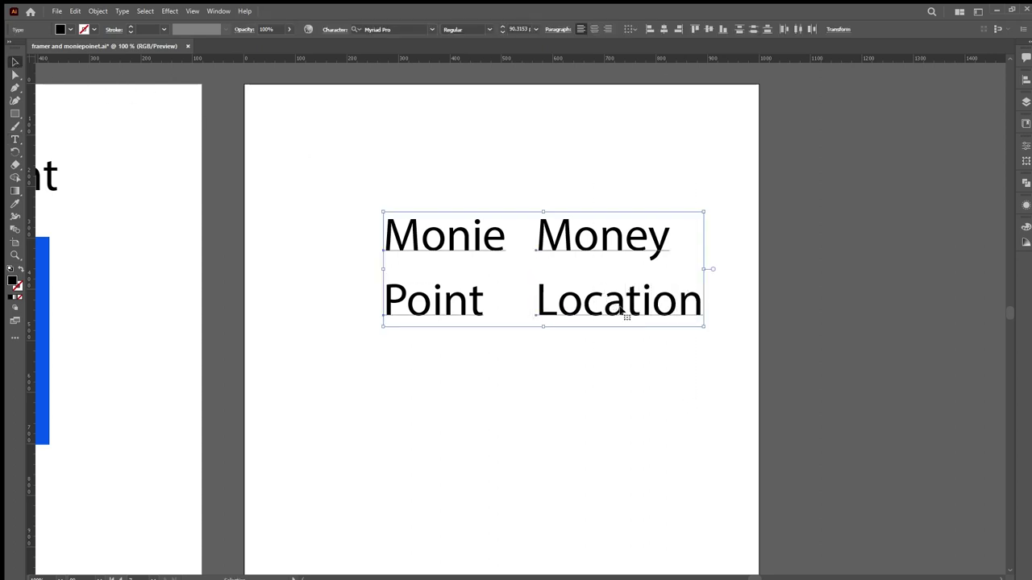
pyautogui.moveTo(619, 308); pyautogui.dragTo(590, 325)
pyautogui.click(453, 249)
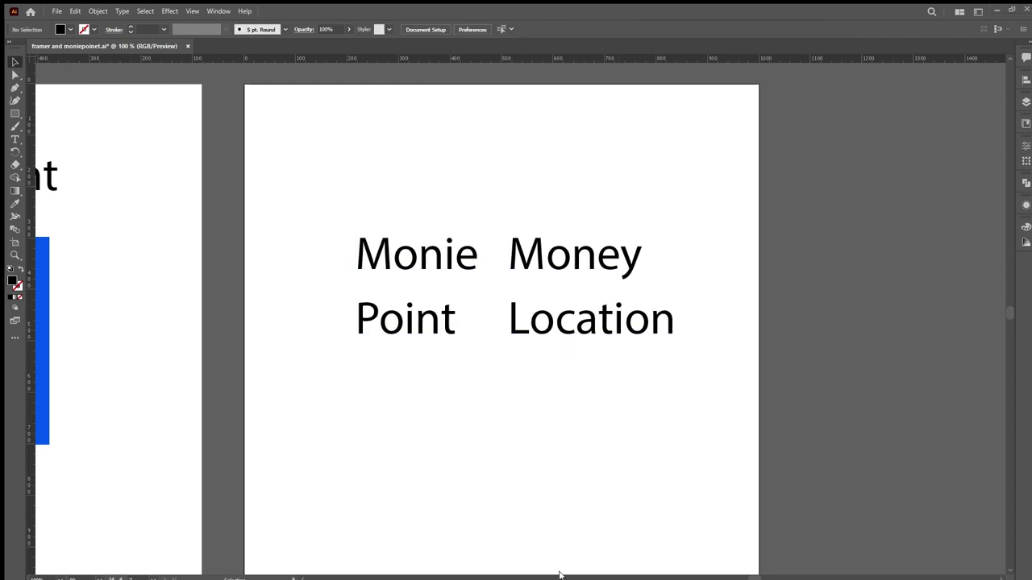
# - Scale down Money and Location and nudge Money up to line up
pyautogui.moveTo(530, 215); pyautogui.dragTo(604, 298)
pyautogui.moveTo(559, 272); pyautogui.dragTo(591, 325)
pyautogui.click(707, 265)
pyautogui.click(590, 304)
pyautogui.click(578, 273)
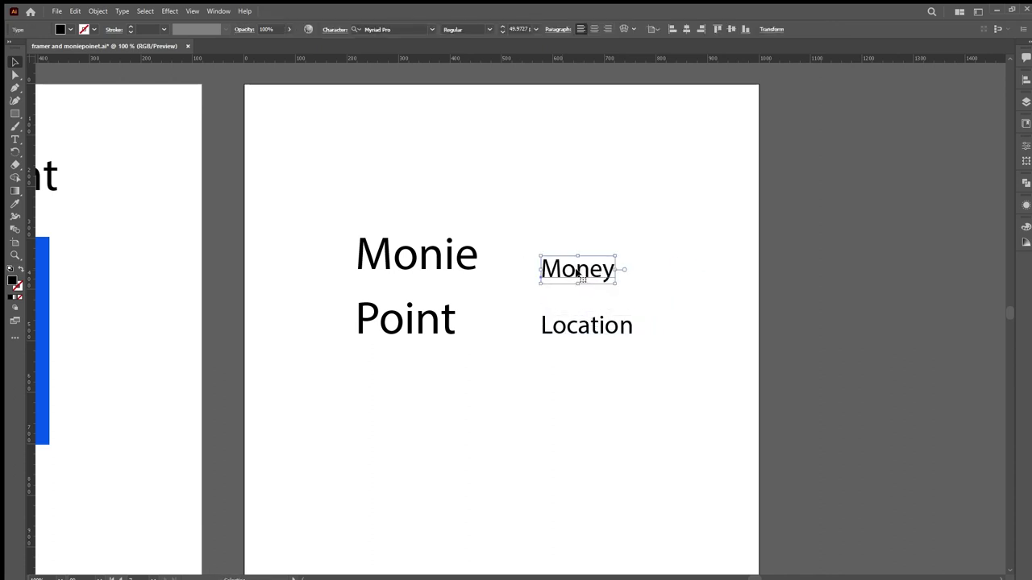
pyautogui.moveTo(581, 276); pyautogui.dragTo(577, 266)
pyautogui.click(636, 270)
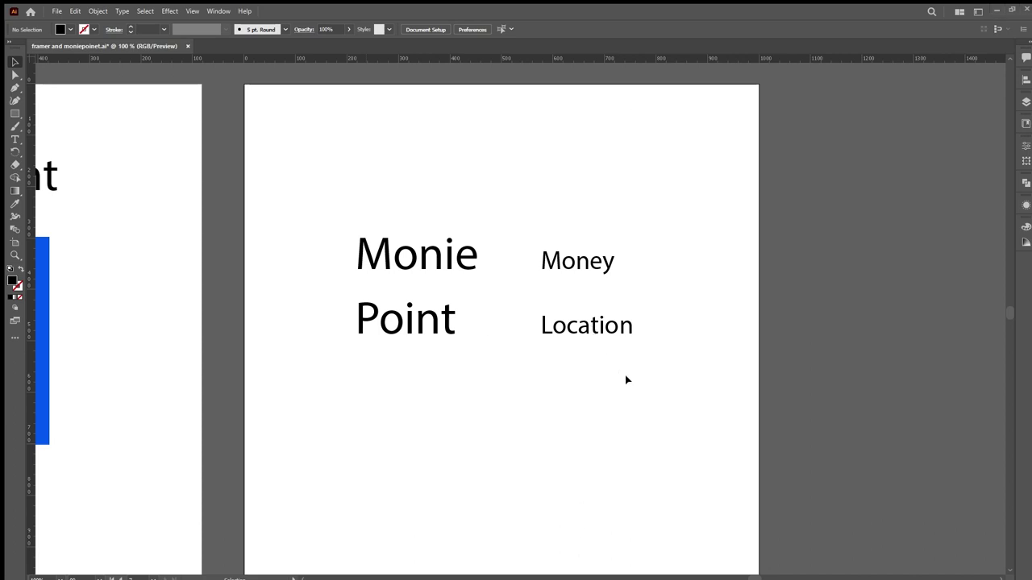
# - Shift both stacks left and tuck Money/Location closer beside Monie/Point
pyautogui.moveTo(637, 381); pyautogui.dragTo(580, 239)
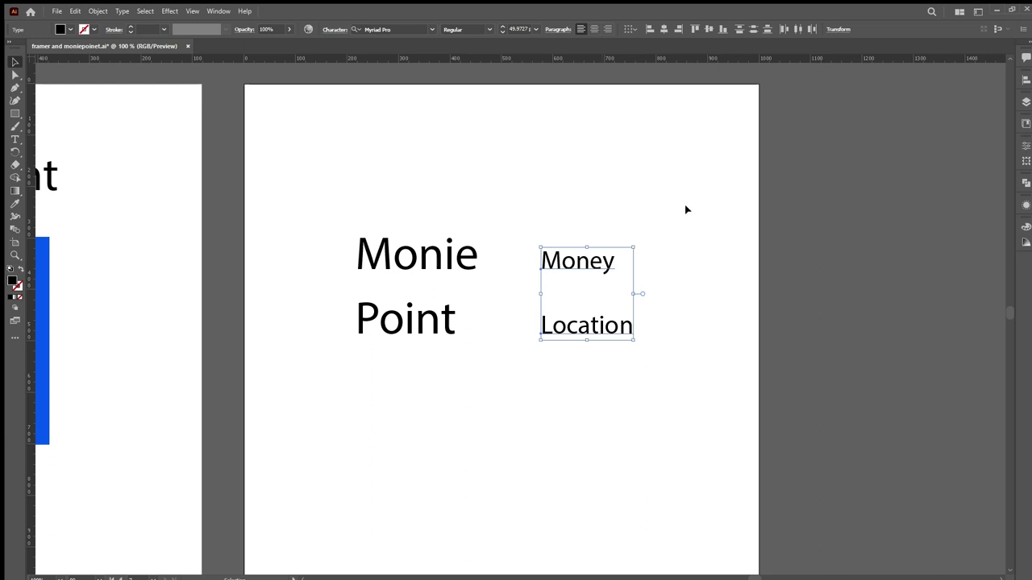
pyautogui.moveTo(686, 210); pyautogui.dragTo(417, 362)
pyautogui.moveTo(412, 267); pyautogui.dragTo(347, 263)
pyautogui.click(499, 201)
pyautogui.moveTo(504, 218); pyautogui.dragTo(520, 379)
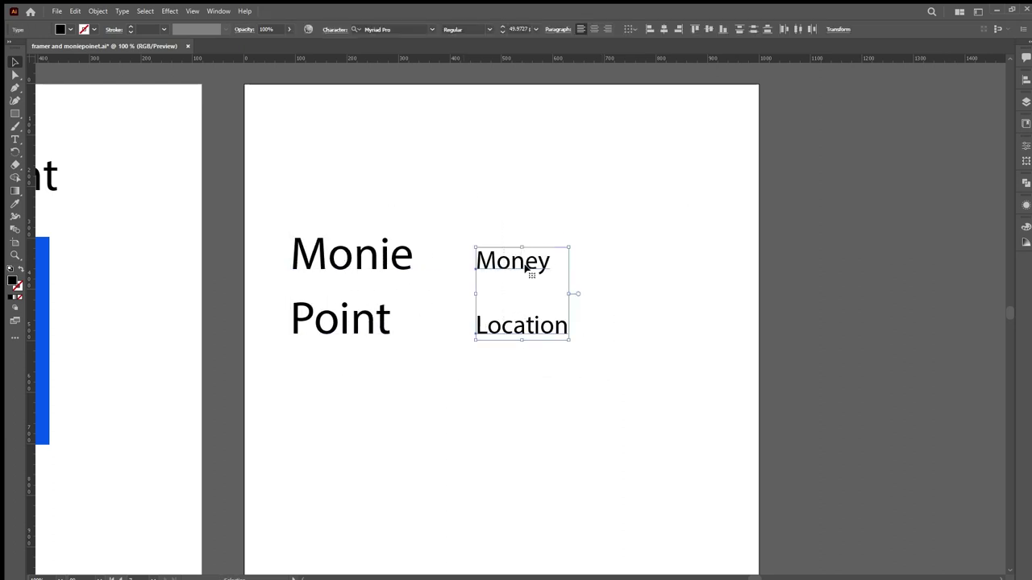
pyautogui.moveTo(525, 269); pyautogui.dragTo(506, 269)
pyautogui.click(619, 305)
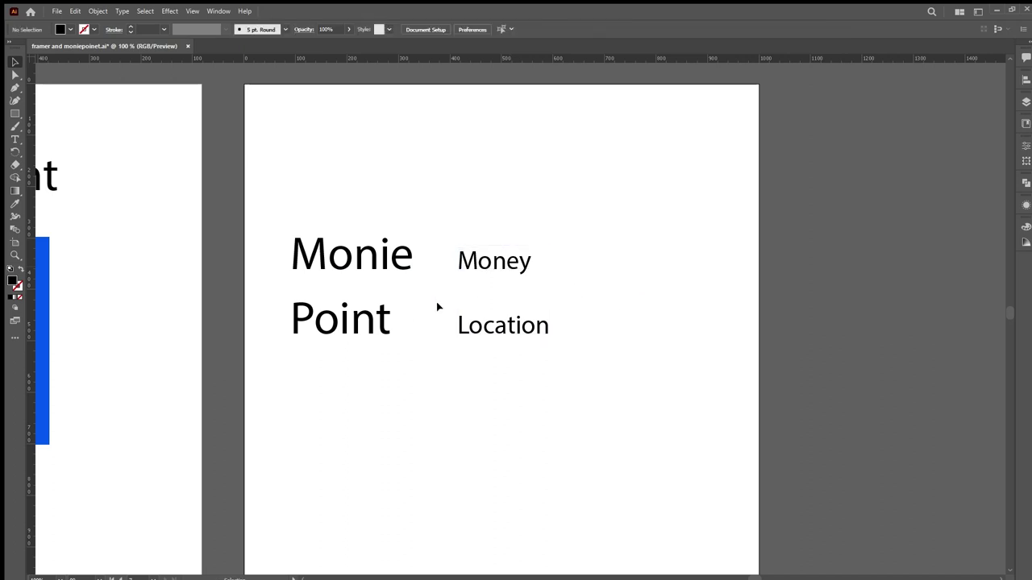
pyautogui.click(384, 322)
pyautogui.click(432, 354)
pyautogui.click(538, 326)
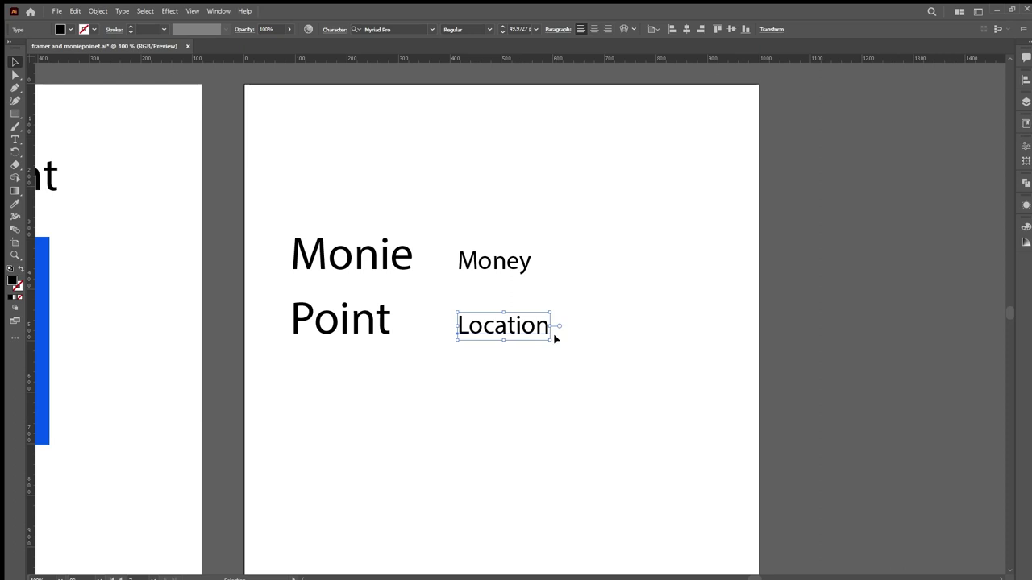
pyautogui.click(555, 338)
pyautogui.click(499, 326)
pyautogui.click(529, 354)
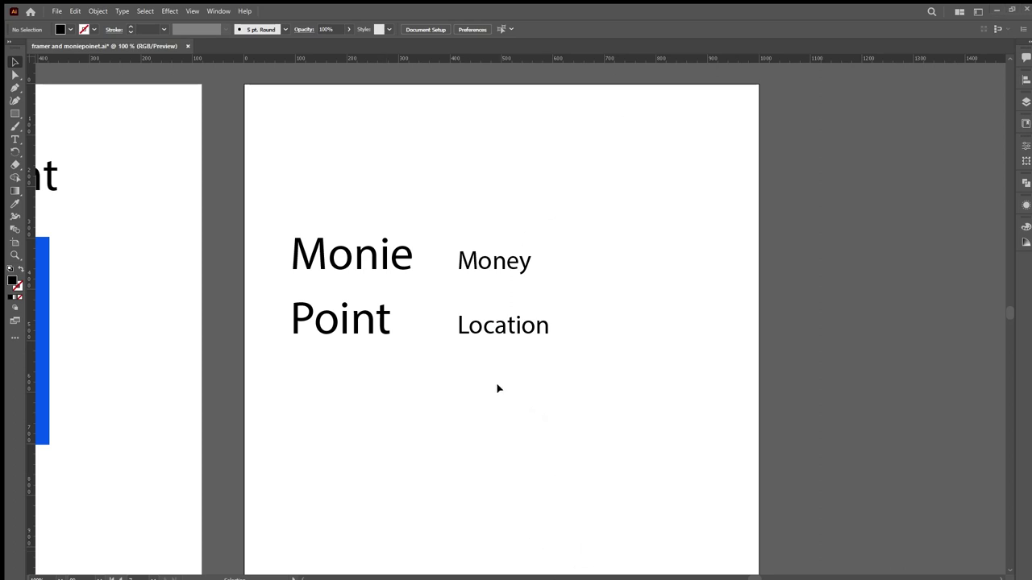
# - Move both word stacks up toward the top of the artboard
pyautogui.scroll(-1, 497, 389)
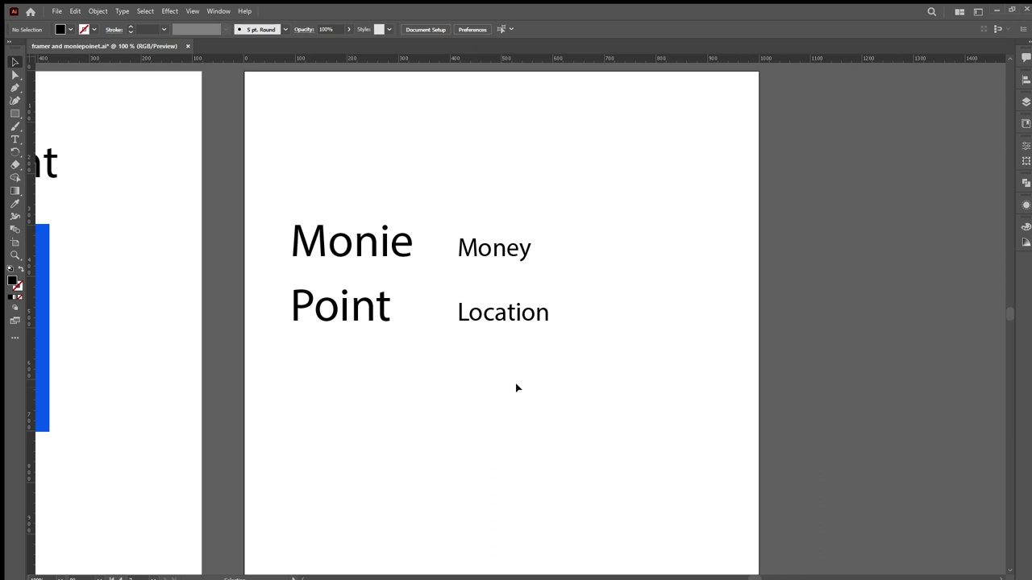
pyautogui.moveTo(557, 375); pyautogui.dragTo(484, 232)
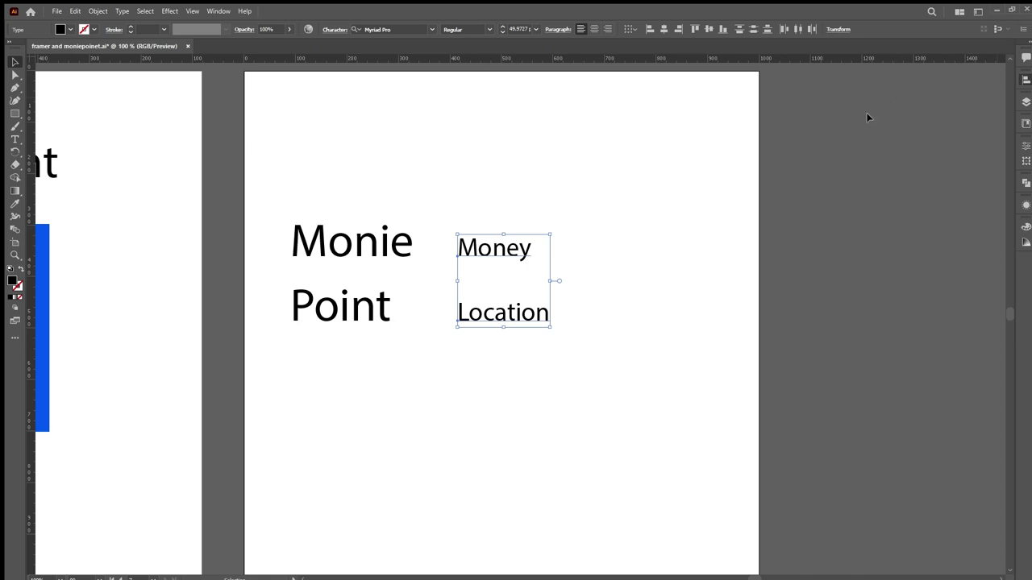
pyautogui.click(518, 348)
pyautogui.moveTo(415, 365); pyautogui.dragTo(343, 207)
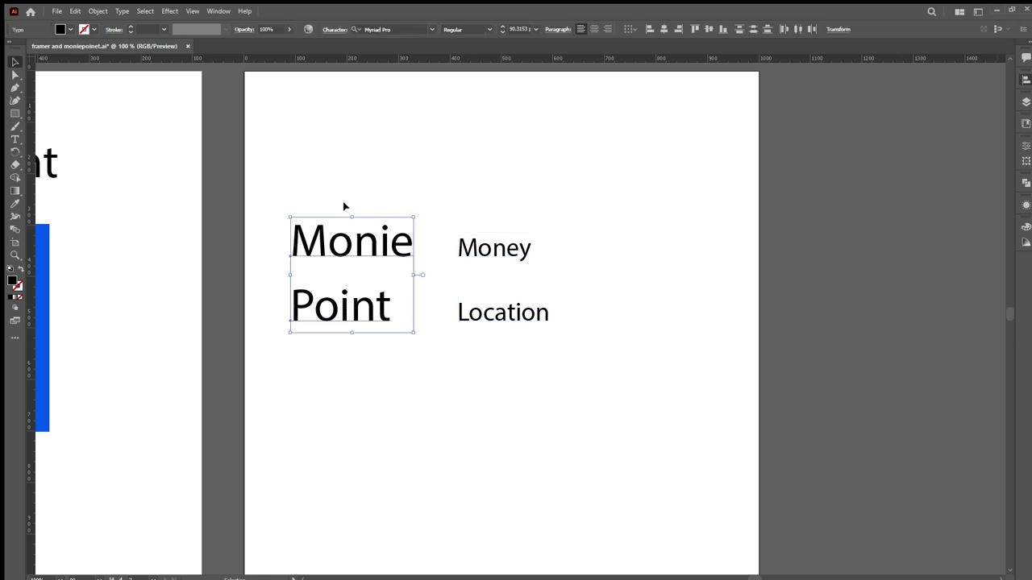
pyautogui.moveTo(669, 164); pyautogui.dragTo(315, 389)
pyautogui.moveTo(347, 308); pyautogui.dragTo(342, 211)
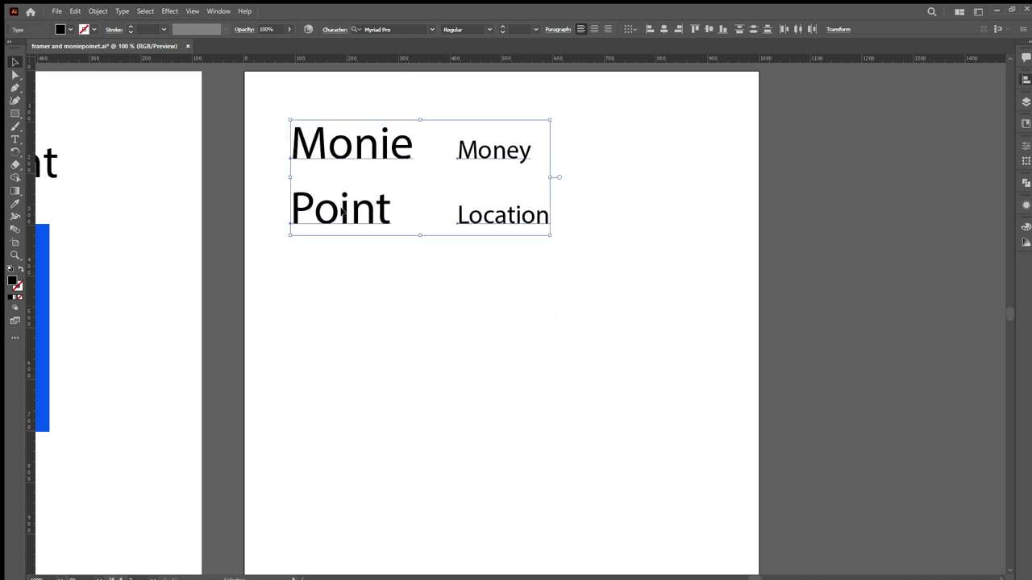
pyautogui.click(398, 266)
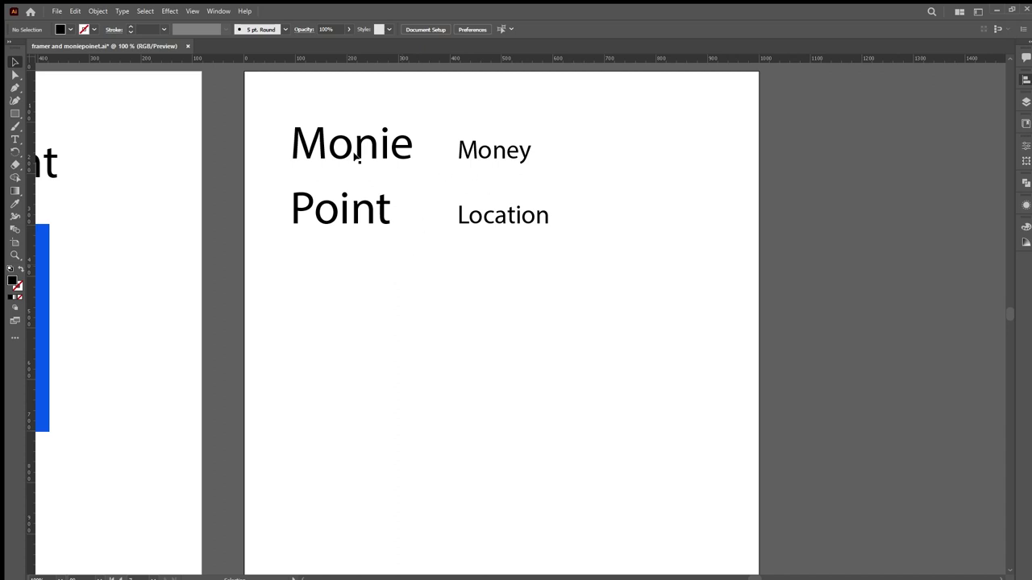
# - With the Paintbrush, draw arrows from Monie to Money and from Point to Location
pyautogui.click(14, 125)
pyautogui.moveTo(414, 145); pyautogui.dragTo(458, 158)
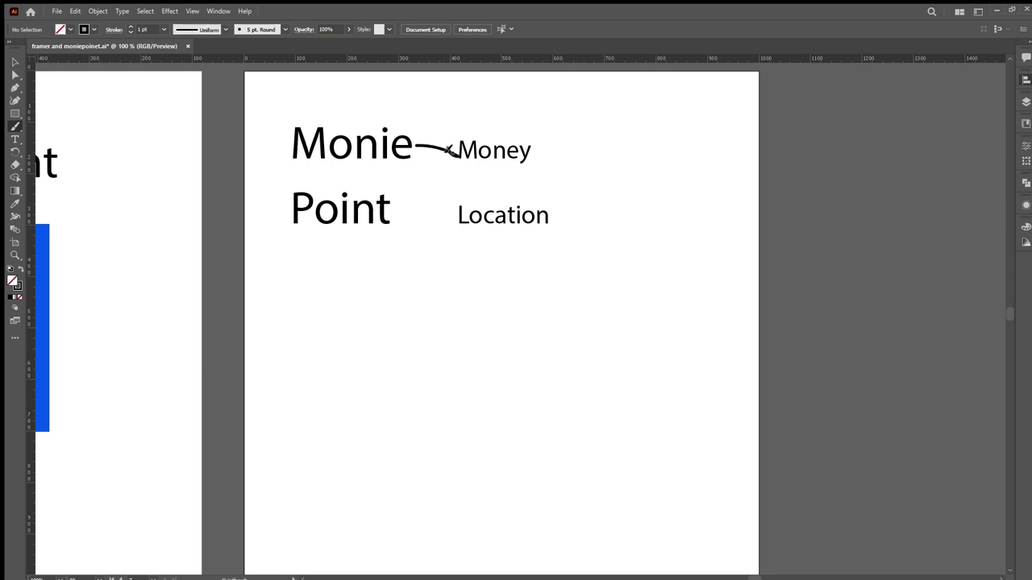
pyautogui.hotkey('ctrl', 'z')
pyautogui.scroll(4, 418, 147)
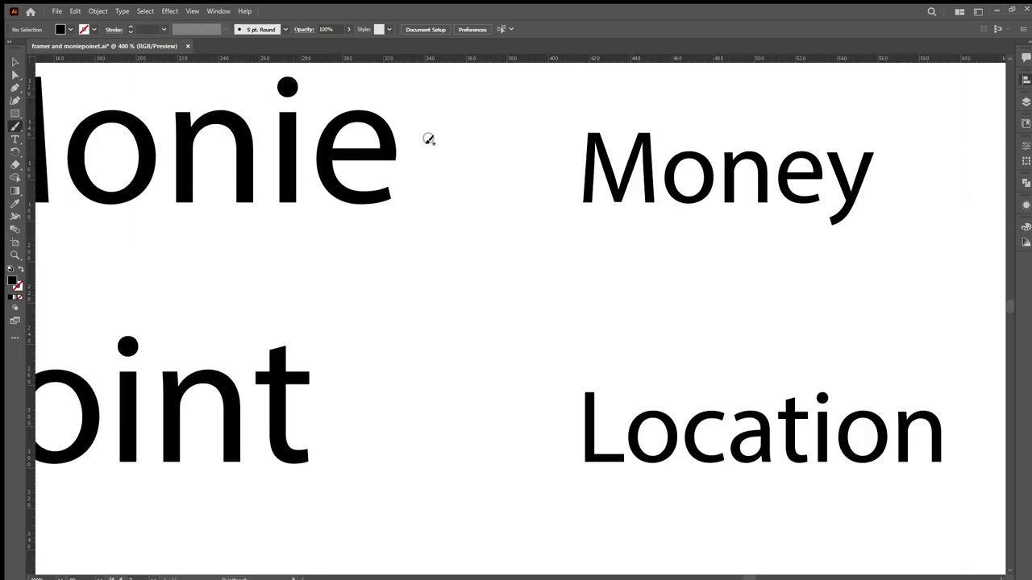
pyautogui.moveTo(425, 137)
pyautogui.mouseDown()
pyautogui.moveTo(532, 184)
pyautogui.moveTo(512, 167)
pyautogui.moveTo(527, 184)
pyautogui.moveTo(471, 201)
pyautogui.mouseUp()
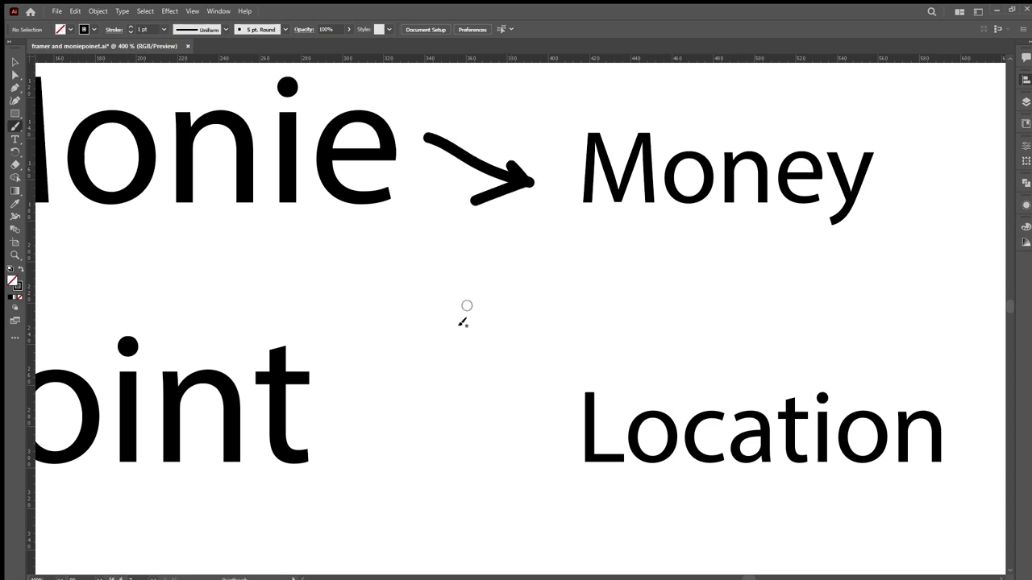
pyautogui.moveTo(363, 426)
pyautogui.mouseDown()
pyautogui.moveTo(548, 421)
pyautogui.moveTo(523, 397)
pyautogui.moveTo(548, 421)
pyautogui.moveTo(518, 451)
pyautogui.mouseUp()
# - Brush an arrow, an M, a plus and a flag sketch after Money, then an arrow after Location
pyautogui.scroll(-3, 486, 376)
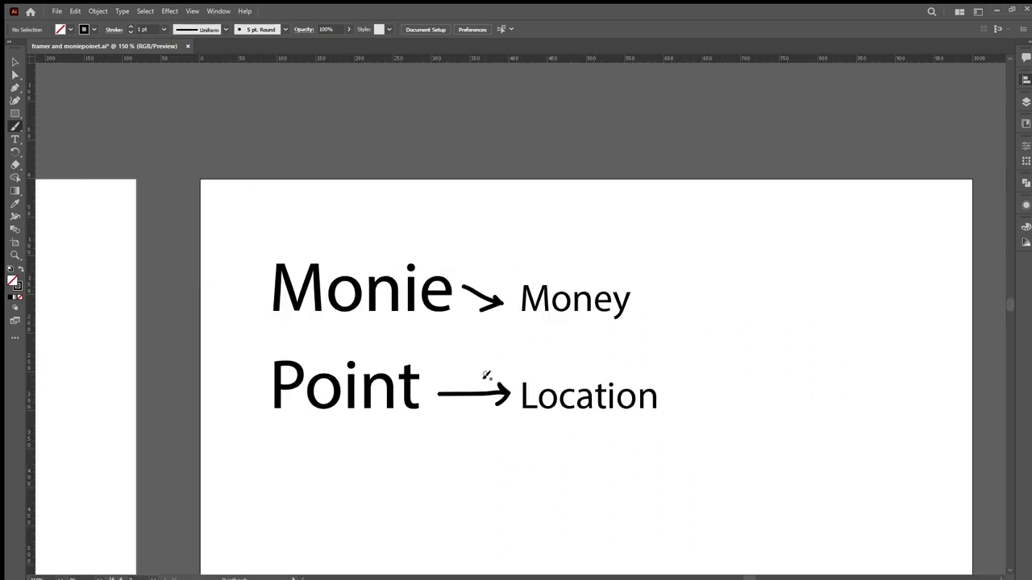
pyautogui.scroll(-1, 486, 368)
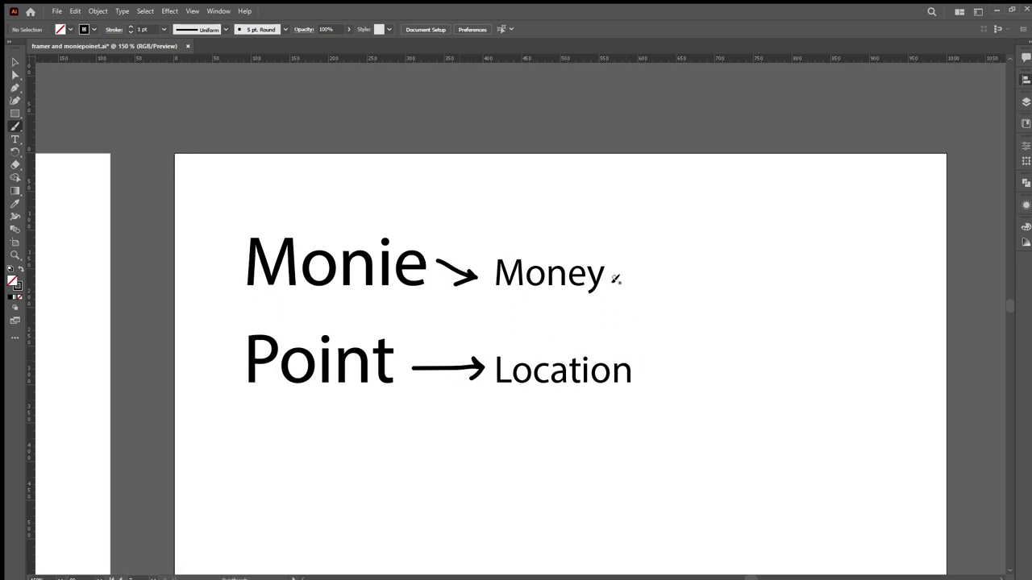
pyautogui.moveTo(613, 277)
pyautogui.mouseDown()
pyautogui.moveTo(697, 274)
pyautogui.moveTo(686, 261)
pyautogui.moveTo(696, 272)
pyautogui.moveTo(679, 290)
pyautogui.mouseUp()
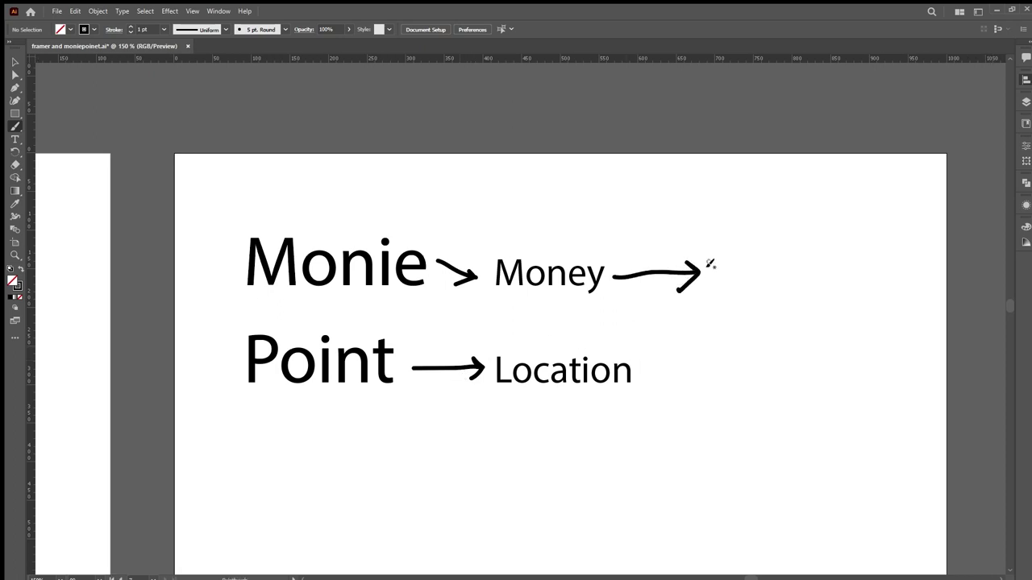
pyautogui.moveTo(721, 256)
pyautogui.mouseDown()
pyautogui.moveTo(725, 302)
pyautogui.moveTo(715, 238)
pyautogui.moveTo(744, 278)
pyautogui.moveTo(752, 246)
pyautogui.moveTo(762, 300)
pyautogui.mouseUp()
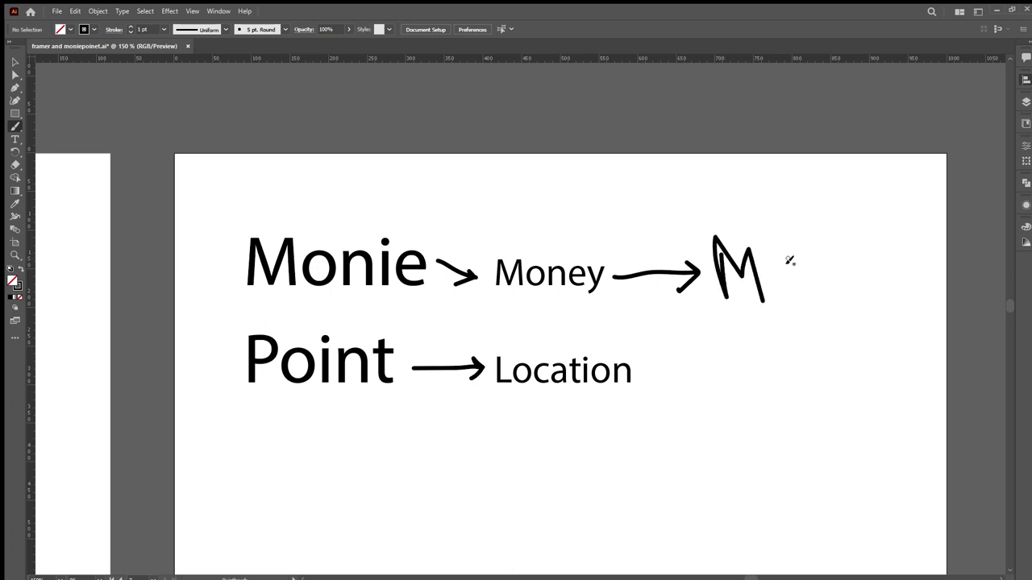
pyautogui.moveTo(788, 259)
pyautogui.mouseDown()
pyautogui.moveTo(799, 309)
pyautogui.moveTo(821, 282)
pyautogui.moveTo(878, 292)
pyautogui.mouseUp()
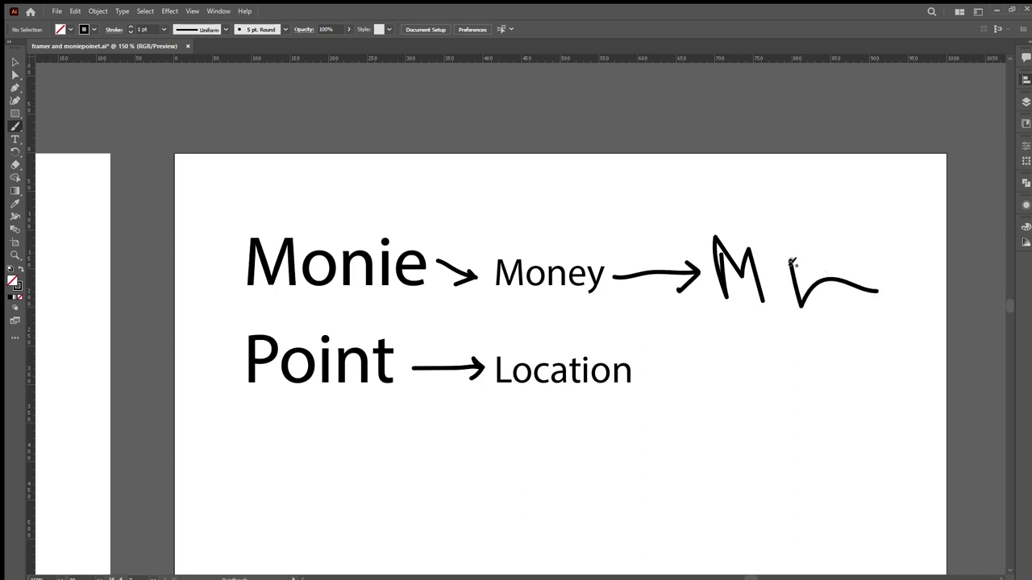
pyautogui.moveTo(790, 262)
pyautogui.mouseDown()
pyautogui.moveTo(816, 249)
pyautogui.moveTo(856, 256)
pyautogui.moveTo(888, 266)
pyautogui.moveTo(880, 285)
pyautogui.mouseUp()
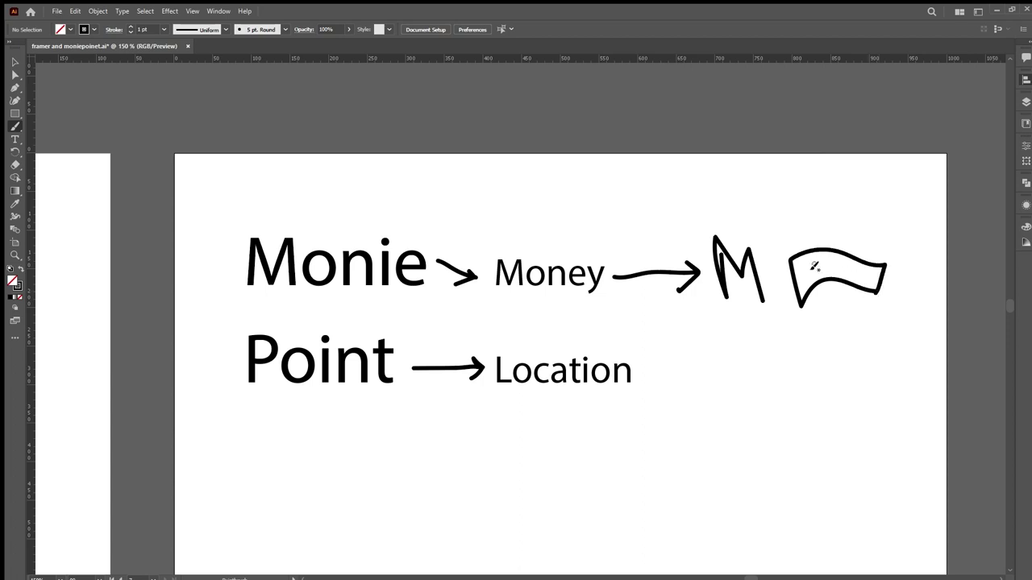
pyautogui.moveTo(806, 266)
pyautogui.mouseDown()
pyautogui.moveTo(806, 274)
pyautogui.moveTo(859, 275)
pyautogui.mouseUp()
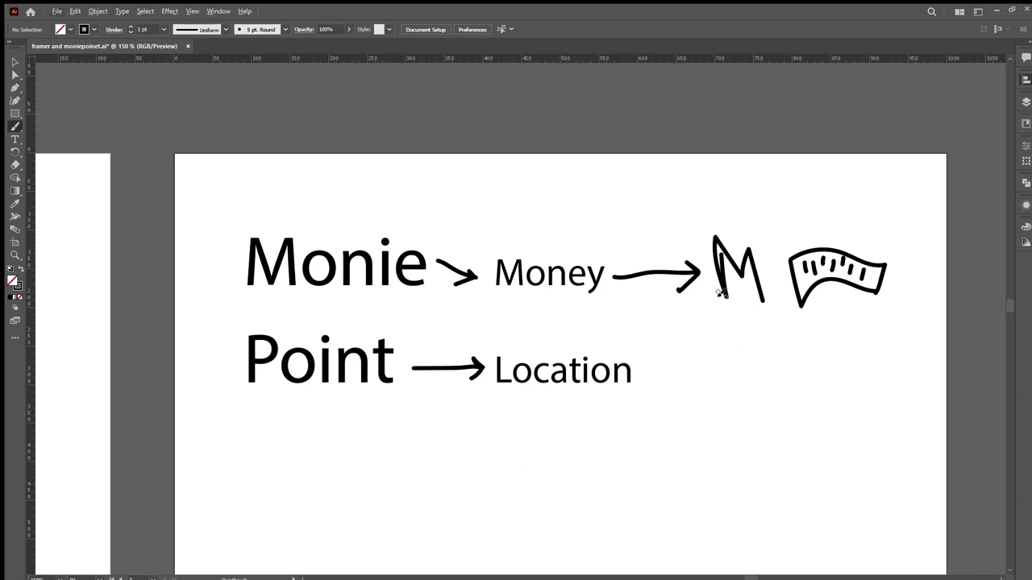
pyautogui.moveTo(771, 267); pyautogui.dragTo(773, 286)
pyautogui.moveTo(640, 373)
pyautogui.mouseDown()
pyautogui.moveTo(707, 374)
pyautogui.moveTo(694, 389)
pyautogui.mouseUp()
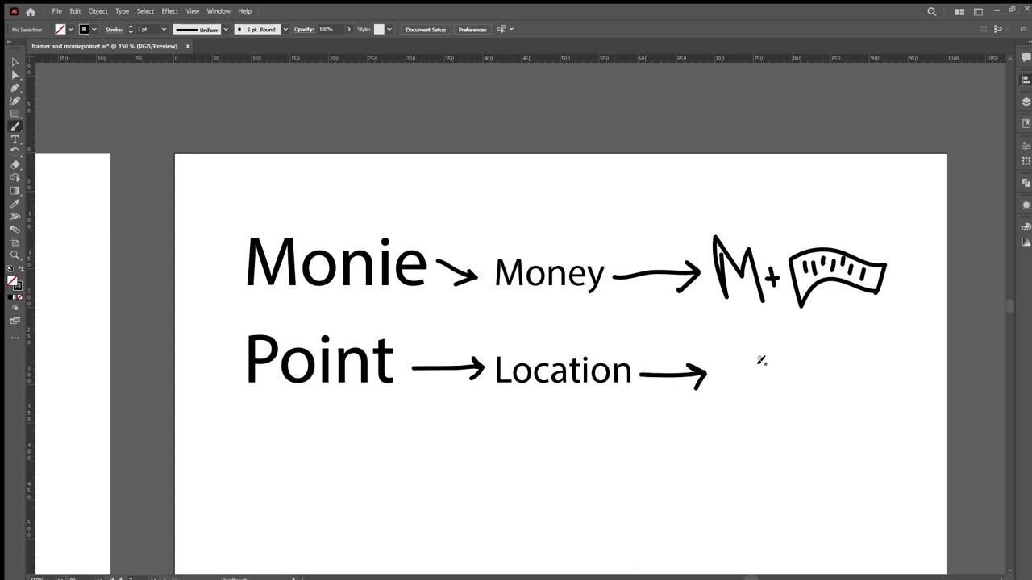
# - Sketch a location pin after the arrow, redrawing its base line more cleanly
pyautogui.moveTo(748, 394)
pyautogui.mouseDown()
pyautogui.moveTo(764, 369)
pyautogui.moveTo(747, 345)
pyautogui.moveTo(729, 364)
pyautogui.moveTo(749, 396)
pyautogui.mouseUp()
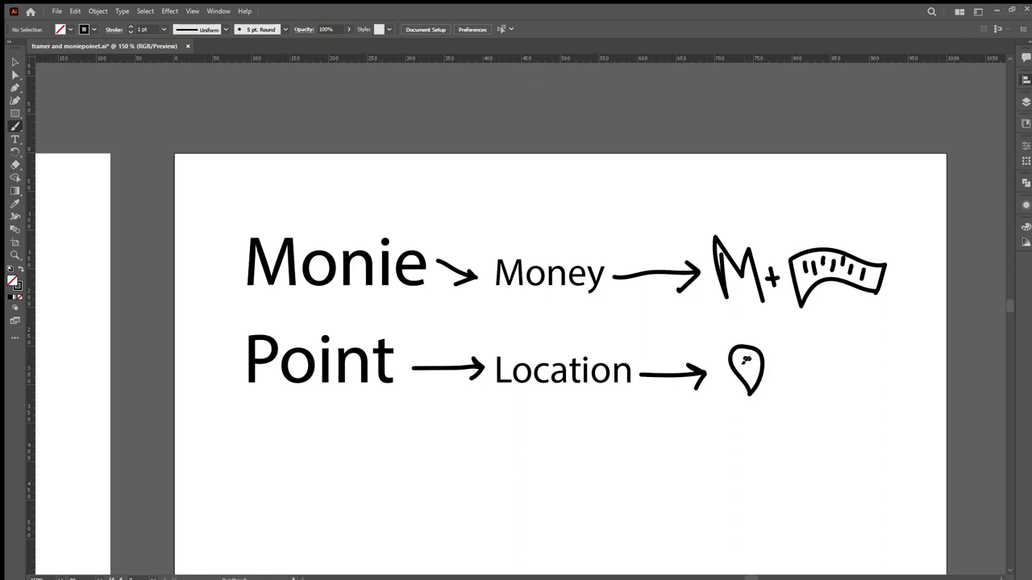
pyautogui.moveTo(748, 363)
pyautogui.mouseDown()
pyautogui.moveTo(768, 395)
pyautogui.moveTo(734, 394)
pyautogui.mouseUp()
pyautogui.scroll(-1, 753, 403)
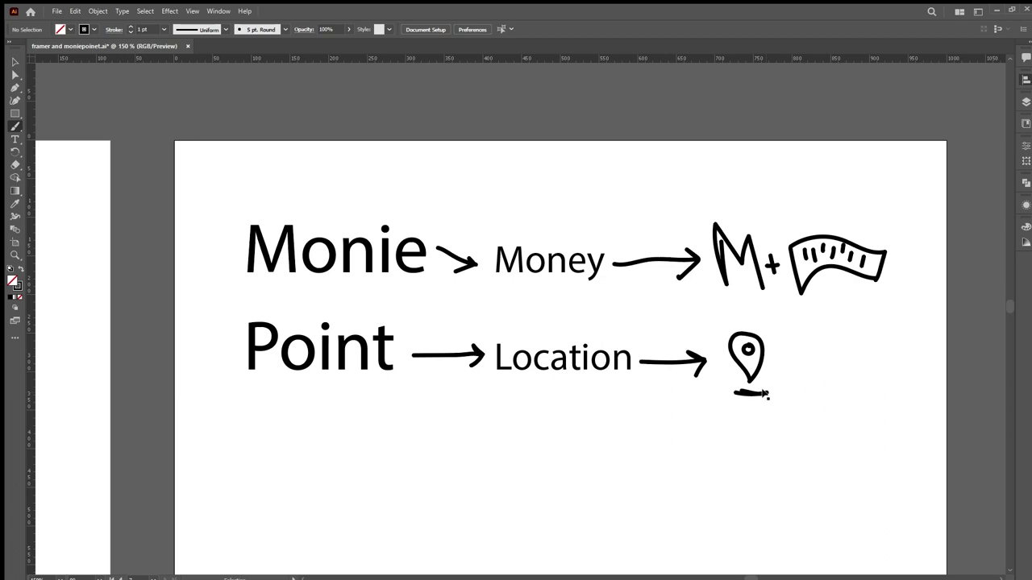
pyautogui.hotkey('ctrl', 'z')
pyautogui.moveTo(740, 393); pyautogui.dragTo(766, 391)
# - Draw a plus sign beside the pin, then a four-way arrows sketch
pyautogui.moveTo(778, 355)
pyautogui.mouseDown()
pyautogui.moveTo(814, 355)
pyautogui.moveTo(798, 370)
pyautogui.mouseUp()
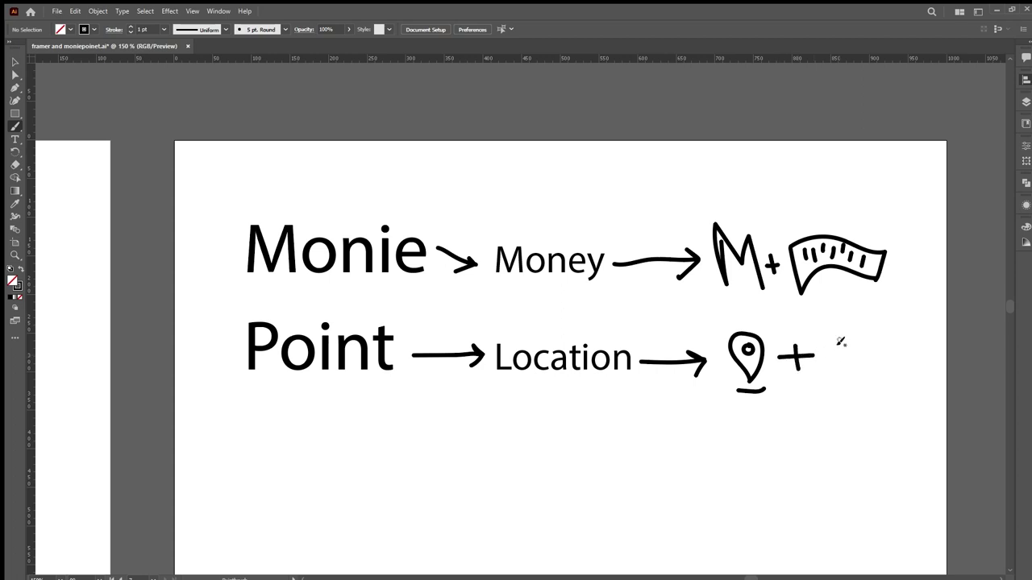
pyautogui.moveTo(851, 332)
pyautogui.mouseDown()
pyautogui.moveTo(852, 347)
pyautogui.moveTo(861, 340)
pyautogui.mouseUp()
pyautogui.hscroll(3, 650, 359)
pyautogui.hscroll(3, 657, 357)
pyautogui.scroll(-1, 661, 276)
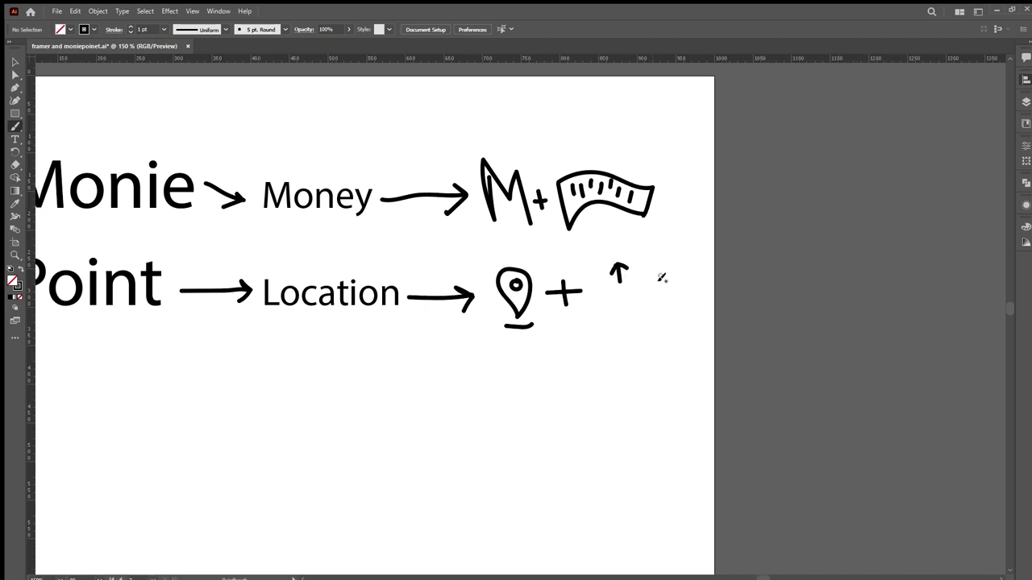
pyautogui.scroll(5, 659, 274)
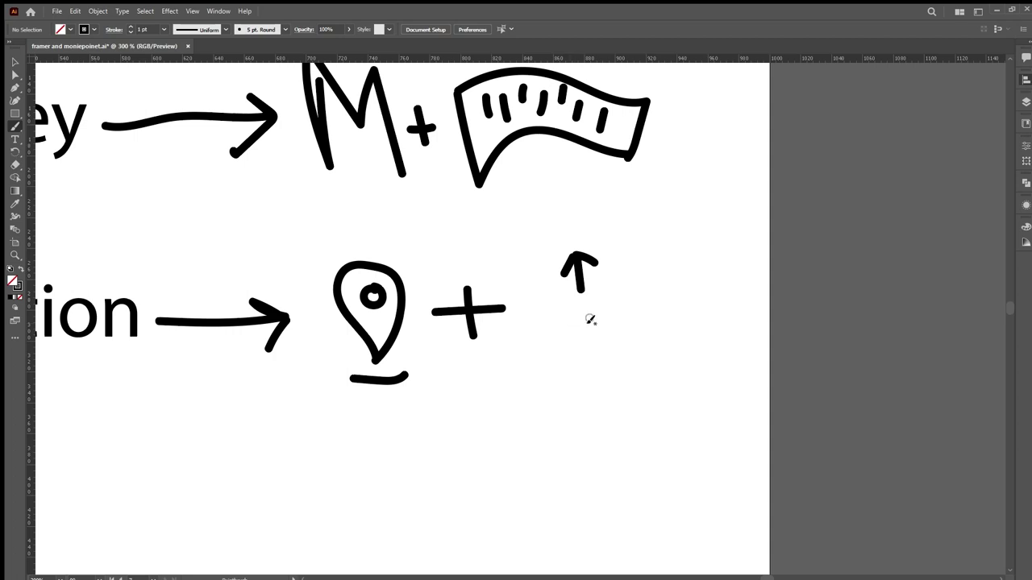
pyautogui.moveTo(578, 314)
pyautogui.mouseDown()
pyautogui.moveTo(547, 321)
pyautogui.moveTo(568, 300)
pyautogui.moveTo(569, 334)
pyautogui.moveTo(625, 307)
pyautogui.moveTo(617, 301)
pyautogui.moveTo(617, 323)
pyautogui.moveTo(594, 352)
pyautogui.moveTo(586, 342)
pyautogui.moveTo(604, 341)
pyautogui.mouseUp()
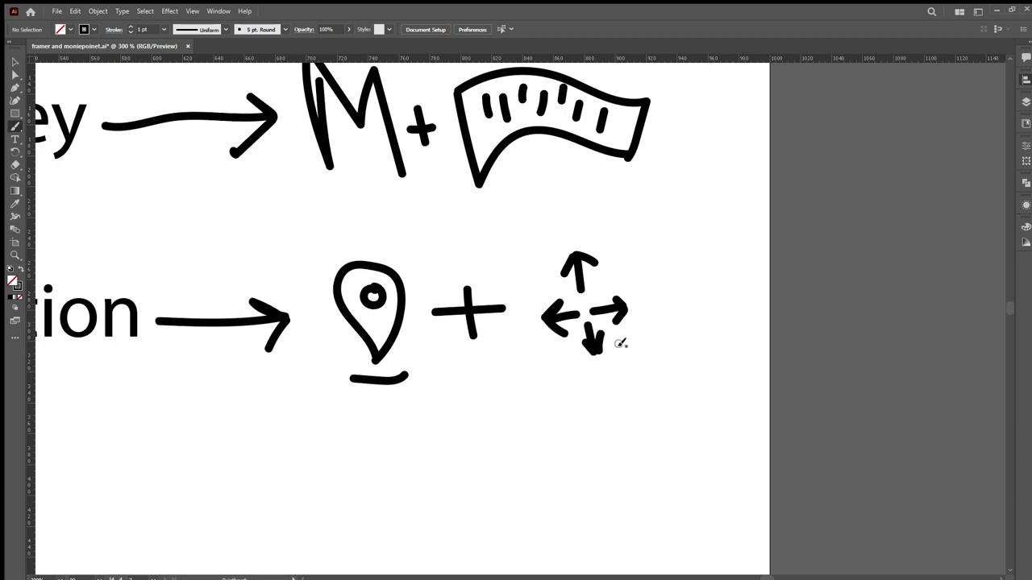
pyautogui.scroll(-3, 623, 340)
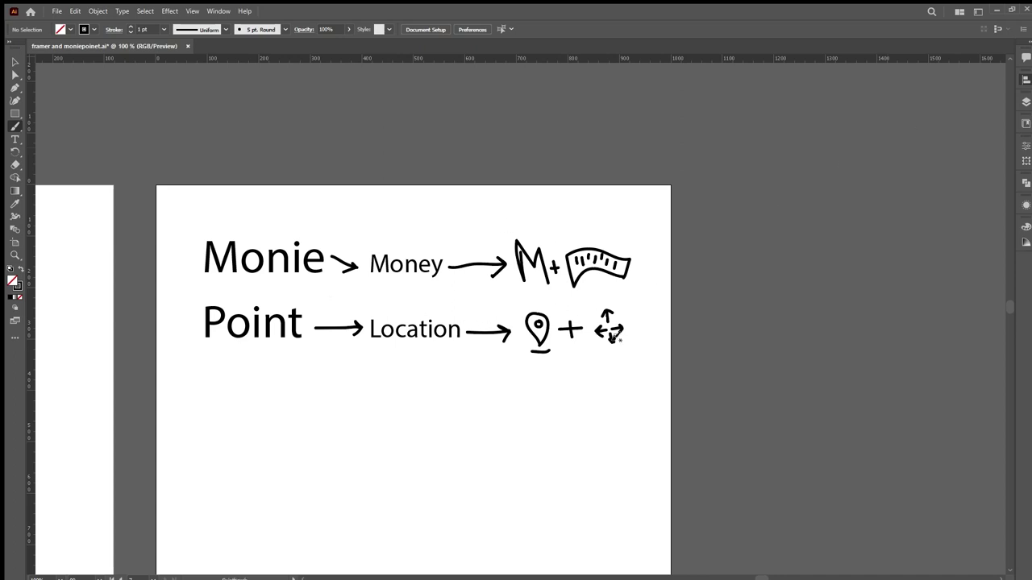
# - Below the Point row, brush a large M, a location pin, and a plus between them
pyautogui.hscroll(-5, 482, 327)
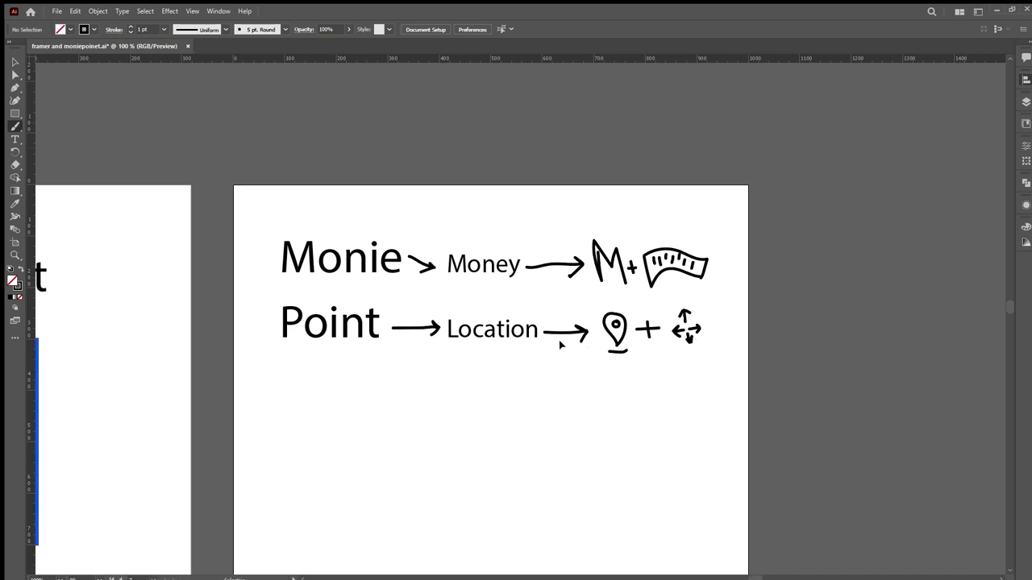
pyautogui.scroll(-1, 482, 341)
pyautogui.scroll(-2, 482, 342)
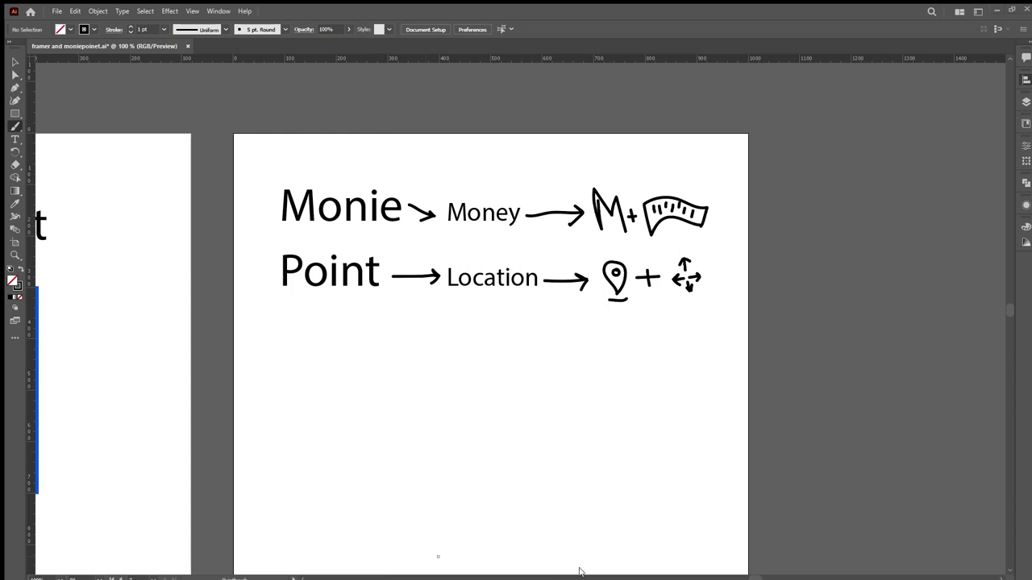
pyautogui.scroll(-2, 439, 372)
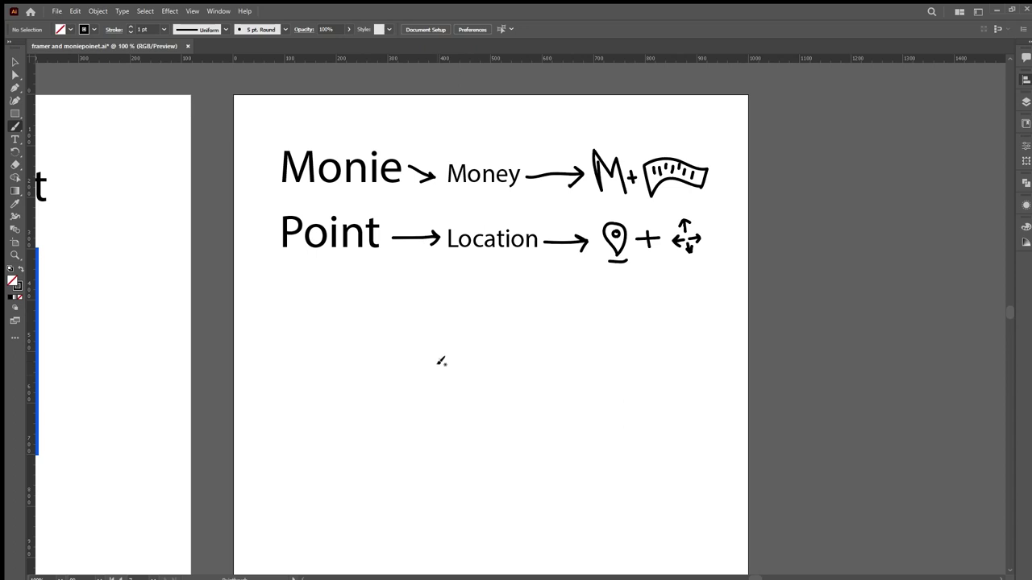
pyautogui.scroll(-1, 440, 362)
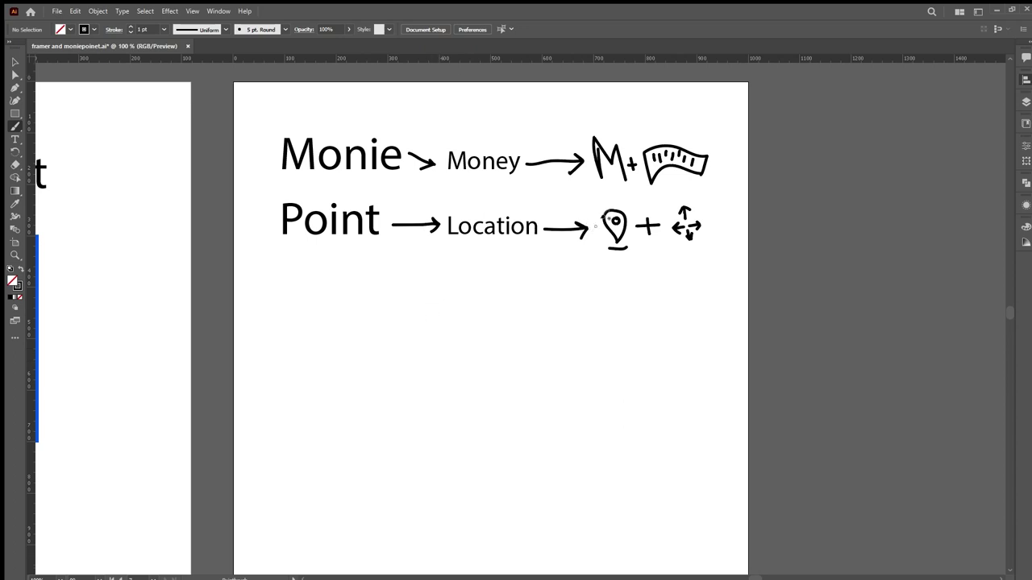
pyautogui.moveTo(356, 317)
pyautogui.mouseDown()
pyautogui.moveTo(356, 362)
pyautogui.moveTo(359, 315)
pyautogui.moveTo(379, 352)
pyautogui.moveTo(404, 295)
pyautogui.moveTo(416, 373)
pyautogui.mouseUp()
pyautogui.scroll(2, 395, 341)
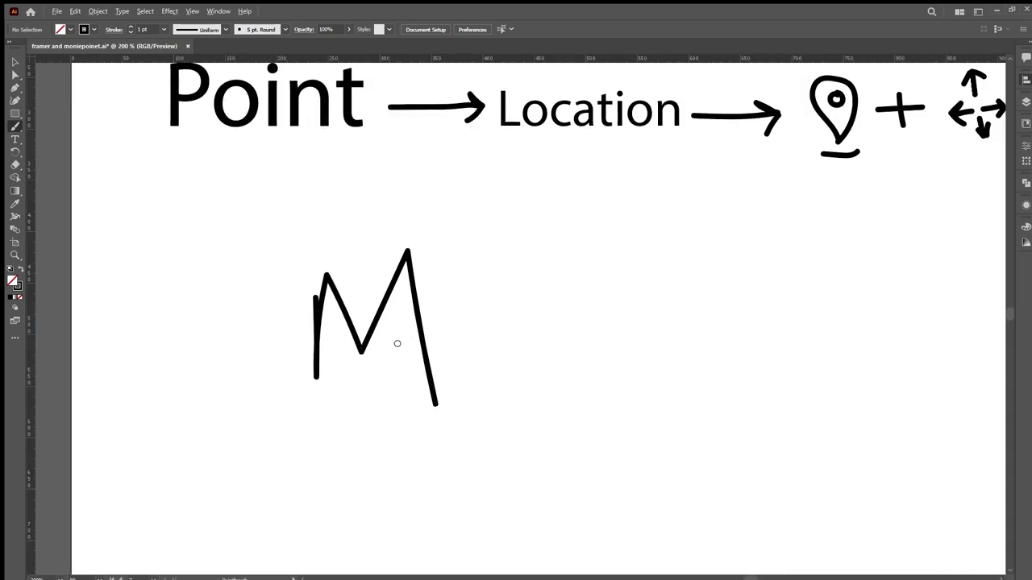
pyautogui.moveTo(567, 259)
pyautogui.mouseDown()
pyautogui.moveTo(533, 251)
pyautogui.moveTo(539, 368)
pyautogui.moveTo(564, 349)
pyautogui.moveTo(574, 270)
pyautogui.moveTo(554, 255)
pyautogui.moveTo(532, 285)
pyautogui.moveTo(551, 294)
pyautogui.mouseUp()
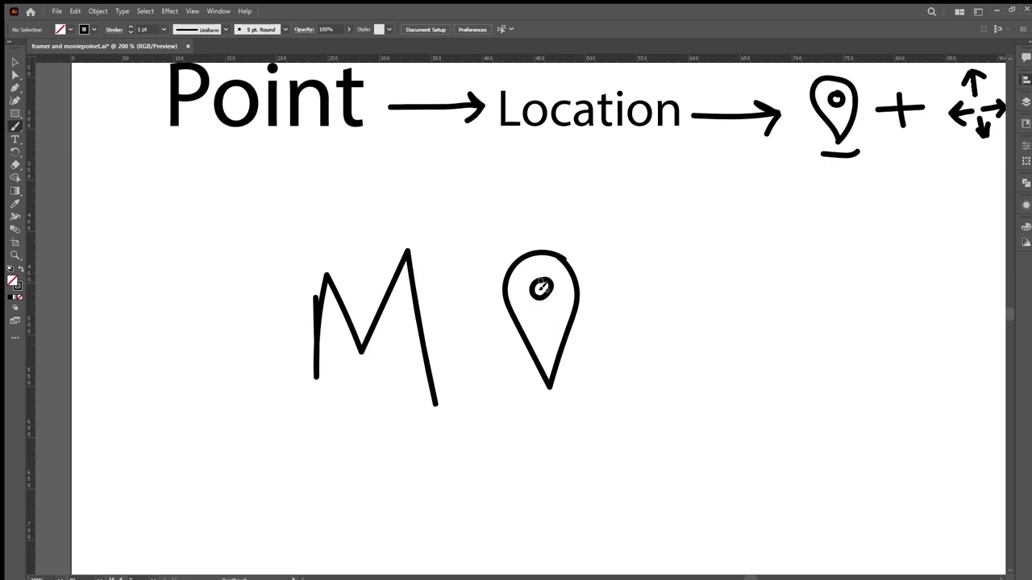
pyautogui.scroll(-2, 532, 342)
pyautogui.hscroll(1, 558, 331)
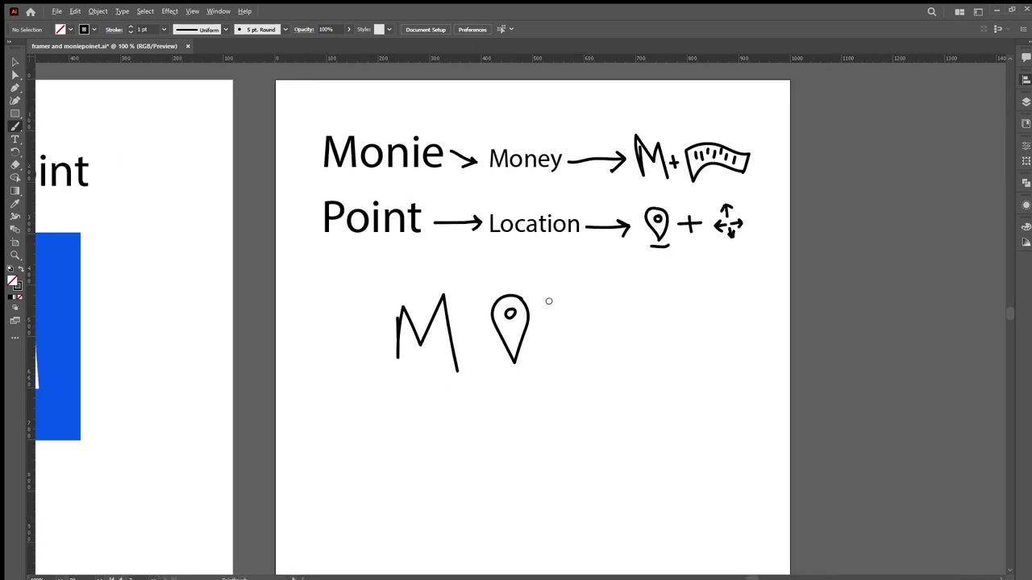
pyautogui.scroll(1, 548, 300)
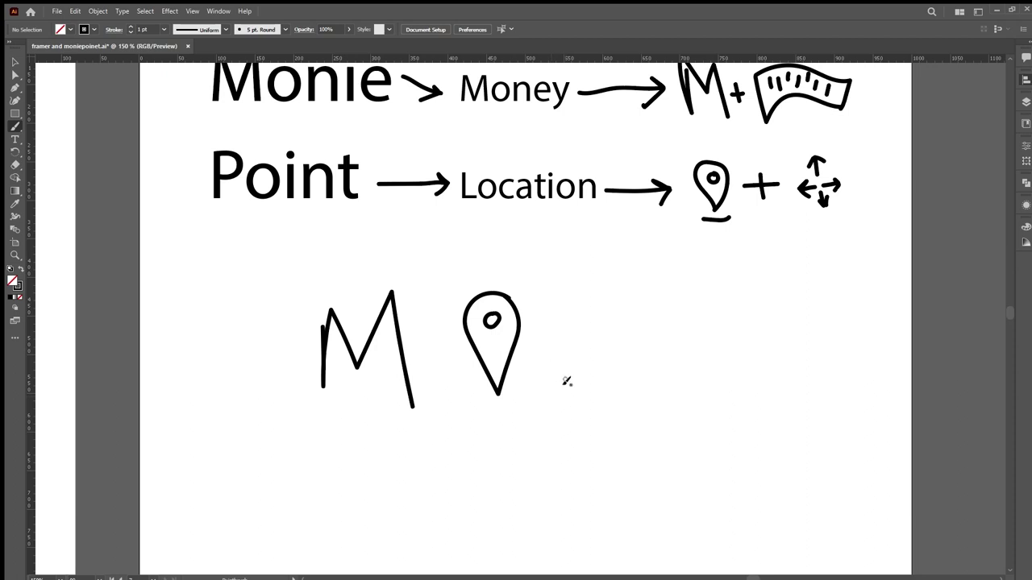
pyautogui.moveTo(419, 348)
pyautogui.mouseDown()
pyautogui.moveTo(455, 347)
pyautogui.moveTo(432, 336)
pyautogui.moveTo(436, 363)
pyautogui.mouseUp()
pyautogui.scroll(-1, 494, 406)
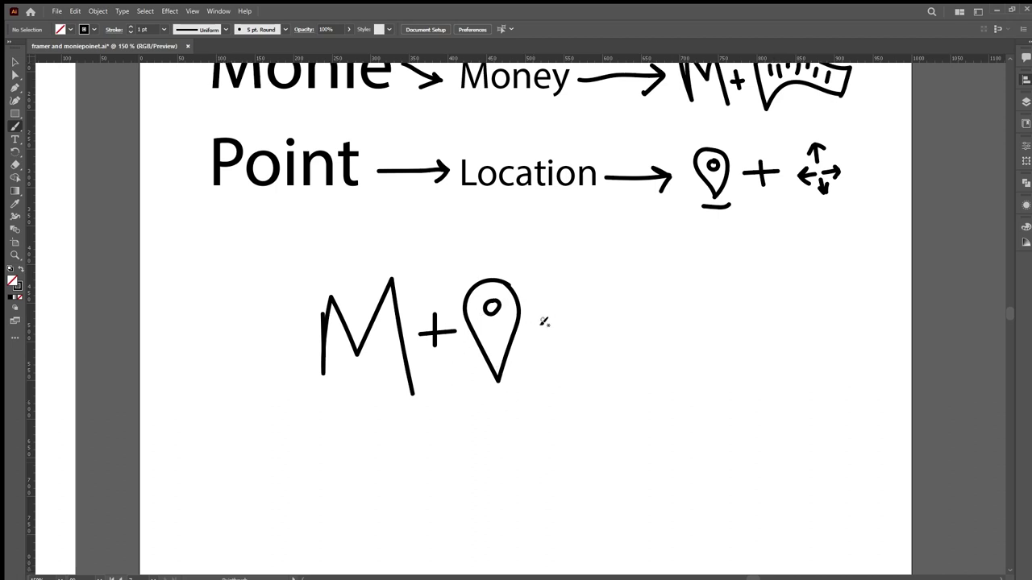
# - Draw '=>' after the pin, then a pin wrapped by M strokes as the merged mark
pyautogui.moveTo(542, 321)
pyautogui.mouseDown()
pyautogui.moveTo(567, 333)
pyautogui.moveTo(566, 311)
pyautogui.moveTo(594, 333)
pyautogui.moveTo(567, 358)
pyautogui.mouseUp()
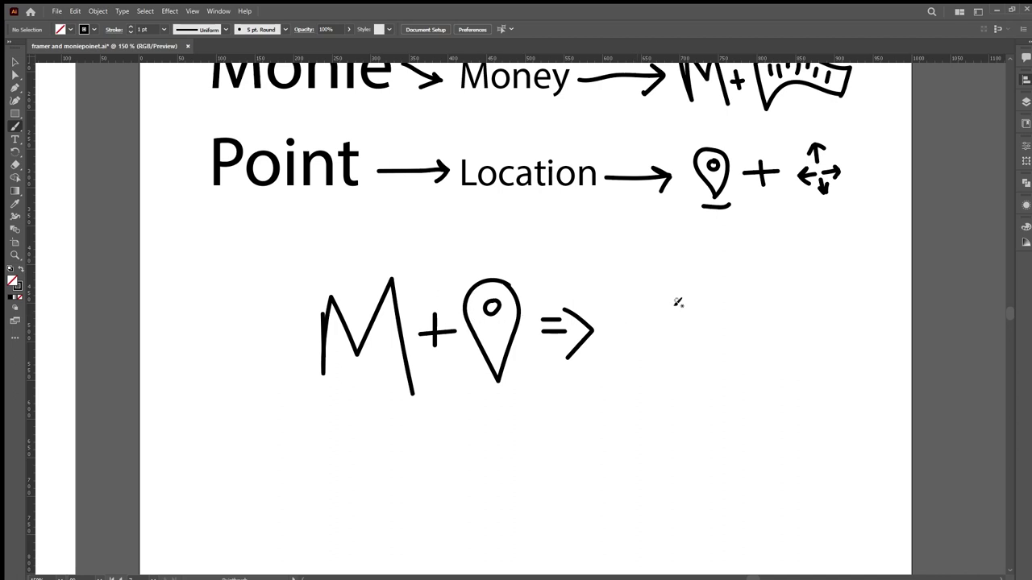
pyautogui.moveTo(677, 302)
pyautogui.mouseDown()
pyautogui.moveTo(657, 340)
pyautogui.moveTo(688, 349)
pyautogui.moveTo(698, 333)
pyautogui.moveTo(677, 295)
pyautogui.mouseUp()
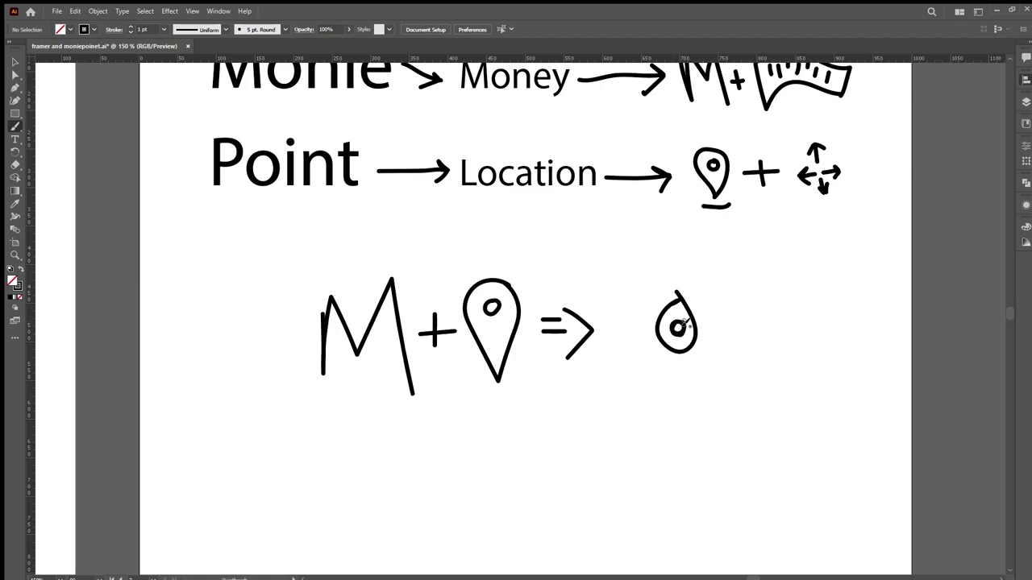
pyautogui.scroll(5, 692, 319)
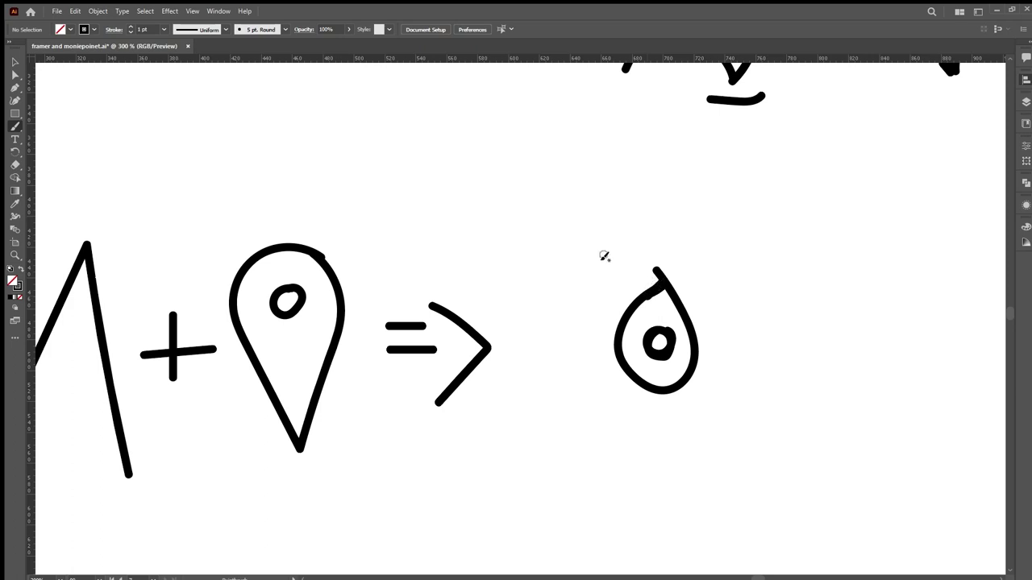
pyautogui.moveTo(603, 255); pyautogui.dragTo(611, 403)
pyautogui.moveTo(600, 253)
pyautogui.mouseDown()
pyautogui.moveTo(669, 289)
pyautogui.moveTo(719, 239)
pyautogui.moveTo(726, 417)
pyautogui.mouseUp()
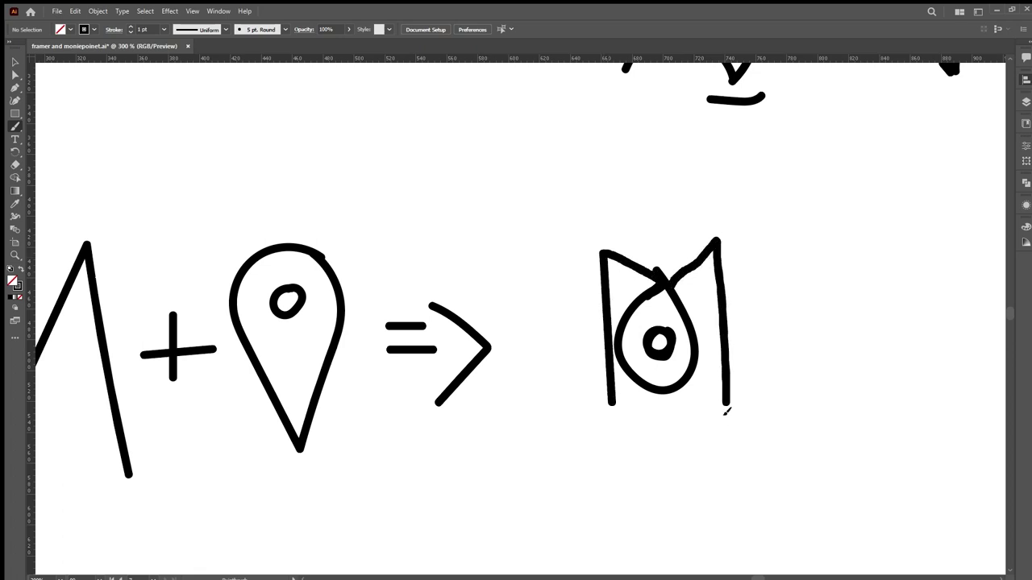
pyautogui.scroll(-2, 619, 349)
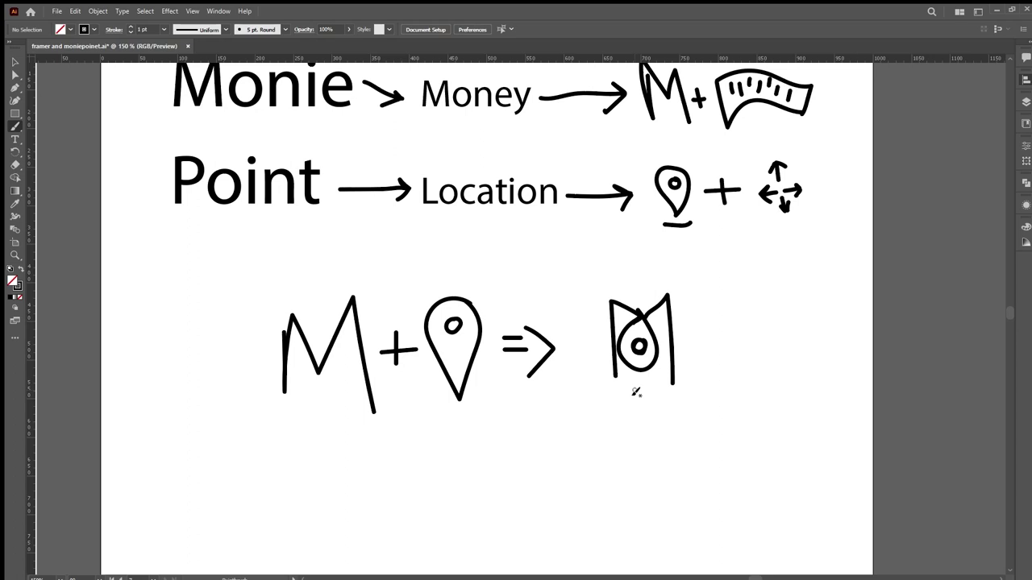
pyautogui.scroll(-1, 636, 392)
pyautogui.scroll(-2, 590, 432)
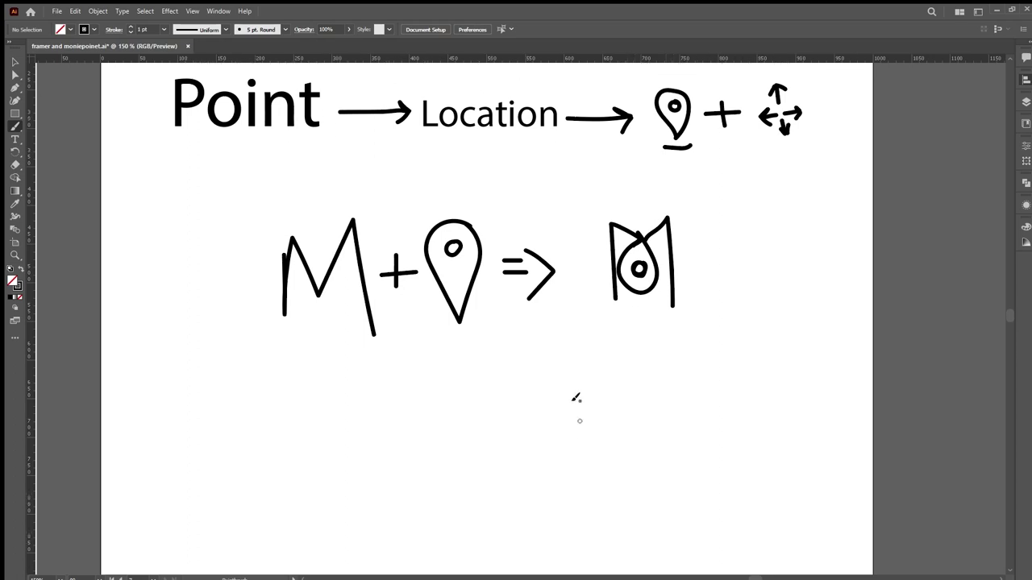
pyautogui.scroll(1, 570, 405)
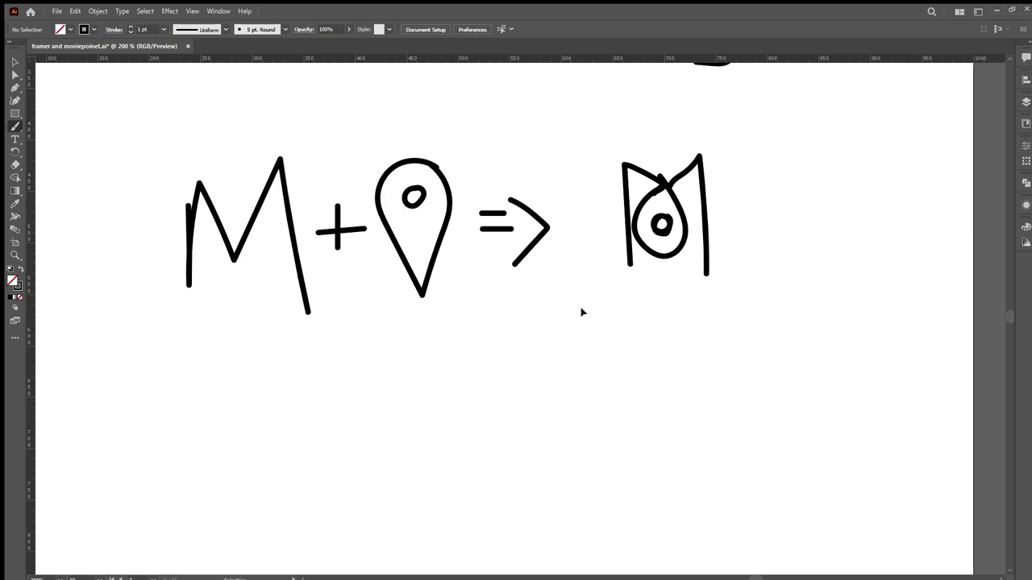
pyautogui.hscroll(2, 581, 308)
pyautogui.hscroll(1, 581, 311)
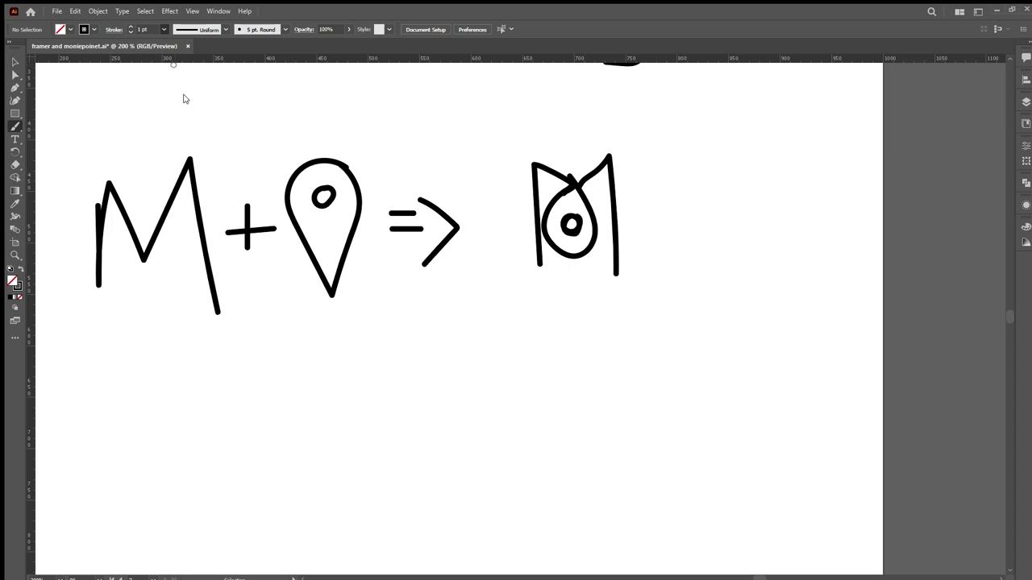
# - Set the brush stroke to 3 pt and draw a rounded M with a loop
pyautogui.press(']')
pyautogui.press(']')
pyautogui.scroll(-1, 428, 371)
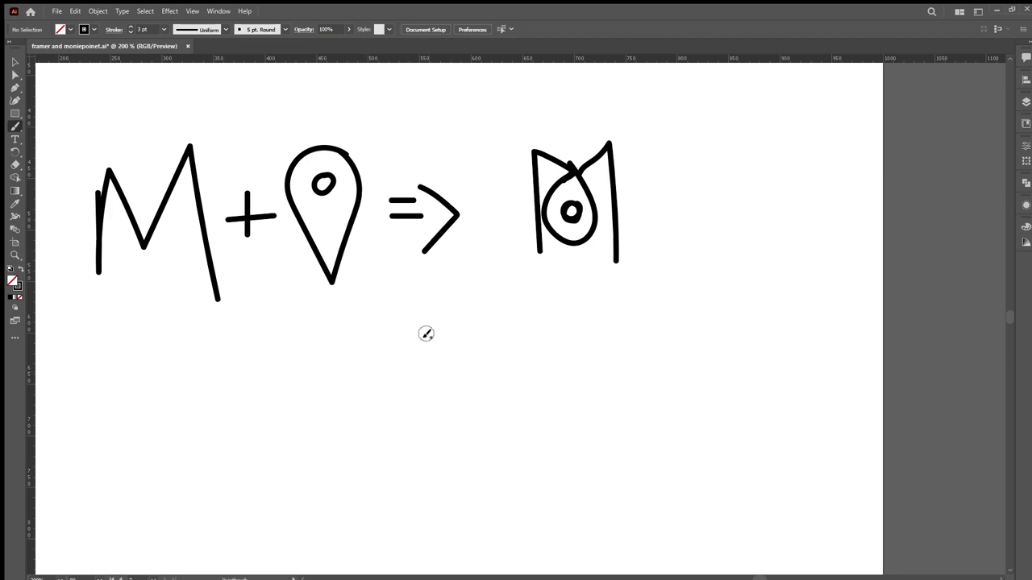
pyautogui.scroll(-3, 426, 333)
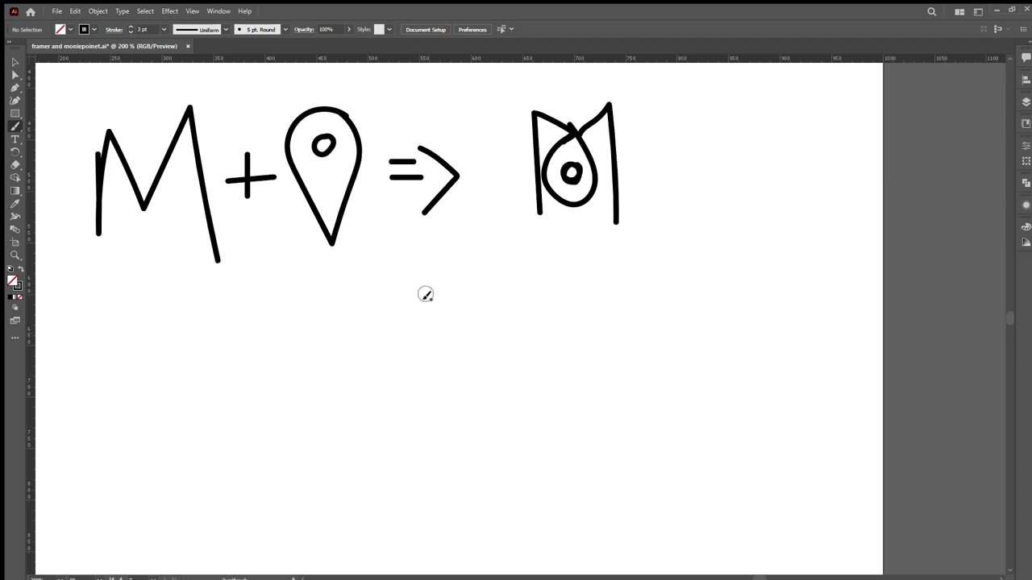
pyautogui.moveTo(434, 309)
pyautogui.mouseDown()
pyautogui.moveTo(486, 327)
pyautogui.moveTo(537, 372)
pyautogui.moveTo(542, 419)
pyautogui.moveTo(488, 442)
pyautogui.moveTo(466, 400)
pyautogui.moveTo(509, 331)
pyautogui.moveTo(574, 293)
pyautogui.moveTo(591, 372)
pyautogui.moveTo(568, 457)
pyautogui.mouseUp()
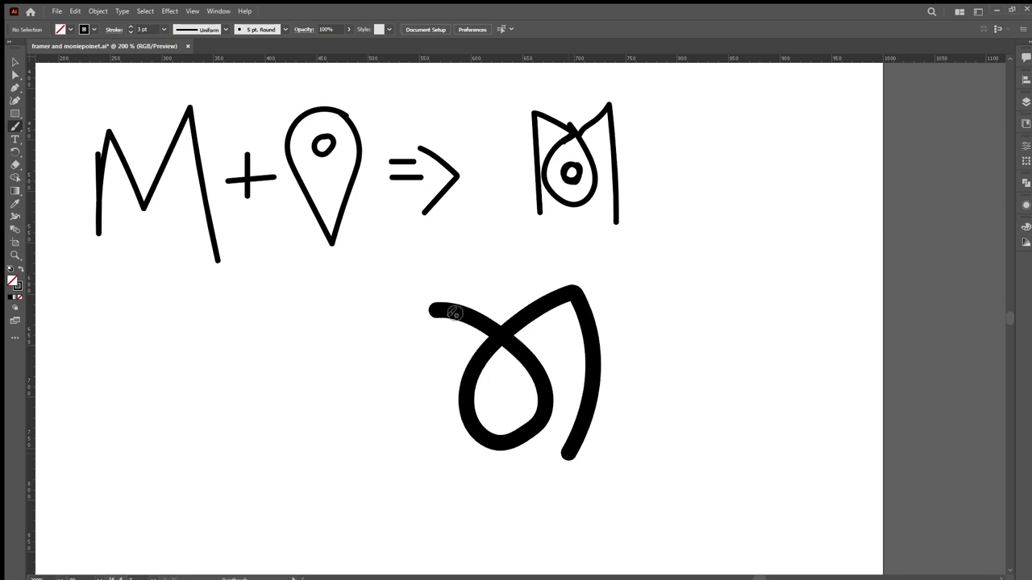
pyautogui.moveTo(435, 309)
pyautogui.mouseDown()
pyautogui.moveTo(420, 354)
pyautogui.moveTo(449, 458)
pyautogui.mouseUp()
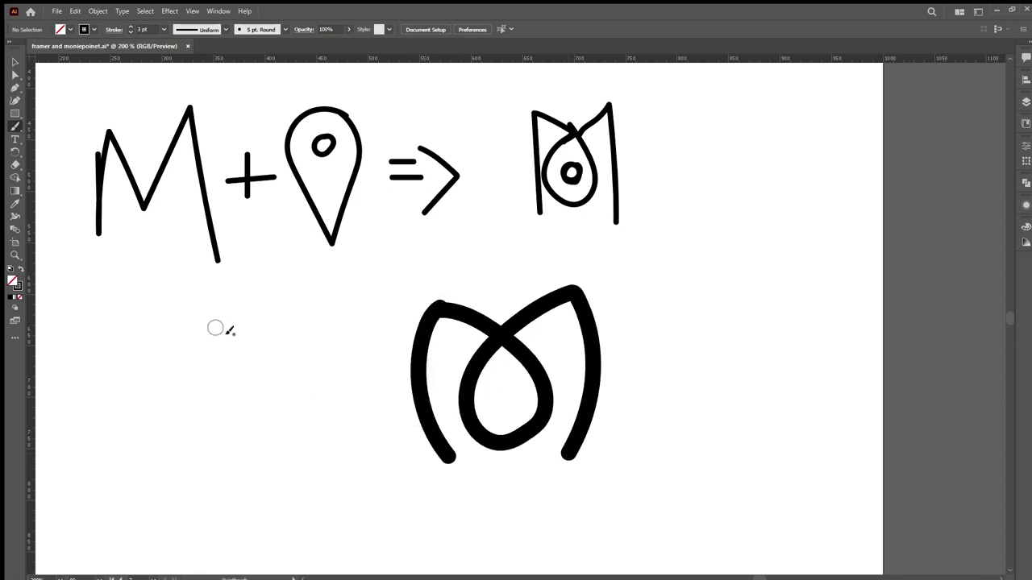
# - Draw a second, angular M with a loop and a peak stroke
pyautogui.moveTo(269, 331)
pyautogui.mouseDown()
pyautogui.moveTo(238, 375)
pyautogui.moveTo(235, 415)
pyautogui.moveTo(275, 440)
pyautogui.moveTo(294, 427)
pyautogui.moveTo(297, 372)
pyautogui.moveTo(250, 297)
pyautogui.moveTo(174, 427)
pyautogui.mouseUp()
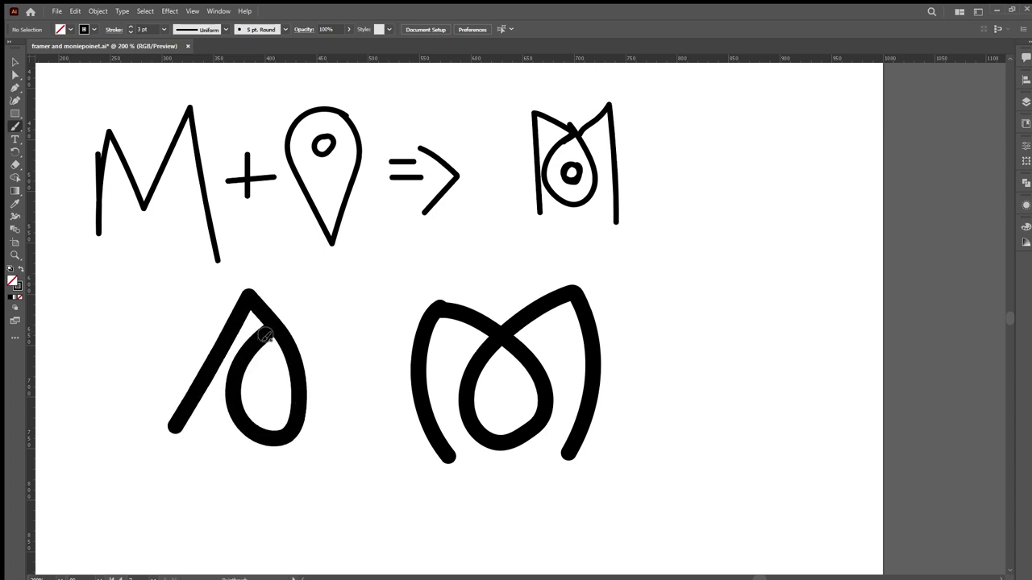
pyautogui.moveTo(265, 333)
pyautogui.mouseDown()
pyautogui.moveTo(309, 298)
pyautogui.moveTo(357, 472)
pyautogui.mouseUp()
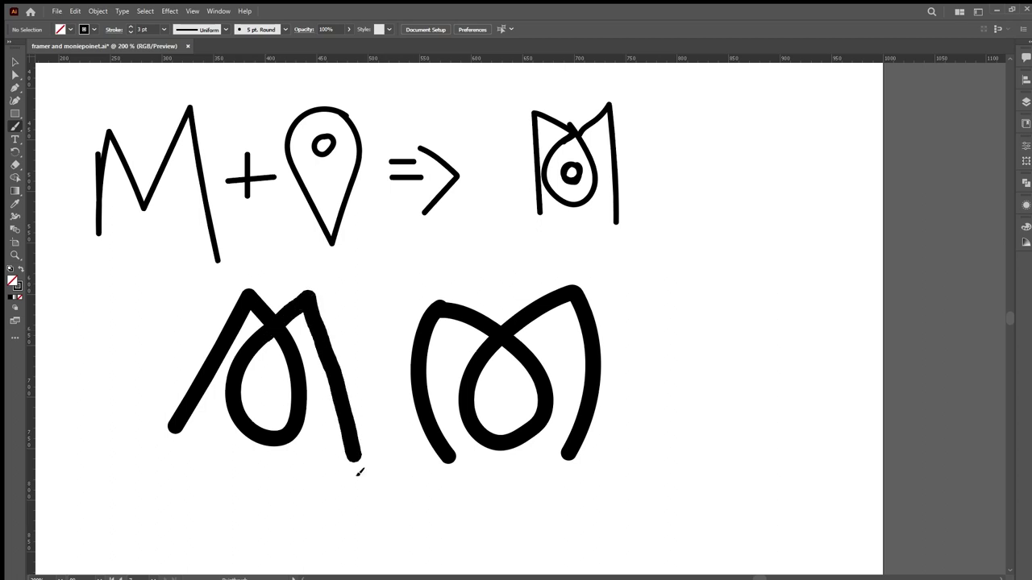
pyautogui.hotkey('ctrl', '-')
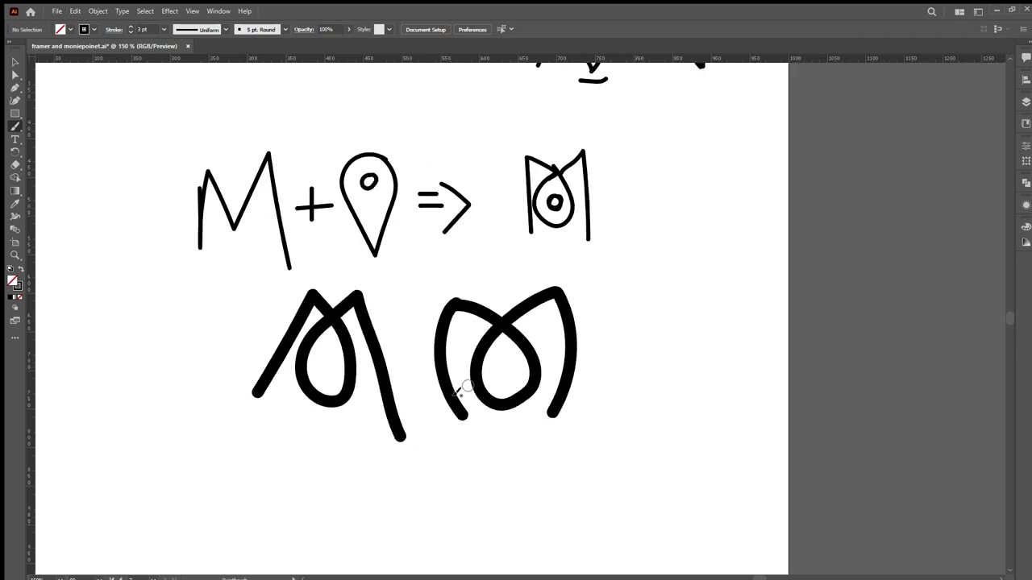
pyautogui.scroll(-1, 449, 352)
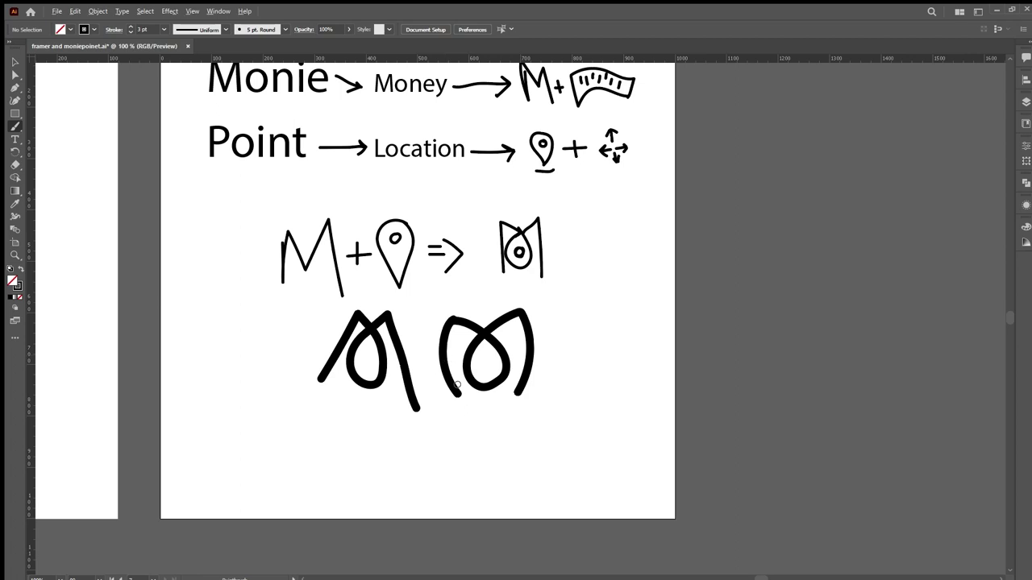
pyautogui.scroll(2, 448, 355)
# - Add a small eye dot inside the loops of both the rounded and angular M
pyautogui.moveTo(524, 331)
pyautogui.mouseDown()
pyautogui.moveTo(503, 324)
pyautogui.moveTo(502, 358)
pyautogui.moveTo(530, 345)
pyautogui.moveTo(520, 330)
pyautogui.mouseUp()
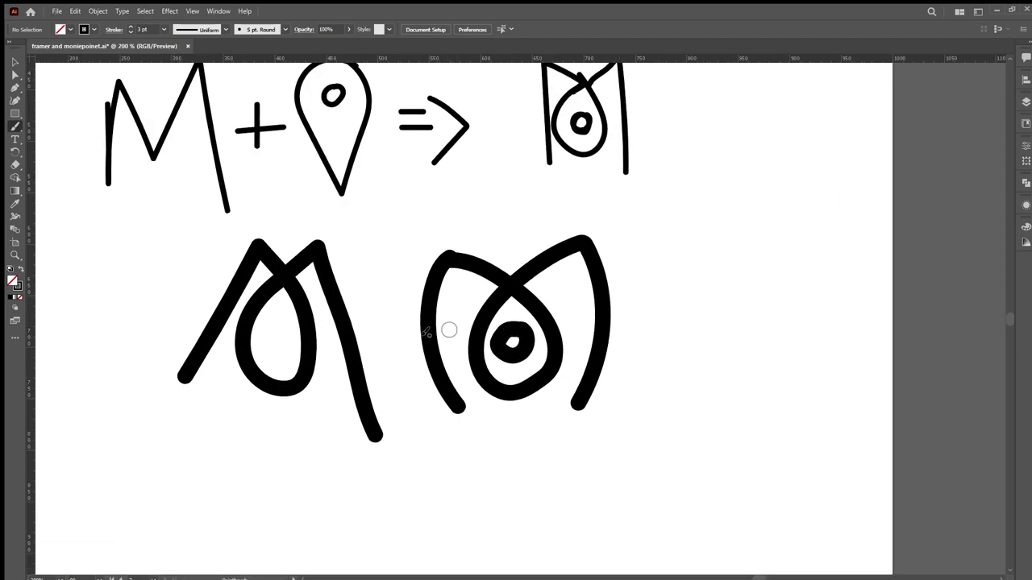
pyautogui.moveTo(278, 321)
pyautogui.mouseDown()
pyautogui.moveTo(275, 352)
pyautogui.moveTo(293, 343)
pyautogui.moveTo(274, 327)
pyautogui.mouseUp()
pyautogui.scroll(-3, 398, 338)
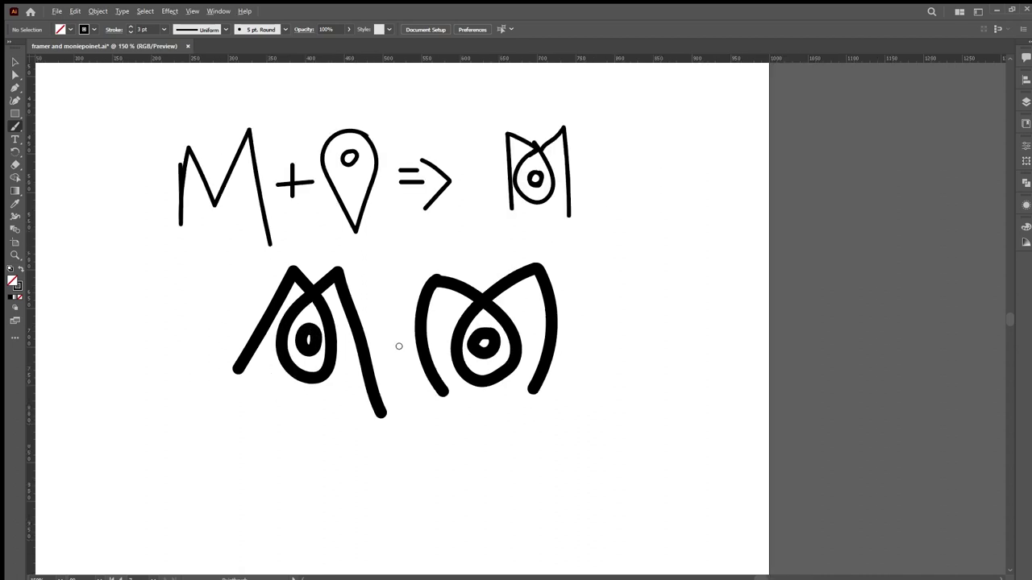
pyautogui.scroll(1, 473, 330)
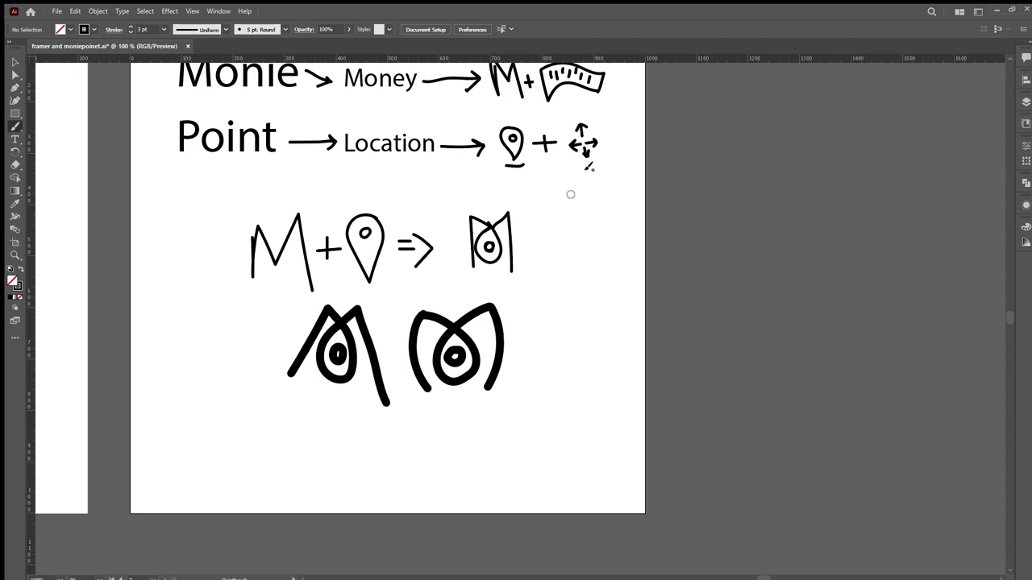
pyautogui.scroll(1, 258, 389)
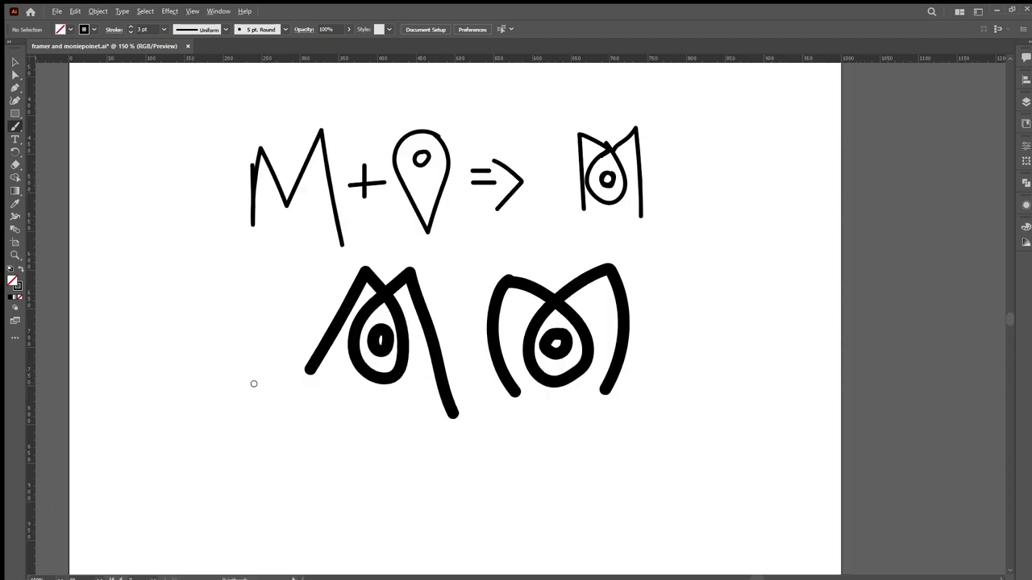
pyautogui.scroll(-4, 253, 383)
pyautogui.scroll(2, 253, 379)
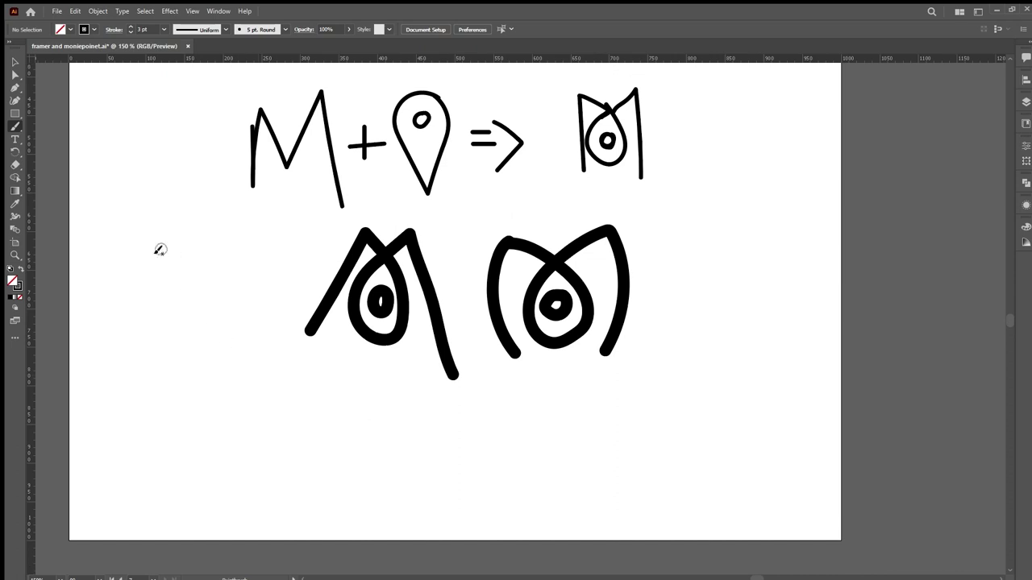
# - Draw a two-peaked mountain M with a pin shape inside it
pyautogui.moveTo(142, 237); pyautogui.dragTo(97, 351)
pyautogui.moveTo(143, 236)
pyautogui.mouseDown()
pyautogui.moveTo(181, 286)
pyautogui.moveTo(229, 229)
pyautogui.moveTo(277, 378)
pyautogui.moveTo(89, 372)
pyautogui.mouseUp()
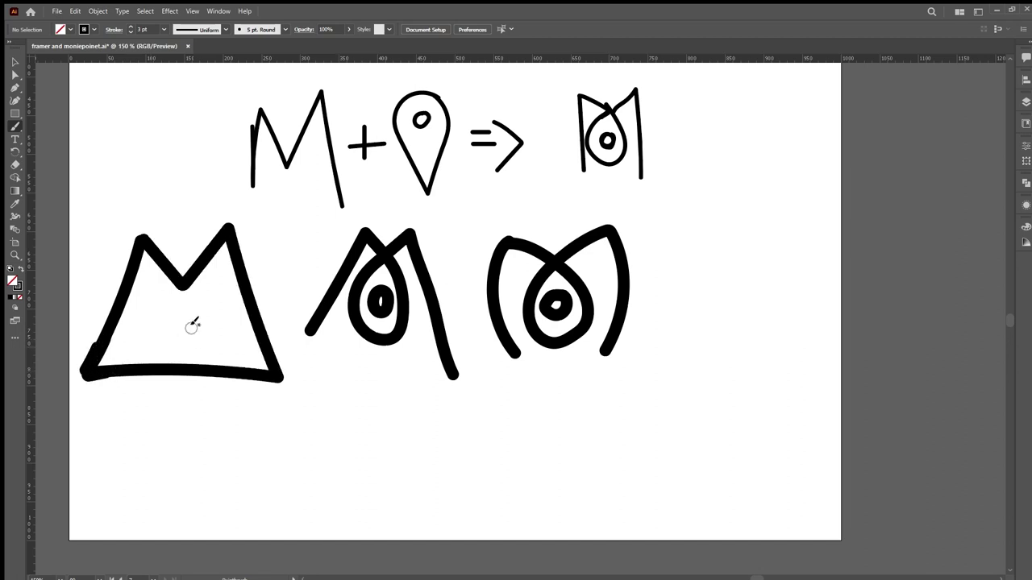
pyautogui.scroll(-1, 388, 320)
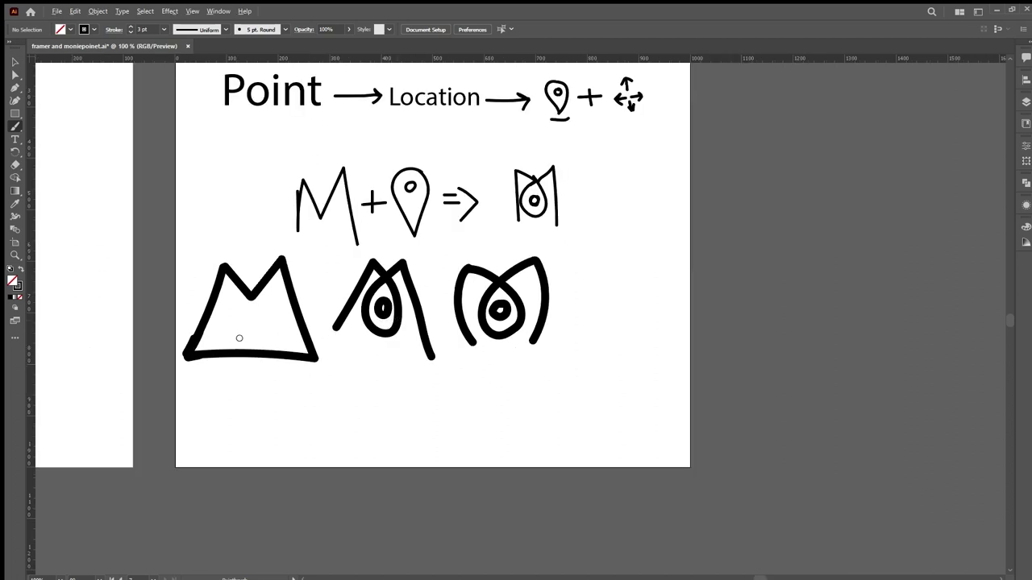
pyautogui.scroll(2, 239, 338)
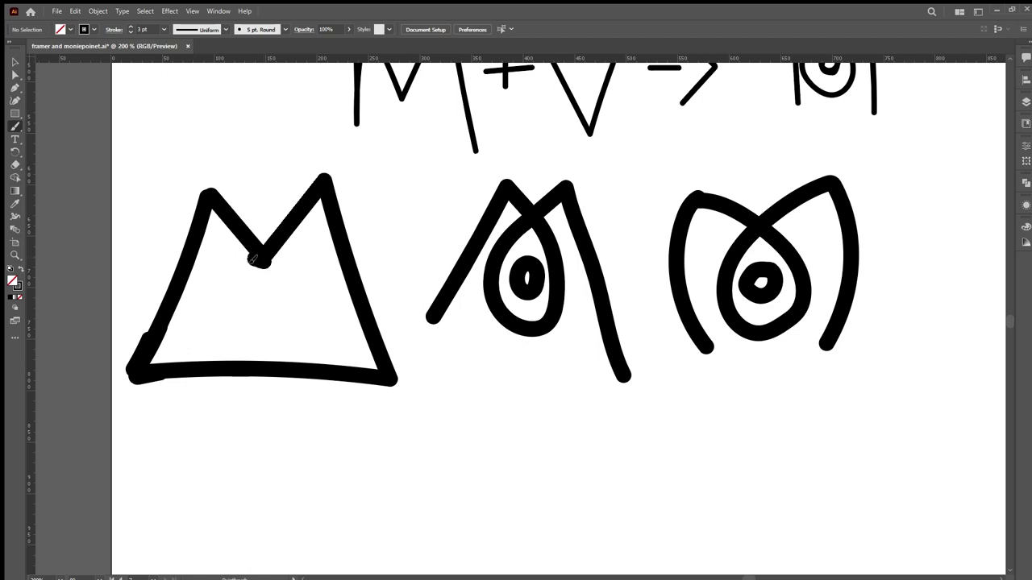
pyautogui.moveTo(253, 259)
pyautogui.mouseDown()
pyautogui.moveTo(230, 264)
pyautogui.moveTo(231, 303)
pyautogui.moveTo(257, 341)
pyautogui.moveTo(277, 328)
pyautogui.moveTo(279, 261)
pyautogui.moveTo(251, 259)
pyautogui.moveTo(258, 282)
pyautogui.mouseUp()
pyautogui.scroll(-3, 300, 345)
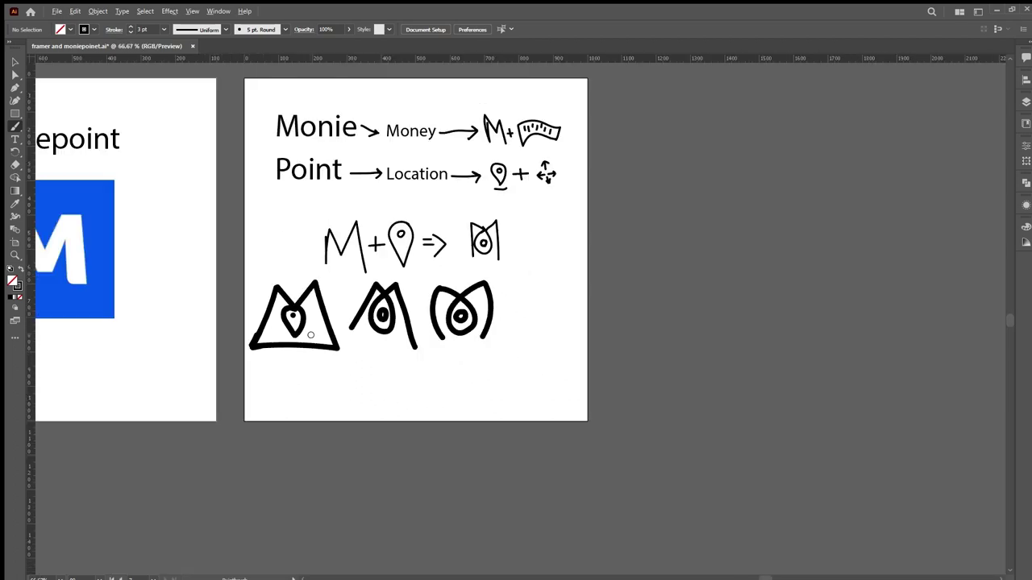
pyautogui.scroll(1, 396, 339)
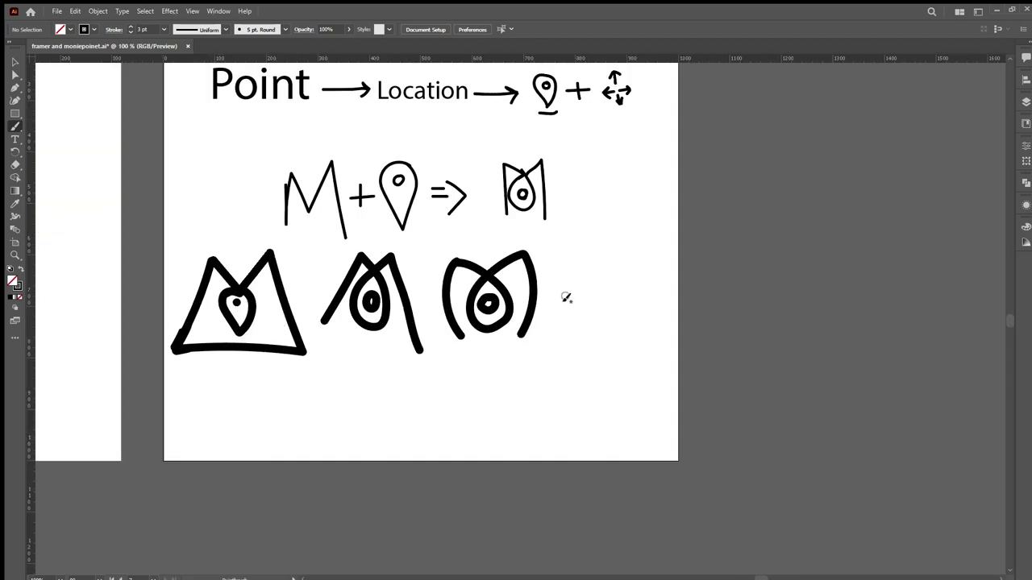
pyautogui.scroll(1, 575, 286)
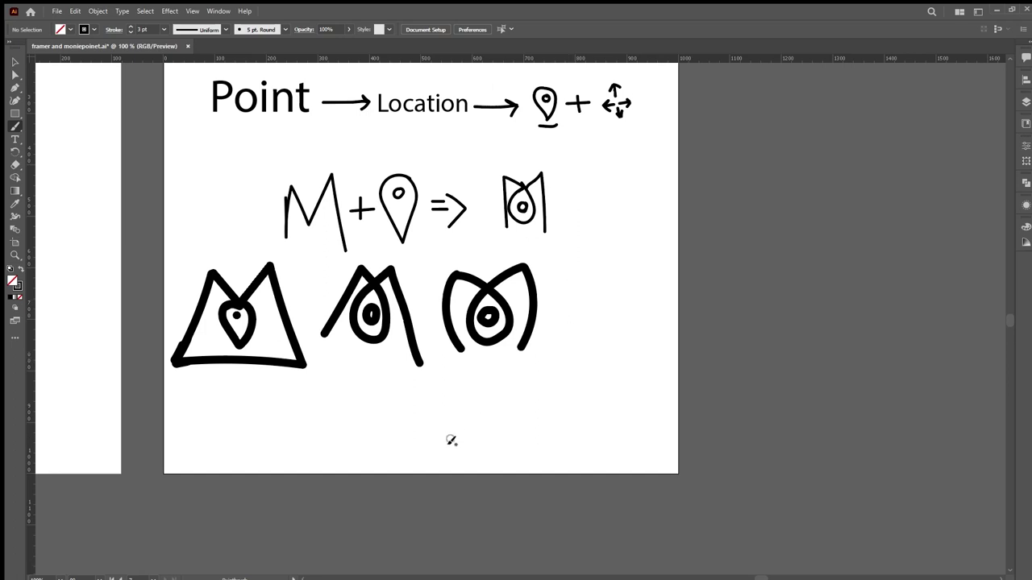
# - Draw another mountain M below the rounded M with a downward arrow from its middle vertex
pyautogui.moveTo(450, 440)
pyautogui.mouseDown()
pyautogui.moveTo(477, 362)
pyautogui.moveTo(513, 408)
pyautogui.moveTo(534, 355)
pyautogui.moveTo(592, 456)
pyautogui.moveTo(439, 458)
pyautogui.moveTo(450, 431)
pyautogui.mouseUp()
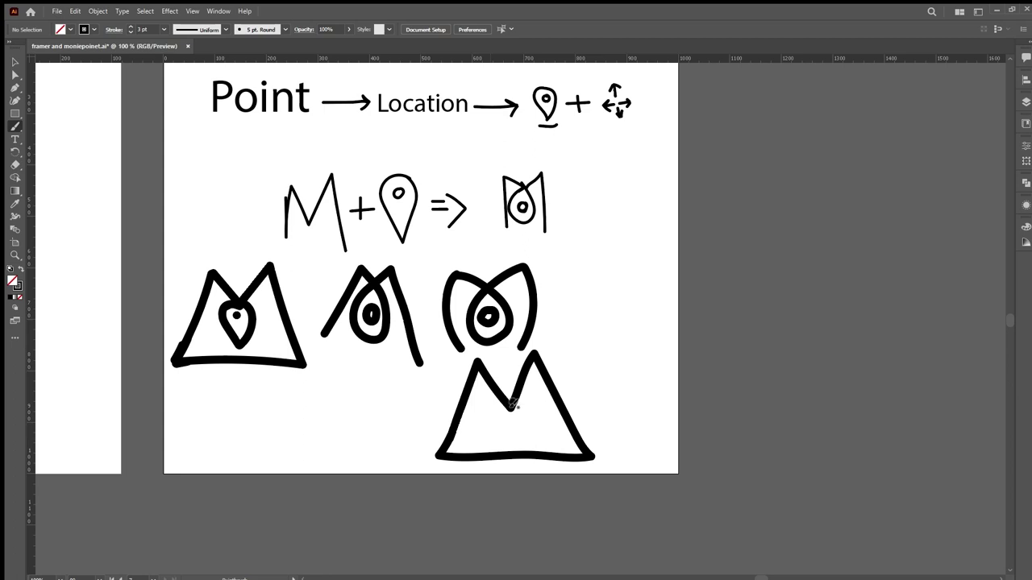
pyautogui.moveTo(513, 403); pyautogui.dragTo(498, 434)
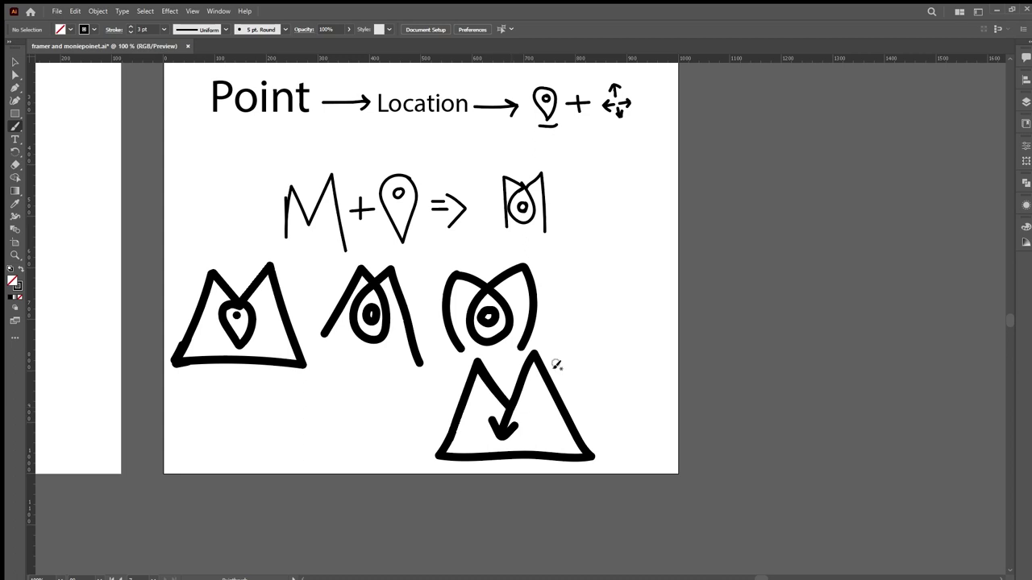
pyautogui.scroll(2, 509, 423)
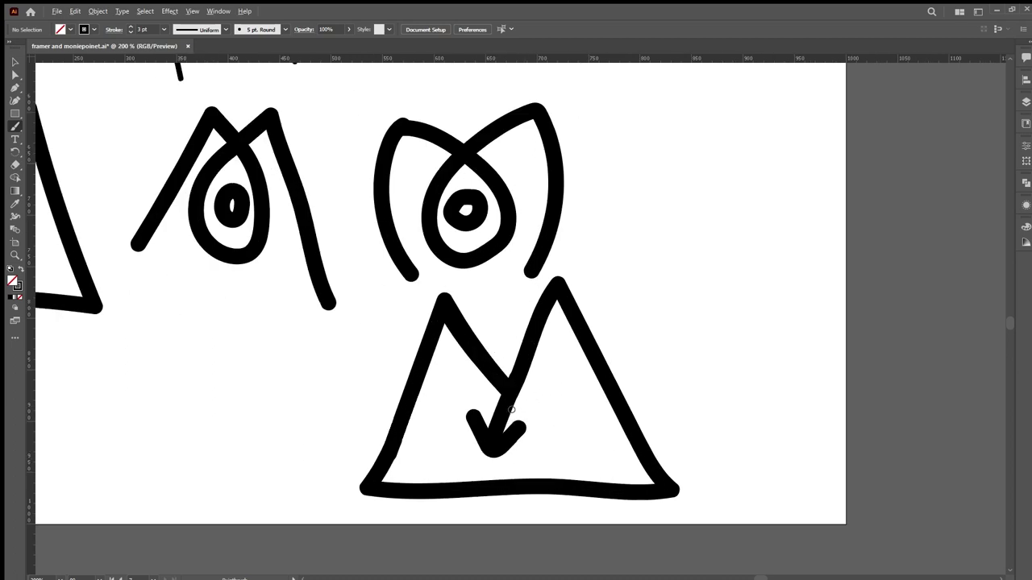
pyautogui.scroll(-2, 513, 405)
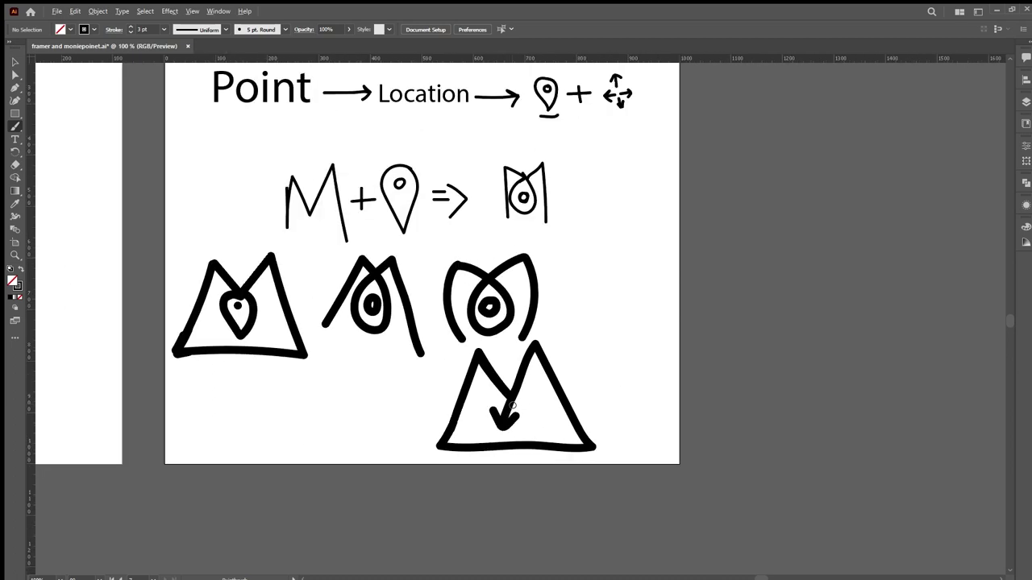
# - Scale all the logo sketches down, move them, and give them a 1 pt stroke
pyautogui.press('v')
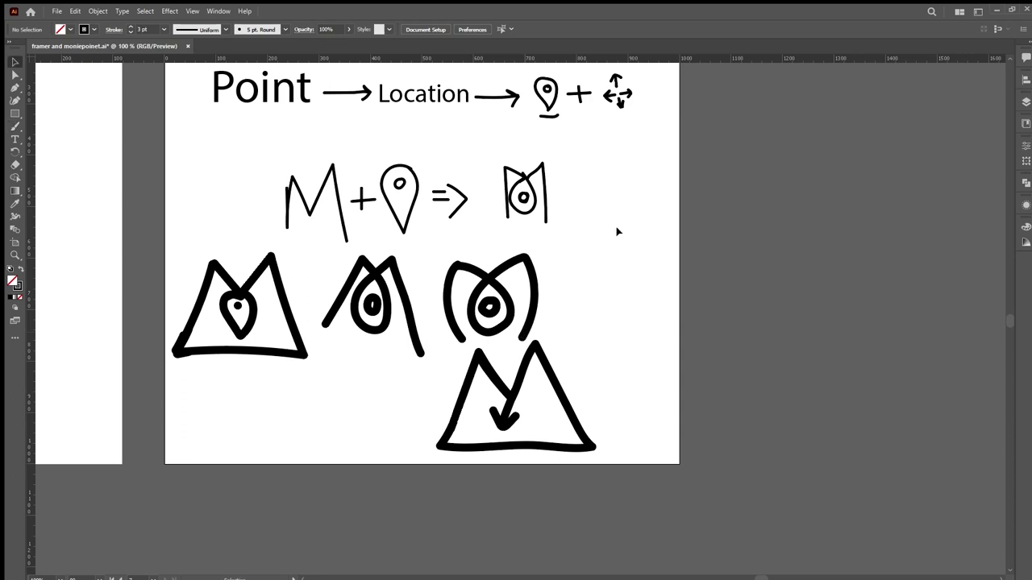
pyautogui.moveTo(711, 154)
pyautogui.mouseDown()
pyautogui.moveTo(410, 421)
pyautogui.moveTo(376, 437)
pyautogui.moveTo(218, 461)
pyautogui.moveTo(164, 486)
pyautogui.mouseUp()
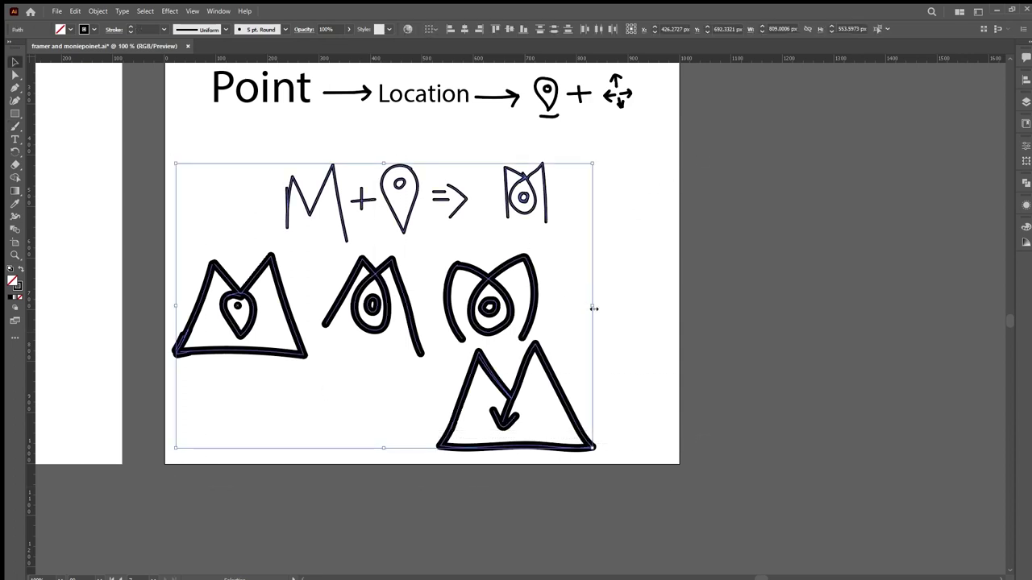
pyautogui.moveTo(594, 308); pyautogui.dragTo(461, 323)
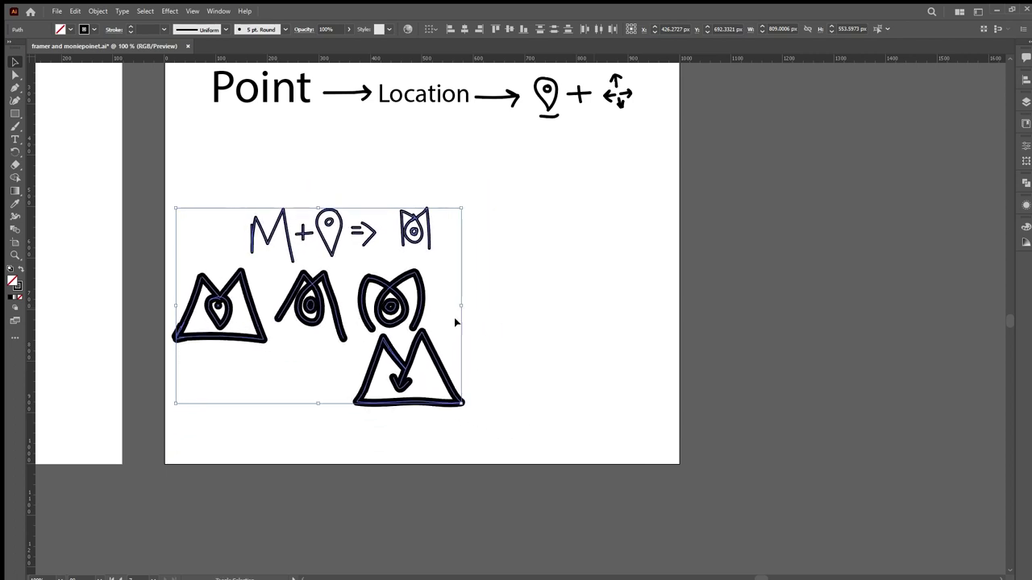
pyautogui.moveTo(390, 289); pyautogui.dragTo(422, 236)
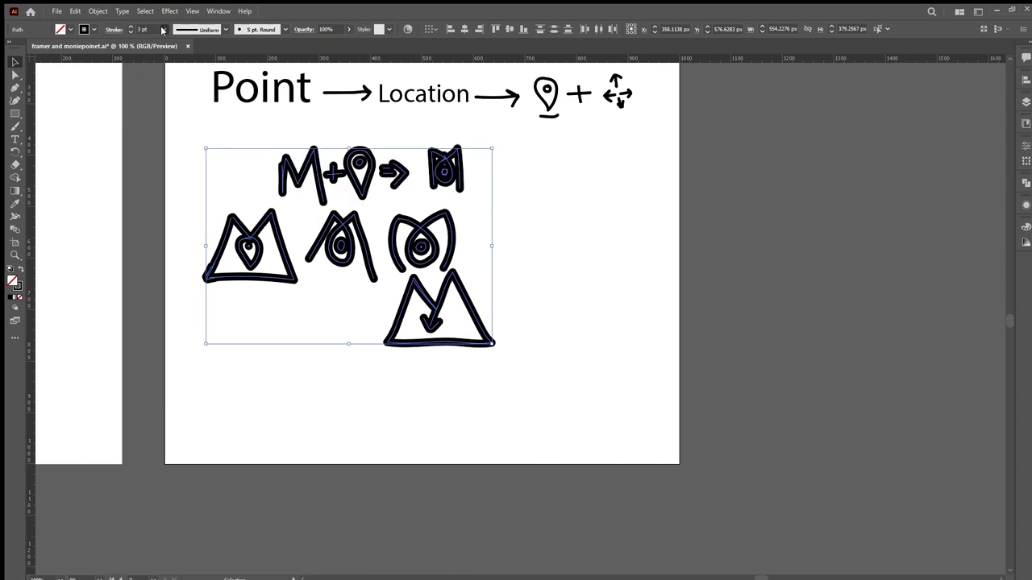
pyautogui.write('1')
pyautogui.press('Return')
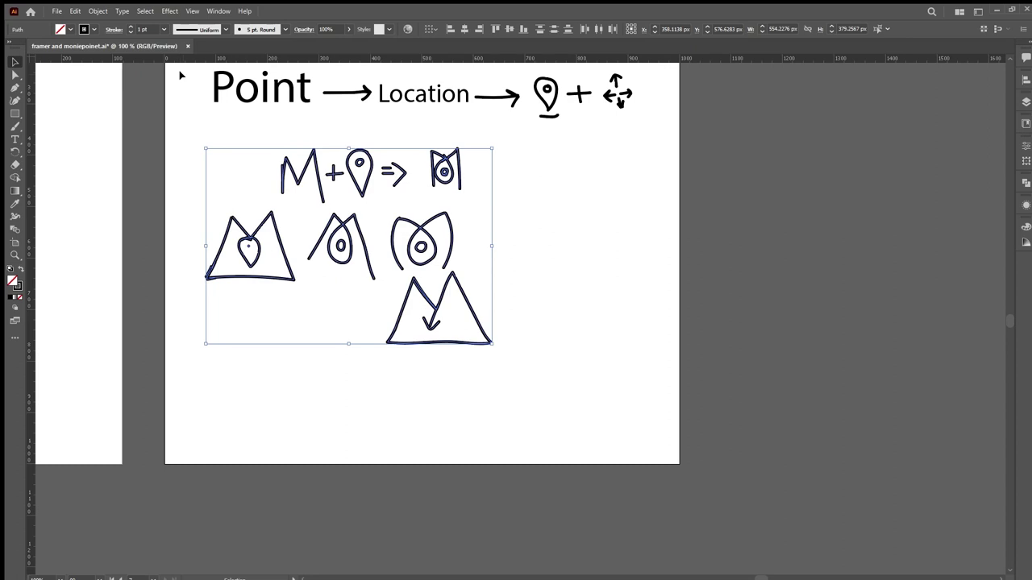
pyautogui.click(533, 282)
# - Shrink the sketch group further to about 423 × 289 px
pyautogui.moveTo(521, 152); pyautogui.dragTo(340, 332)
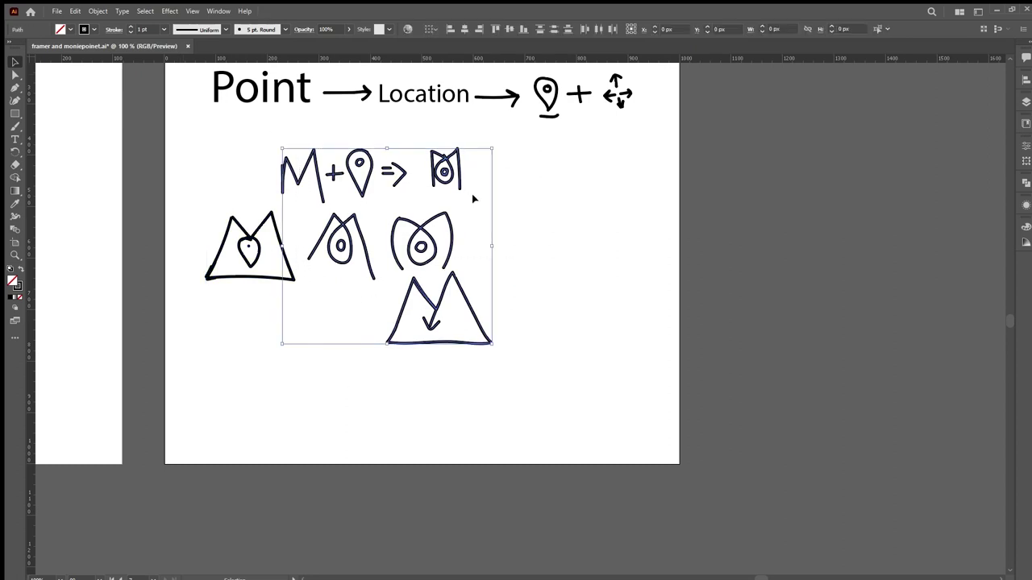
pyautogui.moveTo(522, 137)
pyautogui.mouseDown()
pyautogui.moveTo(208, 398)
pyautogui.moveTo(198, 387)
pyautogui.mouseUp()
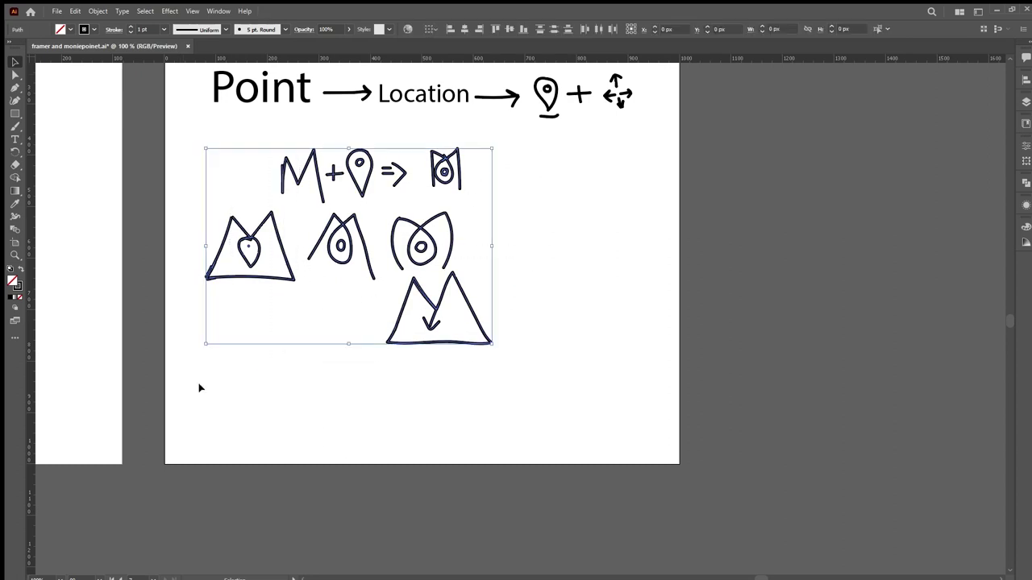
pyautogui.moveTo(493, 244)
pyautogui.mouseDown()
pyautogui.moveTo(425, 244)
pyautogui.moveTo(353, 225)
pyautogui.mouseUp()
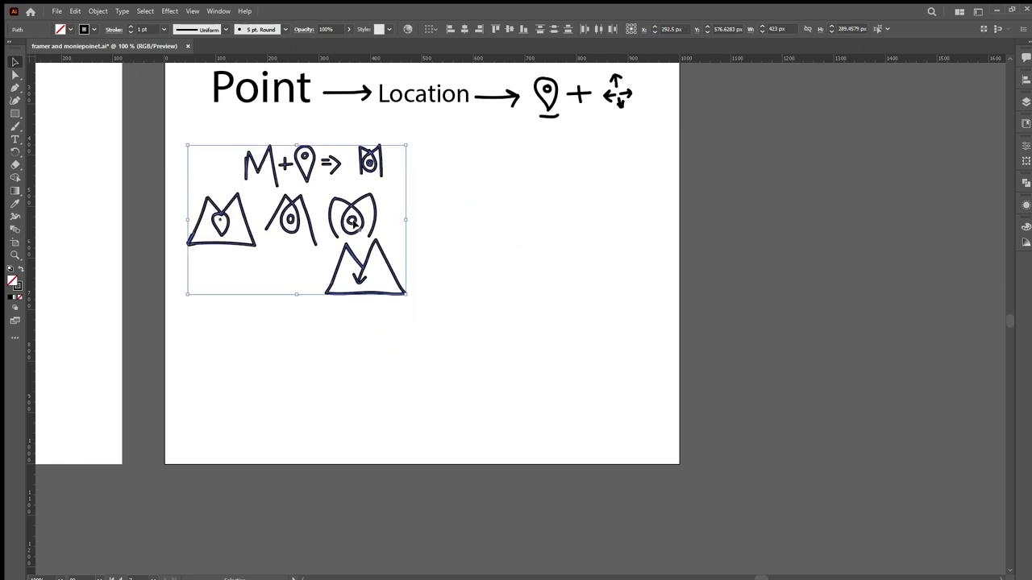
pyautogui.click(432, 235)
pyautogui.scroll(1, 473, 175)
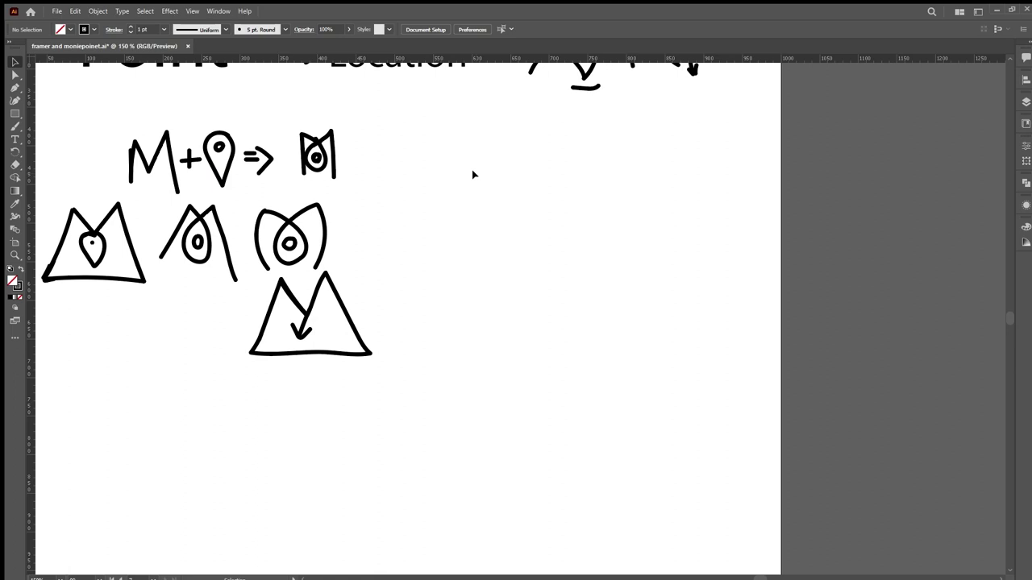
pyautogui.hscroll(-2, 474, 239)
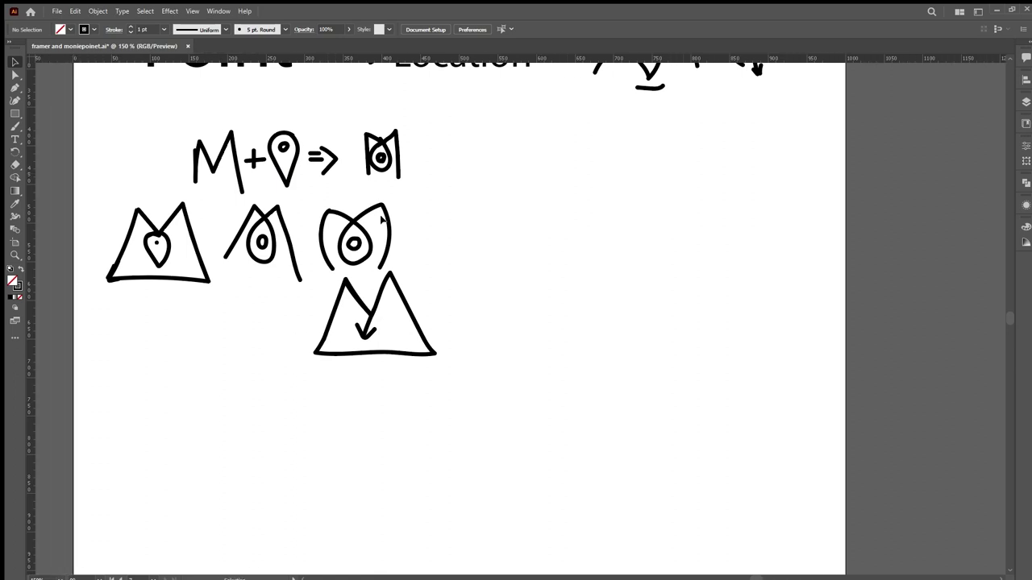
# - Brush the outline of a large M with a 3 pt Paintbrush beside the sketches
pyautogui.press('b')
pyautogui.press(']')
pyautogui.press(']')
pyautogui.moveTo(529, 307)
pyautogui.mouseDown()
pyautogui.moveTo(548, 221)
pyautogui.moveTo(594, 271)
pyautogui.moveTo(625, 210)
pyautogui.moveTo(679, 351)
pyautogui.moveTo(519, 347)
pyautogui.moveTo(530, 307)
pyautogui.mouseUp()
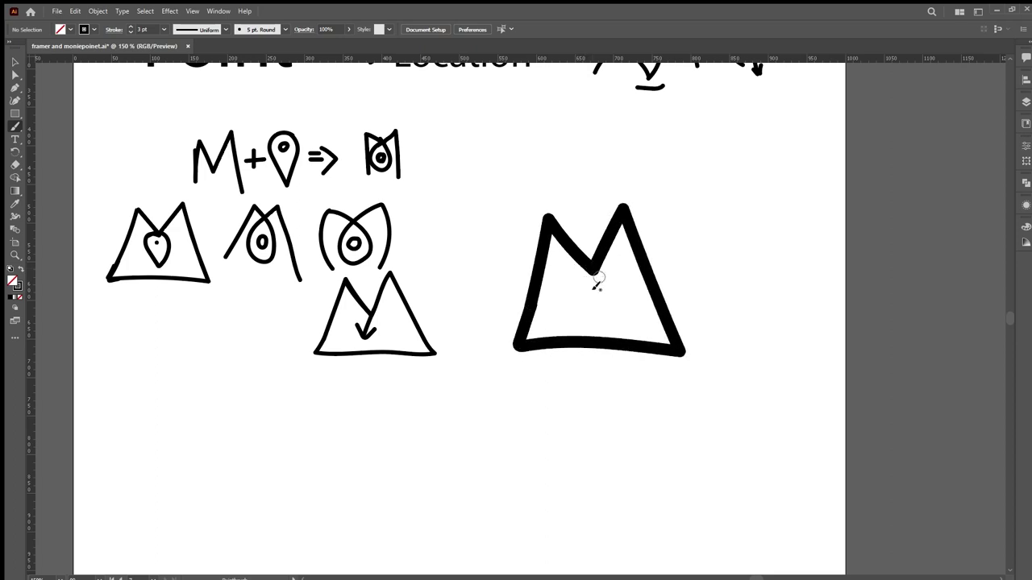
pyautogui.scroll(1, 591, 298)
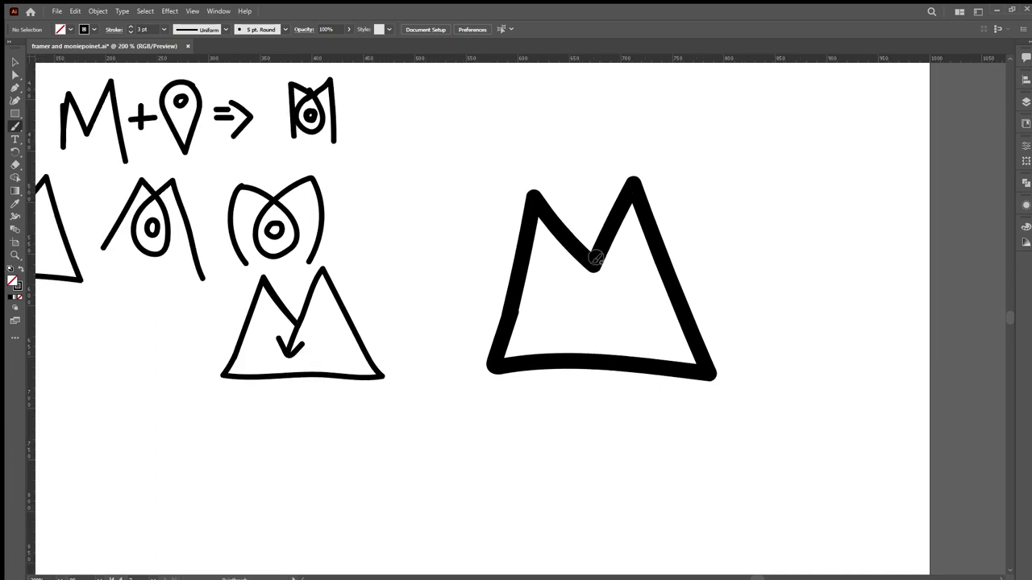
# - Add two crossing downward diagonal arrows with arrowheads inside the big M
pyautogui.moveTo(596, 256); pyautogui.dragTo(549, 330)
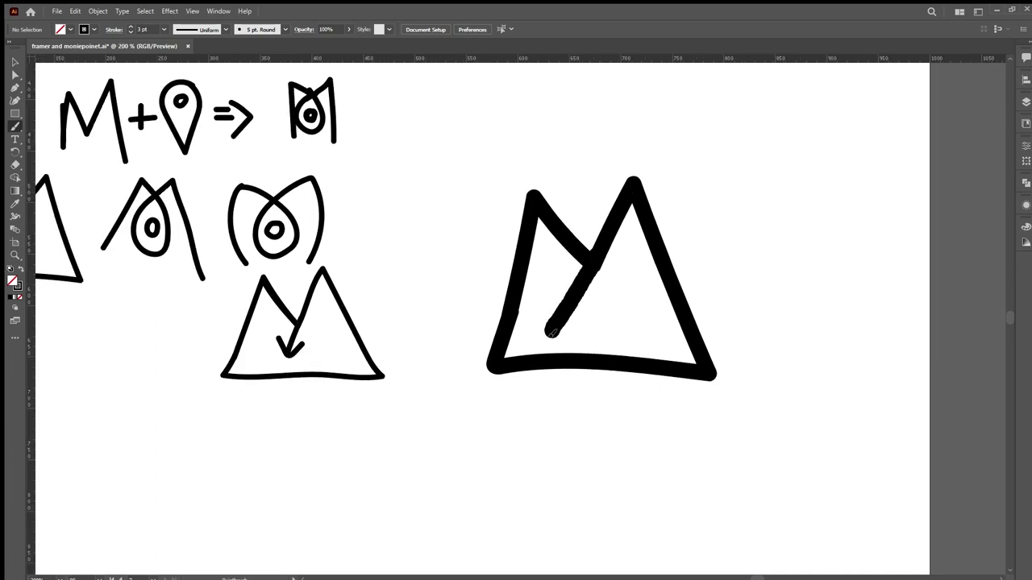
pyautogui.moveTo(574, 251)
pyautogui.mouseDown()
pyautogui.moveTo(652, 330)
pyautogui.moveTo(650, 292)
pyautogui.mouseUp()
pyautogui.moveTo(549, 333); pyautogui.dragTo(538, 298)
pyautogui.moveTo(551, 337); pyautogui.dragTo(592, 321)
pyautogui.moveTo(650, 333); pyautogui.dragTo(640, 328)
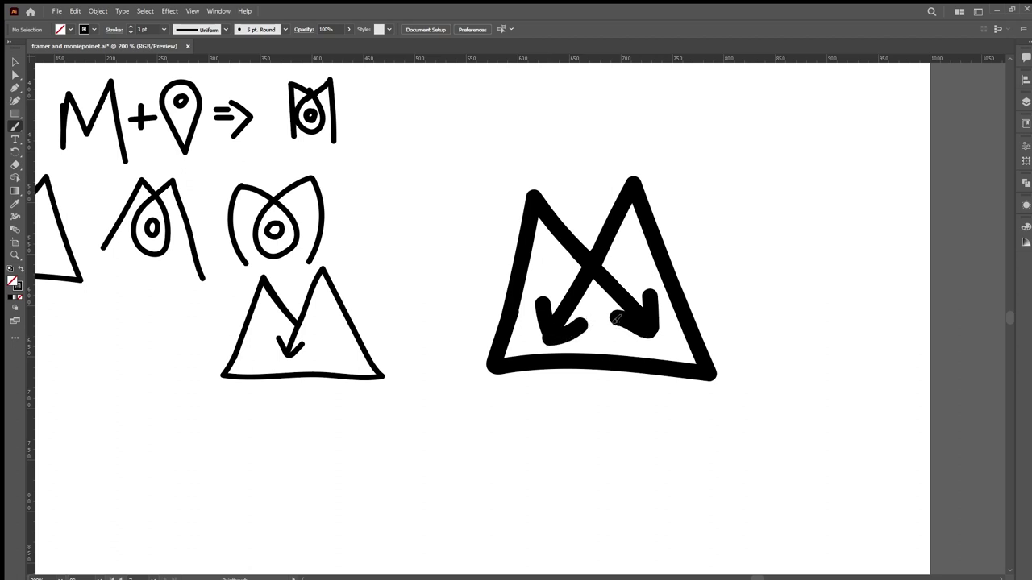
pyautogui.scroll(-3, 564, 235)
pyautogui.scroll(1, 563, 235)
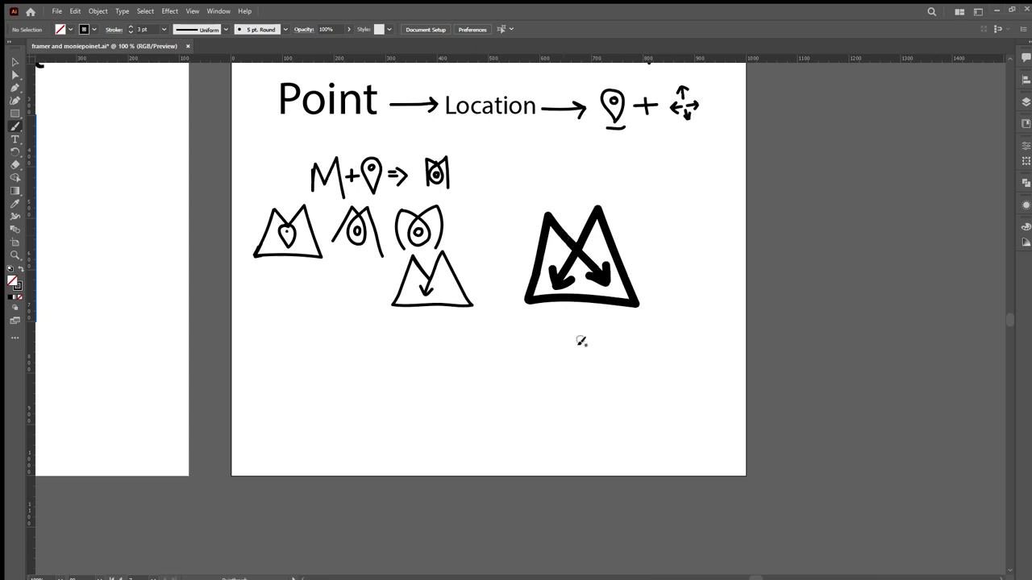
pyautogui.keyDown('alt'); pyautogui.scroll(1, 580, 341); pyautogui.keyUp('alt')
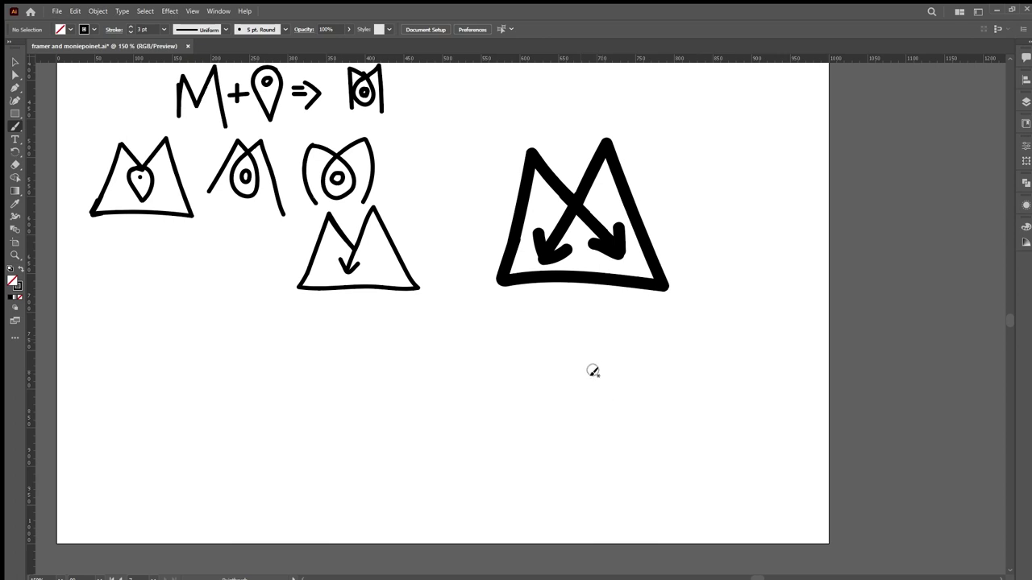
# - Brush a looped drop-shaped M below the arrow M
pyautogui.moveTo(583, 373)
pyautogui.mouseDown()
pyautogui.moveTo(557, 416)
pyautogui.moveTo(560, 436)
pyautogui.moveTo(583, 456)
pyautogui.moveTo(618, 454)
pyautogui.moveTo(596, 386)
pyautogui.moveTo(566, 350)
pyautogui.moveTo(519, 408)
pyautogui.moveTo(522, 451)
pyautogui.moveTo(552, 476)
pyautogui.mouseUp()
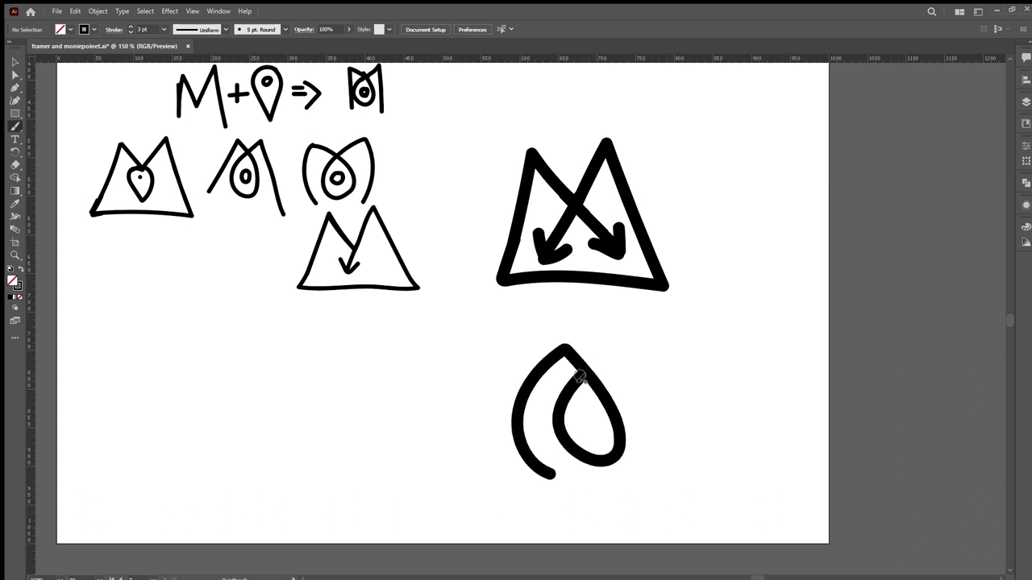
pyautogui.moveTo(579, 378)
pyautogui.mouseDown()
pyautogui.moveTo(609, 344)
pyautogui.moveTo(632, 365)
pyautogui.moveTo(651, 413)
pyautogui.moveTo(639, 478)
pyautogui.mouseUp()
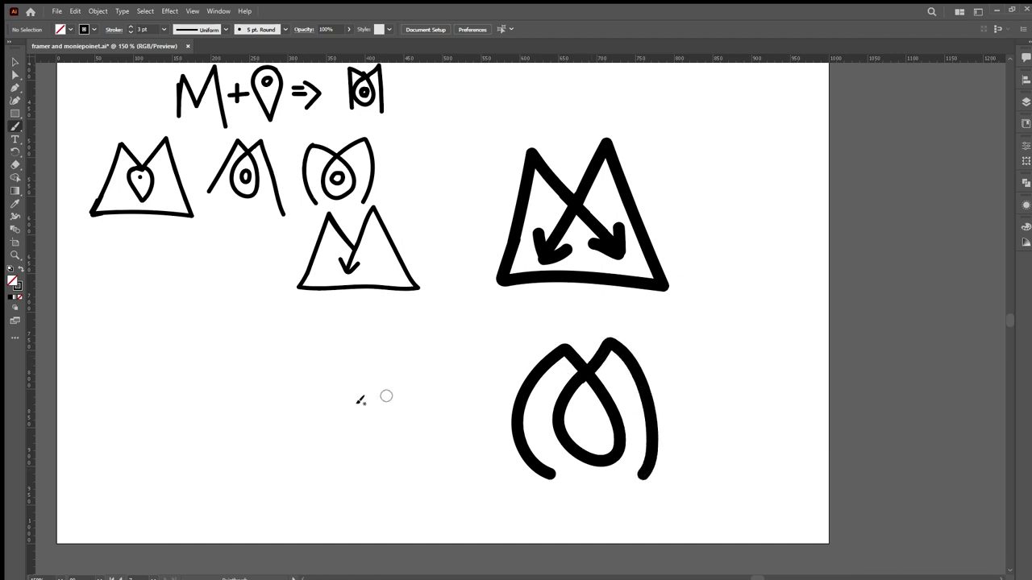
pyautogui.scroll(-2, 330, 374)
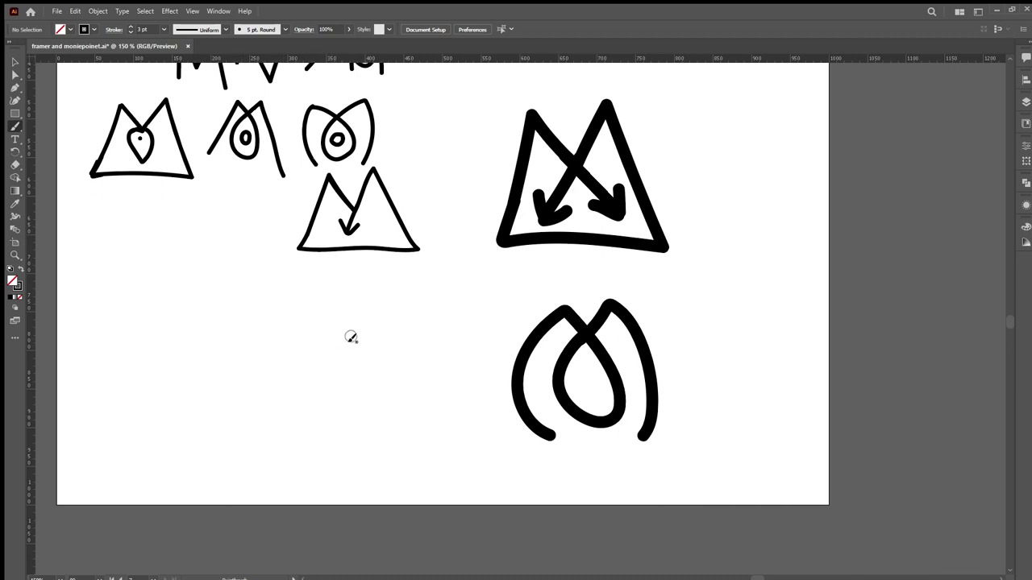
# - Draw a nested flame drop with an oval centre to the left of the looped M
pyautogui.moveTo(352, 335)
pyautogui.mouseDown()
pyautogui.moveTo(313, 389)
pyautogui.moveTo(314, 427)
pyautogui.moveTo(355, 437)
pyautogui.moveTo(369, 425)
pyautogui.moveTo(373, 382)
pyautogui.moveTo(332, 313)
pyautogui.moveTo(279, 389)
pyautogui.moveTo(277, 426)
pyautogui.moveTo(295, 455)
pyautogui.moveTo(321, 465)
pyautogui.moveTo(376, 460)
pyautogui.moveTo(406, 420)
pyautogui.moveTo(384, 303)
pyautogui.moveTo(341, 343)
pyautogui.mouseUp()
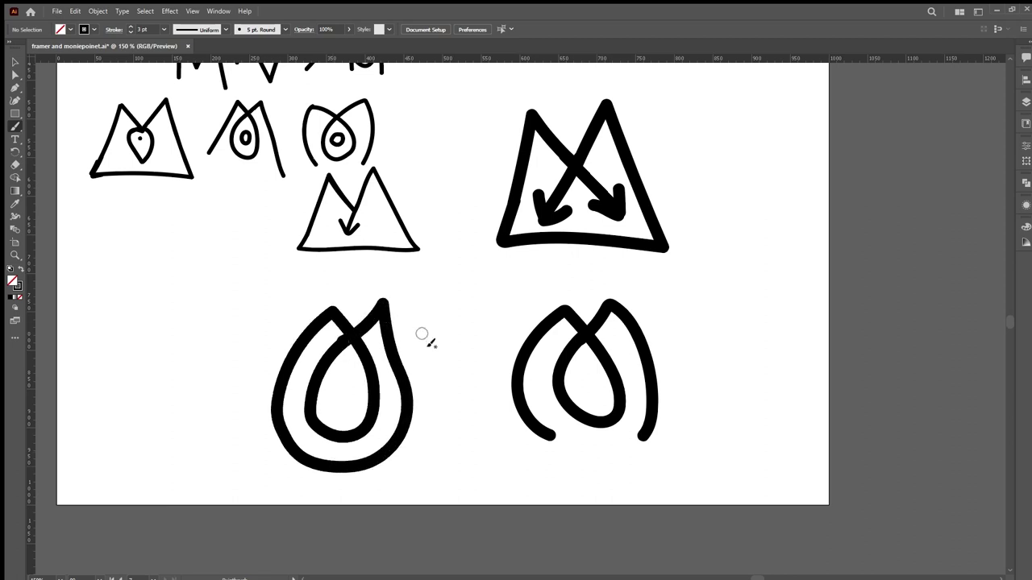
pyautogui.moveTo(341, 391)
pyautogui.mouseDown()
pyautogui.moveTo(334, 382)
pyautogui.moveTo(329, 406)
pyautogui.moveTo(345, 411)
pyautogui.moveTo(346, 384)
pyautogui.mouseUp()
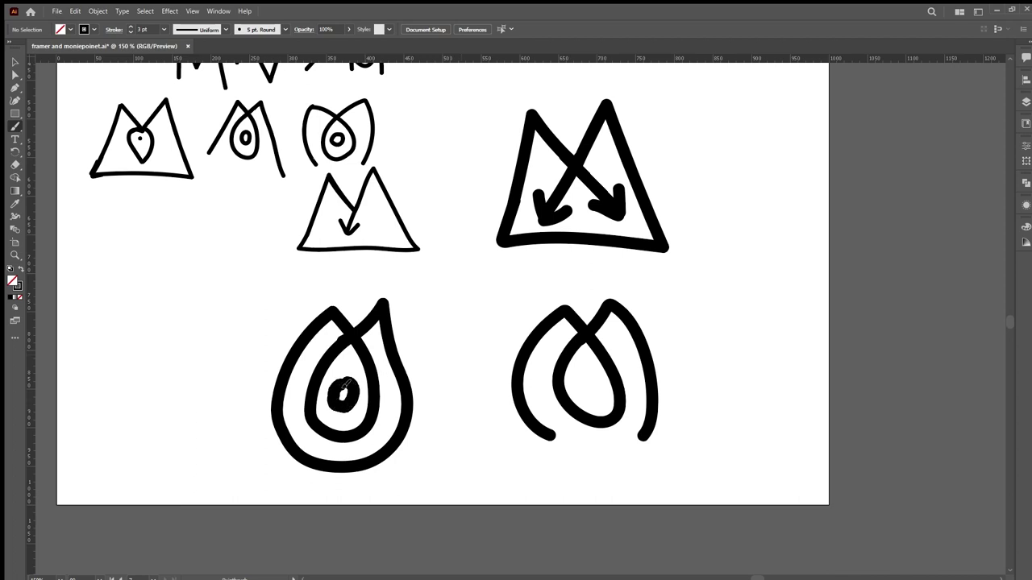
pyautogui.scroll(-2, 444, 315)
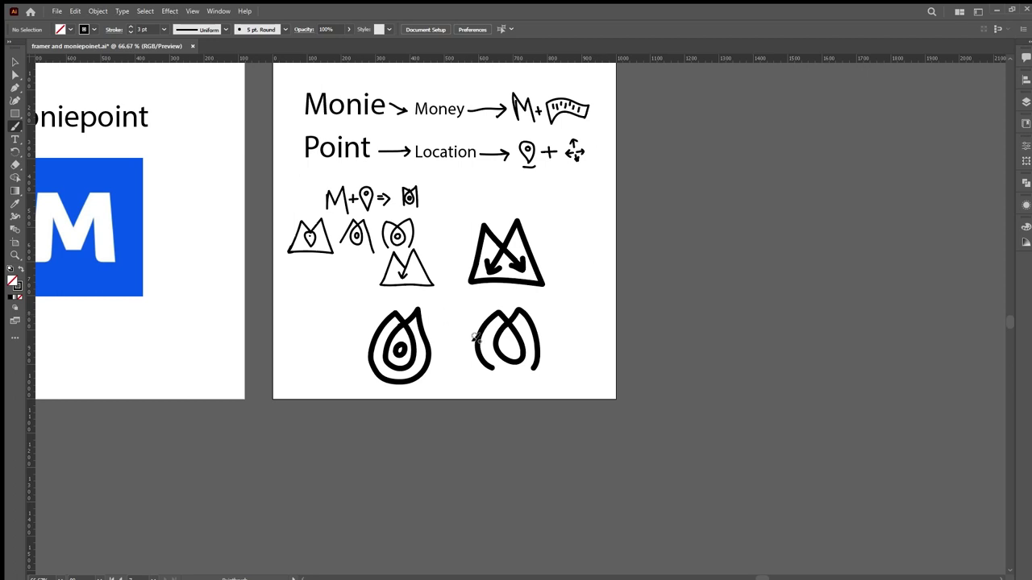
pyautogui.scroll(1, 466, 327)
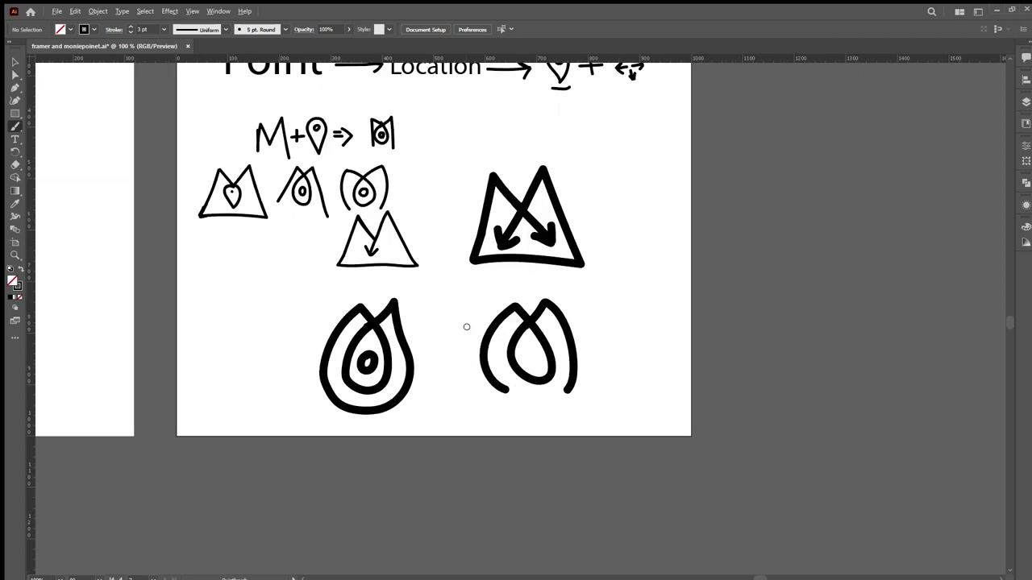
pyautogui.press('v')
# - Move the small sketches up and left as a group
pyautogui.moveTo(427, 103)
pyautogui.mouseDown()
pyautogui.moveTo(391, 193)
pyautogui.moveTo(196, 295)
pyautogui.moveTo(184, 281)
pyautogui.mouseUp()
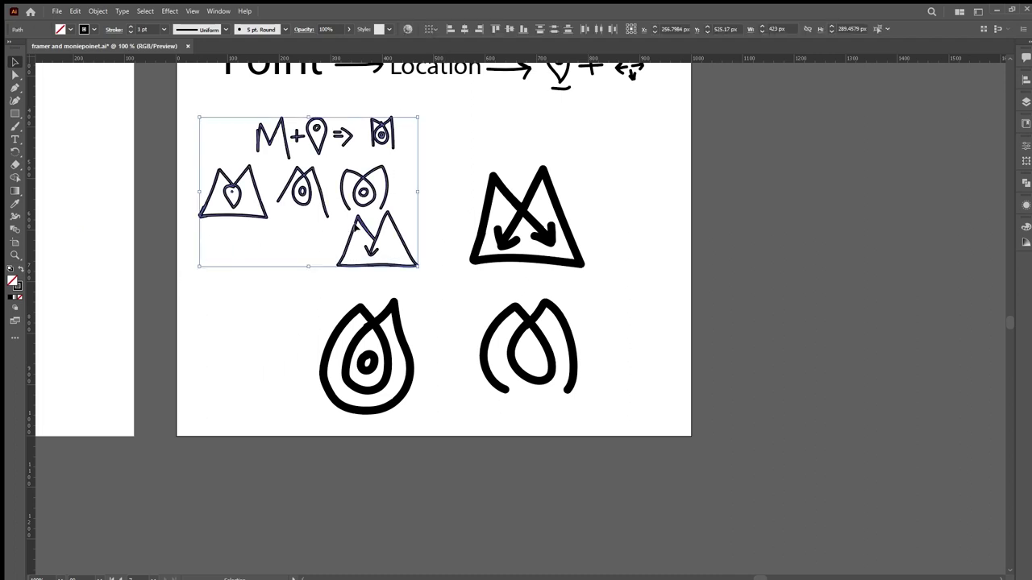
pyautogui.moveTo(357, 225); pyautogui.dragTo(351, 200)
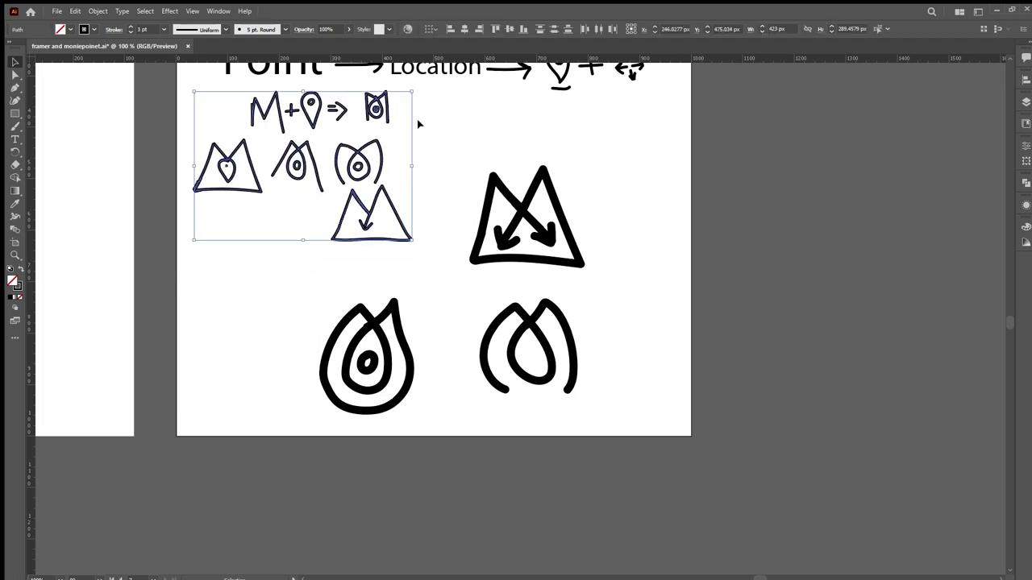
pyautogui.click(439, 116)
pyautogui.moveTo(401, 86)
pyautogui.mouseDown()
pyautogui.moveTo(355, 114)
pyautogui.moveTo(244, 134)
pyautogui.moveTo(269, 114)
pyautogui.moveTo(260, 112)
pyautogui.mouseUp()
pyautogui.click(279, 260)
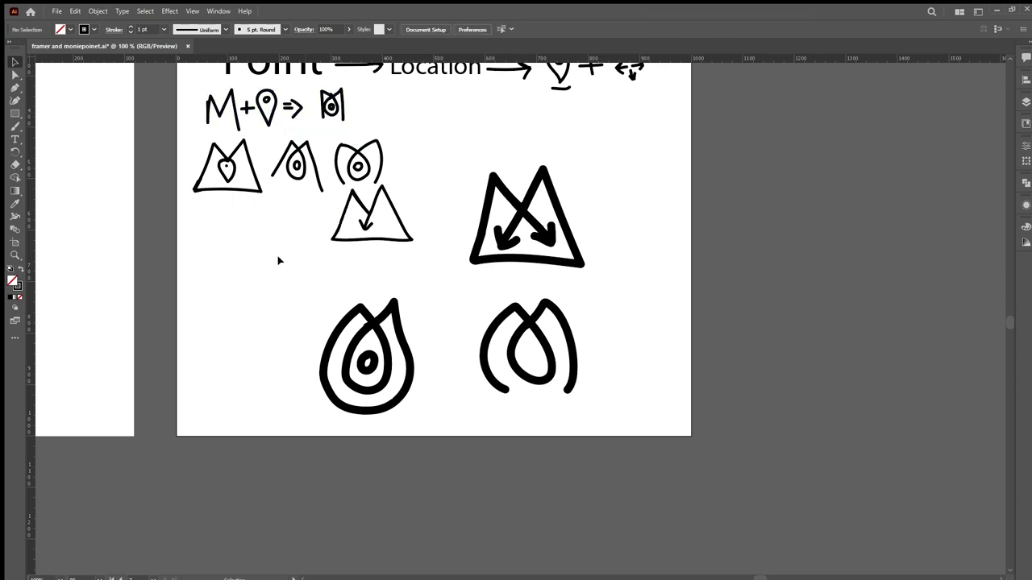
# - Place the small arrow M below the row and nudge the three small M sketches down
pyautogui.click(349, 240)
pyautogui.moveTo(368, 213); pyautogui.dragTo(225, 245)
pyautogui.click(417, 207)
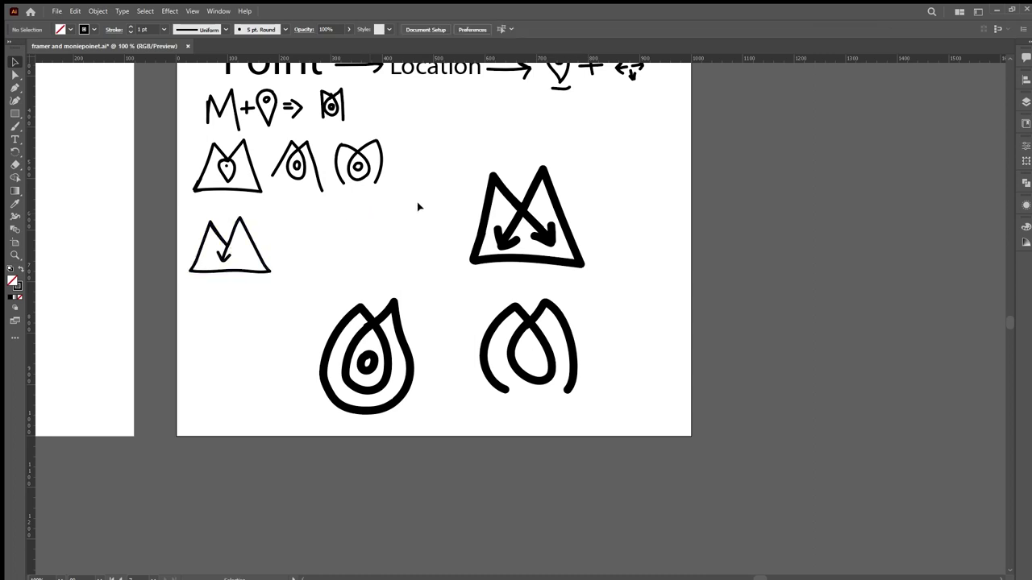
pyautogui.moveTo(419, 206); pyautogui.dragTo(192, 133)
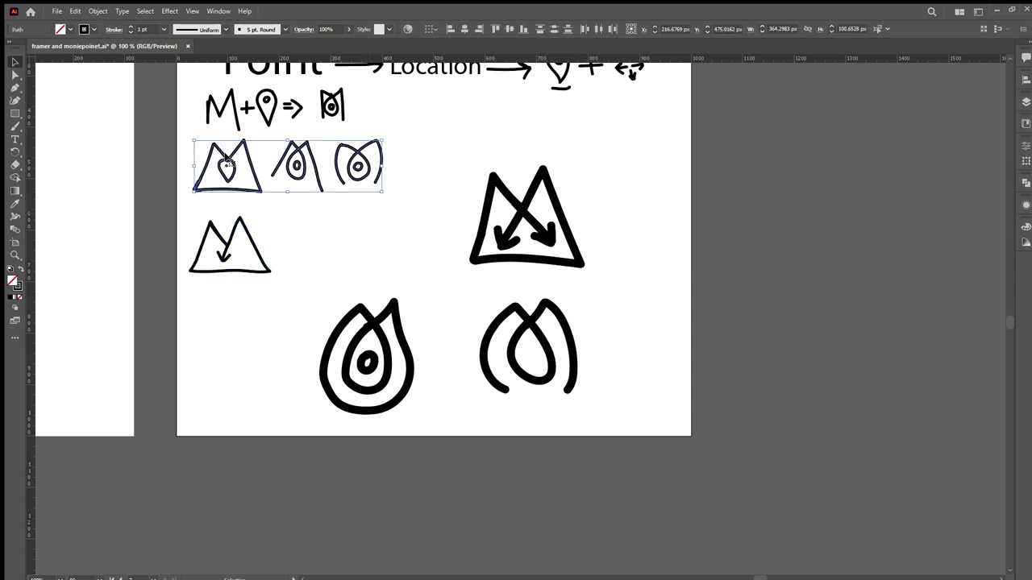
pyautogui.moveTo(228, 164); pyautogui.dragTo(230, 172)
pyautogui.click(339, 245)
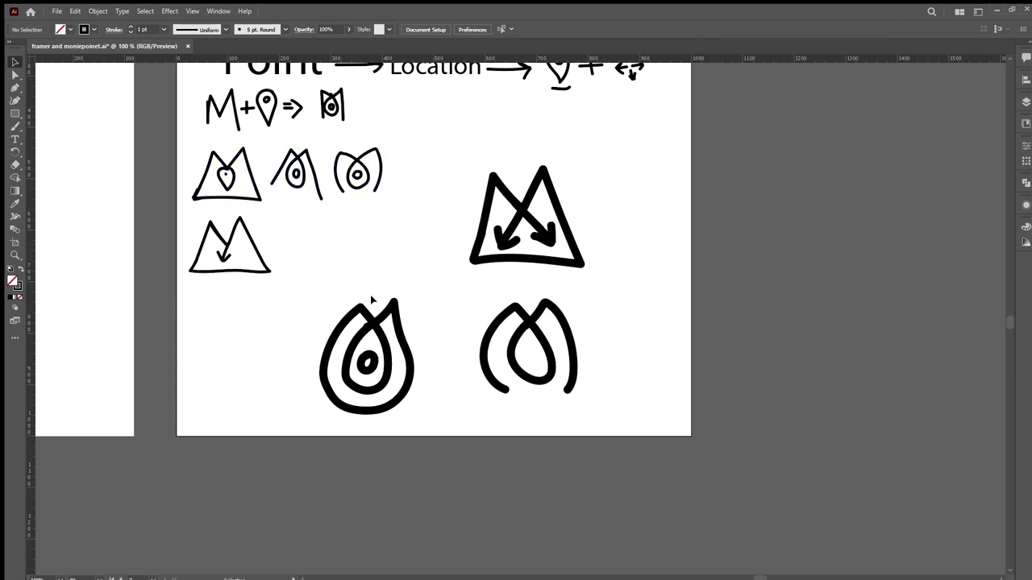
# - Move the flame sketch up and to the right
pyautogui.moveTo(305, 287)
pyautogui.mouseDown()
pyautogui.moveTo(392, 410)
pyautogui.moveTo(427, 430)
pyautogui.mouseUp()
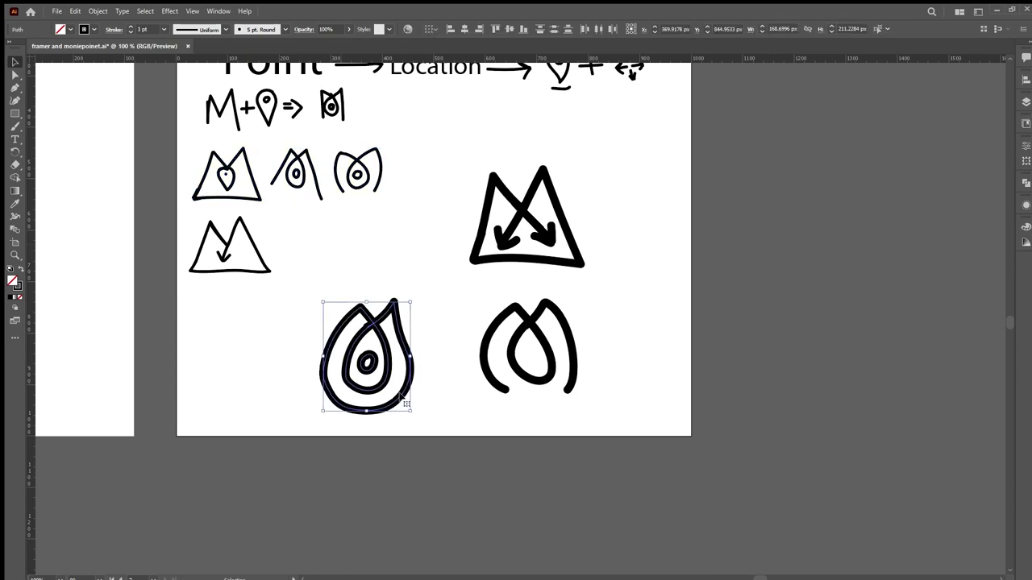
pyautogui.moveTo(401, 395); pyautogui.dragTo(418, 327)
pyautogui.click(617, 292)
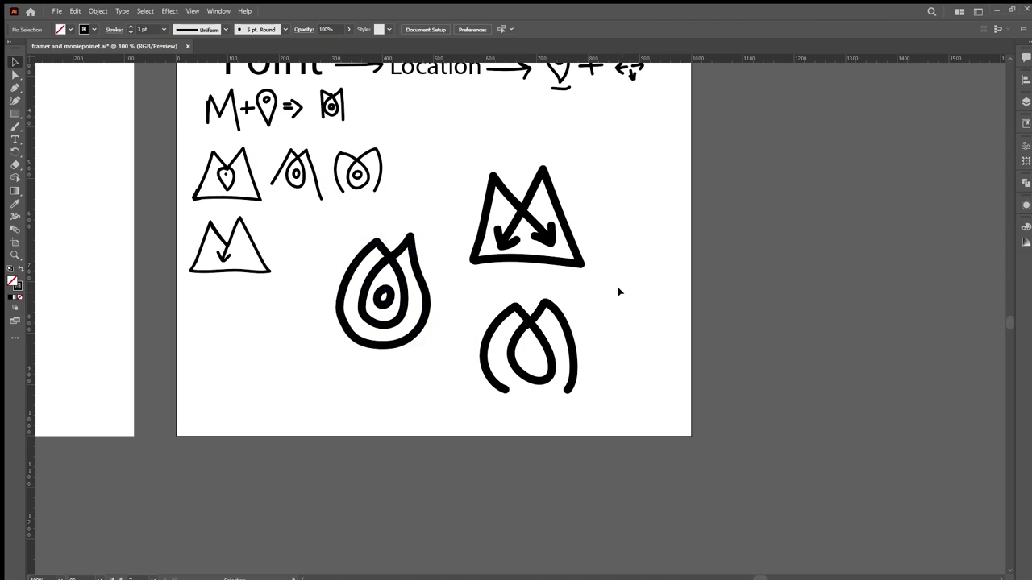
pyautogui.scroll(-1, 410, 292)
pyautogui.scroll(2, 407, 297)
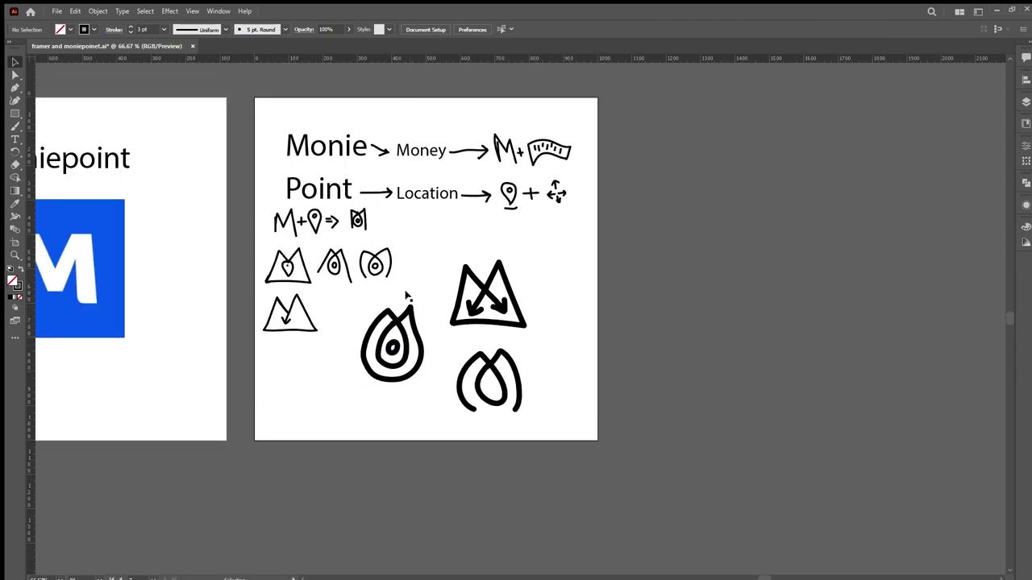
# - Duplicate the sketch artboard to the right and delete the small exploratory sketches from the copy
pyautogui.click(15, 242)
pyautogui.moveTo(262, 183); pyautogui.dragTo(639, 199)
pyautogui.press('Escape')
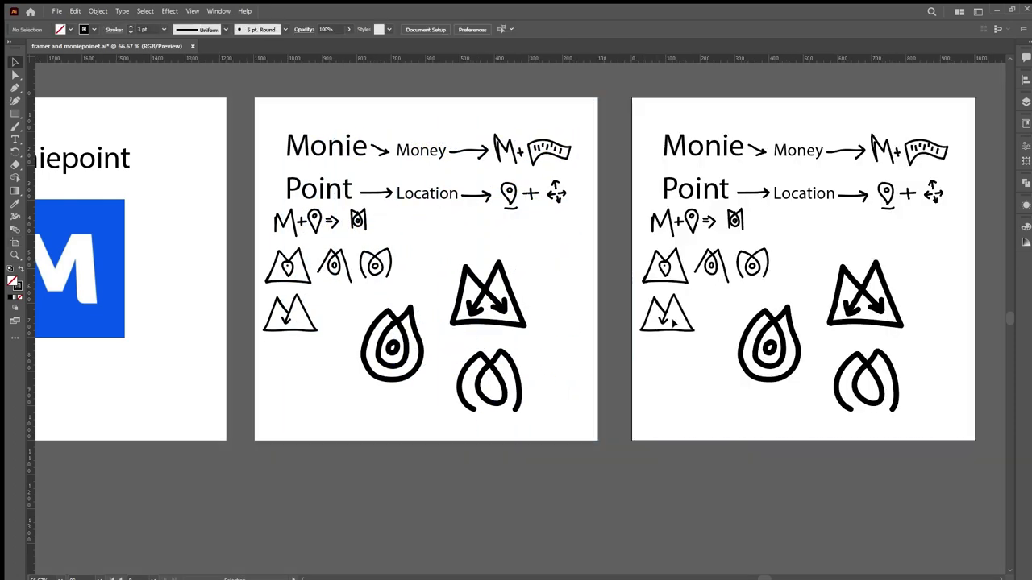
pyautogui.hotkey('ctrl', '0')
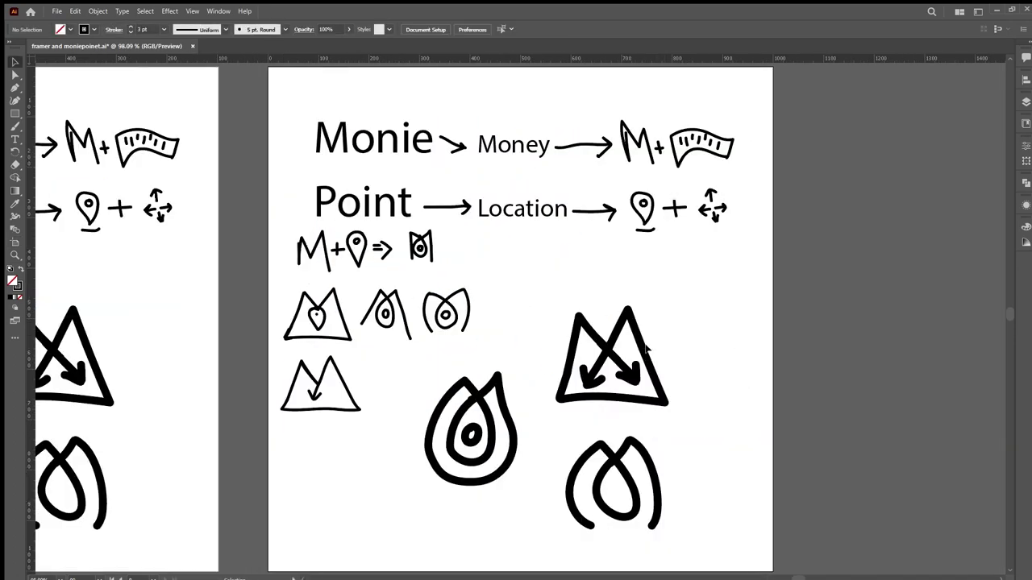
pyautogui.moveTo(499, 239)
pyautogui.mouseDown()
pyautogui.moveTo(355, 338)
pyautogui.moveTo(284, 347)
pyautogui.moveTo(350, 442)
pyautogui.mouseUp()
pyautogui.press('Delete')
pyautogui.press('Delete')
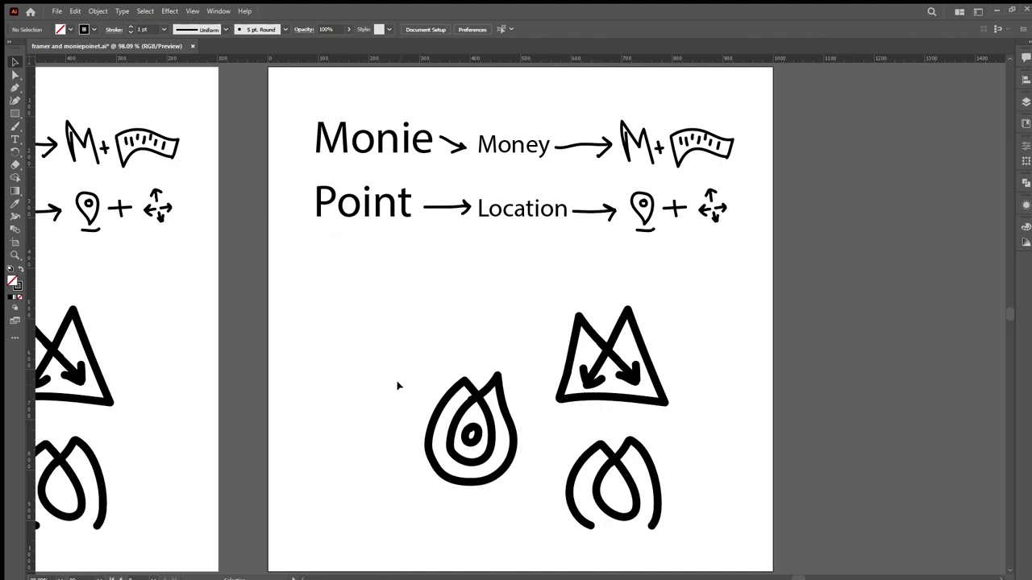
# - Arrange the flame, mountain-M and loop sketches side by side in one row
pyautogui.scroll(-1, 396, 358)
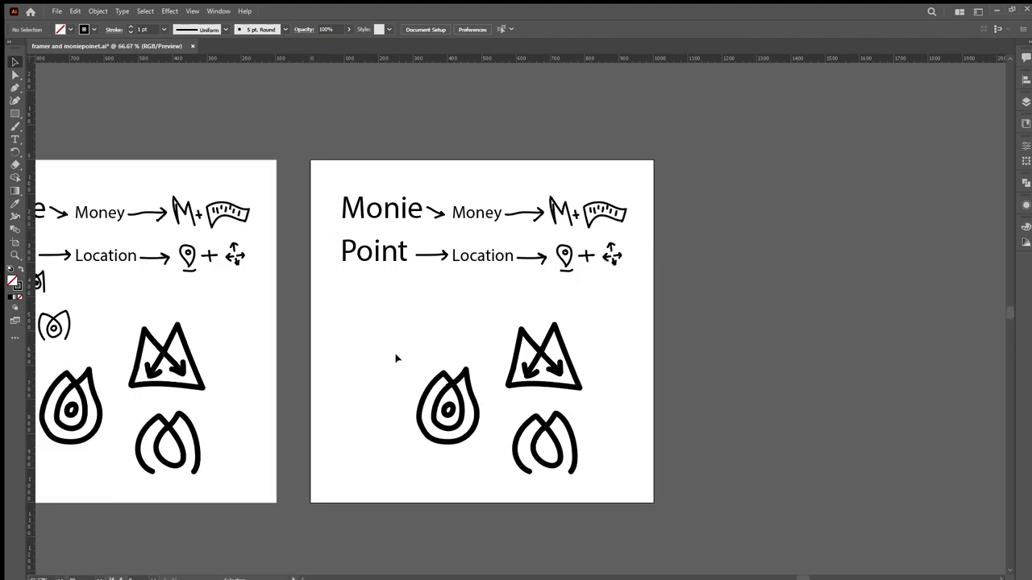
pyautogui.hscroll(2, 475, 417)
pyautogui.scroll(1, 451, 430)
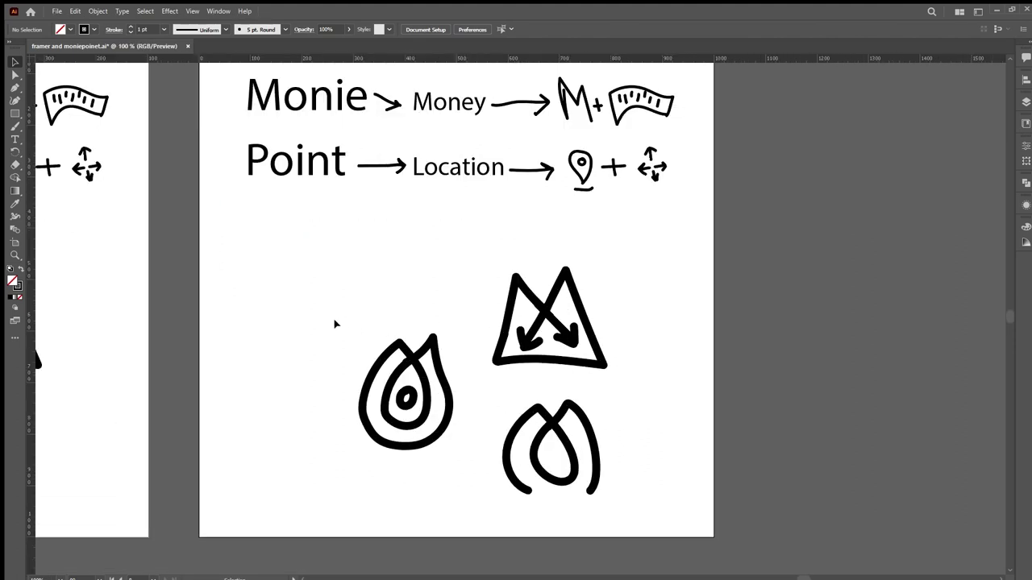
pyautogui.moveTo(334, 321); pyautogui.dragTo(461, 482)
pyautogui.moveTo(439, 433)
pyautogui.mouseDown()
pyautogui.moveTo(362, 356)
pyautogui.moveTo(323, 333)
pyautogui.moveTo(323, 364)
pyautogui.mouseUp()
pyautogui.click(436, 296)
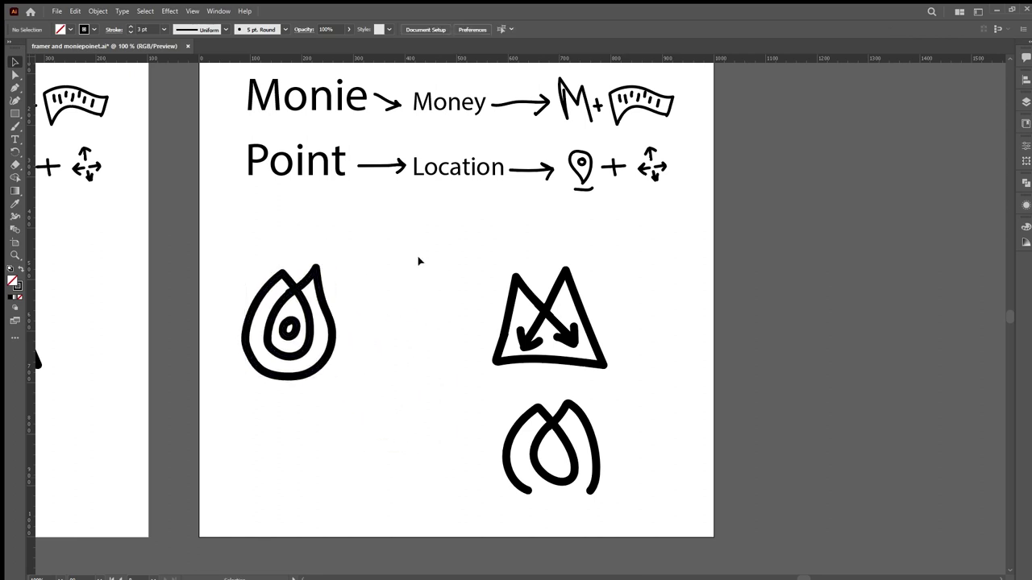
pyautogui.moveTo(419, 258)
pyautogui.mouseDown()
pyautogui.moveTo(640, 368)
pyautogui.moveTo(484, 347)
pyautogui.mouseUp()
pyautogui.moveTo(557, 447); pyautogui.dragTo(562, 506)
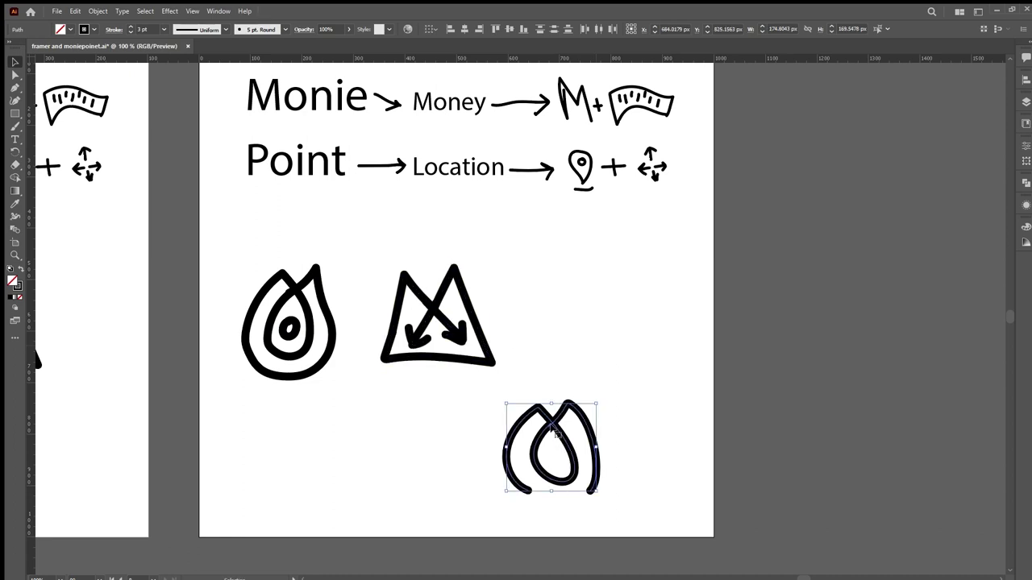
pyautogui.moveTo(553, 429); pyautogui.dragTo(593, 299)
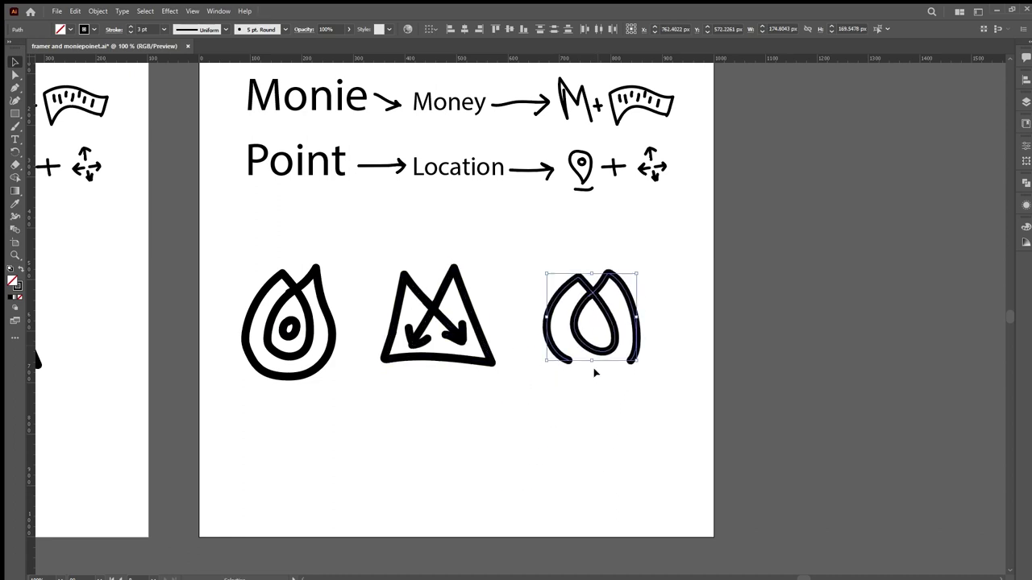
pyautogui.click(595, 390)
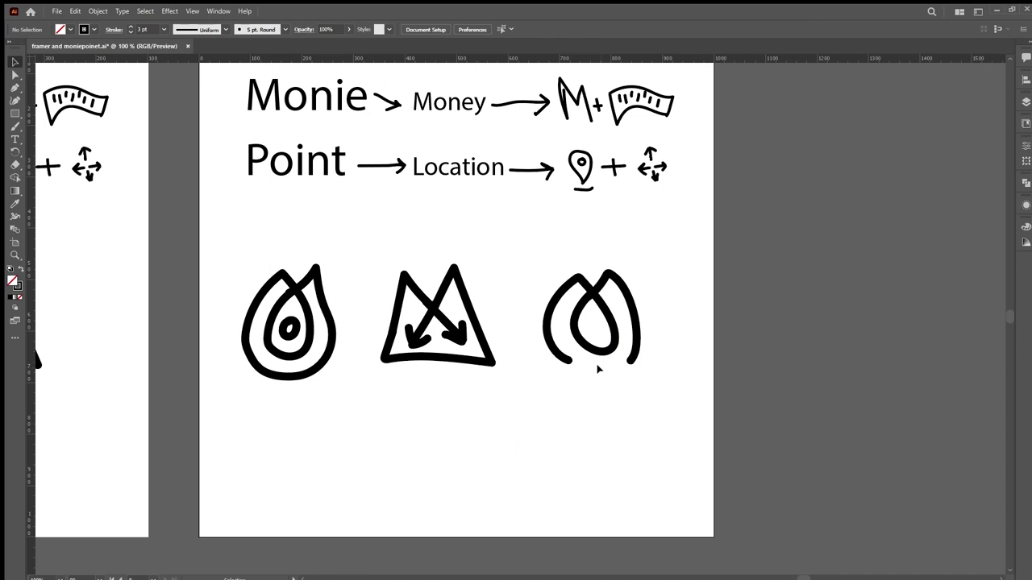
# - Paint a small eye mark inside the loop and nudge the loop slightly right
pyautogui.press('b')
pyautogui.moveTo(595, 316)
pyautogui.mouseDown()
pyautogui.moveTo(591, 330)
pyautogui.moveTo(597, 319)
pyautogui.mouseUp()
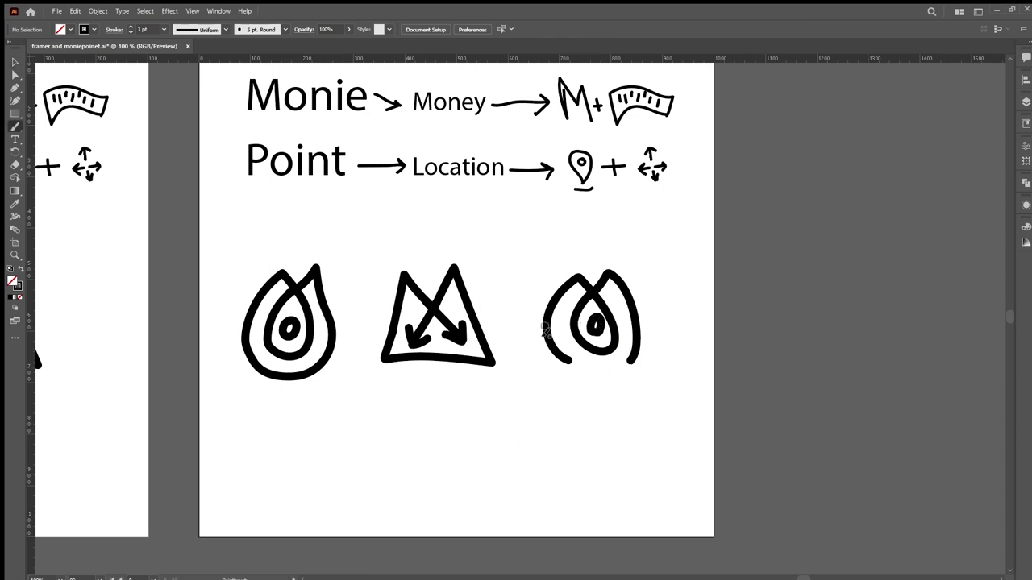
pyautogui.press('v')
pyautogui.moveTo(657, 257); pyautogui.dragTo(531, 425)
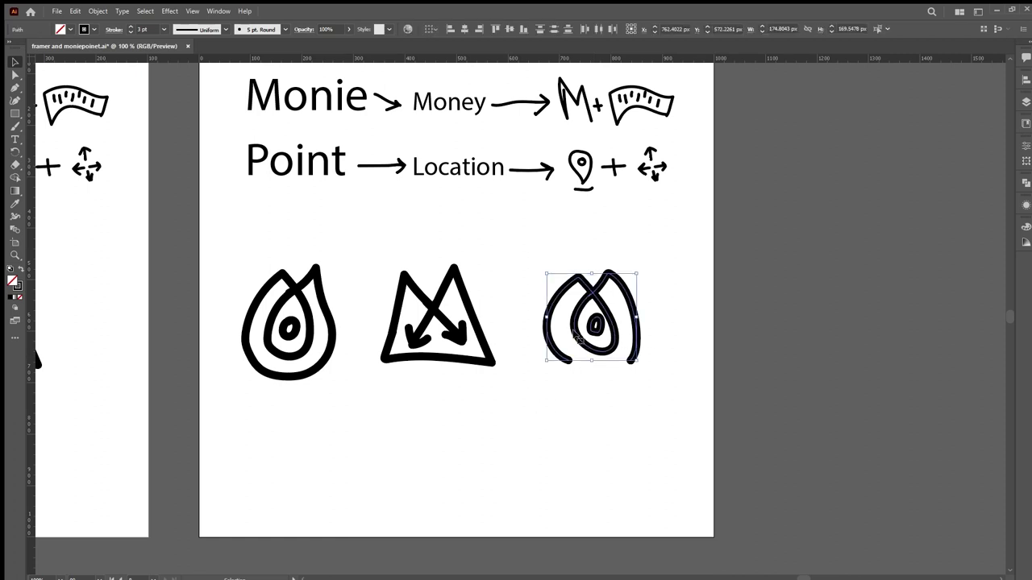
pyautogui.moveTo(576, 337); pyautogui.dragTo(583, 333)
pyautogui.moveTo(509, 252)
pyautogui.mouseDown()
pyautogui.moveTo(418, 322)
pyautogui.moveTo(396, 362)
pyautogui.moveTo(430, 337)
pyautogui.mouseUp()
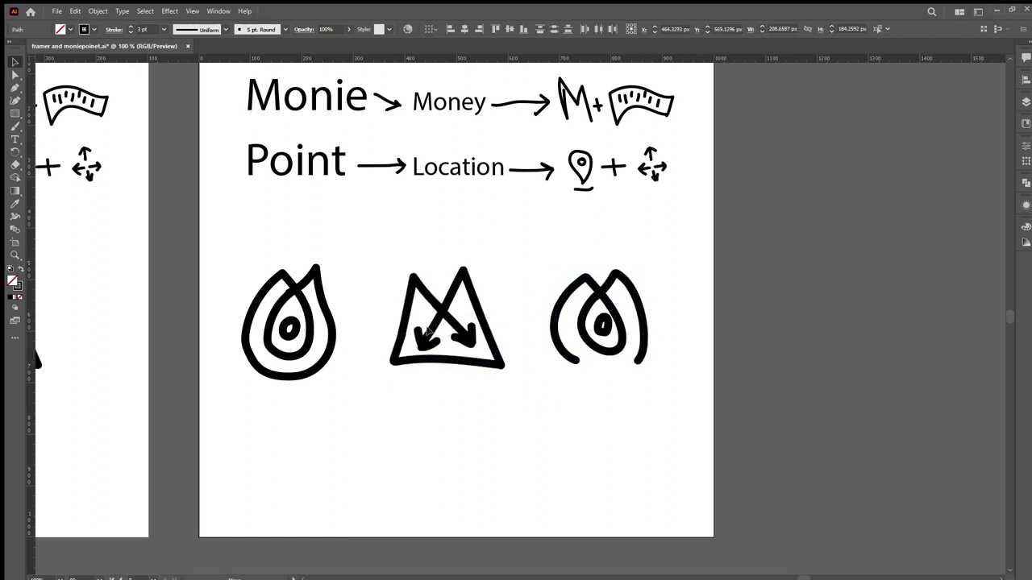
# - Shift the middle mountain-M slightly right so it is evenly spaced between flame and loop
pyautogui.click(439, 418)
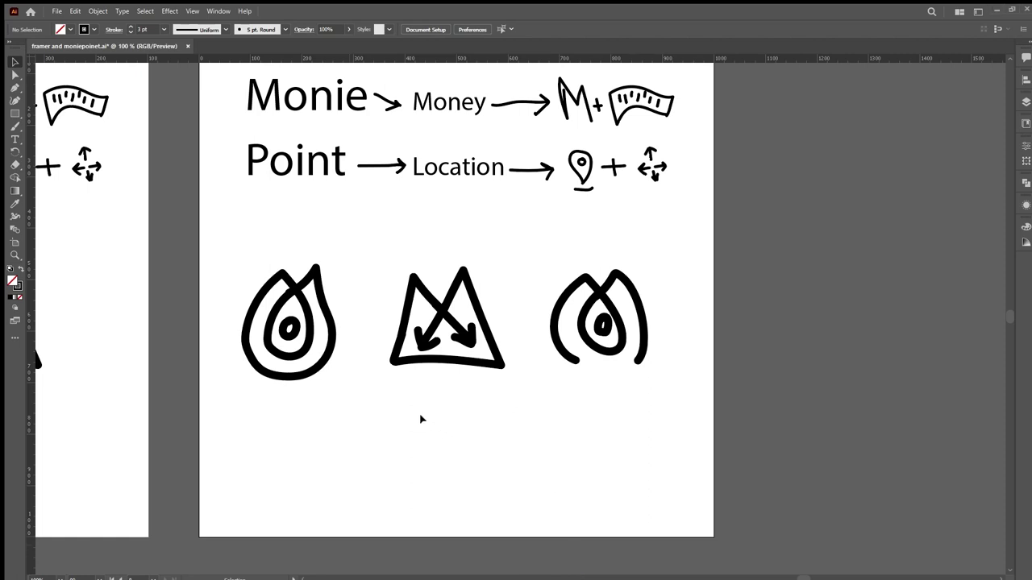
# - Duplicate the artboard with the Artboard tool
pyautogui.hscroll(1, 420, 418)
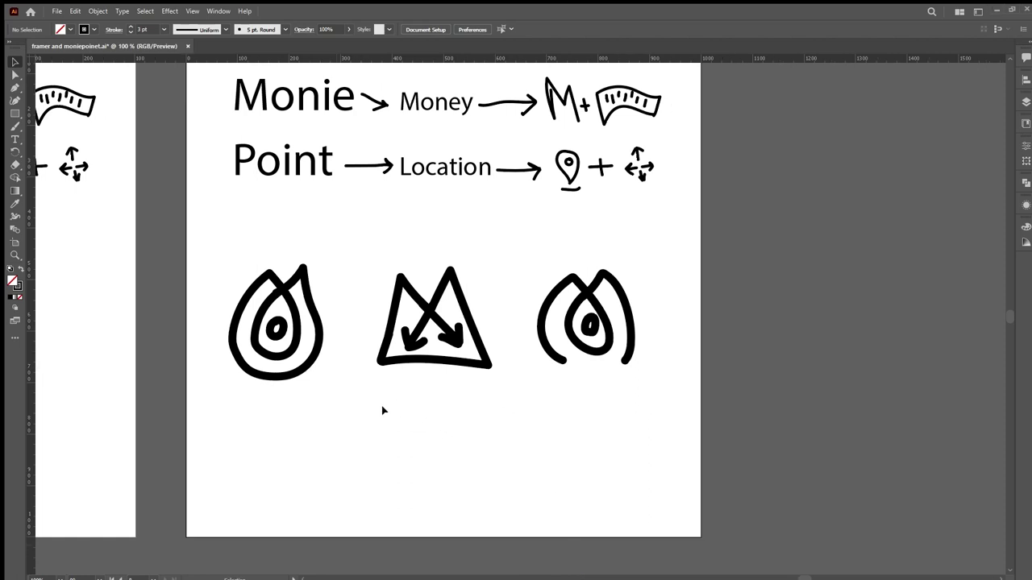
pyautogui.scroll(-1, 382, 411)
pyautogui.scroll(1, 383, 410)
pyautogui.scroll(-1, 382, 410)
pyautogui.scroll(1, 383, 410)
pyautogui.hscroll(5, 383, 411)
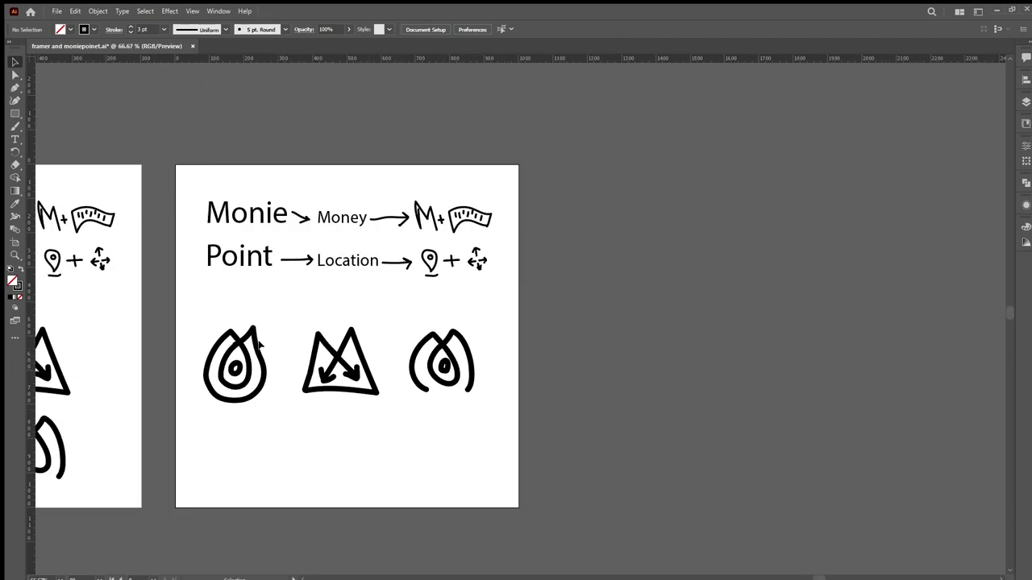
pyautogui.moveTo(256, 330); pyautogui.dragTo(191, 421)
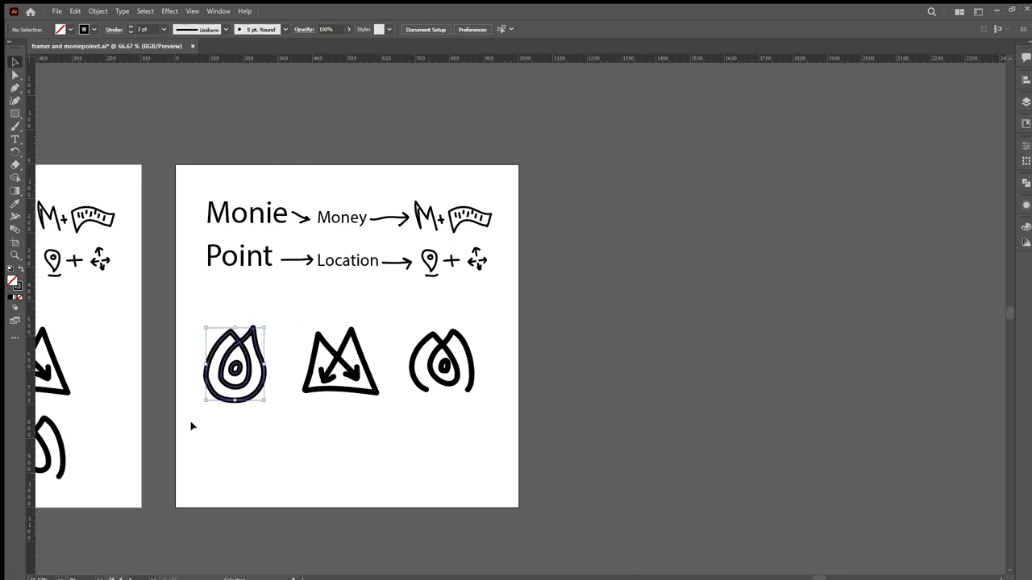
pyautogui.click(378, 459)
pyautogui.click(13, 241)
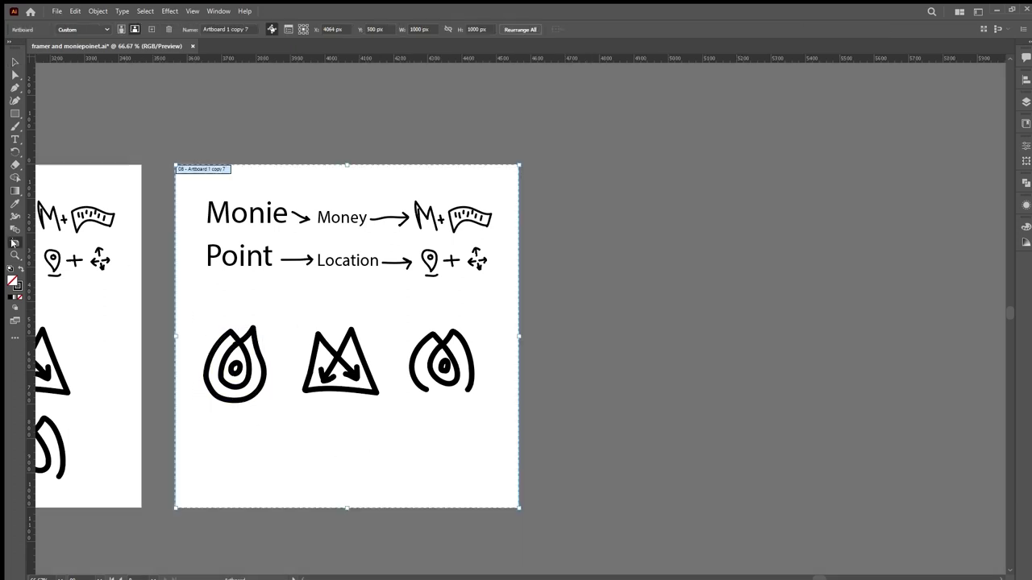
pyautogui.moveTo(568, 303); pyautogui.dragTo(577, 300)
pyautogui.hscroll(5, 576, 301)
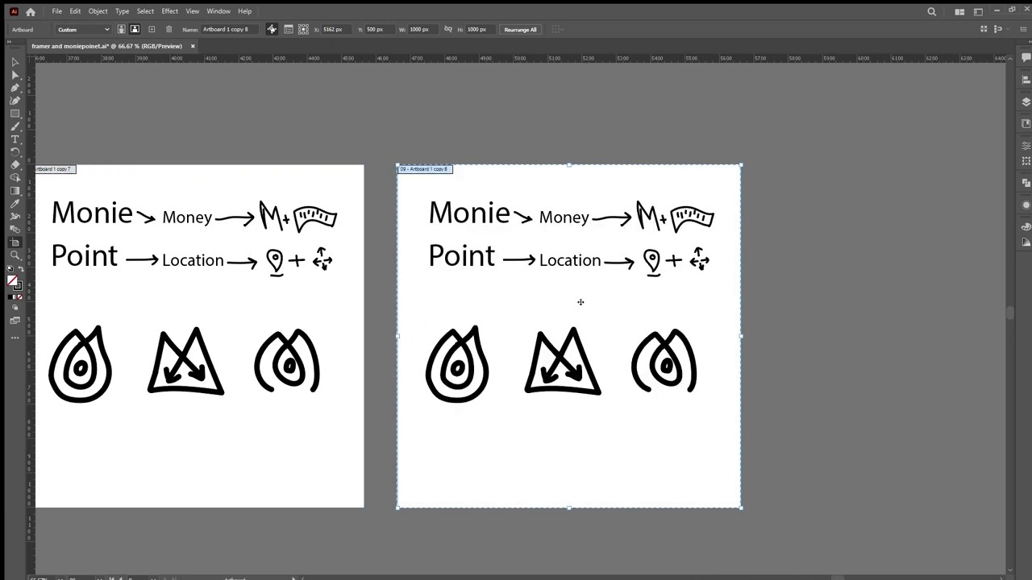
pyautogui.press('Escape')
# - Delete all the copied text, icons and teardrop from the new artboard
pyautogui.moveTo(753, 285); pyautogui.dragTo(399, 176)
pyautogui.press('Delete')
pyautogui.moveTo(735, 284); pyautogui.dragTo(508, 445)
pyautogui.press('Delete')
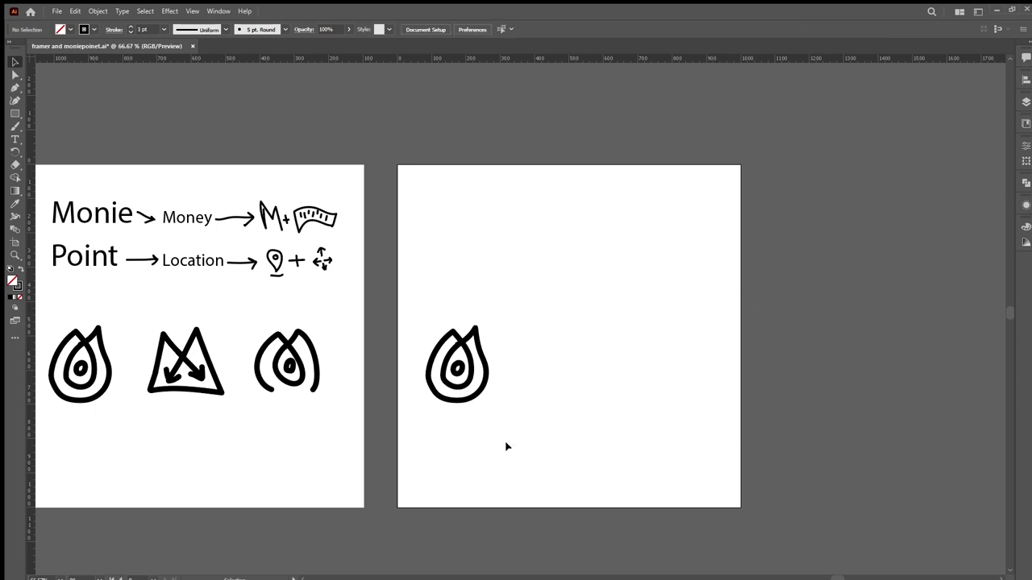
pyautogui.moveTo(515, 303); pyautogui.dragTo(412, 419)
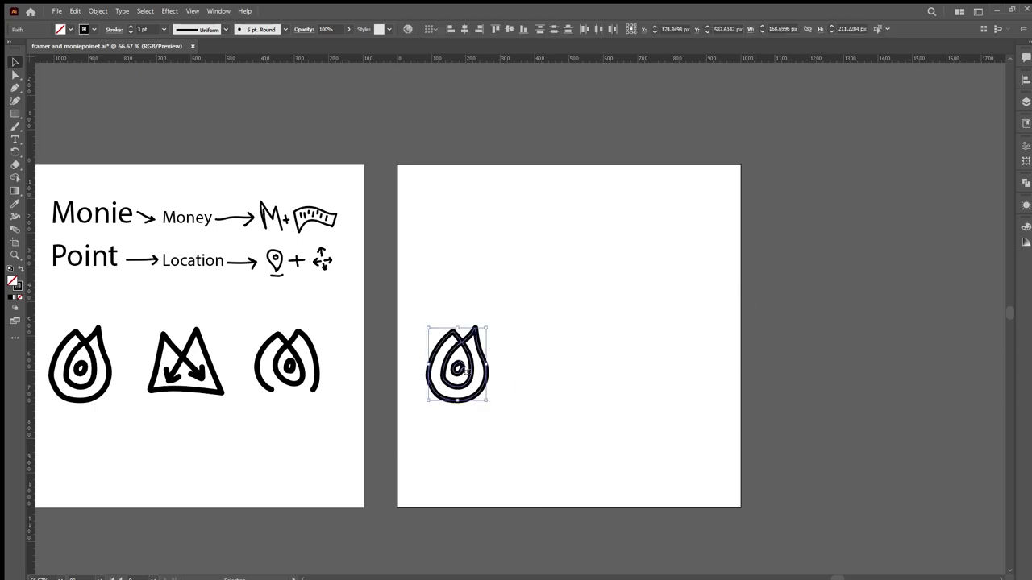
pyautogui.moveTo(457, 368); pyautogui.dragTo(569, 337)
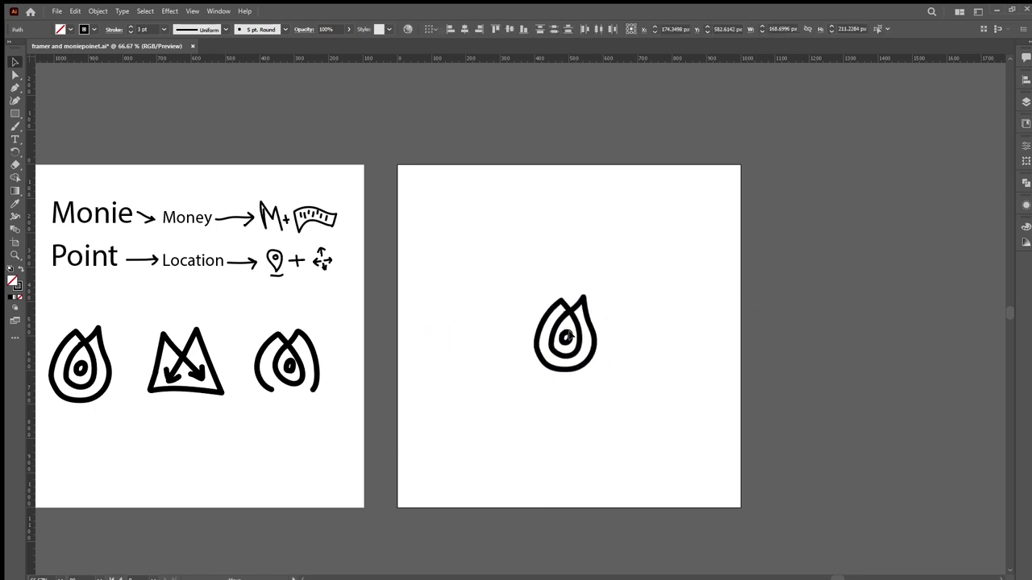
pyautogui.press('Delete')
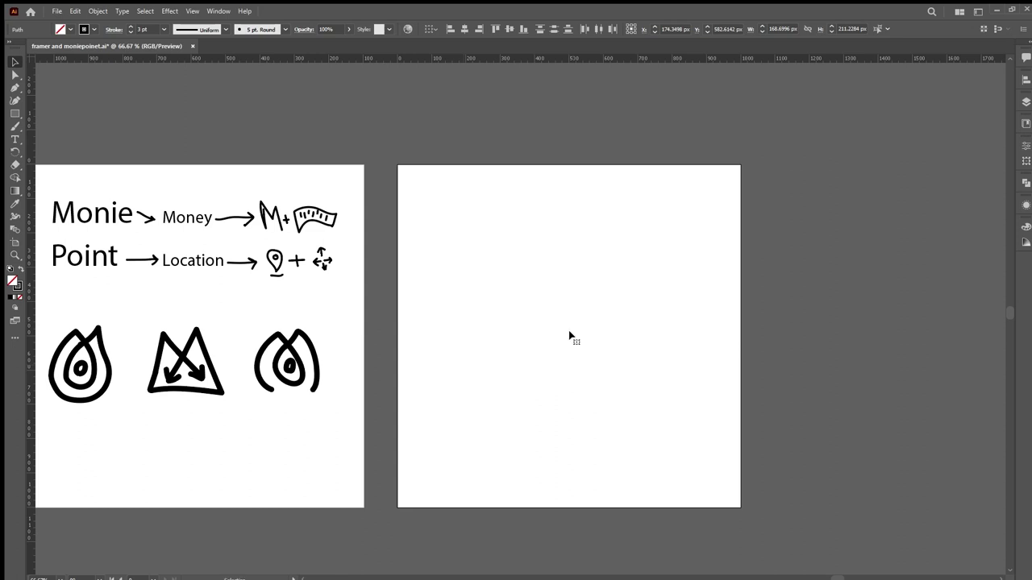
# - Place a copy of the crossed-arrow M sketch at the new artboard's centre
pyautogui.moveTo(239, 432); pyautogui.dragTo(147, 330)
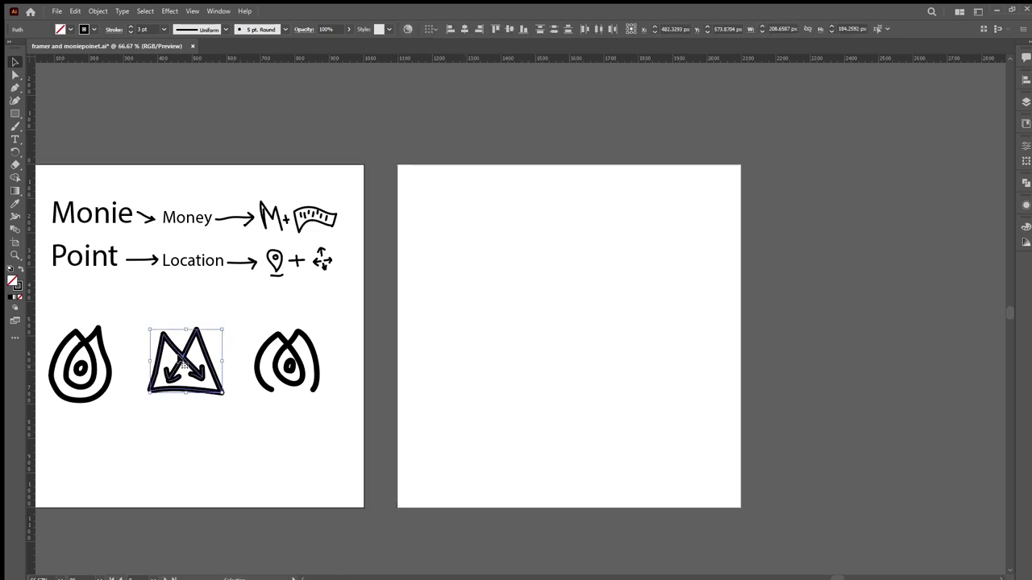
pyautogui.moveTo(182, 365); pyautogui.dragTo(562, 339)
pyautogui.click(636, 312)
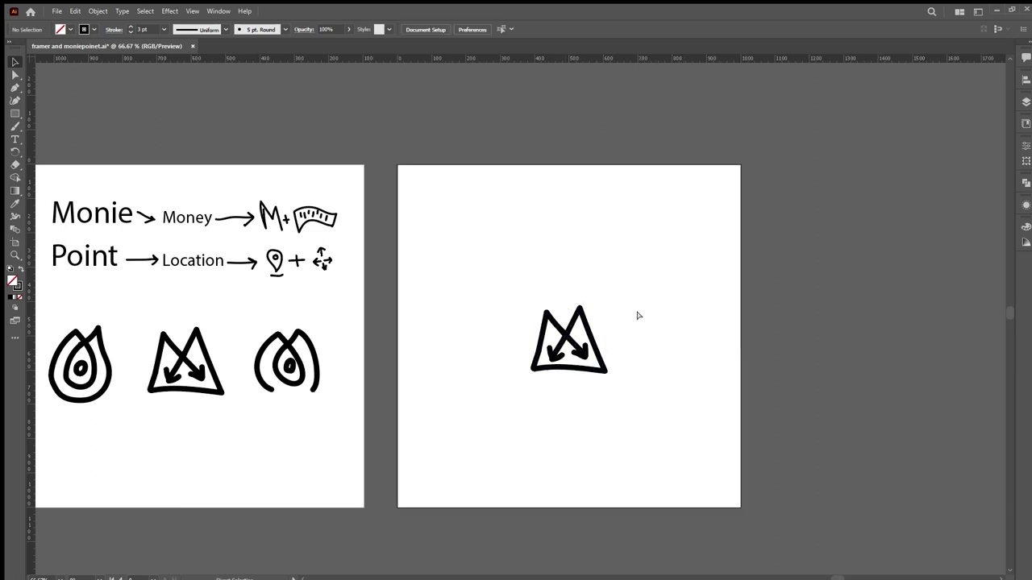
pyautogui.hotkey('ctrl', '0')
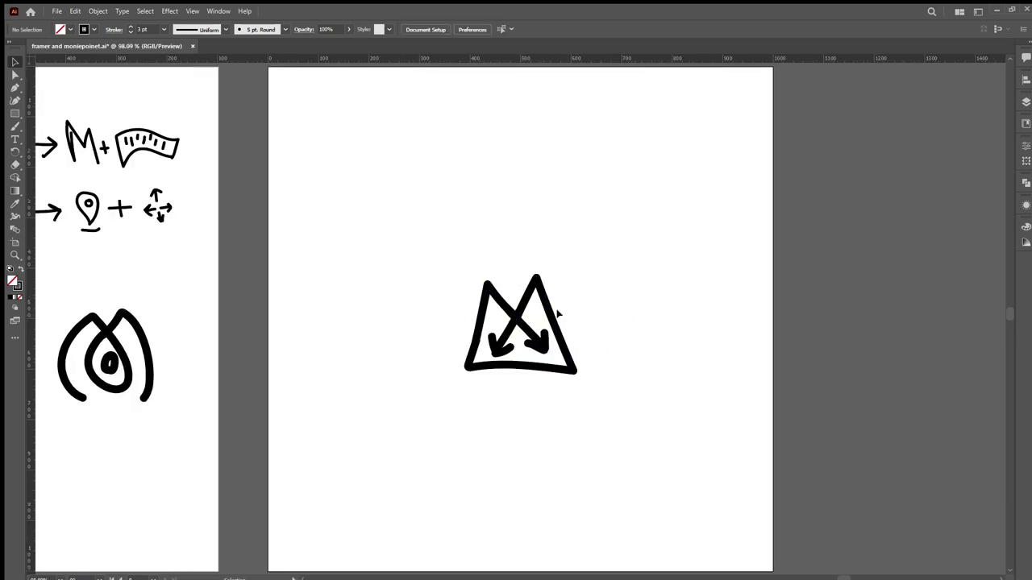
# - Group the crossed-arrow M sketch paths and fade the group to 32% opacity
pyautogui.hotkey('ctrl', '1')
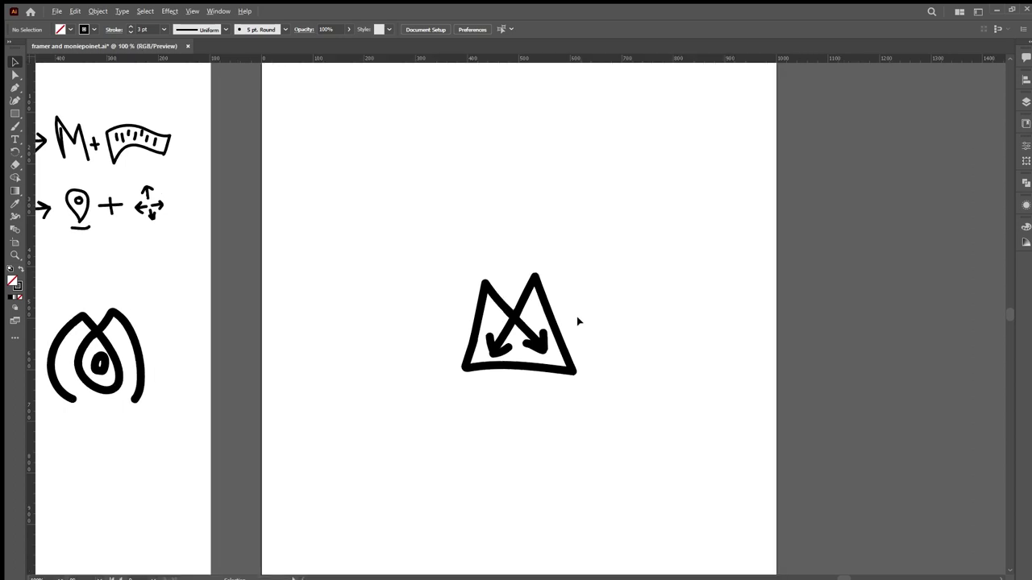
pyautogui.scroll(-1, 577, 322)
pyautogui.scroll(1, 577, 322)
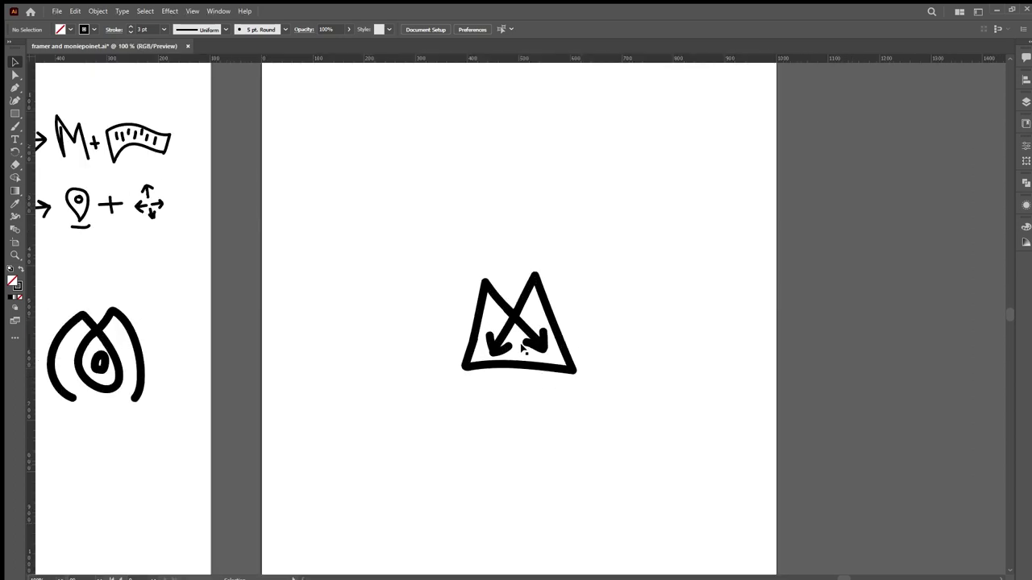
pyautogui.moveTo(622, 234); pyautogui.dragTo(369, 451)
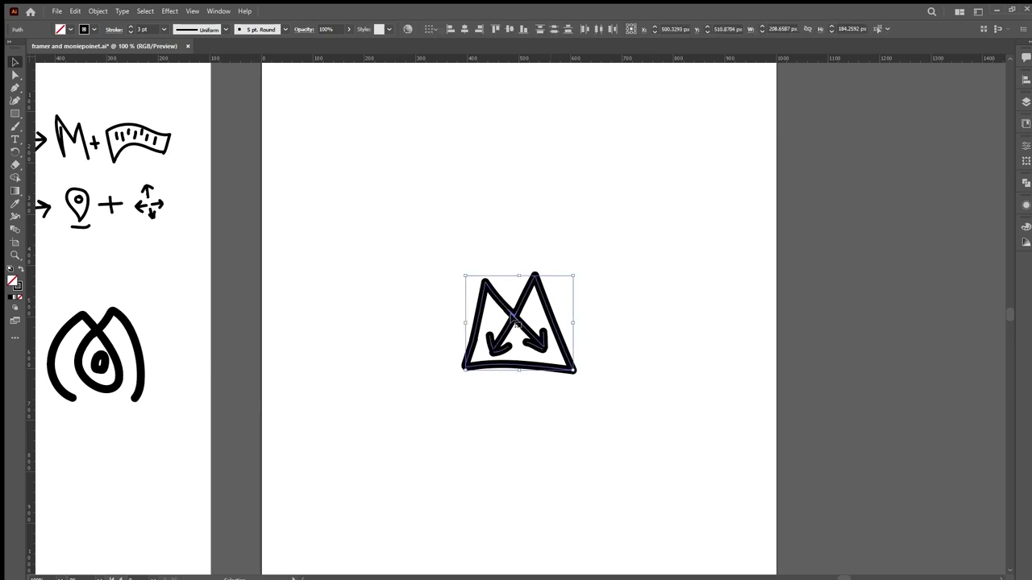
pyautogui.hotkey('ctrl', 'g')
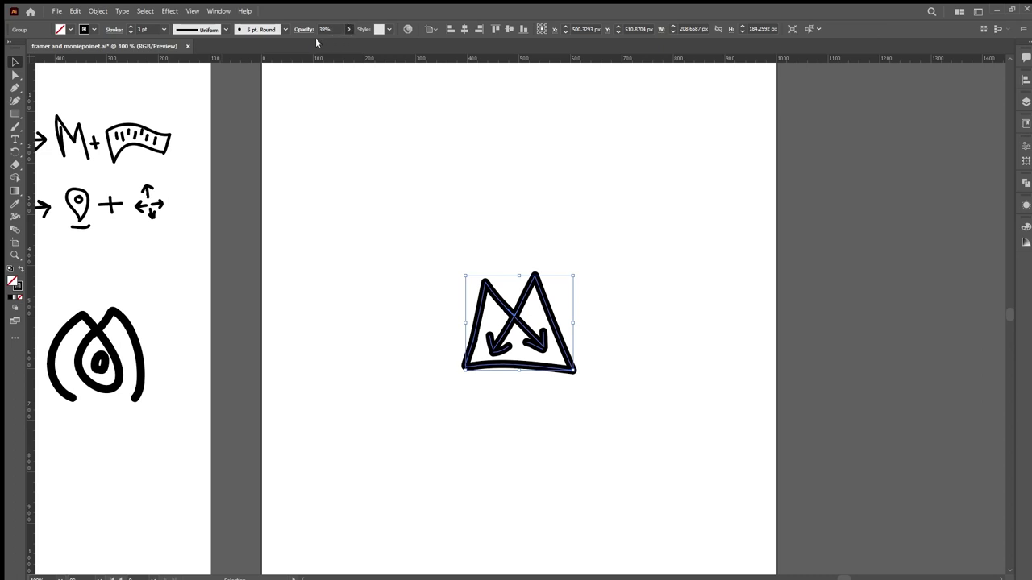
pyautogui.press('Return')
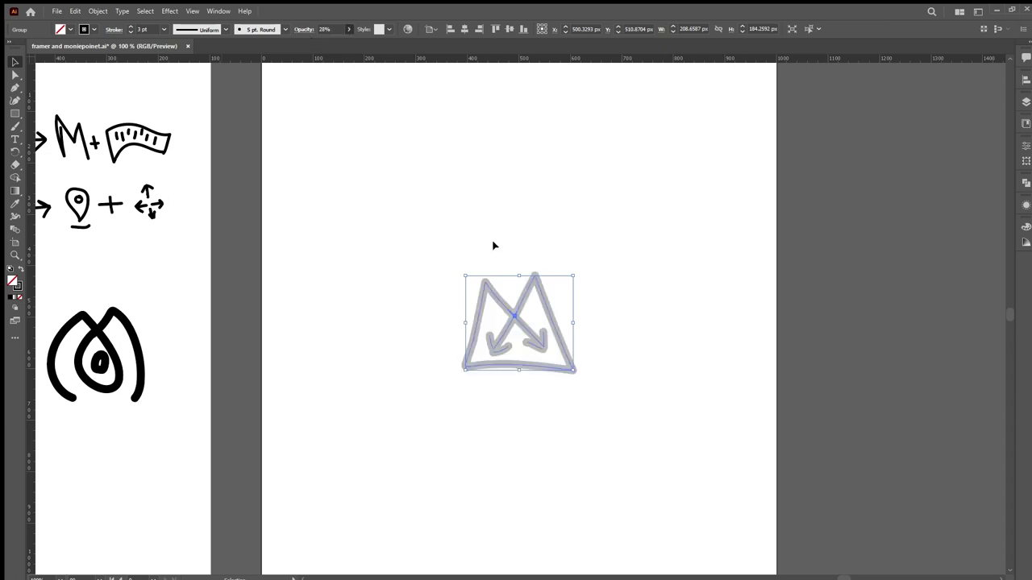
pyautogui.click(564, 250)
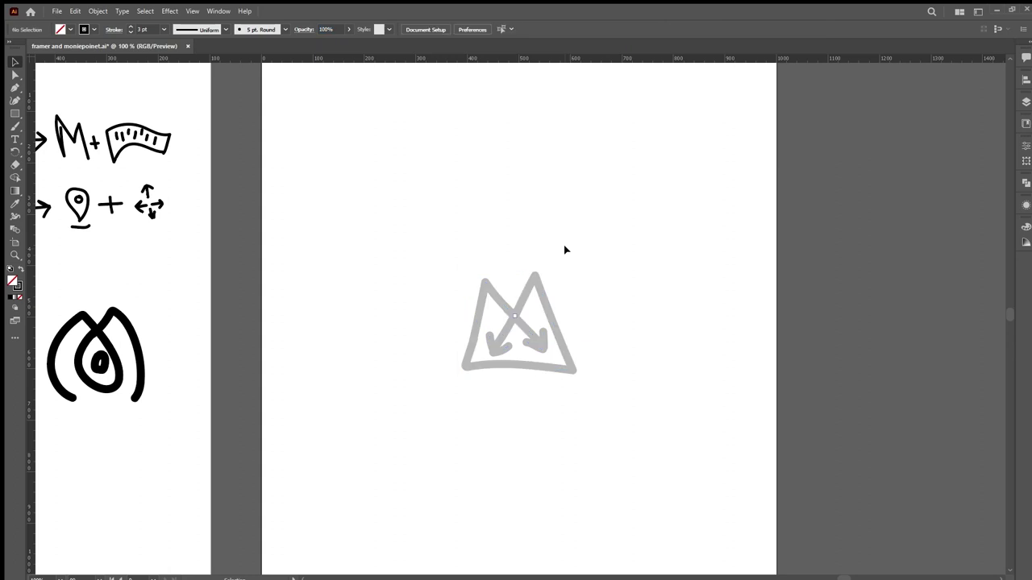
pyautogui.click(508, 318)
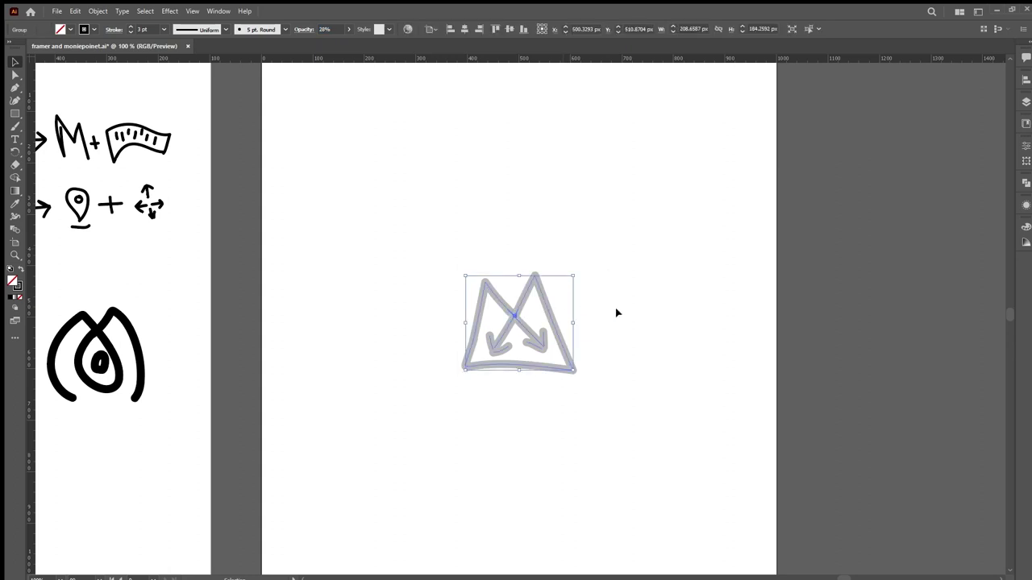
pyautogui.click(618, 313)
pyautogui.scroll(1, 560, 316)
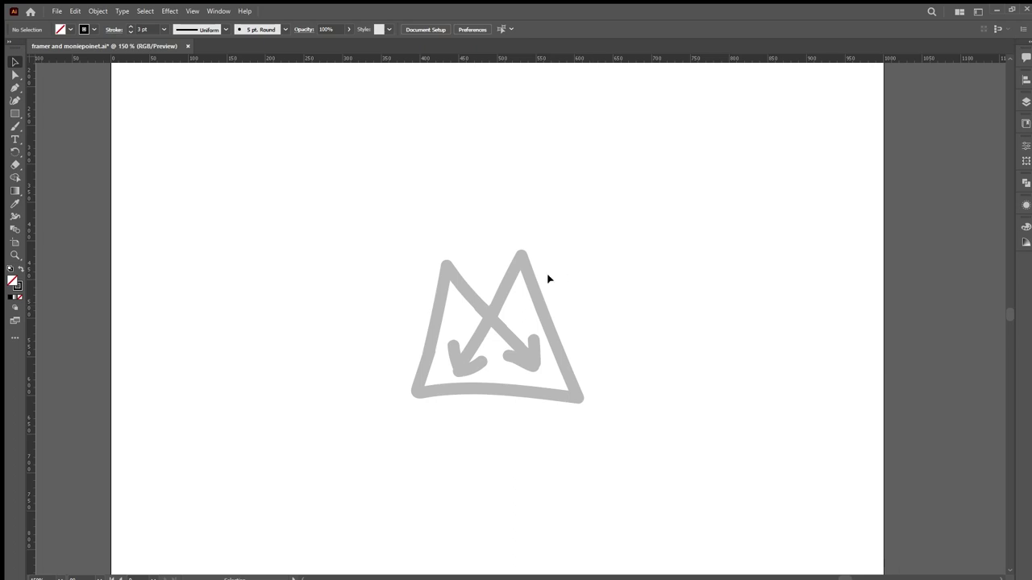
# - Draw a vertical line down the centre of the M sketch and nudge it slightly up
pyautogui.press('\\')
pyautogui.moveTo(488, 211); pyautogui.dragTo(334, 362)
pyautogui.moveTo(384, 411); pyautogui.dragTo(459, 437)
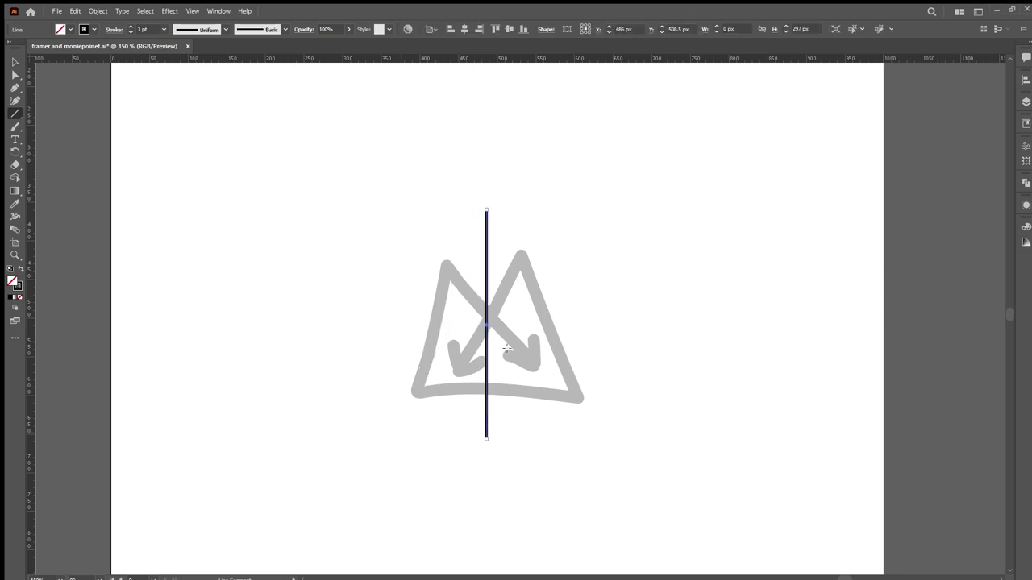
pyautogui.scroll(1, 506, 348)
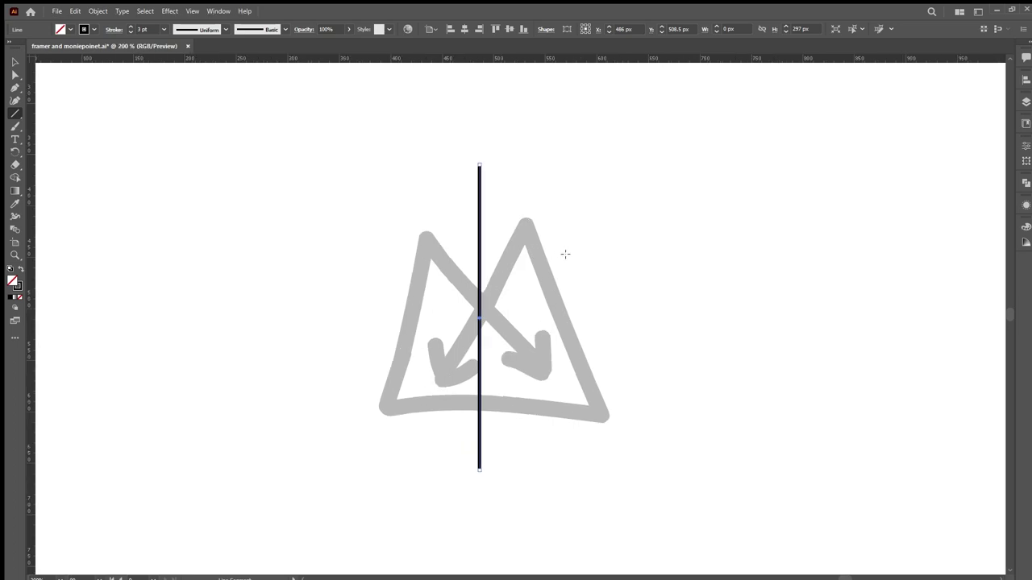
pyautogui.press('v')
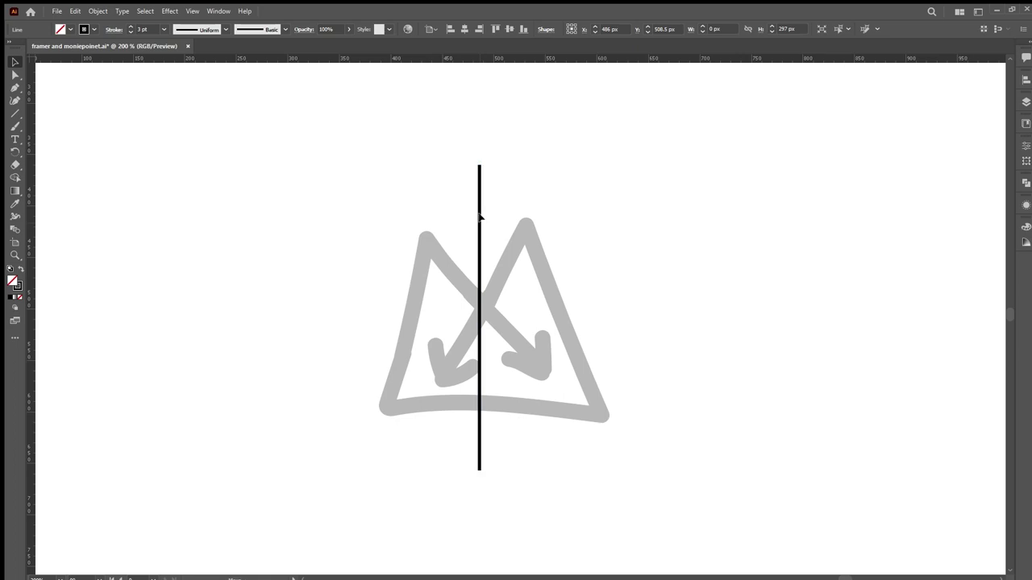
pyautogui.moveTo(477, 225); pyautogui.dragTo(479, 213)
# - Reselect the vertical centre line and give its stroke a crimson colour
pyautogui.click(599, 263)
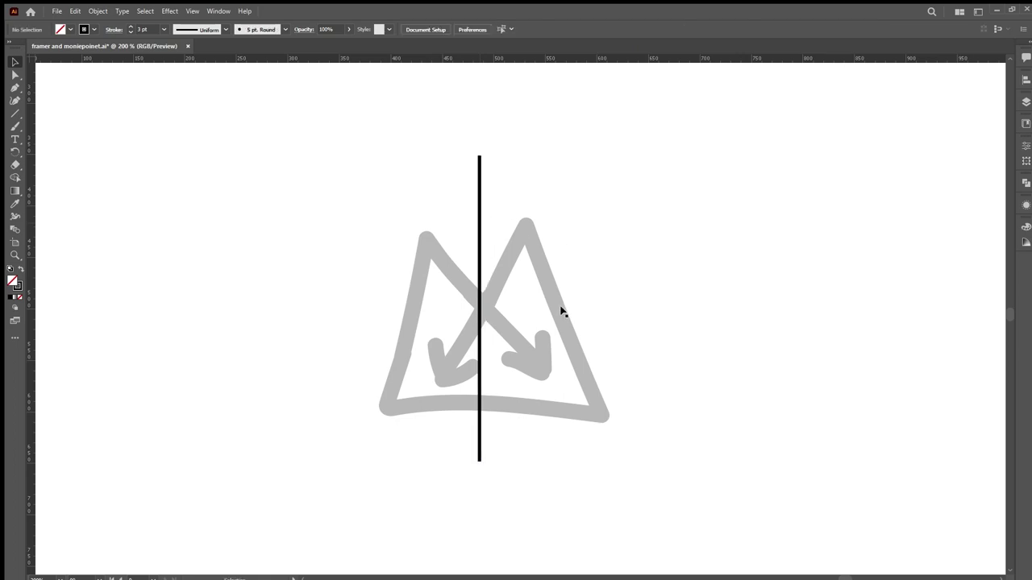
pyautogui.moveTo(559, 306); pyautogui.dragTo(557, 314)
pyautogui.click(613, 293)
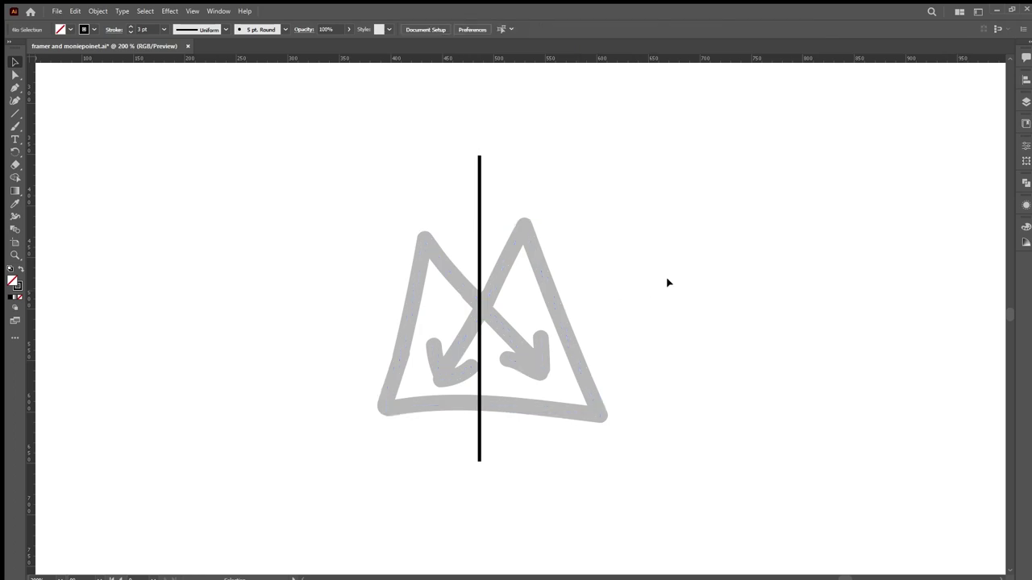
pyautogui.click(480, 167)
pyautogui.click(557, 191)
pyautogui.click(479, 185)
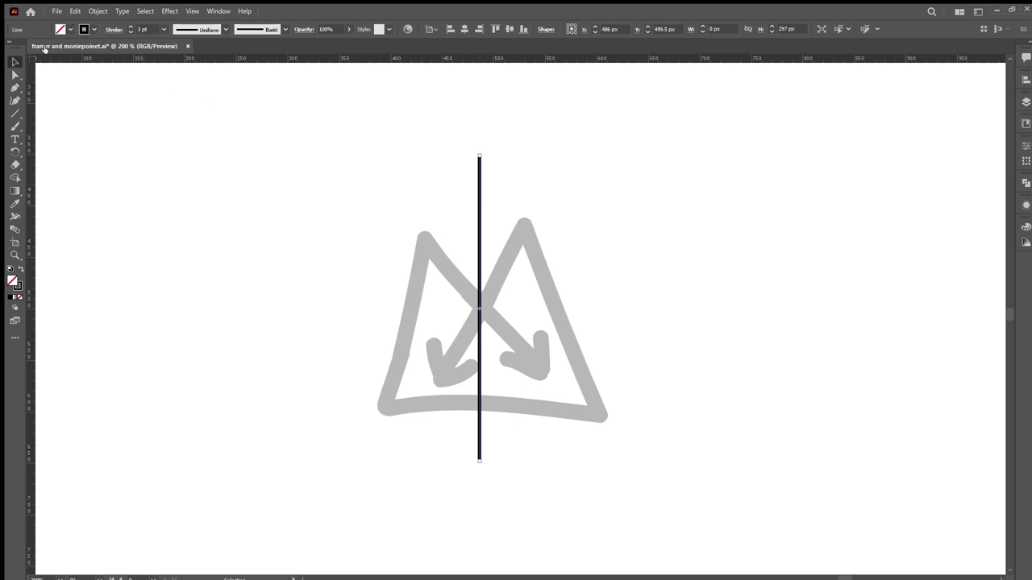
pyautogui.hotkey('ctrl', 'z')
pyautogui.click(349, 228)
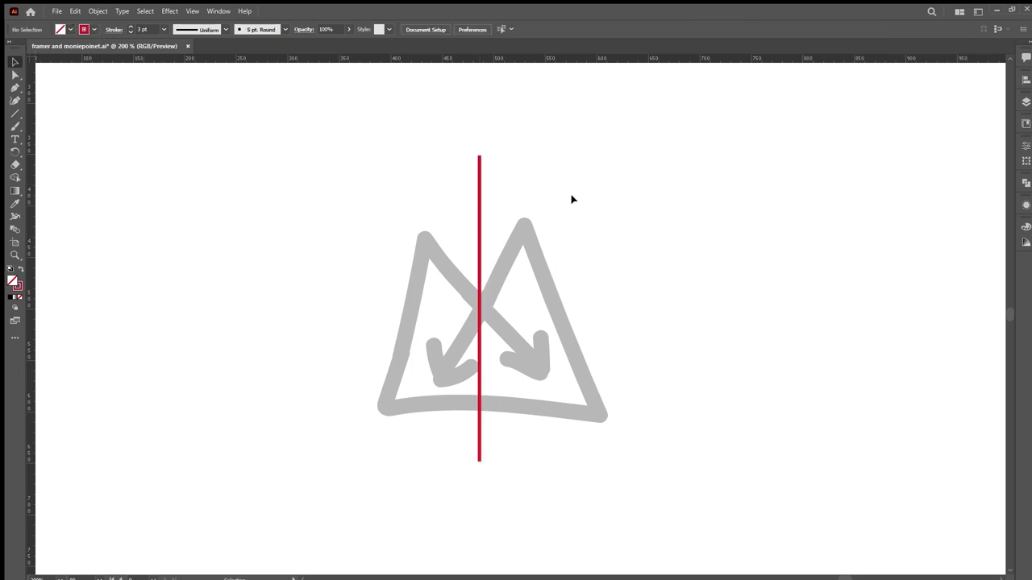
# - Draw a trial diagonal line across the sketch's left side and adjust its ends
pyautogui.press('\\')
pyautogui.moveTo(497, 185)
pyautogui.mouseDown()
pyautogui.moveTo(414, 312)
pyautogui.moveTo(361, 424)
pyautogui.mouseUp()
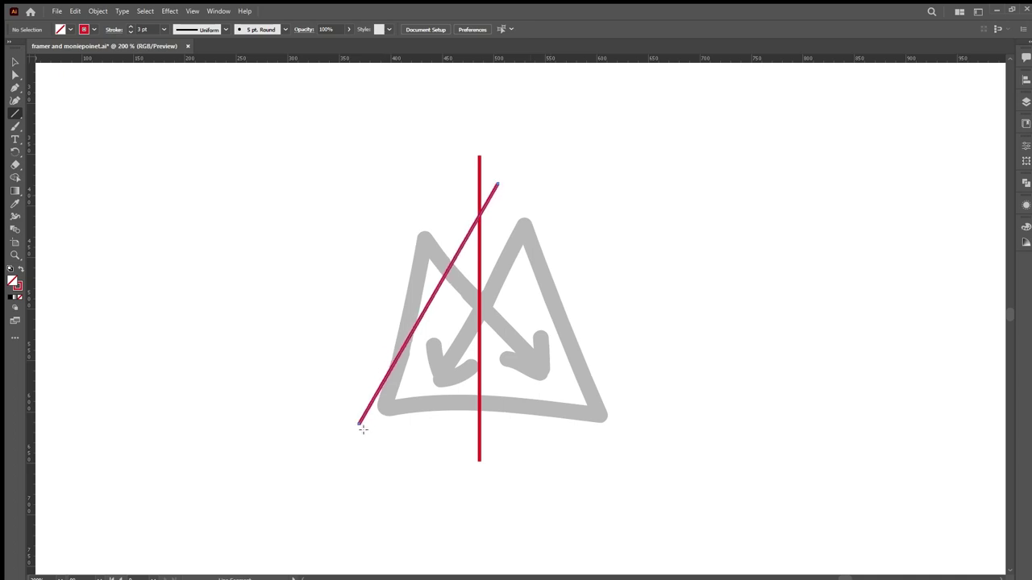
pyautogui.moveTo(363, 429); pyautogui.dragTo(361, 432)
pyautogui.moveTo(496, 185); pyautogui.dragTo(423, 194)
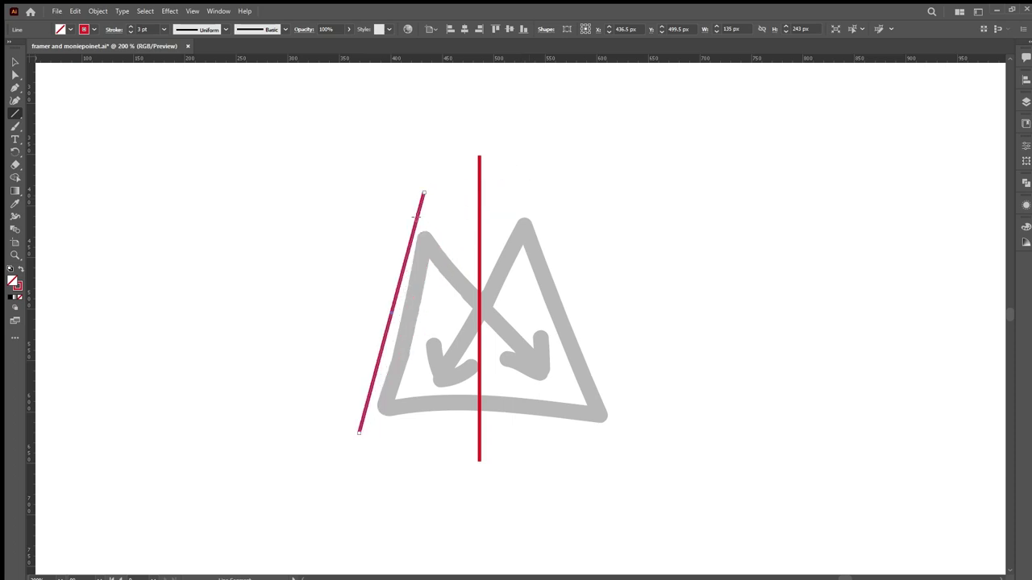
pyautogui.moveTo(357, 433); pyautogui.dragTo(326, 434)
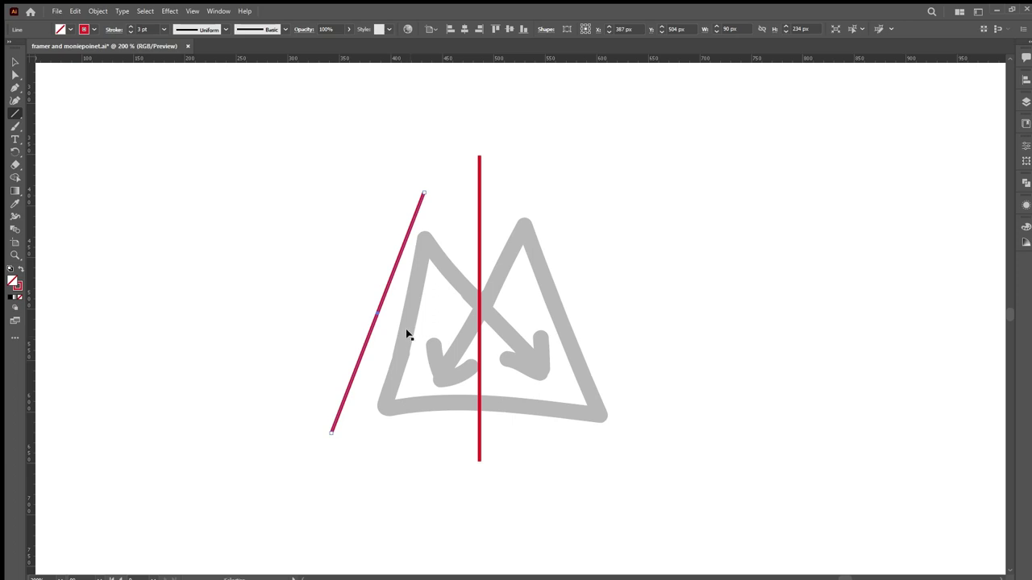
# - Undo the trial diagonal and reselect the red vertical line
pyautogui.hotkey('ctrl', 'z')
pyautogui.hotkey('ctrl', 'z')
pyautogui.hotkey('ctrl', 'z')
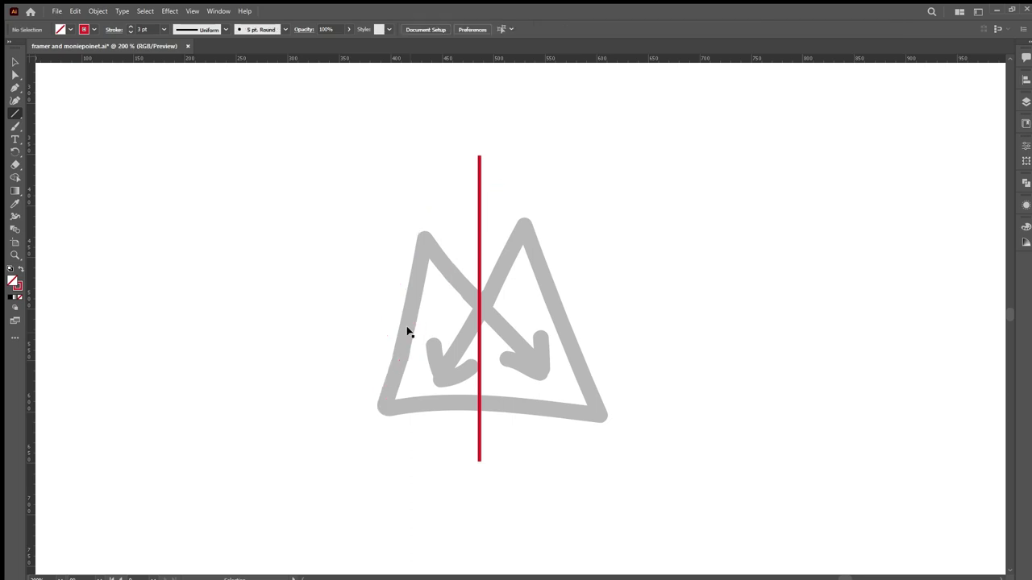
pyautogui.press('v')
pyautogui.click(477, 255)
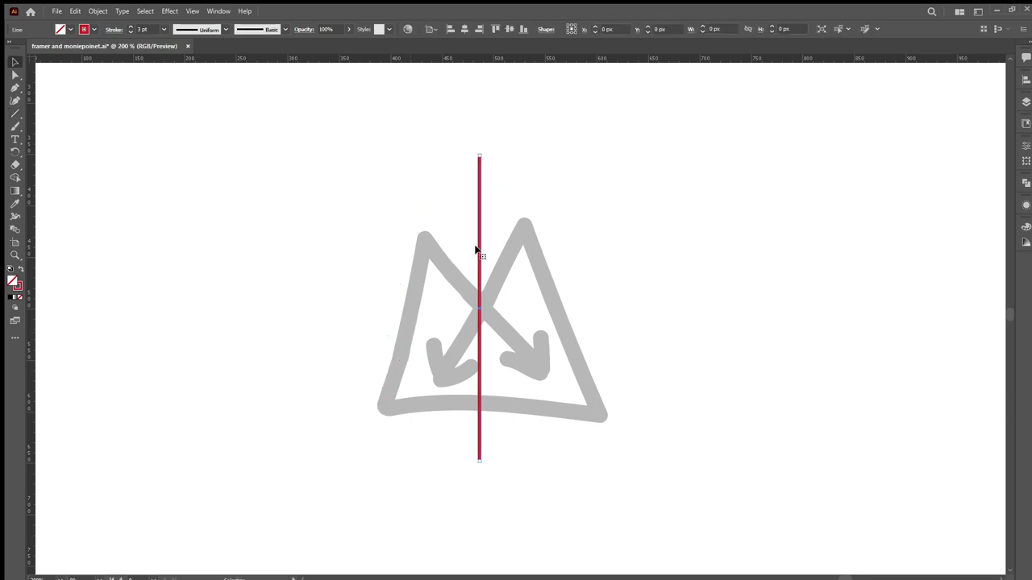
pyautogui.keyDown('shift'); pyautogui.click(420, 239); pyautogui.keyUp('shift')
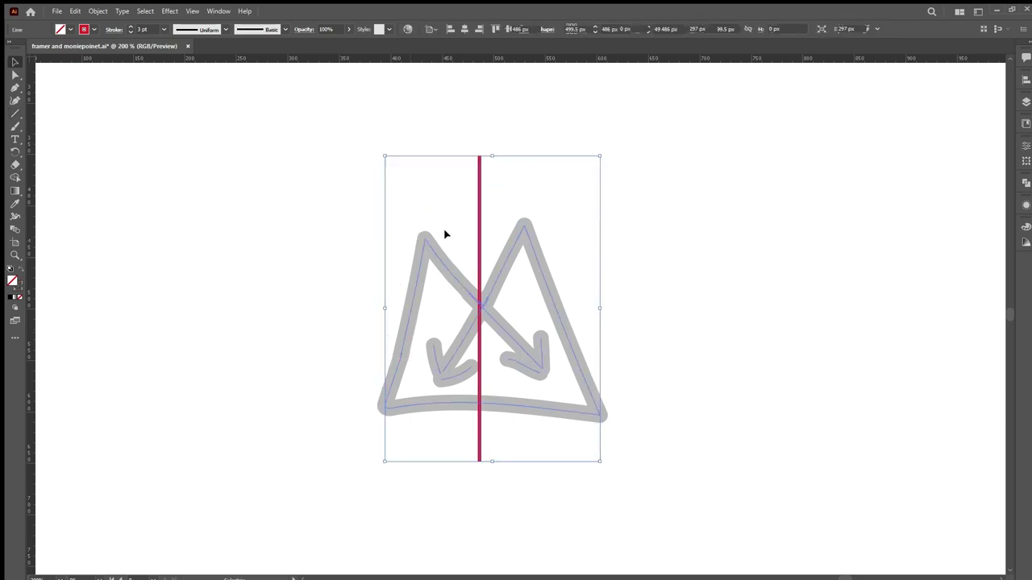
pyautogui.click(509, 177)
pyautogui.click(478, 183)
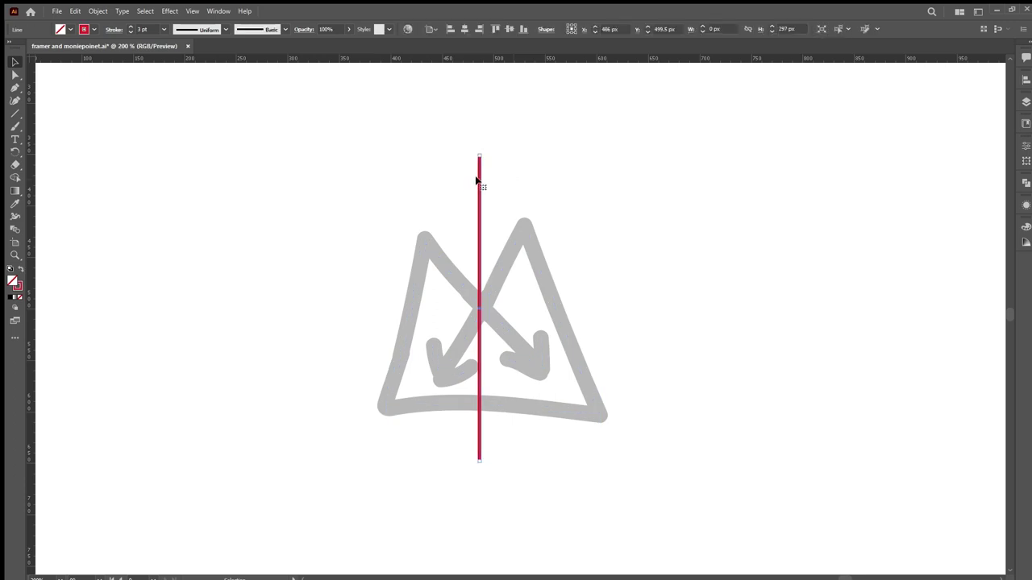
# - Alt-drag a copy of the red line to the left and stretch both lines taller
pyautogui.moveTo(477, 178); pyautogui.dragTo(349, 173)
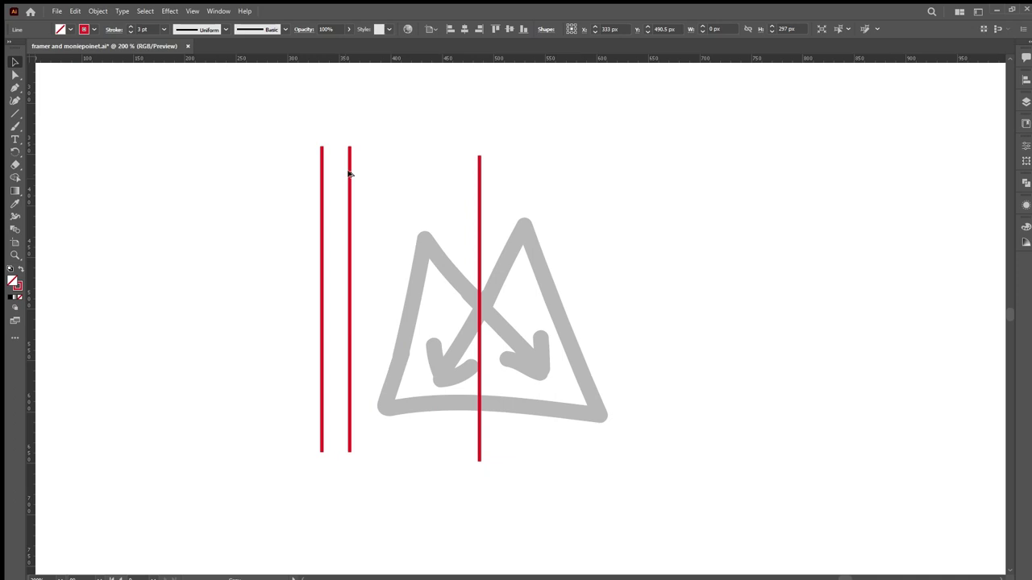
pyautogui.moveTo(287, 189); pyautogui.dragTo(367, 212)
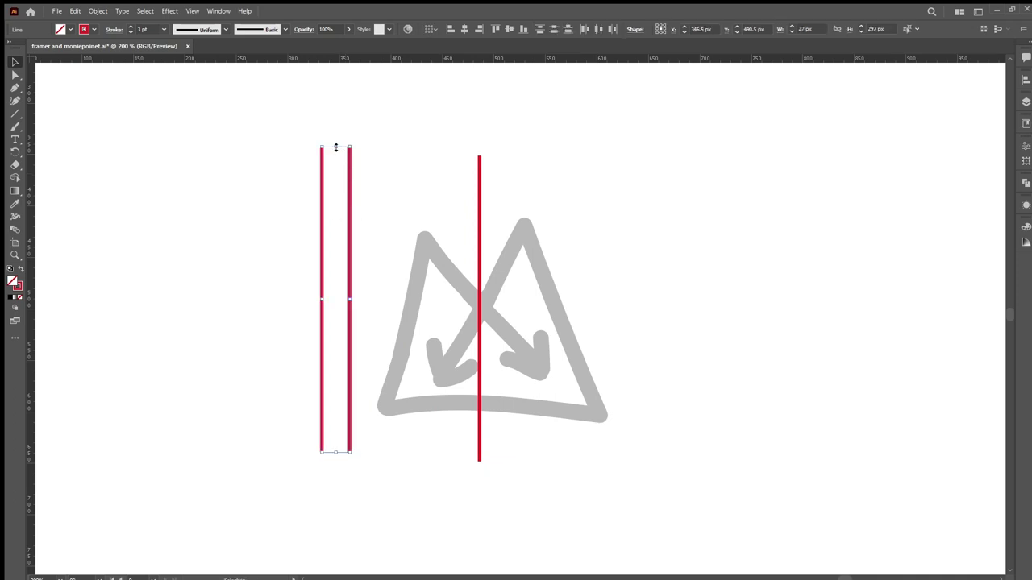
pyautogui.moveTo(336, 148); pyautogui.dragTo(329, 343)
pyautogui.scroll(-2, 328, 344)
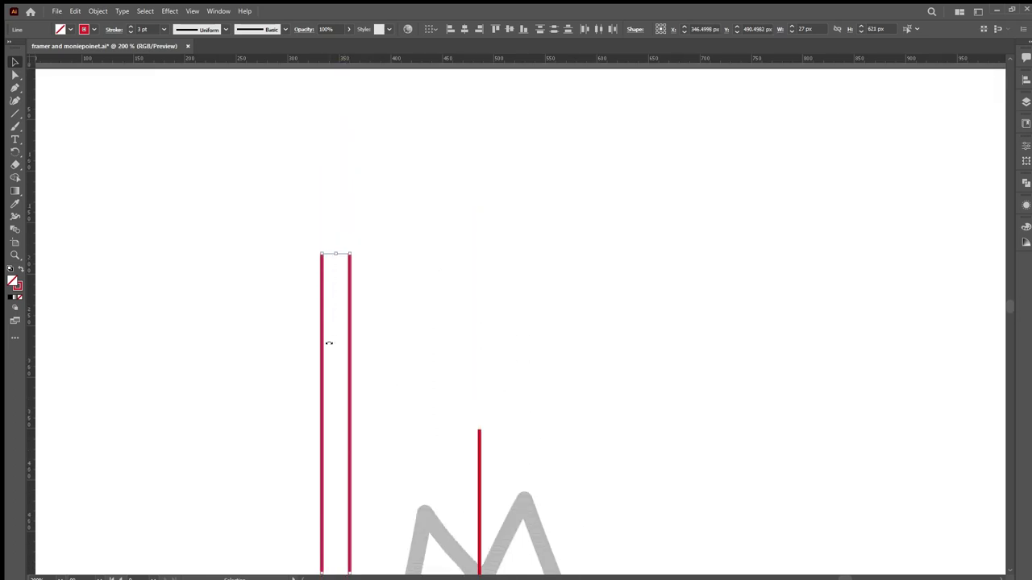
pyautogui.scroll(-5, 329, 343)
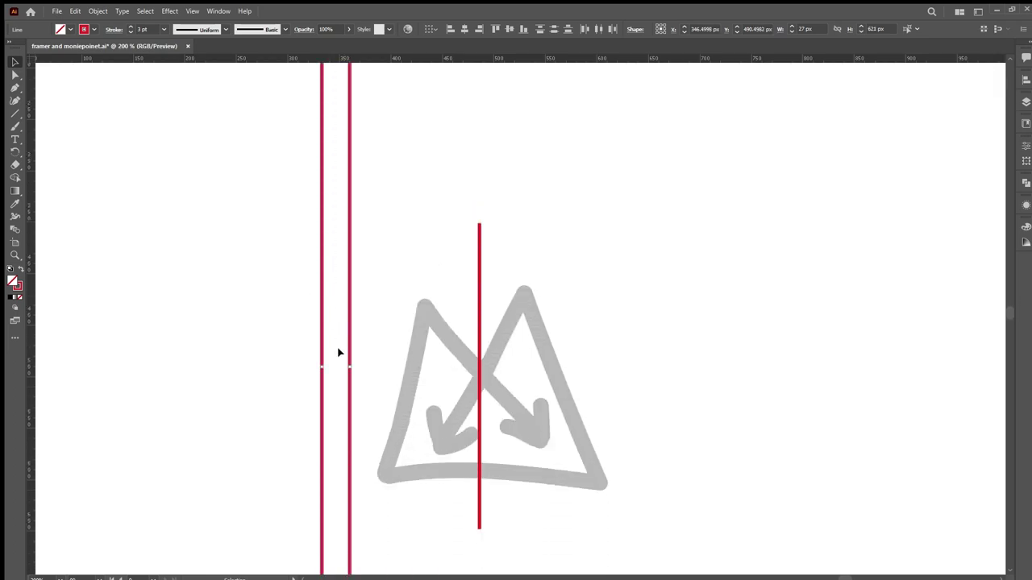
pyautogui.scroll(-2, 338, 352)
pyautogui.moveTo(337, 516); pyautogui.dragTo(336, 462)
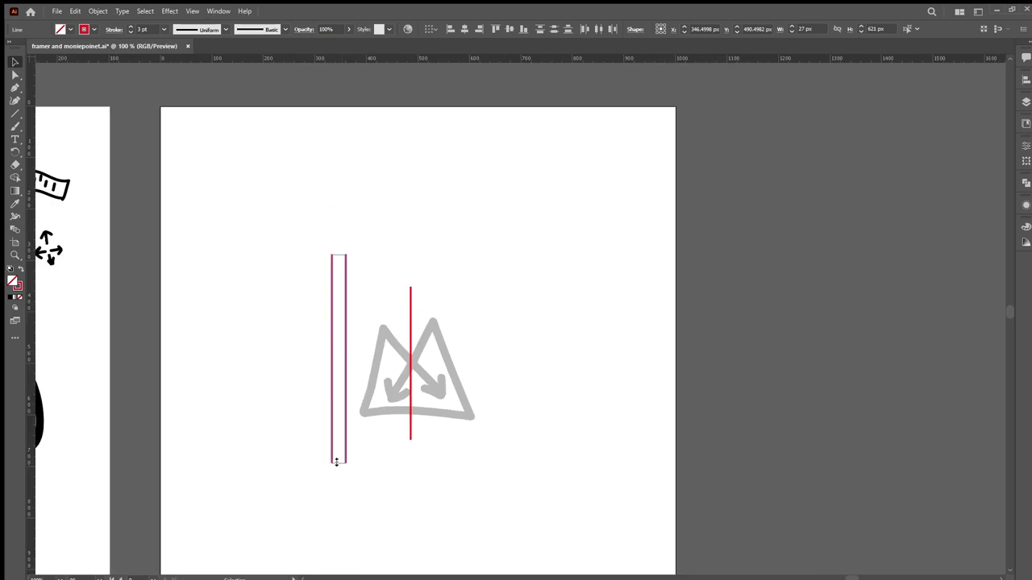
pyautogui.scroll(1, 345, 387)
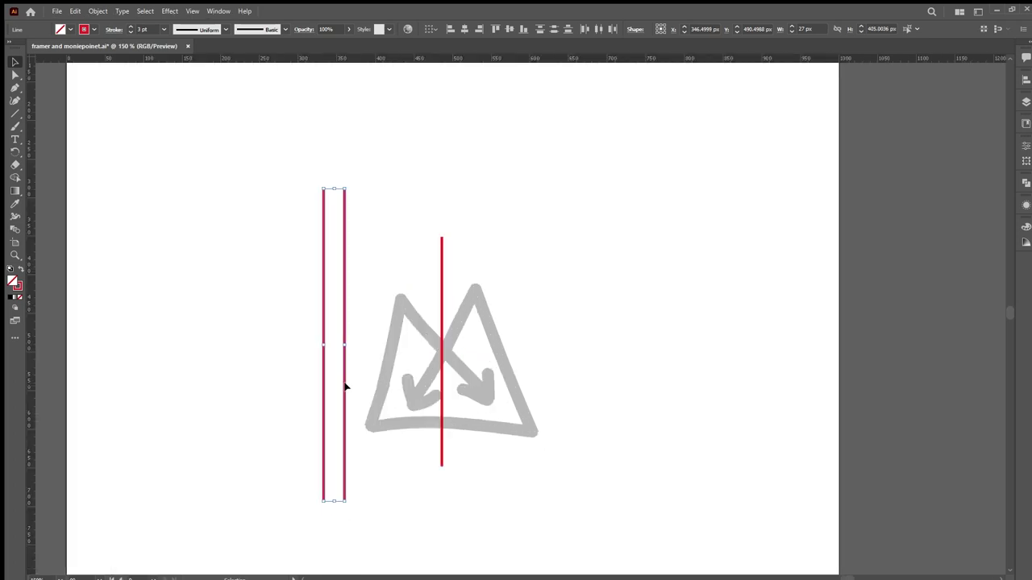
# - Set the two left lines' stroke to black and reselect the pair
pyautogui.click(90, 30)
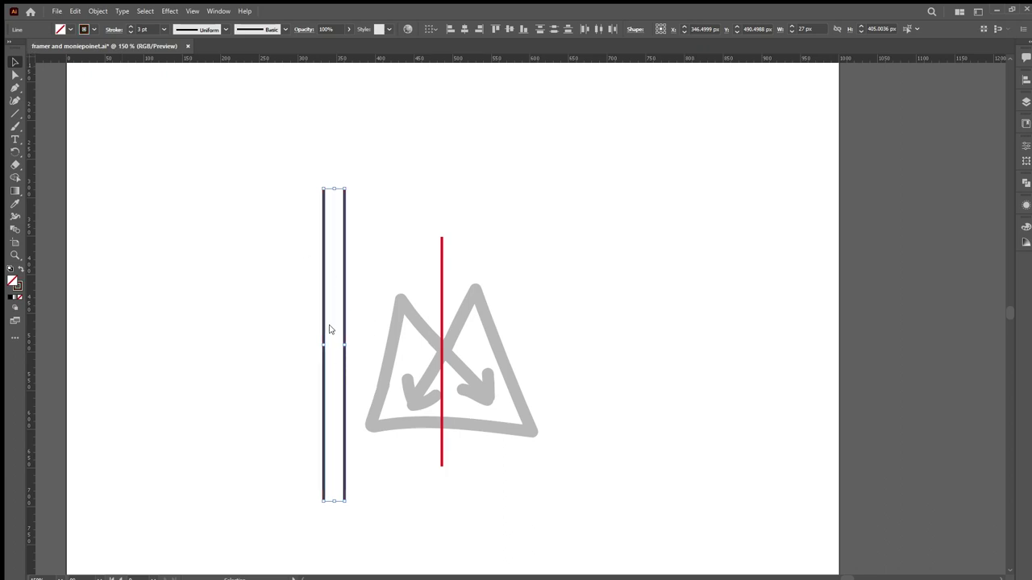
pyautogui.scroll(1, 342, 347)
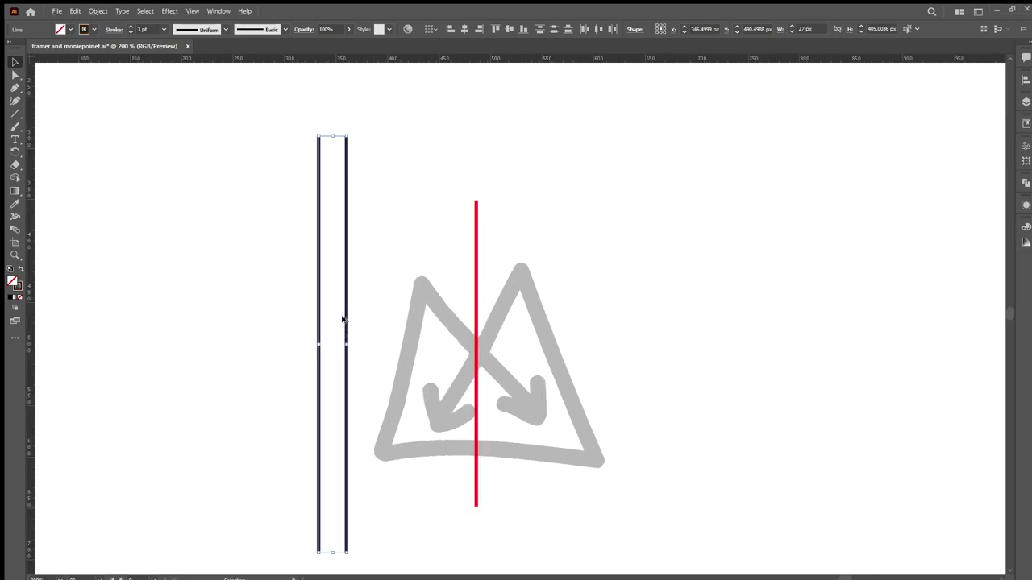
pyautogui.click(419, 335)
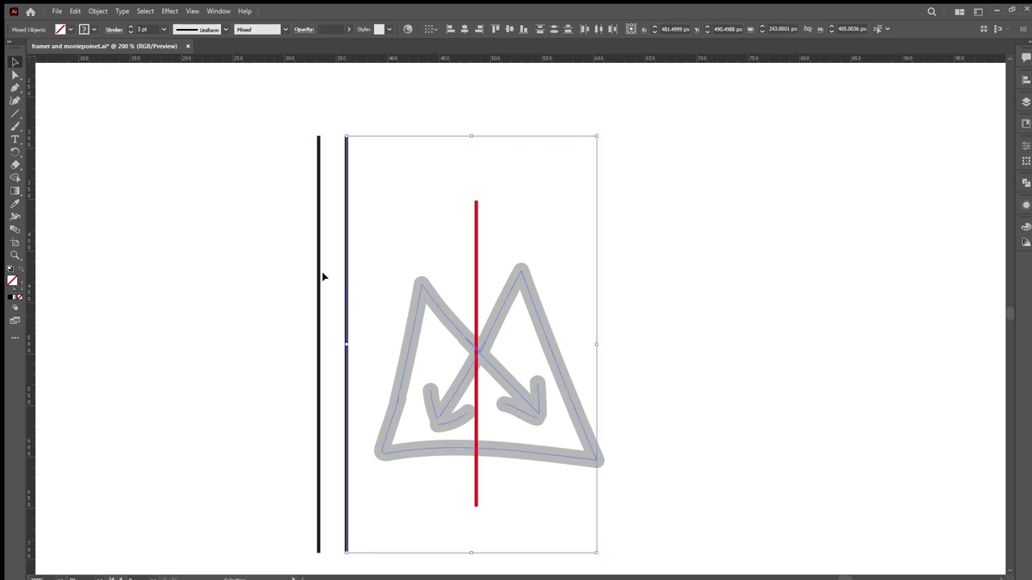
pyautogui.click(287, 253)
pyautogui.click(346, 271)
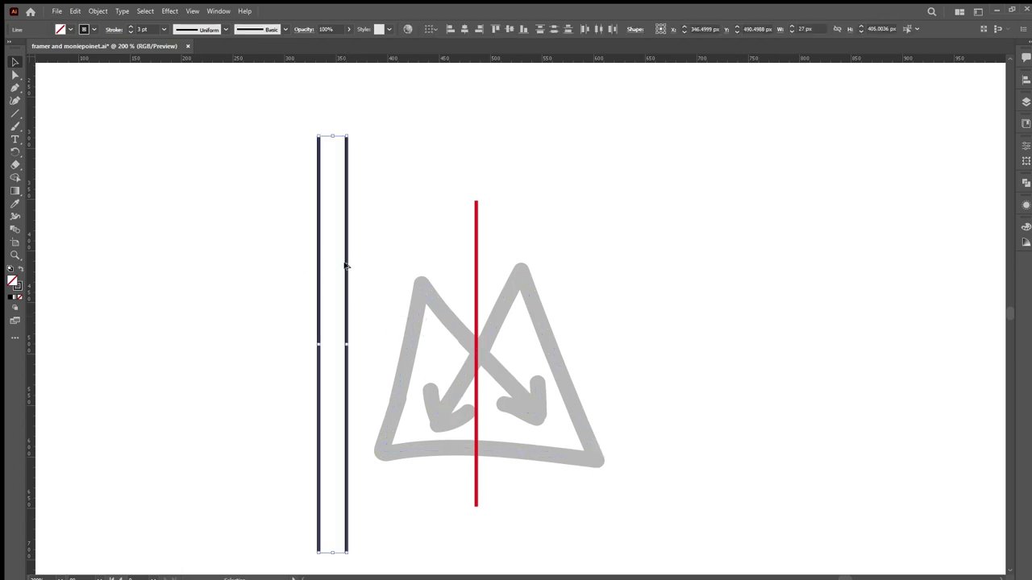
pyautogui.click(375, 266)
pyautogui.moveTo(367, 230); pyautogui.dragTo(418, 256)
pyautogui.scroll(-1, 432, 324)
pyautogui.scroll(-1, 431, 324)
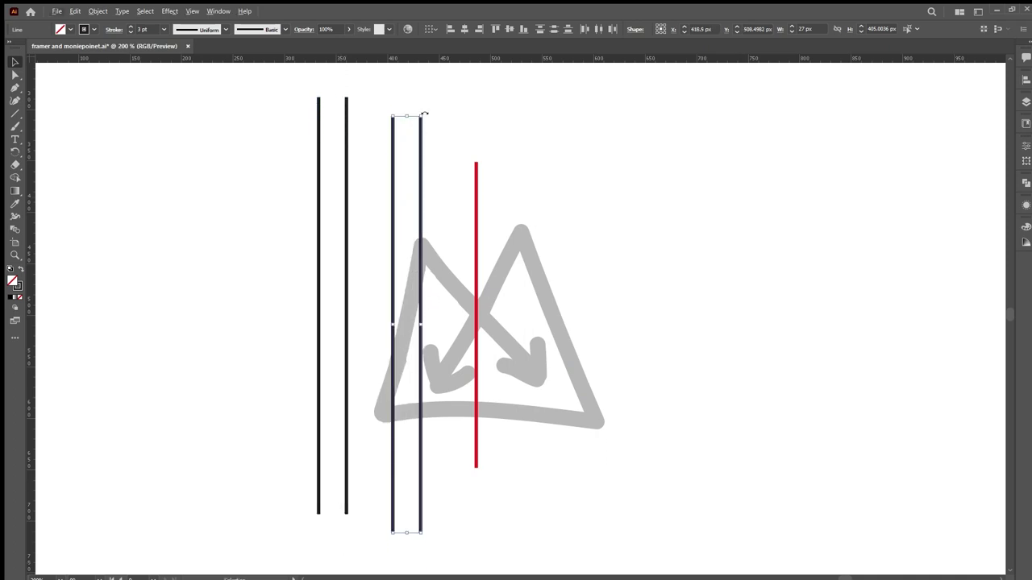
# - Rotate the copied line pair to horizontal and move it down to the sketch's base
pyautogui.moveTo(426, 111); pyautogui.dragTo(572, 401)
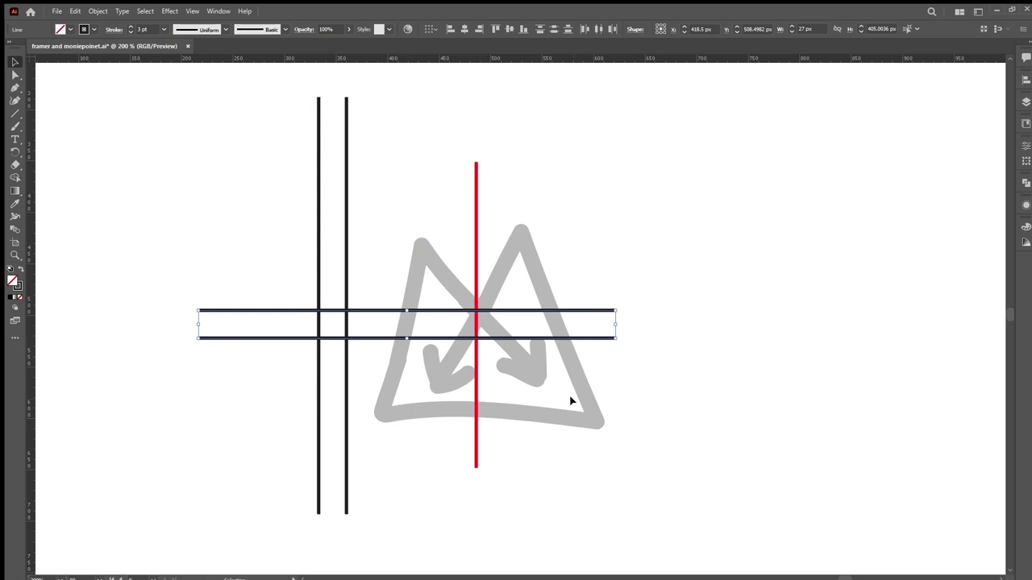
pyautogui.click(500, 341)
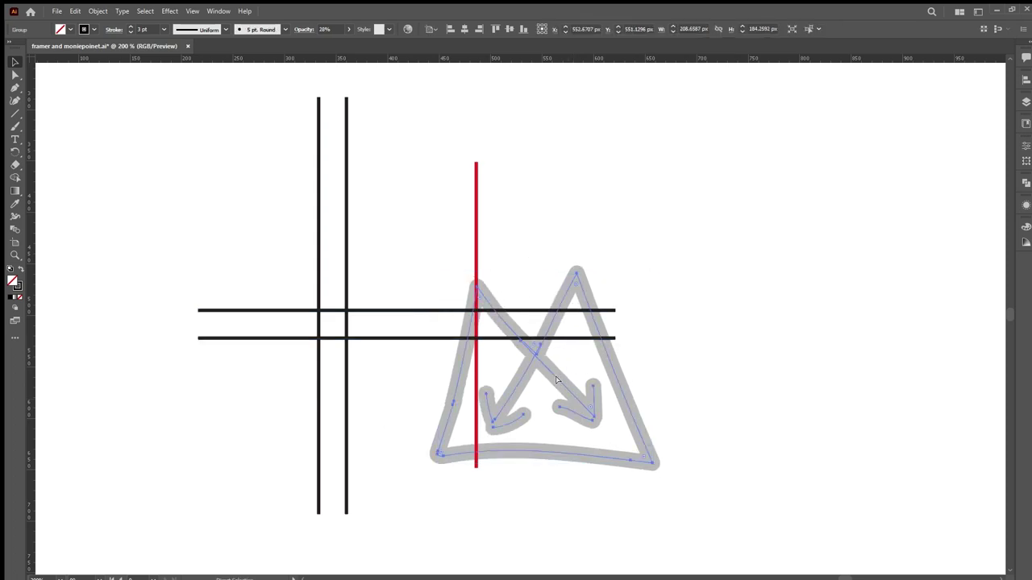
pyautogui.click(365, 290)
pyautogui.click(365, 339)
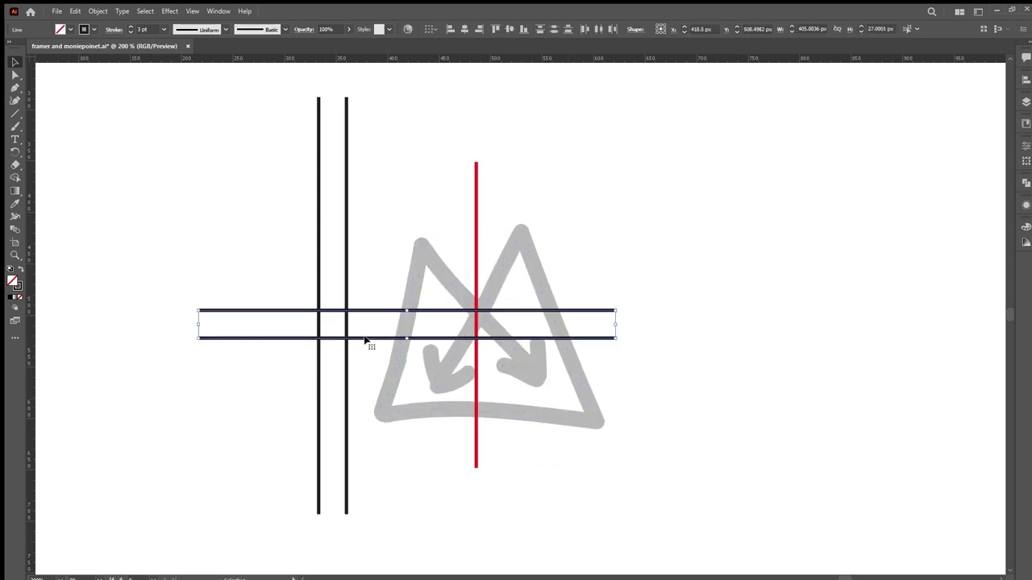
pyautogui.moveTo(365, 341); pyautogui.dragTo(430, 433)
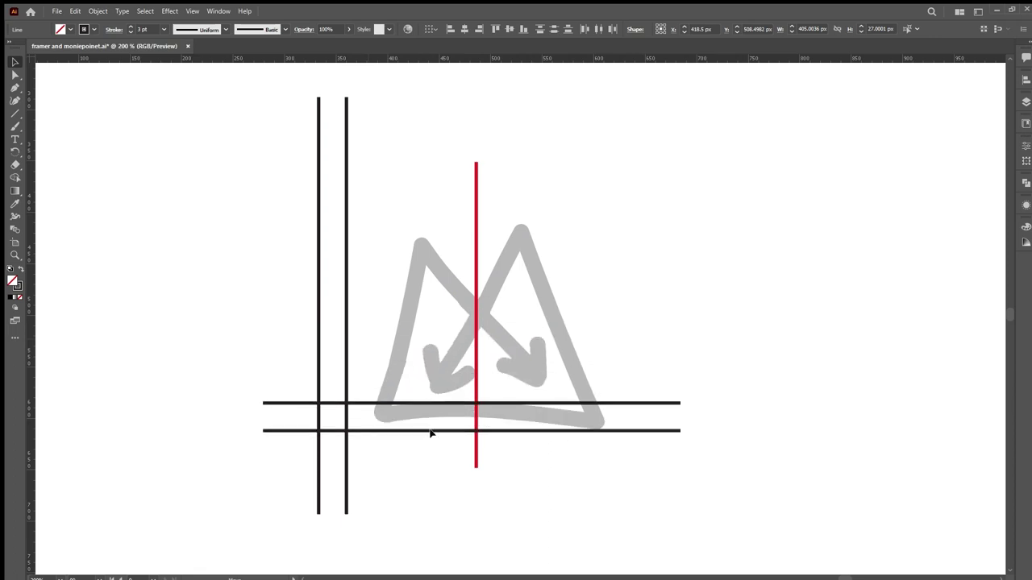
# - Undo an accidental sketch move, adjust the horizontal pair, and deselect it
pyautogui.scroll(3, 474, 425)
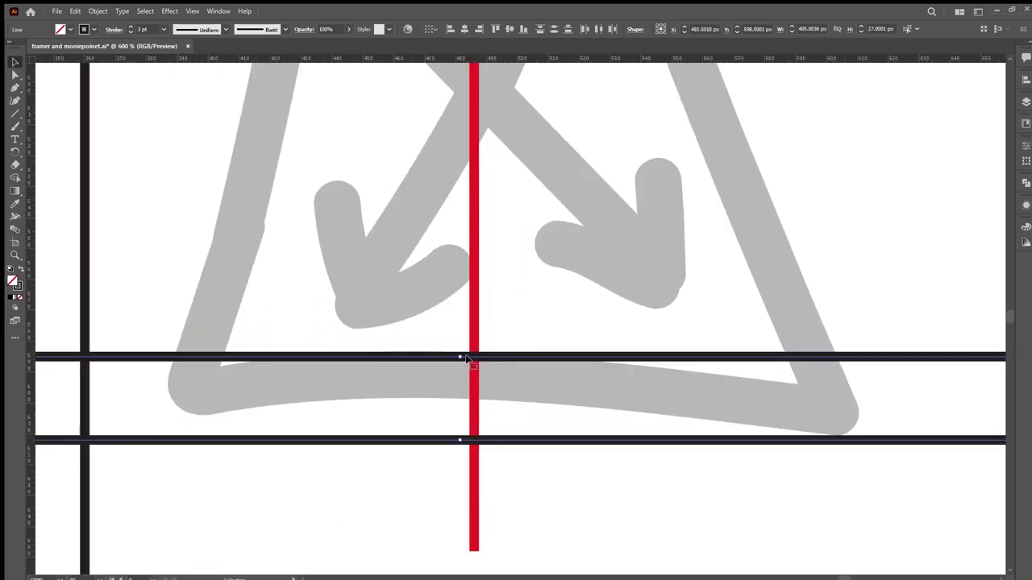
pyautogui.moveTo(472, 360); pyautogui.dragTo(477, 360)
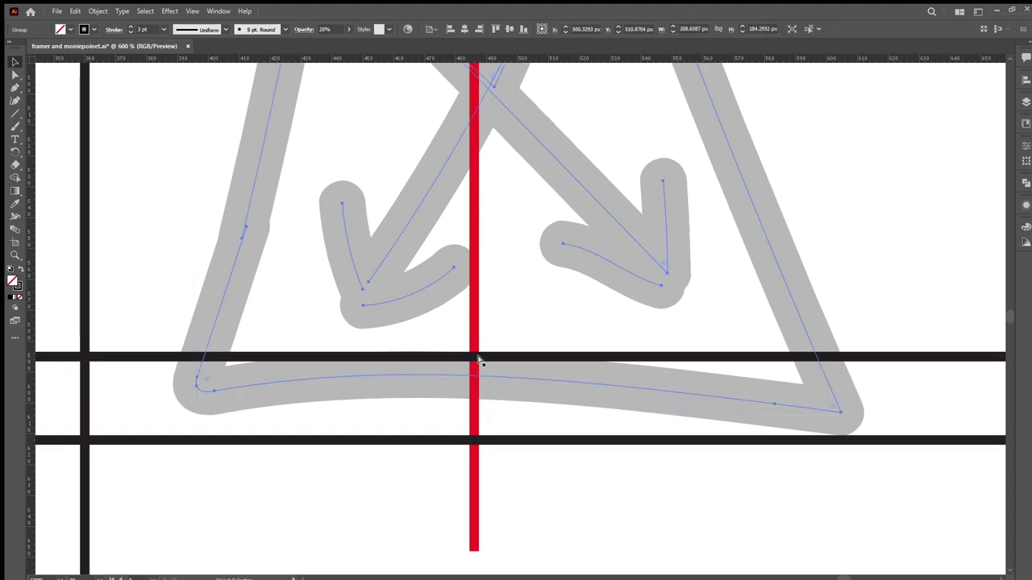
pyautogui.hotkey('ctrl', 'z')
pyautogui.click(913, 466)
pyautogui.moveTo(914, 473); pyautogui.dragTo(890, 339)
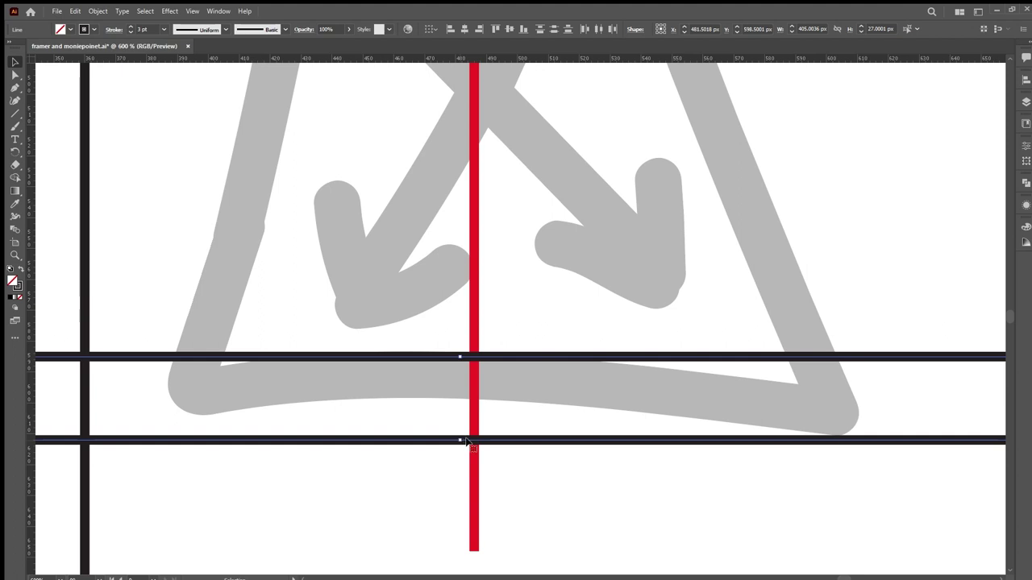
pyautogui.moveTo(474, 441); pyautogui.dragTo(487, 441)
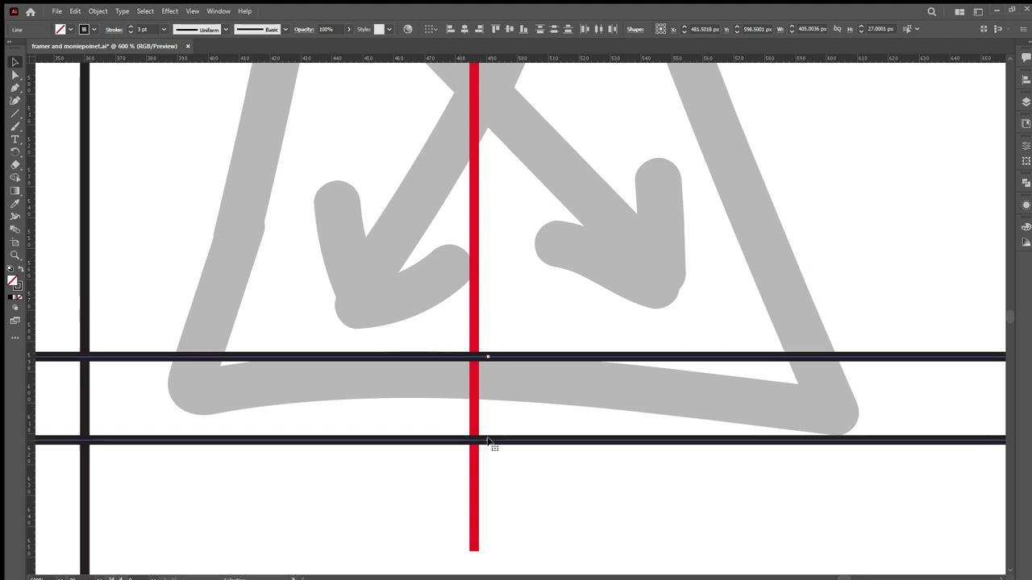
pyautogui.click(504, 482)
pyautogui.scroll(-5, 505, 482)
pyautogui.scroll(4, 492, 483)
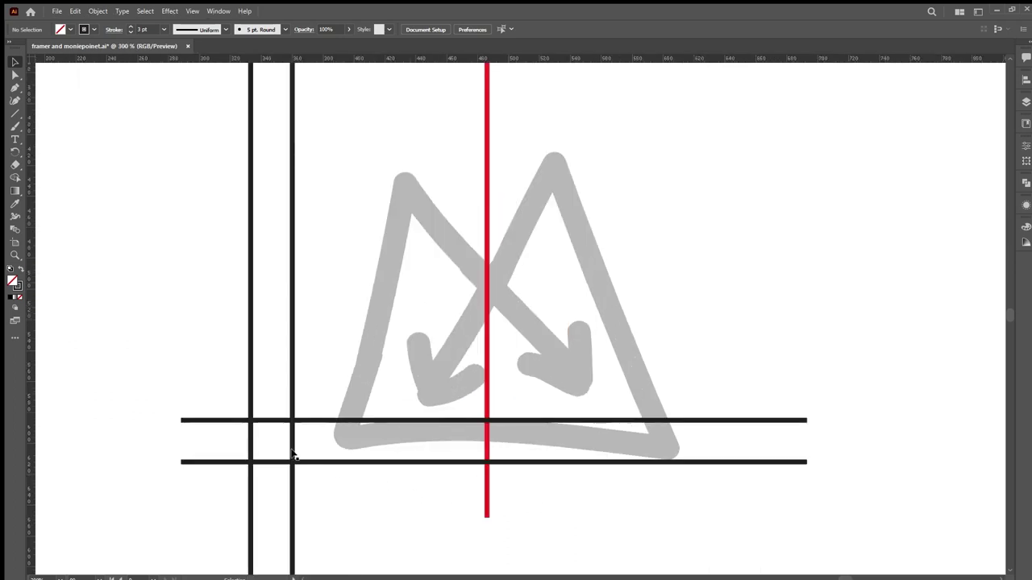
pyautogui.scroll(-1, 302, 338)
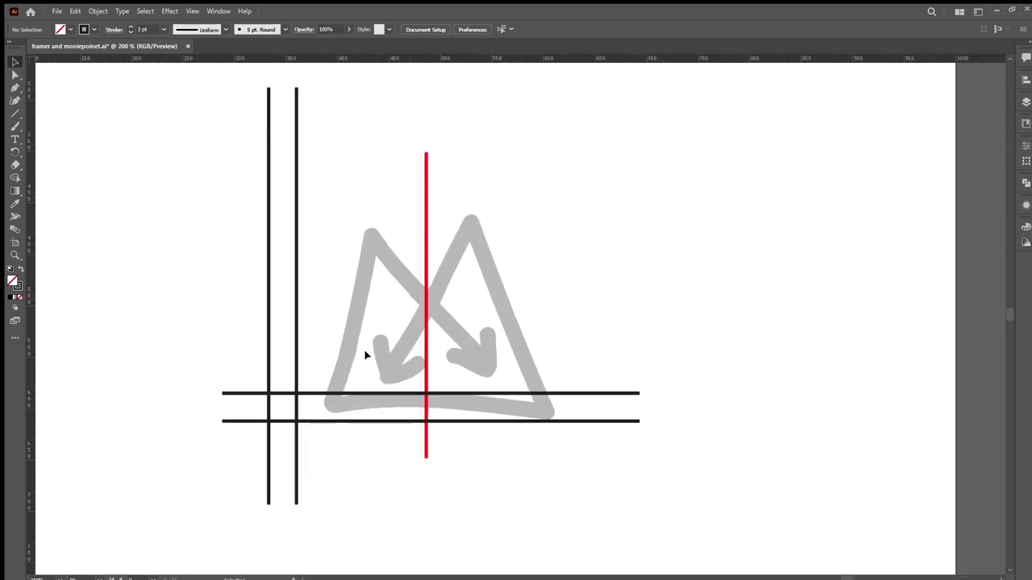
pyautogui.scroll(1, 366, 355)
# - Tilt the vertical line pair clockwise onto the M's left leg and fine-tune its angle
pyautogui.moveTo(236, 114); pyautogui.dragTo(337, 146)
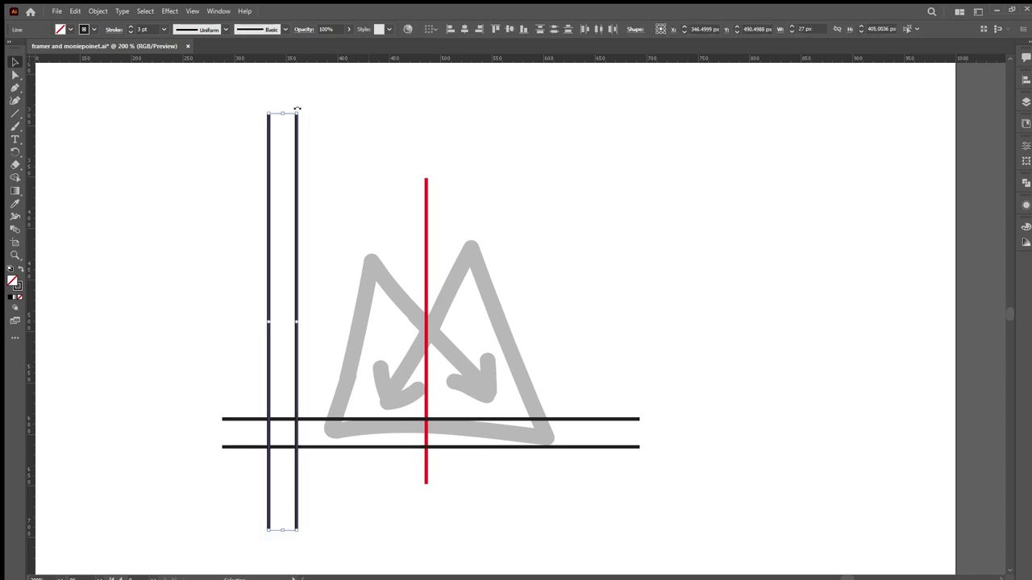
pyautogui.moveTo(297, 108); pyautogui.dragTo(361, 139)
pyautogui.moveTo(305, 301); pyautogui.dragTo(350, 312)
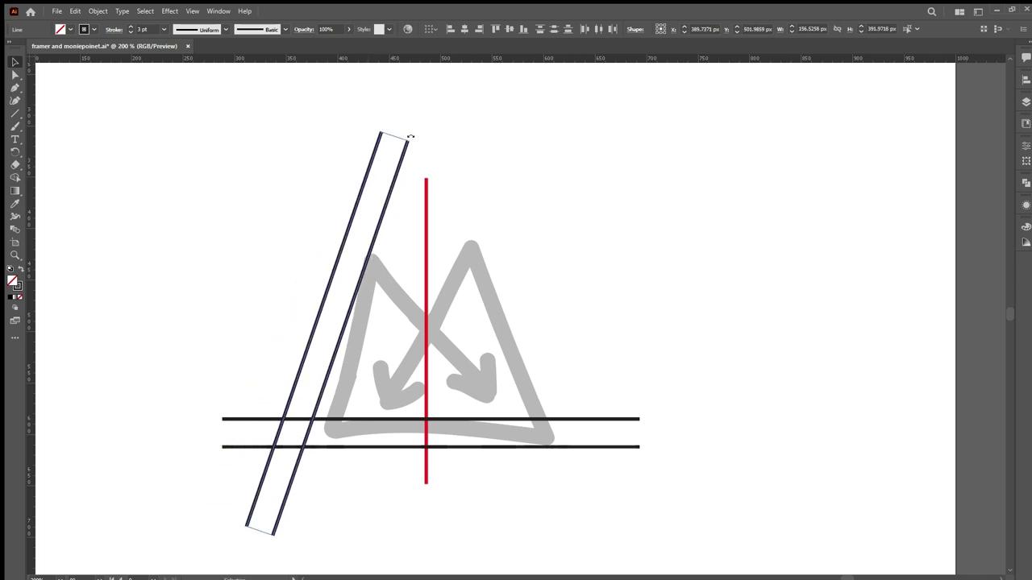
pyautogui.moveTo(404, 132); pyautogui.dragTo(401, 130)
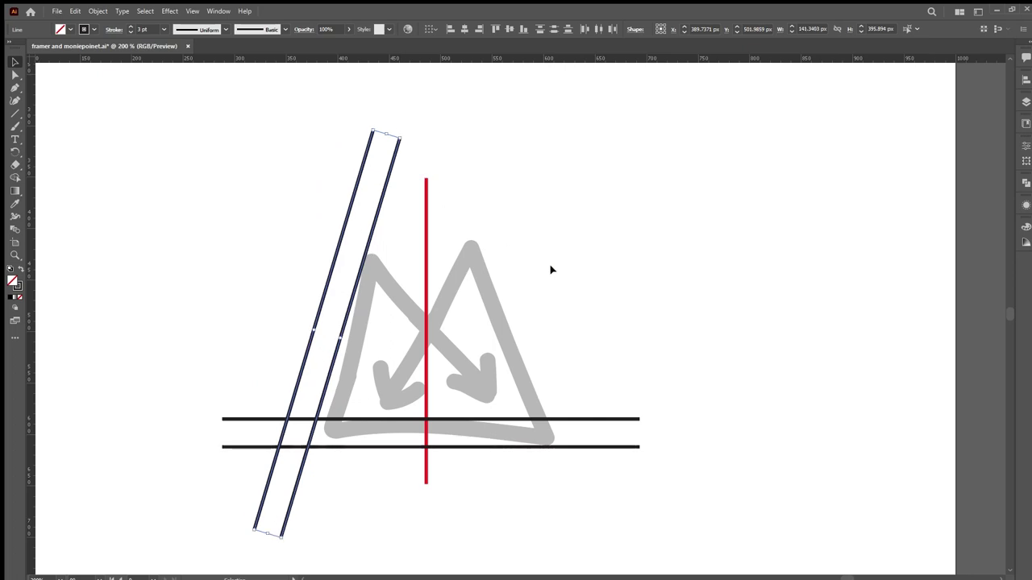
pyautogui.moveTo(426, 237); pyautogui.dragTo(430, 239)
pyautogui.moveTo(429, 239); pyautogui.dragTo(427, 237)
# - Try an opposite-tilted copy of the pair, then delete it
pyautogui.moveTo(402, 137); pyautogui.dragTo(485, 393)
pyautogui.moveTo(476, 459); pyautogui.dragTo(470, 473)
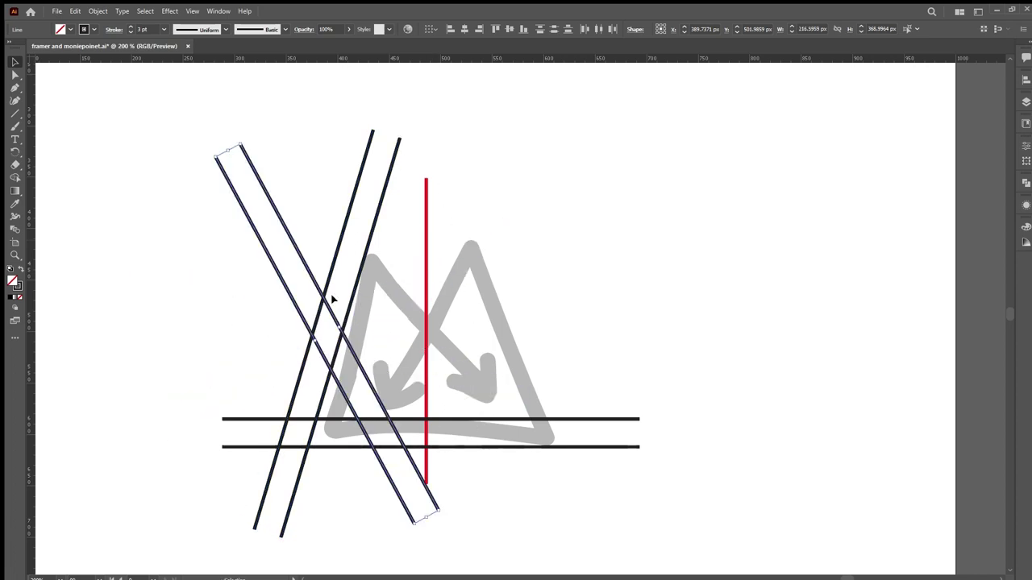
pyautogui.moveTo(311, 281); pyautogui.dragTo(373, 253)
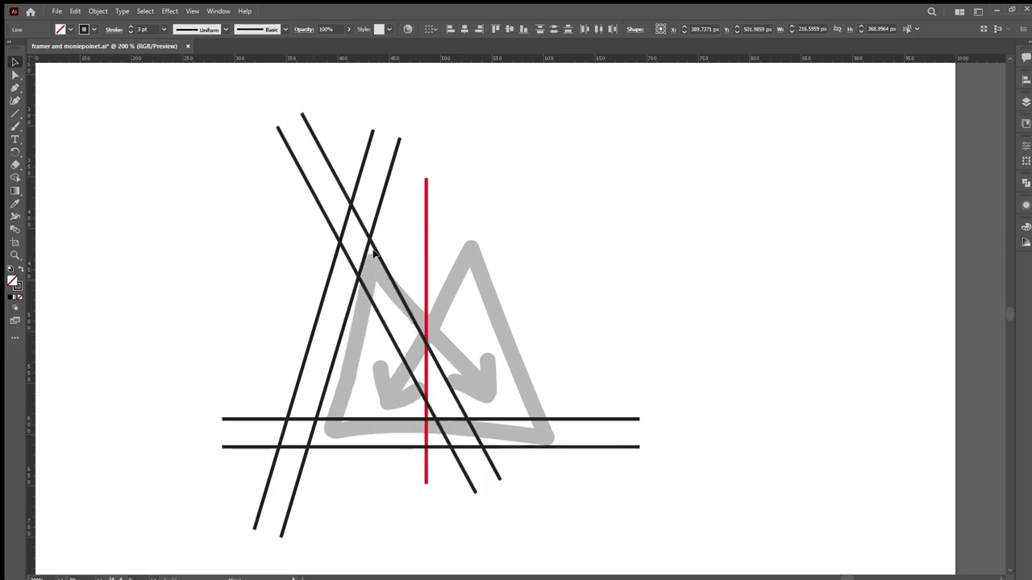
pyautogui.click(373, 254)
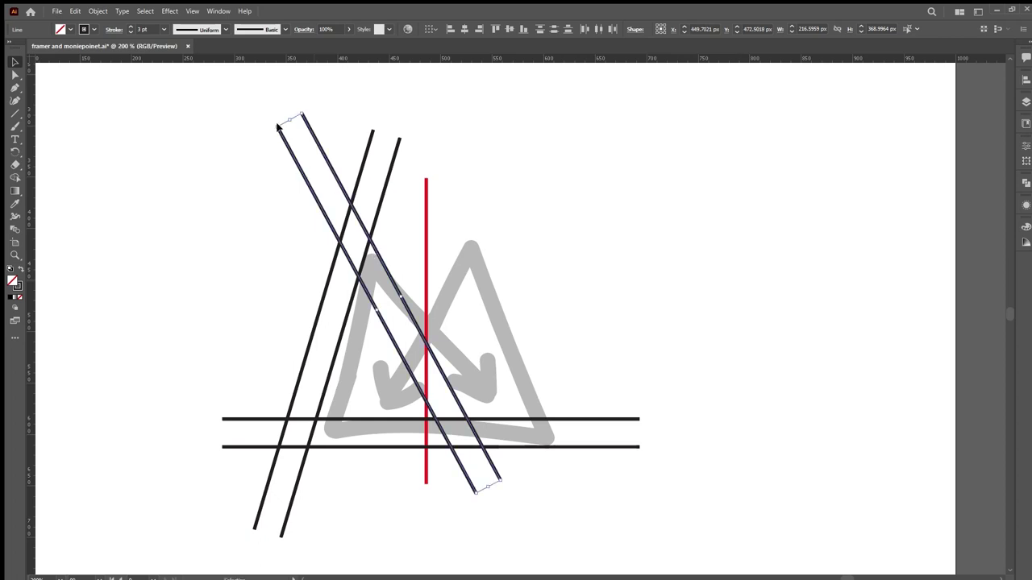
pyautogui.moveTo(273, 124); pyautogui.dragTo(241, 170)
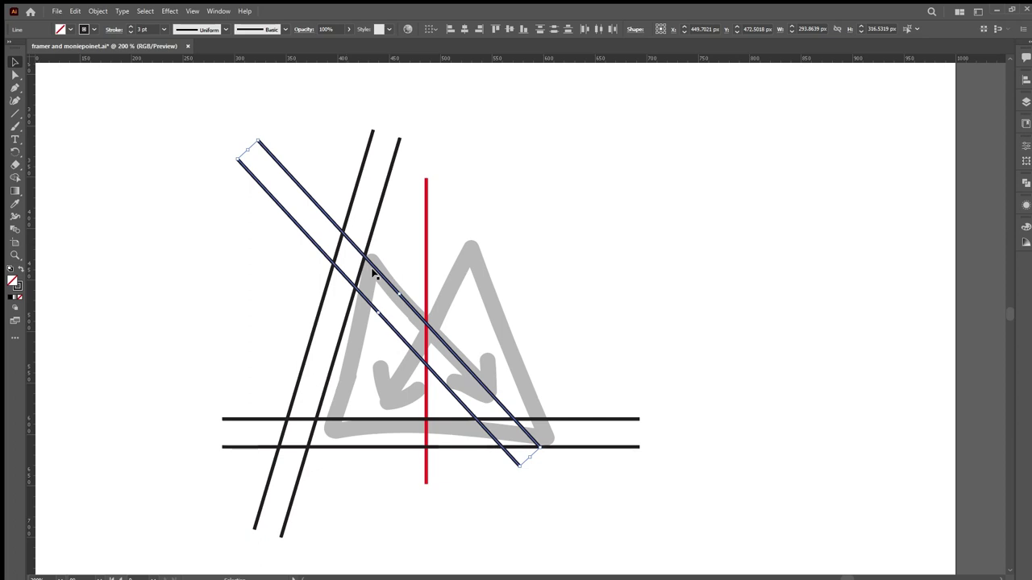
pyautogui.moveTo(373, 272); pyautogui.dragTo(377, 264)
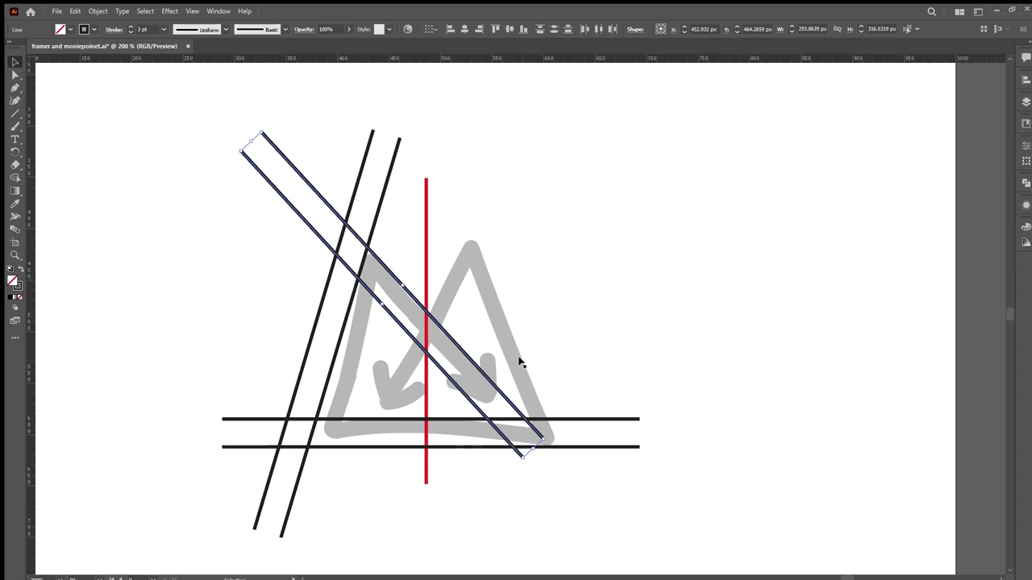
pyautogui.press('Delete')
# - Duplicate the line pair beside the sketch as a new pair of vertical posts
pyautogui.moveTo(619, 391); pyautogui.dragTo(624, 508)
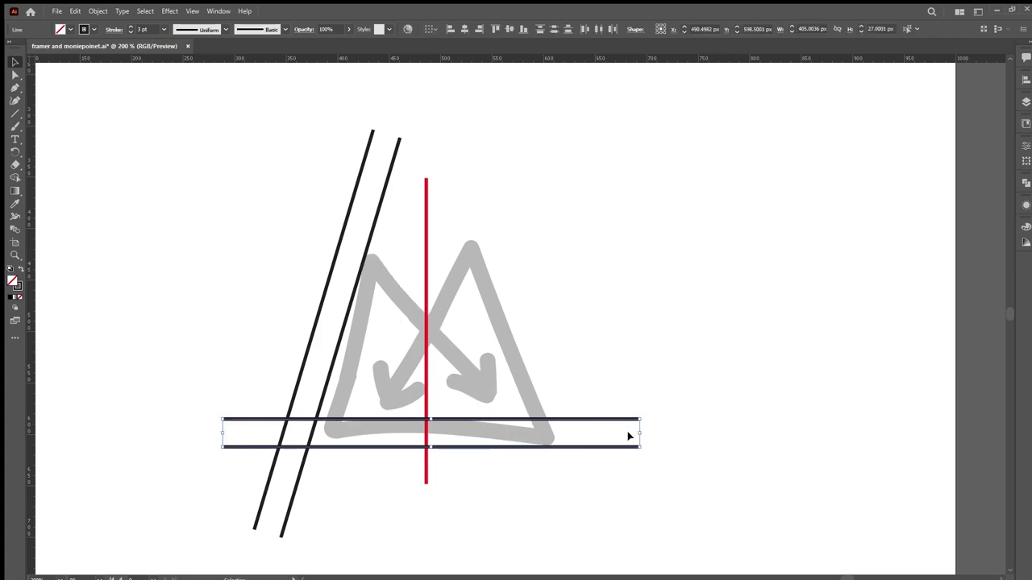
pyautogui.moveTo(617, 419); pyautogui.dragTo(665, 335)
pyautogui.moveTo(635, 394); pyautogui.dragTo(621, 488)
pyautogui.moveTo(621, 423); pyautogui.dragTo(599, 511)
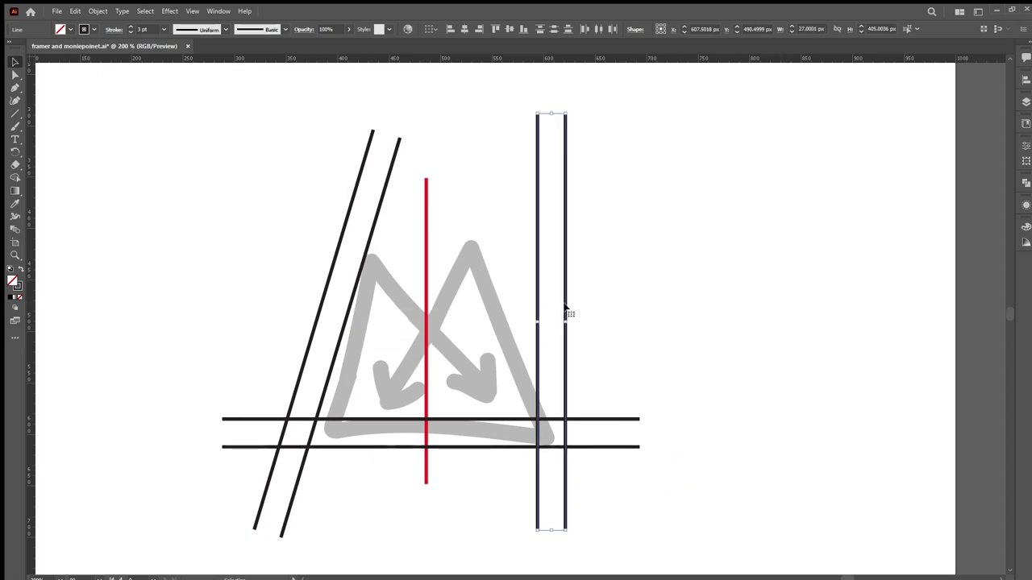
pyautogui.moveTo(567, 313); pyautogui.dragTo(629, 354)
pyautogui.moveTo(603, 212); pyautogui.dragTo(576, 369)
pyautogui.scroll(1, 582, 295)
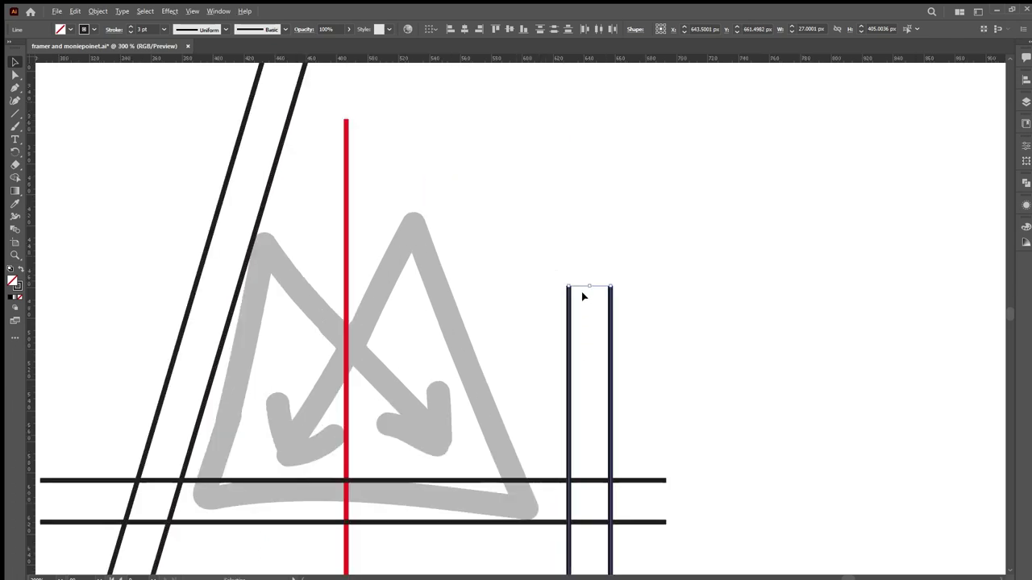
pyautogui.scroll(1, 582, 296)
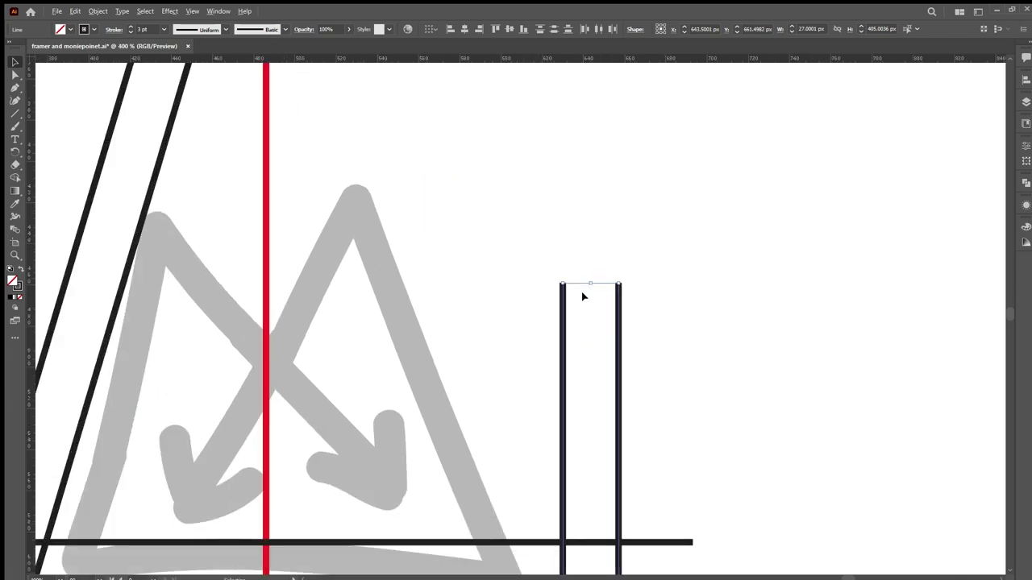
pyautogui.click(537, 272)
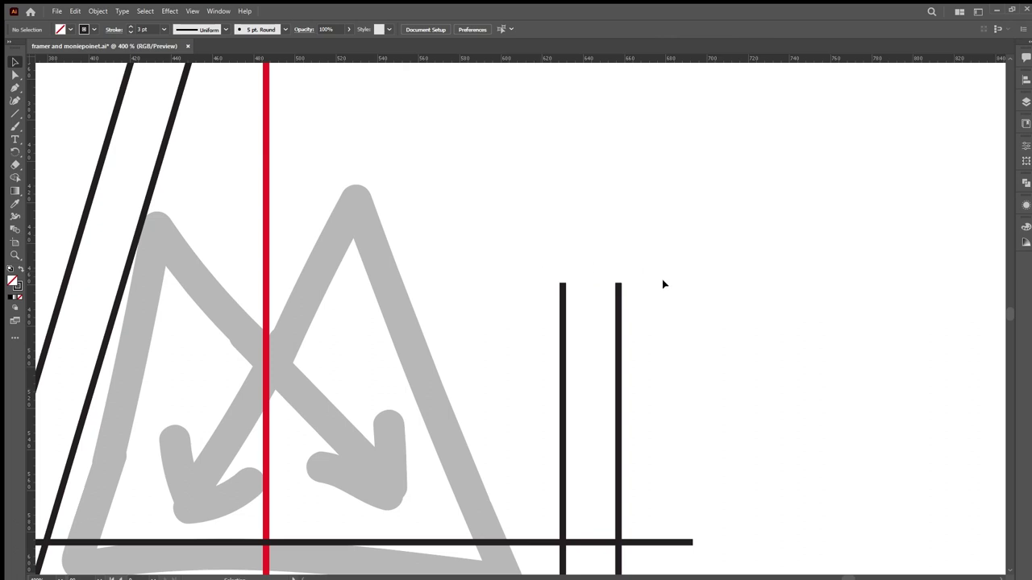
# - Draw a horizontal line across the two posts and rotate it to a 135° diagonal
pyautogui.press('\\')
pyautogui.moveTo(692, 320)
pyautogui.mouseDown()
pyautogui.moveTo(525, 320)
pyautogui.moveTo(496, 334)
pyautogui.mouseUp()
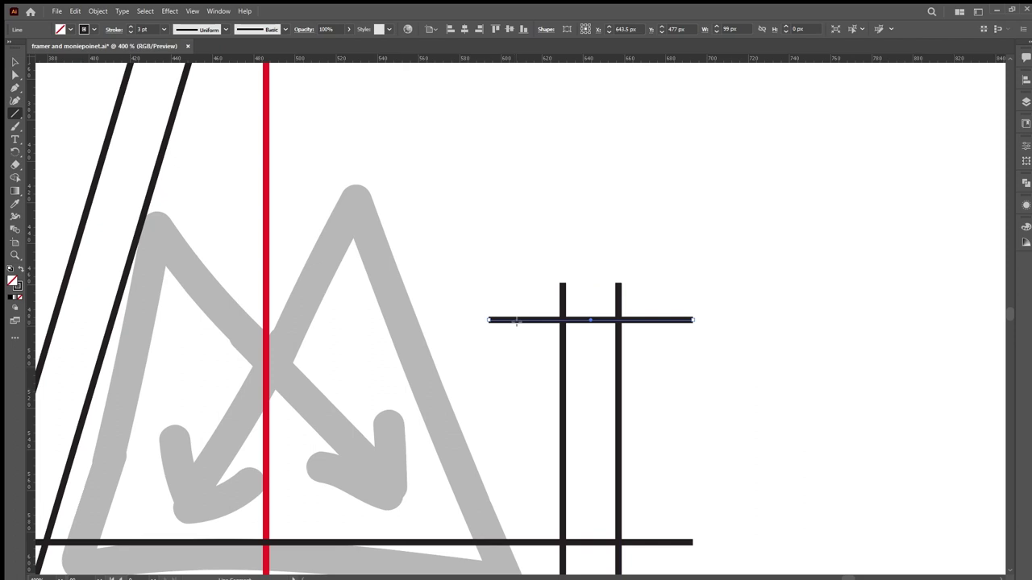
pyautogui.press('v')
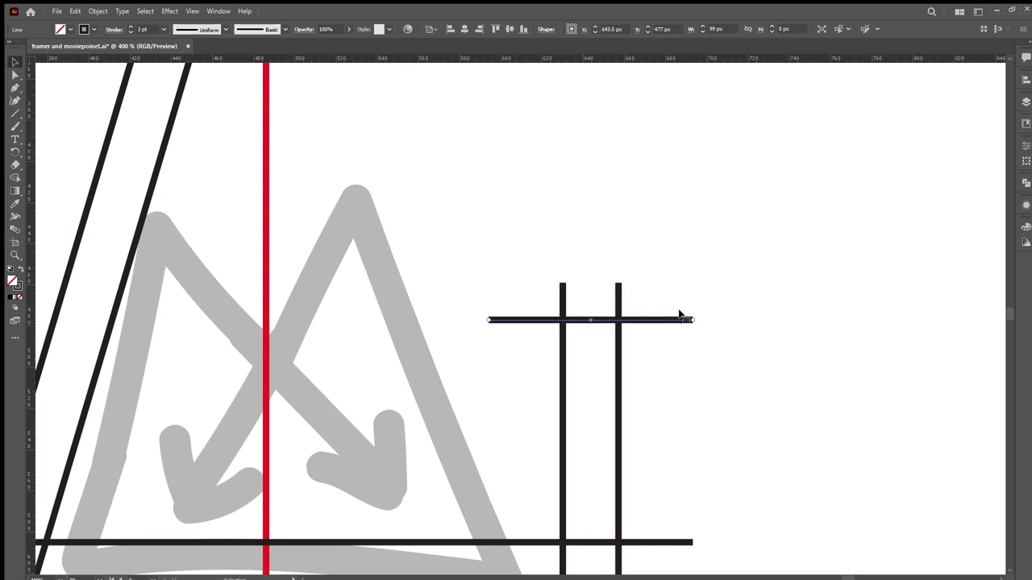
pyautogui.moveTo(698, 318); pyautogui.dragTo(679, 389)
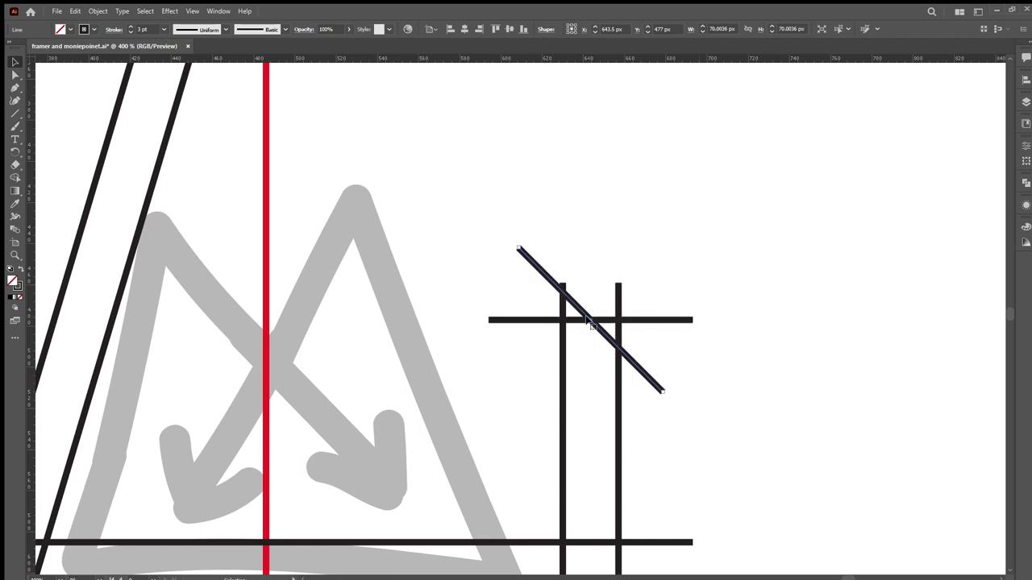
pyautogui.moveTo(589, 321); pyautogui.dragTo(592, 241)
# - Select the arrow-mark lines without the guide, shift them slightly left, and move the guide along
pyautogui.click(612, 302)
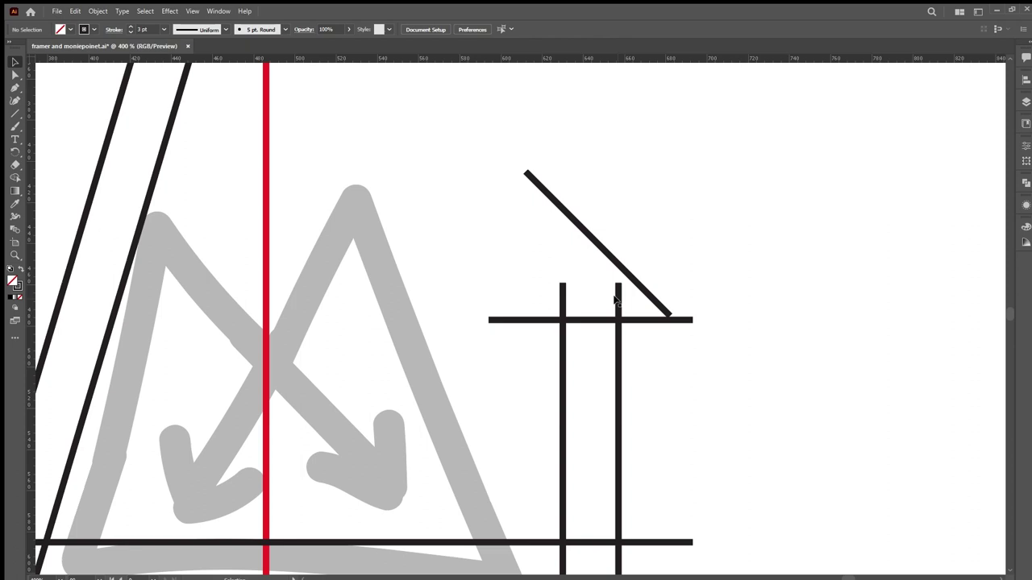
pyautogui.click(562, 296)
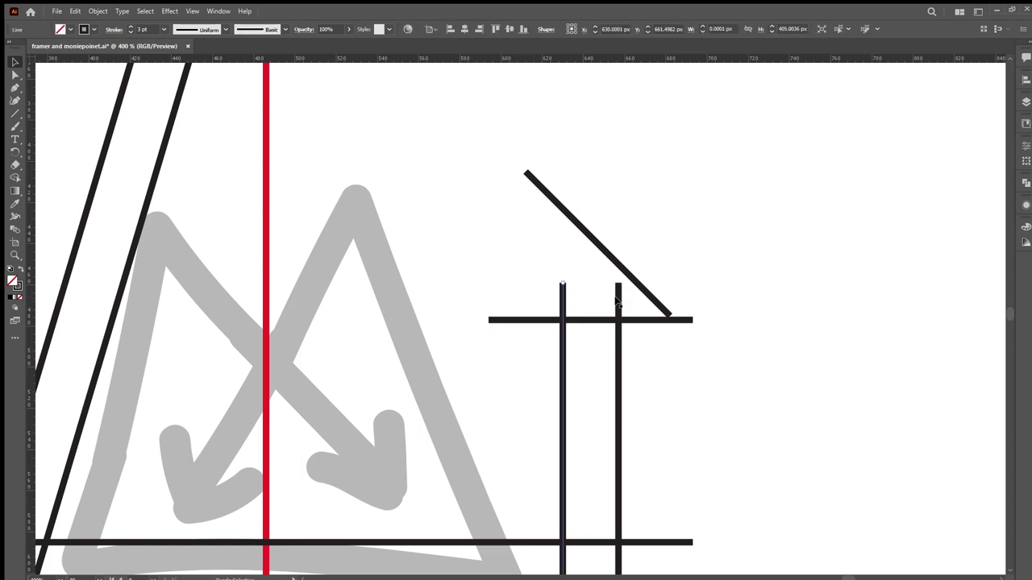
pyautogui.keyDown('shift'); pyautogui.click(618, 304); pyautogui.keyUp('shift')
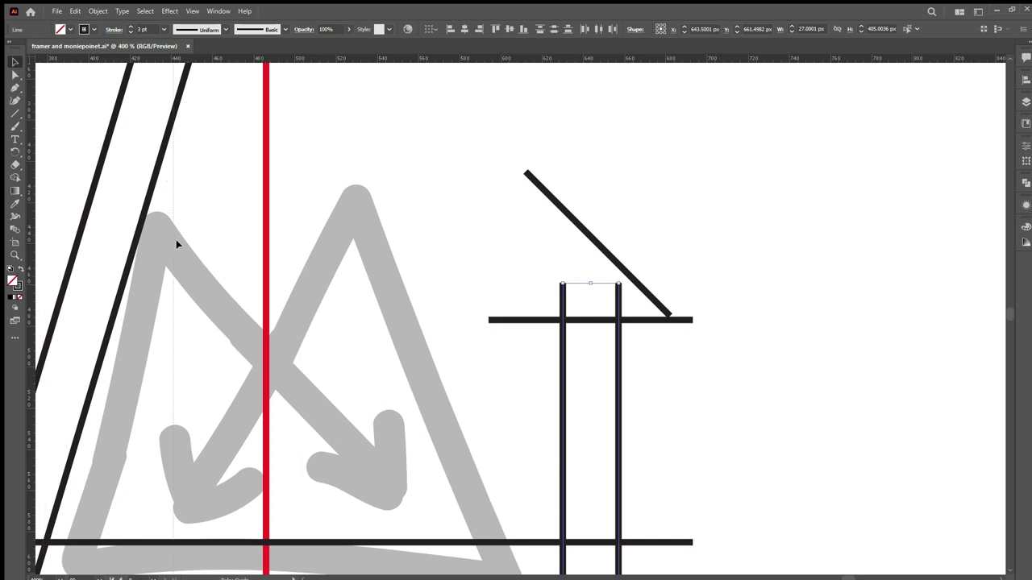
pyautogui.click(587, 284)
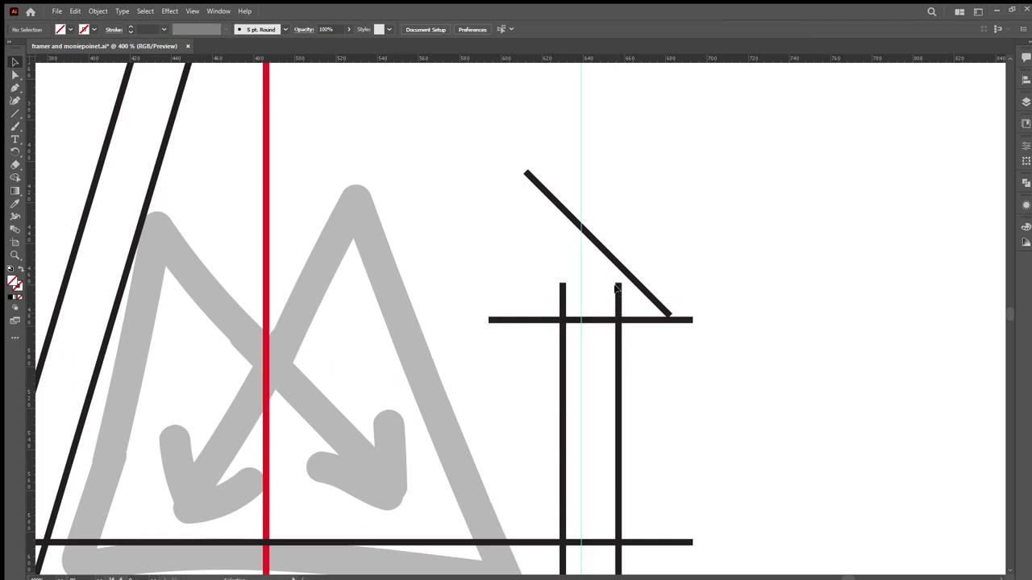
pyautogui.moveTo(684, 247)
pyautogui.mouseDown()
pyautogui.moveTo(613, 322)
pyautogui.moveTo(546, 350)
pyautogui.mouseUp()
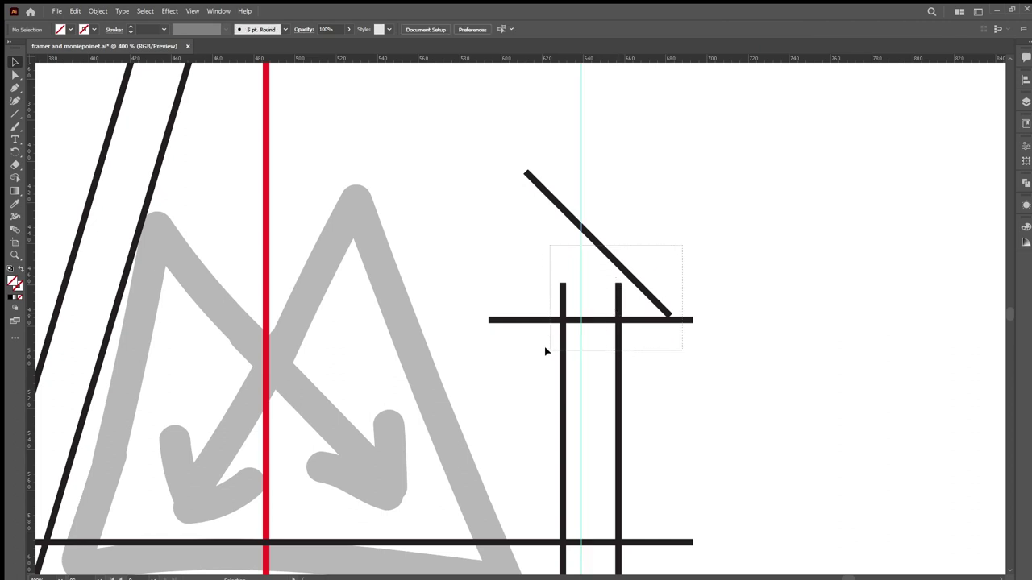
pyautogui.keyDown('shift'); pyautogui.click(579, 245); pyautogui.keyUp('shift')
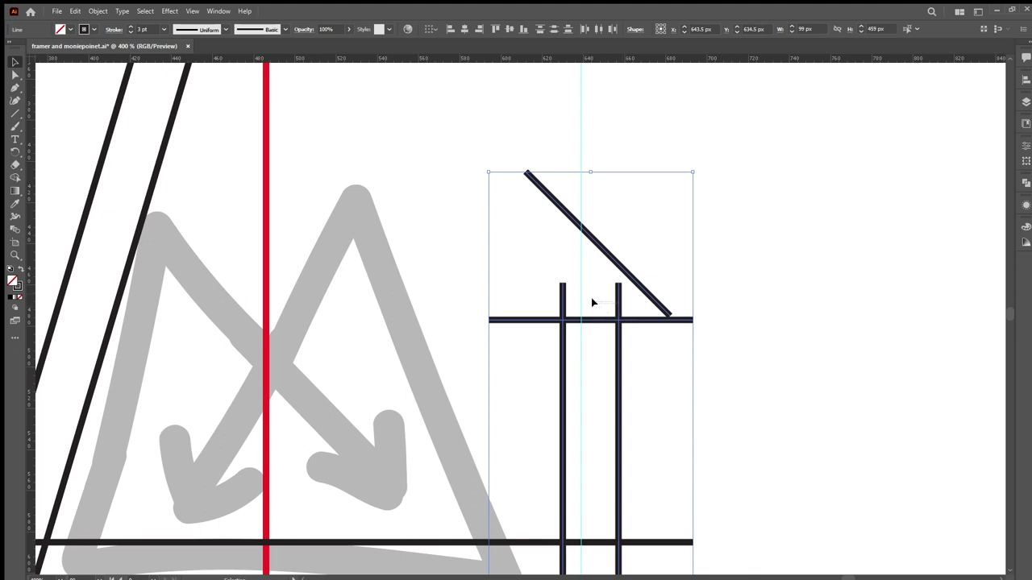
pyautogui.click(592, 302)
pyautogui.moveTo(657, 240); pyautogui.dragTo(559, 339)
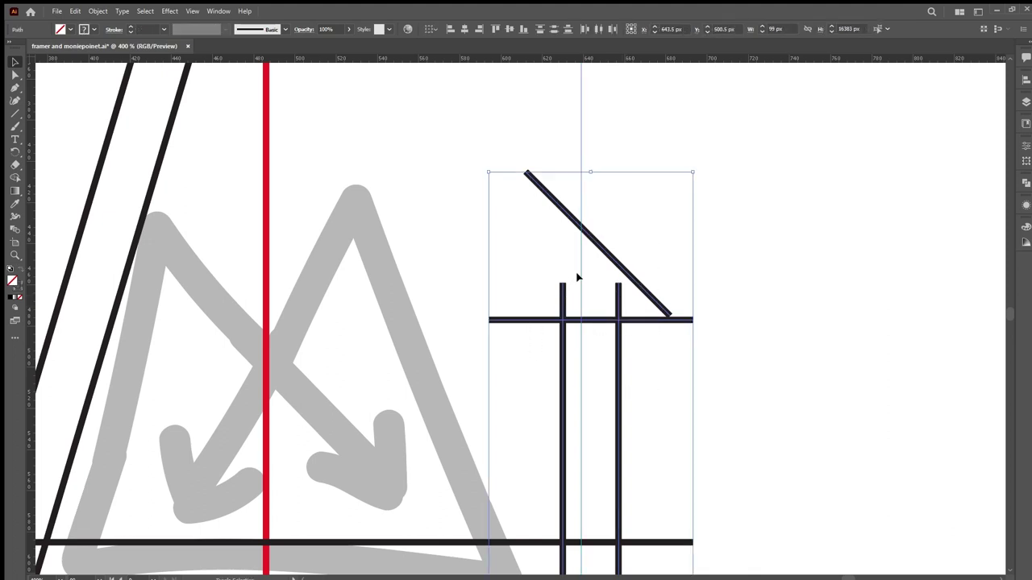
pyautogui.keyDown('shift'); pyautogui.click(578, 277); pyautogui.keyUp('shift')
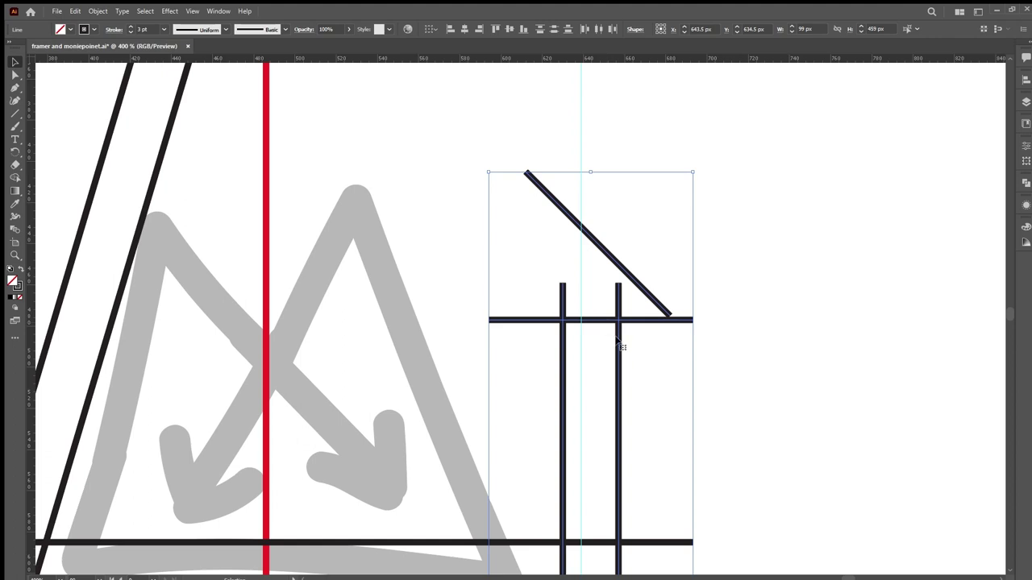
pyautogui.moveTo(616, 337)
pyautogui.mouseDown()
pyautogui.moveTo(599, 327)
pyautogui.moveTo(607, 331)
pyautogui.mouseUp()
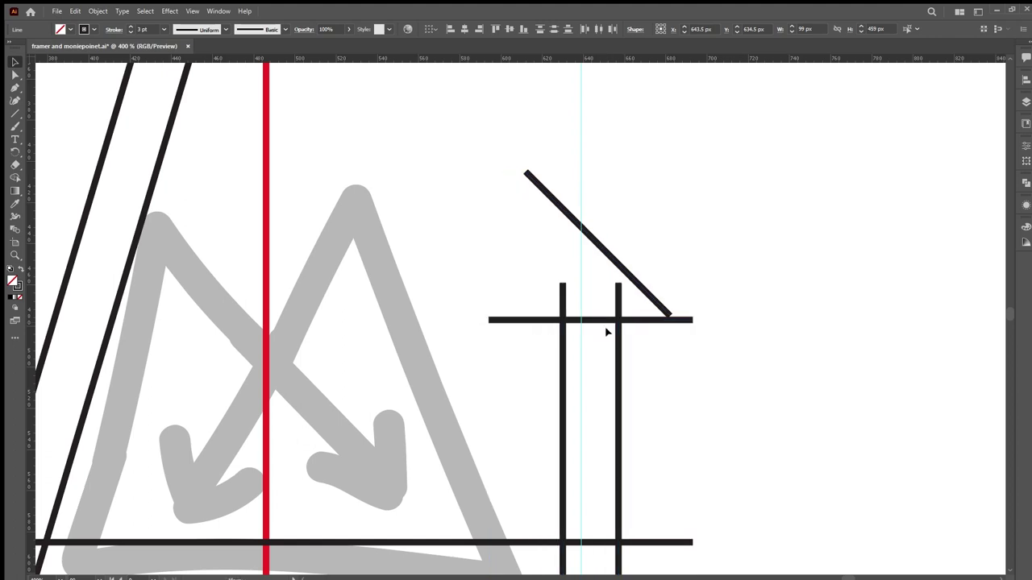
pyautogui.moveTo(576, 276); pyautogui.dragTo(31, 276)
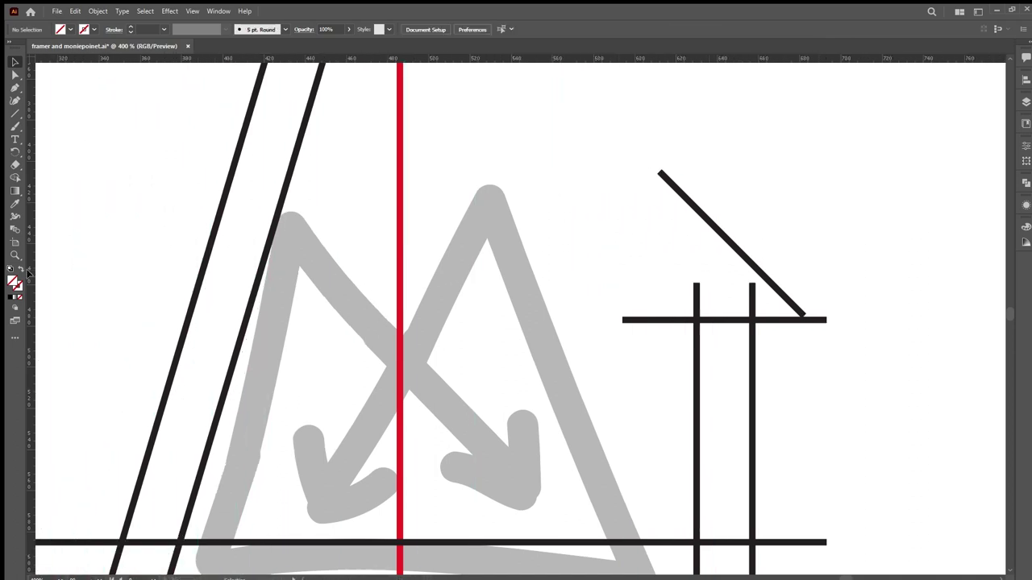
pyautogui.hscroll(4, 606, 346)
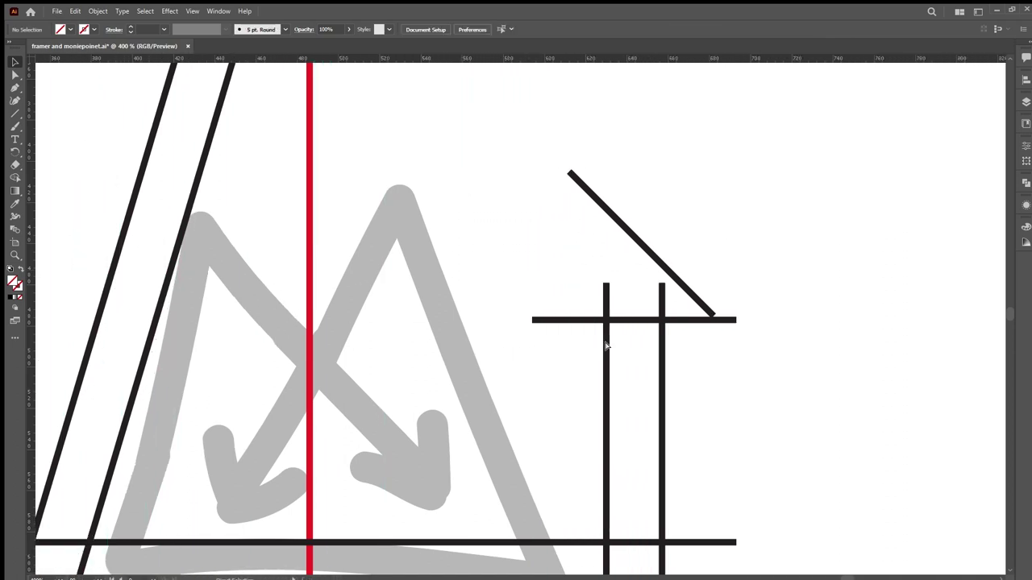
pyautogui.scroll(2, 595, 277)
# - Lengthen the diagonal line at both ends and move it up-left into place
pyautogui.click(600, 237)
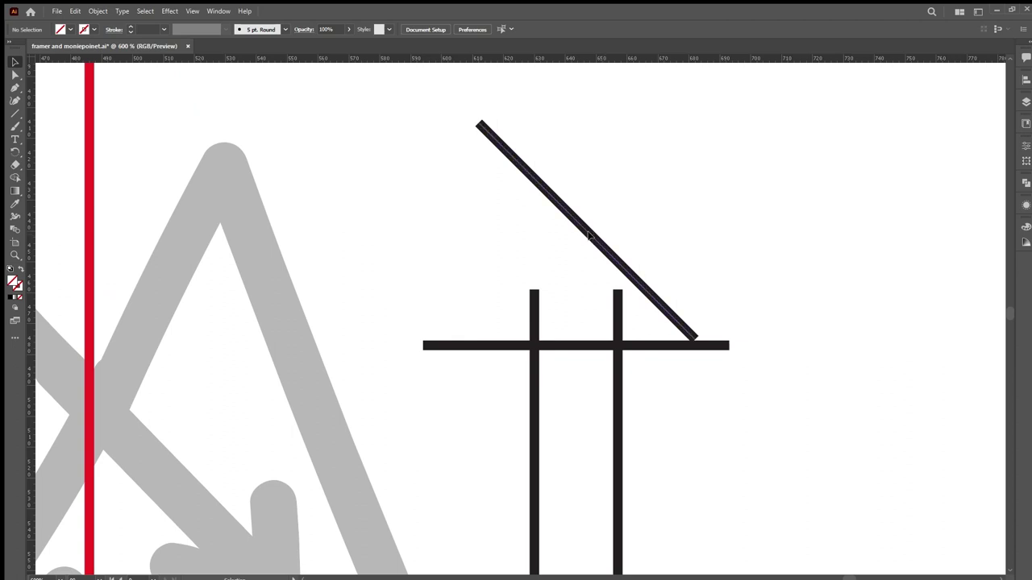
pyautogui.moveTo(589, 234); pyautogui.dragTo(621, 247)
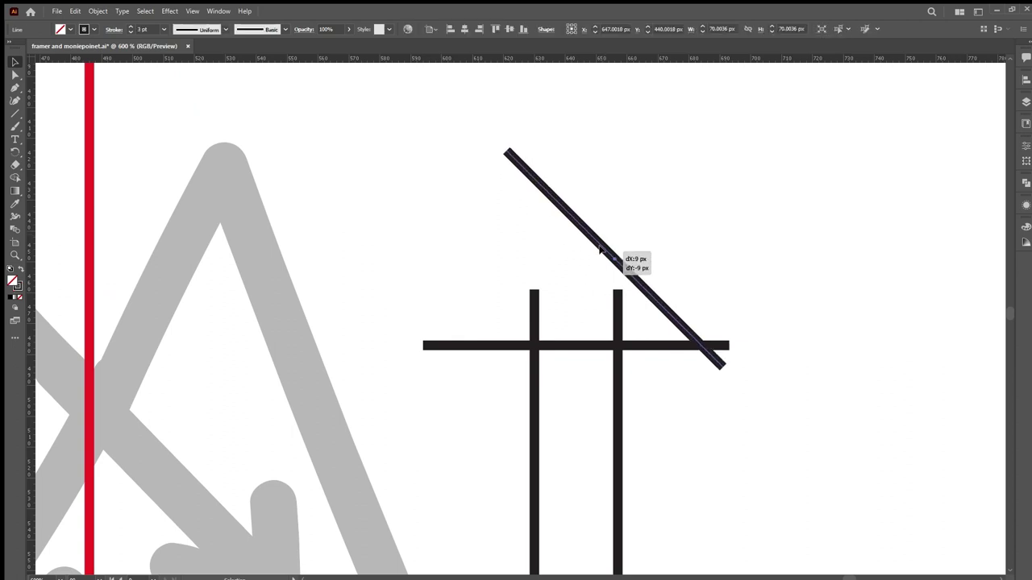
pyautogui.moveTo(721, 367); pyautogui.dragTo(799, 439)
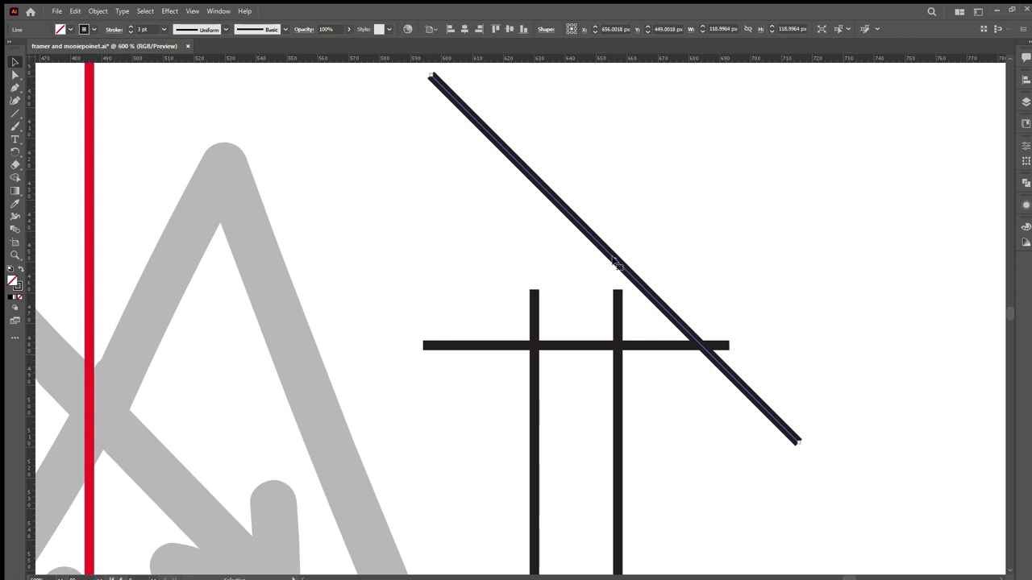
pyautogui.moveTo(617, 262); pyautogui.dragTo(580, 229)
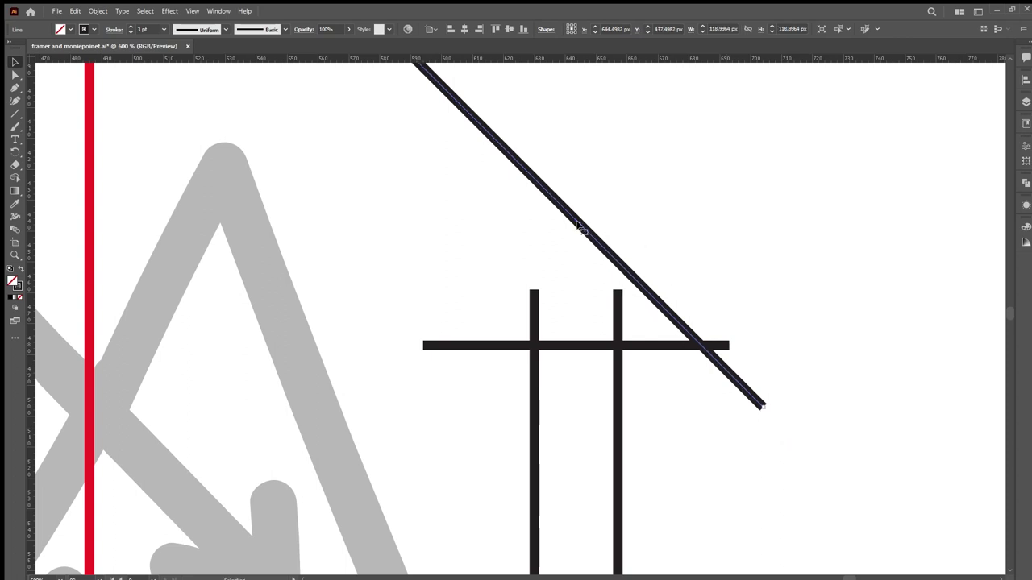
pyautogui.press('a')
pyautogui.press('v')
# - Make a mirrored copy forming an X and pull both diagonals' top ends to the crossing
pyautogui.hotkey('ctrl', 'd')
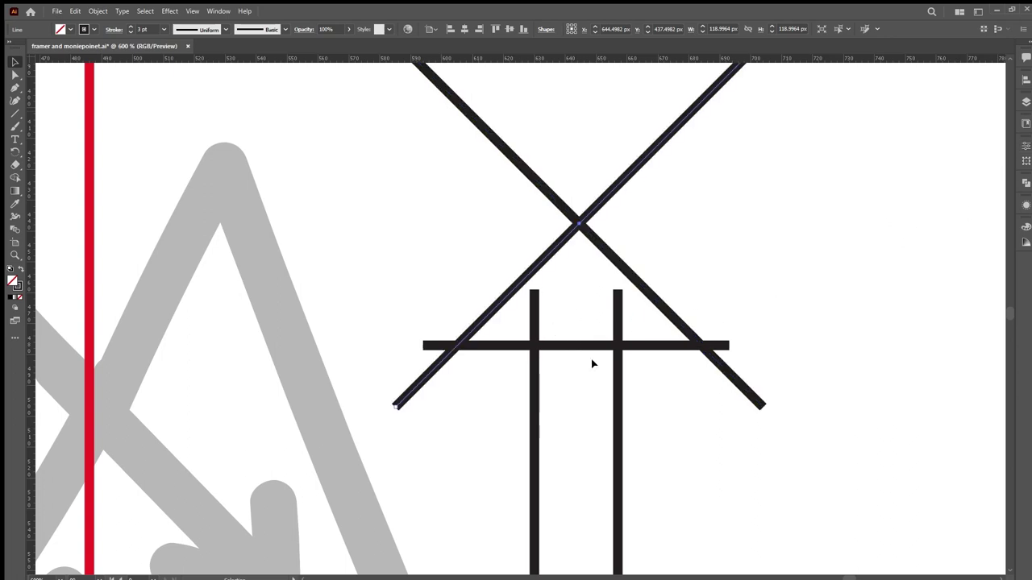
pyautogui.click(690, 412)
pyautogui.scroll(-3, 557, 345)
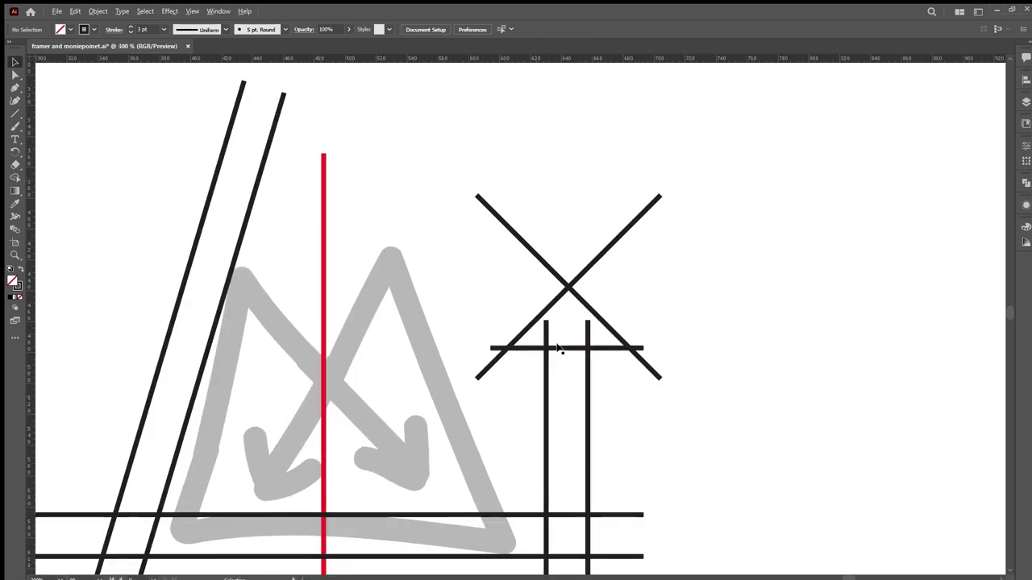
pyautogui.click(582, 287)
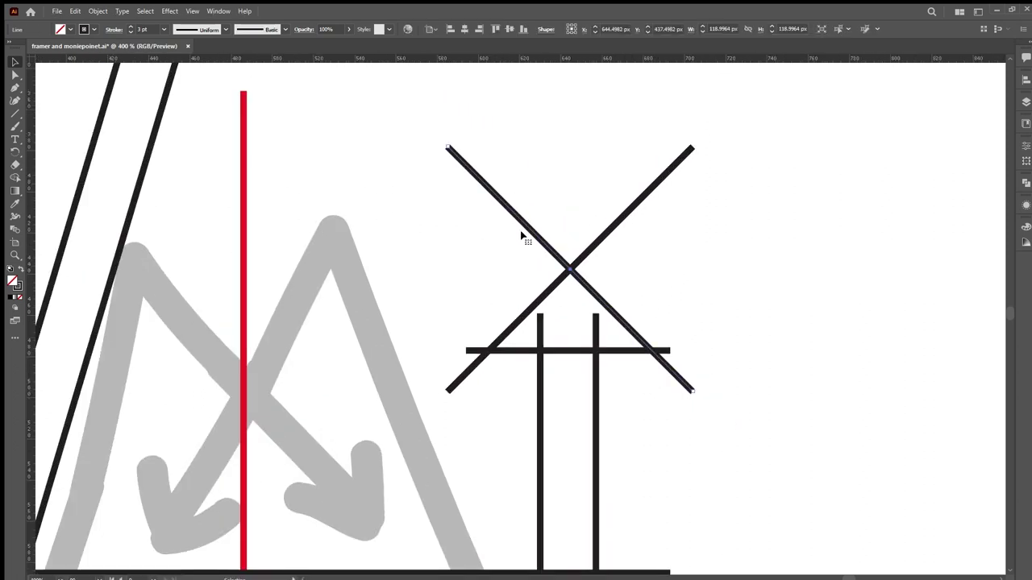
pyautogui.moveTo(448, 149); pyautogui.dragTo(543, 246)
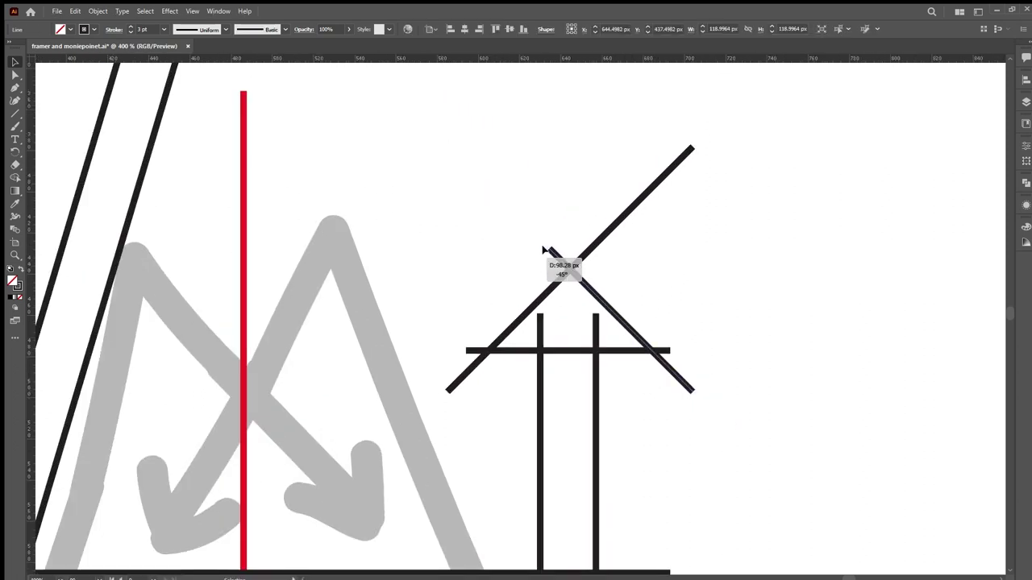
pyautogui.click(676, 162)
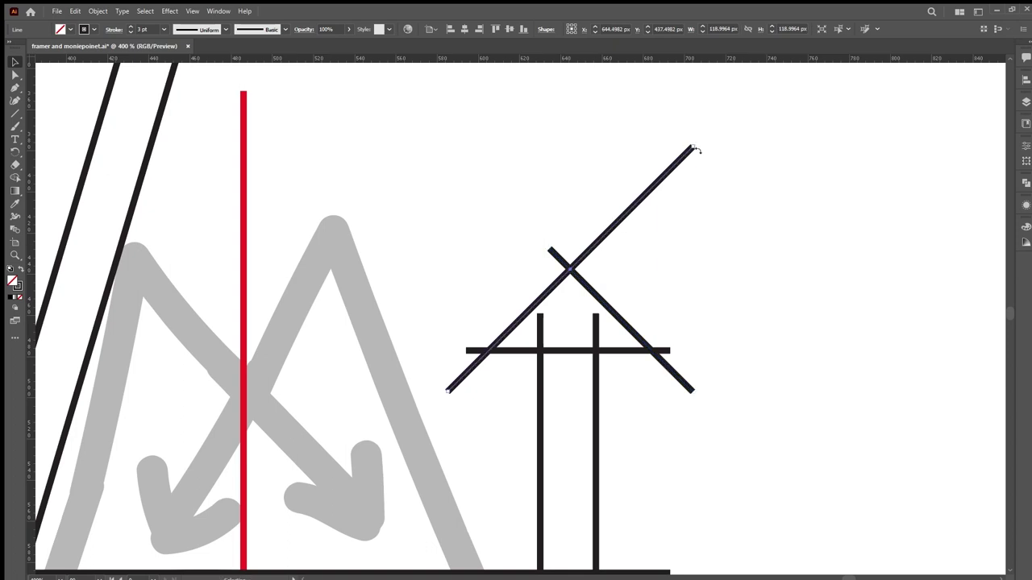
pyautogui.moveTo(693, 148); pyautogui.dragTo(587, 252)
pyautogui.click(658, 265)
pyautogui.scroll(-5, 594, 375)
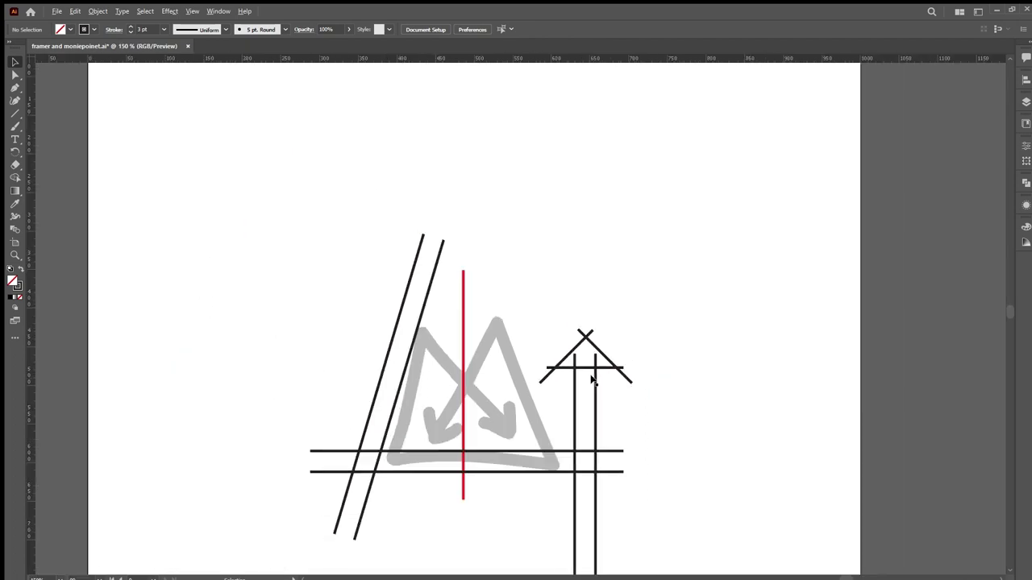
pyautogui.scroll(-2, 591, 380)
pyautogui.scroll(-1, 570, 347)
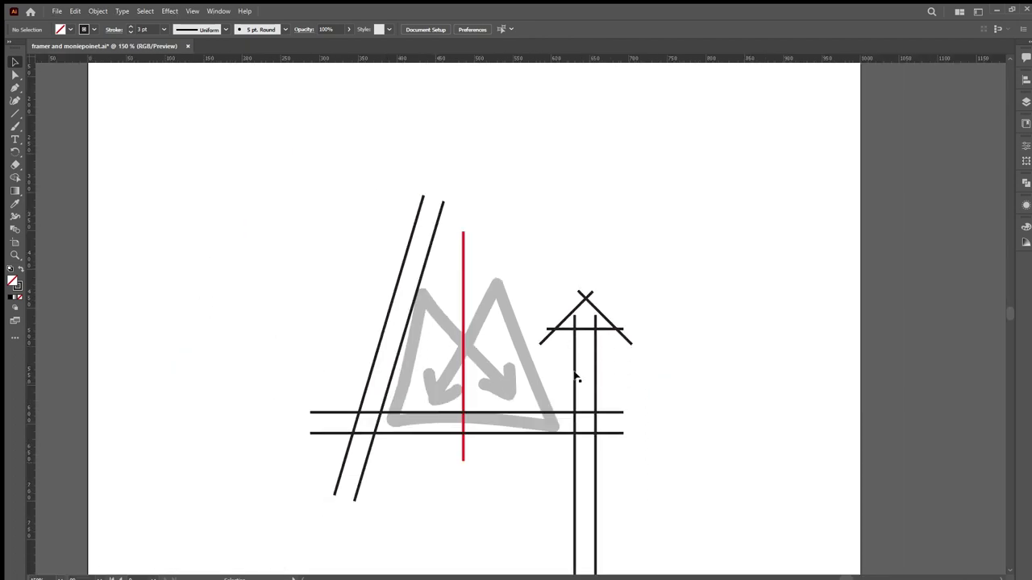
pyautogui.scroll(1, 585, 360)
pyautogui.scroll(-1, 586, 361)
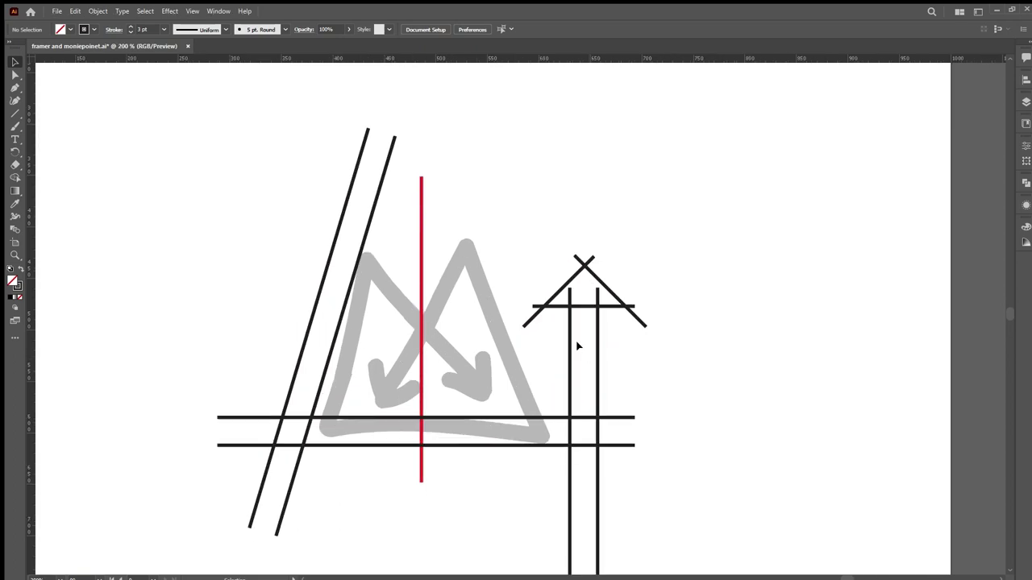
pyautogui.scroll(1, 574, 337)
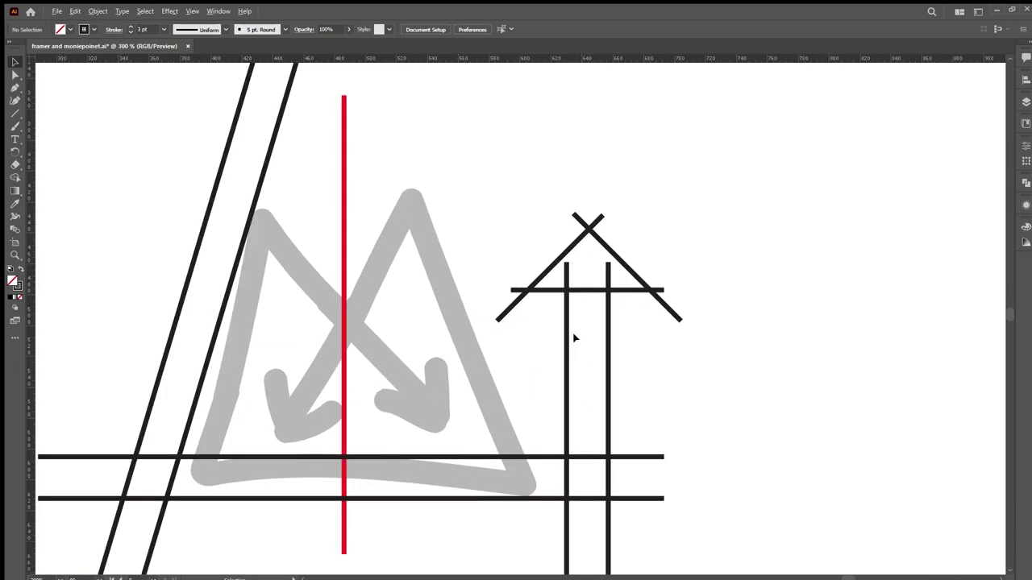
pyautogui.scroll(1, 574, 337)
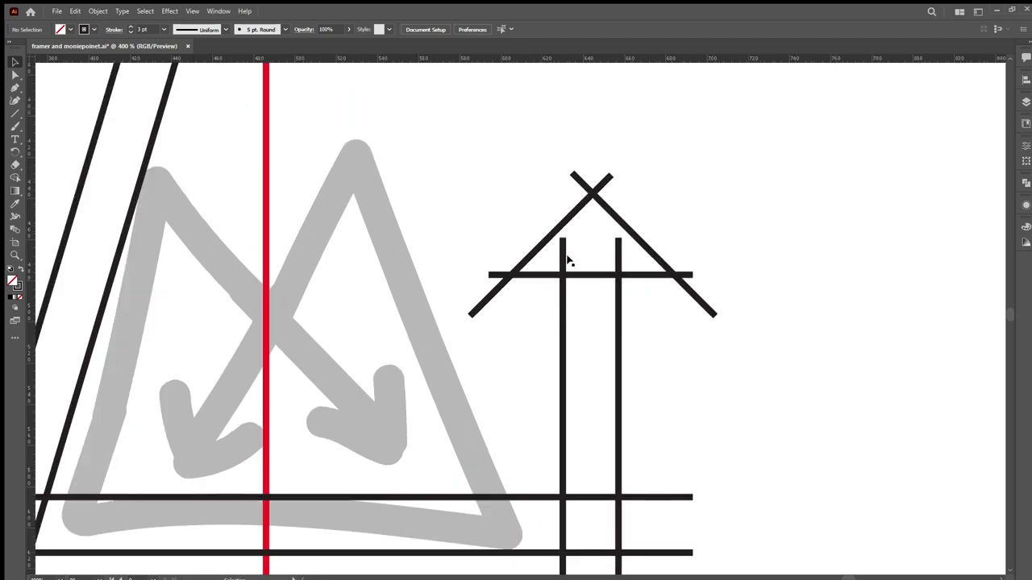
# - Brush an arrowhead and two parallel stem strokes with the Paintbrush
pyautogui.press('b')
pyautogui.moveTo(814, 246); pyautogui.dragTo(747, 351)
pyautogui.moveTo(817, 248)
pyautogui.mouseDown()
pyautogui.moveTo(884, 354)
pyautogui.moveTo(818, 315)
pyautogui.moveTo(747, 351)
pyautogui.mouseUp()
pyautogui.moveTo(794, 323); pyautogui.dragTo(795, 493)
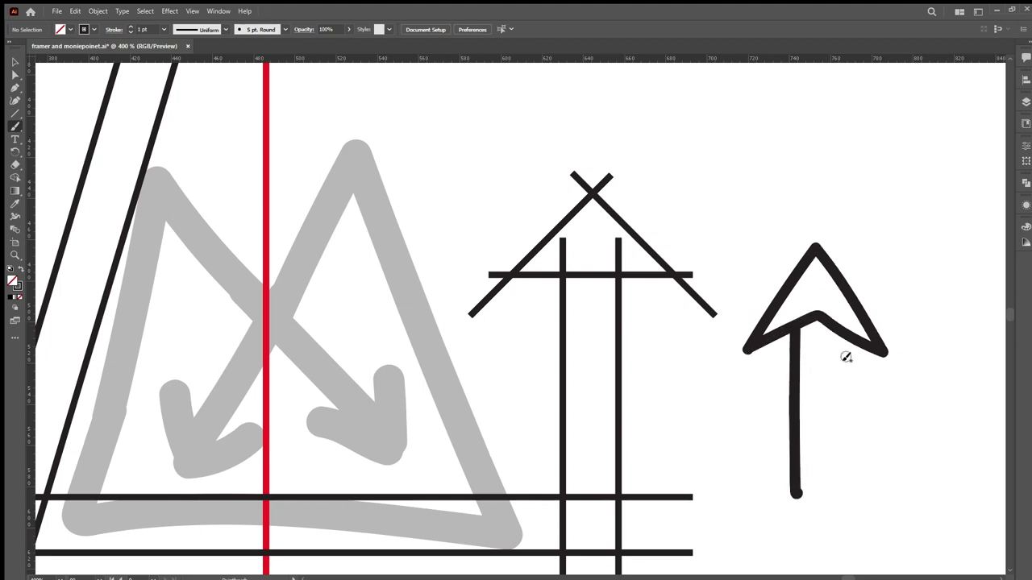
pyautogui.moveTo(838, 332); pyautogui.dragTo(833, 504)
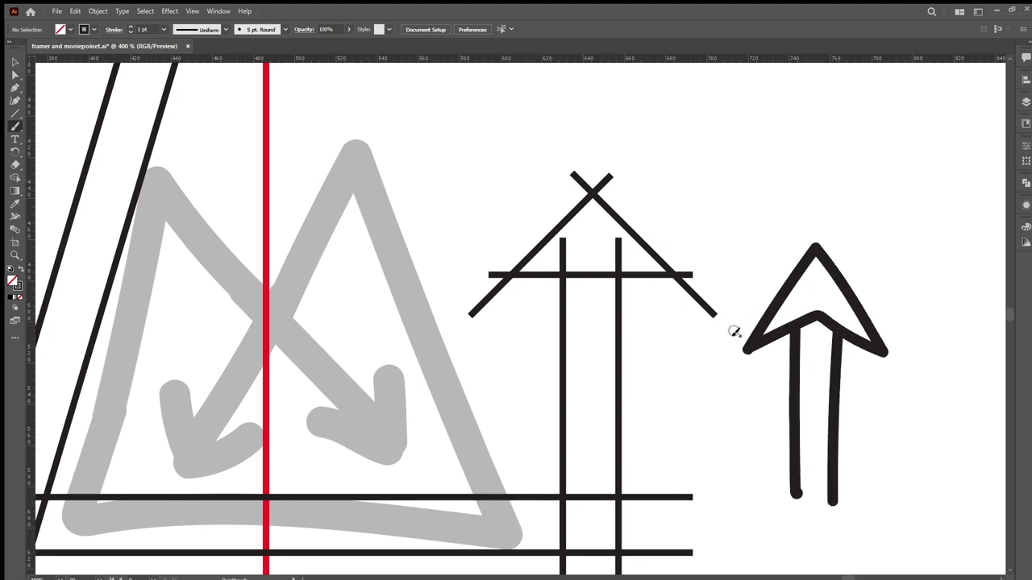
# - Select the whole arrow and move it up beside the roof construction
pyautogui.press('v')
pyautogui.moveTo(766, 239); pyautogui.dragTo(870, 488)
pyautogui.moveTo(827, 337); pyautogui.dragTo(846, 272)
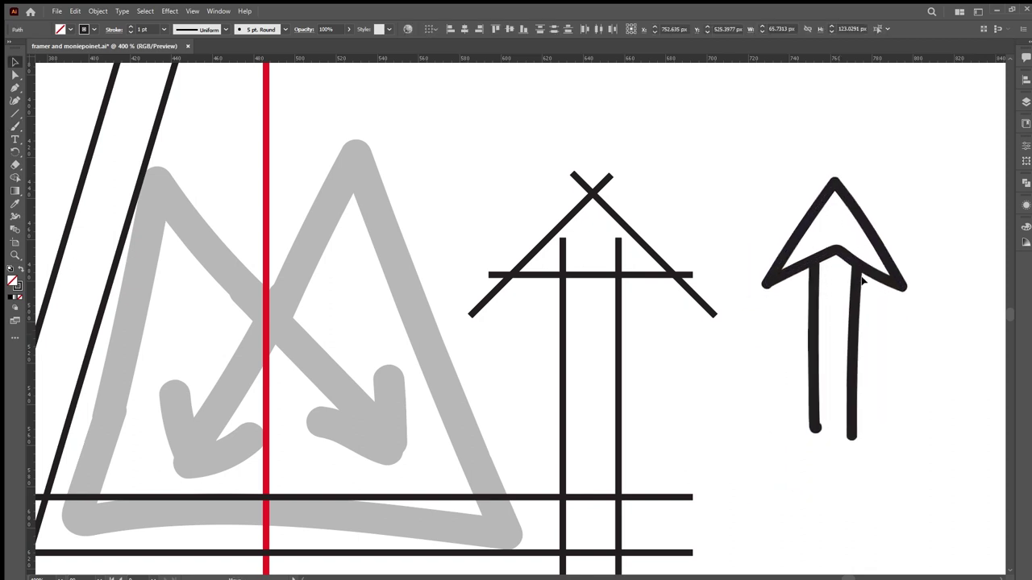
pyautogui.click(678, 387)
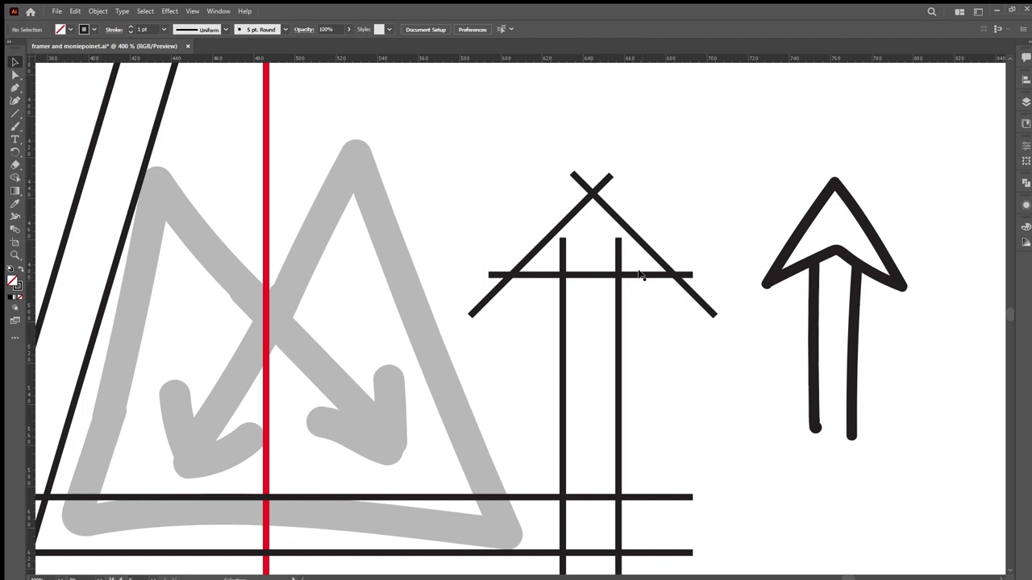
# - Copy the left roof line downward and rotate it to a shallow slant across the roof
pyautogui.click(568, 217)
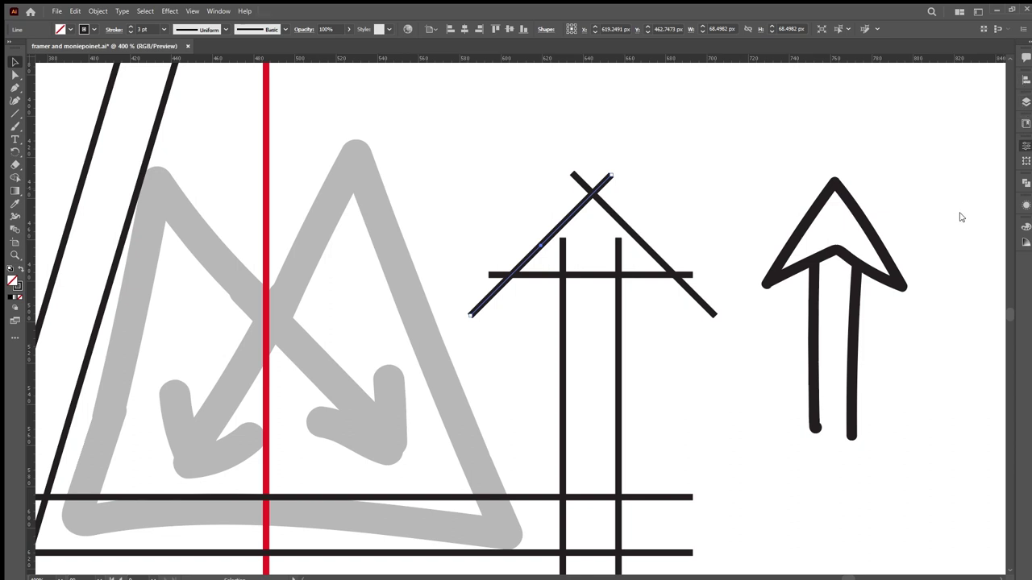
pyautogui.hotkey('ctrl', 'd')
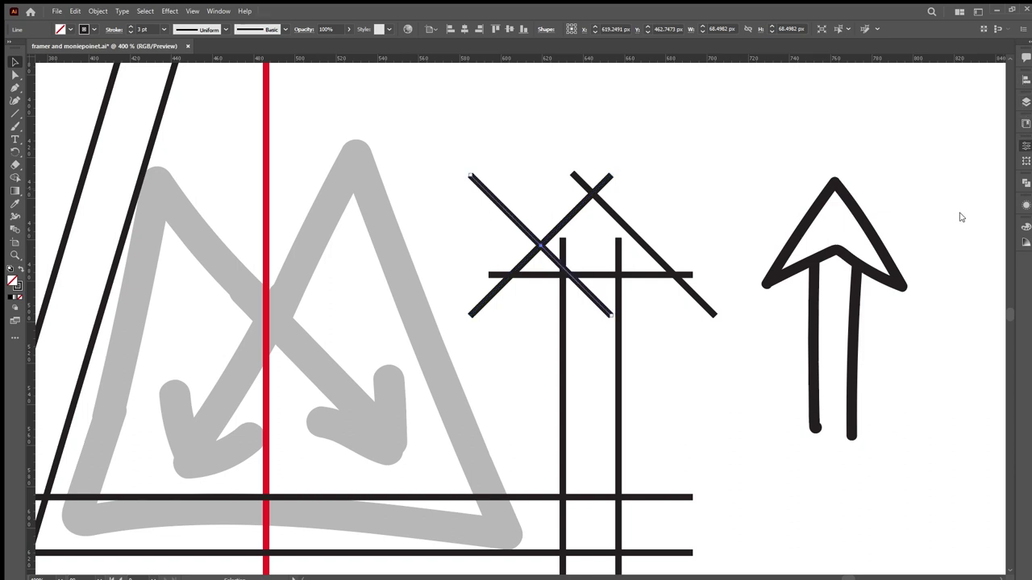
pyautogui.press('Delete')
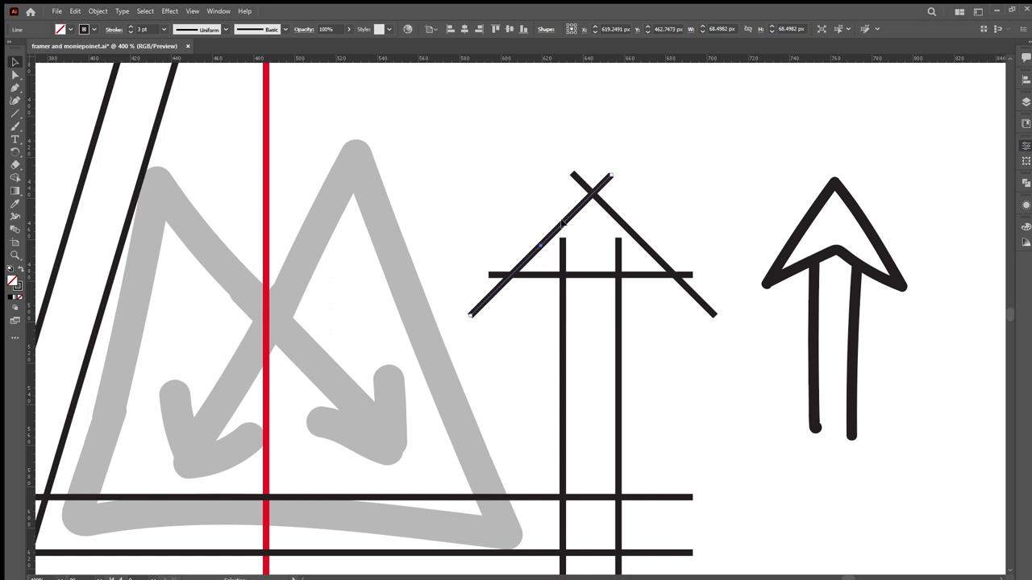
pyautogui.click(539, 244)
pyautogui.moveTo(539, 247); pyautogui.dragTo(545, 281)
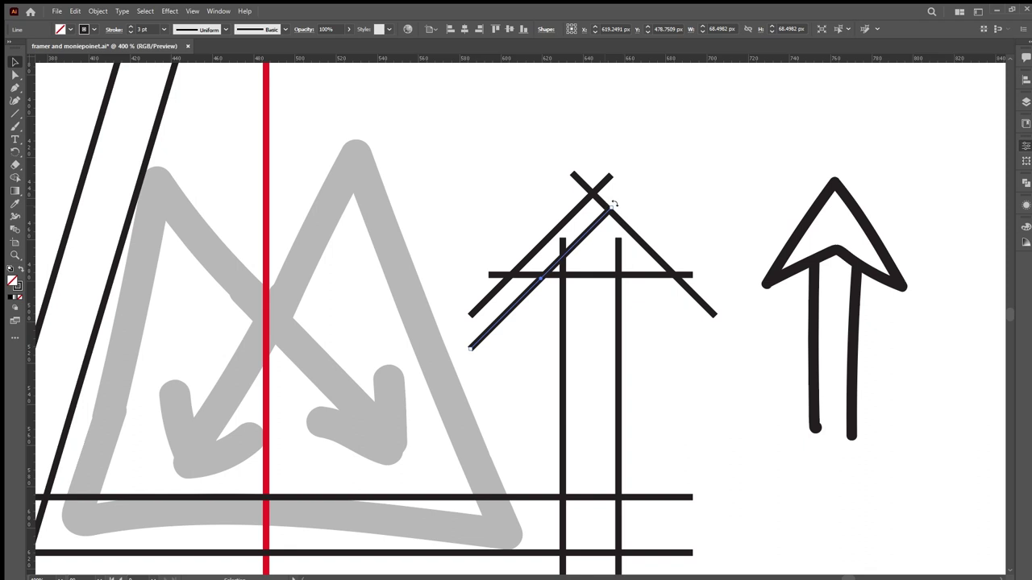
pyautogui.moveTo(613, 205); pyautogui.dragTo(639, 233)
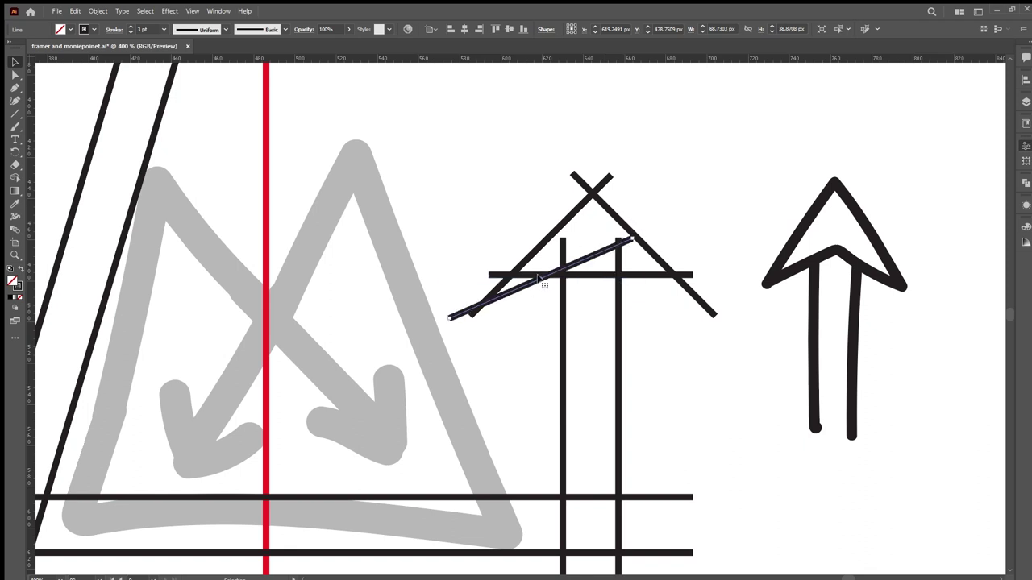
pyautogui.moveTo(539, 278); pyautogui.dragTo(539, 262)
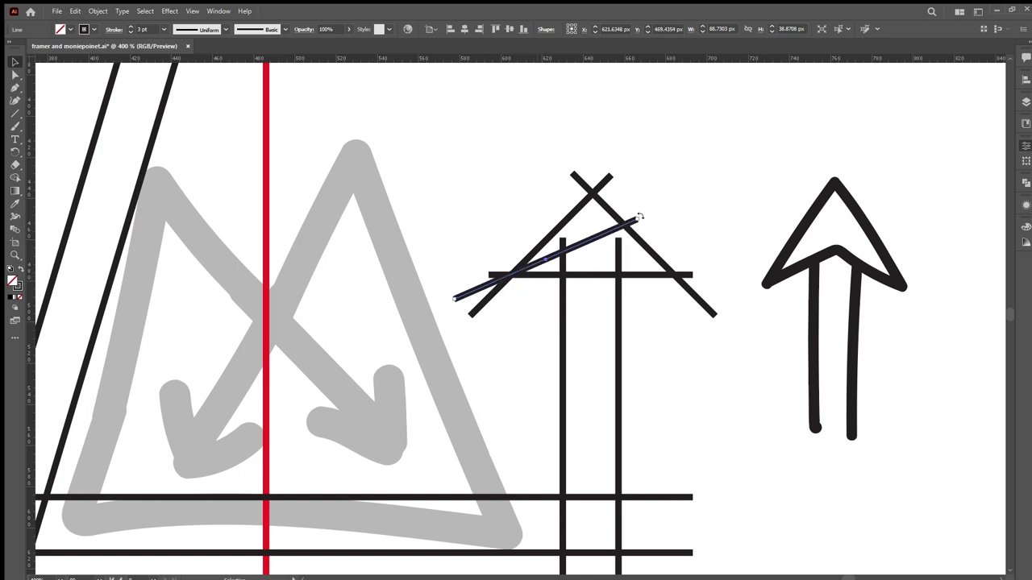
pyautogui.moveTo(639, 216); pyautogui.dragTo(642, 233)
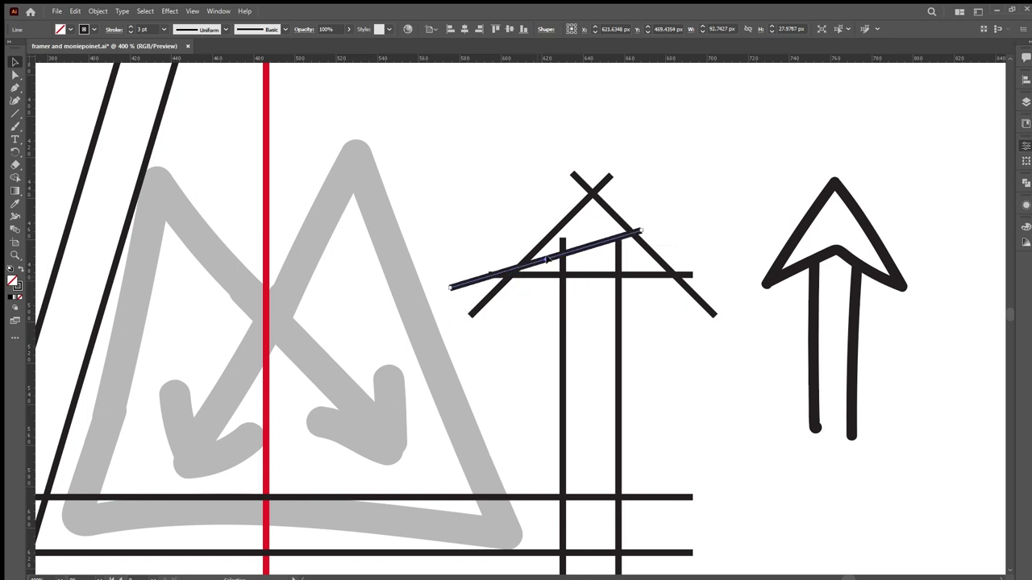
pyautogui.moveTo(546, 259); pyautogui.dragTo(548, 265)
pyautogui.click(644, 313)
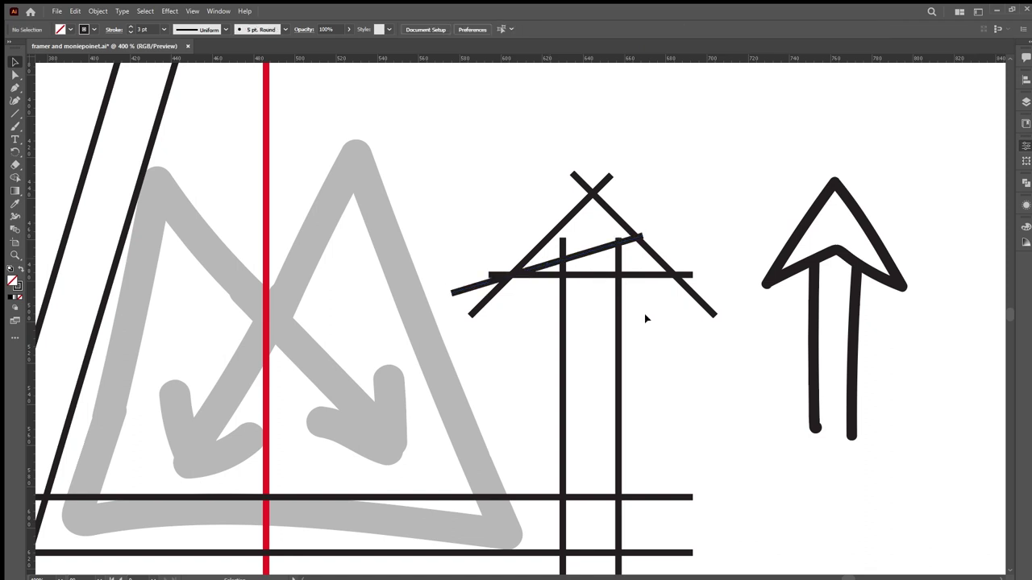
pyautogui.click(594, 276)
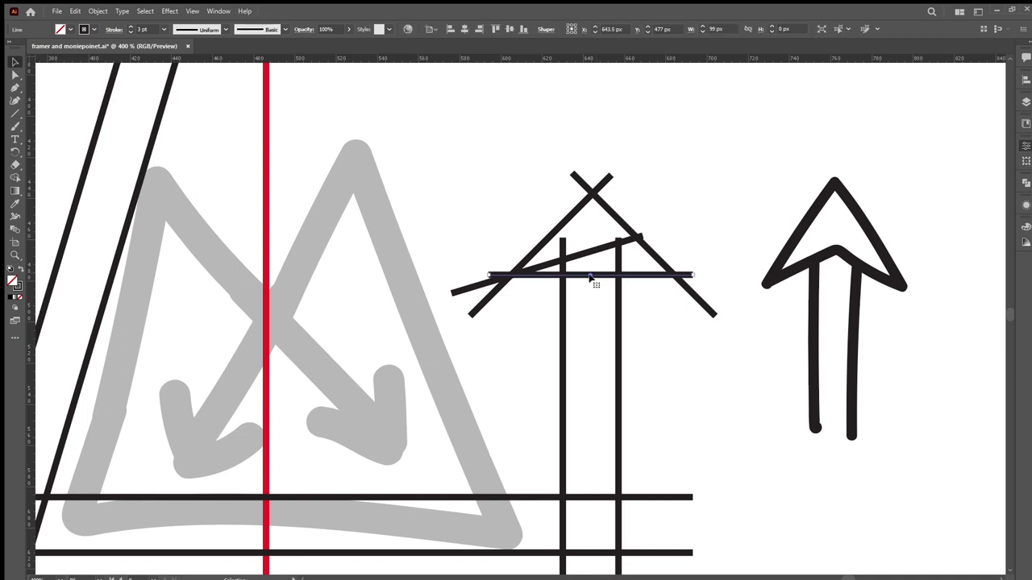
# - Delete the horizontal bar across the posts, leaving the slanted line as the only crossbar
pyautogui.click(640, 296)
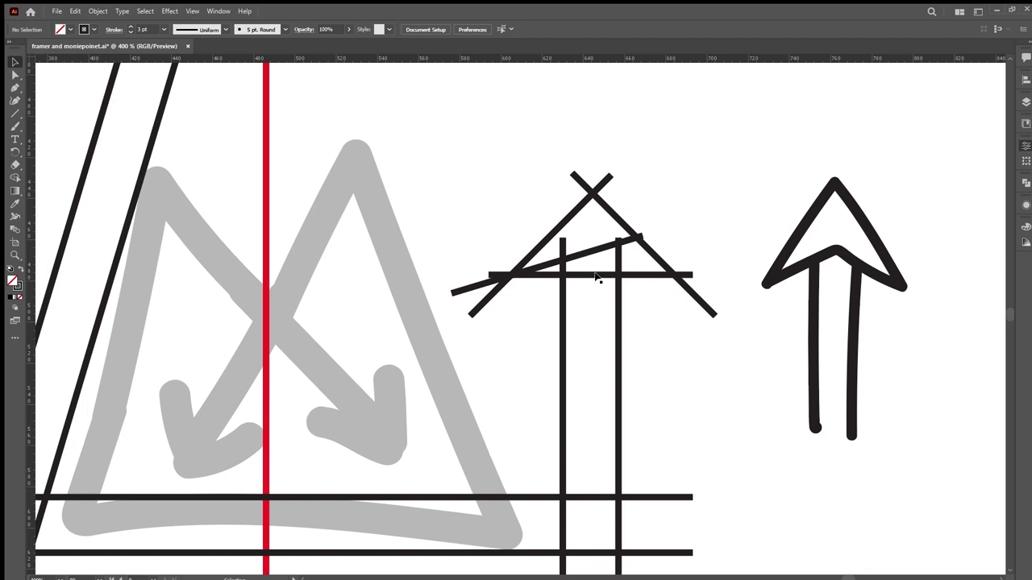
pyautogui.click(633, 266)
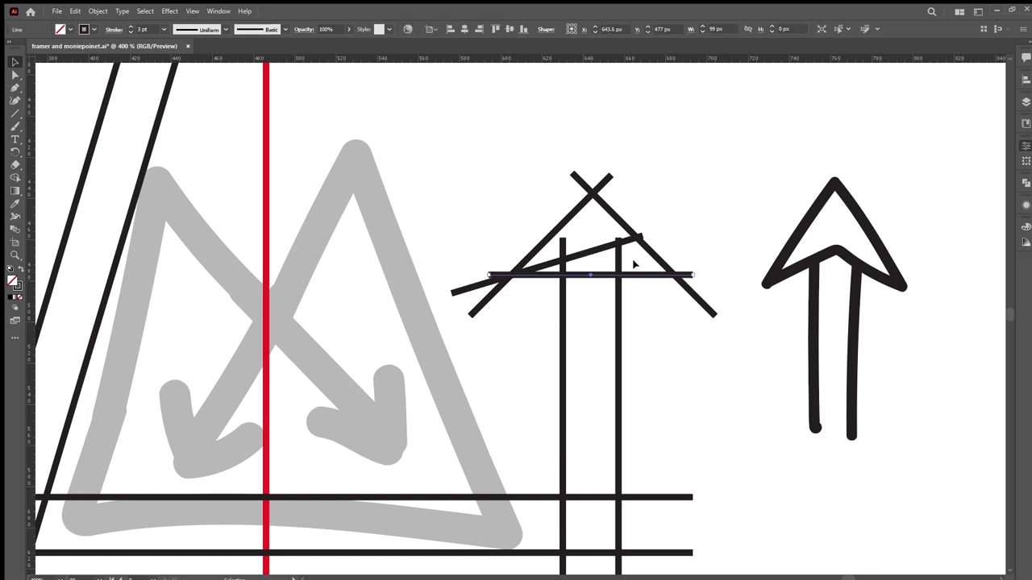
pyautogui.press('Delete')
pyautogui.hscroll(2, 543, 292)
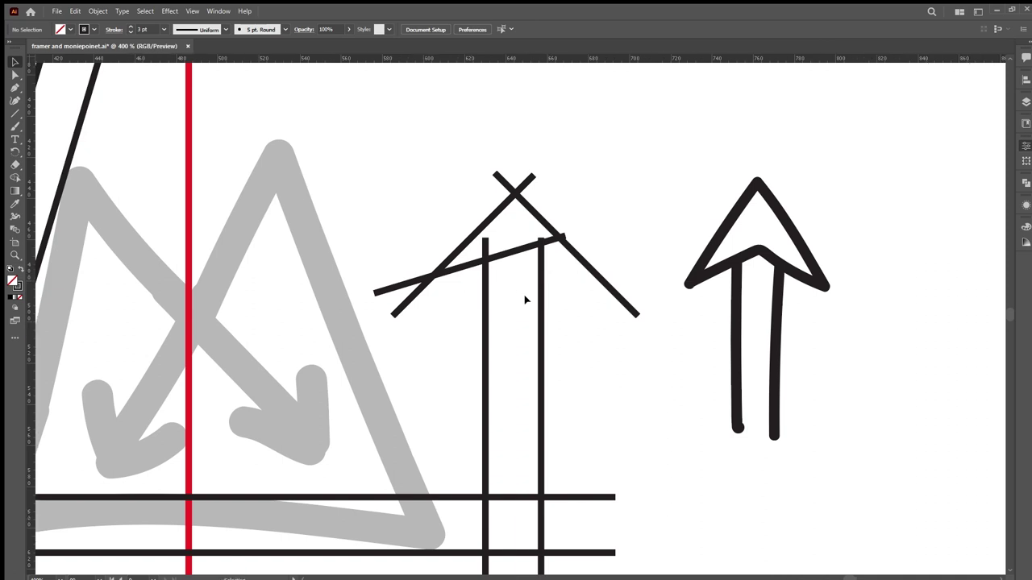
pyautogui.scroll(1, 519, 229)
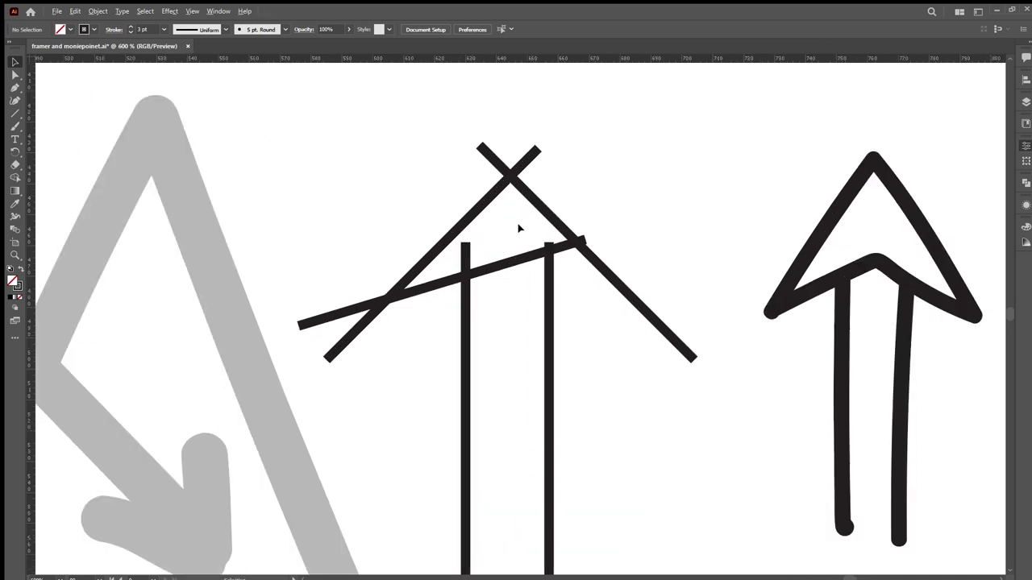
# - Make a mirrored copy of the sloped crossbar and shift it right to form an X
pyautogui.click(511, 260)
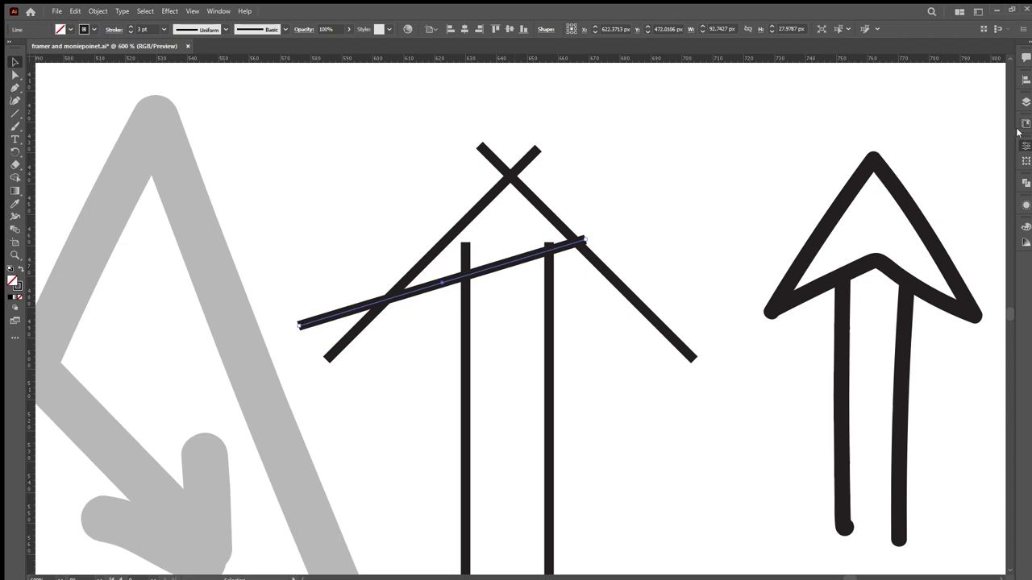
pyautogui.hotkey('ctrl', 'd')
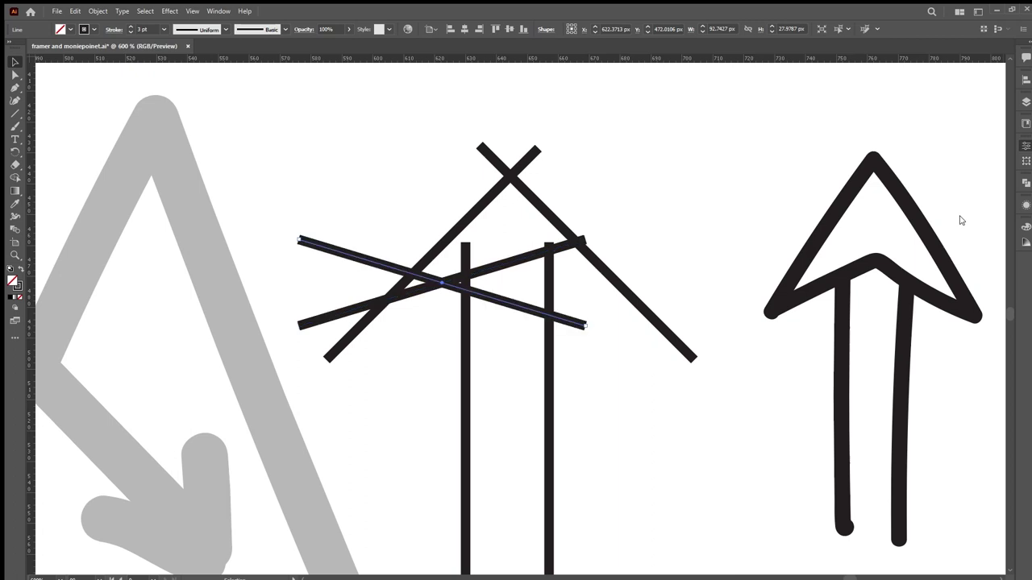
pyautogui.moveTo(441, 283); pyautogui.dragTo(561, 296)
# - Move both crossbars lower on the posts, just beneath the roof
pyautogui.click(626, 391)
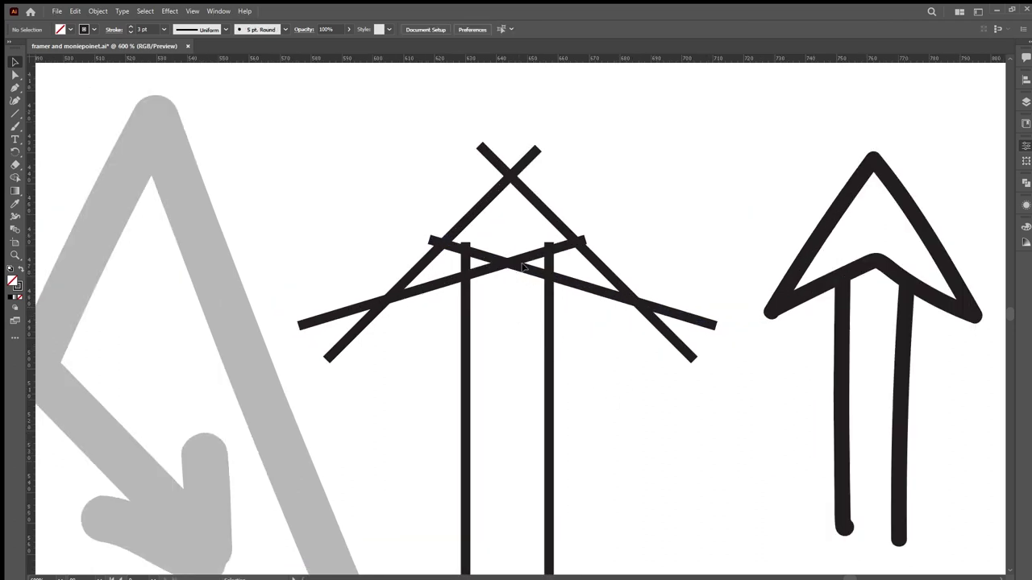
pyautogui.click(522, 267)
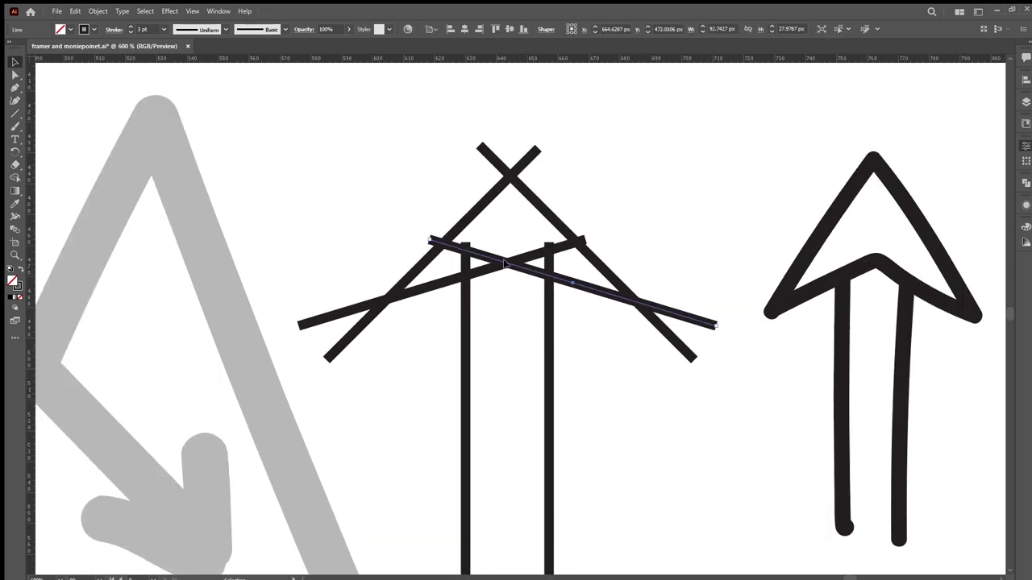
pyautogui.keyDown('shift'); pyautogui.click(477, 272); pyautogui.keyUp('shift')
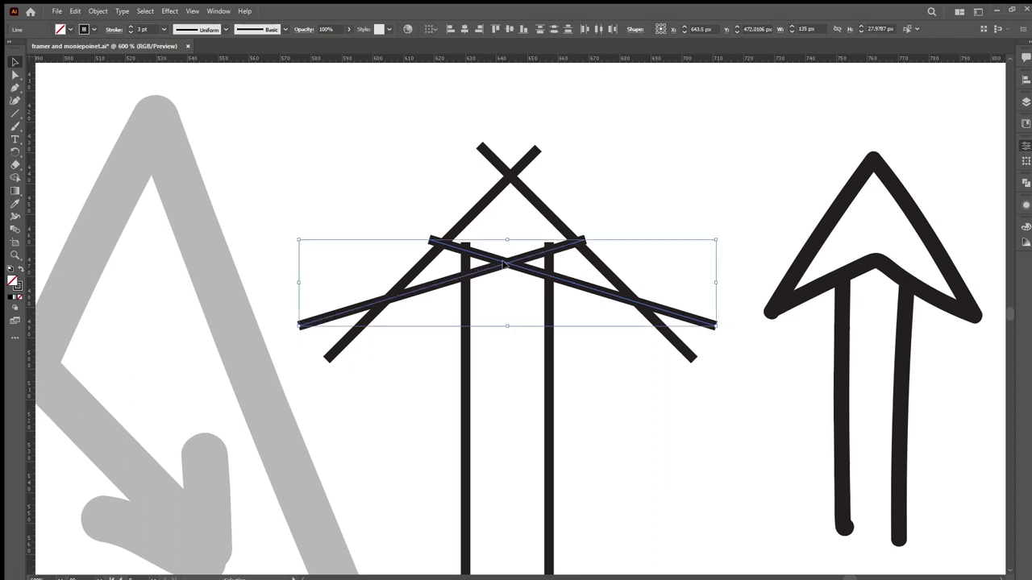
pyautogui.moveTo(504, 264); pyautogui.dragTo(505, 286)
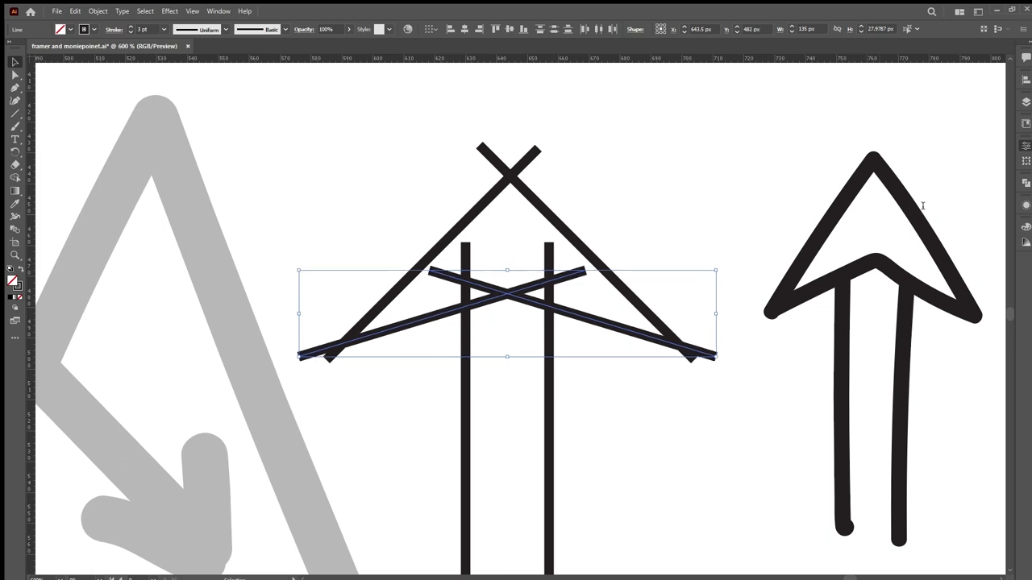
pyautogui.press('Up')
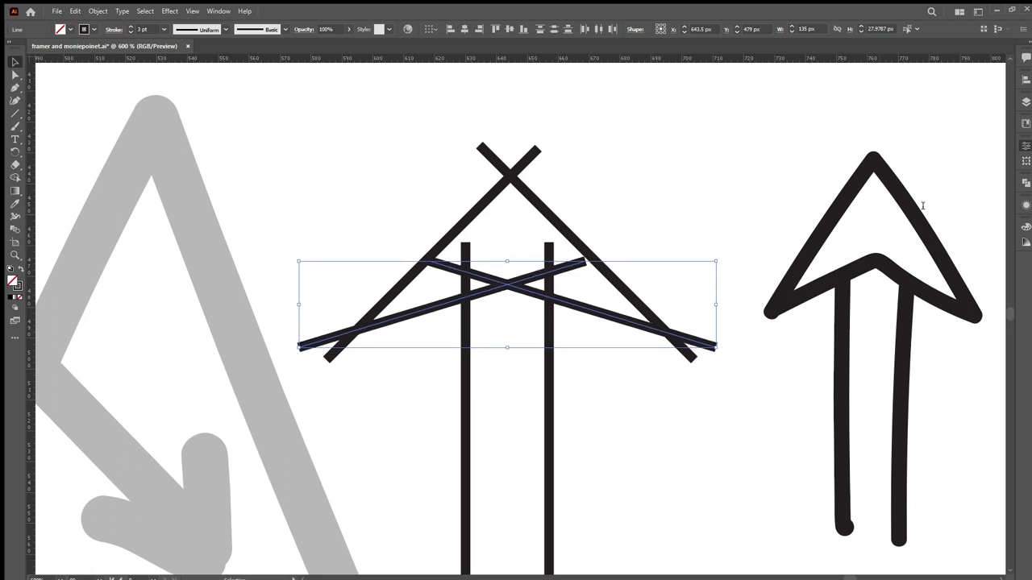
pyautogui.click(613, 403)
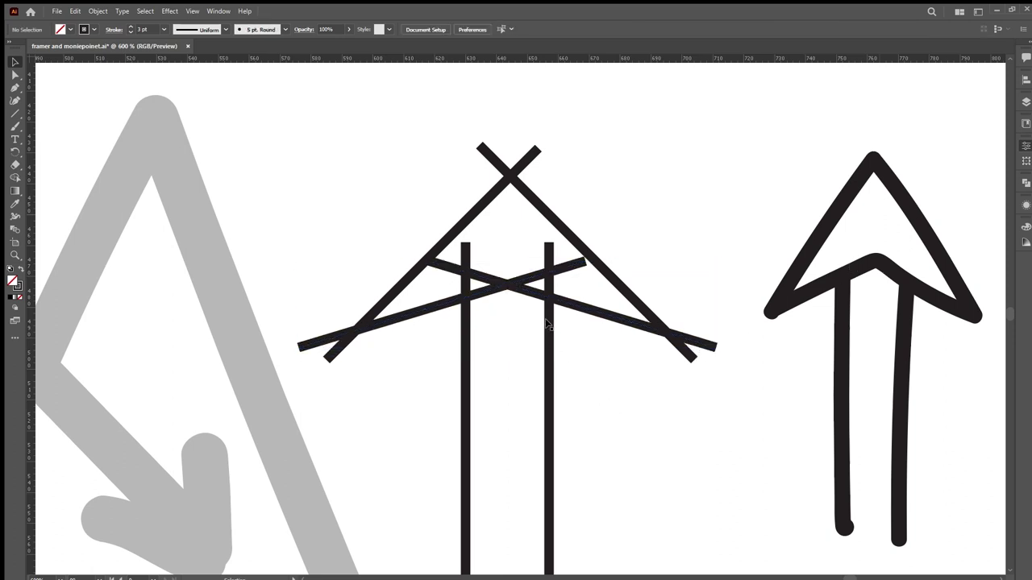
# - Delete the right-hand roof line
pyautogui.scroll(-2, 500, 343)
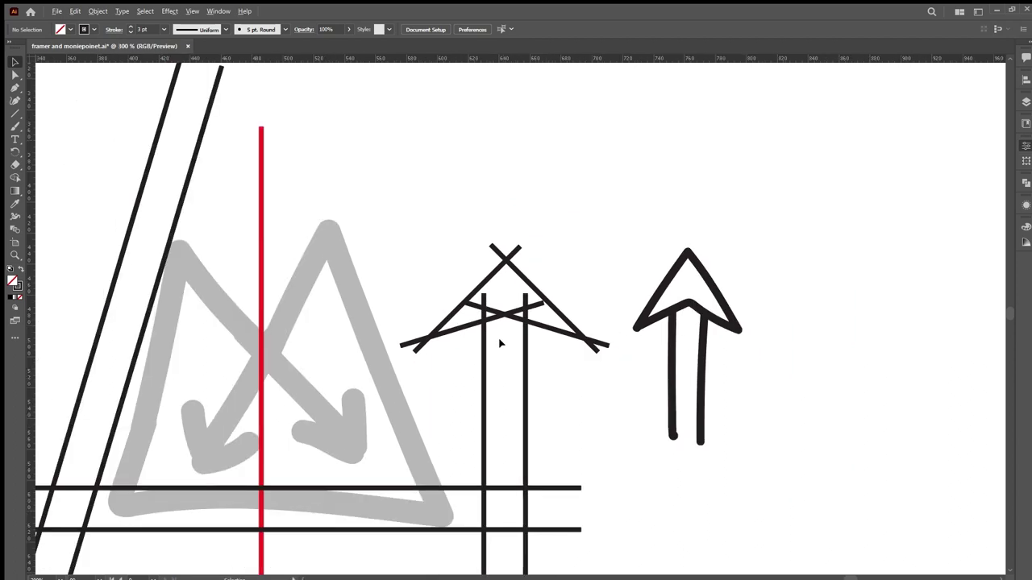
pyautogui.scroll(-1, 500, 344)
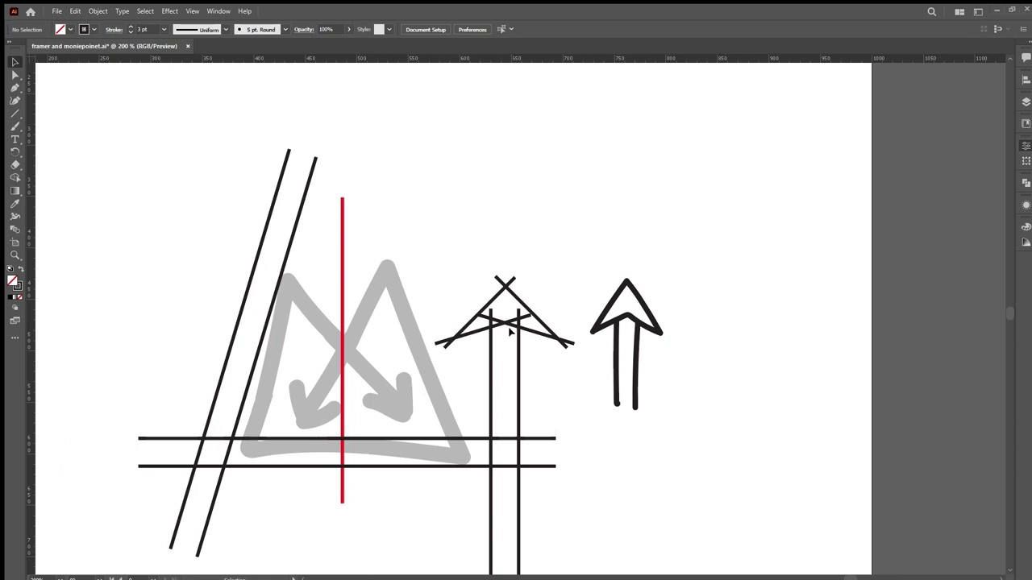
pyautogui.scroll(1, 500, 347)
pyautogui.scroll(1, 501, 349)
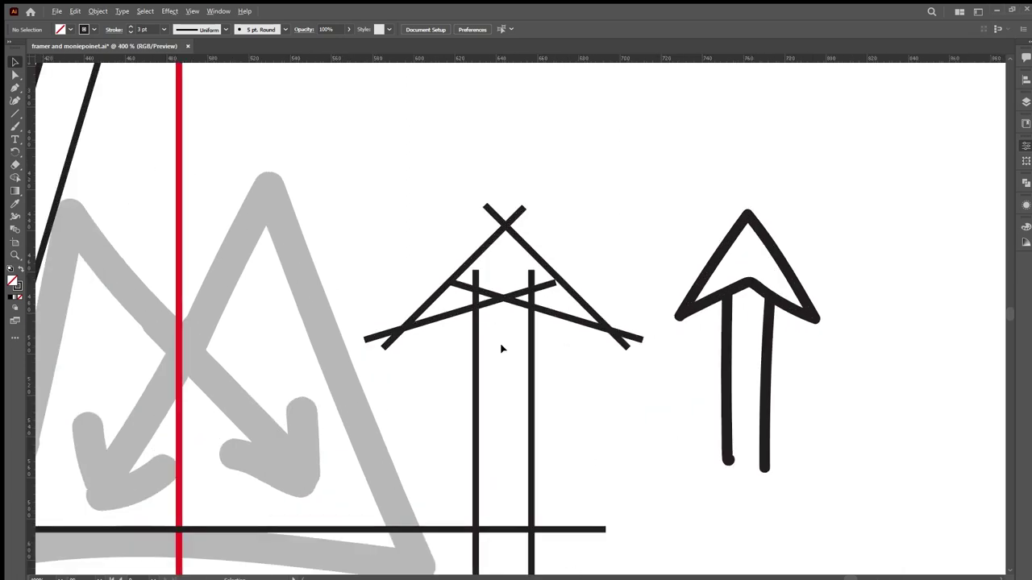
pyautogui.scroll(1, 500, 348)
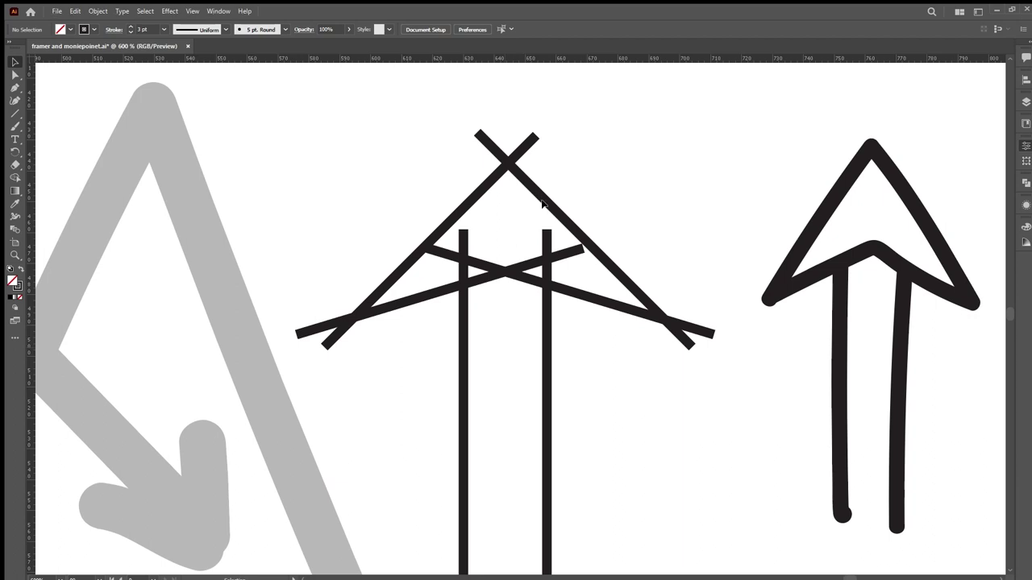
pyautogui.click(523, 210)
pyautogui.press('Delete')
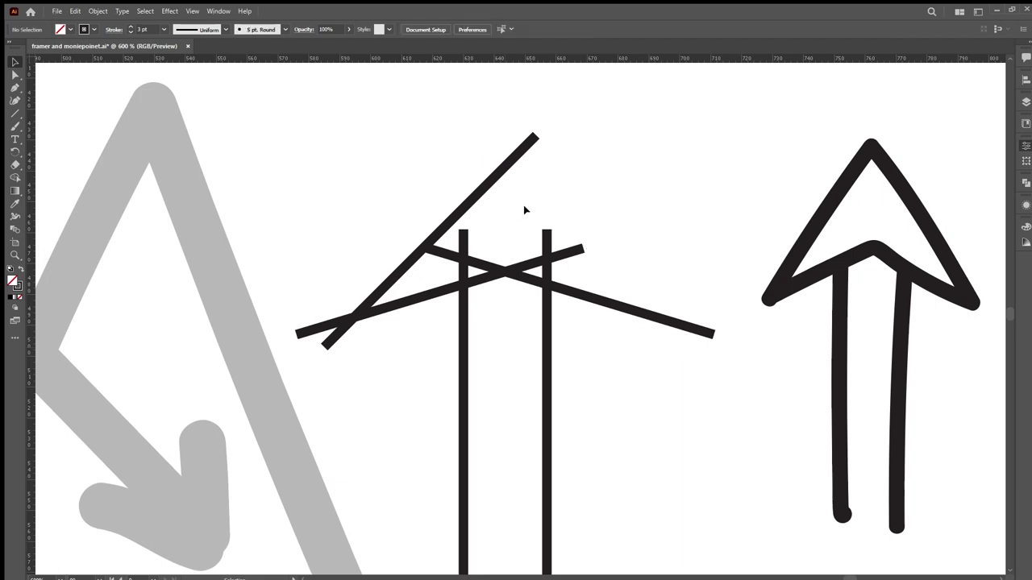
# - Rotate the remaining roof line to a steeper angle
pyautogui.hscroll(3, 524, 209)
pyautogui.click(450, 145)
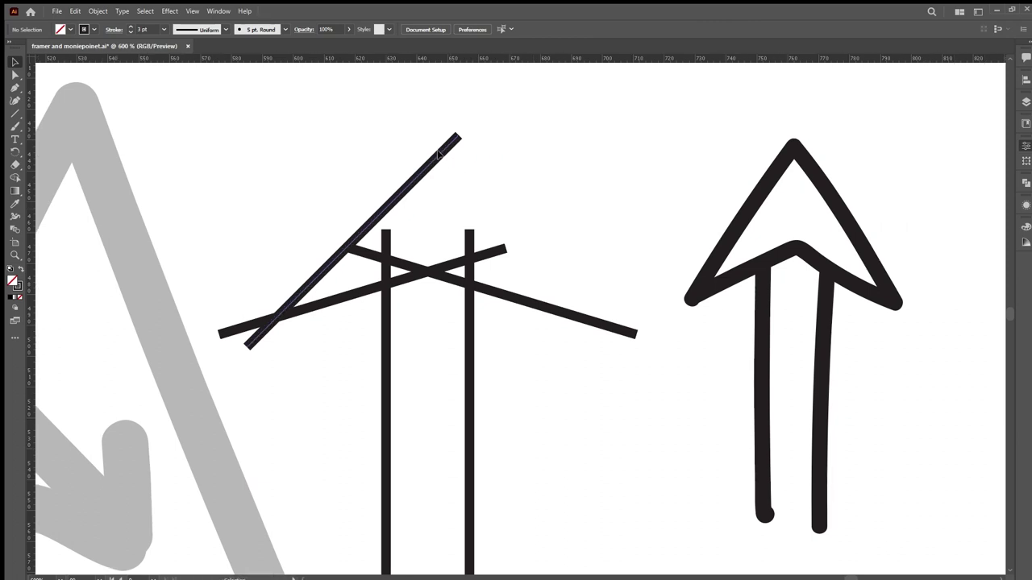
pyautogui.moveTo(460, 133); pyautogui.dragTo(478, 77)
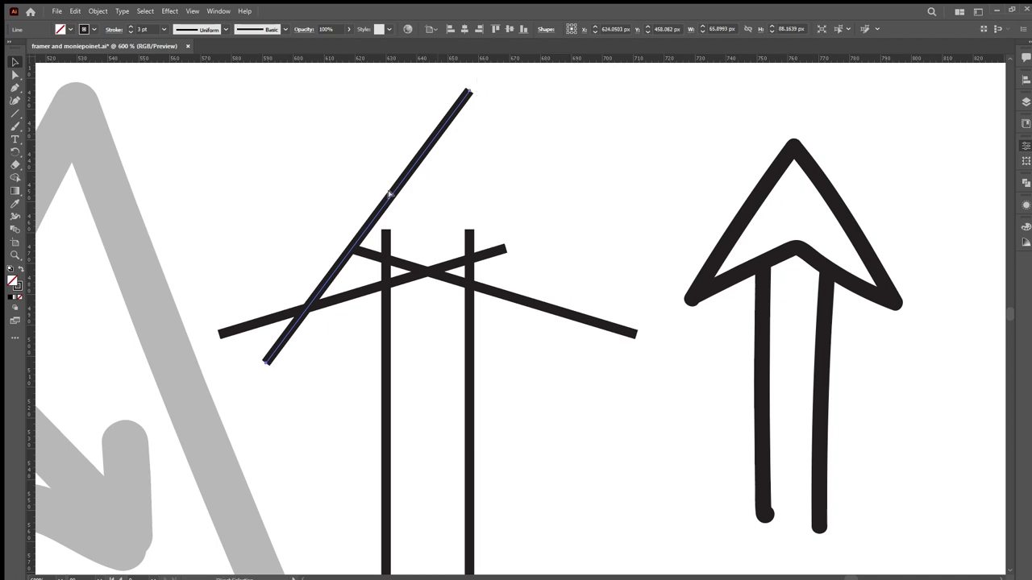
# - Add a mirrored copy of the roof line, shifted right to cross it symmetrically
pyautogui.hotkey('ctrl', 'd')
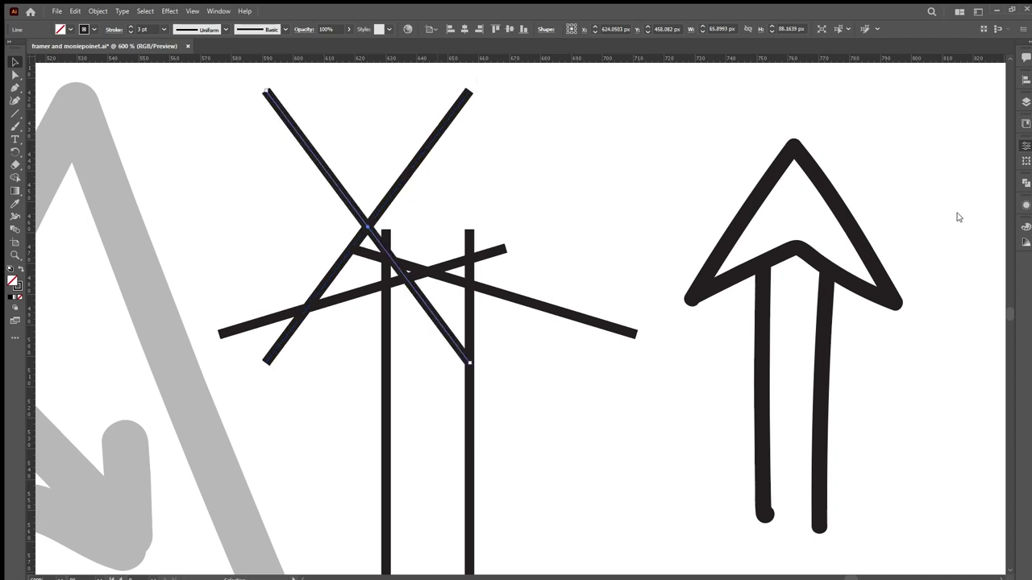
pyautogui.moveTo(362, 223); pyautogui.dragTo(484, 215)
pyautogui.click(602, 268)
pyautogui.scroll(-1, 407, 332)
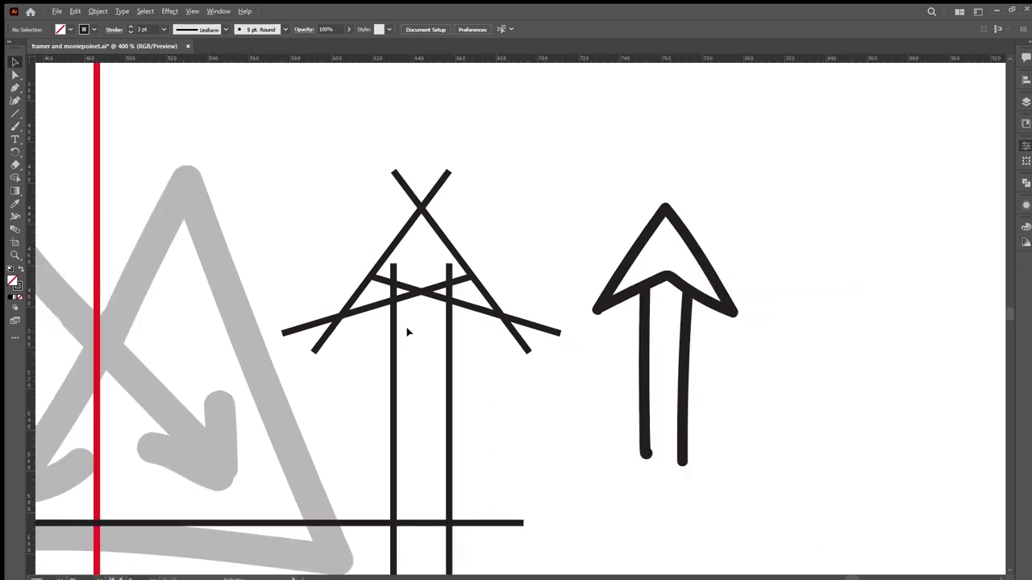
pyautogui.scroll(-1, 412, 318)
pyautogui.scroll(-1, 414, 316)
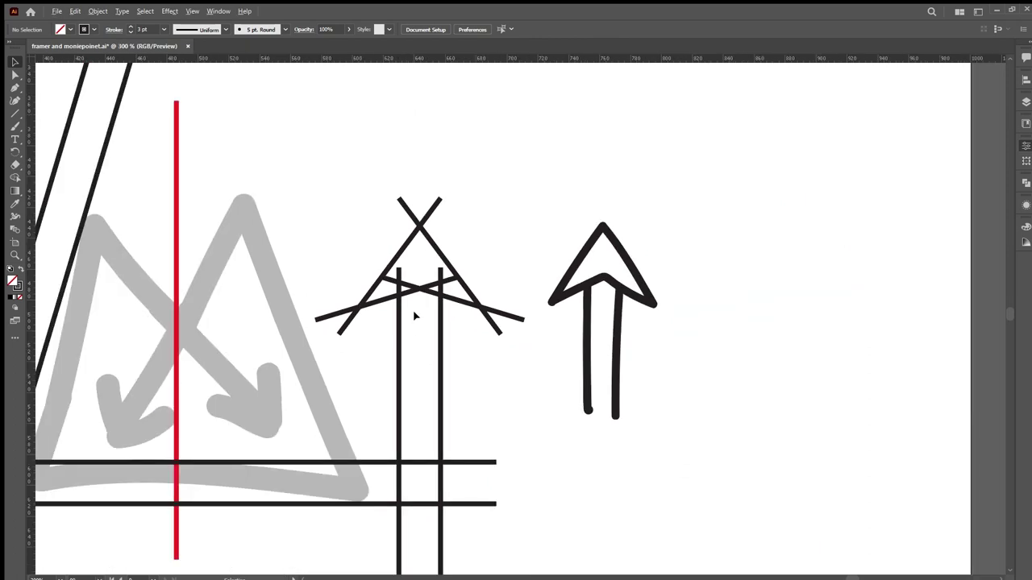
pyautogui.scroll(-1, 415, 316)
# - Move the arrow up and to the right, then group the tower lines
pyautogui.moveTo(509, 264)
pyautogui.mouseDown()
pyautogui.moveTo(563, 330)
pyautogui.moveTo(611, 263)
pyautogui.moveTo(718, 226)
pyautogui.mouseUp()
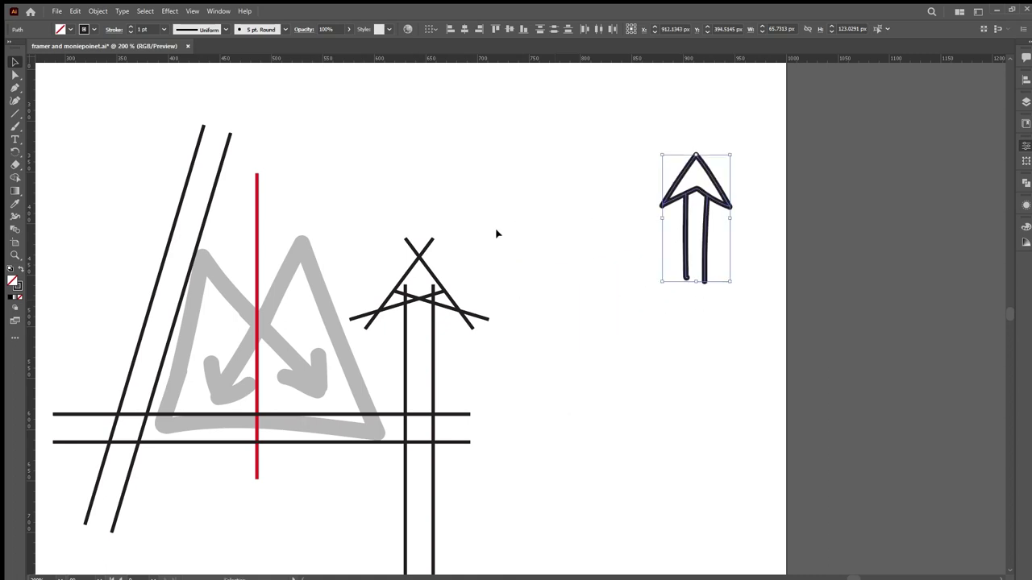
pyautogui.moveTo(495, 230); pyautogui.dragTo(378, 326)
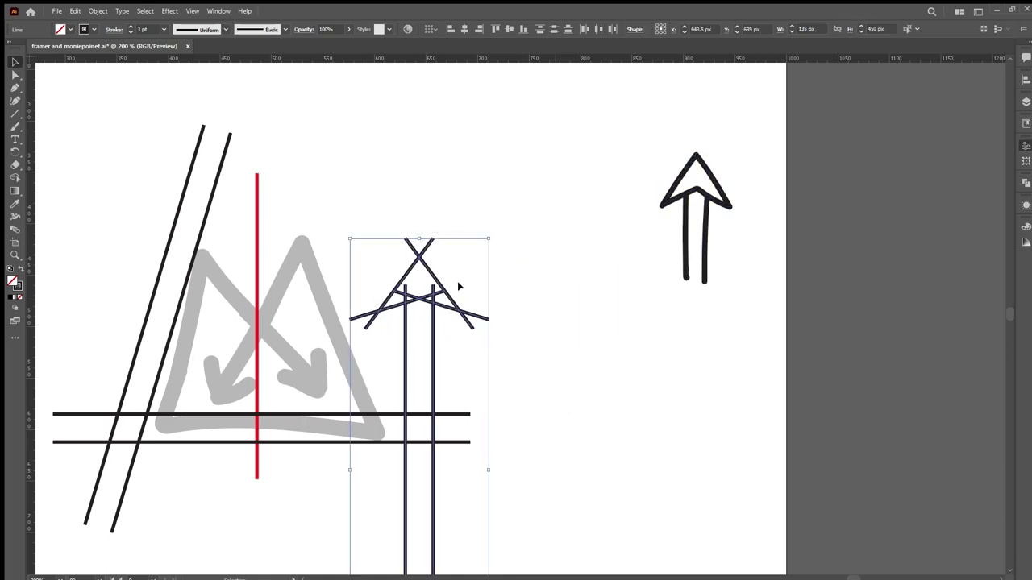
pyautogui.hotkey('ctrl', 'g')
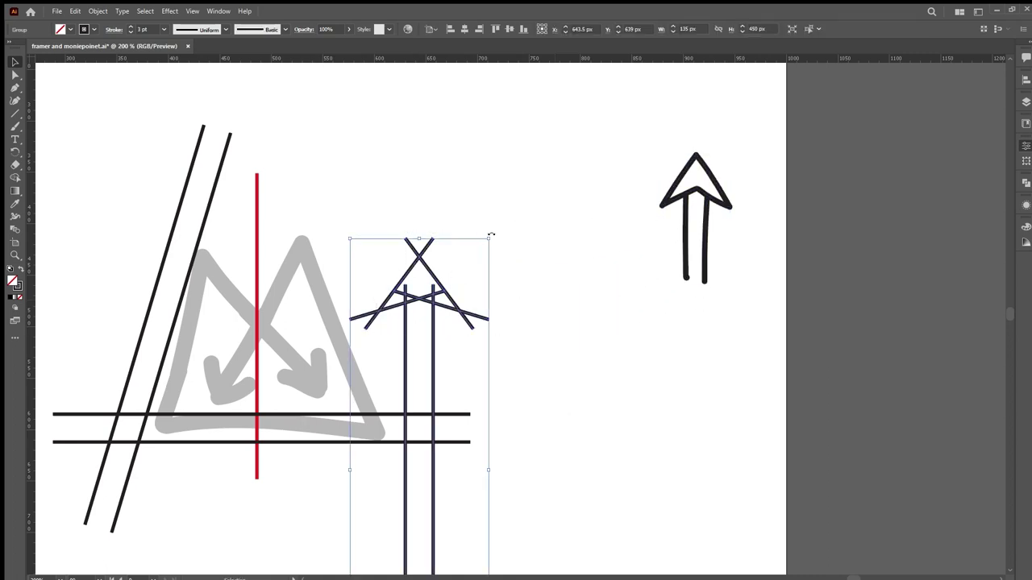
# - Rotate the tower group diagonally and nudge it into the sketch's right peak
pyautogui.moveTo(518, 268); pyautogui.dragTo(142, 198)
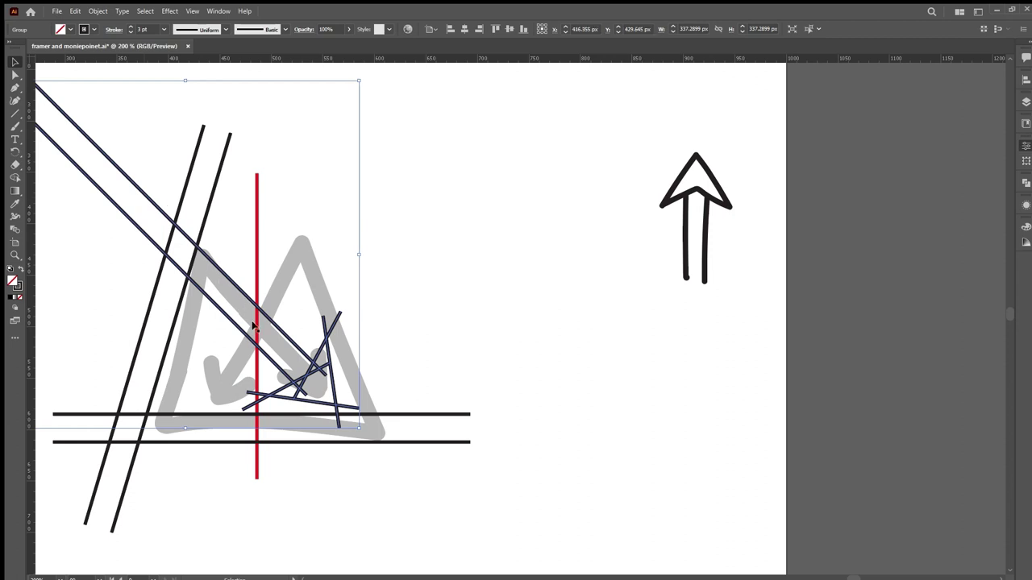
pyautogui.hscroll(-3, 284, 345)
pyautogui.hscroll(-3, 284, 345)
pyautogui.scroll(1, 397, 330)
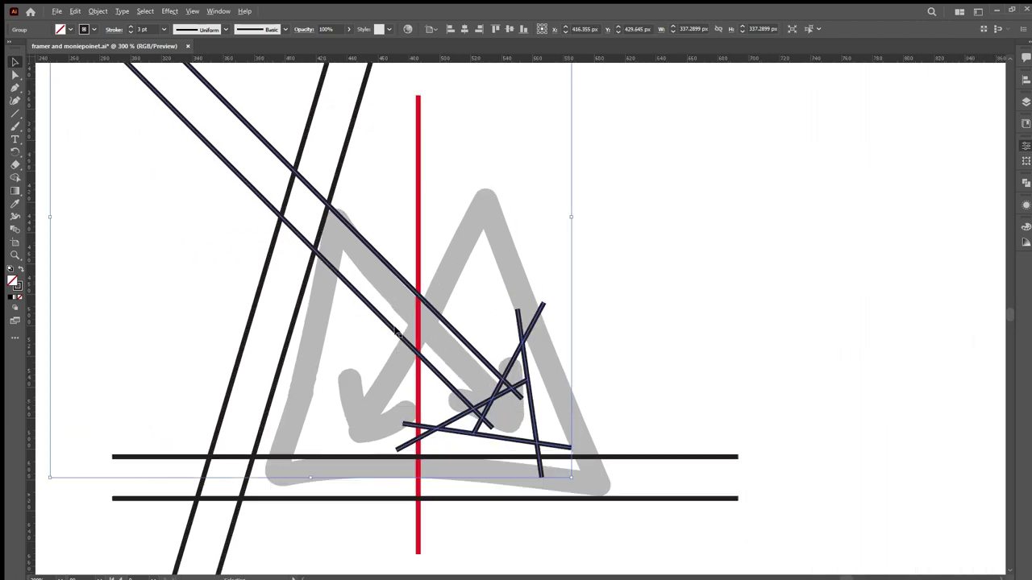
pyautogui.moveTo(457, 338); pyautogui.dragTo(435, 317)
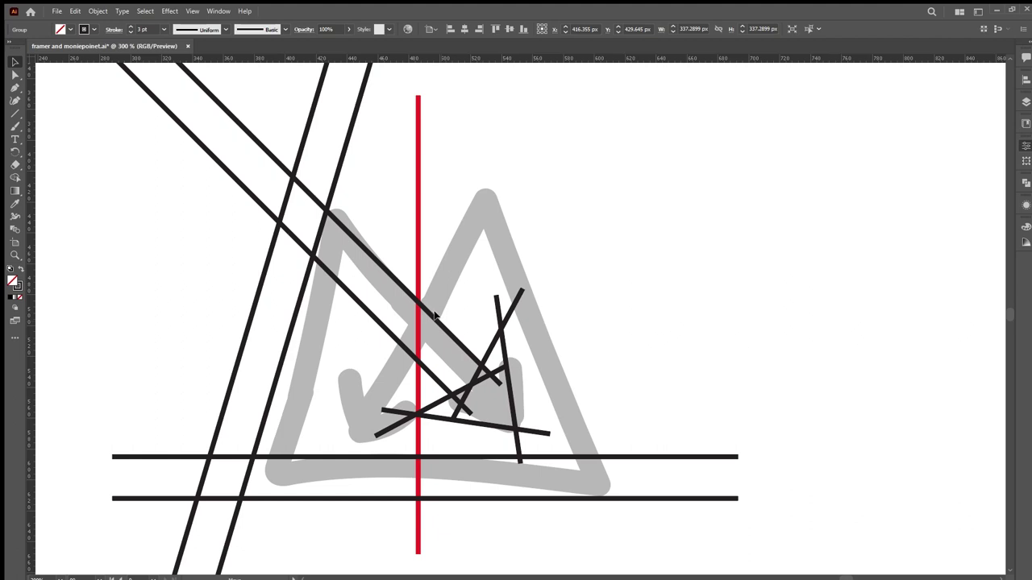
pyautogui.press('Up')
pyautogui.press('Up')
pyautogui.press('Up')
pyautogui.press('Left')
pyautogui.press('Left')
pyautogui.press('Left')
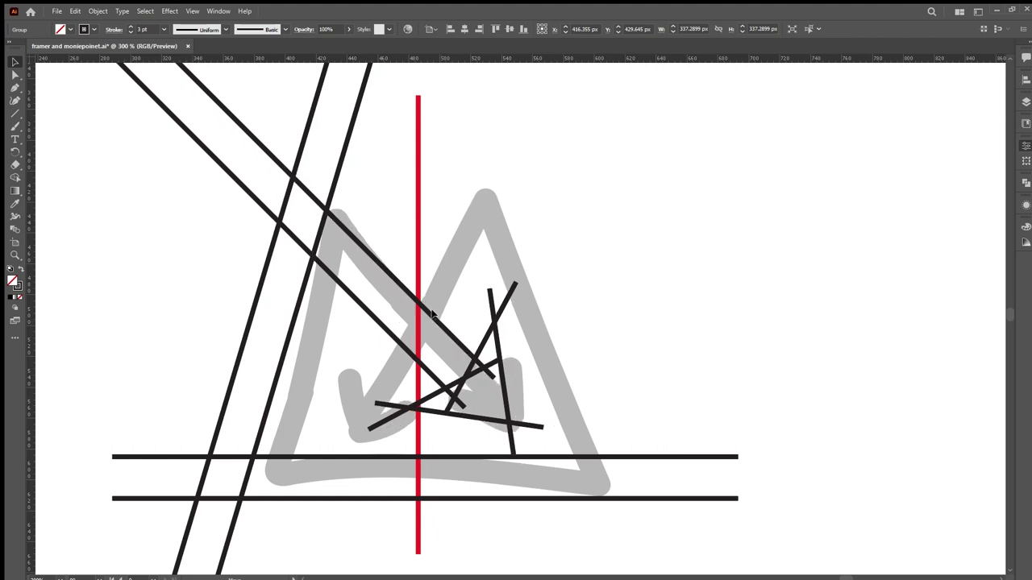
pyautogui.press('Right')
pyautogui.press('Right')
pyautogui.press('Right')
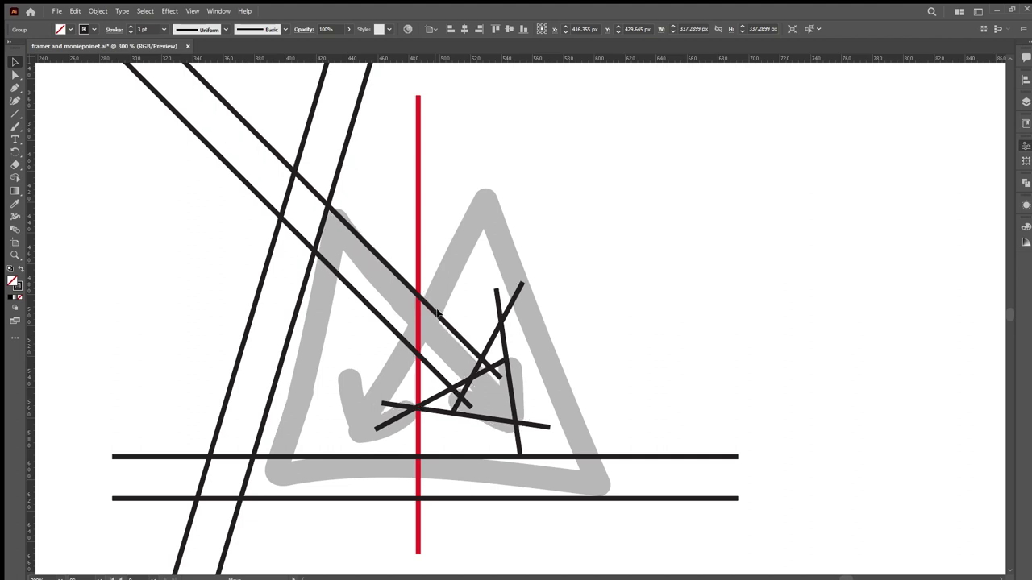
pyautogui.press('Right')
pyautogui.press('Right')
pyautogui.press('Right')
pyautogui.press('Up')
pyautogui.press('Up')
pyautogui.press('Up')
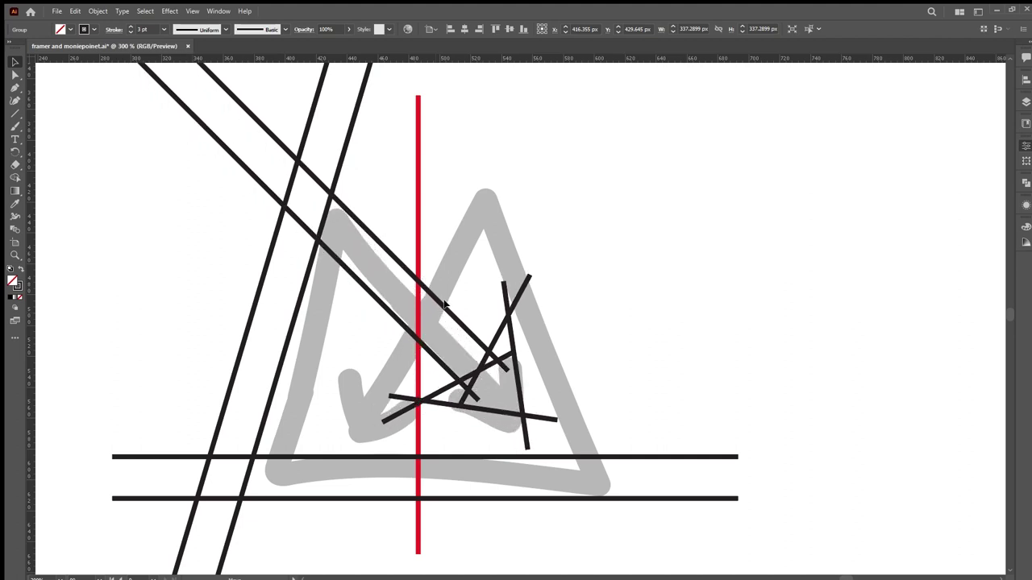
pyautogui.press('Right')
pyautogui.press('Right')
pyautogui.press('Right')
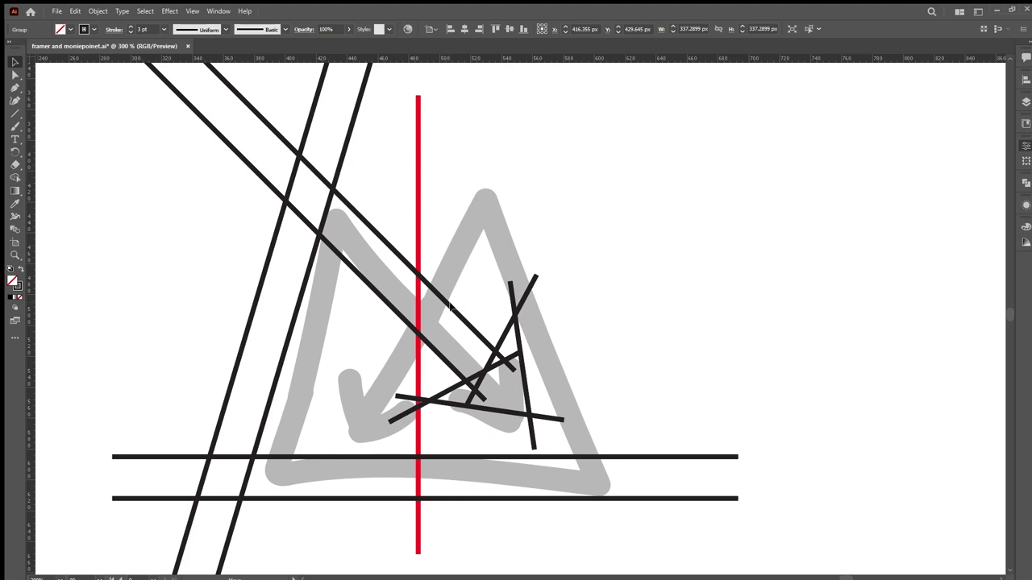
pyautogui.click(649, 378)
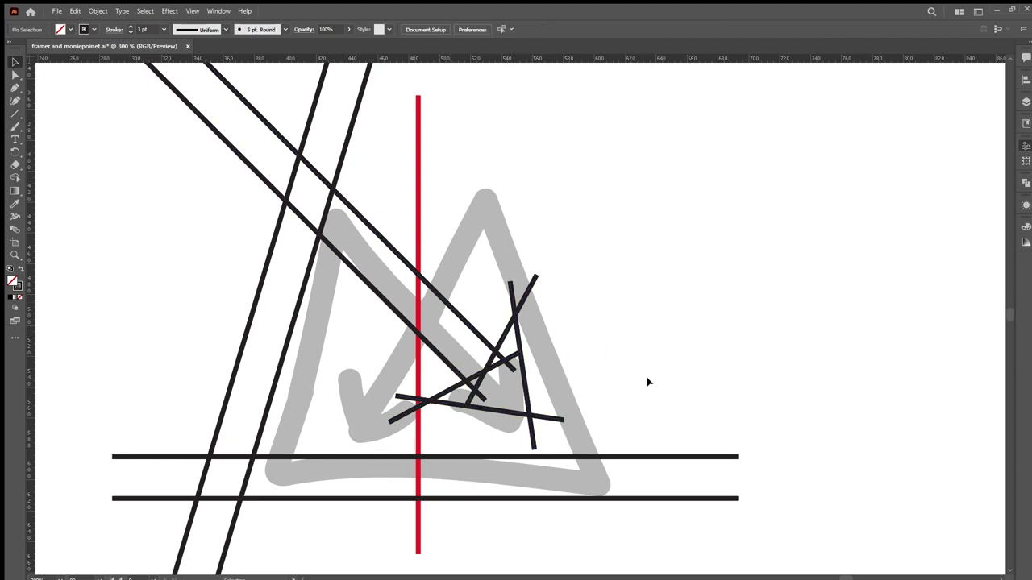
# - Copy the two horizontal base lines higher up the sketch
pyautogui.click(628, 457)
pyautogui.keyDown('shift'); pyautogui.click(650, 499); pyautogui.keyUp('shift')
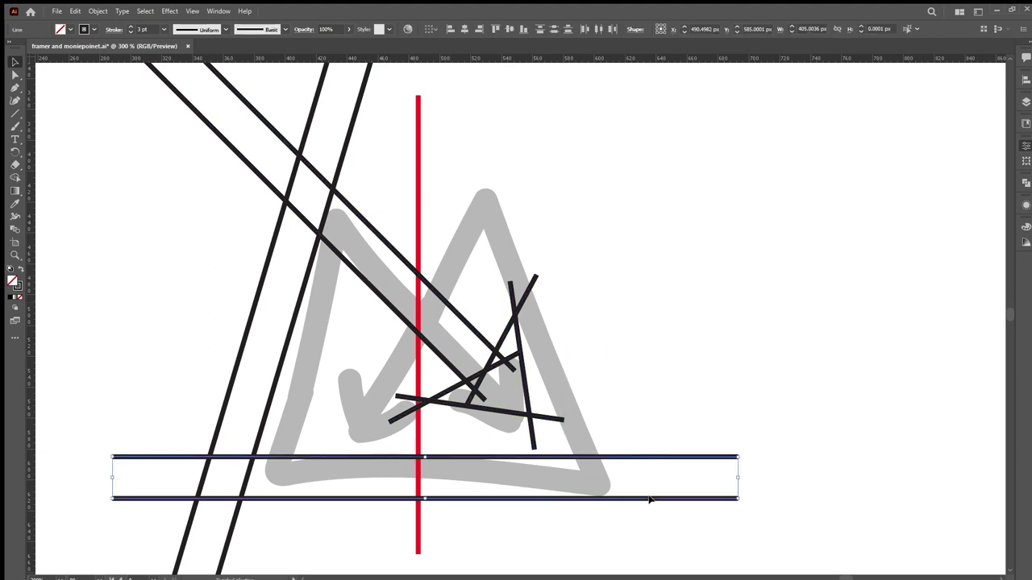
pyautogui.keyDown('alt'); pyautogui.moveTo(650, 500); pyautogui.dragTo(645, 458); pyautogui.keyUp('alt')
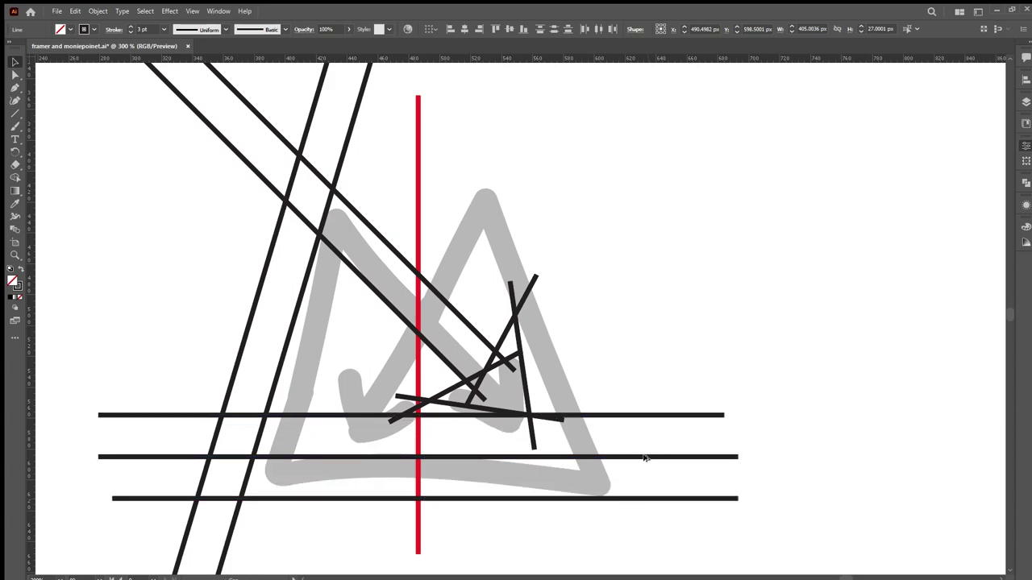
pyautogui.scroll(4, 536, 425)
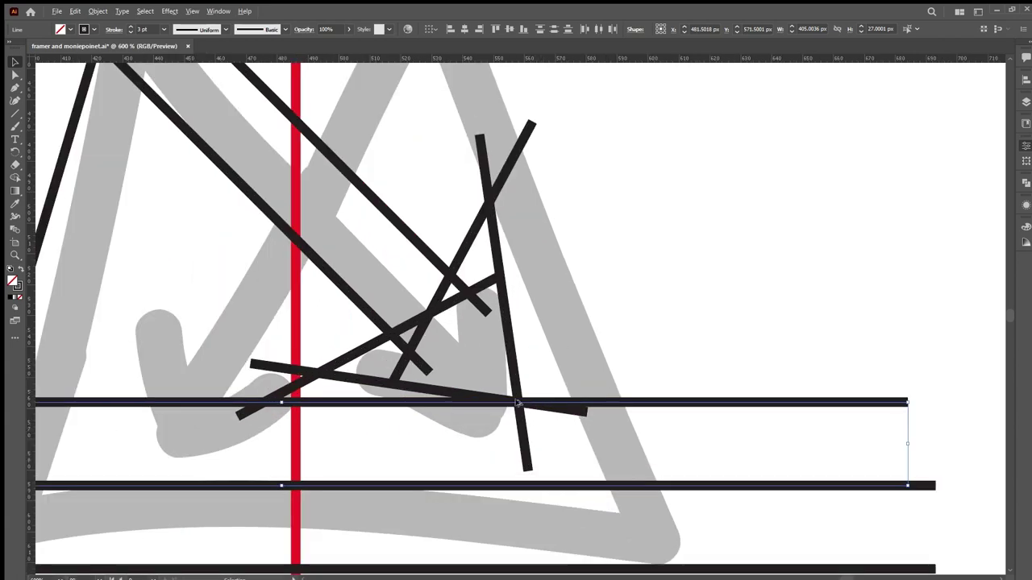
pyautogui.scroll(-6, 513, 398)
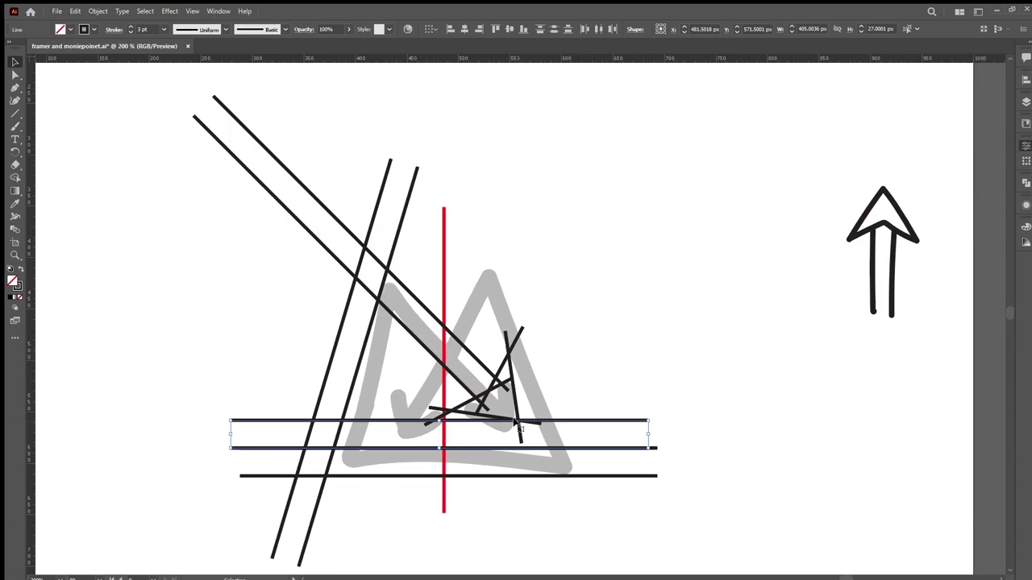
# - Align the ends of the middle and top horizontal lines with the others
pyautogui.click(682, 433)
pyautogui.click(645, 448)
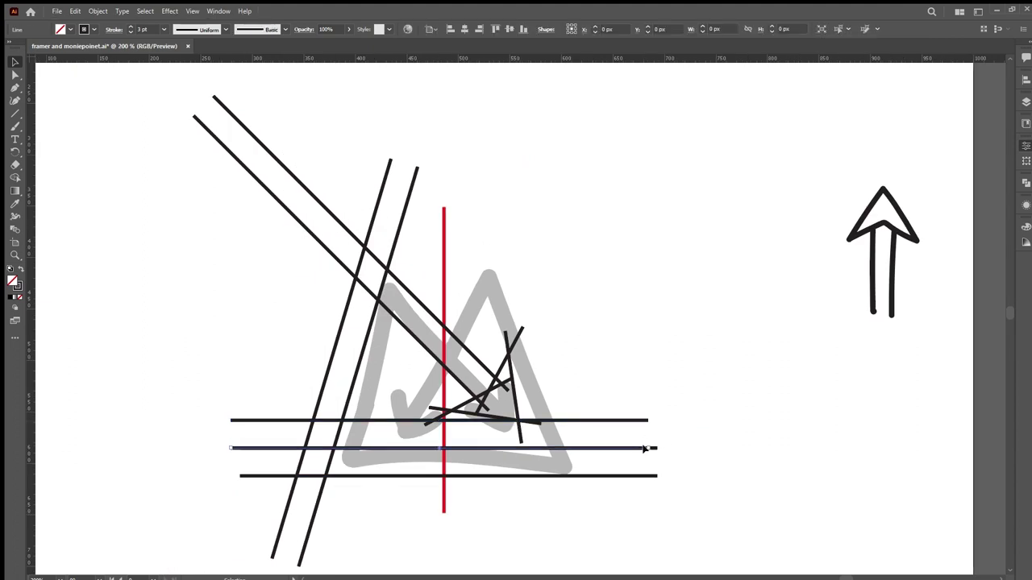
pyautogui.hotkey('ctrl', 'z')
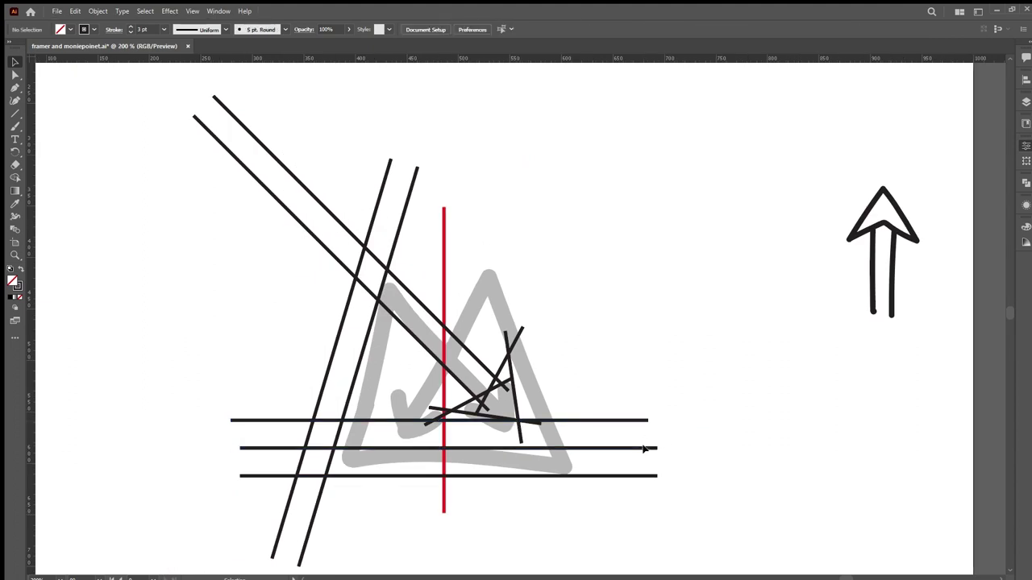
pyautogui.click(259, 421)
pyautogui.moveTo(263, 422); pyautogui.dragTo(272, 420)
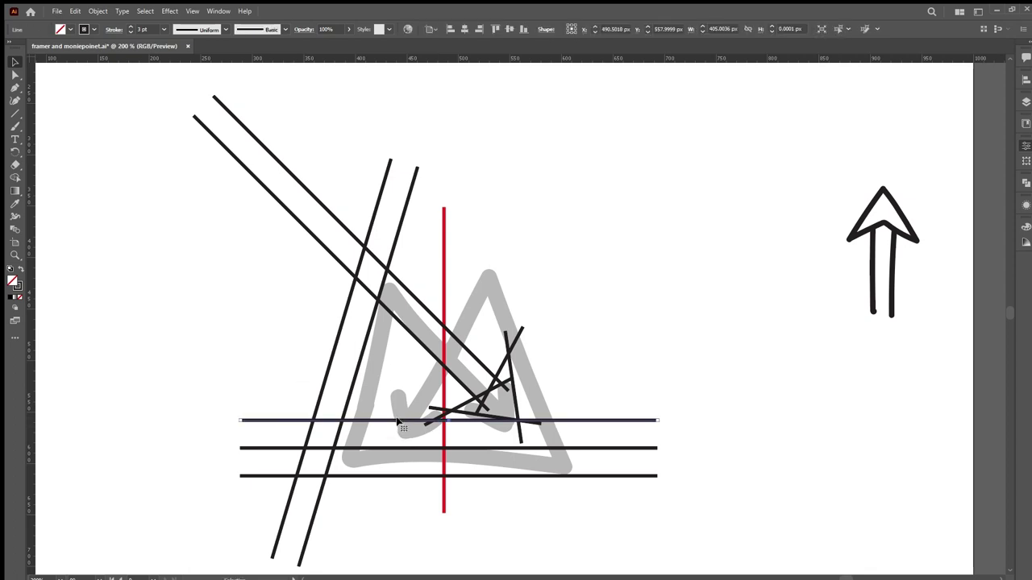
# - Give the top horizontal line the red stroke of the vertical axis with the Eyedropper
pyautogui.press('i')
pyautogui.click(443, 285)
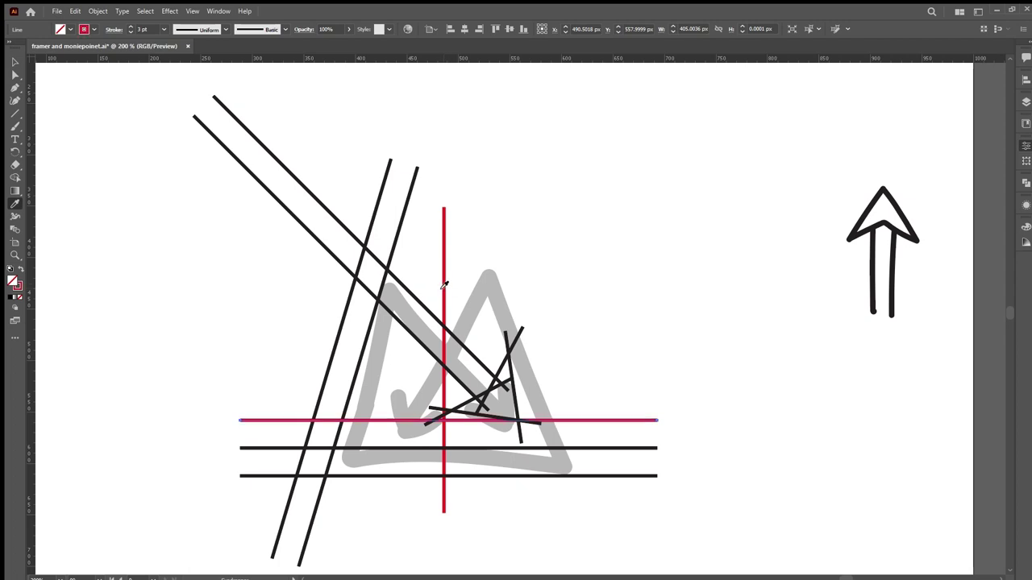
pyautogui.hotkey('ctrl', 'shift', 'a')
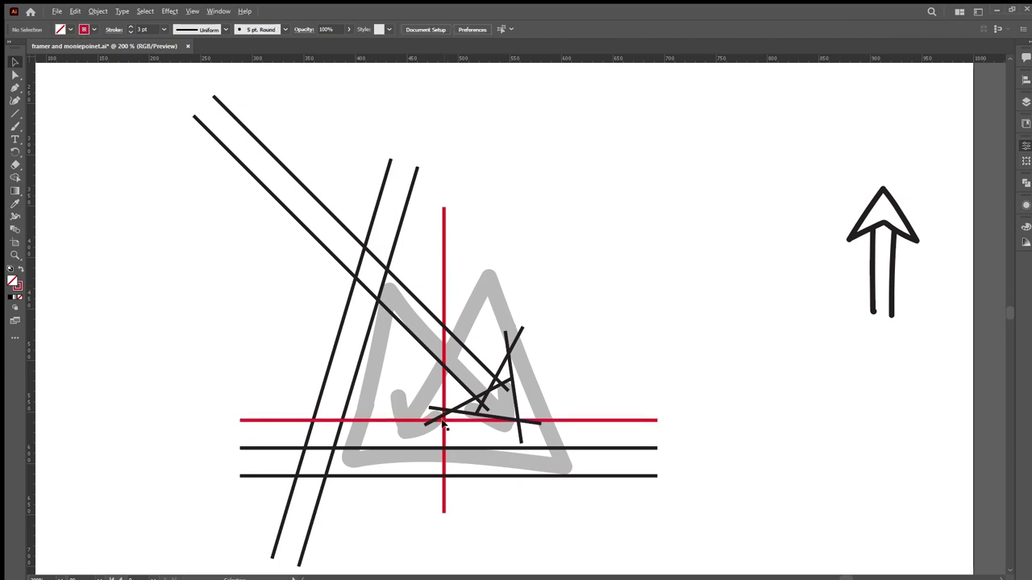
pyautogui.scroll(1, 441, 424)
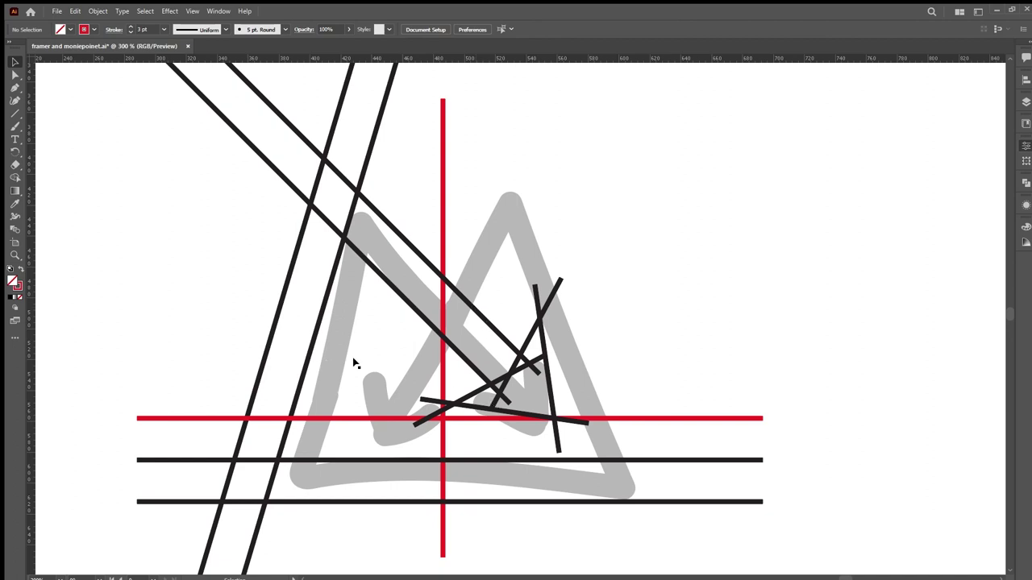
pyautogui.scroll(-1, 385, 377)
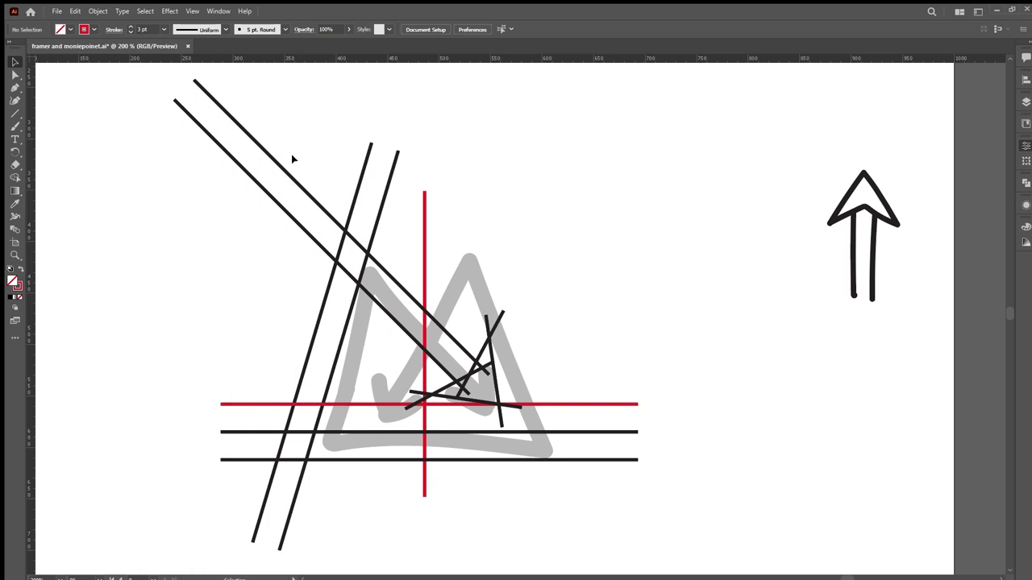
# - Select the construction lines and make a first reflected copy
pyautogui.moveTo(199, 143); pyautogui.dragTo(622, 502)
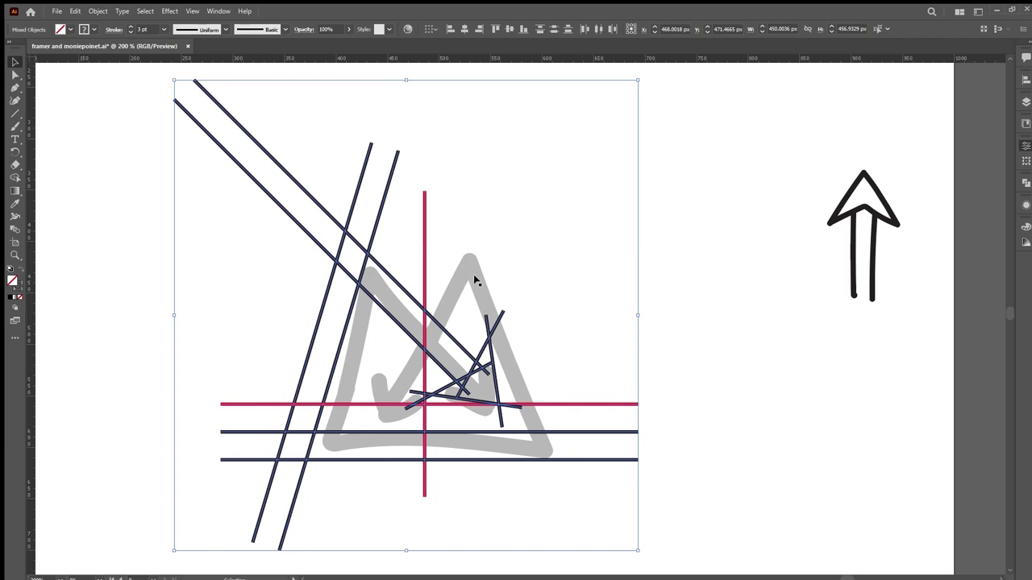
pyautogui.press('a')
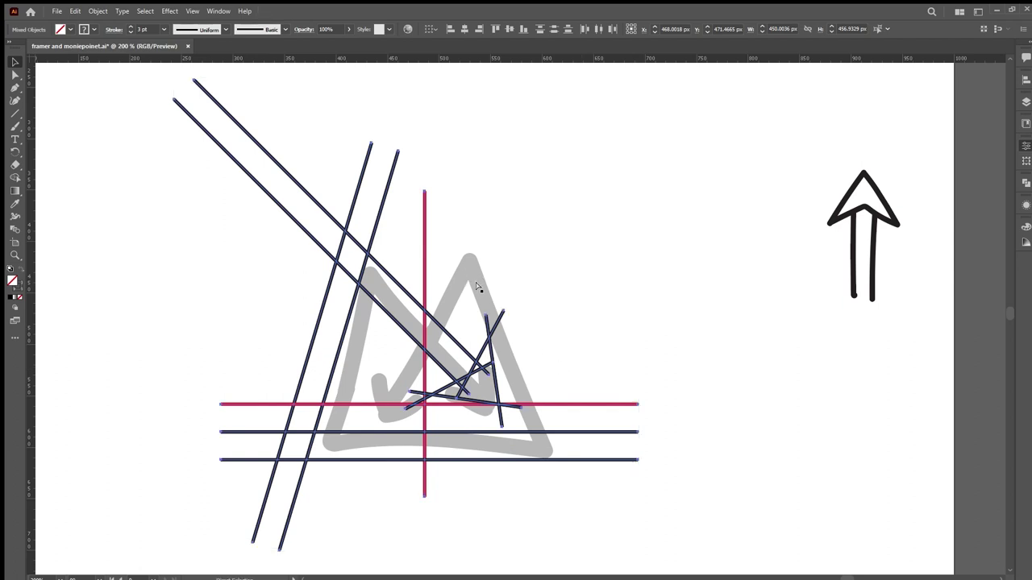
pyautogui.press('v')
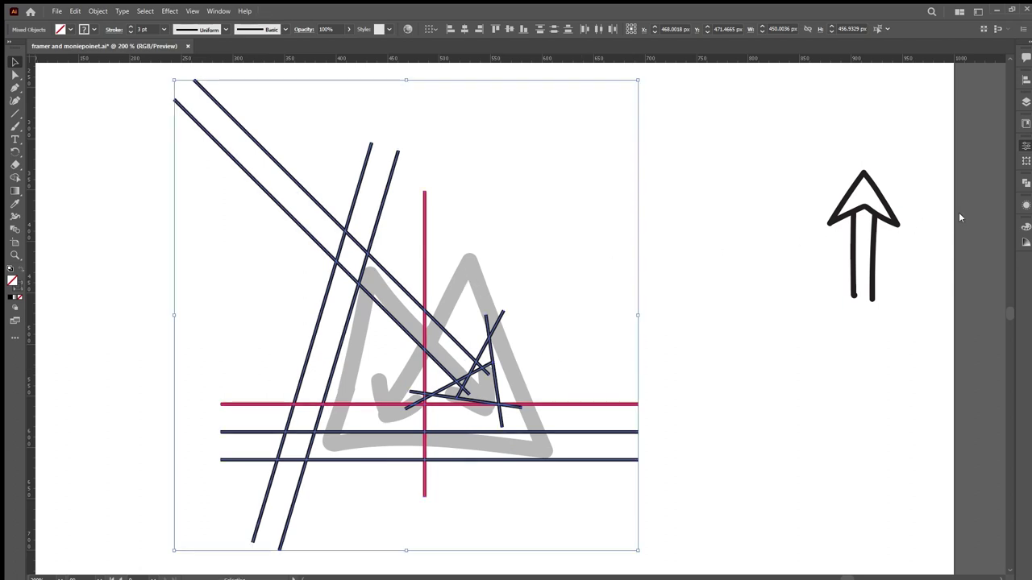
pyautogui.hotkey('ctrl', 'd')
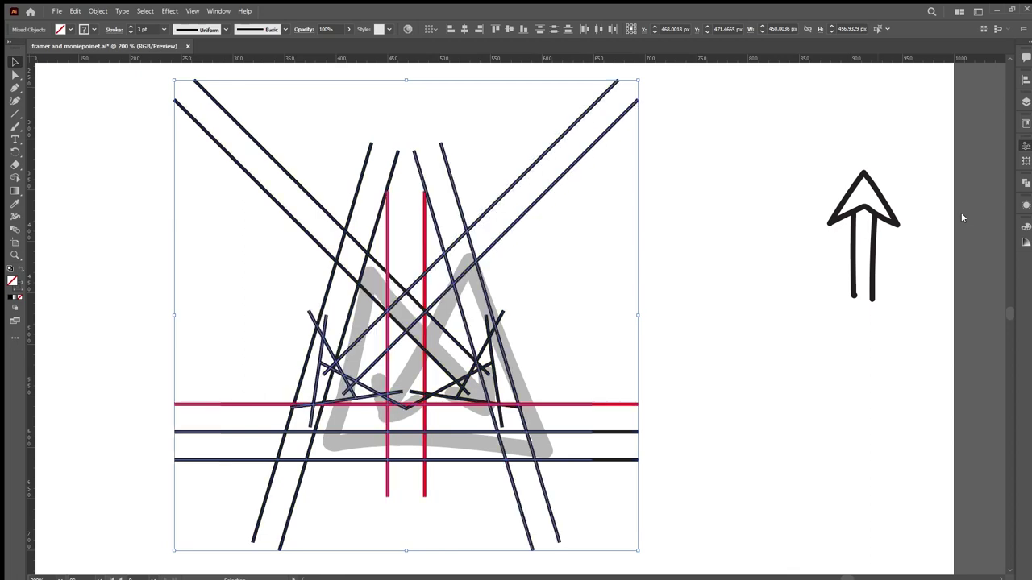
pyautogui.scroll(5, 389, 252)
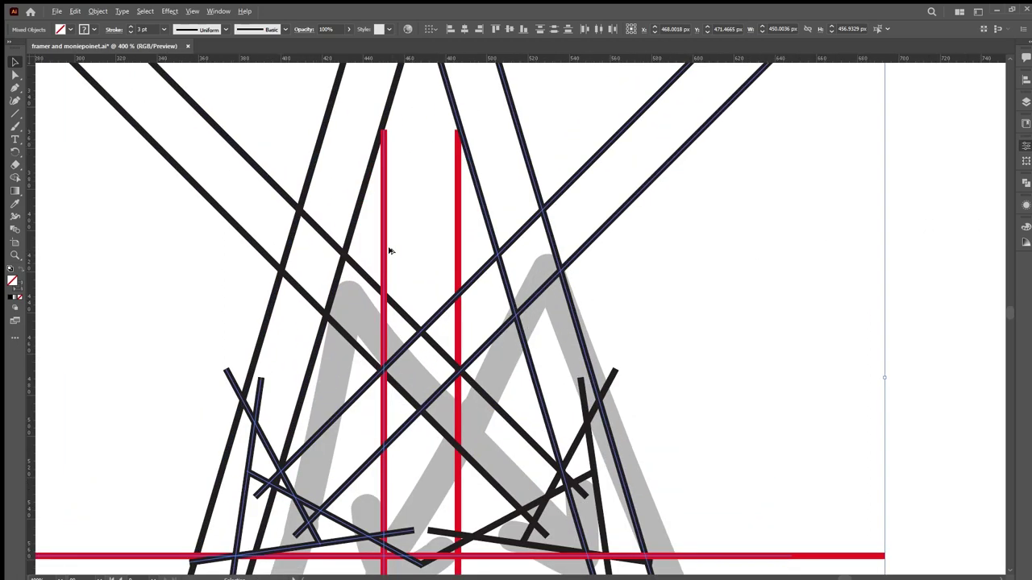
pyautogui.hscroll(2, 432, 279)
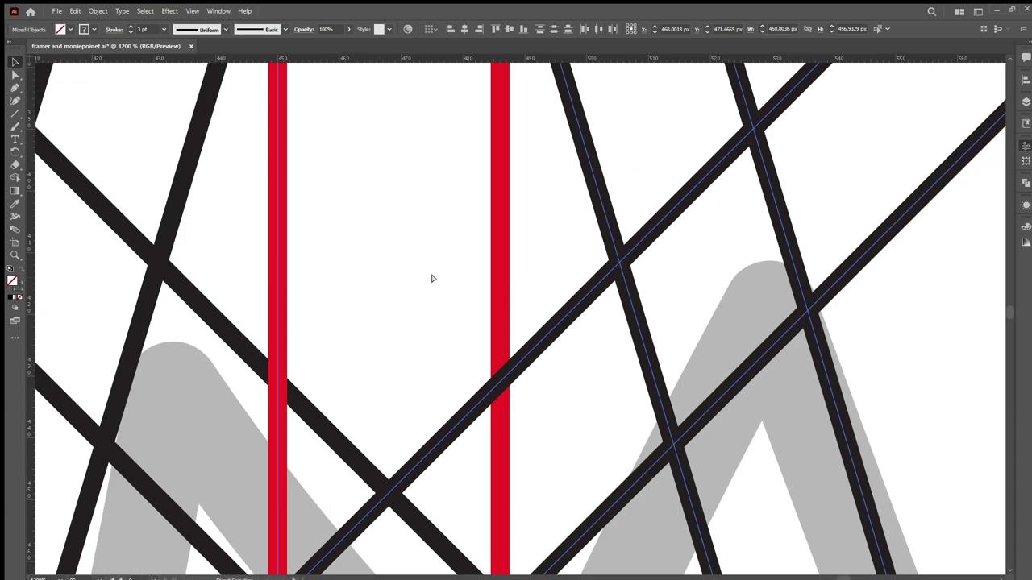
pyautogui.scroll(1, 376, 235)
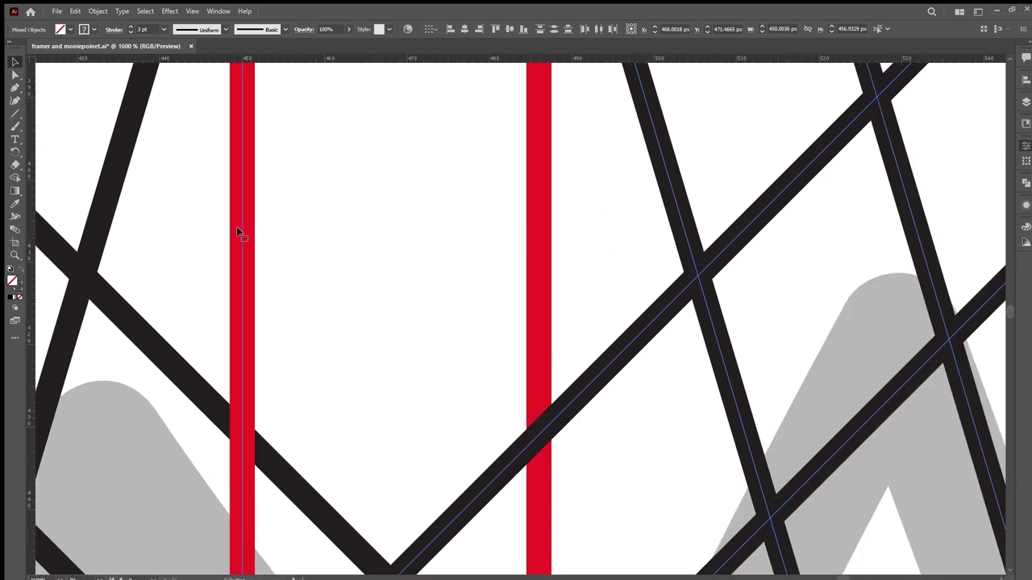
pyautogui.moveTo(256, 249); pyautogui.dragTo(359, 257)
pyautogui.hscroll(1, 351, 297)
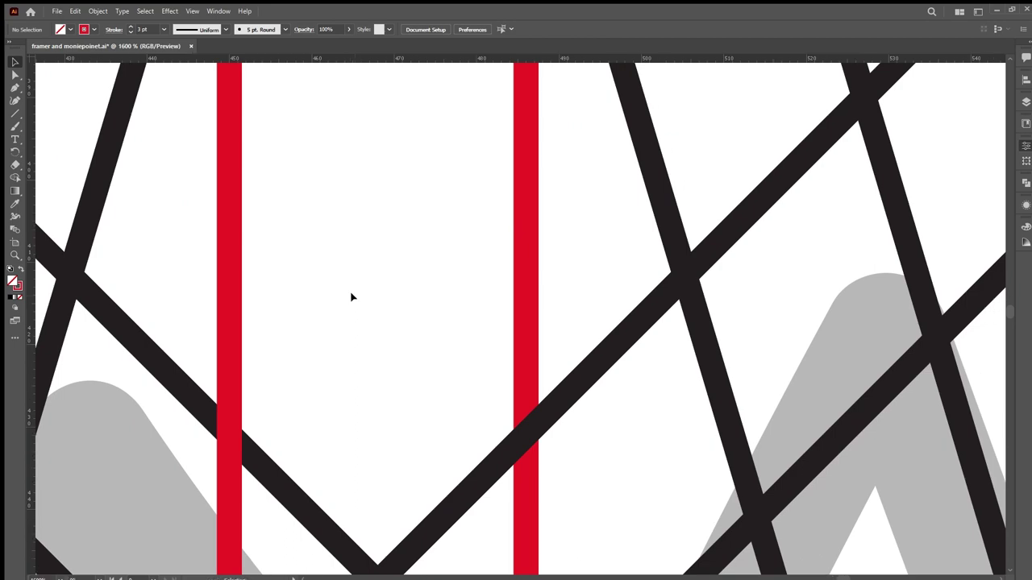
pyautogui.scroll(-5, 351, 297)
# - Reflect a grouped copy of all the lines and slide it right onto the red axis
pyautogui.hotkey('ctrl', 'a')
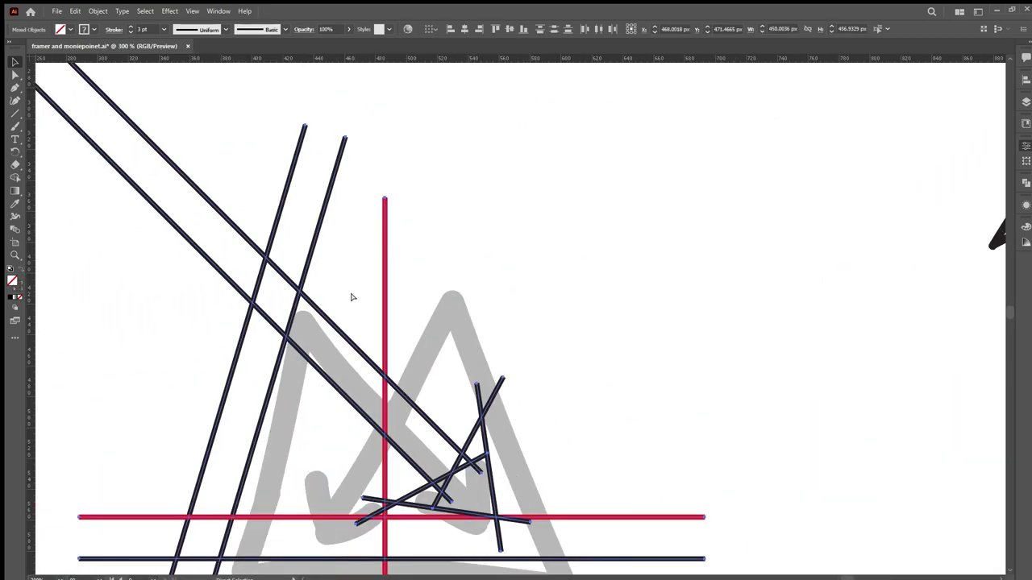
pyautogui.hotkey('ctrl', 'd')
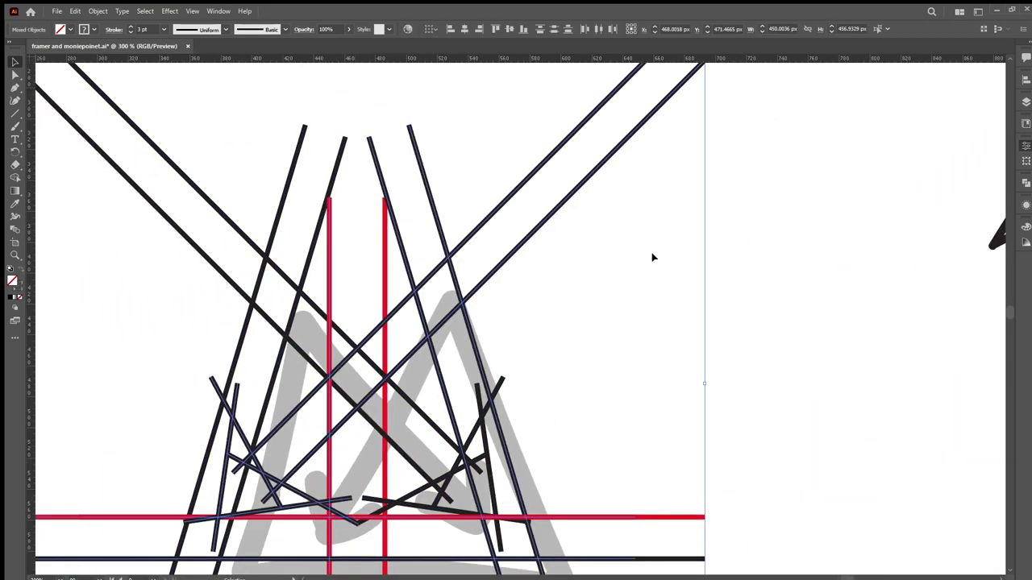
pyautogui.hotkey('ctrl', 'g')
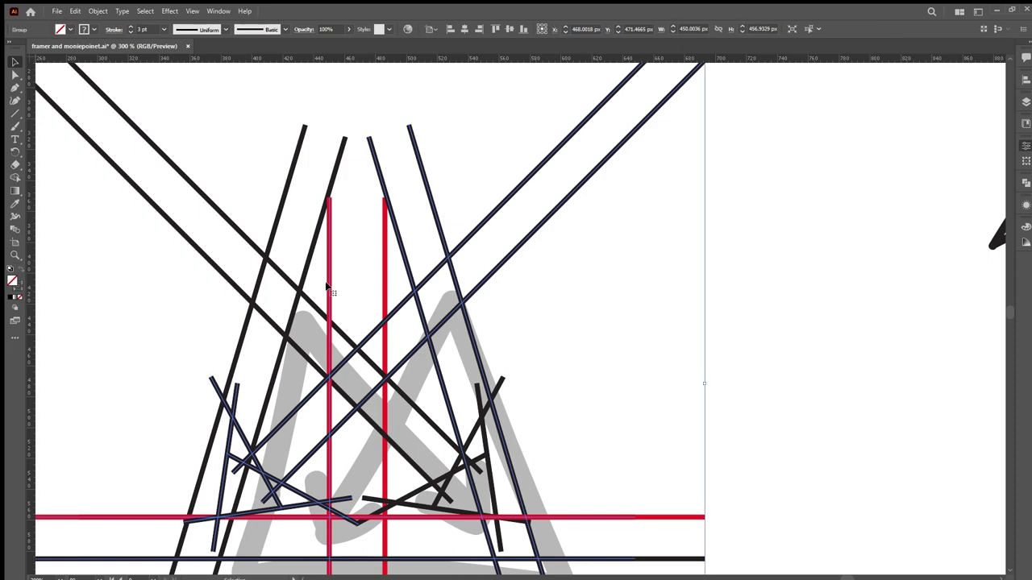
pyautogui.scroll(2, 328, 284)
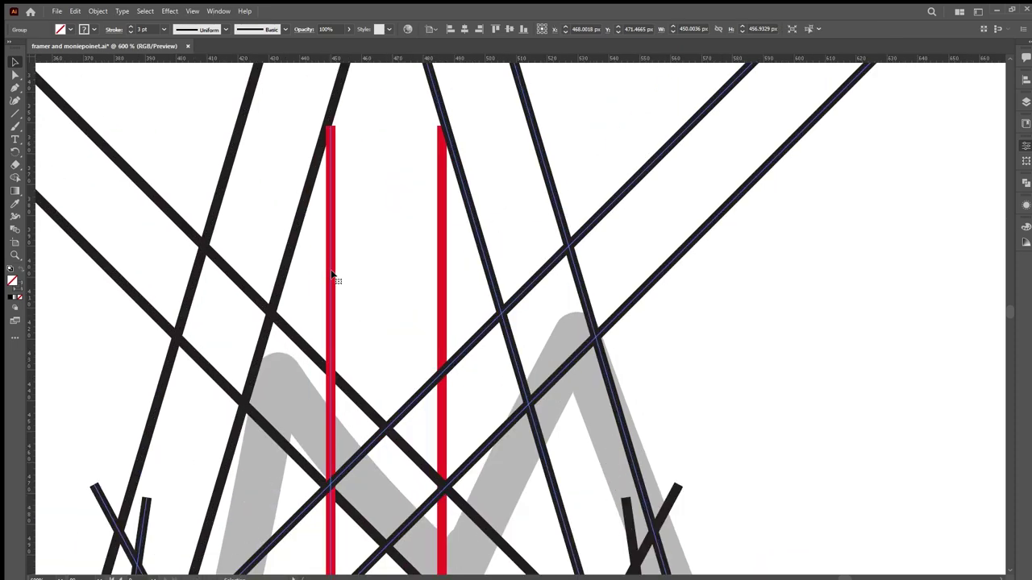
pyautogui.moveTo(331, 274); pyautogui.dragTo(430, 261)
pyautogui.scroll(-2, 446, 272)
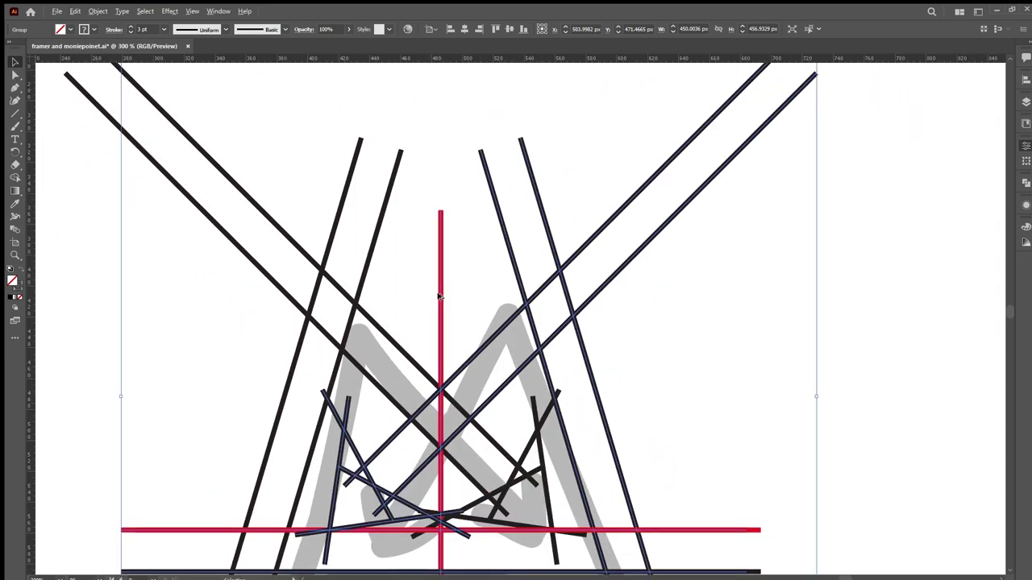
pyautogui.scroll(-2, 440, 297)
pyautogui.scroll(1, 444, 286)
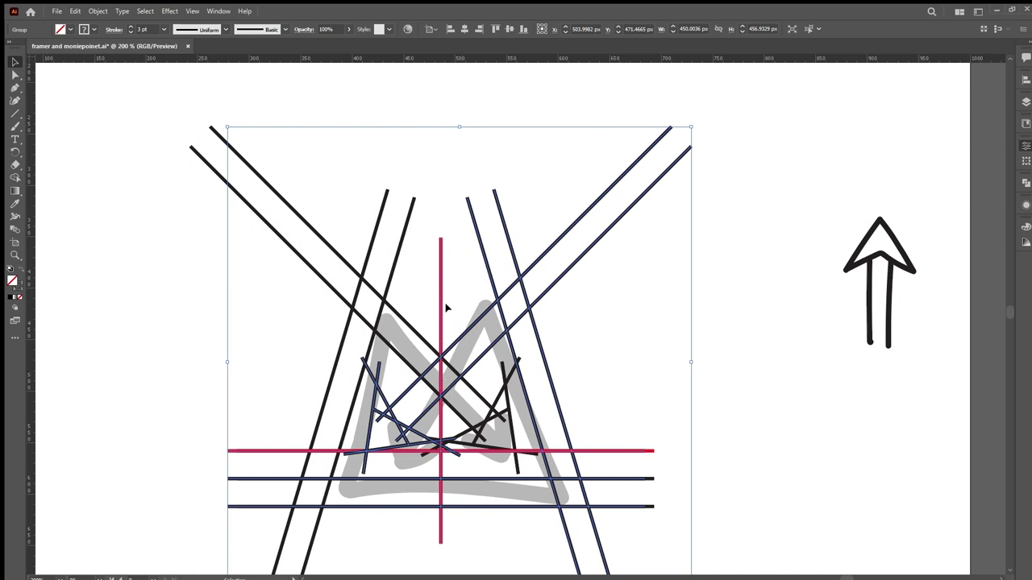
# - Ungroup the line drawing and delete the red vertical and horizontal centre lines
pyautogui.click(451, 272)
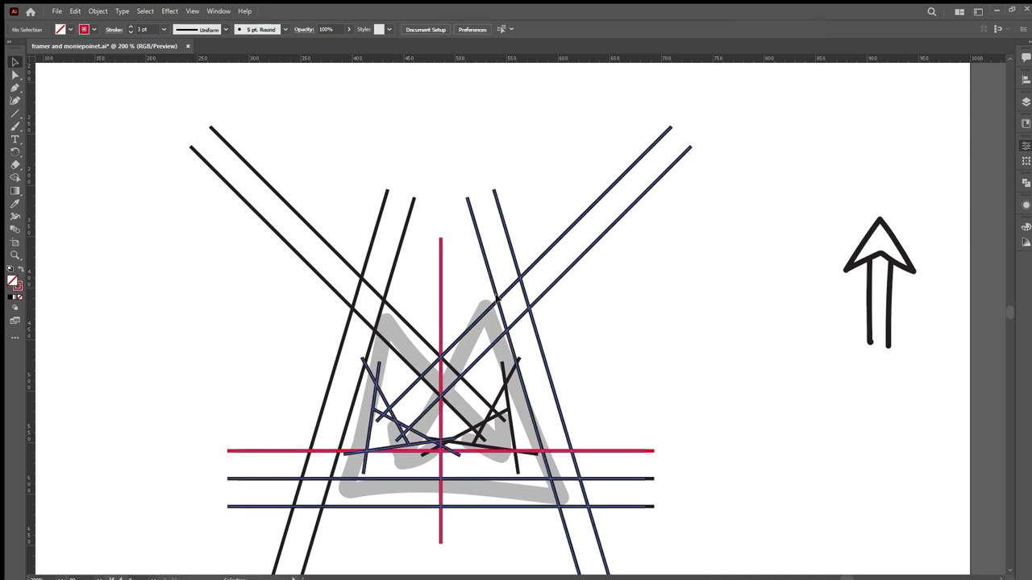
pyautogui.click(500, 304)
pyautogui.hotkey('ctrl', 'shift', 'g')
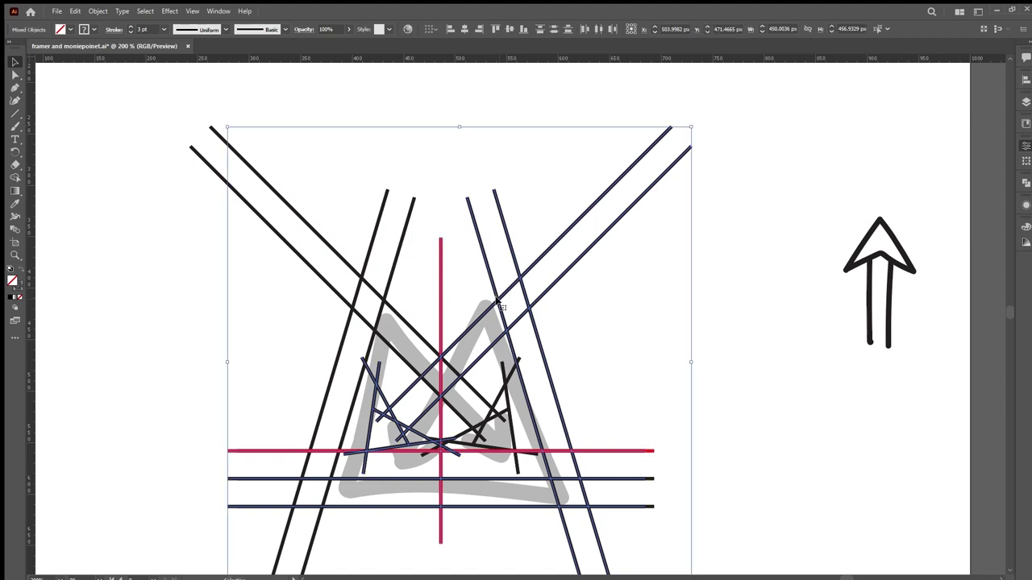
pyautogui.click(470, 316)
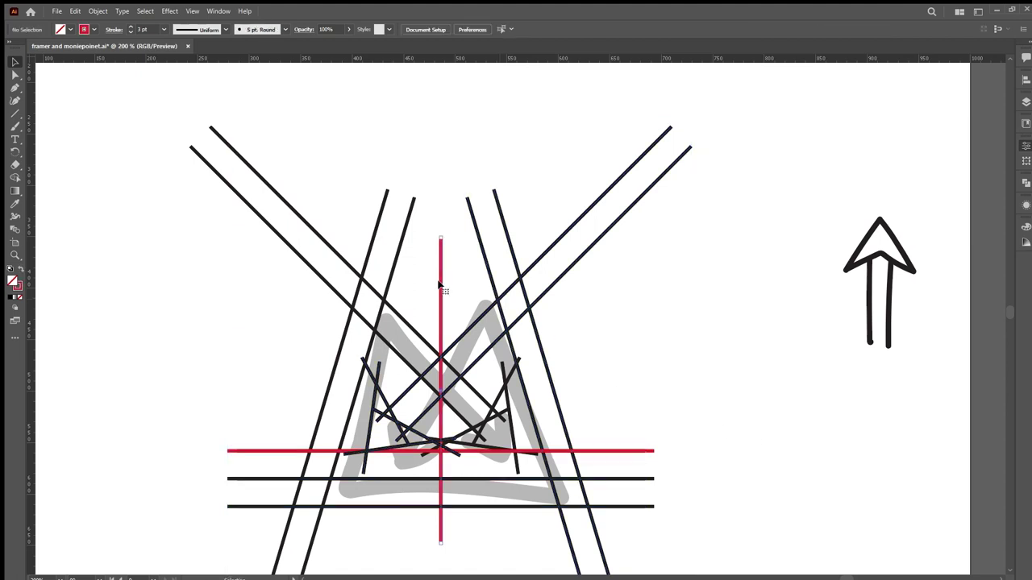
pyautogui.click(440, 286)
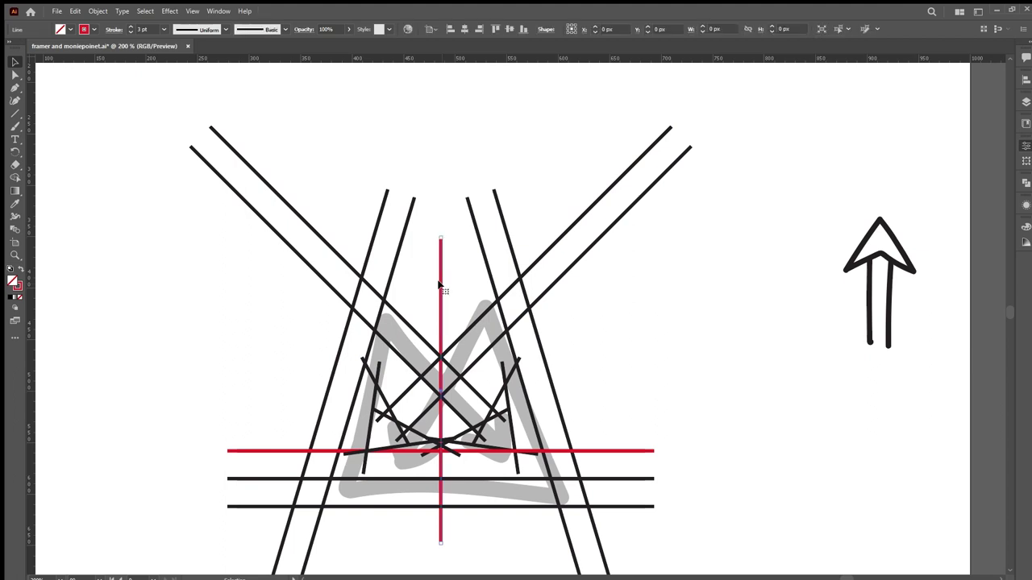
pyautogui.press('Delete')
pyautogui.click(621, 451)
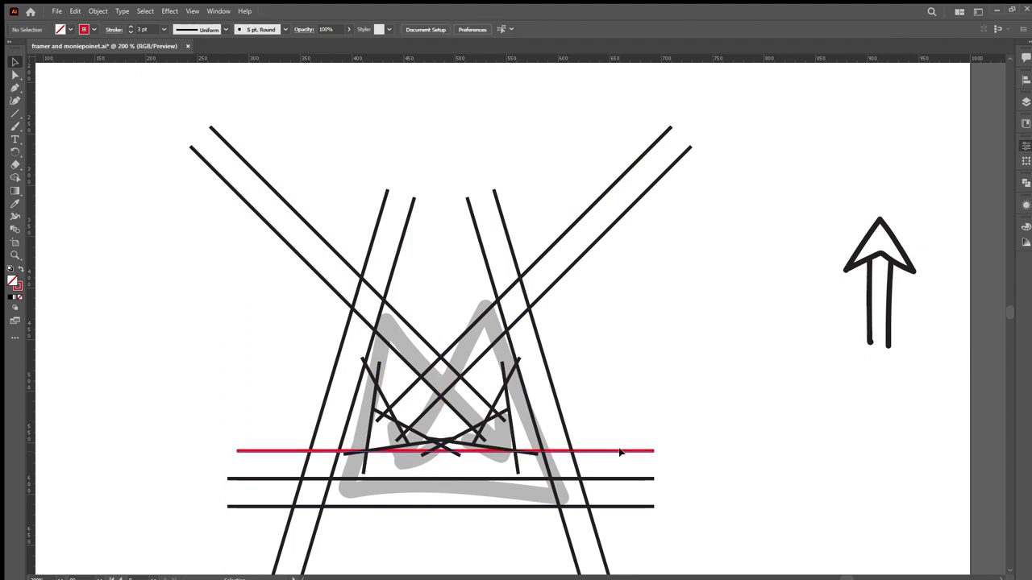
pyautogui.press('Delete')
# - Move the grey crown sketch to the artboard's left edge and scale it down
pyautogui.moveTo(465, 330)
pyautogui.mouseDown()
pyautogui.moveTo(312, 359)
pyautogui.moveTo(145, 272)
pyautogui.moveTo(126, 274)
pyautogui.mouseUp()
pyautogui.click(126, 274)
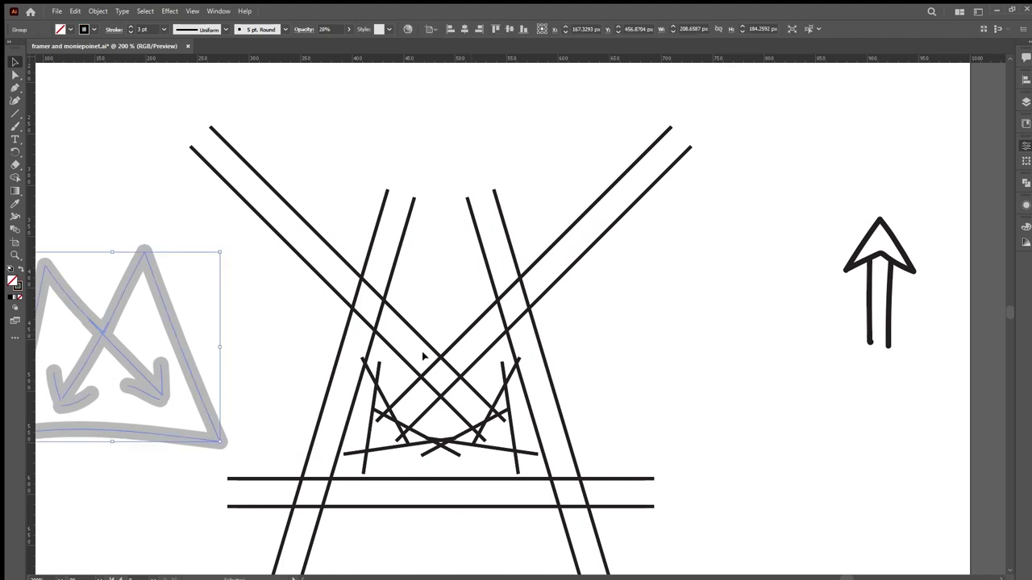
pyautogui.keyDown('alt'); pyautogui.scroll(-1, 428, 356); pyautogui.keyUp('alt')
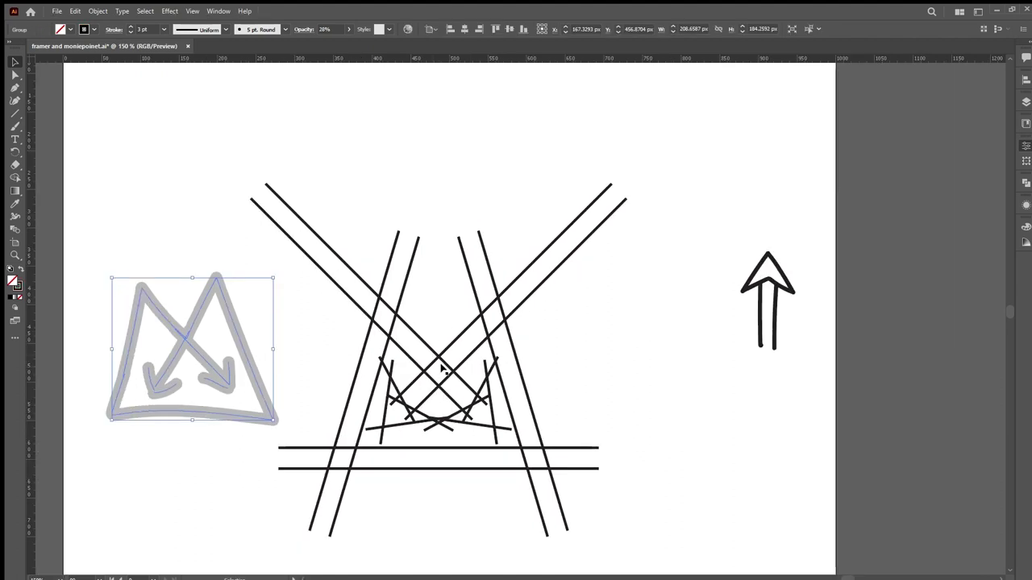
pyautogui.scroll(-2, 441, 369)
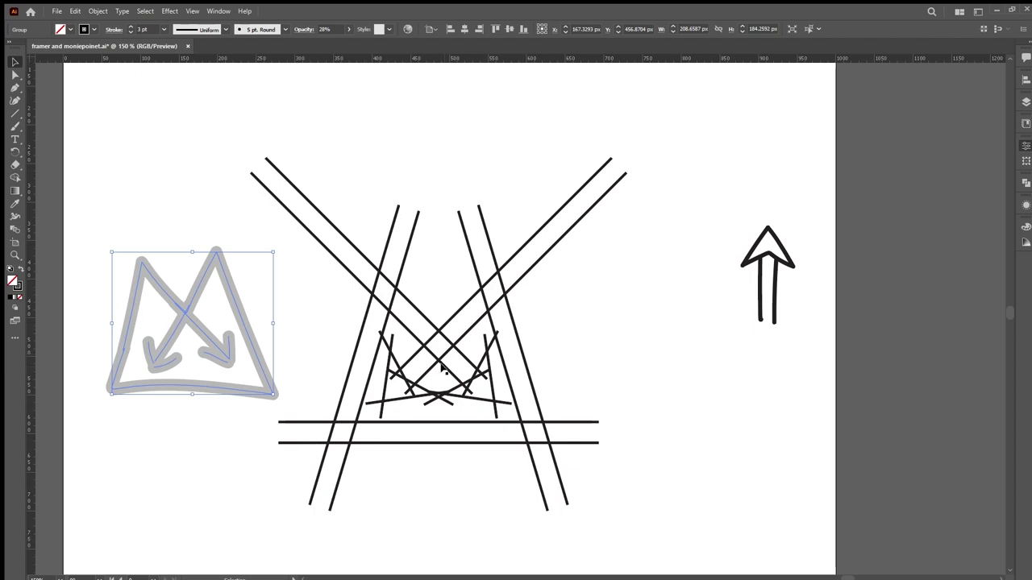
pyautogui.moveTo(250, 348)
pyautogui.mouseDown()
pyautogui.moveTo(199, 349)
pyautogui.moveTo(242, 314)
pyautogui.moveTo(207, 318)
pyautogui.mouseUp()
pyautogui.click(254, 333)
# - Move the arrow drawing below the crown sketch
pyautogui.scroll(-2, 346, 342)
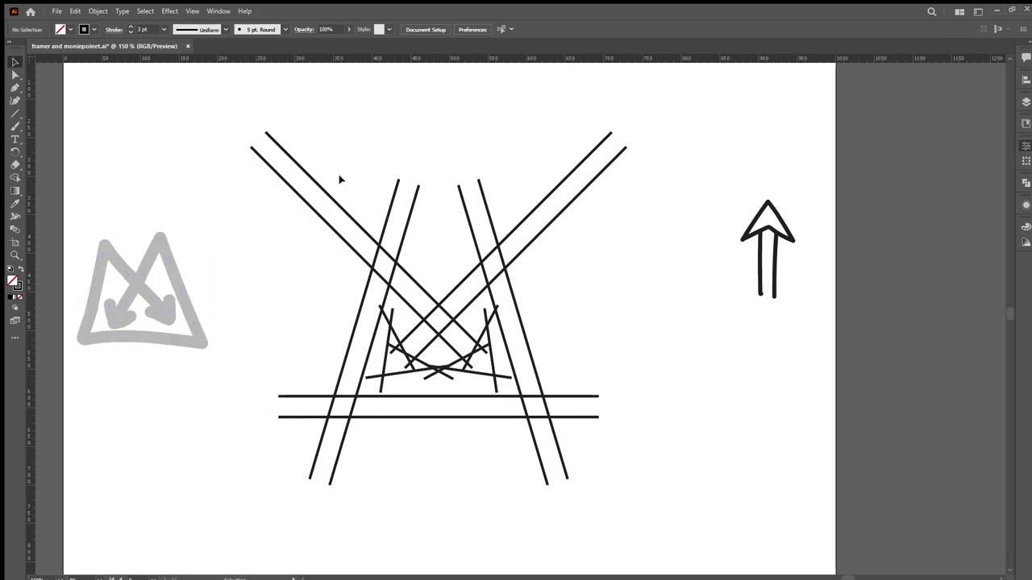
pyautogui.moveTo(730, 180); pyautogui.dragTo(811, 316)
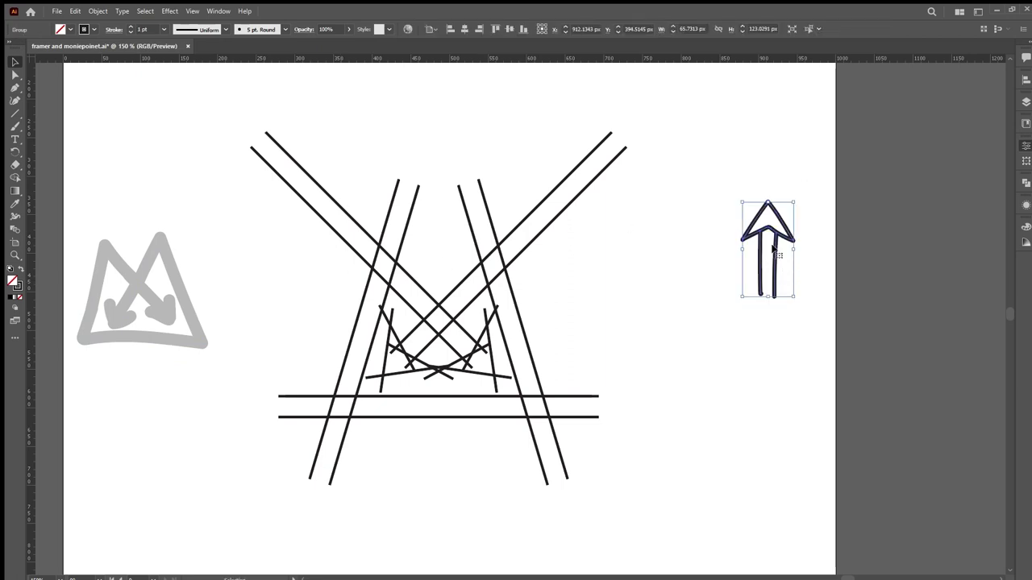
pyautogui.moveTo(768, 255)
pyautogui.mouseDown()
pyautogui.moveTo(274, 355)
pyautogui.moveTo(130, 401)
pyautogui.moveTo(137, 418)
pyautogui.mouseUp()
# - Eyedropper the arrow's thin dark outline onto the crown sketch, replacing its grey
pyautogui.press('i')
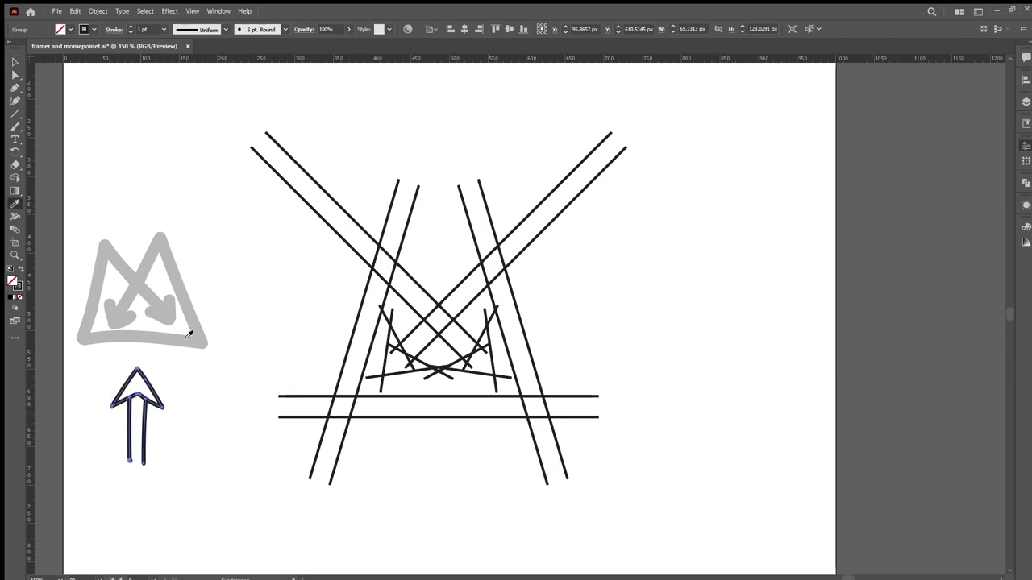
pyautogui.click(199, 342)
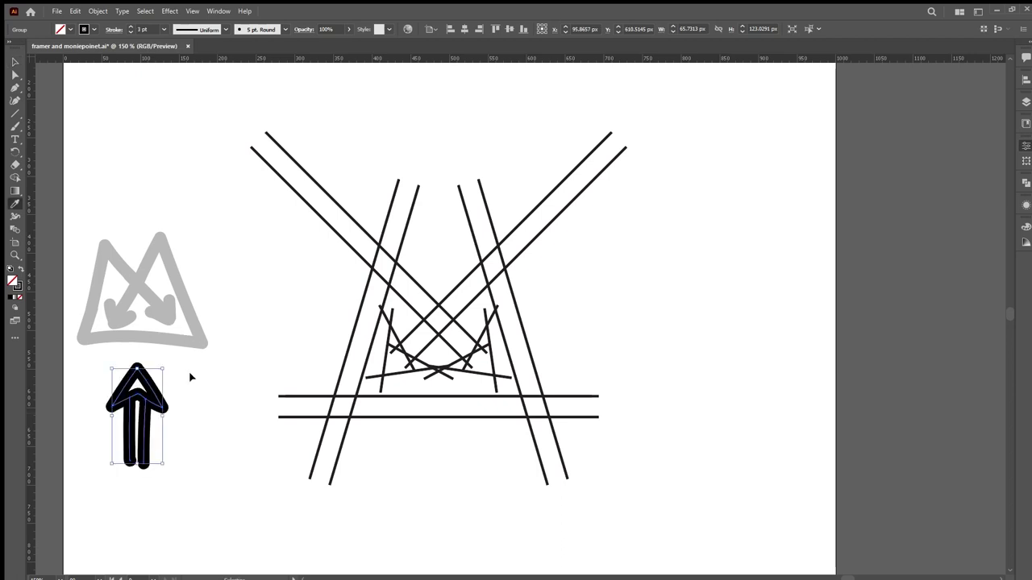
pyautogui.hotkey('ctrl', 'z')
pyautogui.press('v')
pyautogui.click(196, 381)
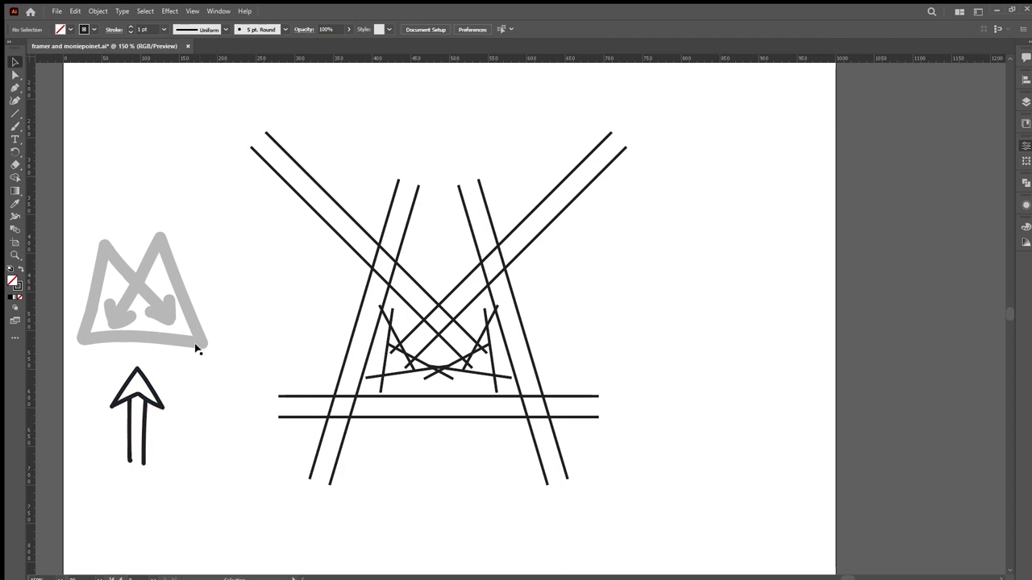
pyautogui.click(195, 343)
pyautogui.press('i')
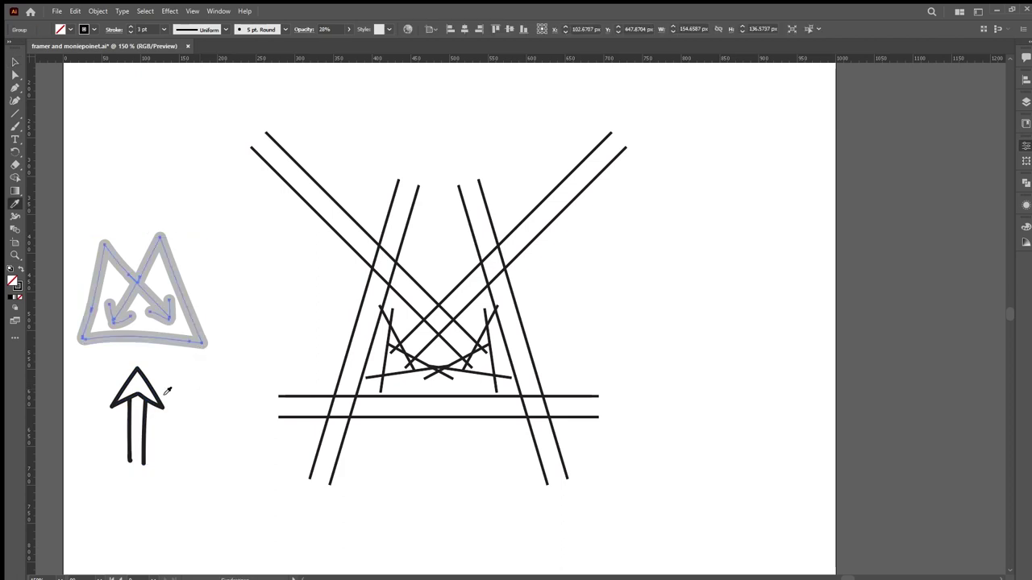
pyautogui.click(162, 408)
pyautogui.press('v')
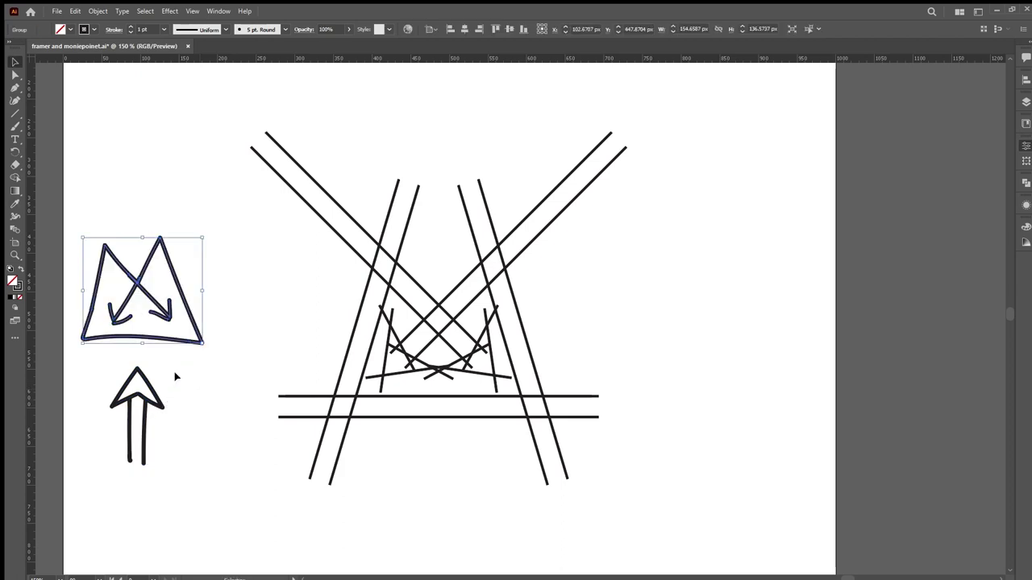
pyautogui.click(193, 390)
pyautogui.scroll(-1, 380, 382)
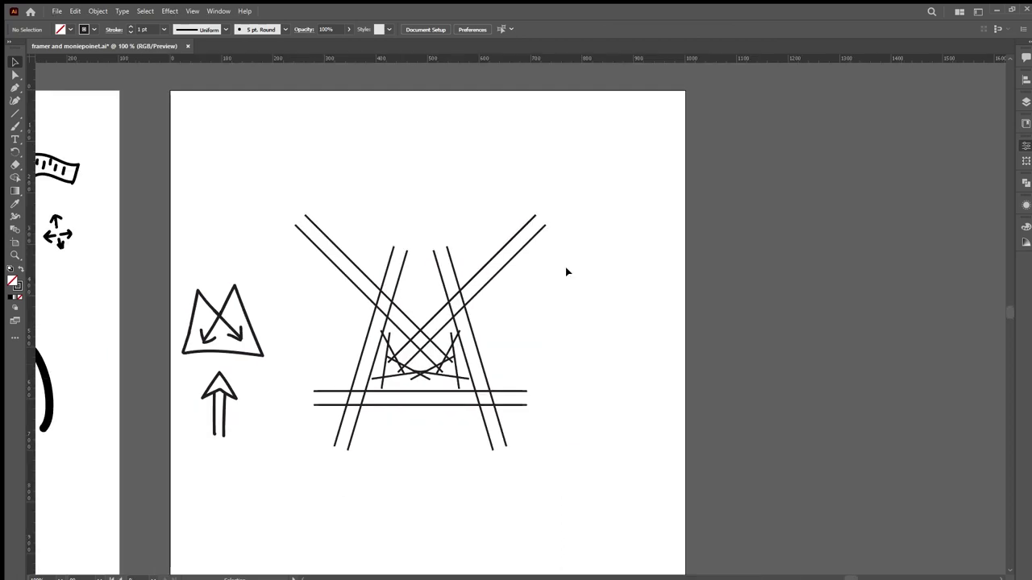
# - Nudge the whole line drawing slightly right and down
pyautogui.moveTo(567, 271)
pyautogui.mouseDown()
pyautogui.moveTo(488, 371)
pyautogui.moveTo(326, 464)
pyautogui.mouseUp()
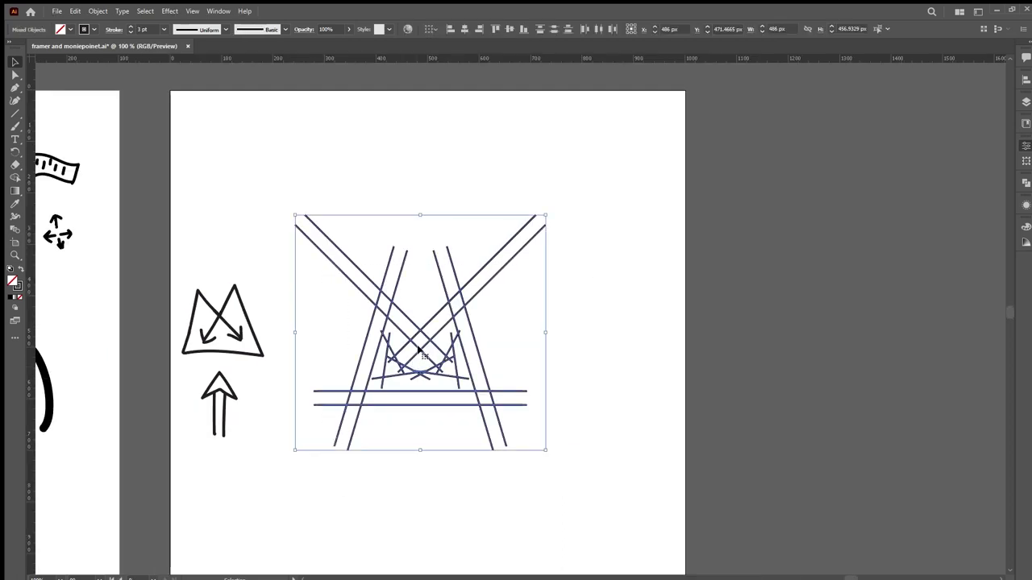
pyautogui.moveTo(418, 348); pyautogui.dragTo(436, 372)
pyautogui.click(539, 346)
pyautogui.scroll(-1, 395, 354)
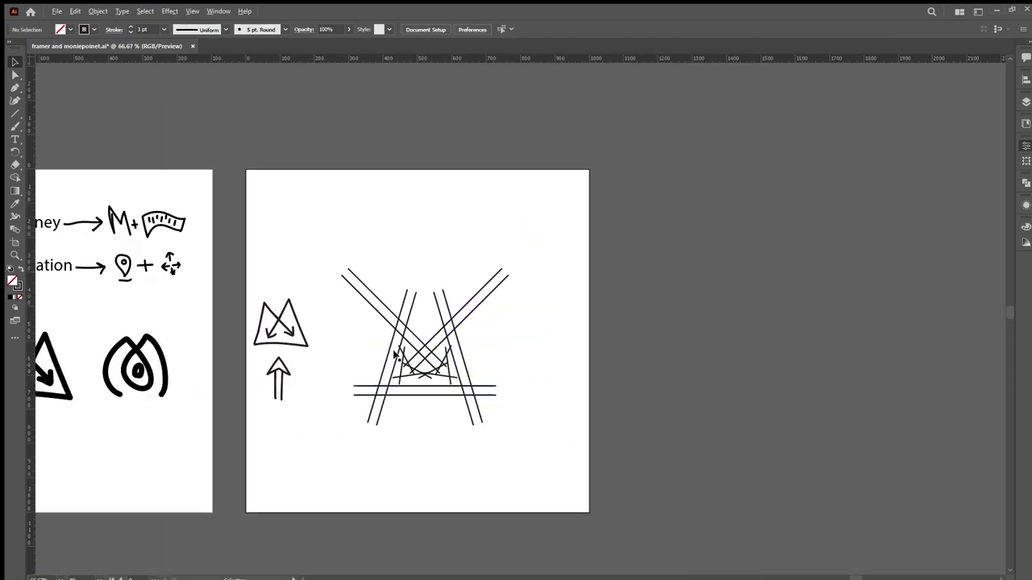
# - Alt-drag a copy of the artboard to the right, then delete the middle artboard's crown and arrow
pyautogui.click(15, 242)
pyautogui.moveTo(259, 258); pyautogui.dragTo(638, 283)
pyautogui.press('v')
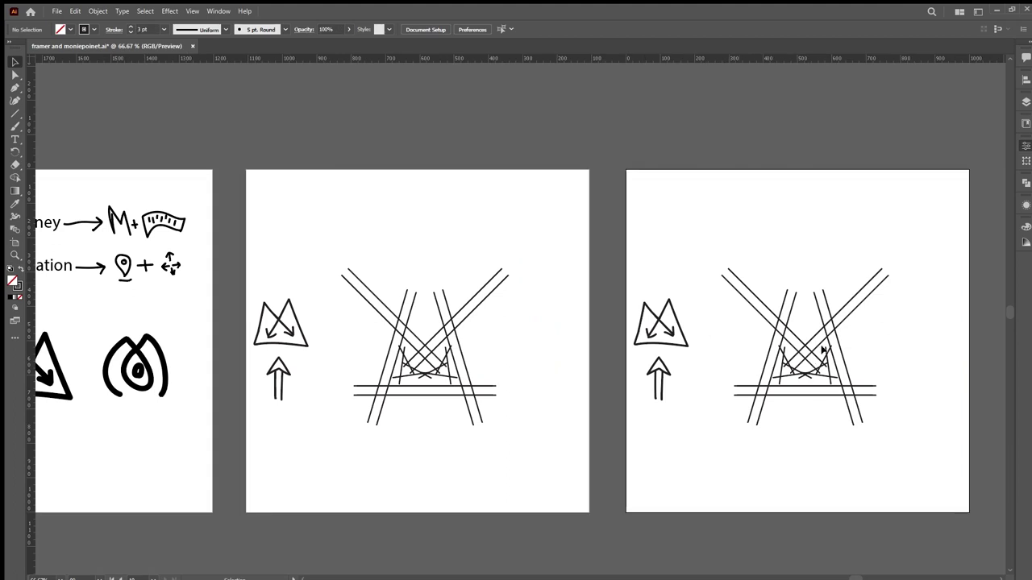
pyautogui.moveTo(252, 277); pyautogui.dragTo(292, 417)
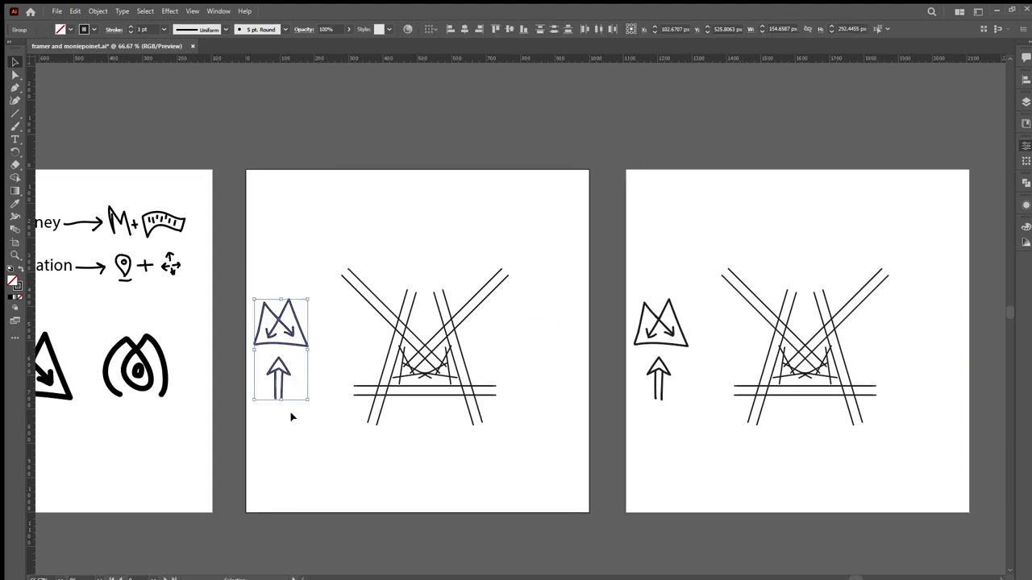
pyautogui.press('Delete')
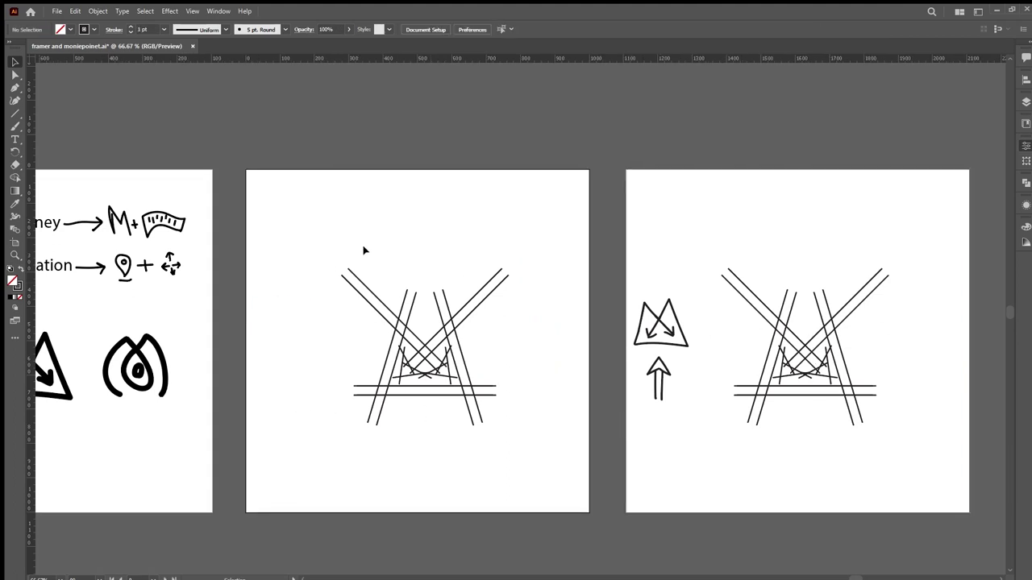
# - Select the middle artboard's line drawing and zoom in on it
pyautogui.moveTo(363, 251); pyautogui.dragTo(486, 428)
pyautogui.press('a')
pyautogui.hotkey('ctrl', '=')
pyautogui.hotkey('ctrl', '=')
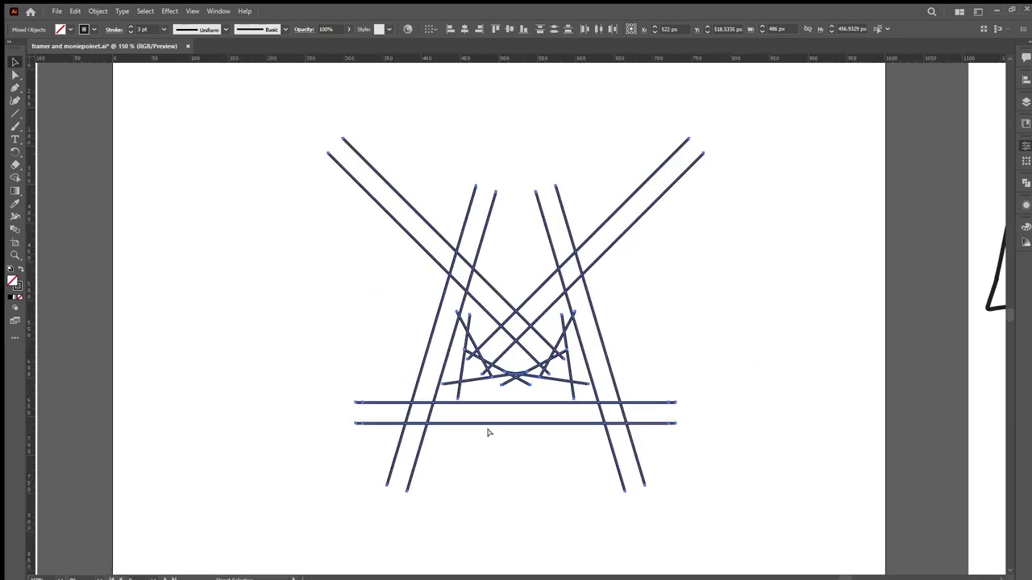
pyautogui.press('v')
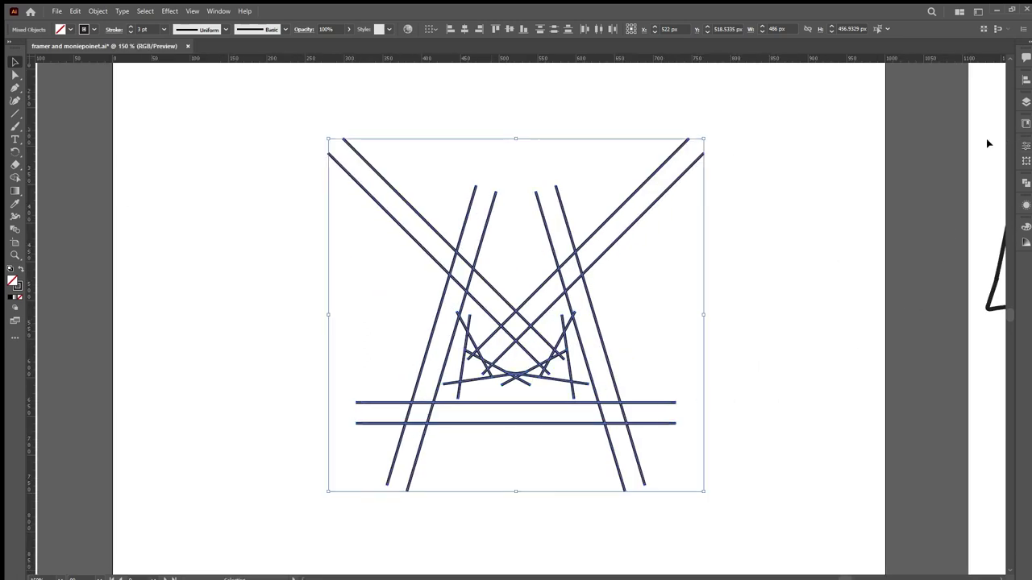
pyautogui.click(11, 243)
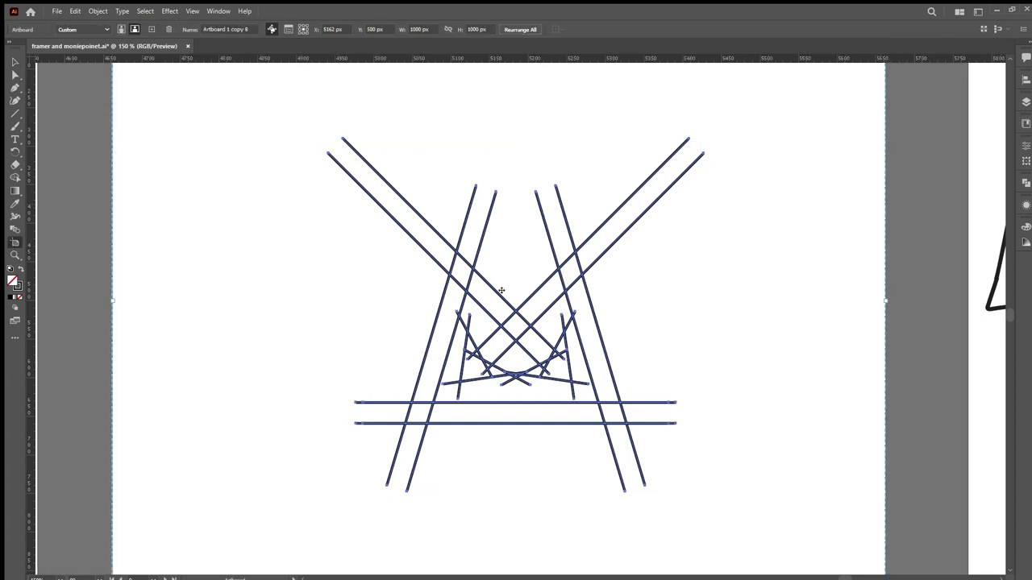
# - Activate the Shape Builder tool (Shift+M) and zoom in on the line drawing
pyautogui.press('v')
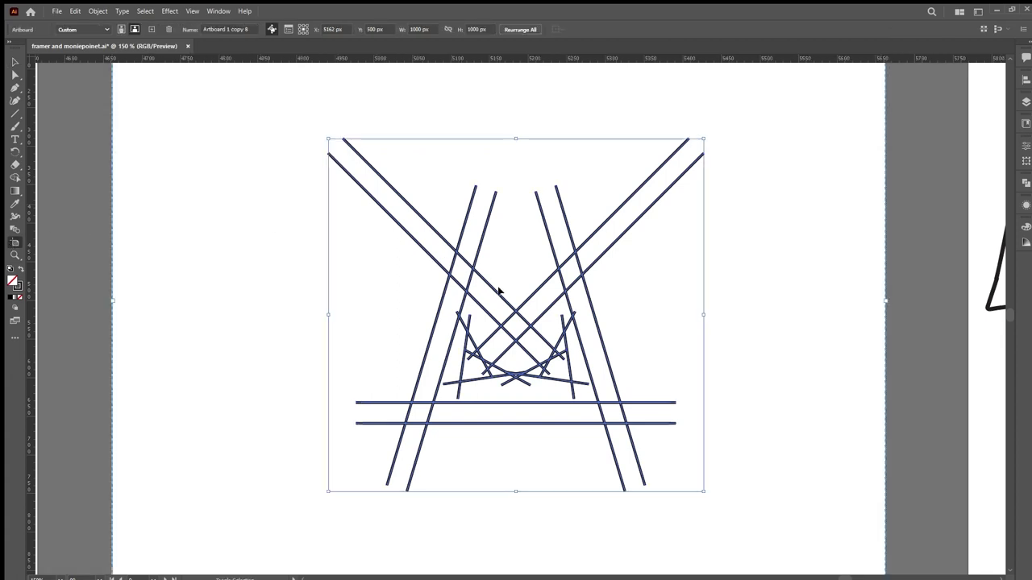
pyautogui.hotkey('shift', 'o')
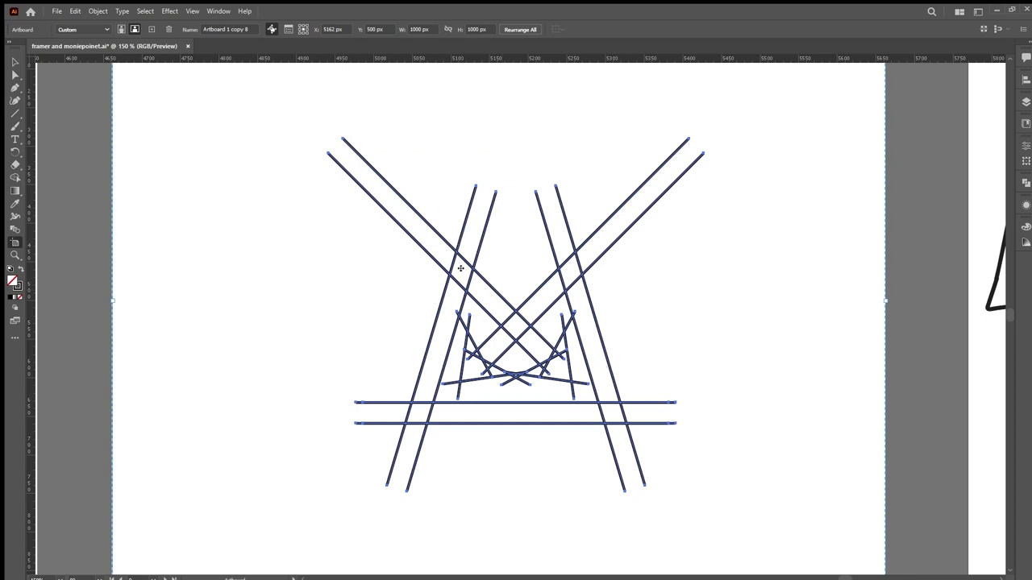
pyautogui.hotkey('shift', 'm')
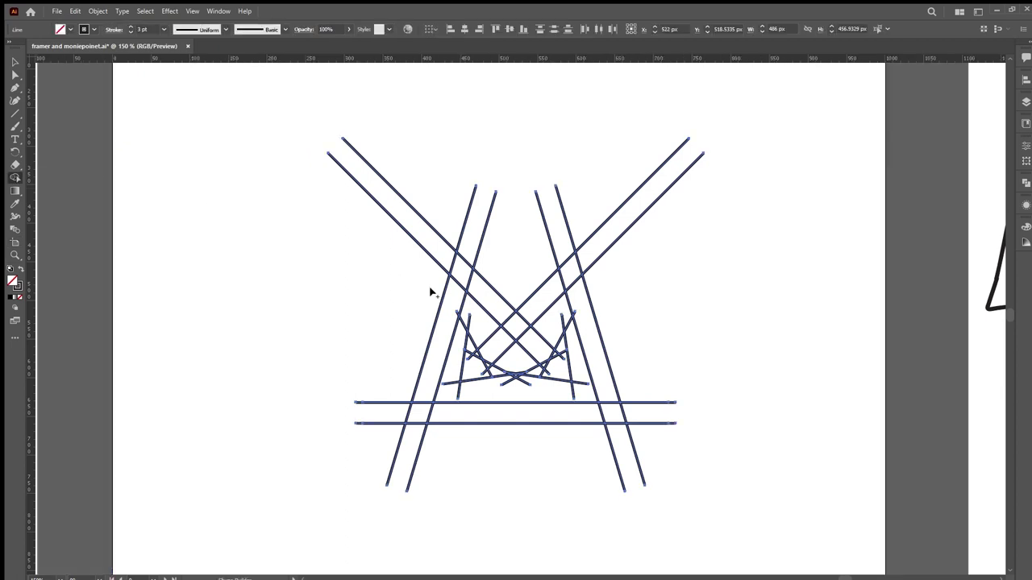
pyautogui.hotkey('ctrl', '=')
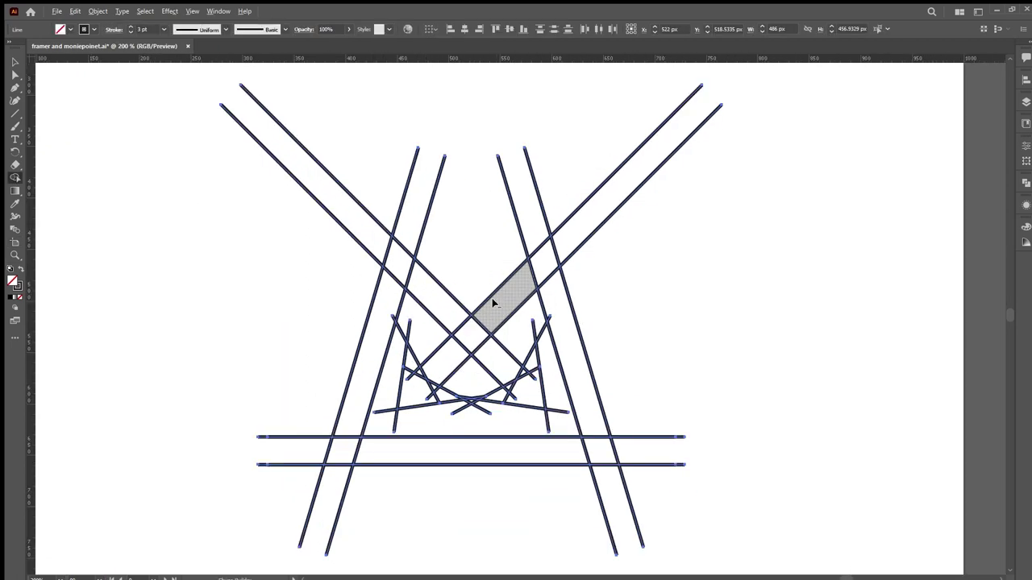
# - Merge the enclosed regions along the diagonal band, legs and bottom band into one shape
pyautogui.hotkey('ctrl', '=')
pyautogui.moveTo(403, 400)
pyautogui.mouseDown()
pyautogui.moveTo(379, 410)
pyautogui.moveTo(367, 439)
pyautogui.moveTo(367, 385)
pyautogui.moveTo(380, 420)
pyautogui.moveTo(407, 425)
pyautogui.moveTo(396, 433)
pyautogui.moveTo(410, 440)
pyautogui.mouseUp()
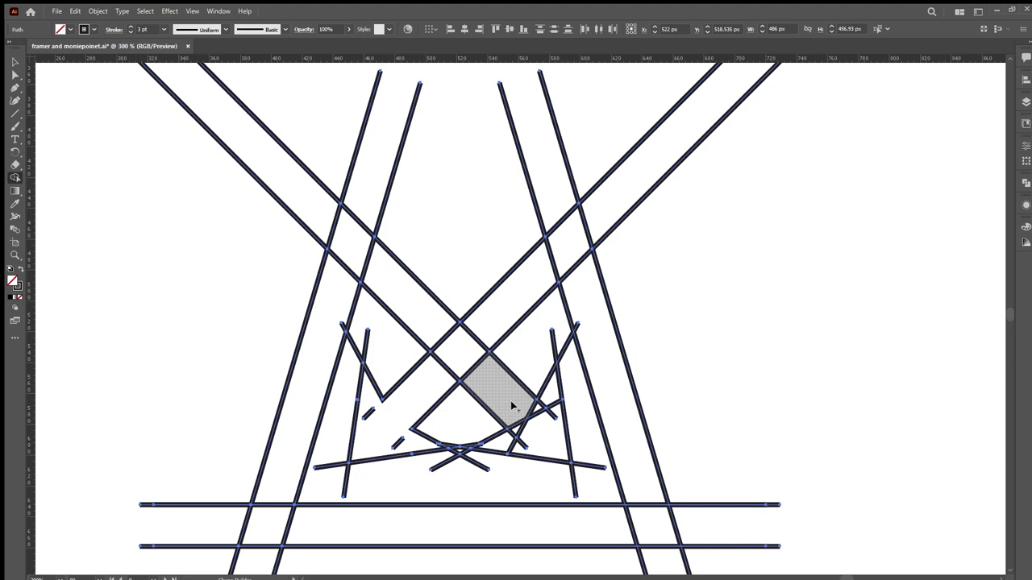
pyautogui.moveTo(432, 374)
pyautogui.mouseDown()
pyautogui.moveTo(564, 252)
pyautogui.moveTo(633, 462)
pyautogui.mouseUp()
pyautogui.moveTo(644, 522)
pyautogui.mouseDown()
pyautogui.moveTo(271, 515)
pyautogui.moveTo(319, 303)
pyautogui.moveTo(345, 242)
pyautogui.moveTo(448, 327)
pyautogui.moveTo(534, 435)
pyautogui.moveTo(555, 398)
pyautogui.moveTo(536, 431)
pyautogui.moveTo(503, 440)
pyautogui.mouseUp()
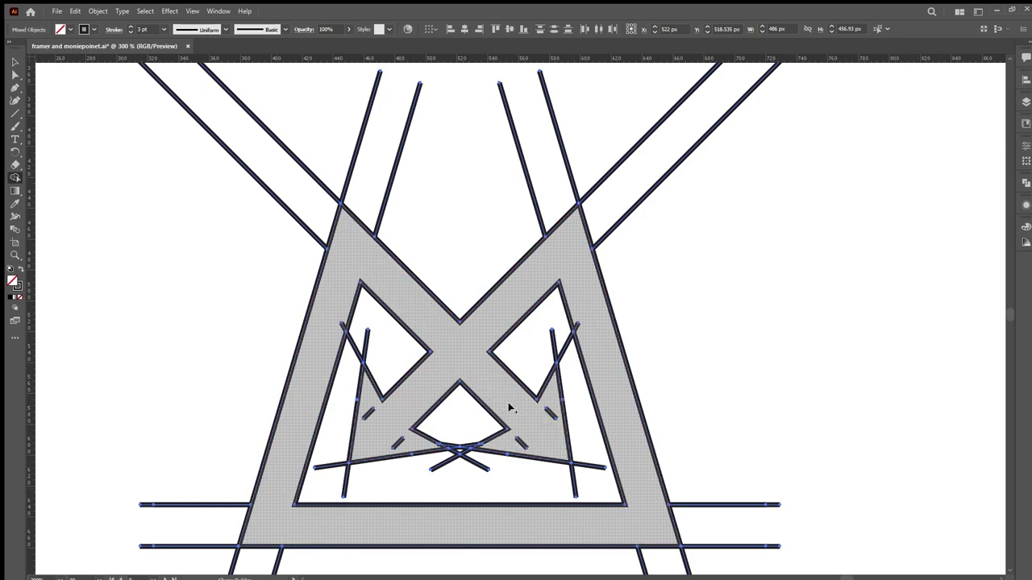
pyautogui.scroll(3, 393, 444)
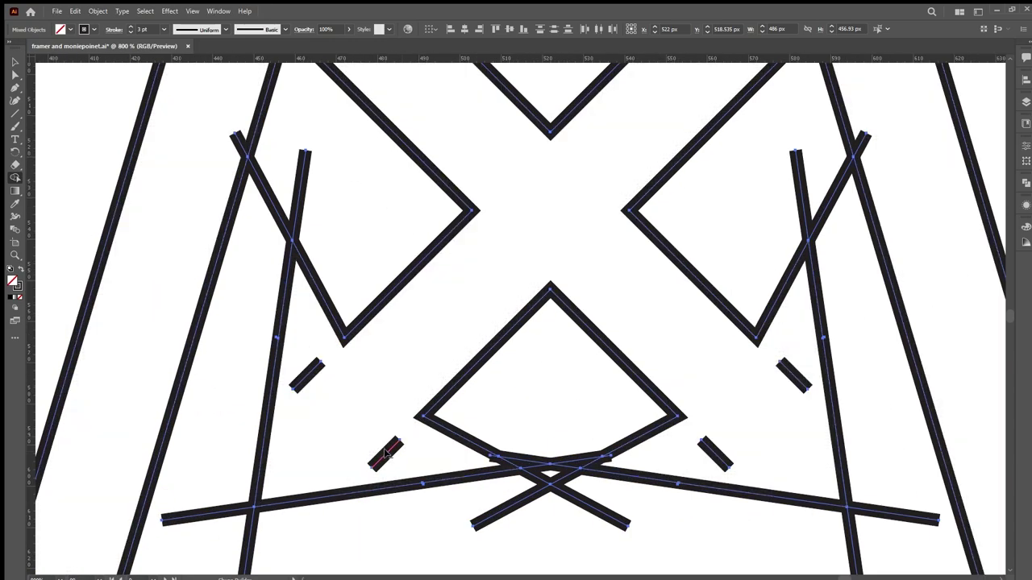
# - Alt-click to delete the four stray stroke pieces and the short crossing peak
pyautogui.keyDown('alt'); pyautogui.click(385, 456); pyautogui.keyUp('alt')
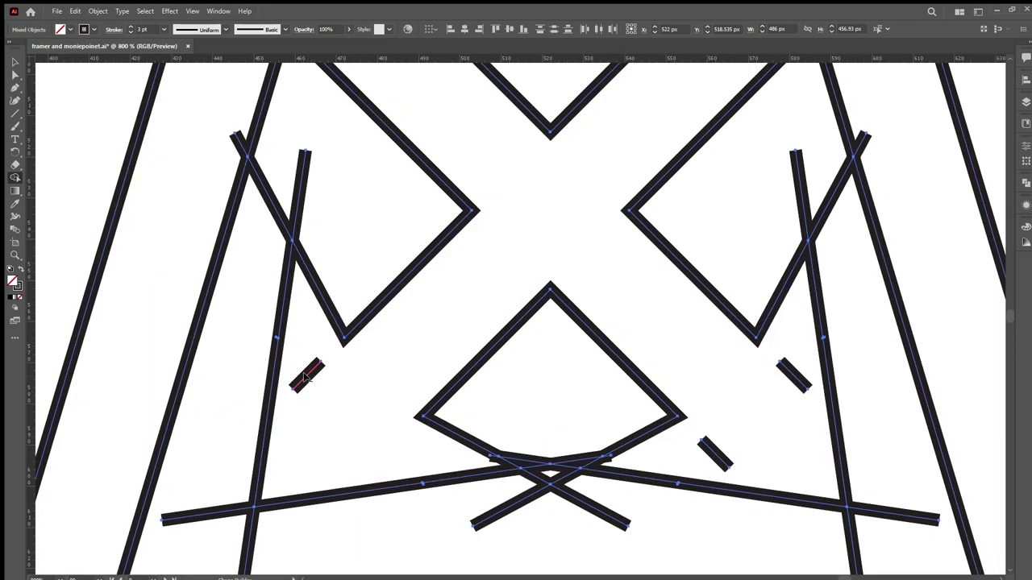
pyautogui.keyDown('alt'); pyautogui.click(307, 376); pyautogui.keyUp('alt')
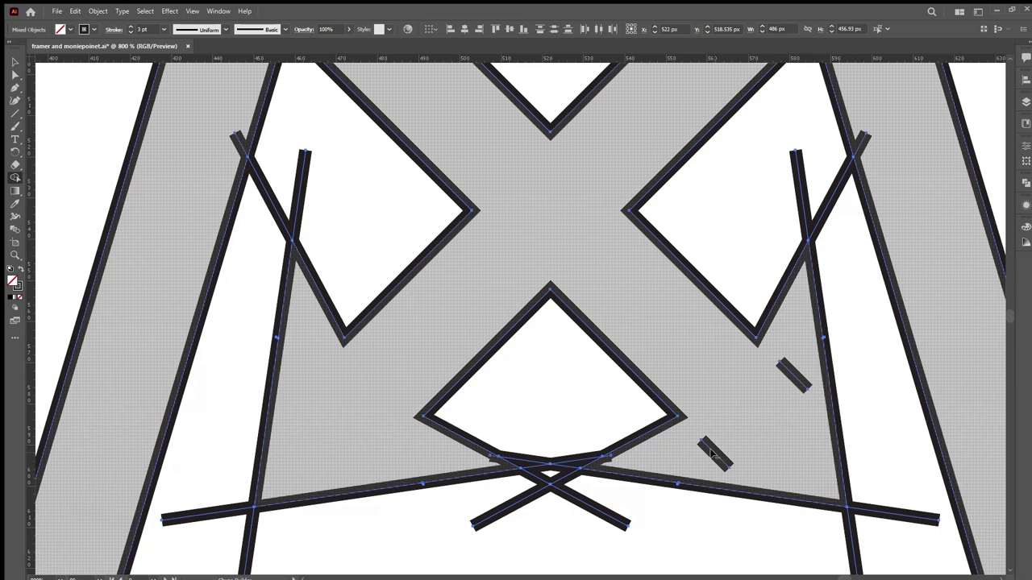
pyautogui.keyDown('alt'); pyautogui.click(717, 453); pyautogui.keyUp('alt')
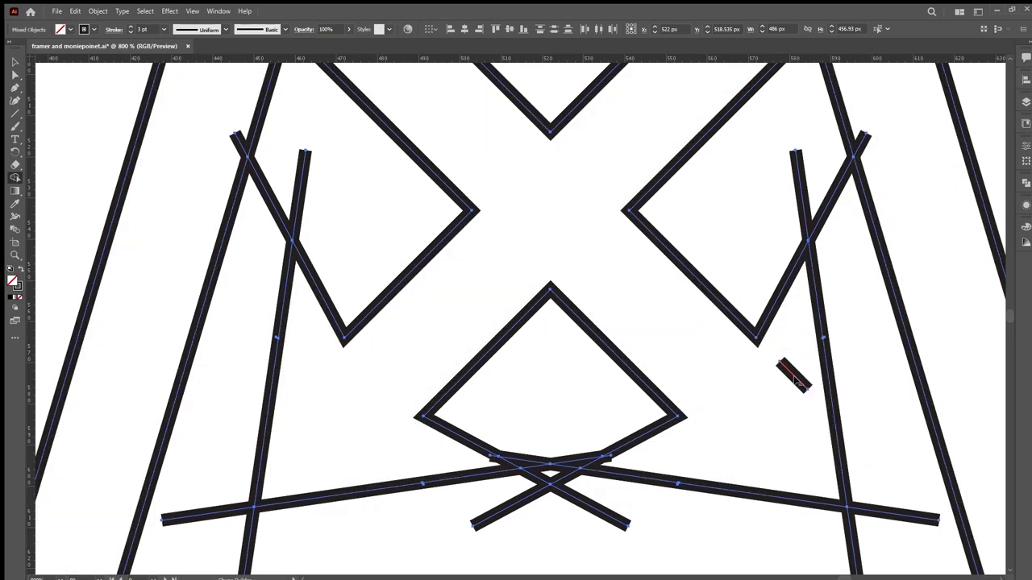
pyautogui.keyDown('alt'); pyautogui.click(794, 377); pyautogui.keyUp('alt')
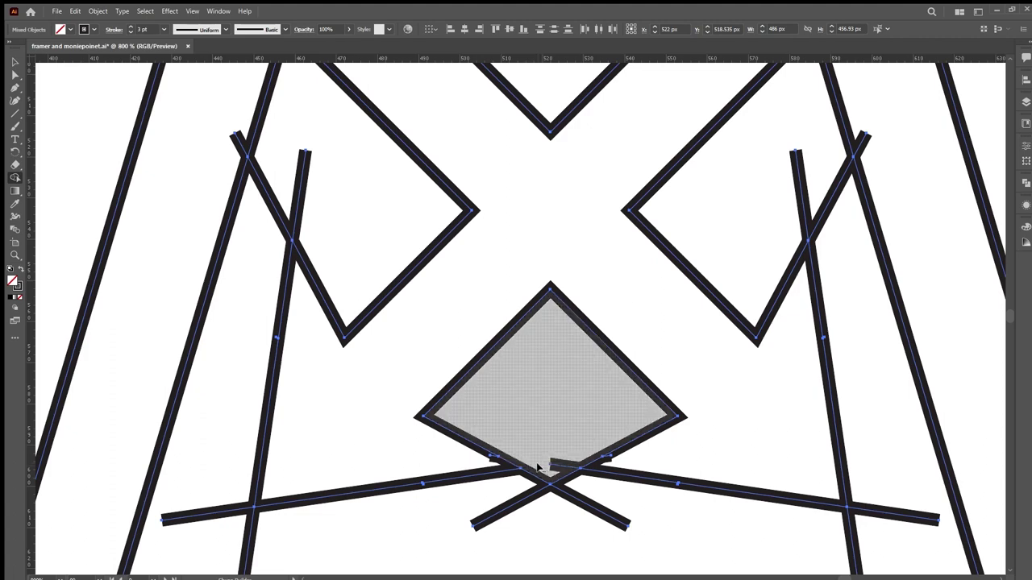
pyautogui.keyDown('alt'); pyautogui.click(548, 467); pyautogui.keyUp('alt')
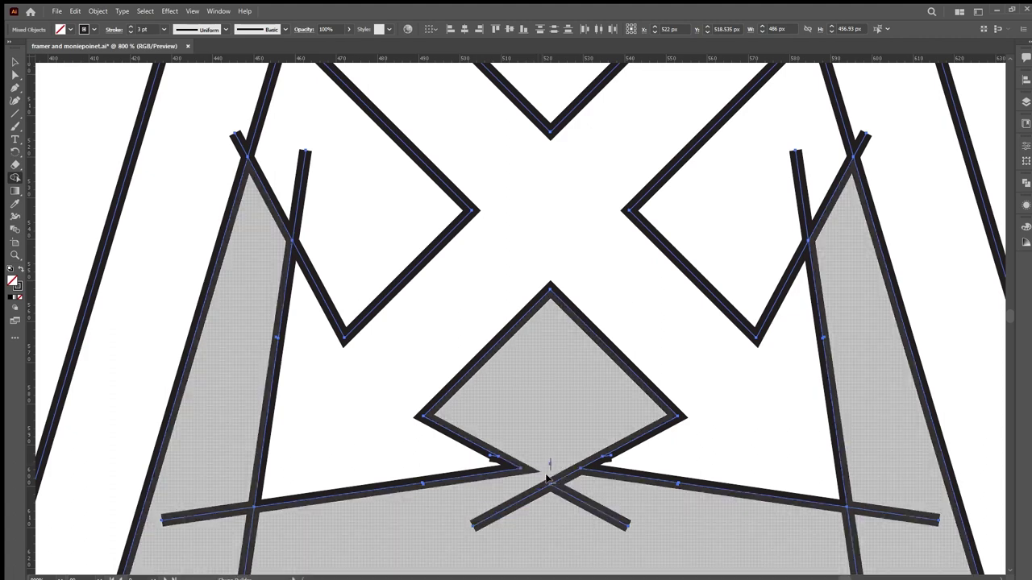
# - Remove the tiny crossing stroke pieces below the diamond, zooming in closely to check
pyautogui.keyDown('alt'); pyautogui.click(548, 481); pyautogui.keyUp('alt')
pyautogui.scroll(3, 494, 461)
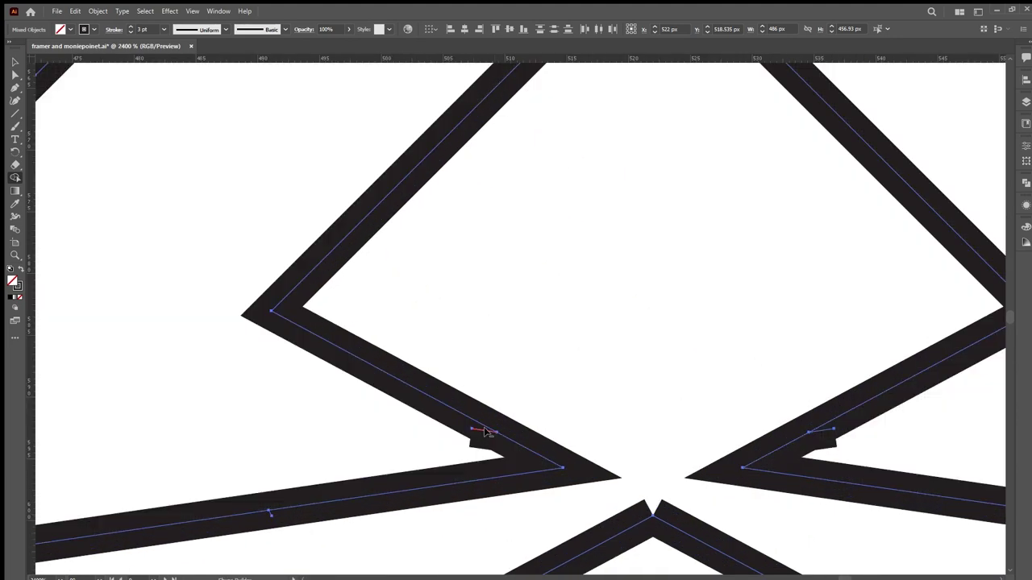
pyautogui.scroll(-1, 486, 442)
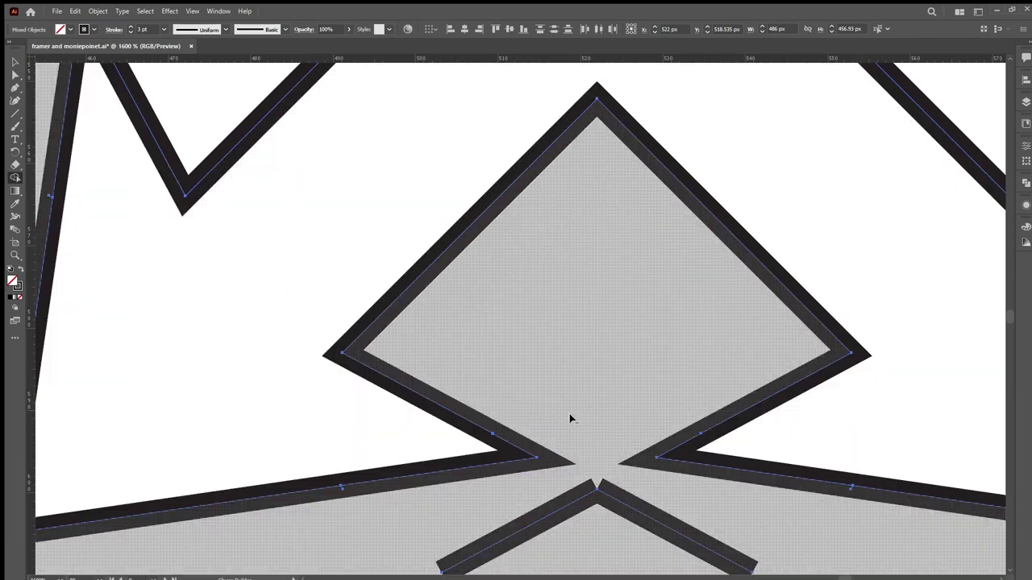
pyautogui.scroll(3, 848, 489)
pyautogui.scroll(1, 848, 489)
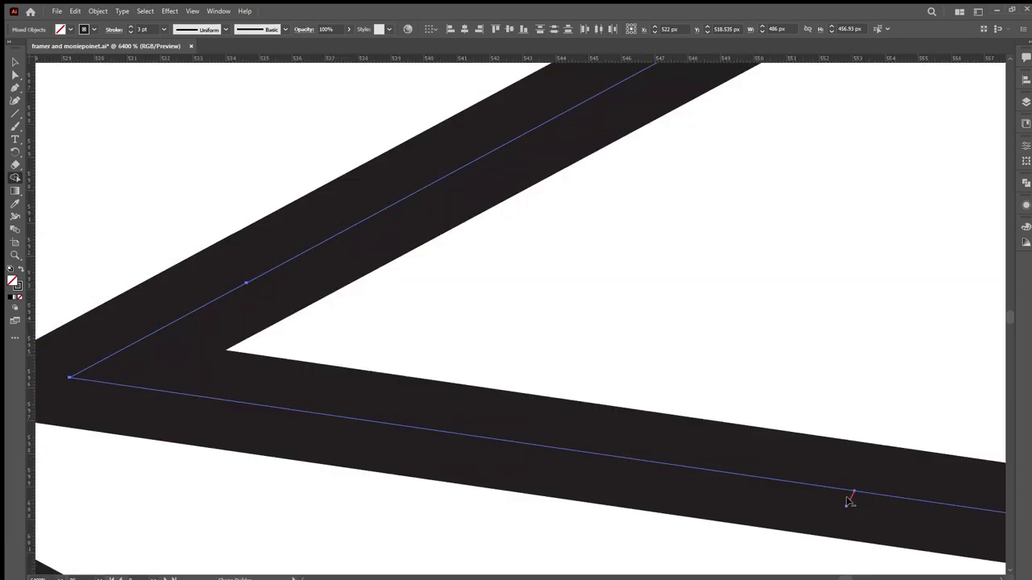
pyautogui.scroll(-6, 674, 459)
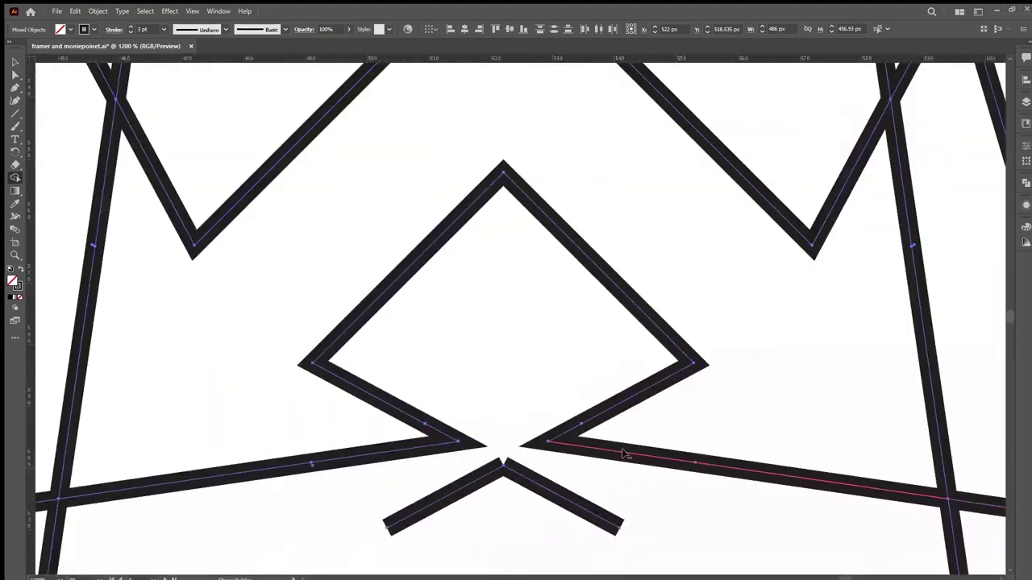
pyautogui.scroll(5, 306, 472)
pyautogui.scroll(1, 316, 447)
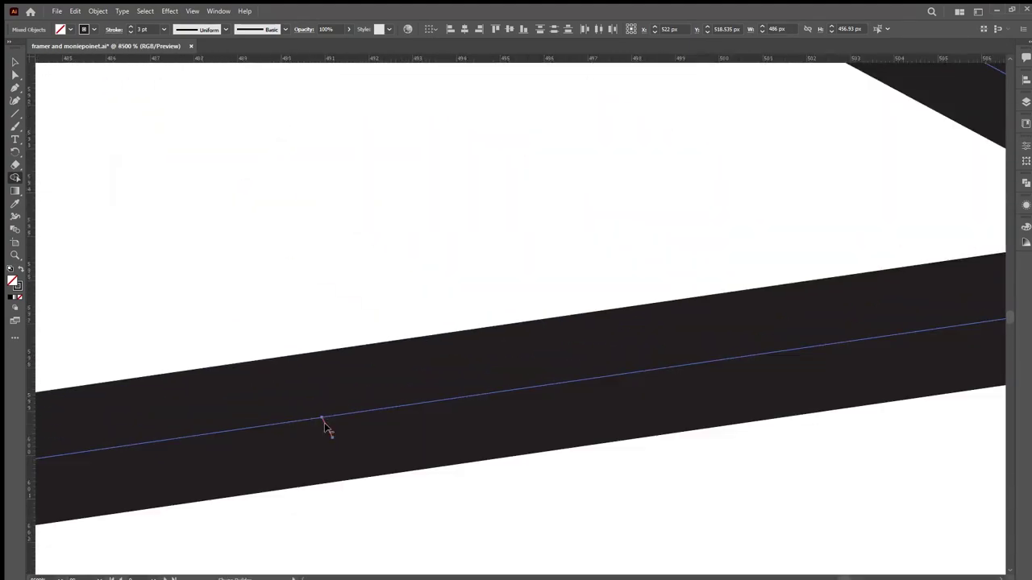
pyautogui.scroll(-2, 324, 422)
pyautogui.scroll(-6, 433, 400)
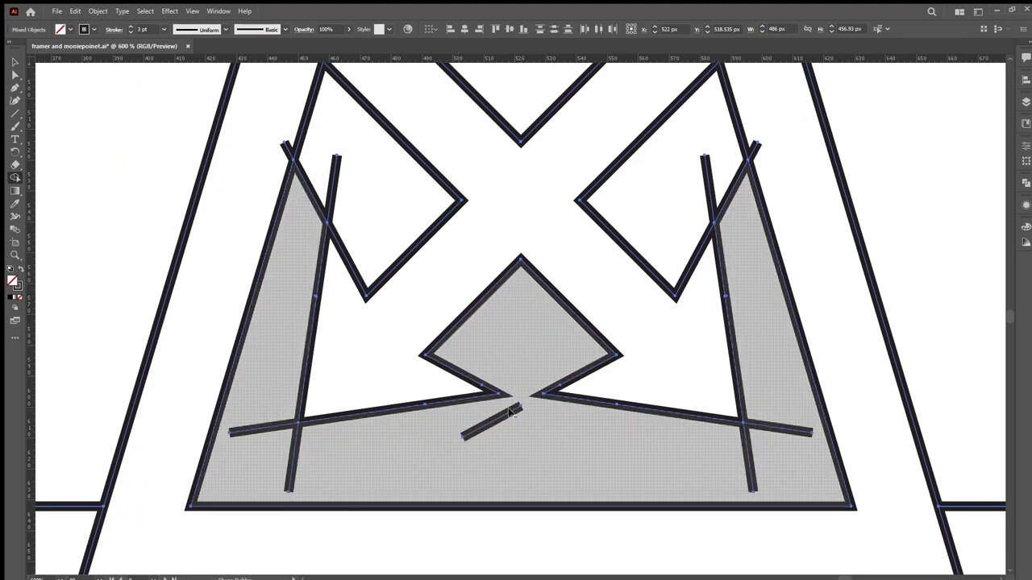
pyautogui.scroll(-2, 449, 360)
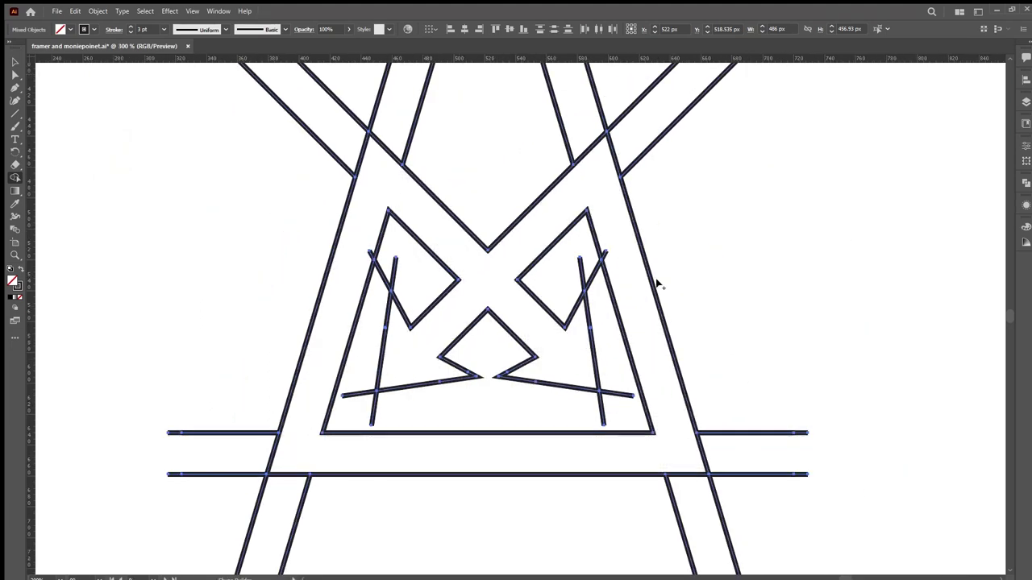
pyautogui.scroll(-1, 512, 323)
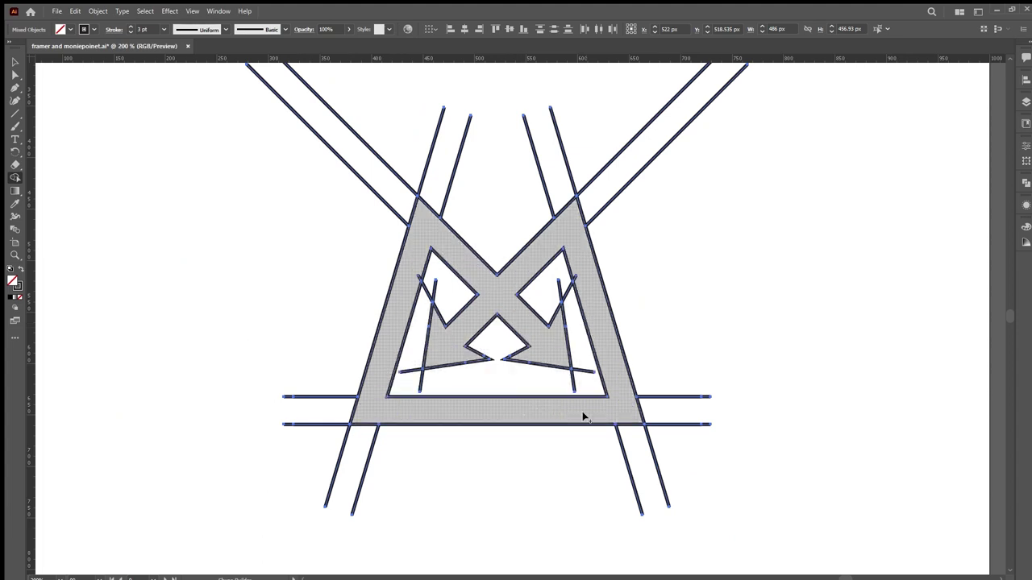
pyautogui.scroll(1, 561, 297)
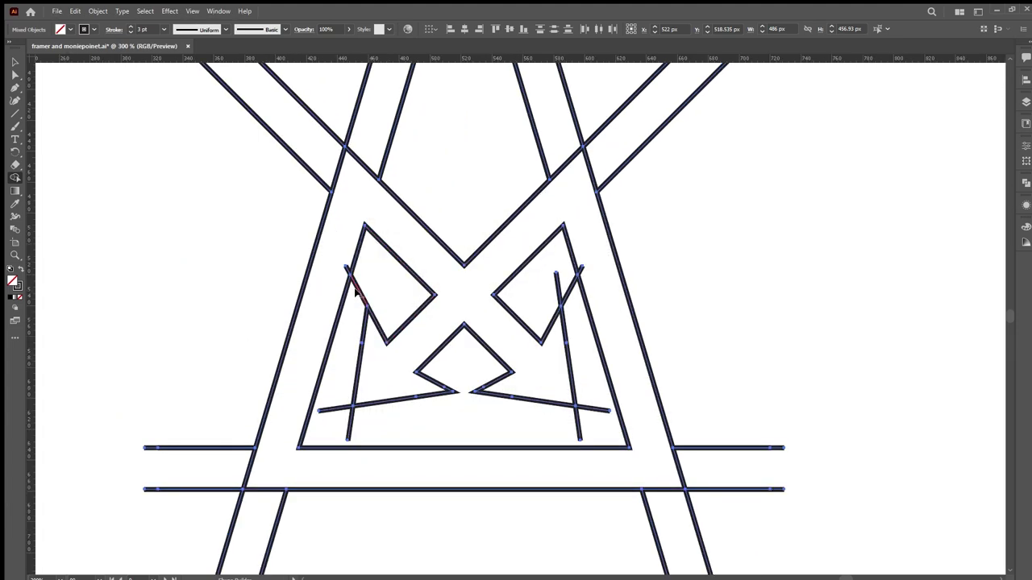
# - Alt-click away the short stubs beside the right arrow and the diagonal segment
pyautogui.scroll(5, 356, 294)
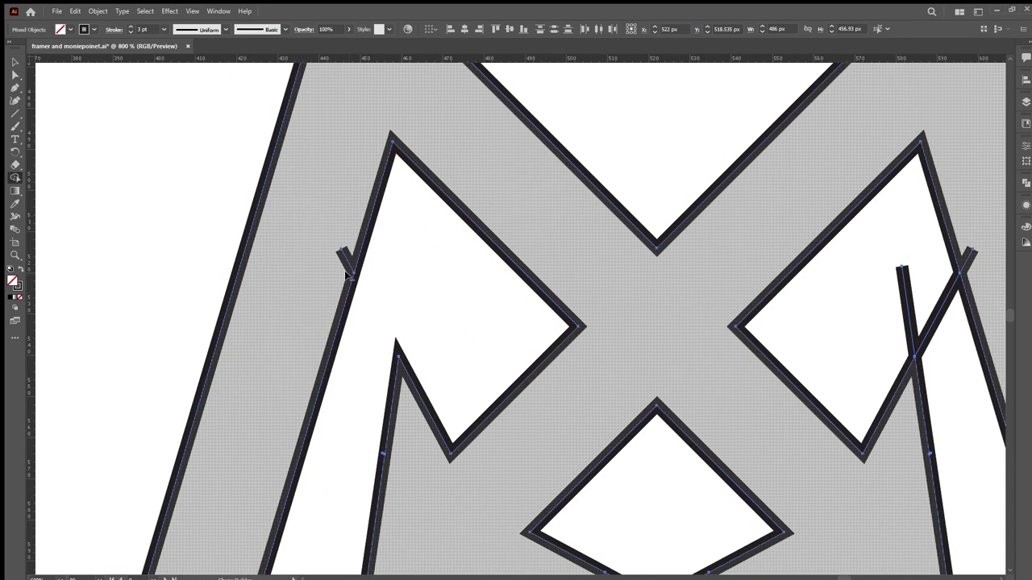
pyautogui.scroll(-6, 349, 251)
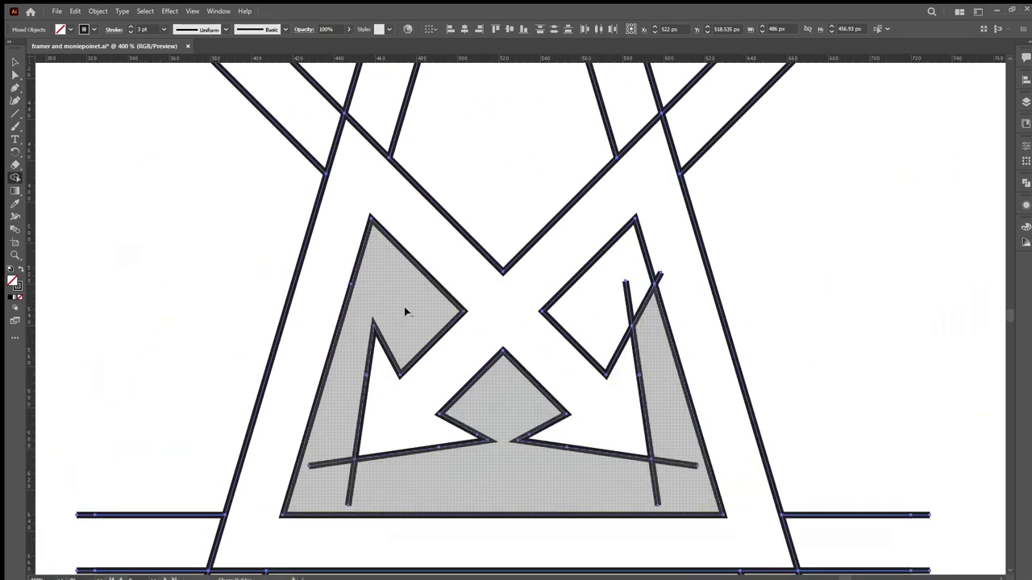
pyautogui.scroll(5, 684, 299)
pyautogui.keyDown('alt'); pyautogui.click(601, 230); pyautogui.keyUp('alt')
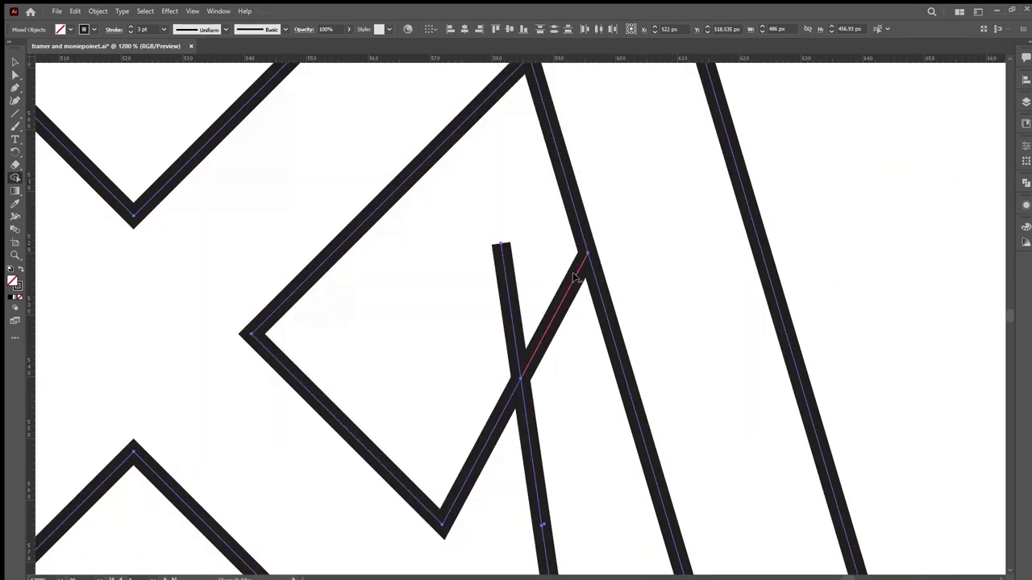
pyautogui.keyDown('alt'); pyautogui.click(555, 311); pyautogui.keyUp('alt')
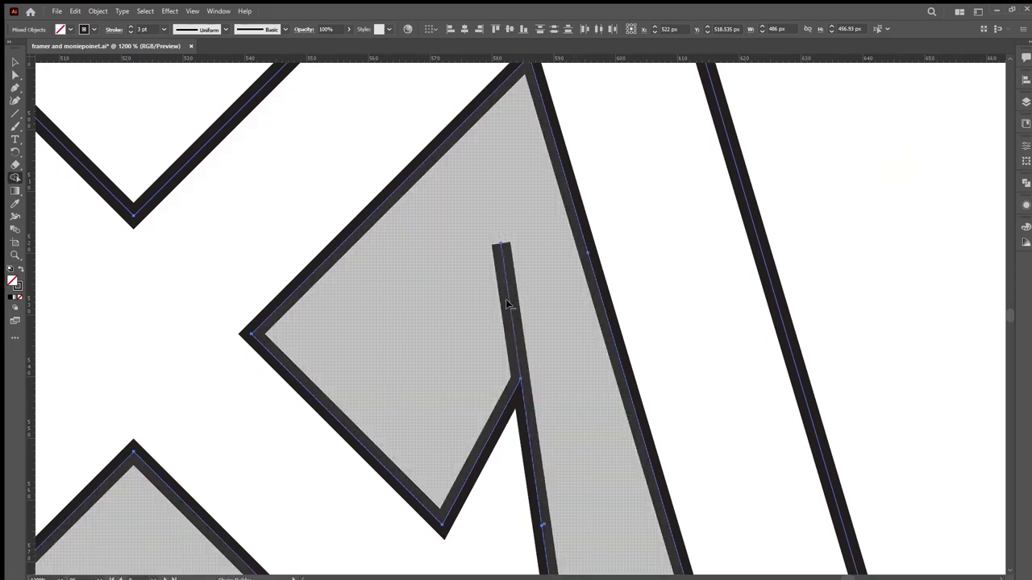
pyautogui.keyDown('alt'); pyautogui.click(505, 299); pyautogui.keyUp('alt')
pyautogui.scroll(-4, 503, 317)
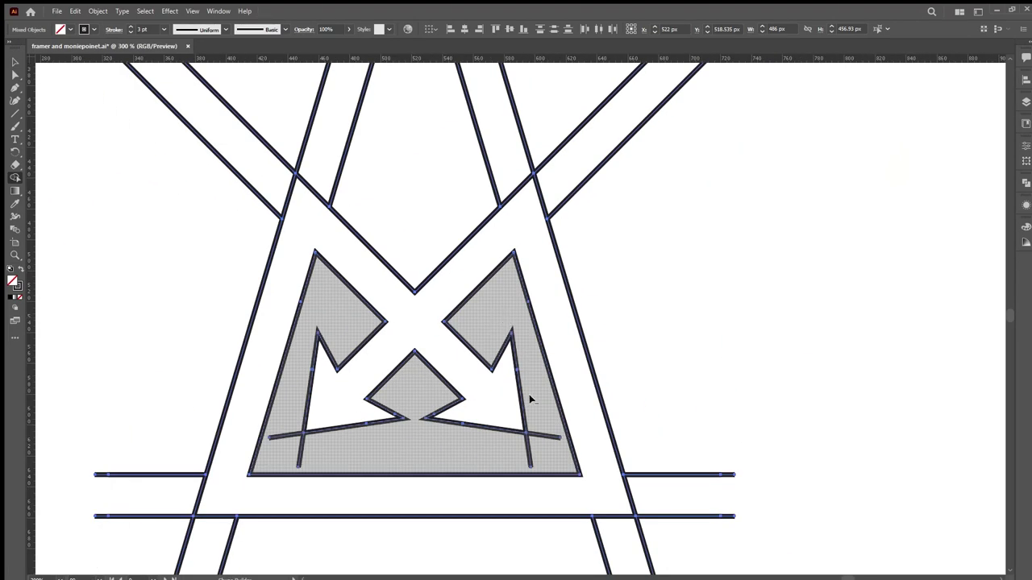
pyautogui.scroll(-3, 529, 394)
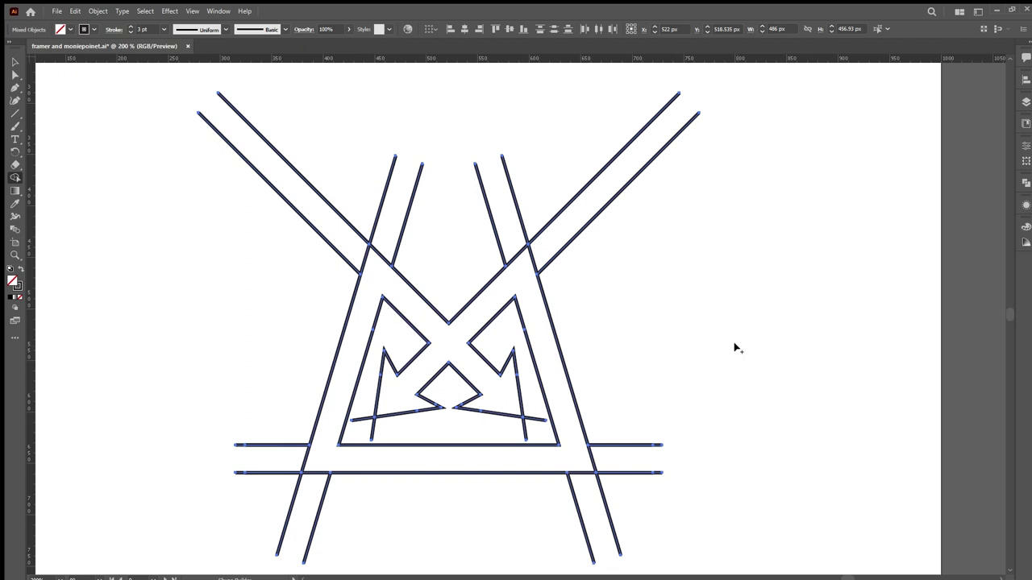
# - Set the fill to black, fill the merged M band and arrows, then select all
pyautogui.click(11, 55)
pyautogui.hotkey('shift', 'x')
pyautogui.hotkey('shift', 'm')
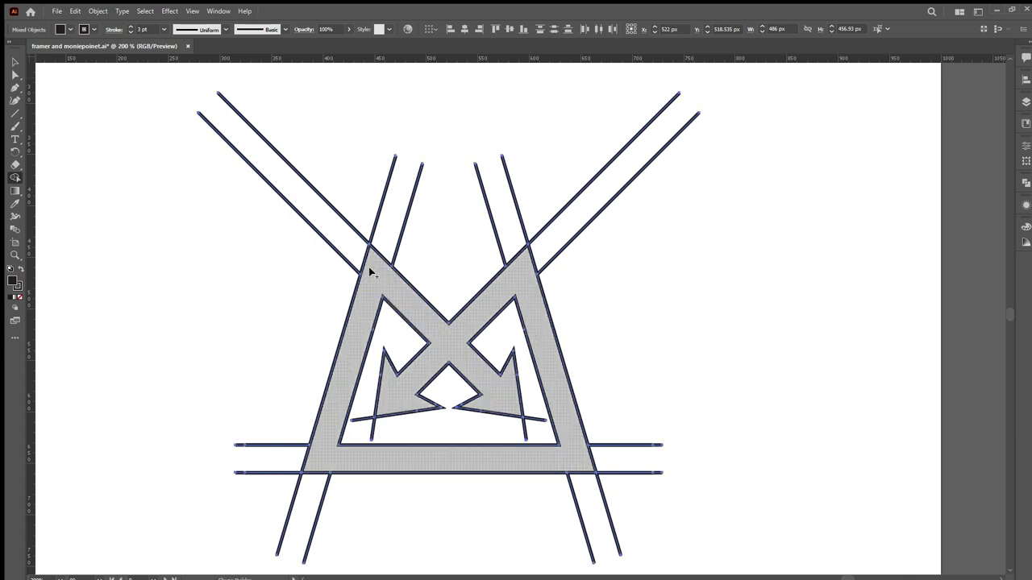
pyautogui.click(371, 274)
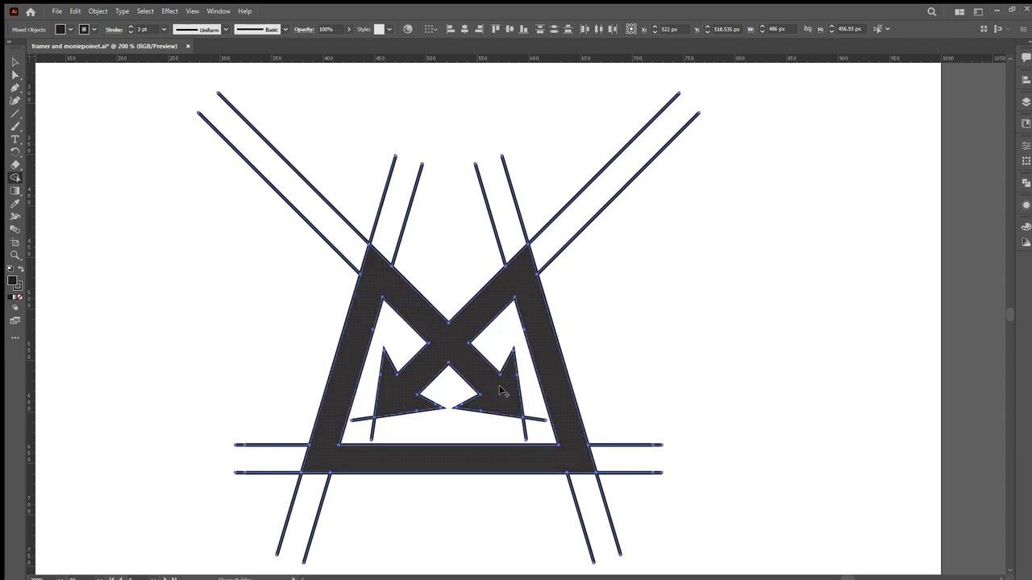
pyautogui.click(14, 62)
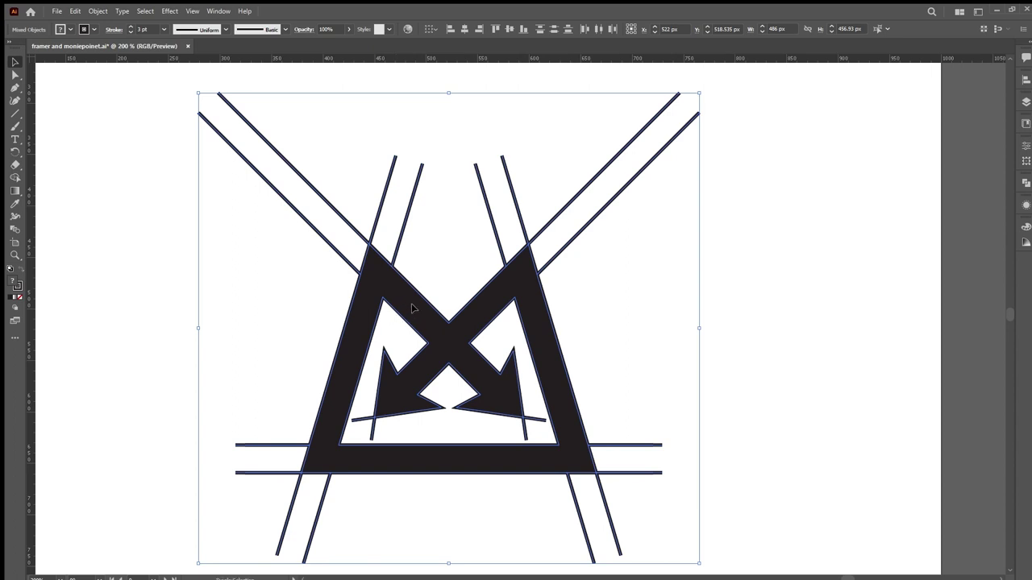
# - Delete all construction lines, keeping only the black M shape
pyautogui.keyDown('shift'); pyautogui.click(444, 338); pyautogui.keyUp('shift')
pyautogui.press('Delete')
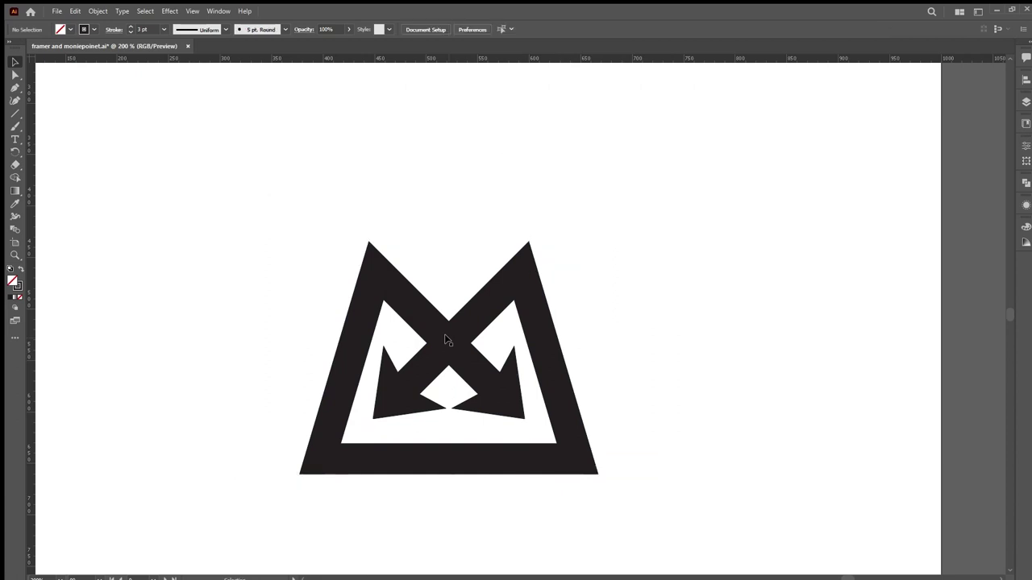
pyautogui.scroll(-2, 429, 434)
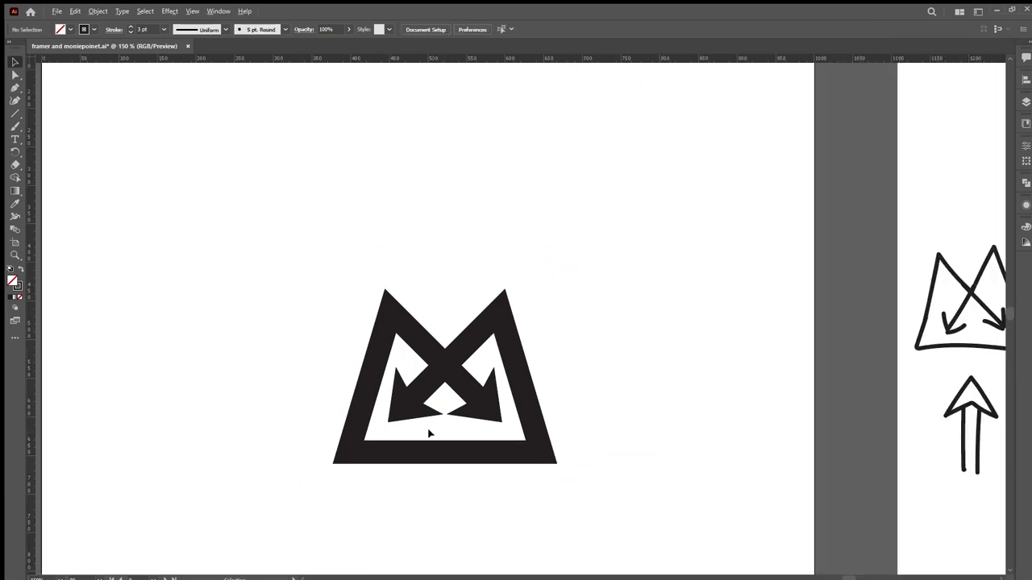
pyautogui.scroll(1, 429, 434)
# - Centre the black M on its artboard and select it
pyautogui.click(448, 378)
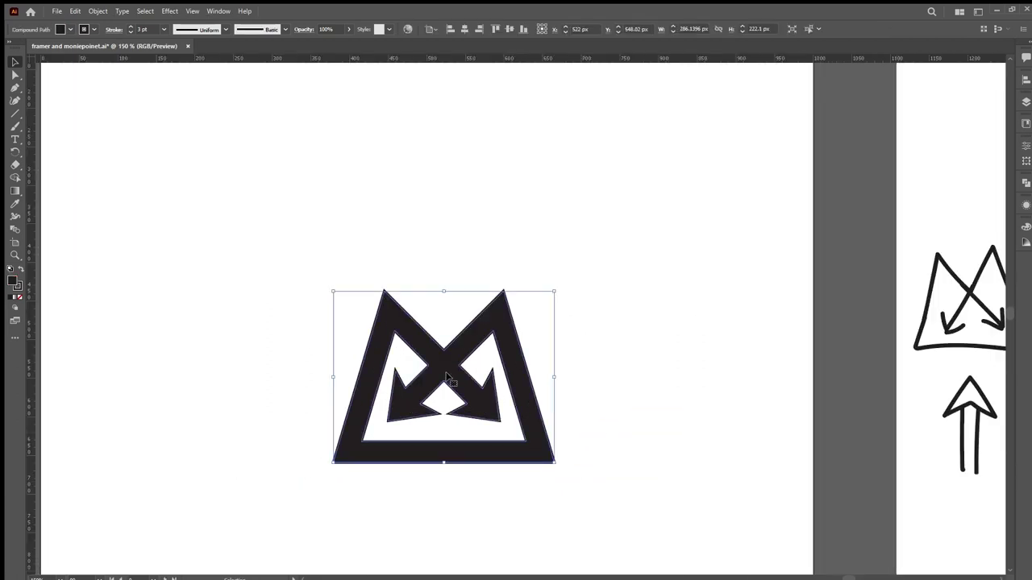
pyautogui.moveTo(448, 378); pyautogui.dragTo(406, 370)
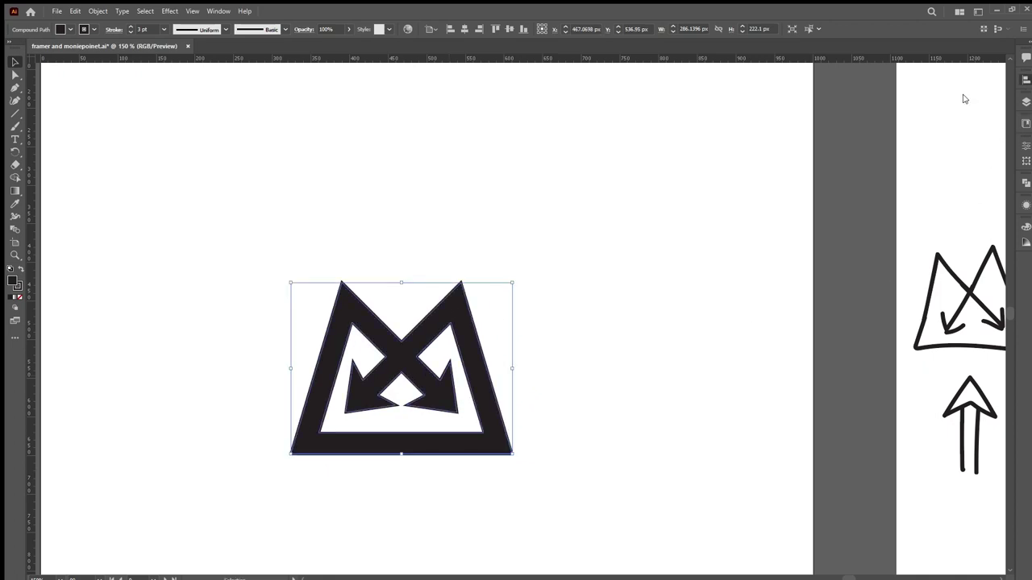
pyautogui.hotkey('shift', 'Right')
pyautogui.hotkey('shift', 'Right')
pyautogui.hotkey('shift', 'Up')
pyautogui.hotkey('shift', 'Up')
pyautogui.click(599, 300)
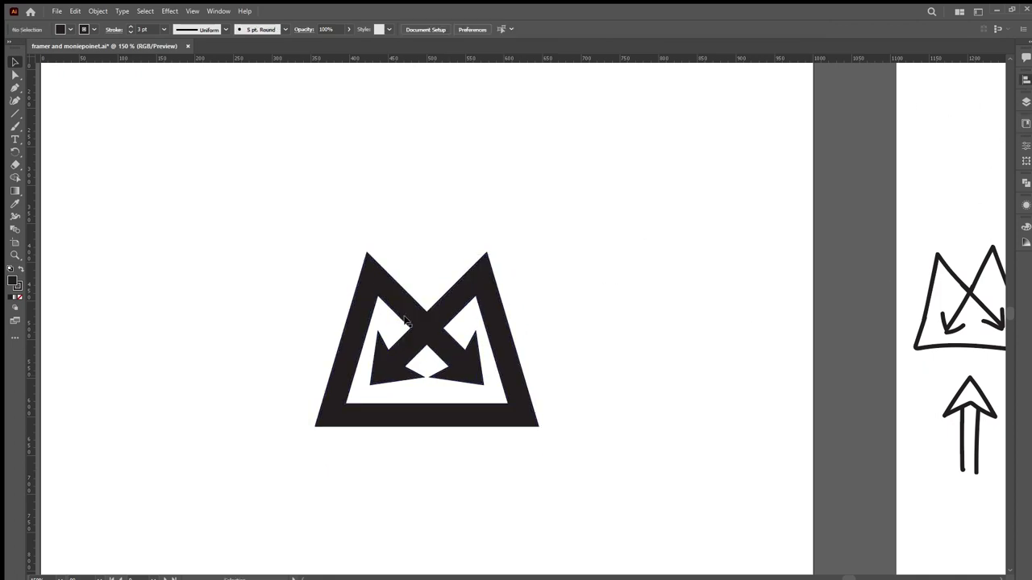
pyautogui.scroll(-1, 405, 320)
pyautogui.scroll(-3, 405, 321)
pyautogui.scroll(1, 406, 320)
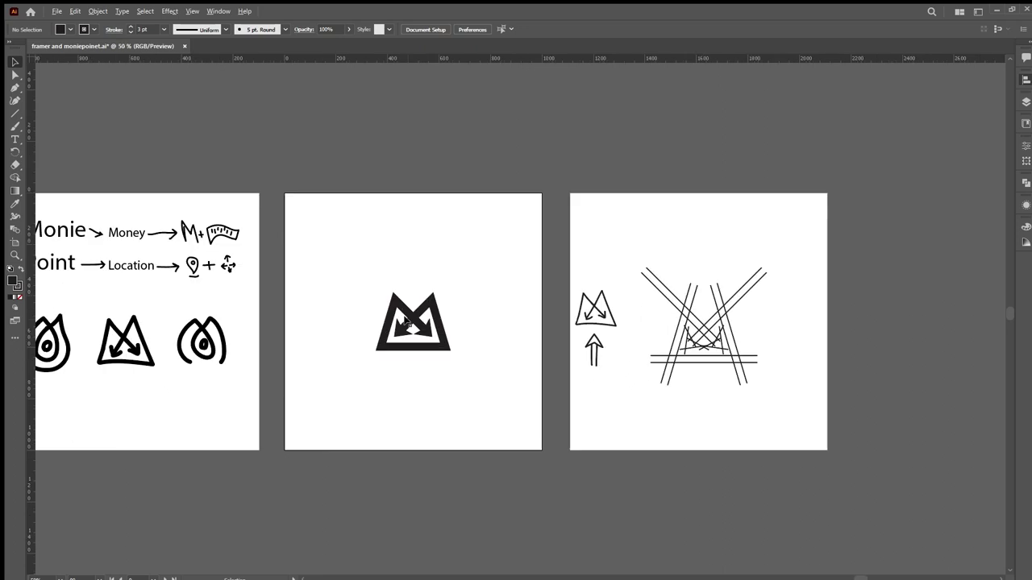
pyautogui.click(411, 320)
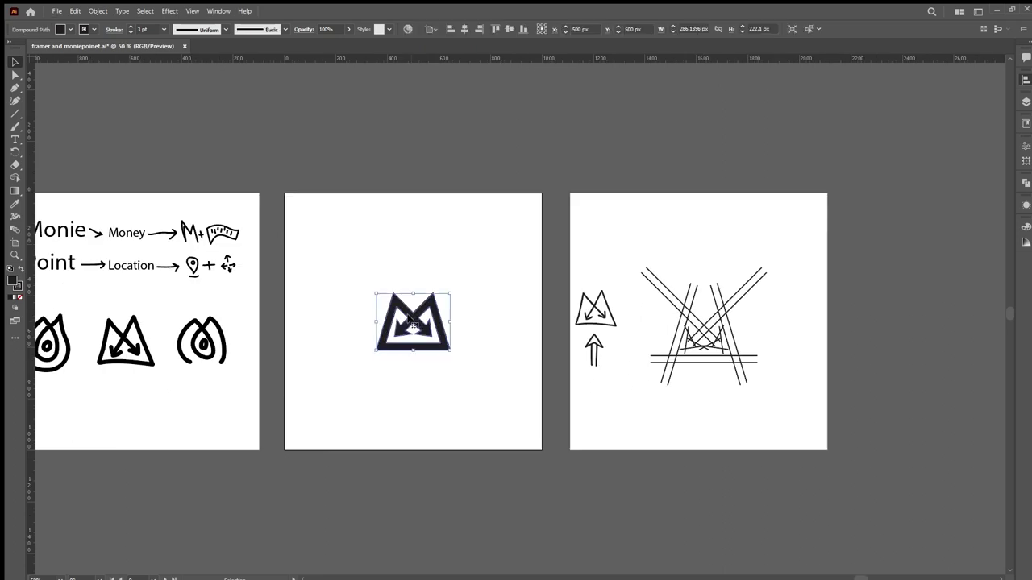
# - Alt-drag a copy of the M below and fill it with the reference logo's blue
pyautogui.moveTo(411, 321); pyautogui.dragTo(409, 355)
pyautogui.press('i')
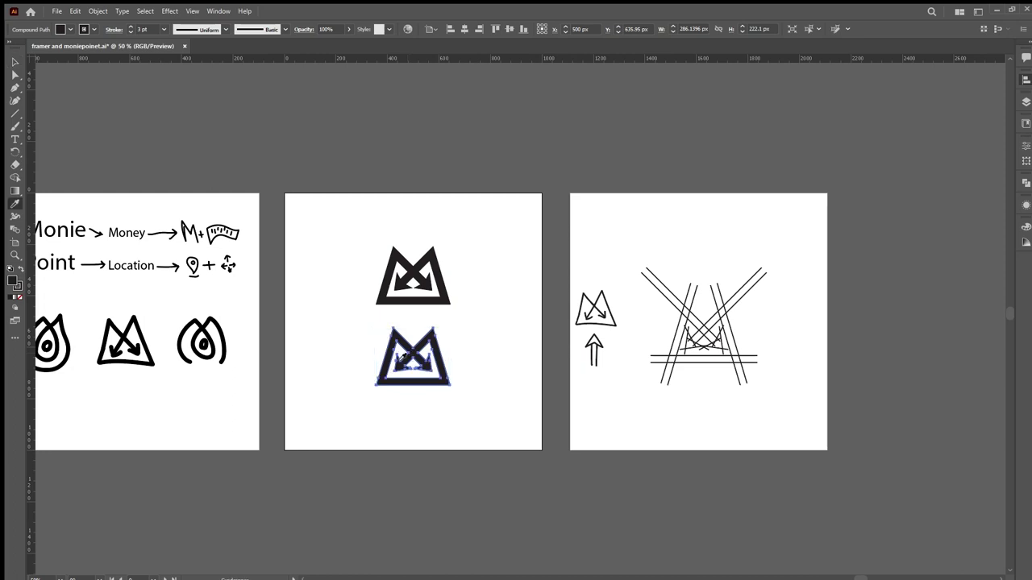
pyautogui.hscroll(-10, 194, 343)
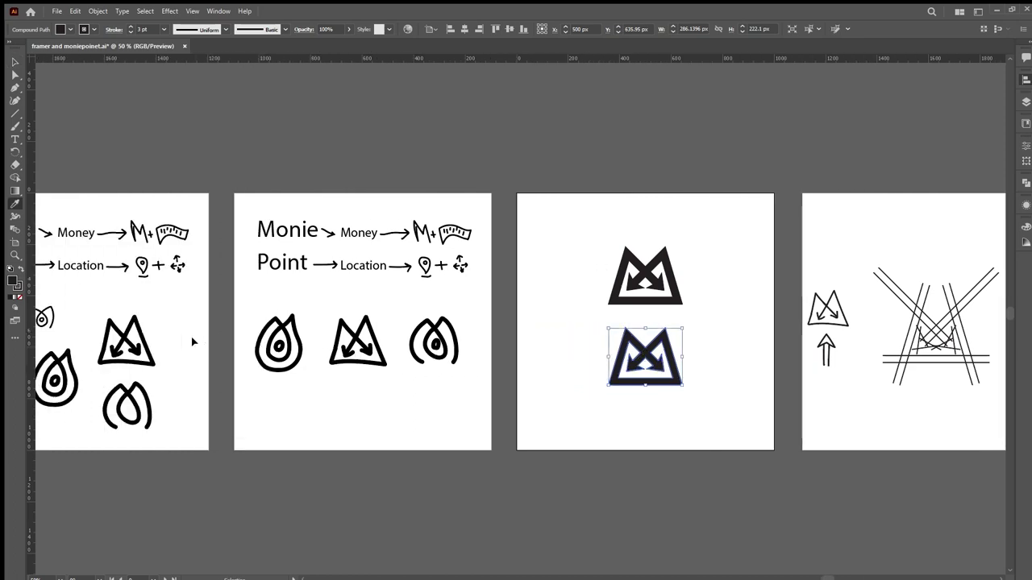
pyautogui.hscroll(-4, 194, 343)
pyautogui.click(81, 279)
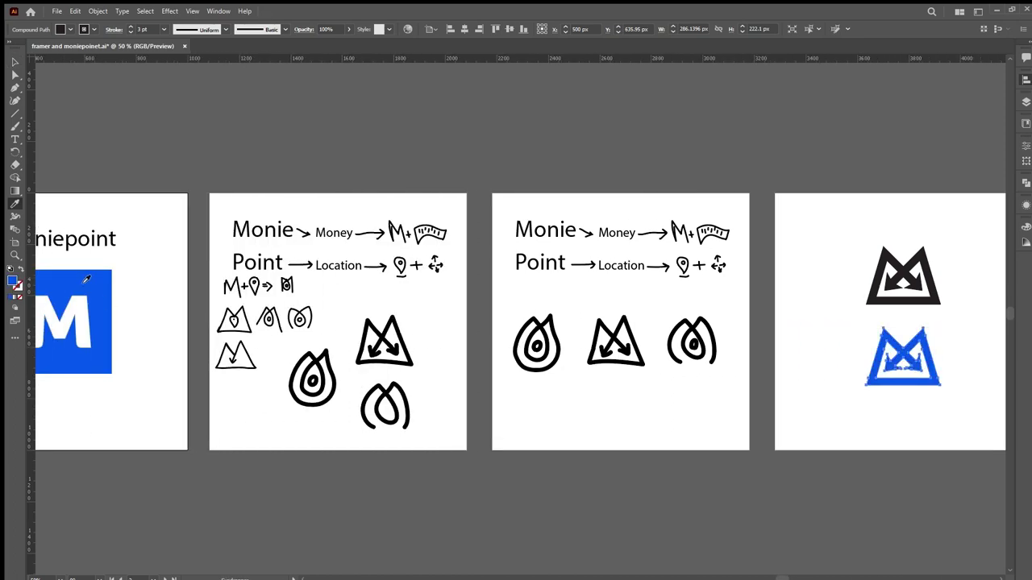
pyautogui.press('v')
pyautogui.click(790, 351)
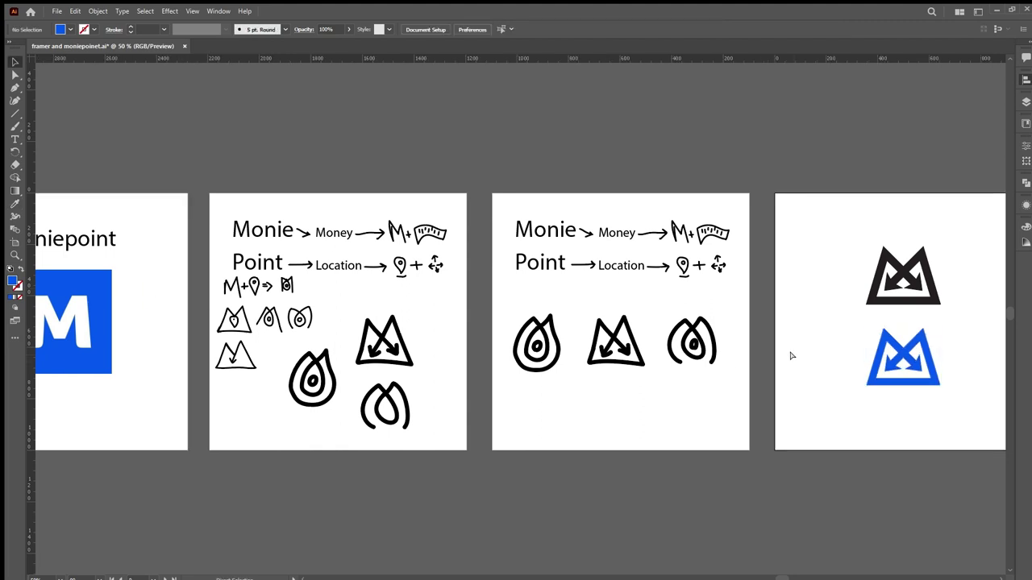
# - Fit the logo artboard in the window and adjust the view
pyautogui.hotkey('ctrl', '0')
pyautogui.hscroll(5, 508, 385)
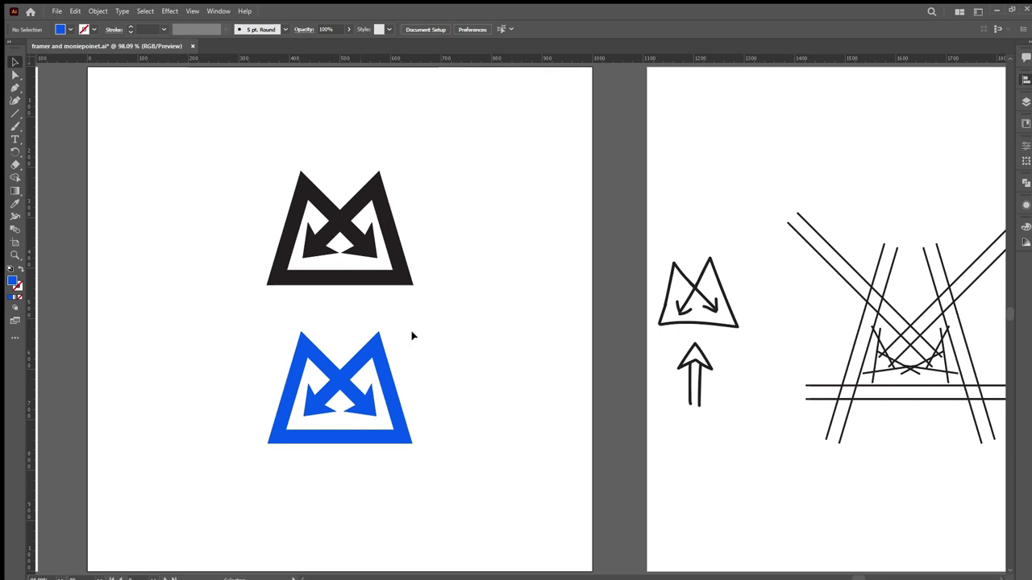
pyautogui.hscroll(2, 448, 369)
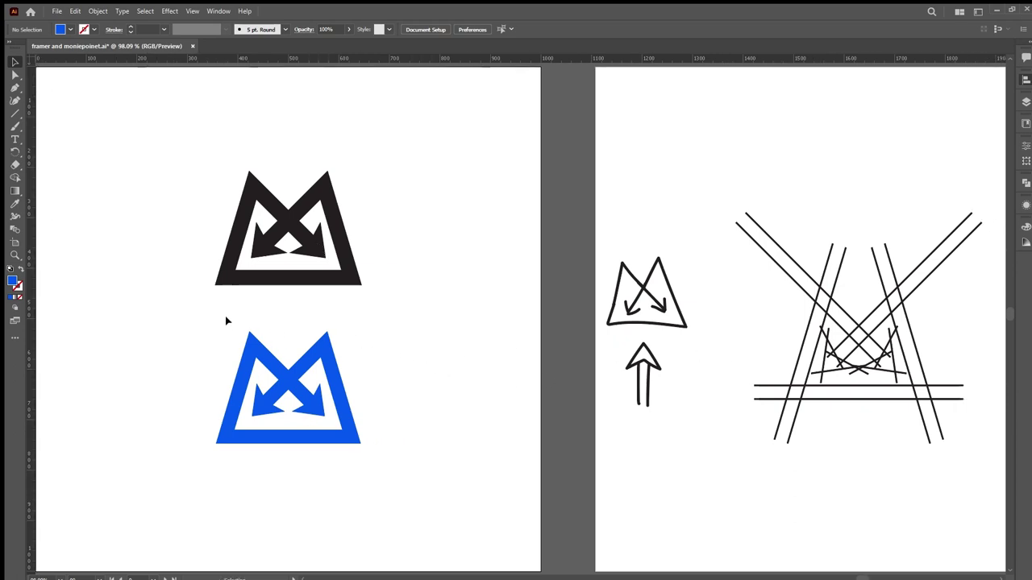
pyautogui.hscroll(-3, 300, 311)
pyautogui.scroll(1, 312, 291)
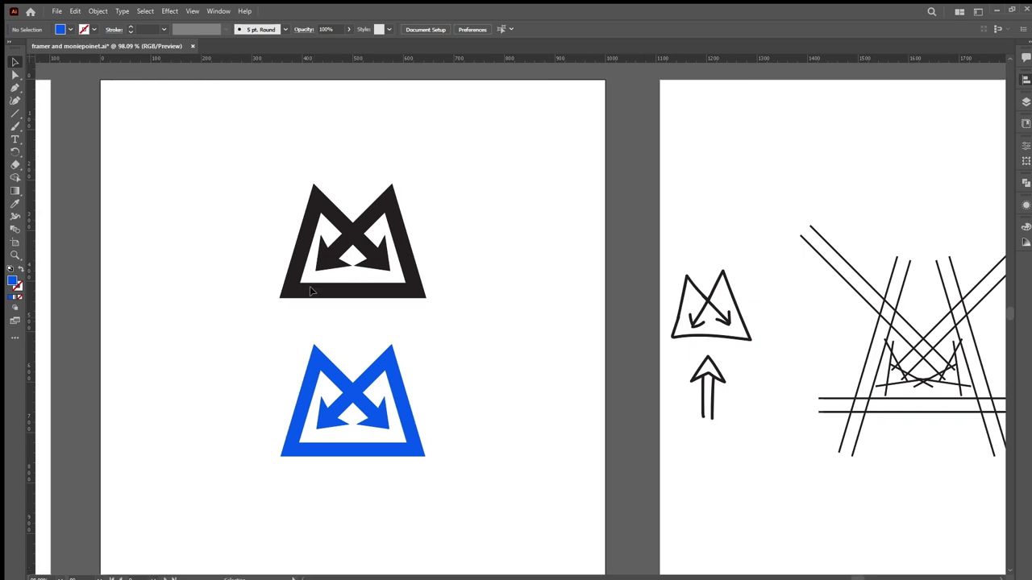
# - Draw a blue square behind the black M and move both up together
pyautogui.press('m')
pyautogui.moveTo(246, 147); pyautogui.dragTo(455, 355)
pyautogui.press('v')
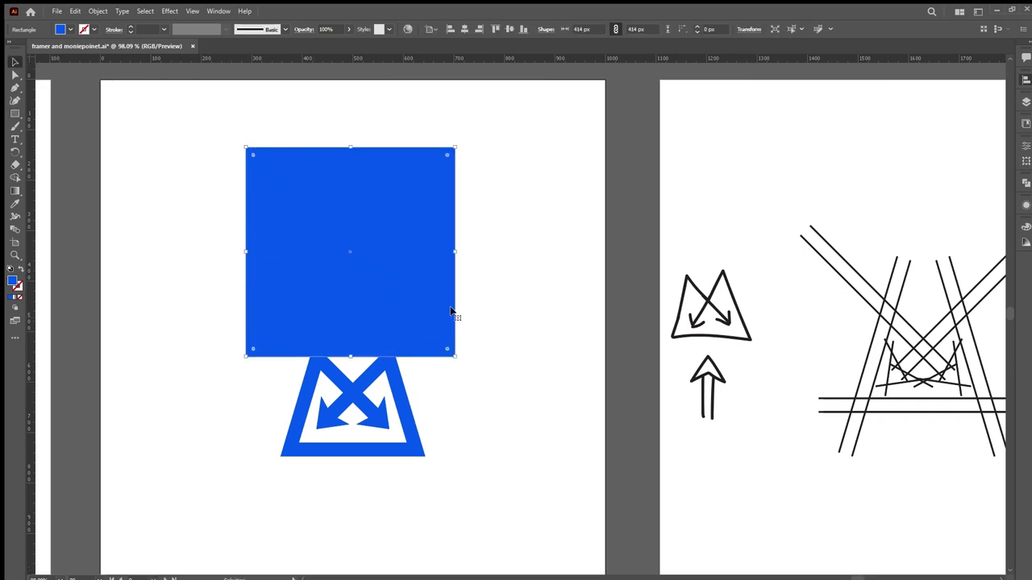
pyautogui.hotkey('ctrl', 'shift', '[')
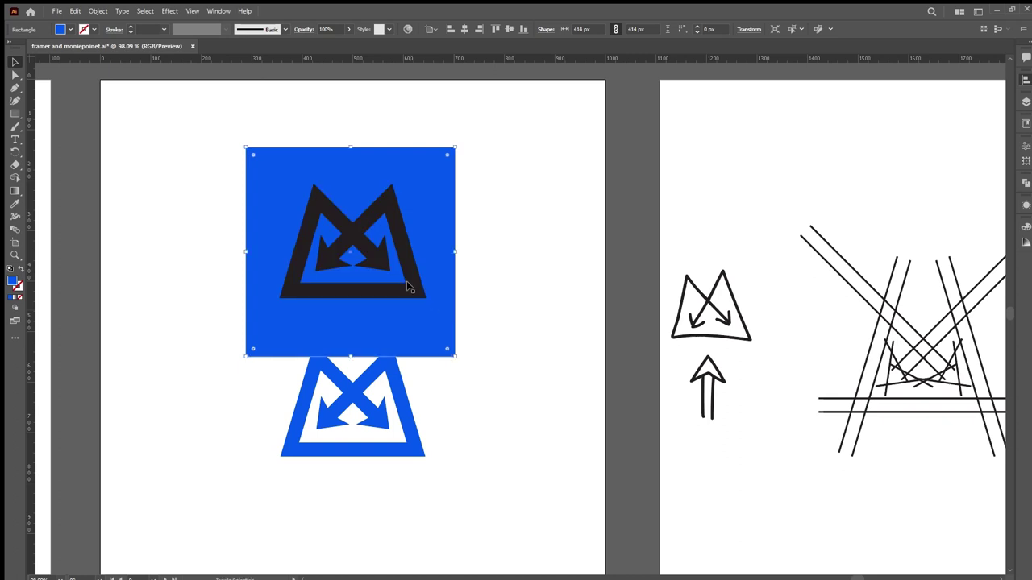
pyautogui.keyDown('shift'); pyautogui.click(409, 288); pyautogui.keyUp('shift')
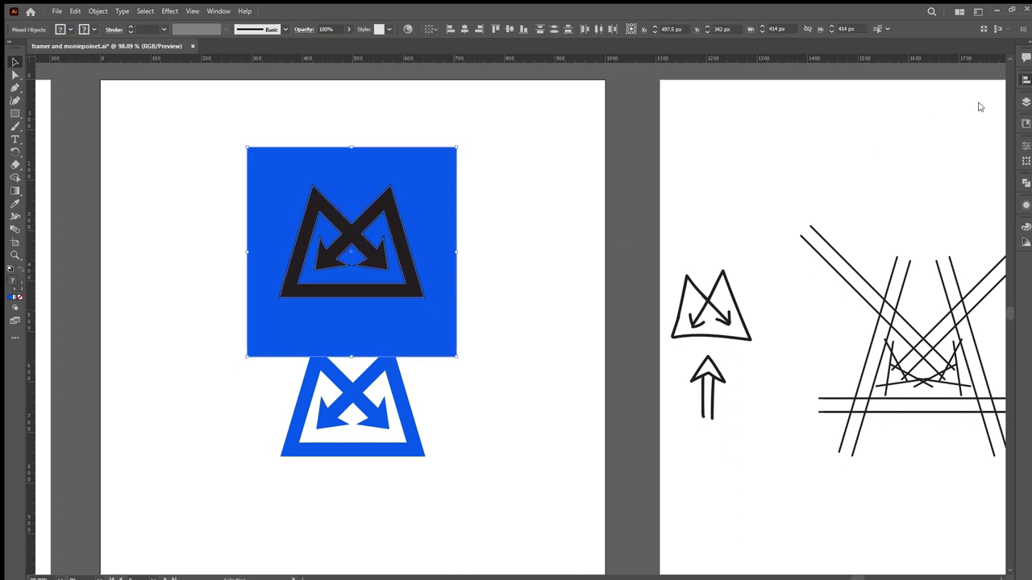
pyautogui.hotkey('ctrl', 'h')
pyautogui.moveTo(406, 250); pyautogui.dragTo(413, 219)
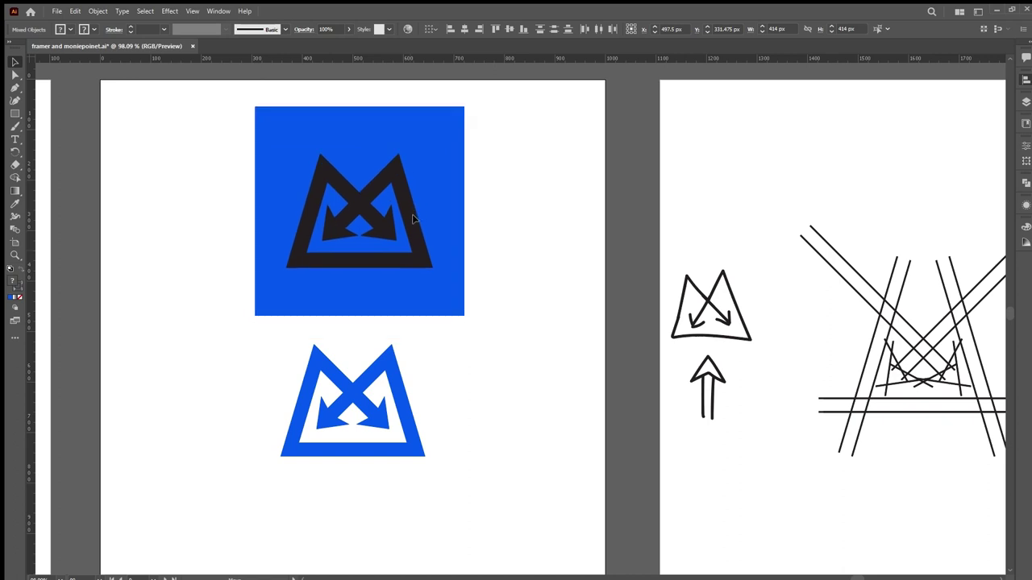
pyautogui.click(488, 234)
# - Fill the upper M with white sampled from beside it
pyautogui.click(414, 230)
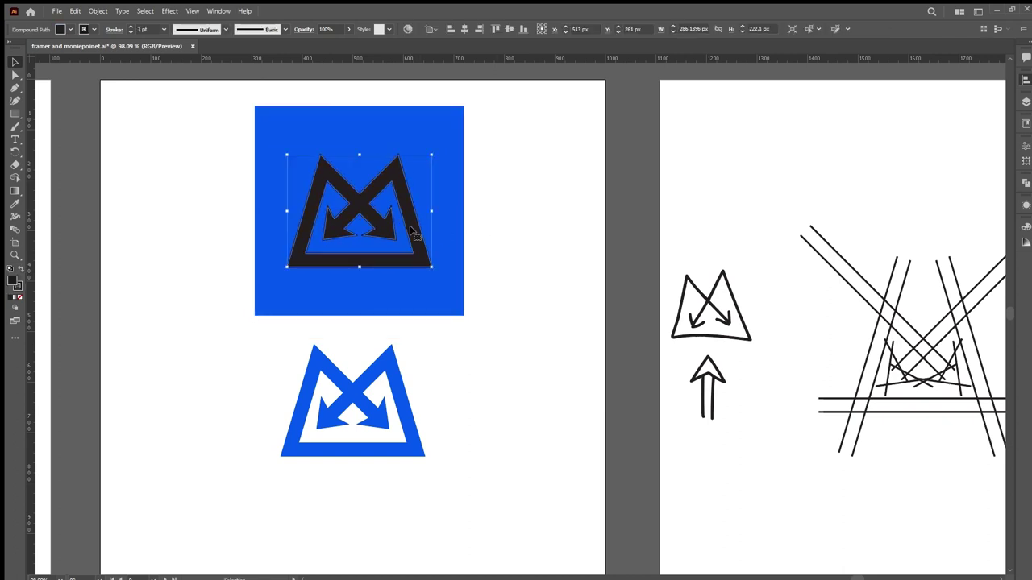
pyautogui.press('i')
pyautogui.click(561, 233)
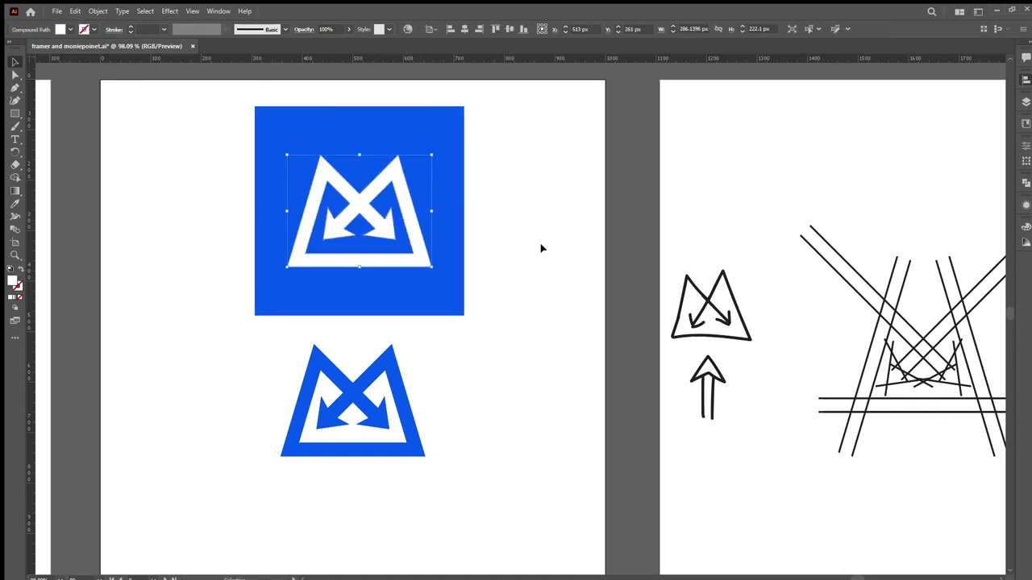
pyautogui.press('v')
pyautogui.click(541, 246)
# - Round the blue square's corners into an app-icon tile with the live-corner widget
pyautogui.click(436, 210)
pyautogui.moveTo(453, 114); pyautogui.dragTo(440, 165)
pyautogui.click(509, 216)
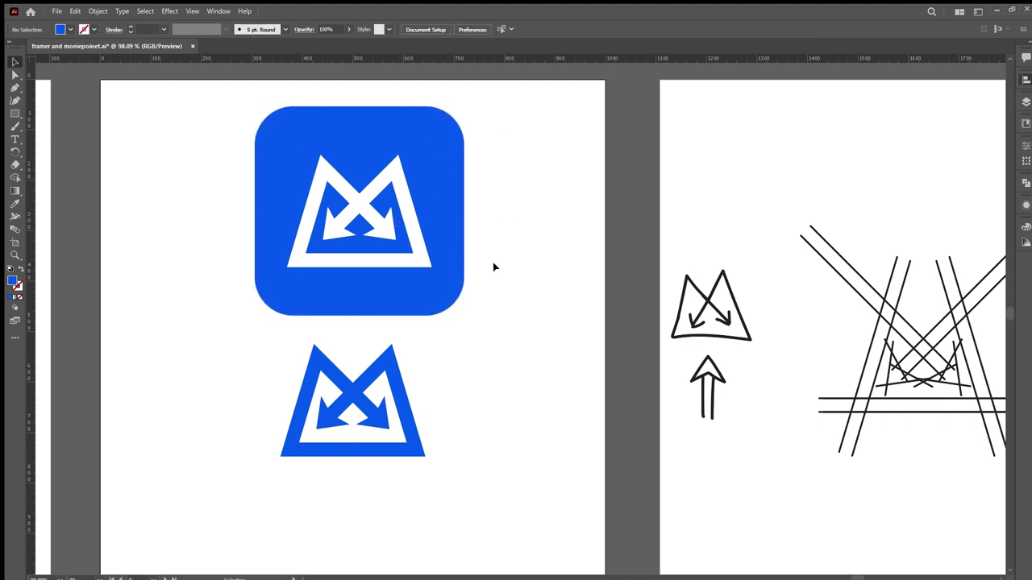
pyautogui.hscroll(2, 393, 342)
pyautogui.scroll(-3, 383, 348)
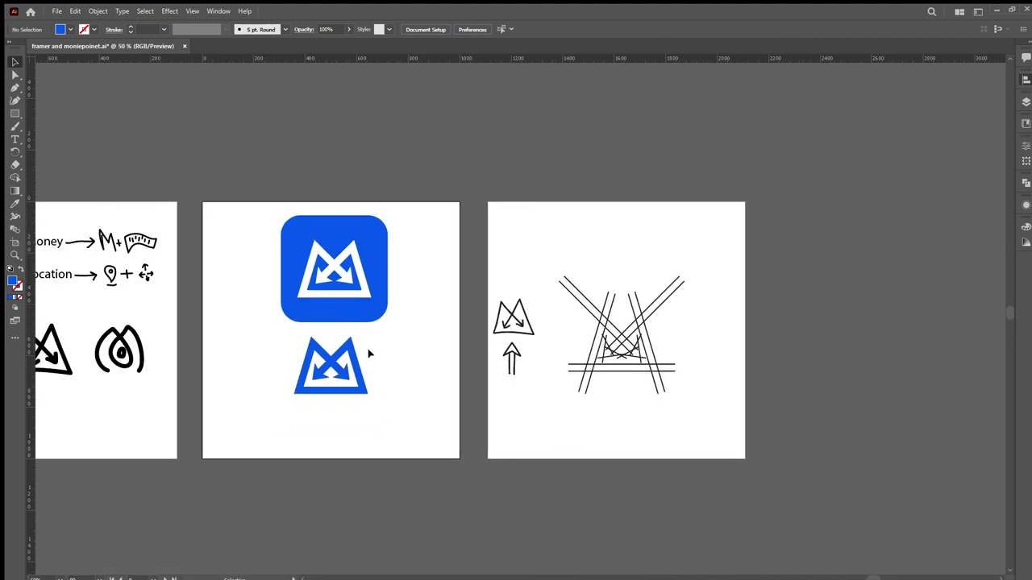
# - Place the blue M beside the rounded square and nudge both logo pieces down together
pyautogui.click(331, 365)
pyautogui.moveTo(331, 366); pyautogui.dragTo(331, 391)
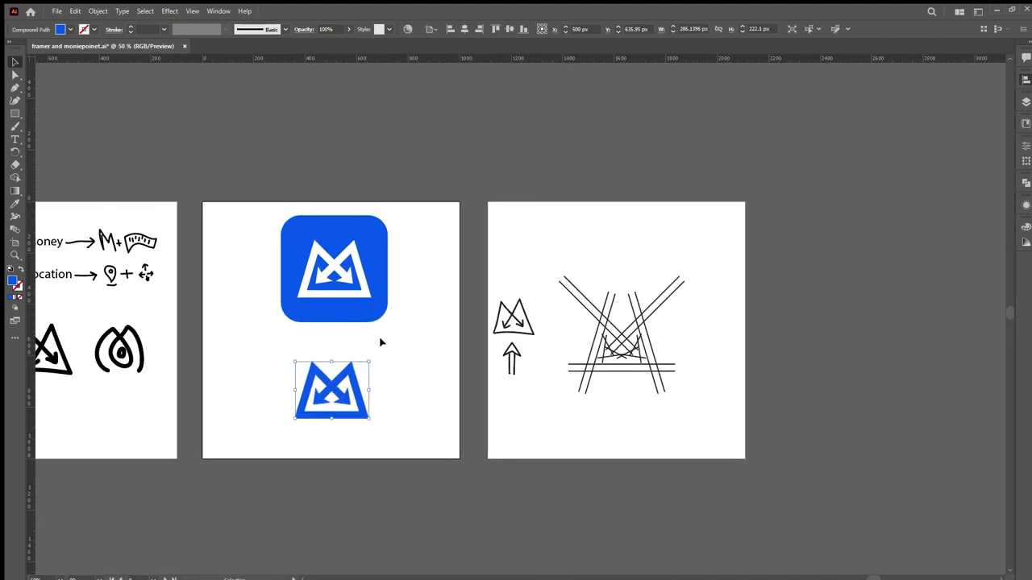
pyautogui.click(346, 249)
pyautogui.moveTo(346, 248); pyautogui.dragTo(285, 294)
pyautogui.moveTo(333, 379); pyautogui.dragTo(390, 302)
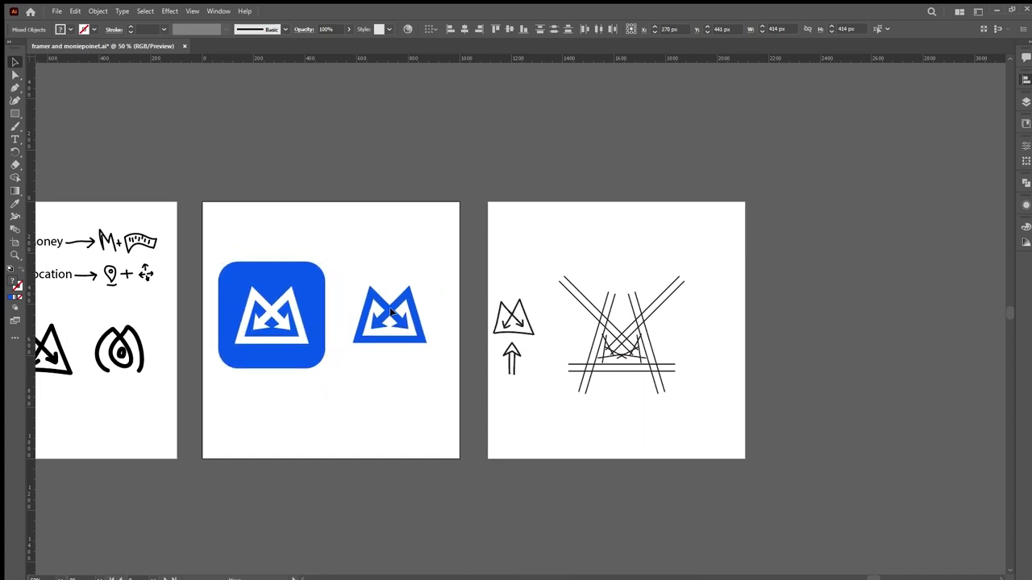
pyautogui.moveTo(433, 376); pyautogui.dragTo(253, 266)
pyautogui.moveTo(307, 289); pyautogui.dragTo(306, 299)
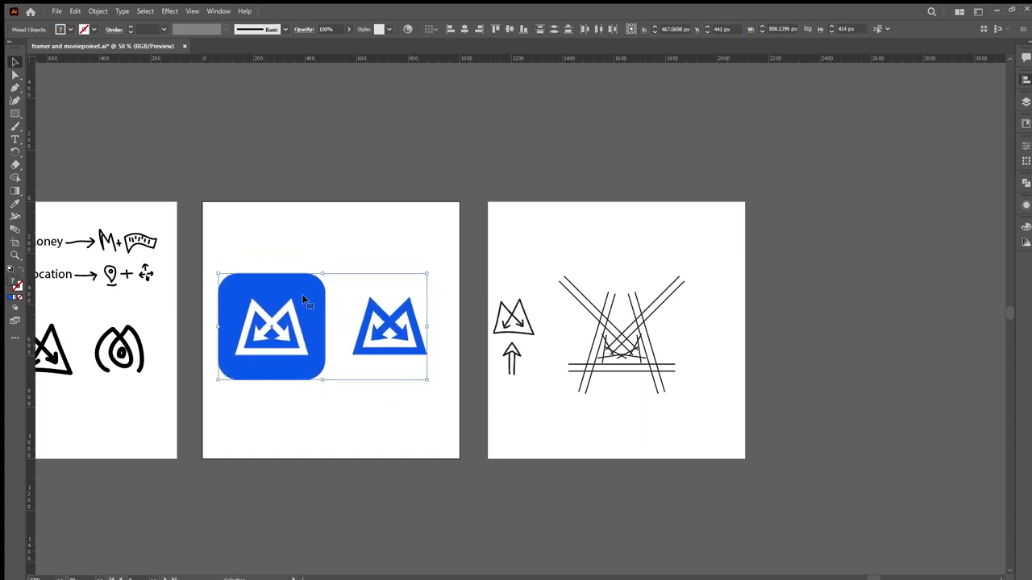
# - Round the blue square's corners further, then move over to the flame sketch artboard
pyautogui.click(345, 244)
pyautogui.hscroll(1, 411, 286)
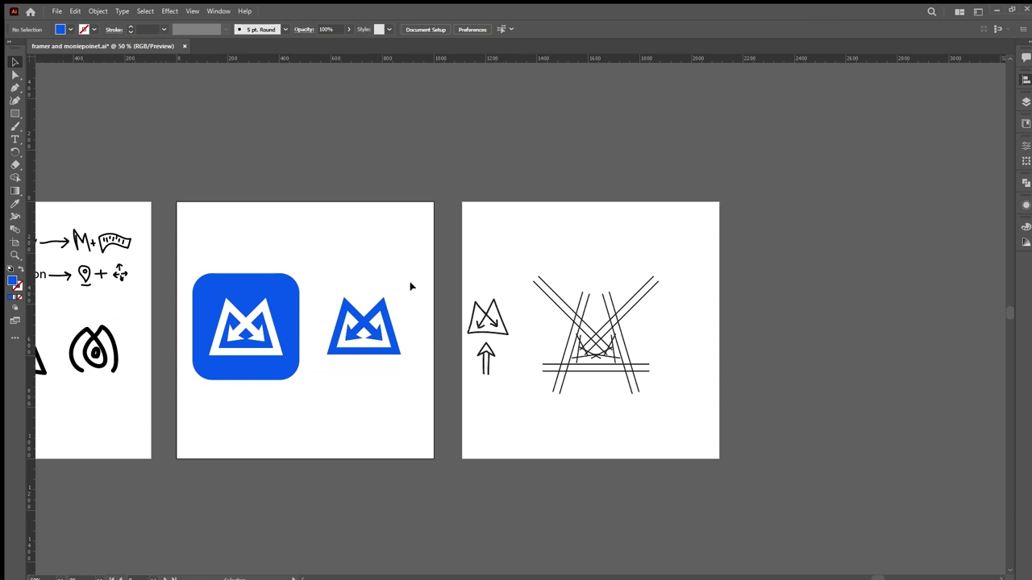
pyautogui.click(277, 304)
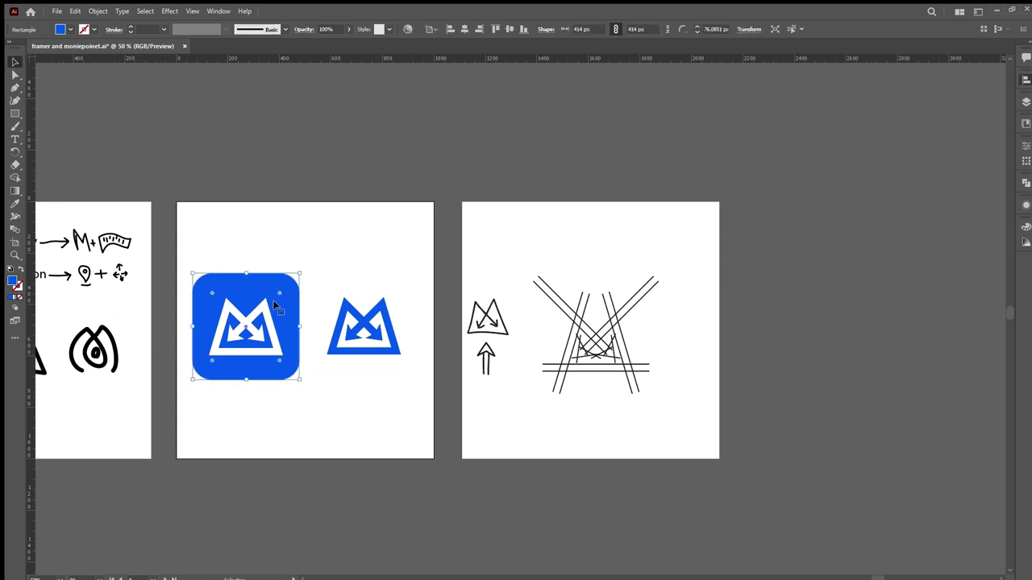
pyautogui.moveTo(271, 302); pyautogui.dragTo(266, 307)
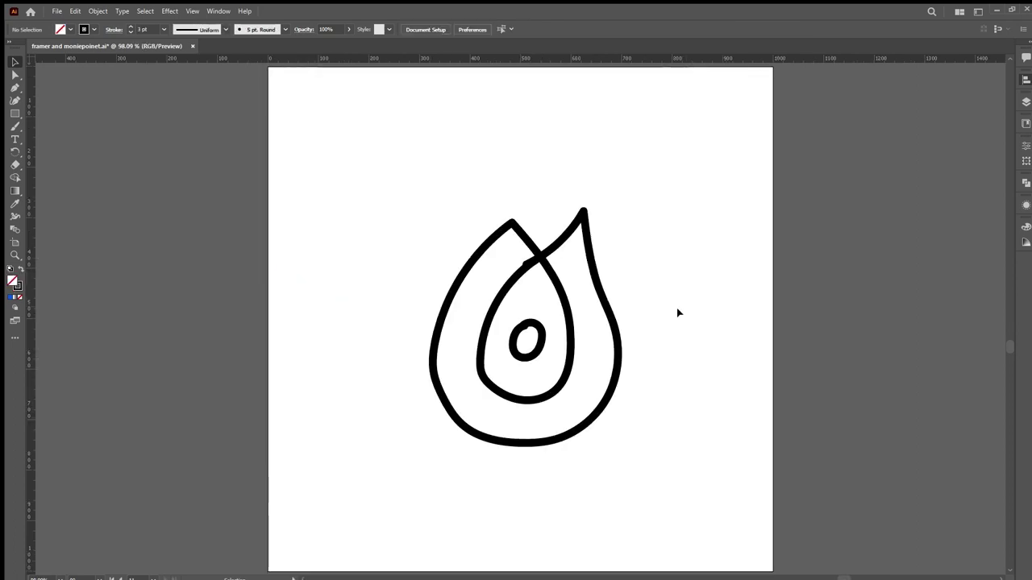
pyautogui.hscroll(2, 656, 334)
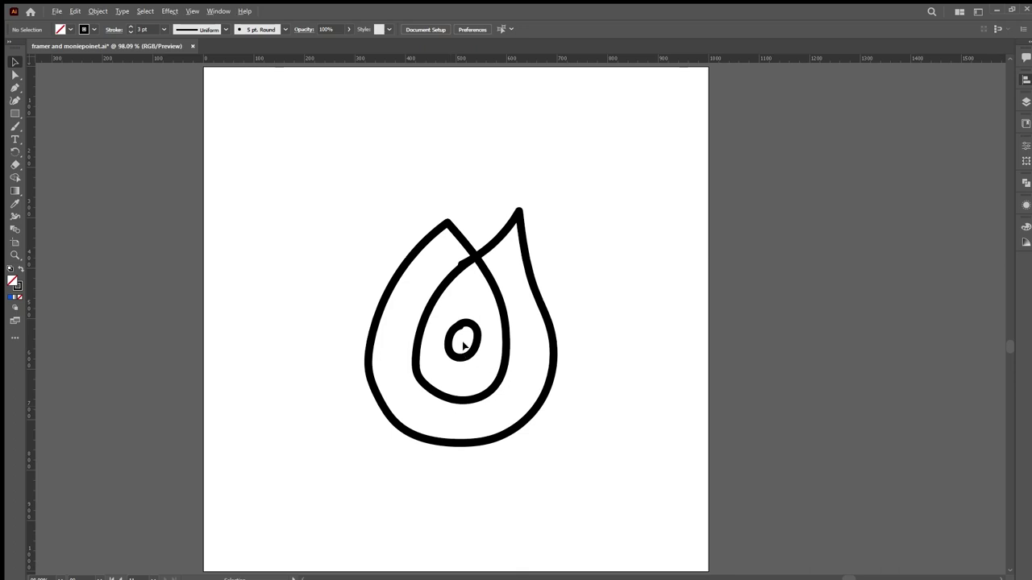
# - View the flame sketch at 100% and fade its group to low opacity
pyautogui.hotkey('ctrl', '1')
pyautogui.click(485, 276)
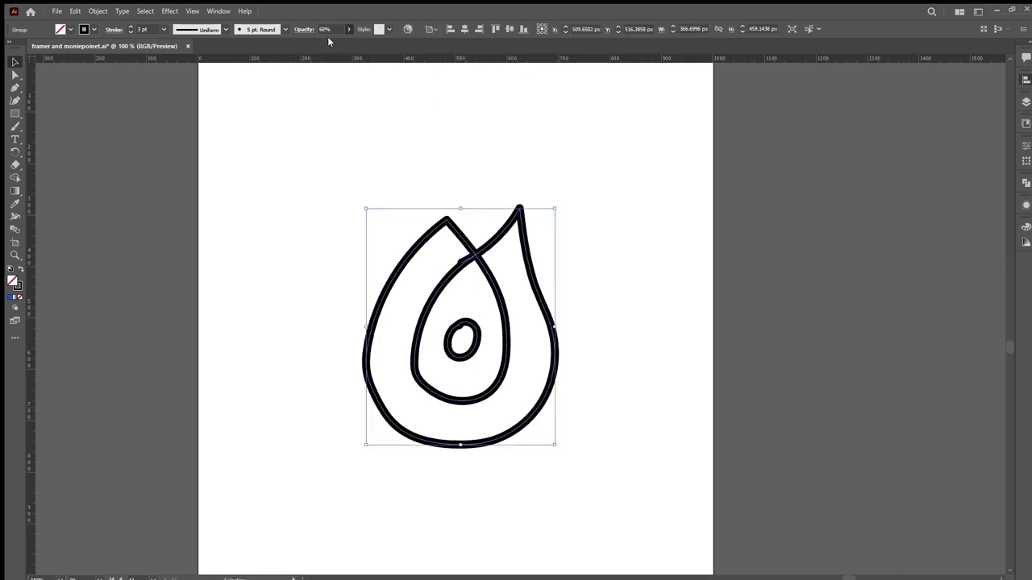
pyautogui.press('Up')
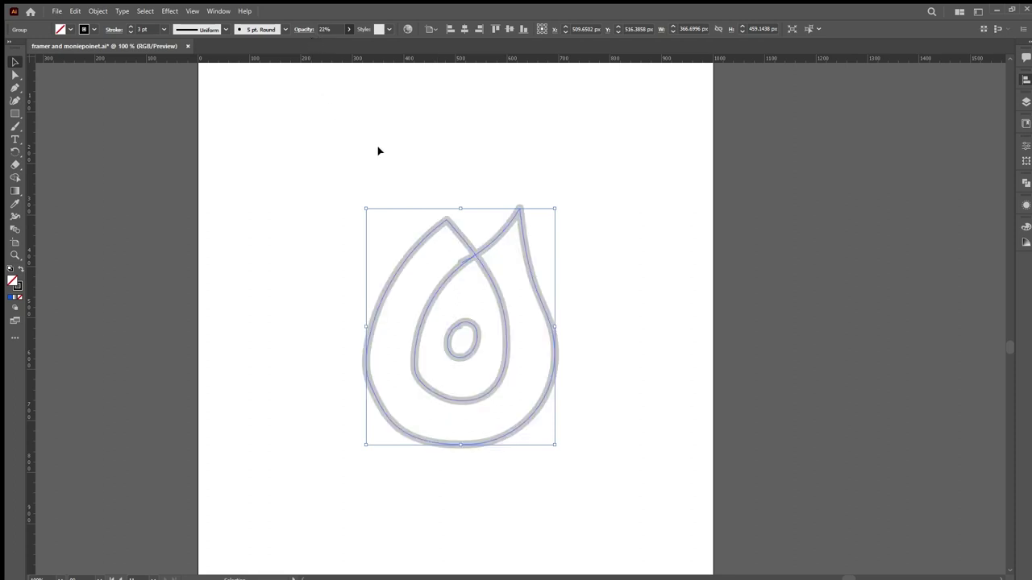
pyautogui.click(444, 162)
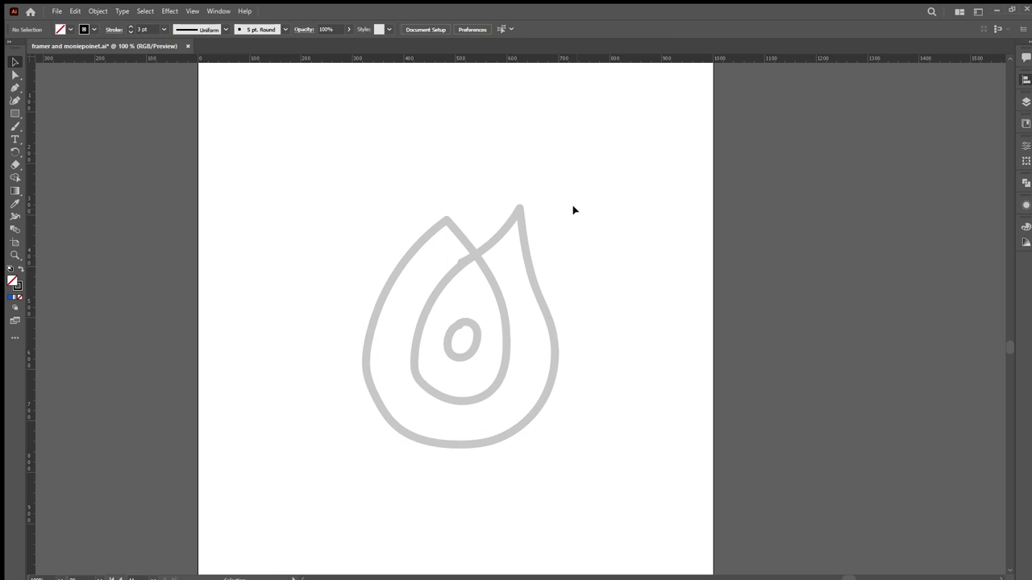
# - Draw a circle over the flame's inner loop, show the grid, and size it to 144 px
pyautogui.press('l')
pyautogui.moveTo(443, 316); pyautogui.dragTo(486, 355)
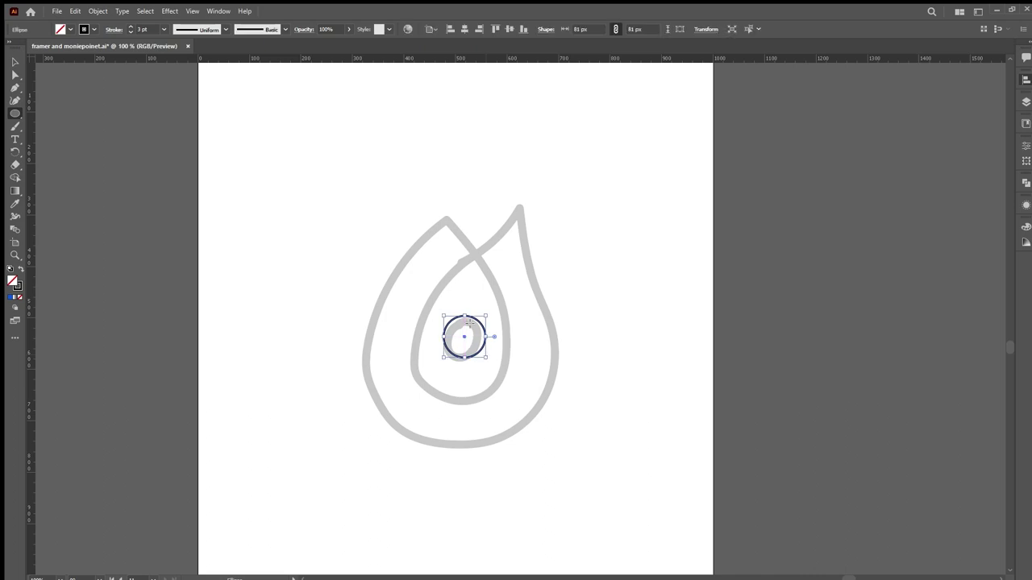
pyautogui.press('v')
pyautogui.click(592, 259)
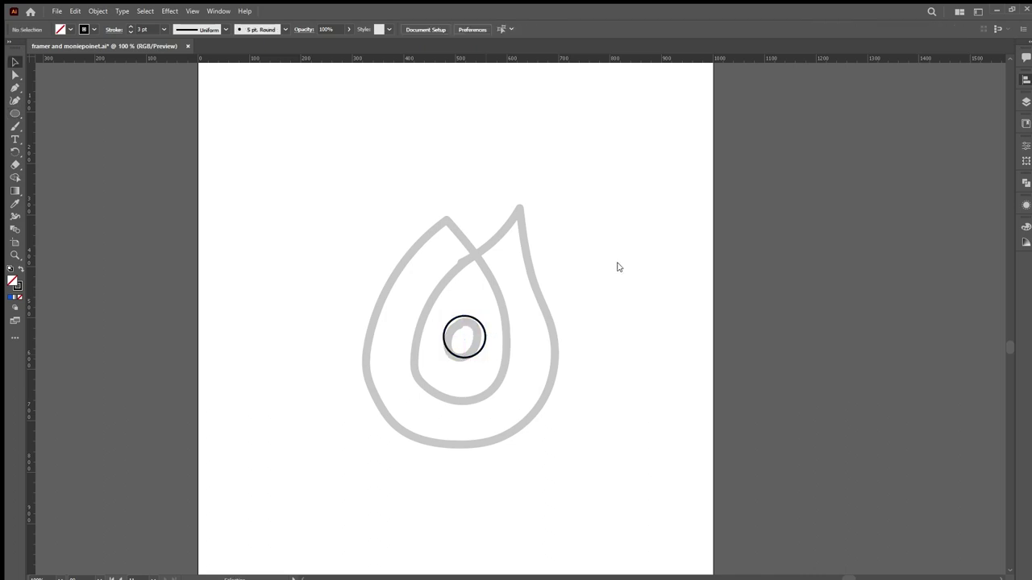
pyautogui.hotkey('ctrl', '"')
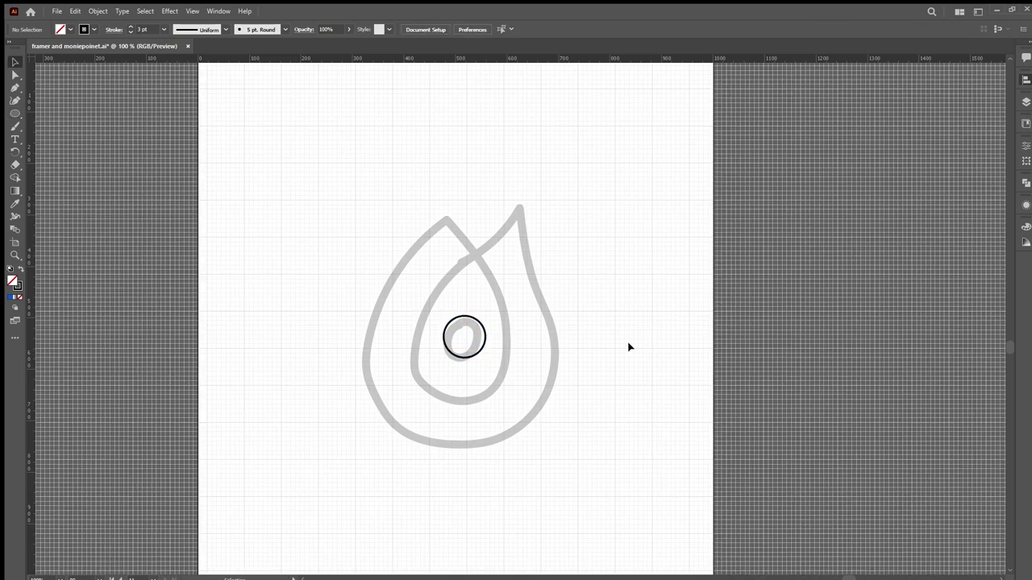
pyautogui.click(470, 339)
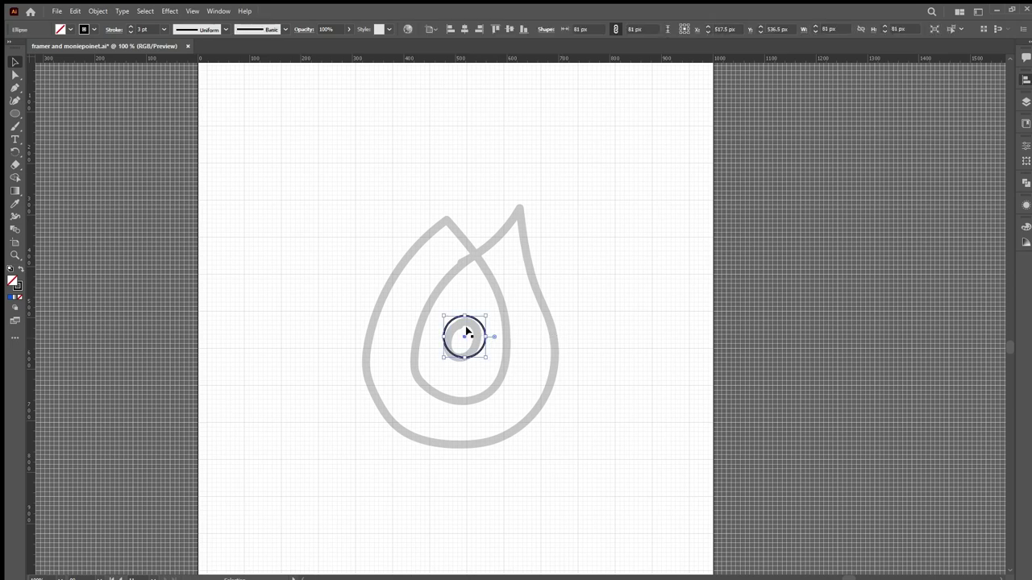
pyautogui.scroll(1, 469, 337)
pyautogui.moveTo(458, 336); pyautogui.dragTo(439, 329)
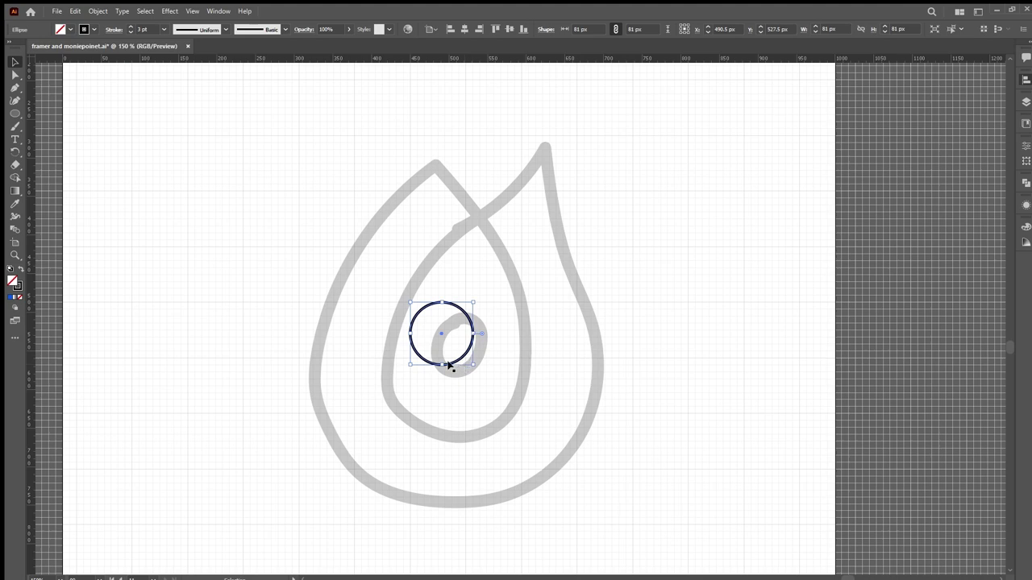
pyautogui.moveTo(475, 365); pyautogui.dragTo(520, 413)
pyautogui.click(701, 356)
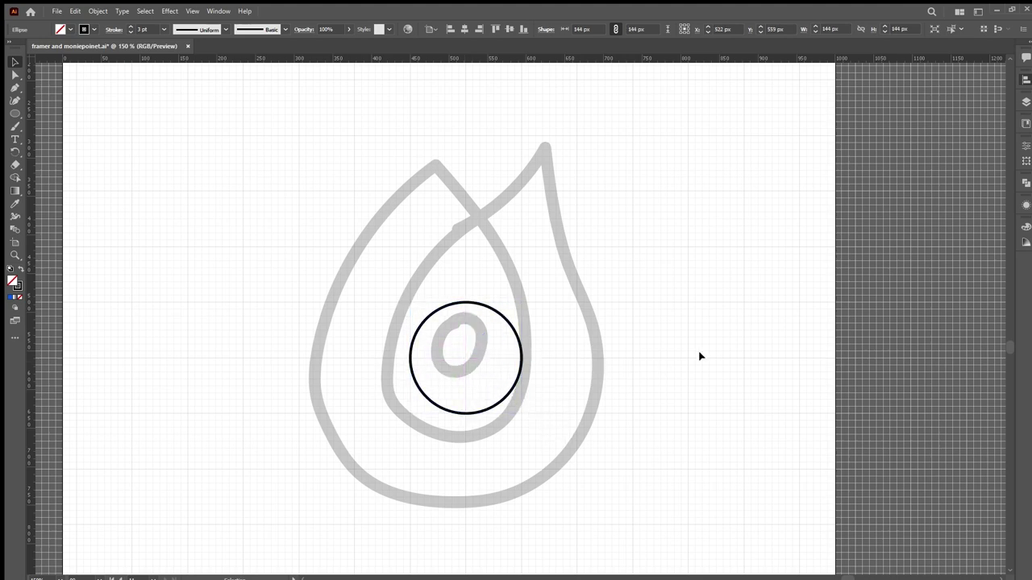
# - Enlarge the grey flame sketch around its centre
pyautogui.click(516, 284)
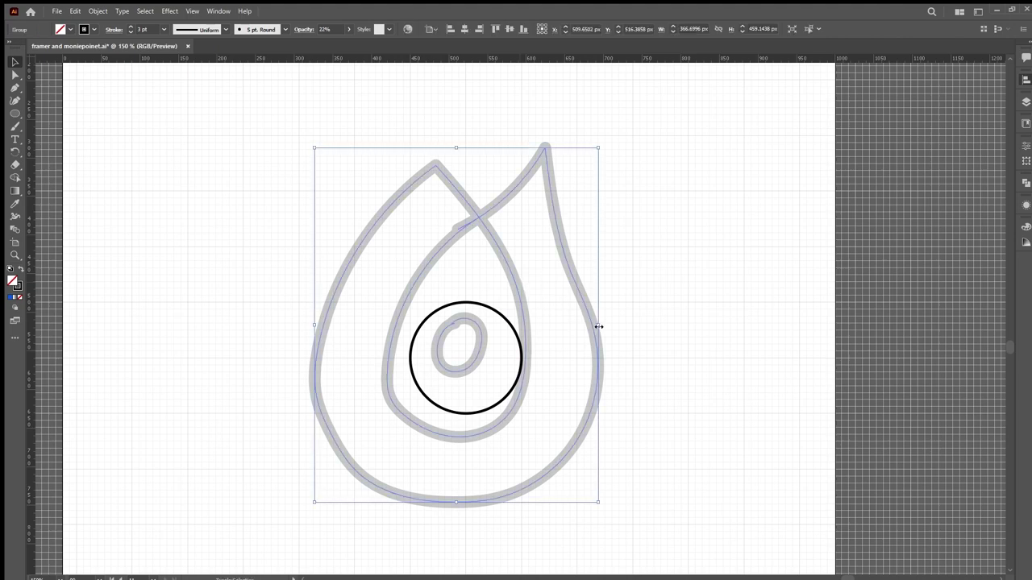
pyautogui.moveTo(598, 327); pyautogui.dragTo(680, 356)
pyautogui.scroll(-2, 525, 288)
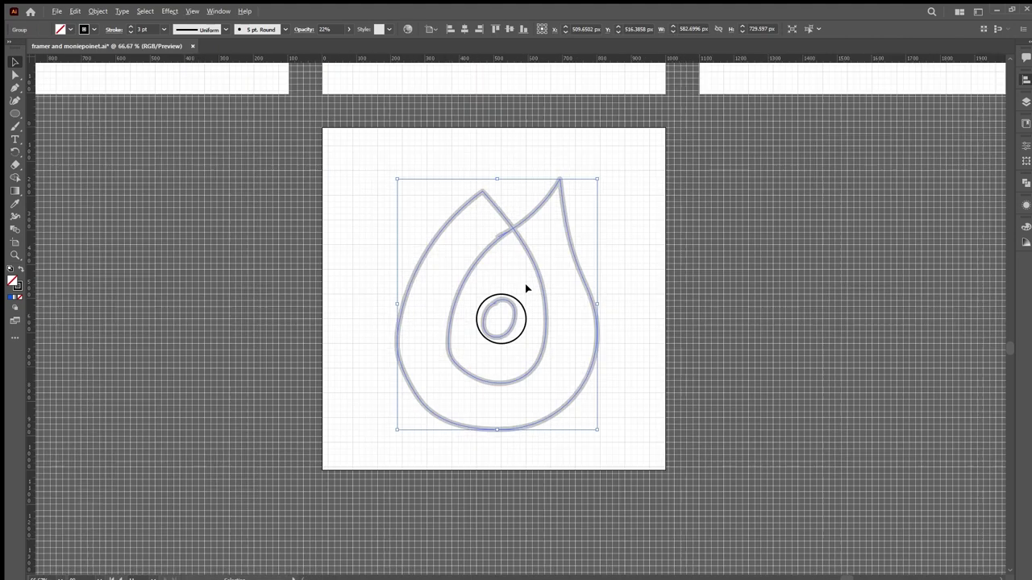
pyautogui.scroll(1, 525, 287)
pyautogui.scroll(1, 526, 288)
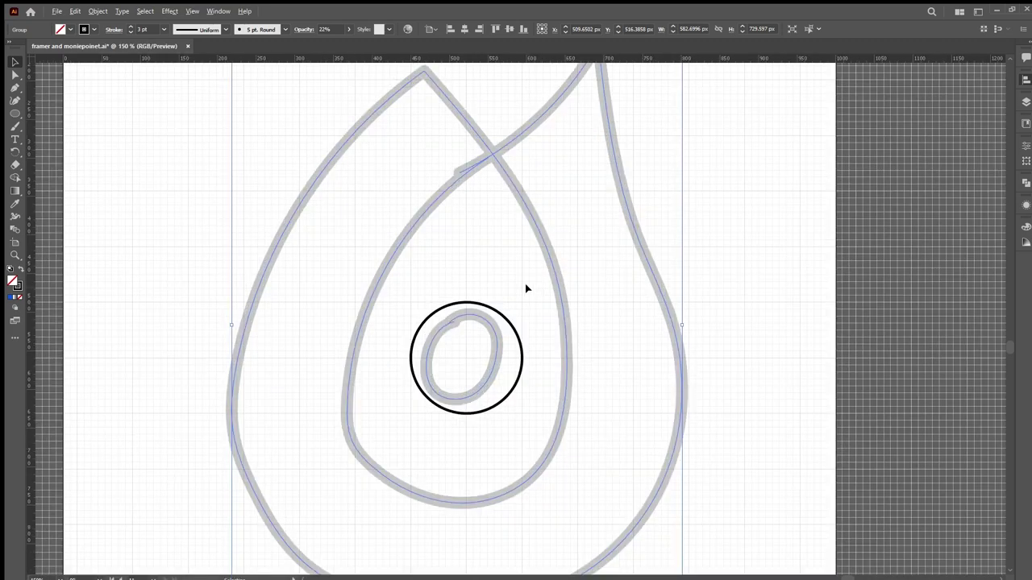
# - Alt-drag a 288 px concentric copy out from the small circle
pyautogui.click(509, 325)
pyautogui.press('a')
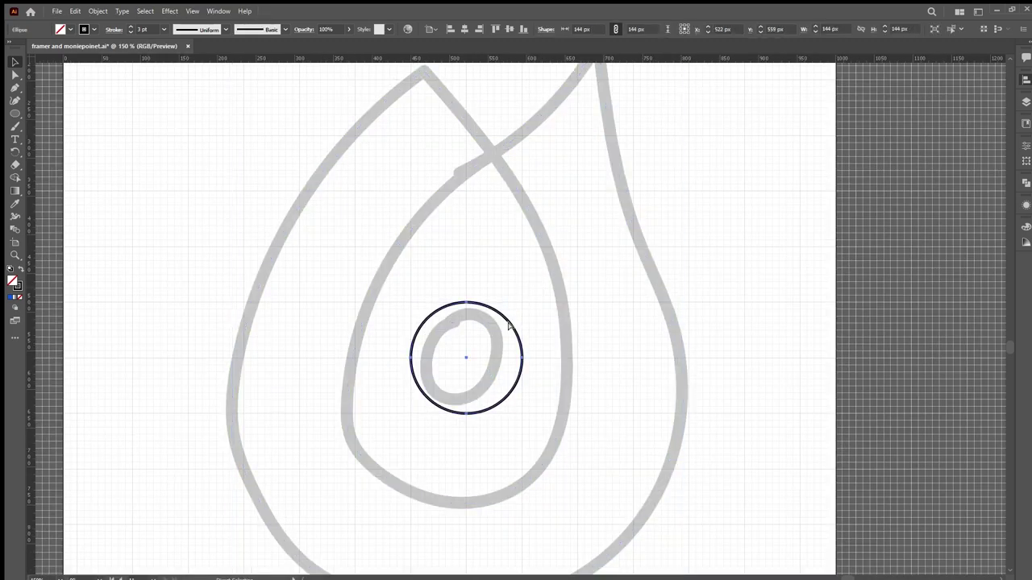
pyautogui.press('v')
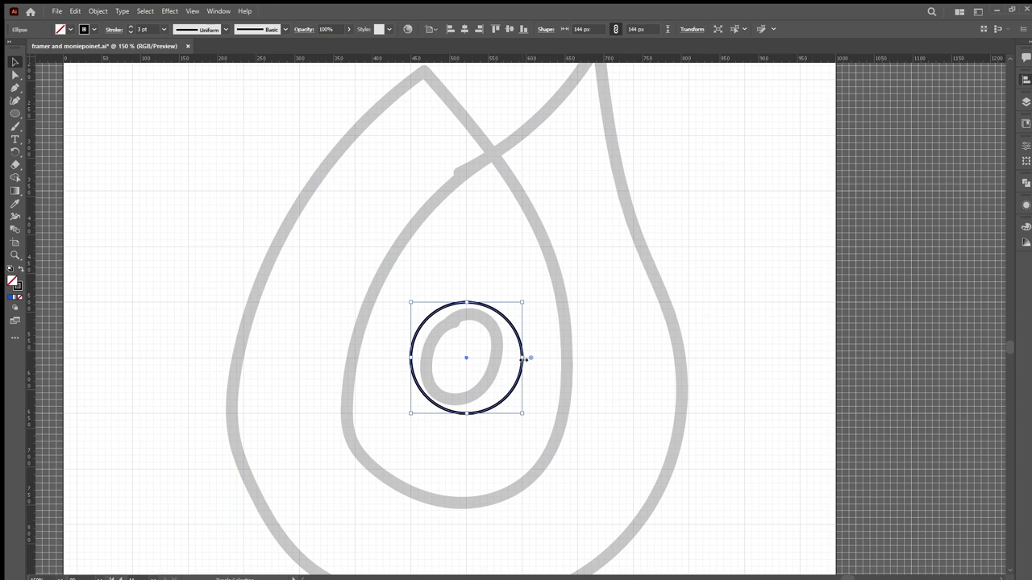
pyautogui.moveTo(524, 358); pyautogui.dragTo(575, 382)
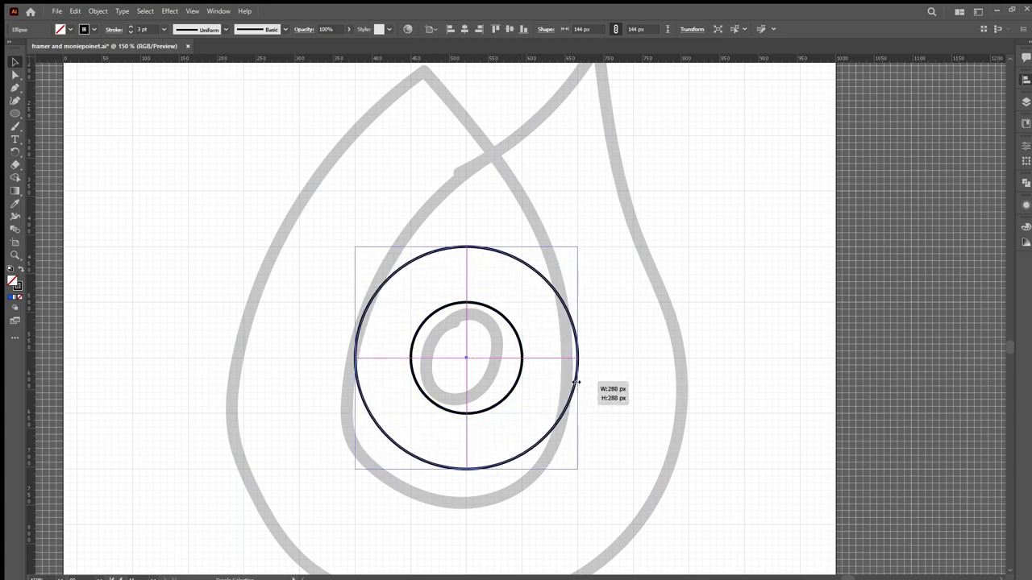
pyautogui.moveTo(575, 382); pyautogui.dragTo(576, 382)
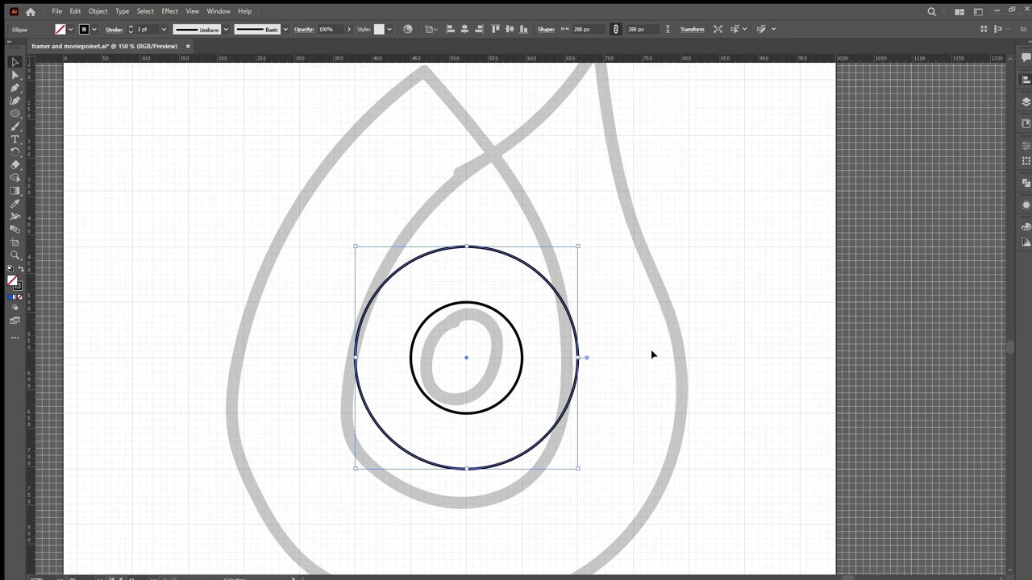
pyautogui.click(628, 351)
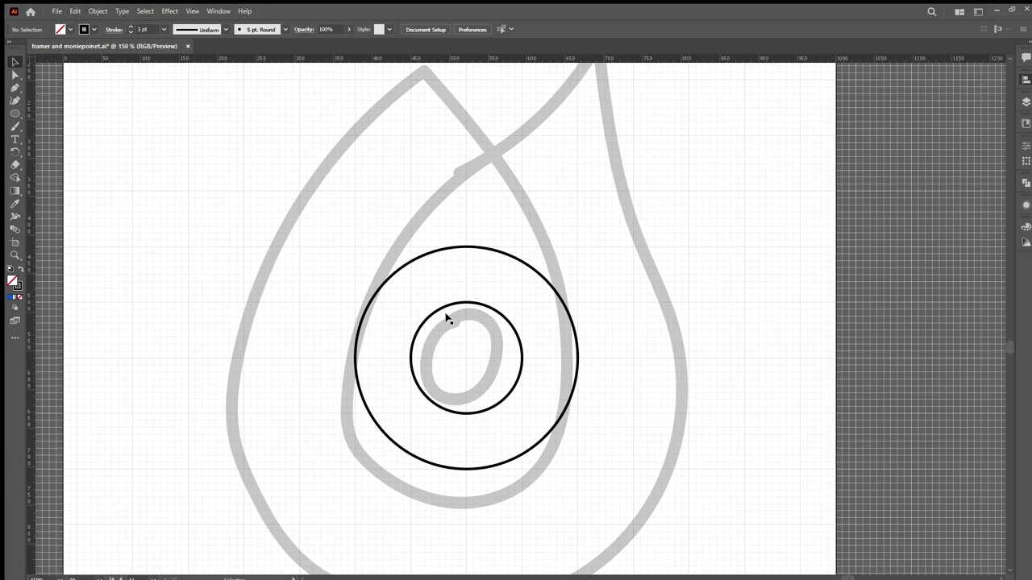
pyautogui.keyDown('alt'); pyautogui.scroll(-1, 446, 318); pyautogui.keyUp('alt')
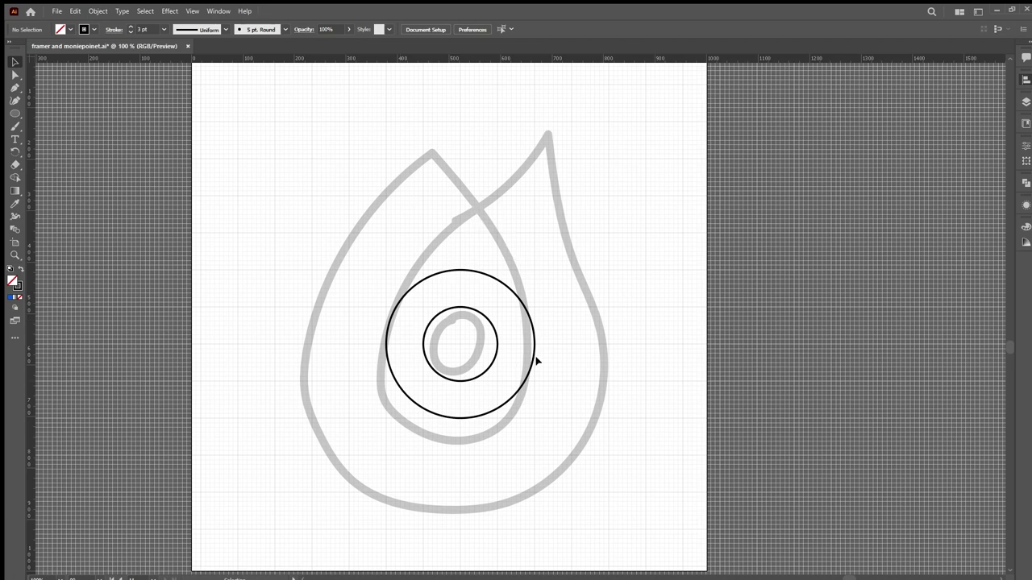
# - Add 432 px and 576 px concentric copies of the circle
pyautogui.click(486, 277)
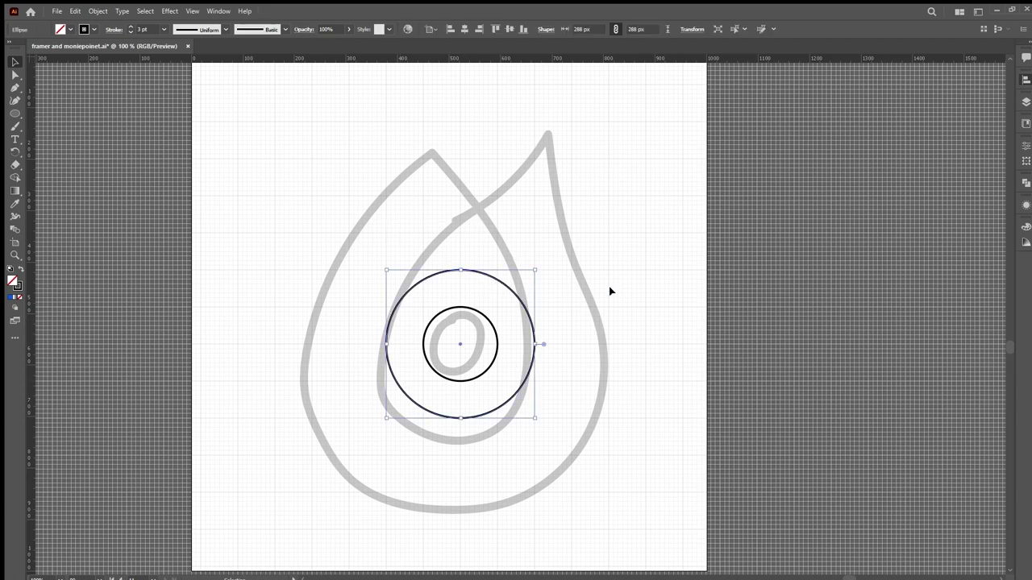
pyautogui.click(534, 347)
pyautogui.moveTo(534, 345); pyautogui.dragTo(570, 359)
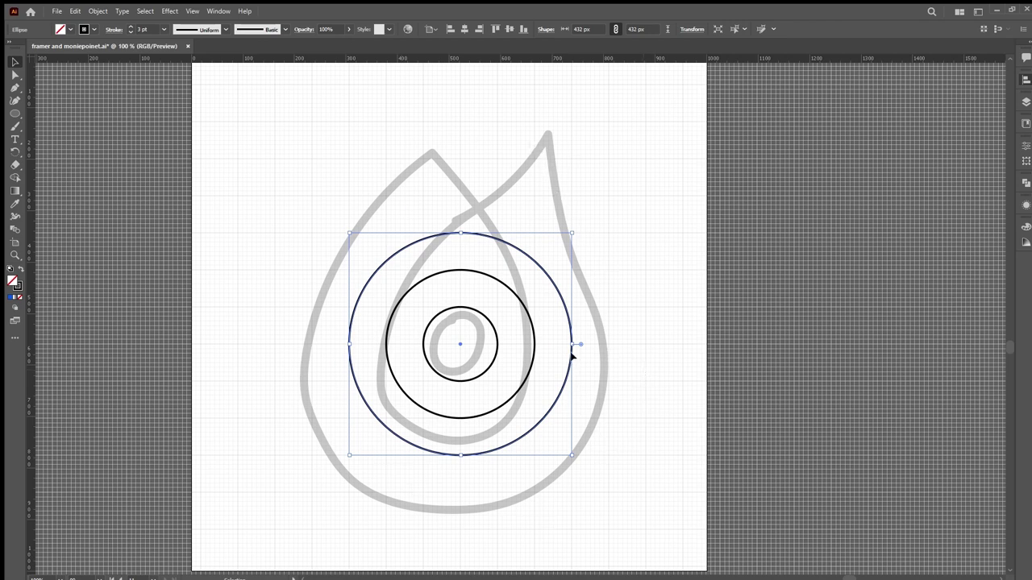
pyautogui.press('a')
pyautogui.press('v')
pyautogui.moveTo(572, 345); pyautogui.dragTo(610, 345)
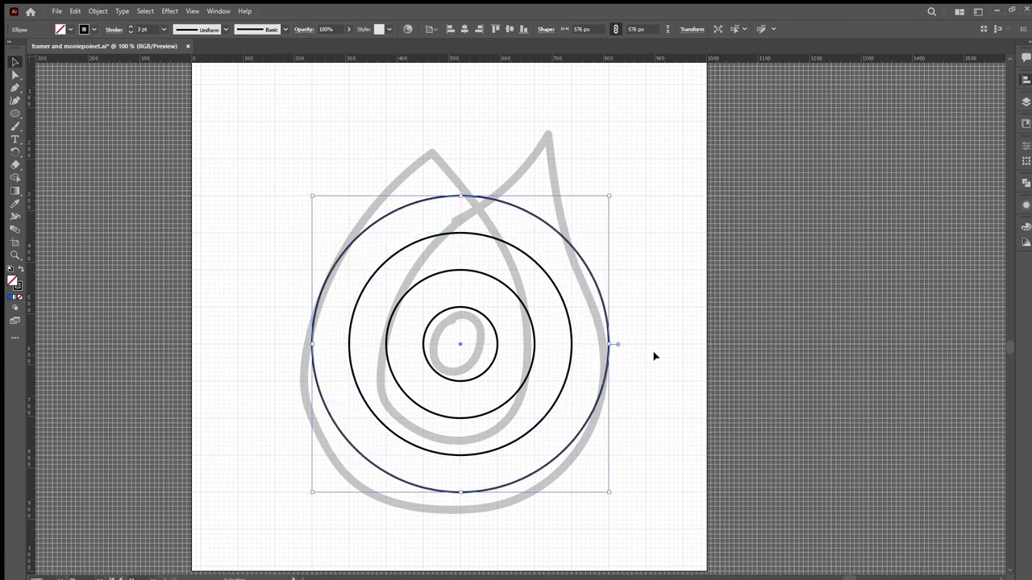
pyautogui.click(649, 357)
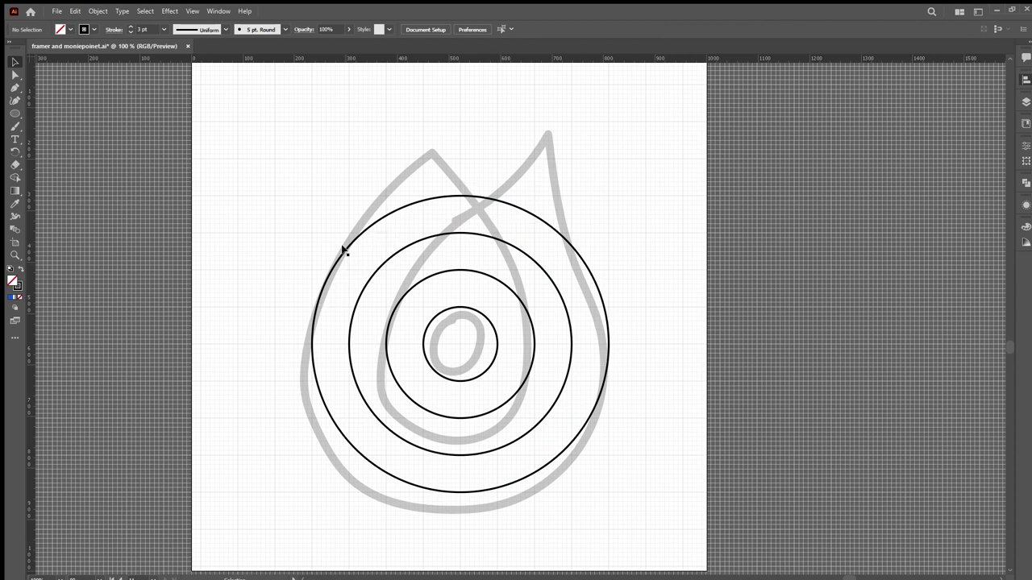
pyautogui.scroll(2, 481, 261)
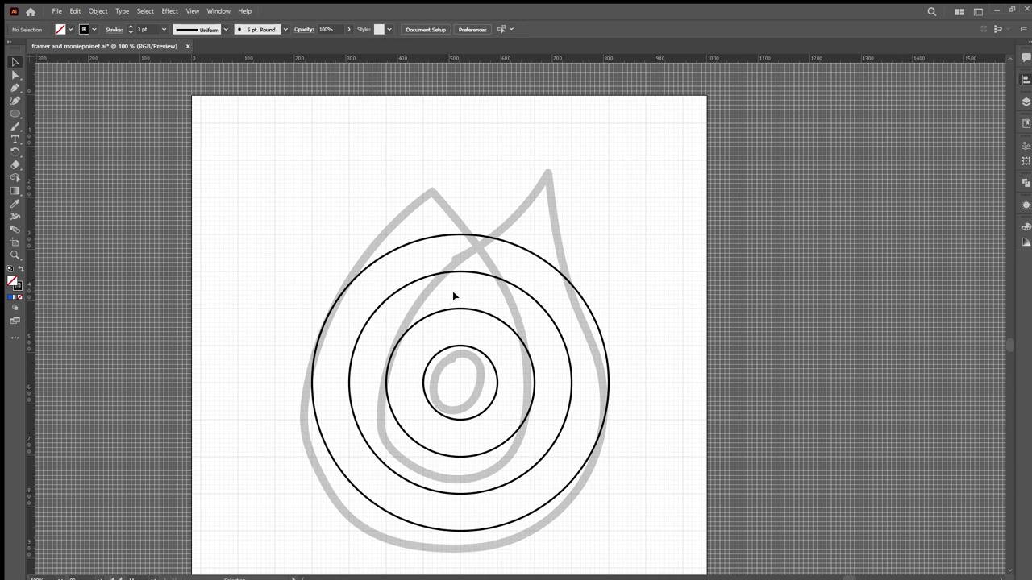
# - Select the innermost circle and toggle the bounding box display with Ctrl+Shift+B
pyautogui.press('a')
pyautogui.hscroll(-1, 473, 260)
pyautogui.press('v')
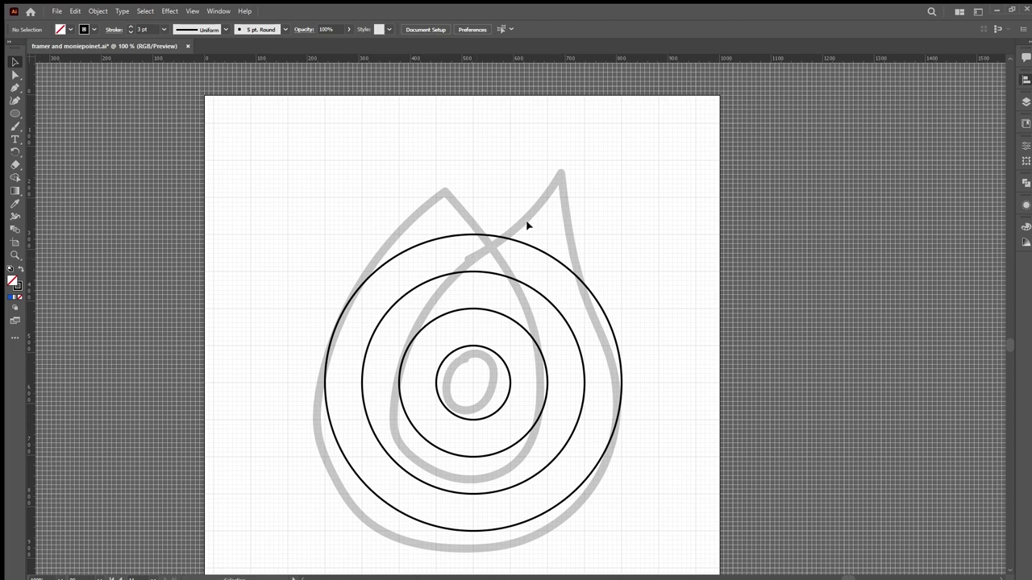
pyautogui.click(472, 347)
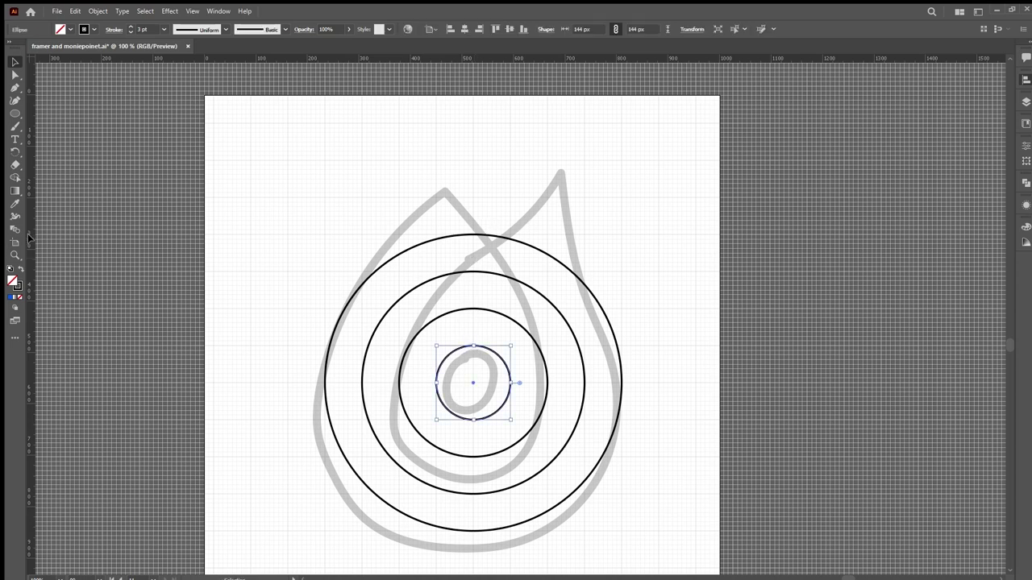
pyautogui.hotkey('ctrl', 'shift', 'b')
pyautogui.click(472, 301)
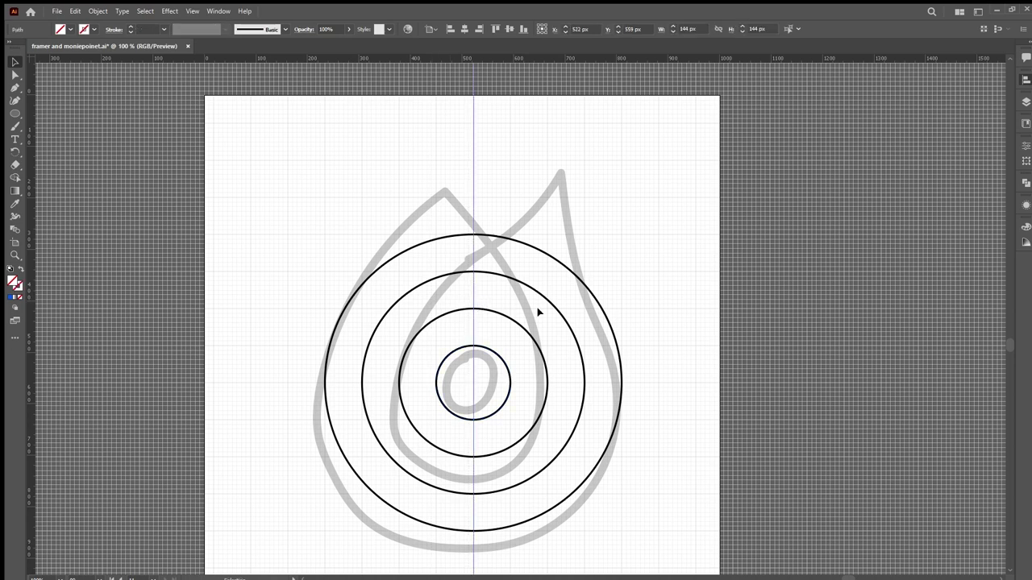
pyautogui.click(474, 158)
pyautogui.click(506, 143)
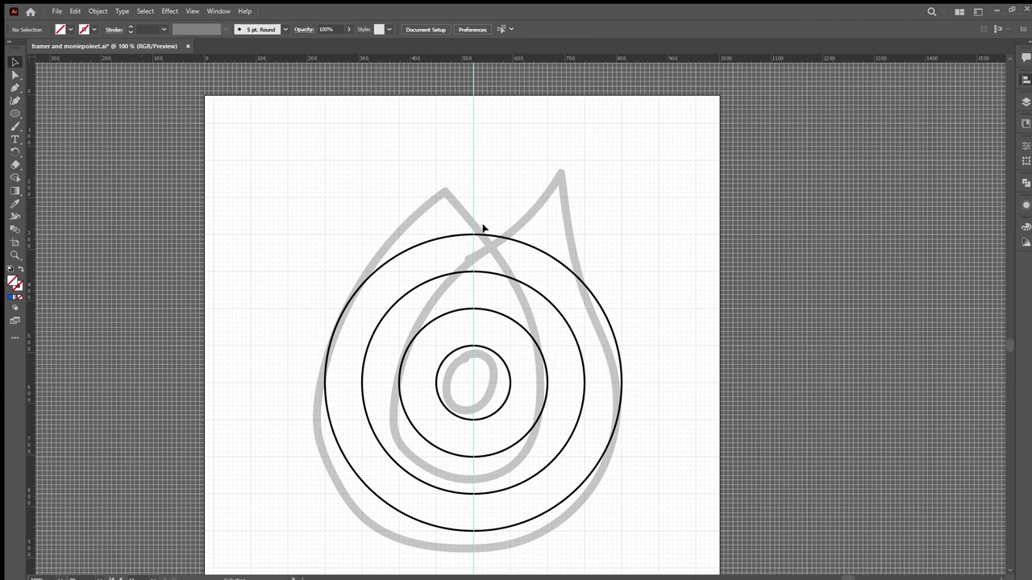
pyautogui.press('\\')
pyautogui.moveTo(581, 156); pyautogui.dragTo(396, 337)
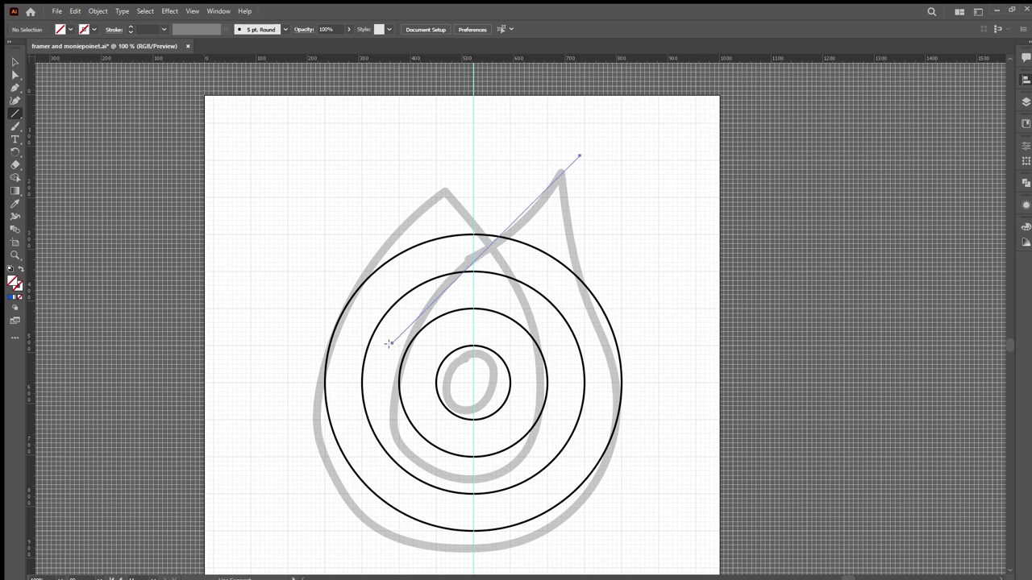
pyautogui.moveTo(389, 345); pyautogui.dragTo(389, 345)
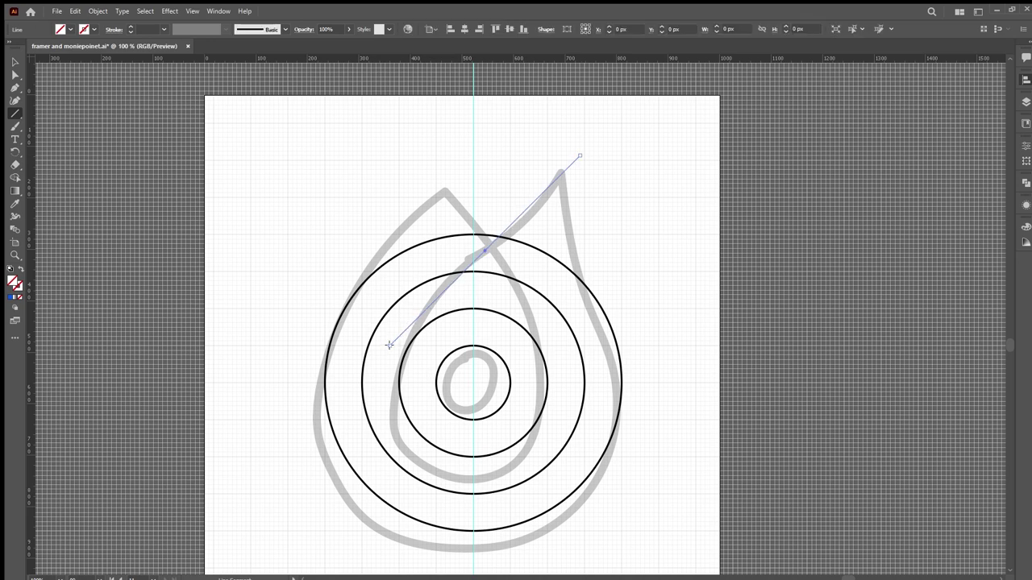
pyautogui.press('i')
pyautogui.click(394, 306)
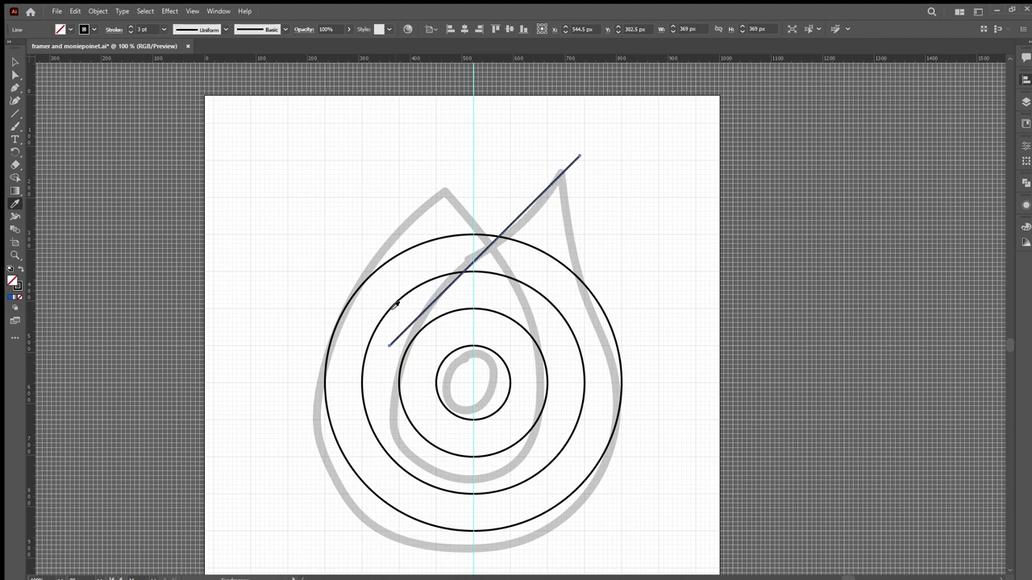
pyautogui.press('v')
pyautogui.click(364, 191)
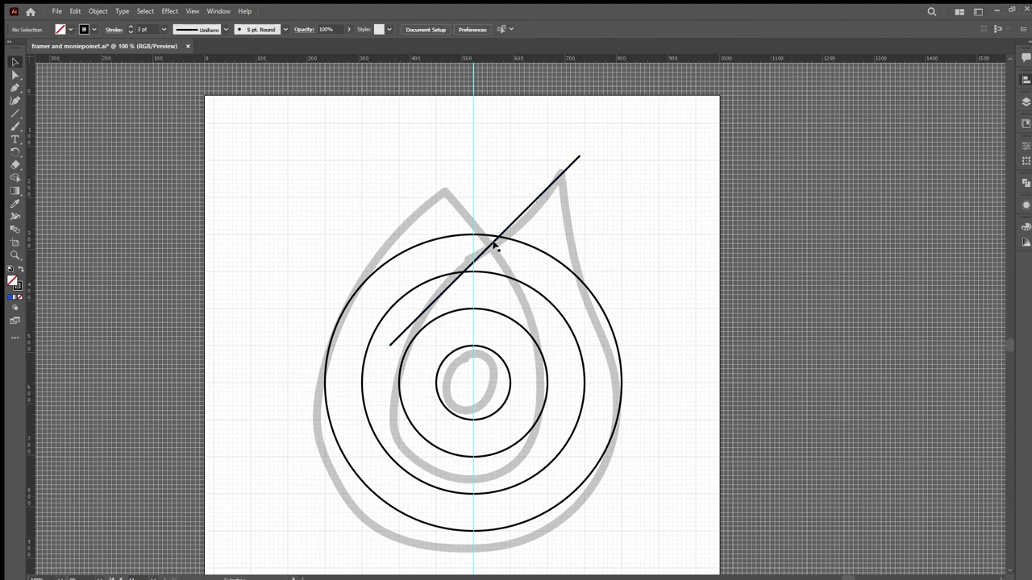
pyautogui.scroll(1, 492, 242)
pyautogui.scroll(2, 383, 358)
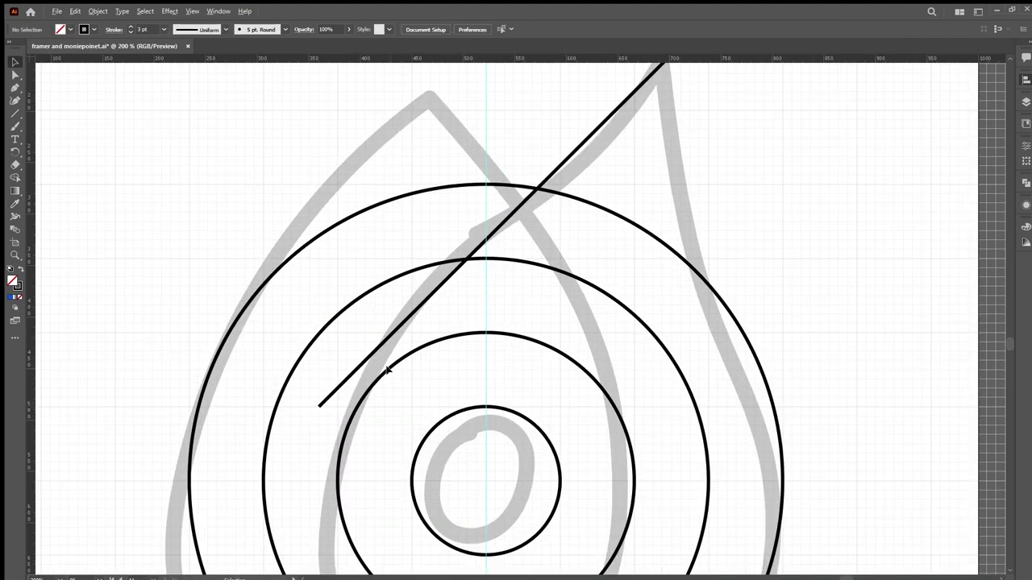
pyautogui.click(365, 345)
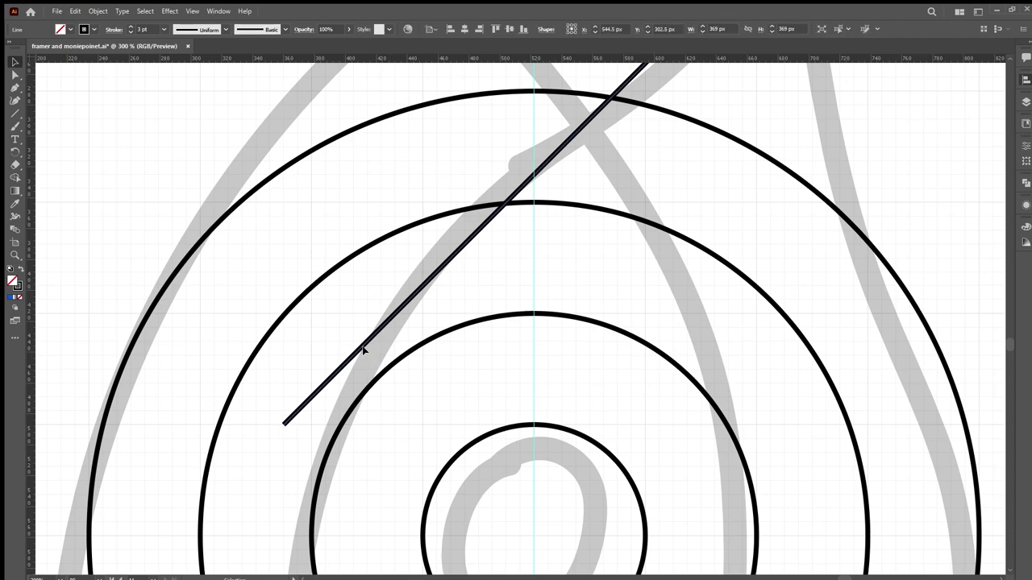
pyautogui.moveTo(365, 345); pyautogui.dragTo(335, 418)
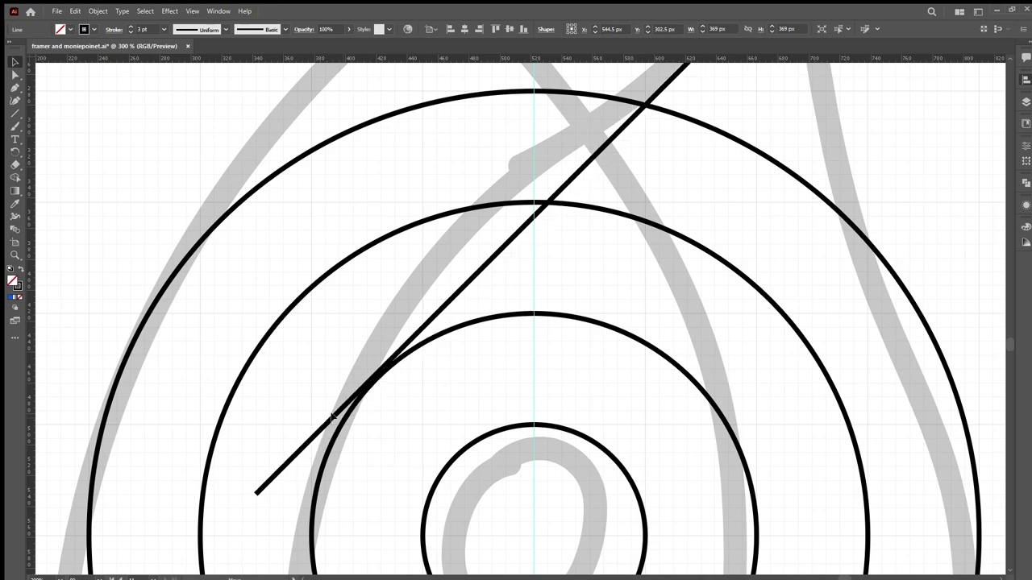
pyautogui.scroll(6, 369, 379)
pyautogui.scroll(-8, 381, 367)
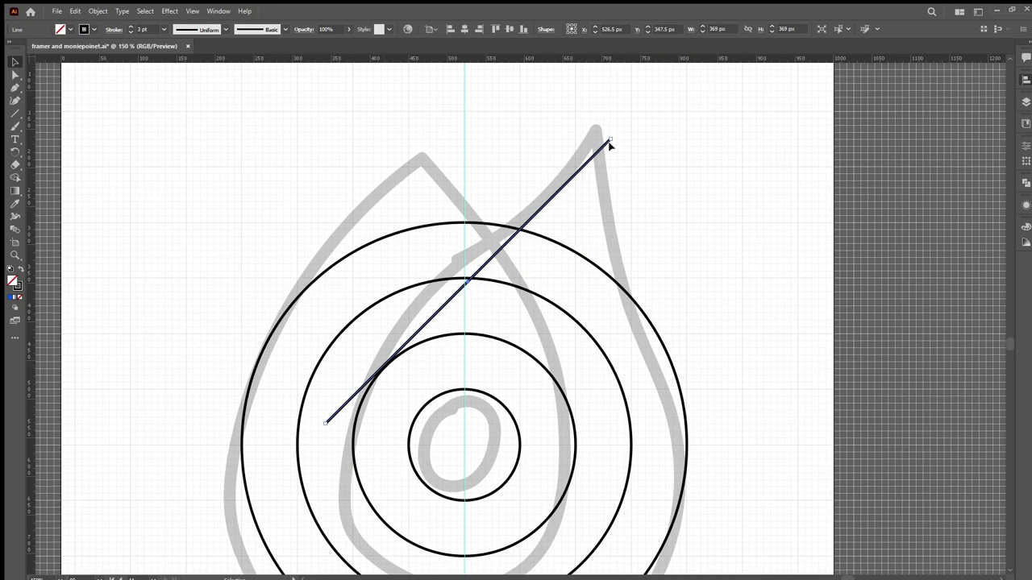
pyautogui.moveTo(607, 140); pyautogui.dragTo(688, 65)
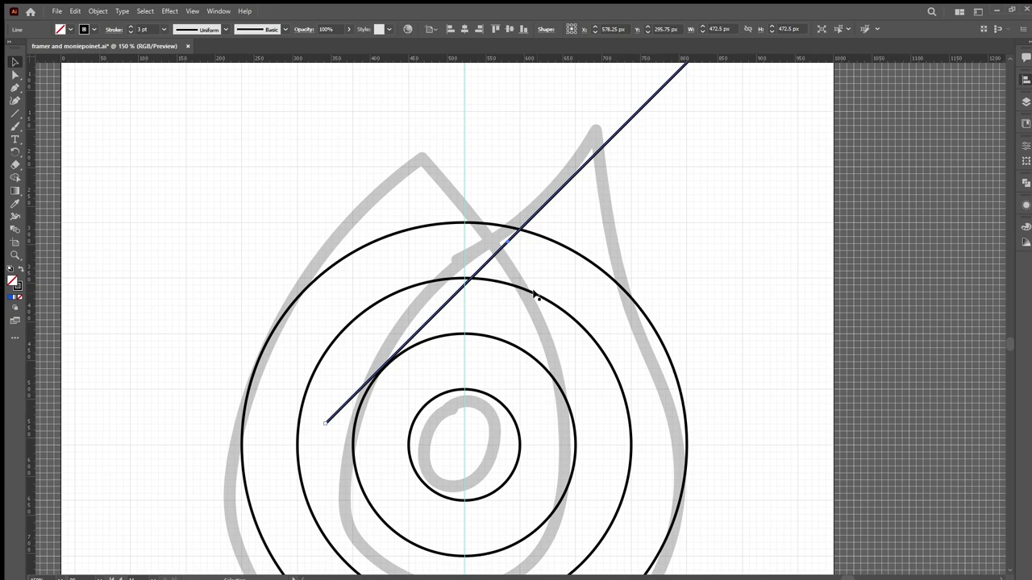
pyautogui.press('Delete')
pyautogui.scroll(-2, 372, 310)
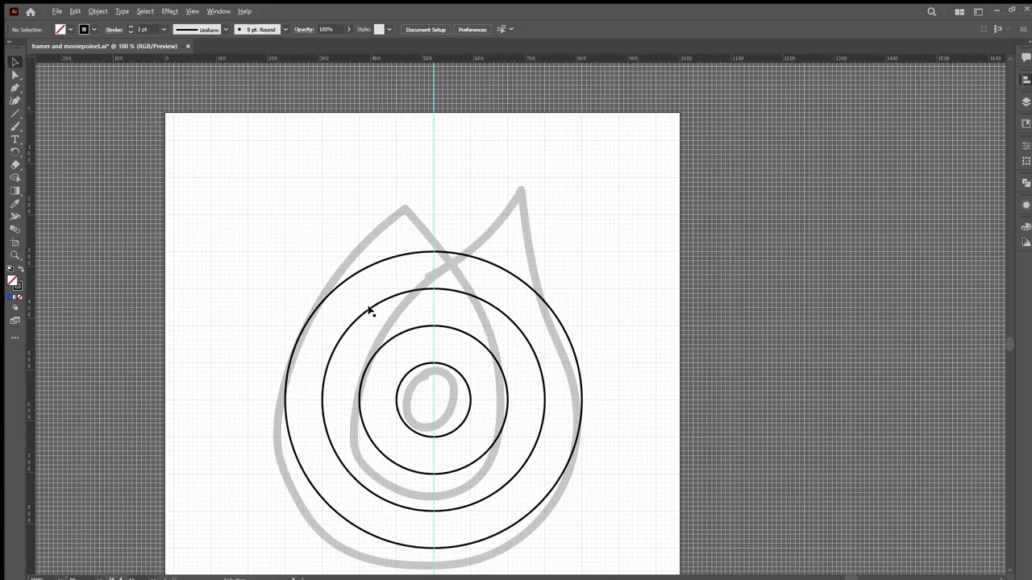
pyautogui.scroll(1, 373, 310)
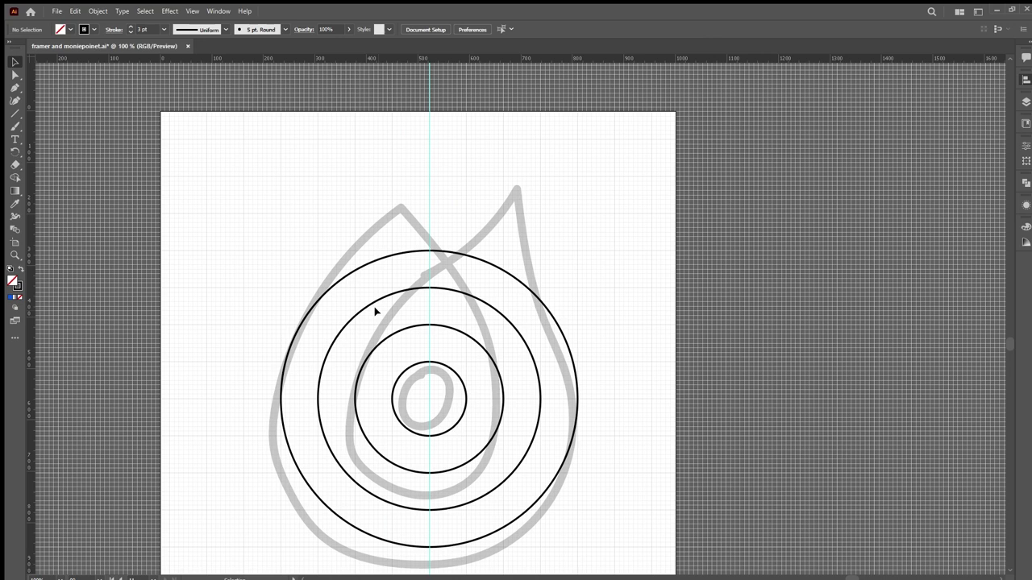
# - Draw a vertical line down the centre and Alt-drag a copy to its right
pyautogui.press('\\')
pyautogui.moveTo(541, 138); pyautogui.dragTo(550, 475)
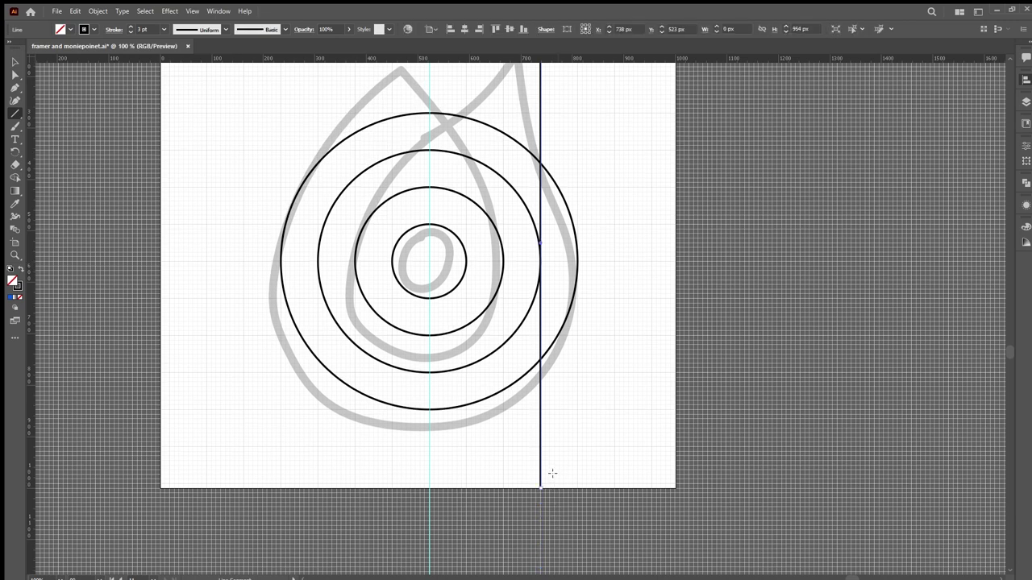
pyautogui.press('v')
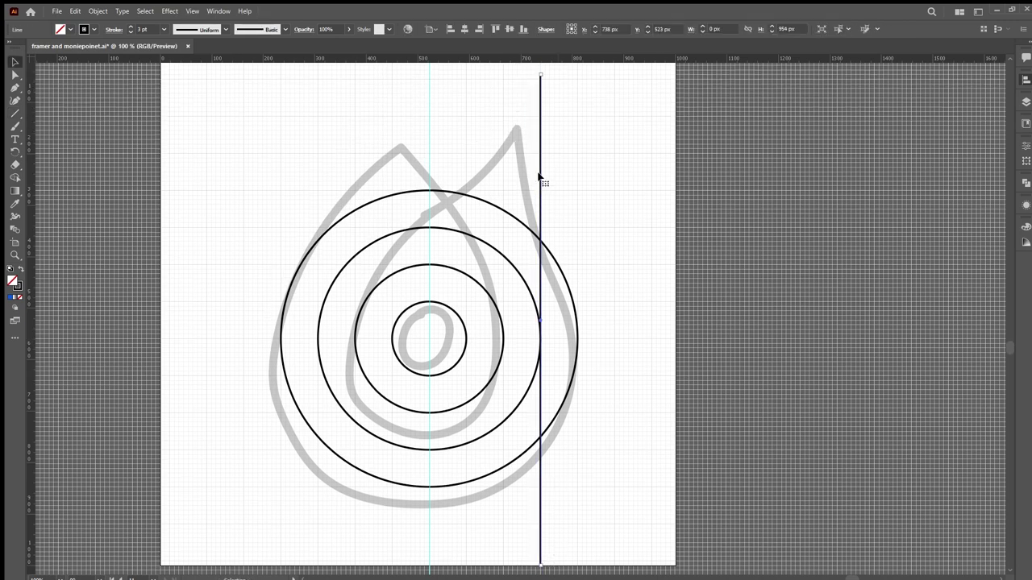
pyautogui.click(567, 172)
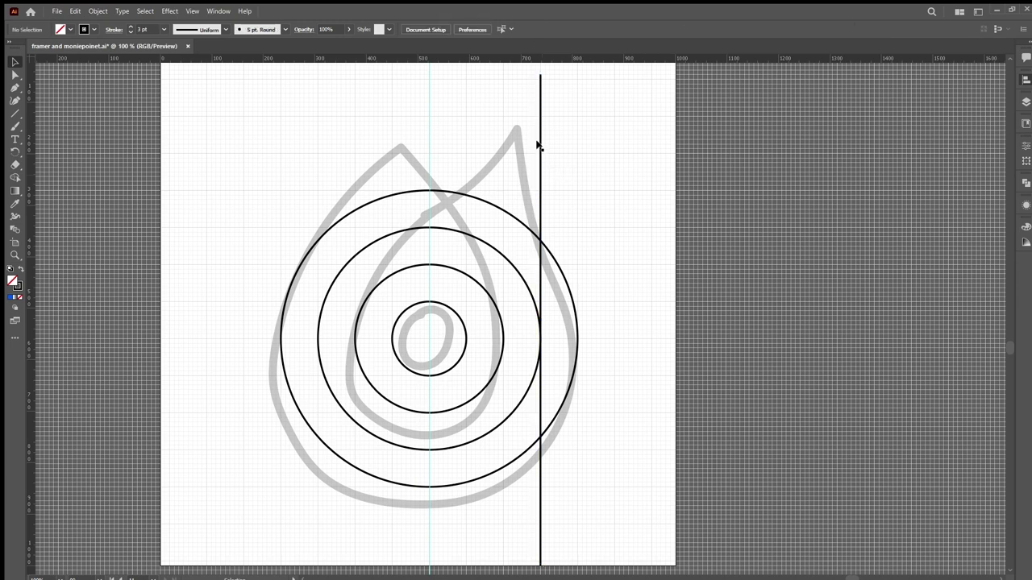
pyautogui.click(538, 144)
pyautogui.moveTo(537, 143); pyautogui.dragTo(577, 144)
pyautogui.click(611, 155)
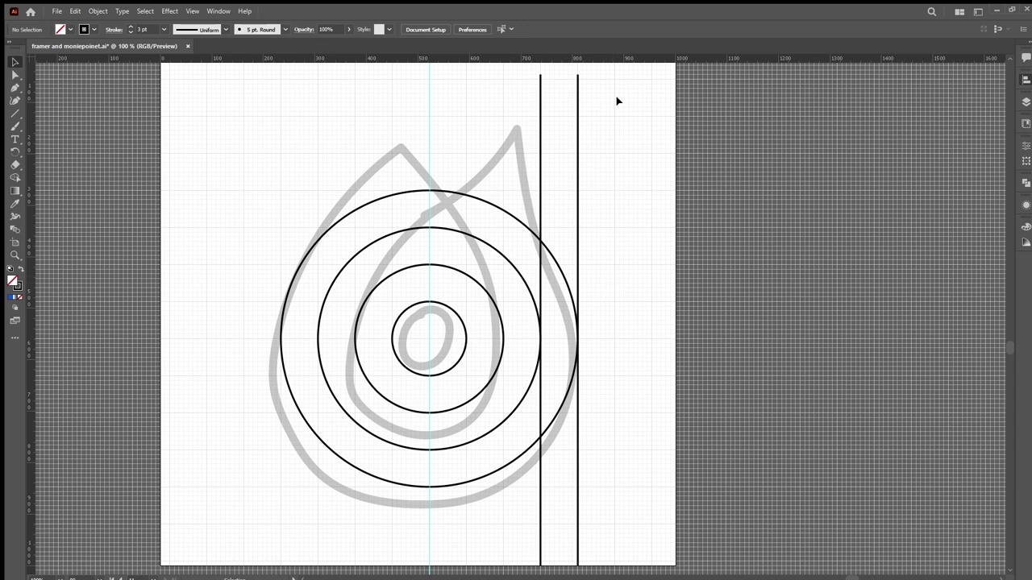
# - Marquee-select both vertical lines and group them with Ctrl+G
pyautogui.moveTo(617, 100); pyautogui.dragTo(510, 92)
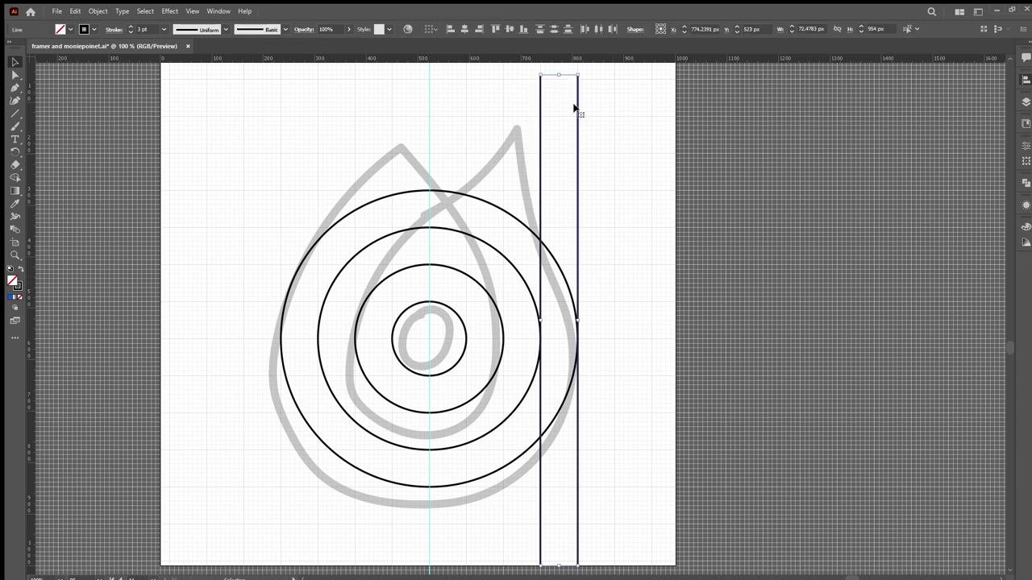
pyautogui.click(502, 104)
pyautogui.moveTo(608, 83); pyautogui.dragTo(416, 88)
pyautogui.press('a')
pyautogui.hotkey('ctrl', 'g')
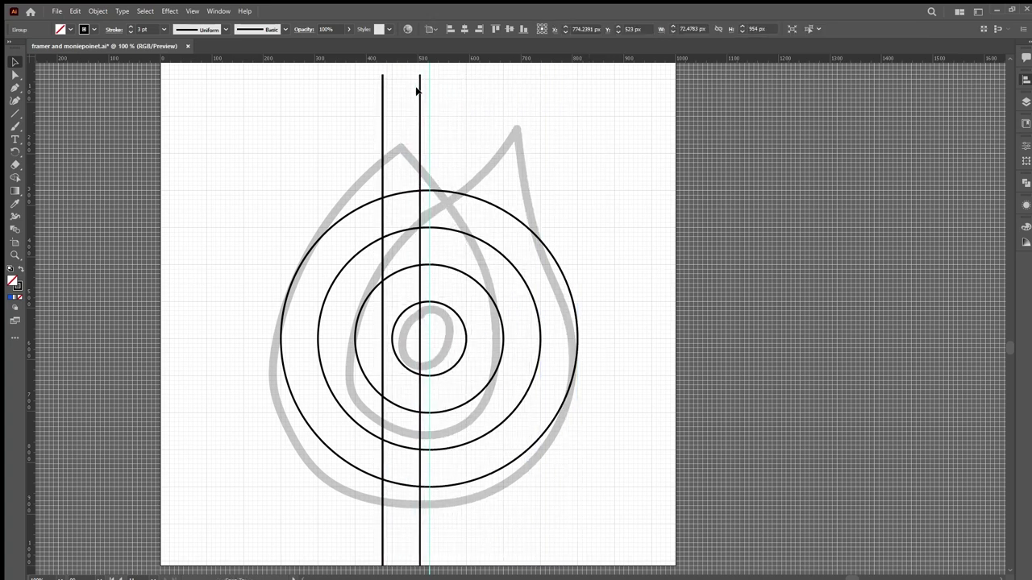
pyautogui.scroll(1, 419, 242)
pyautogui.scroll(3, 419, 242)
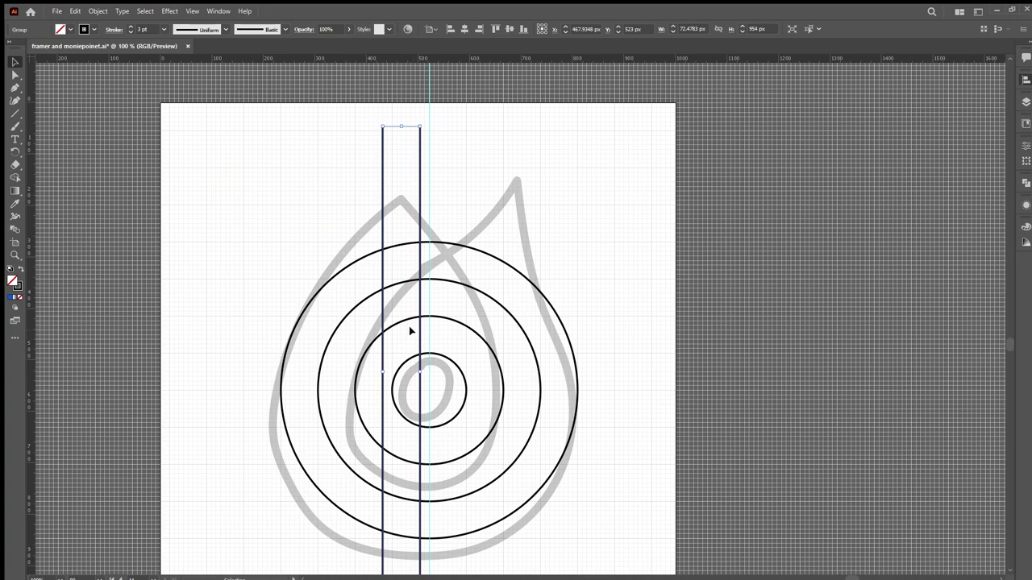
pyautogui.scroll(1, 409, 330)
pyautogui.scroll(-1, 408, 325)
# - Rotate the line pair about 40°, shift it up-left, and stretch it to the artboard top
pyautogui.moveTo(420, 123); pyautogui.dragTo(543, 240)
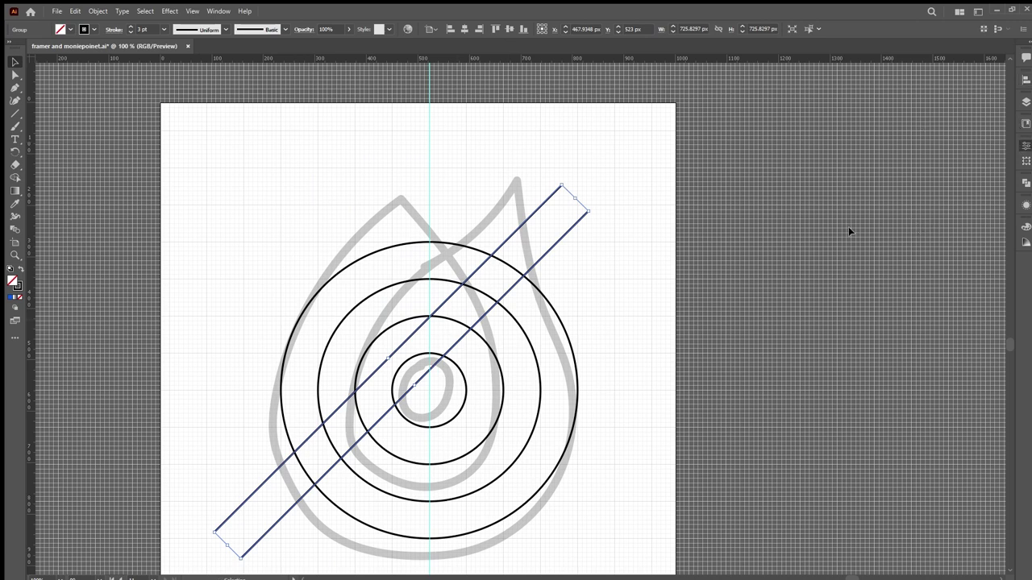
pyautogui.moveTo(442, 355); pyautogui.dragTo(449, 320)
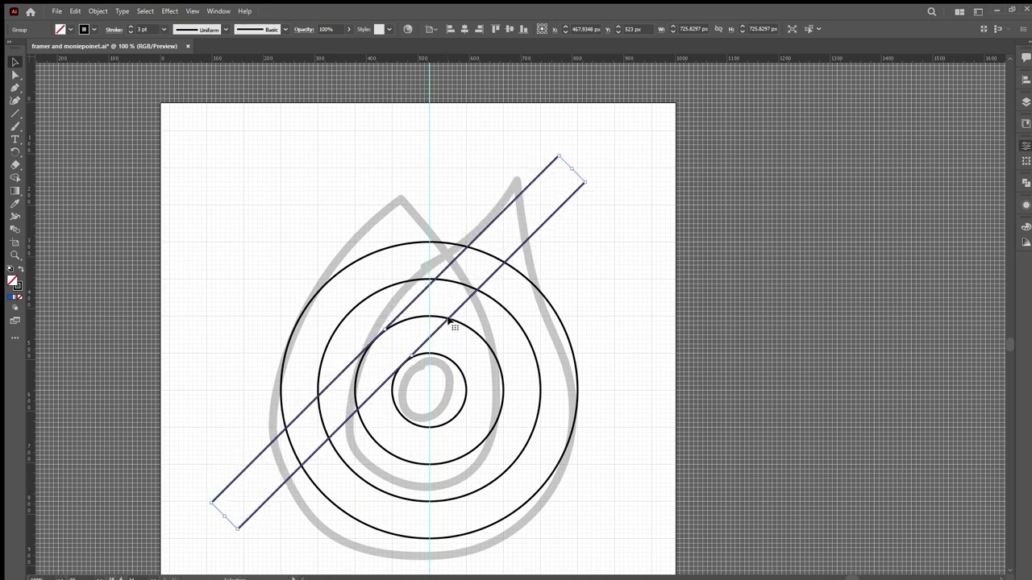
pyautogui.scroll(4, 382, 341)
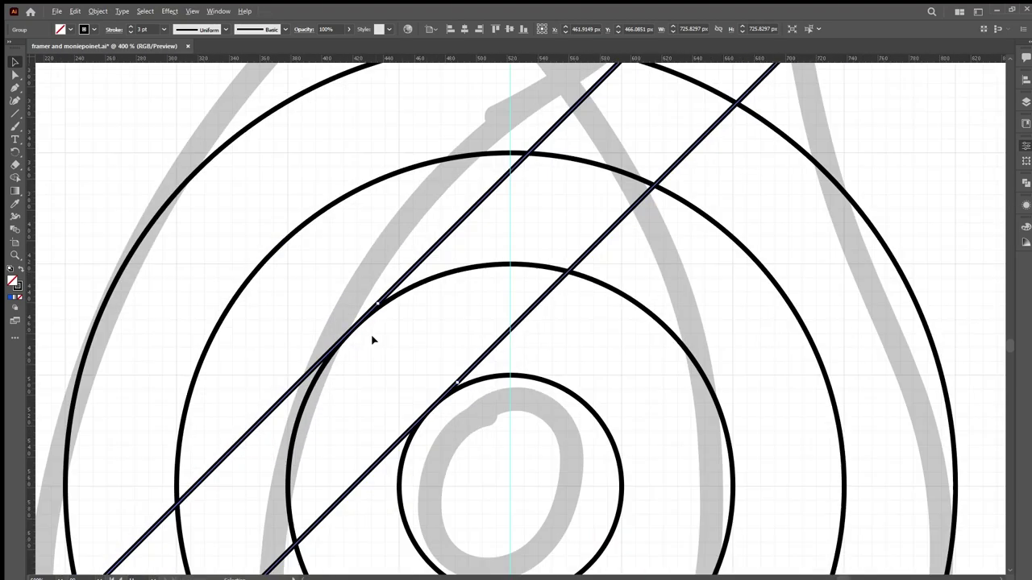
pyautogui.scroll(-4, 373, 340)
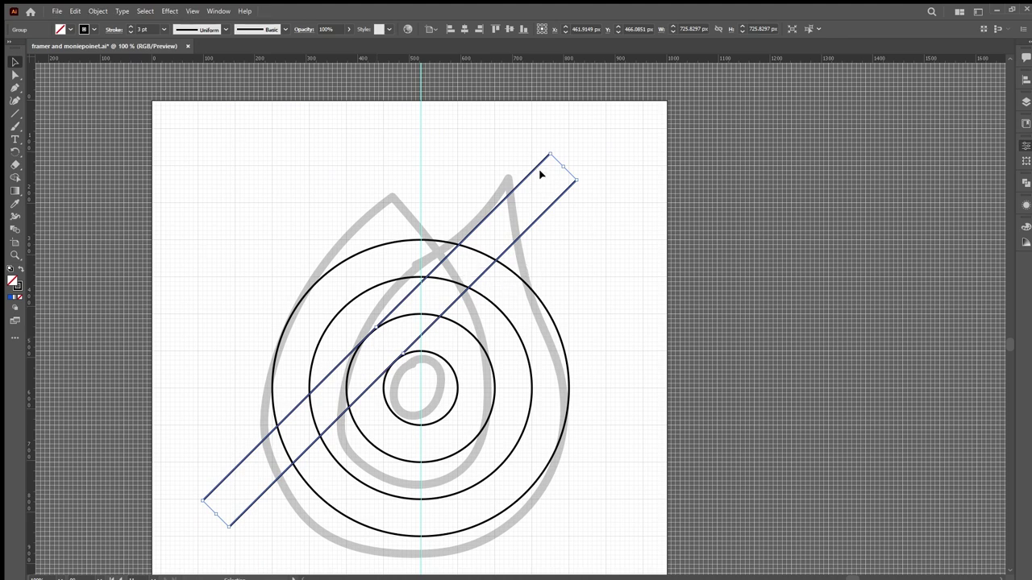
pyautogui.moveTo(563, 166); pyautogui.dragTo(677, 75)
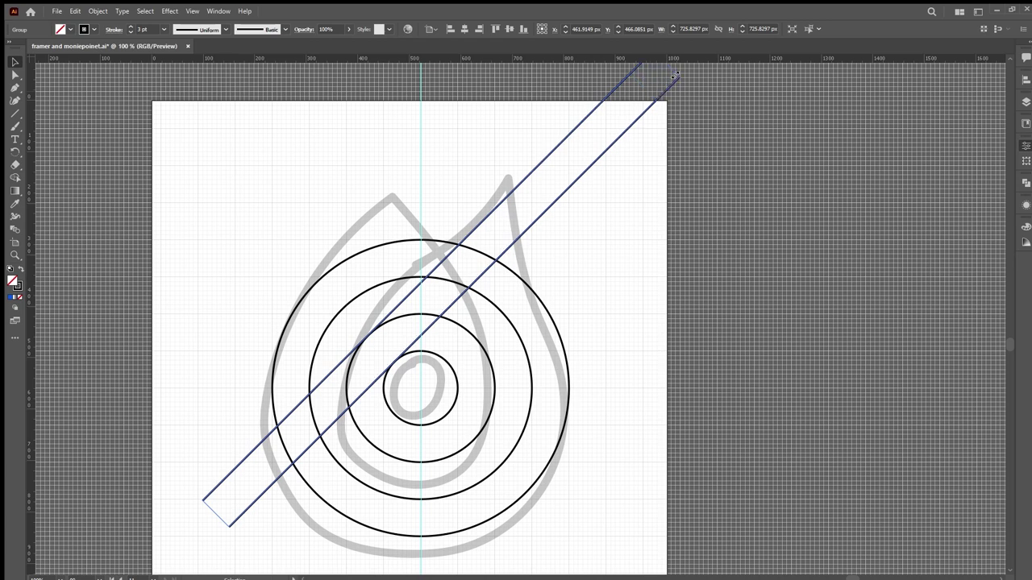
pyautogui.click(600, 270)
# - Alt-drag a duplicate of the diagonal pair up-left along the diagonal
pyautogui.click(558, 199)
pyautogui.scroll(-1, 448, 330)
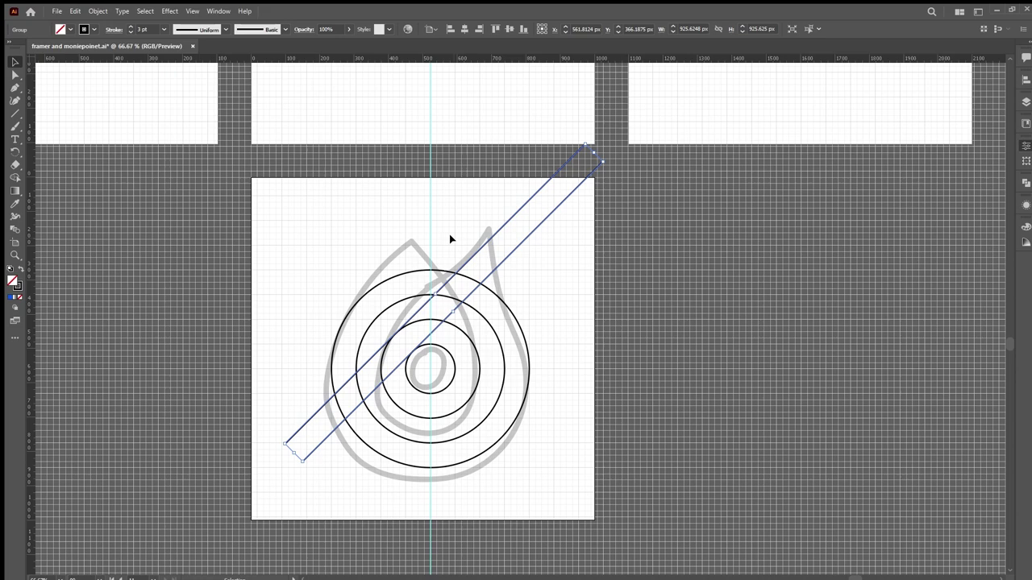
pyautogui.scroll(1, 443, 275)
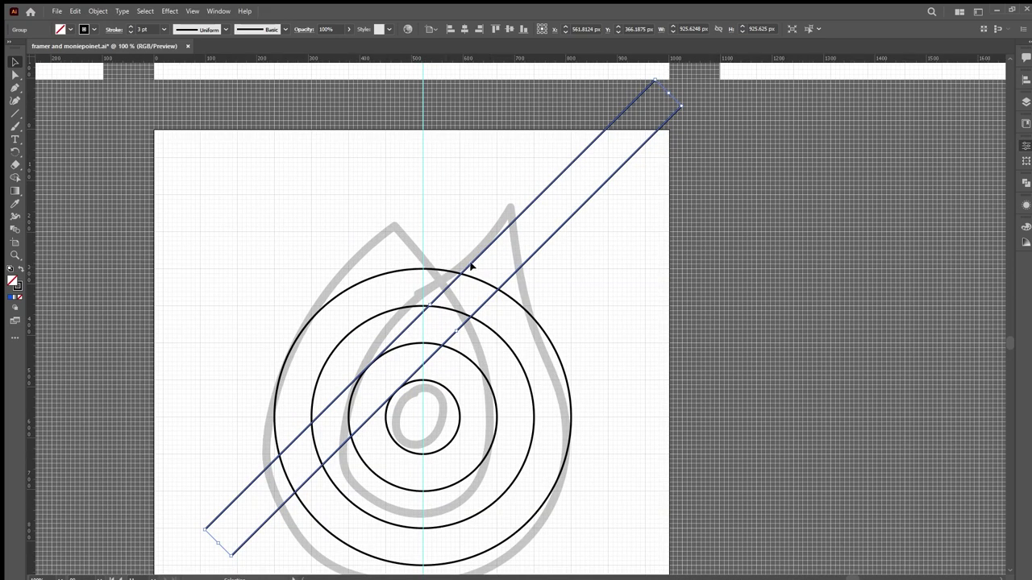
pyautogui.moveTo(474, 260); pyautogui.dragTo(394, 234)
pyautogui.scroll(5, 330, 333)
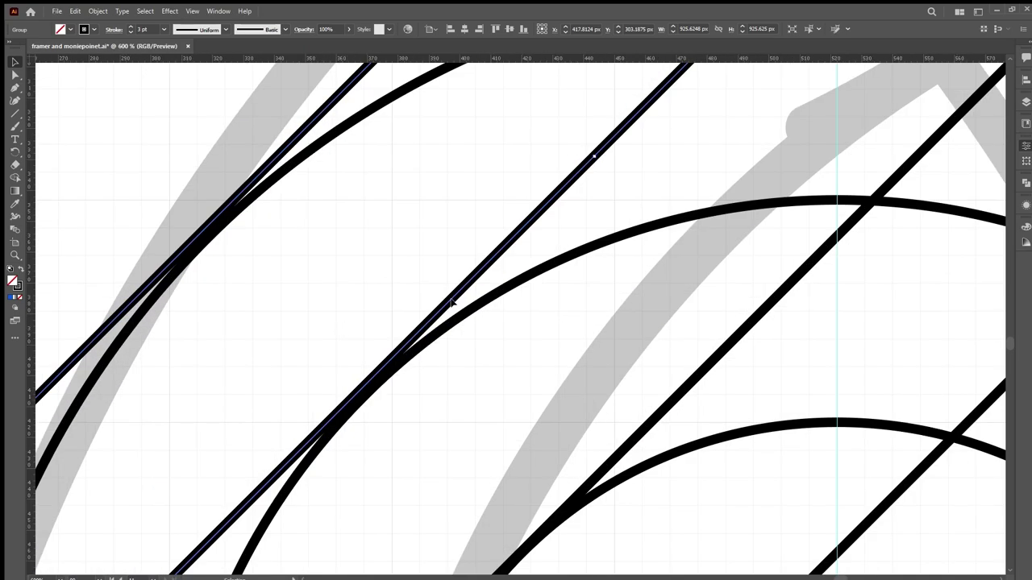
pyautogui.click(592, 184)
# - Check the right-hand diagonal pair and review the four parallel lines
pyautogui.scroll(-5, 359, 281)
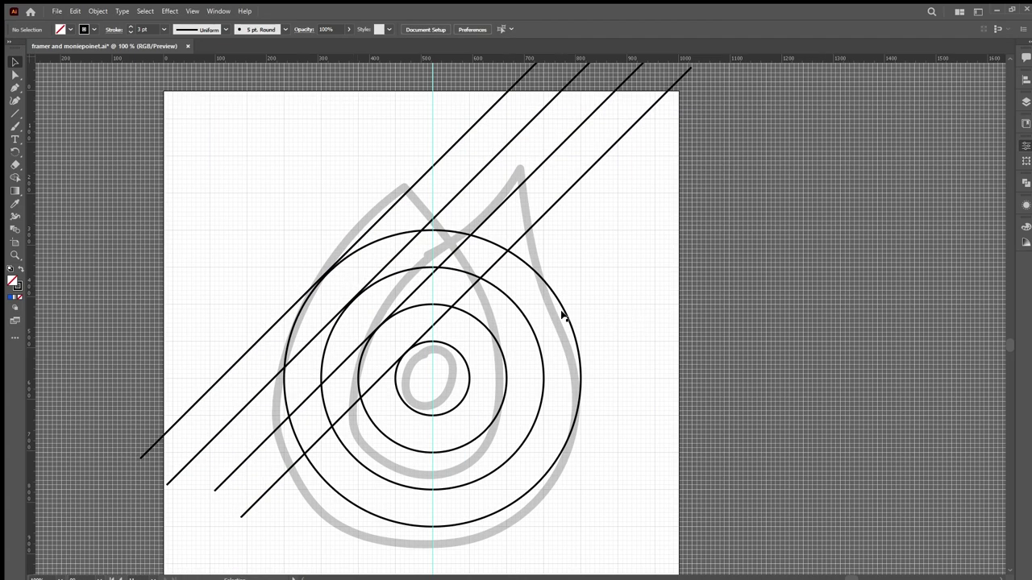
pyautogui.hscroll(2, 528, 320)
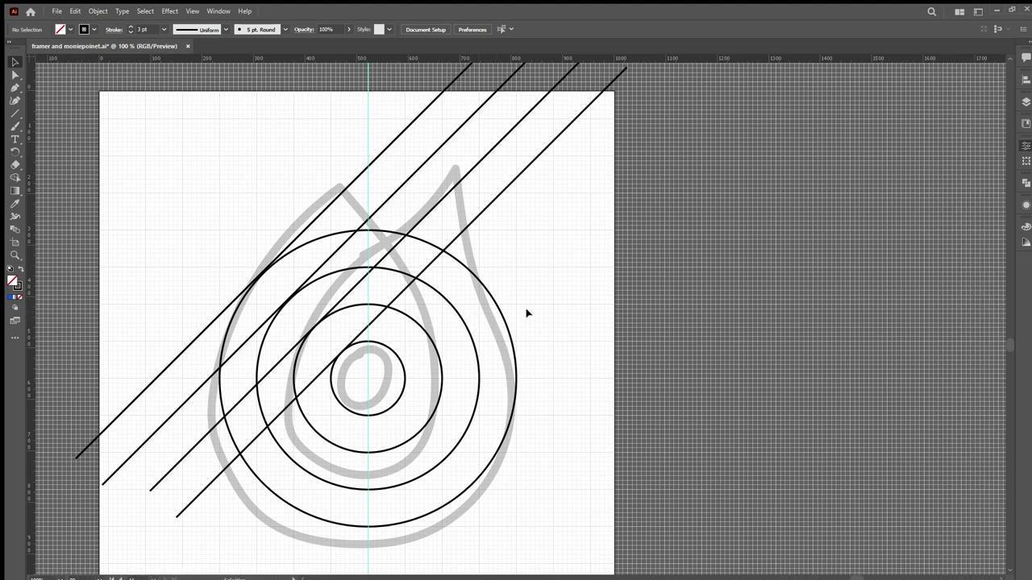
pyautogui.click(471, 169)
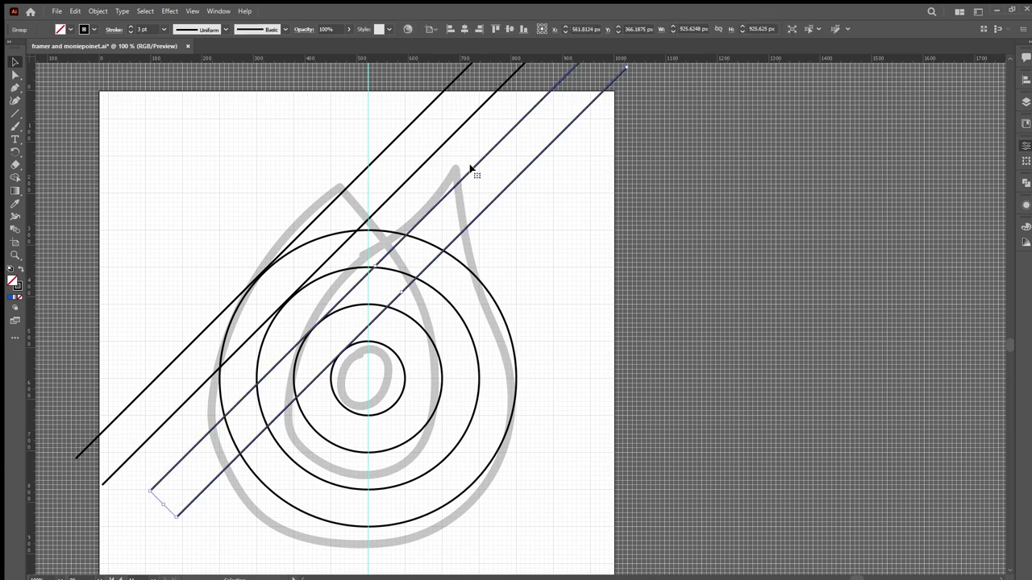
pyautogui.click(524, 250)
pyautogui.scroll(2, 369, 253)
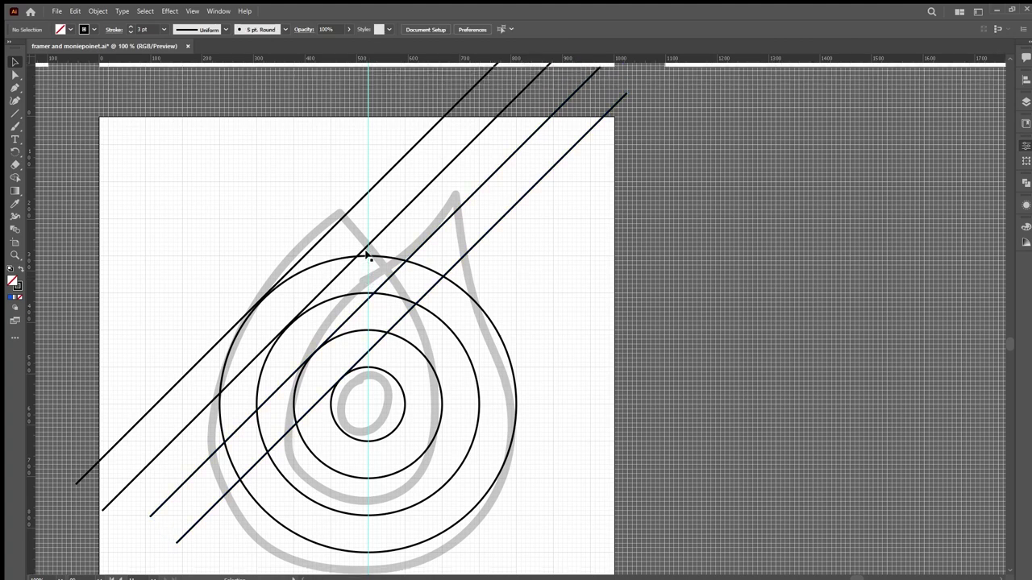
pyautogui.scroll(1, 367, 255)
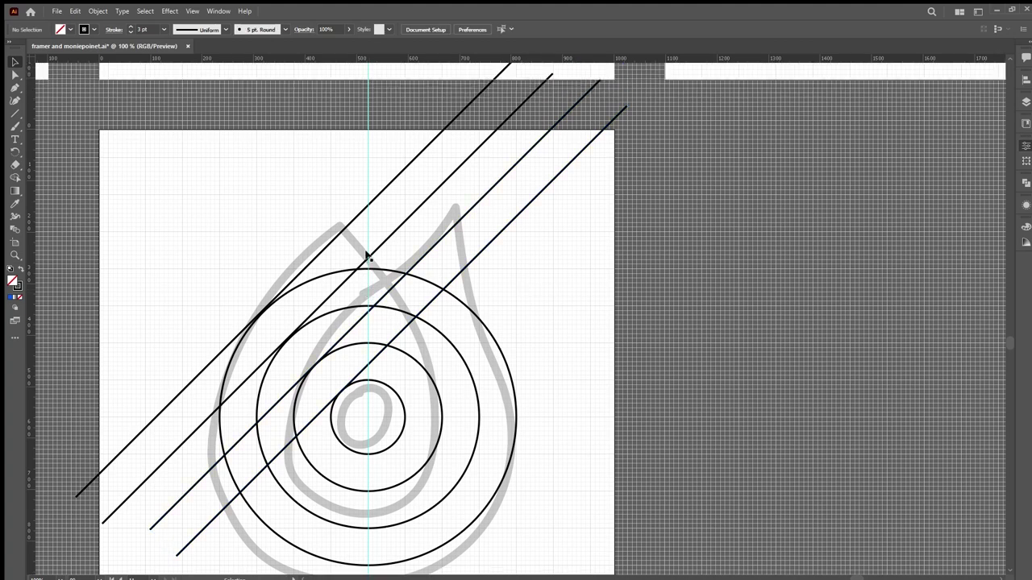
pyautogui.scroll(-4, 368, 255)
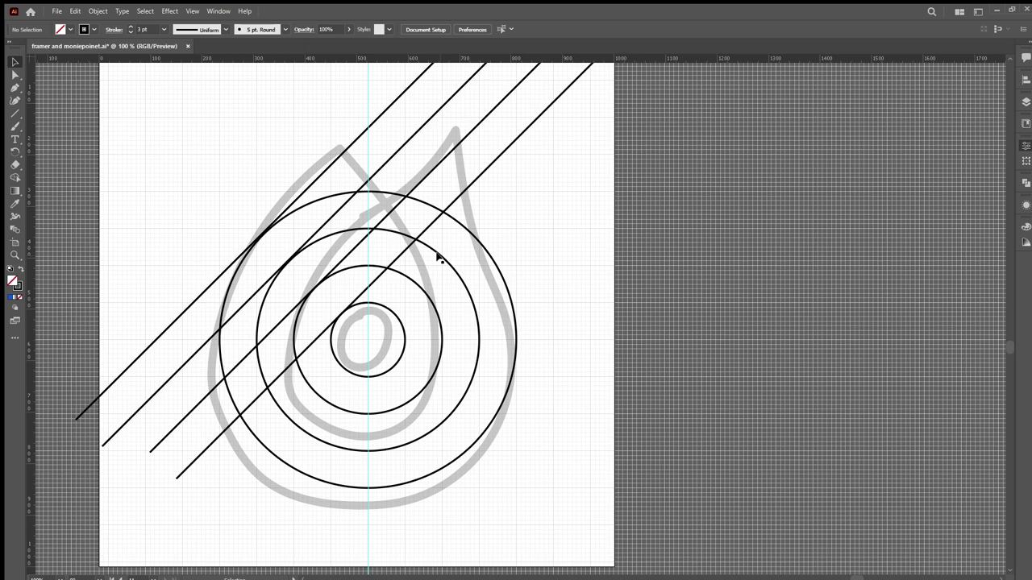
pyautogui.scroll(5, 438, 256)
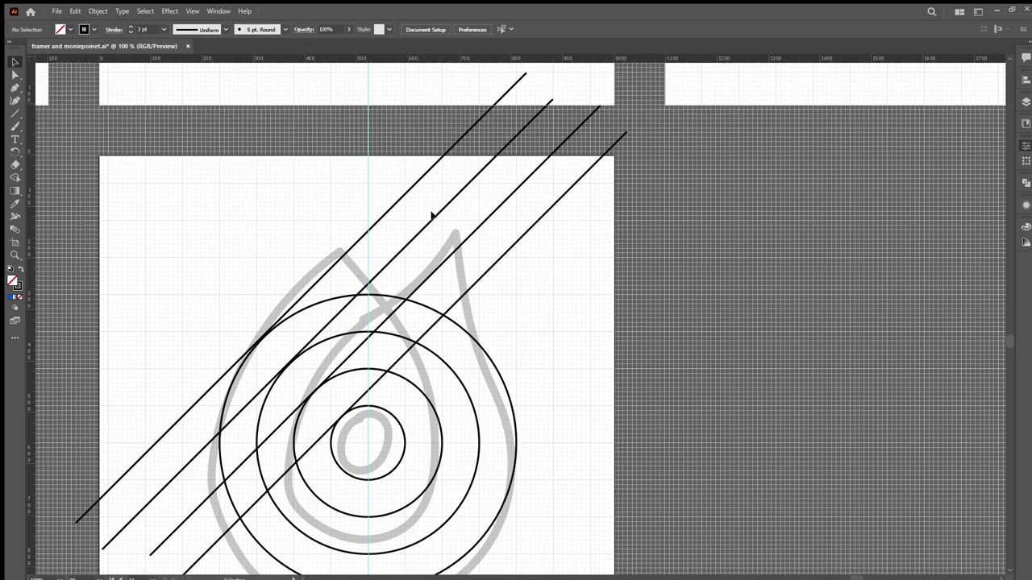
# - Tilt the top diagonal pair about 30° clockwise to a steeper angle and shift it slightly left
pyautogui.click(435, 217)
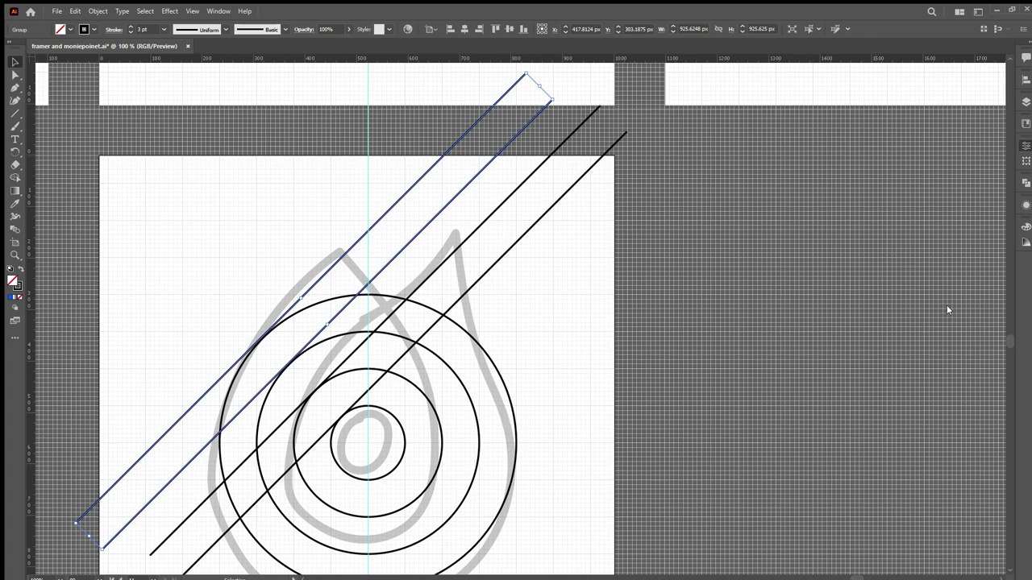
pyautogui.hotkey('ctrl', 'd')
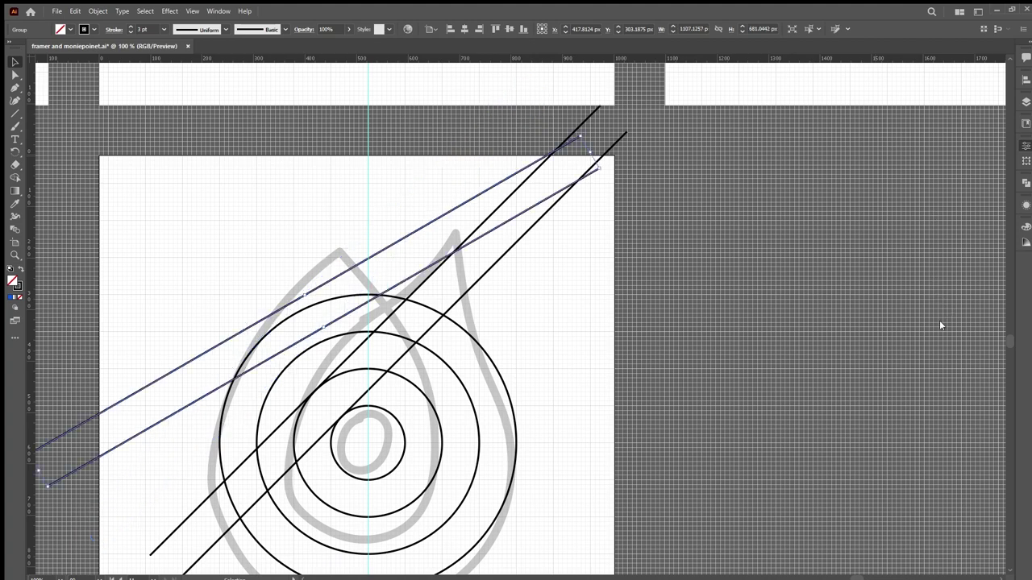
pyautogui.hotkey('ctrl', 'd')
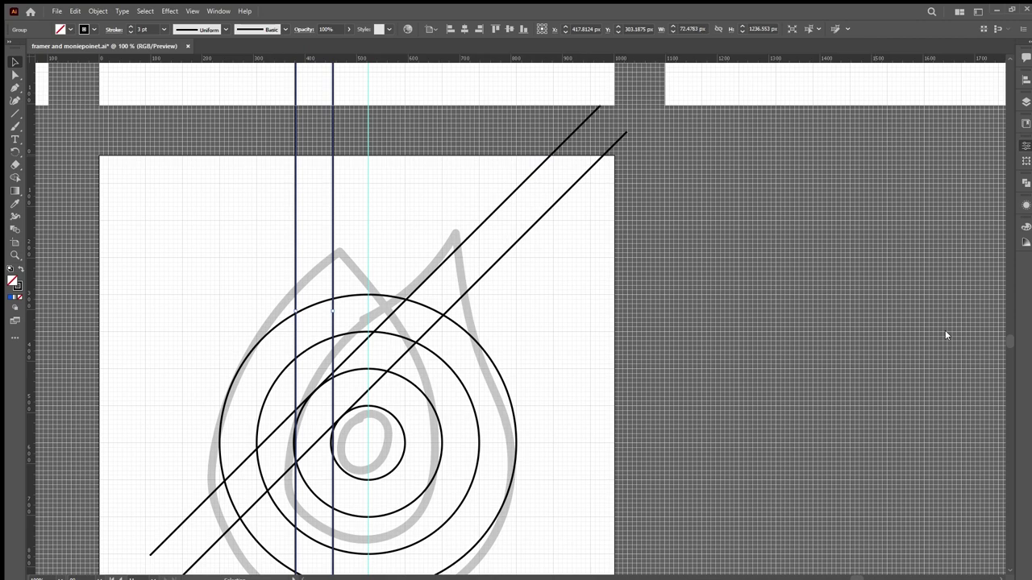
pyautogui.scroll(-1, 318, 172)
pyautogui.scroll(2, 323, 166)
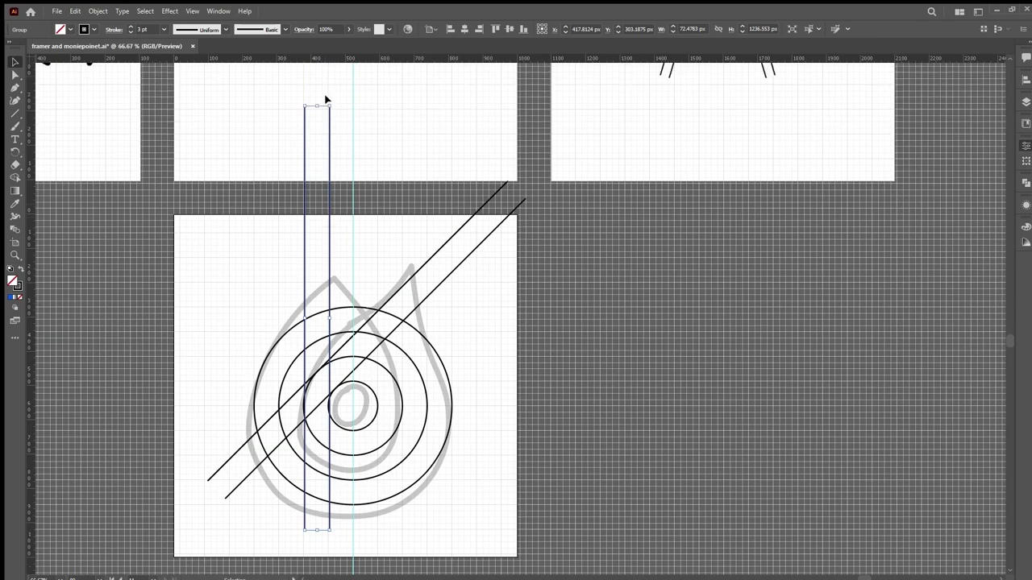
pyautogui.moveTo(331, 103); pyautogui.dragTo(386, 171)
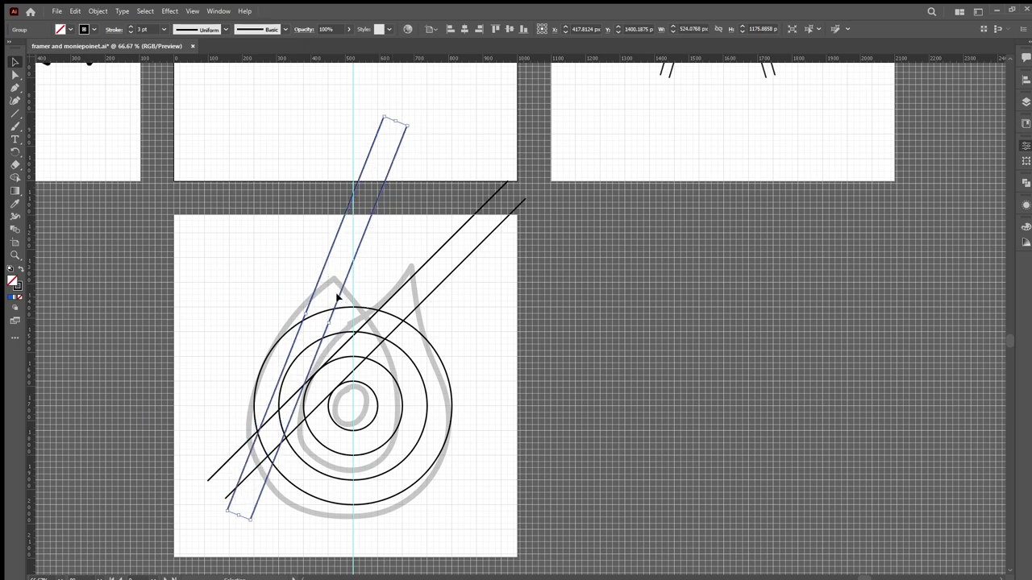
pyautogui.moveTo(338, 298); pyautogui.dragTo(316, 296)
pyautogui.click(483, 369)
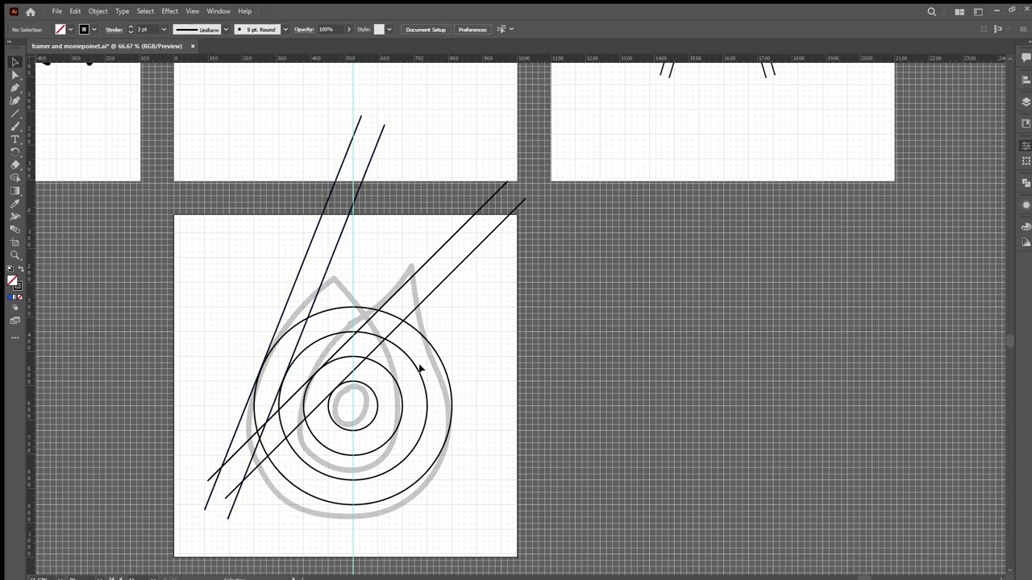
pyautogui.scroll(1, 297, 348)
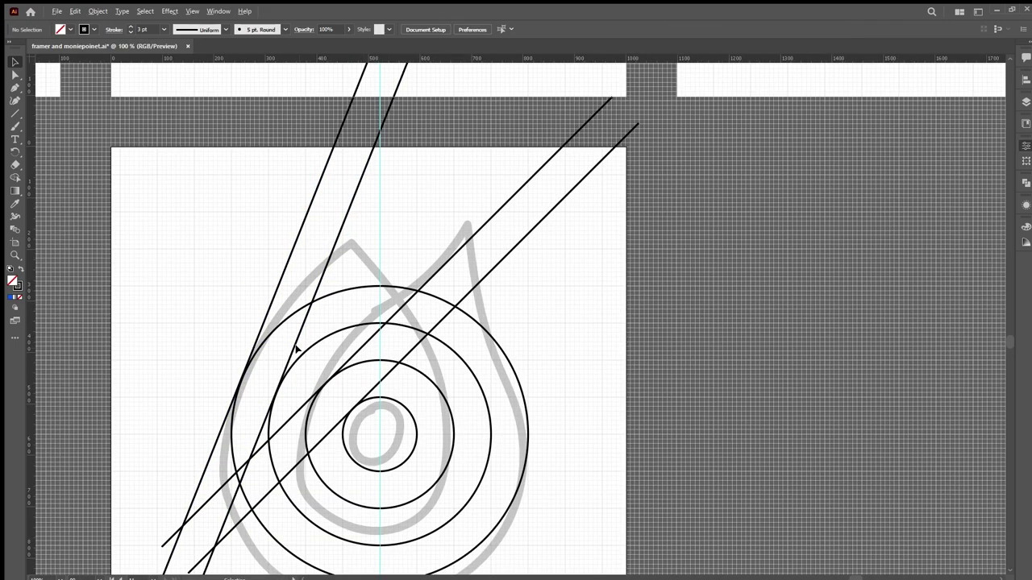
pyautogui.scroll(2, 283, 371)
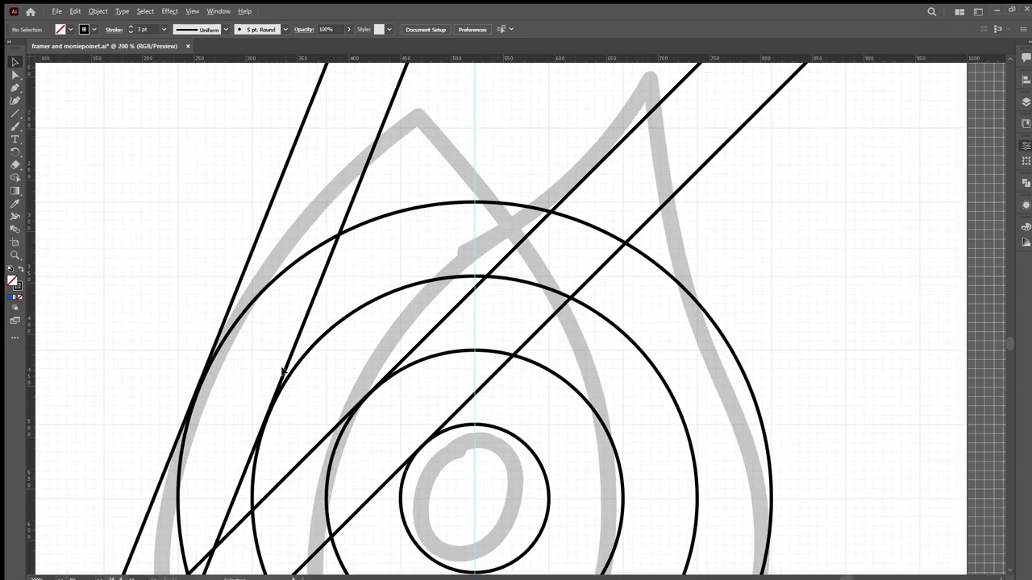
pyautogui.scroll(-3, 282, 370)
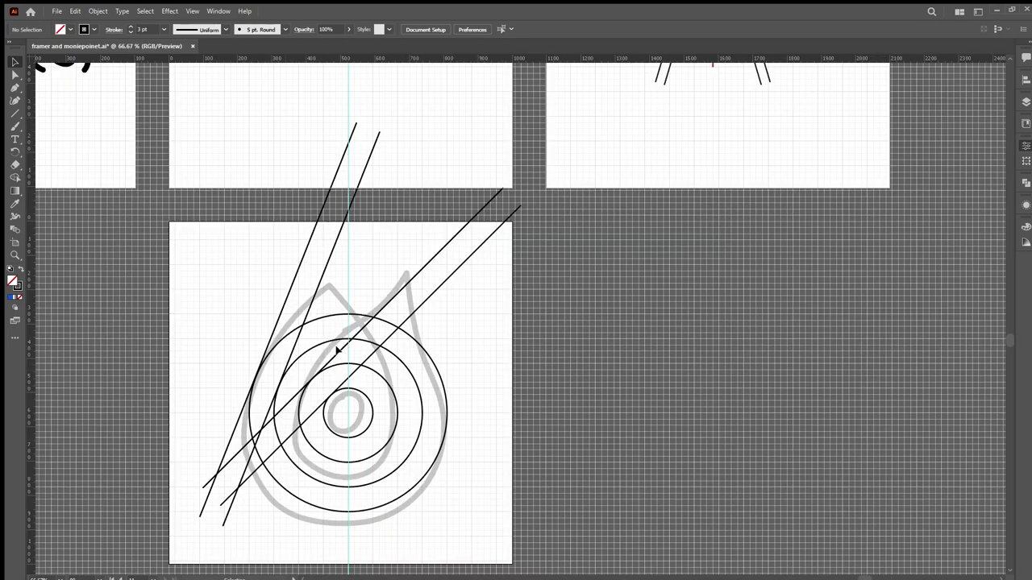
# - Move the shallow line pair off the artboard onto the pasteboard at right
pyautogui.click(408, 279)
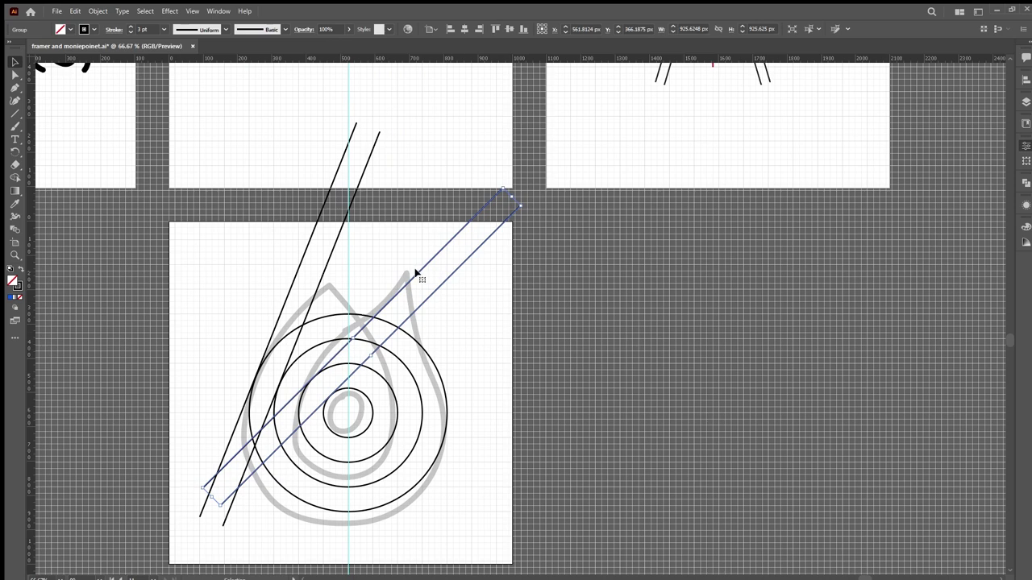
pyautogui.moveTo(416, 274); pyautogui.dragTo(809, 325)
pyautogui.click(473, 325)
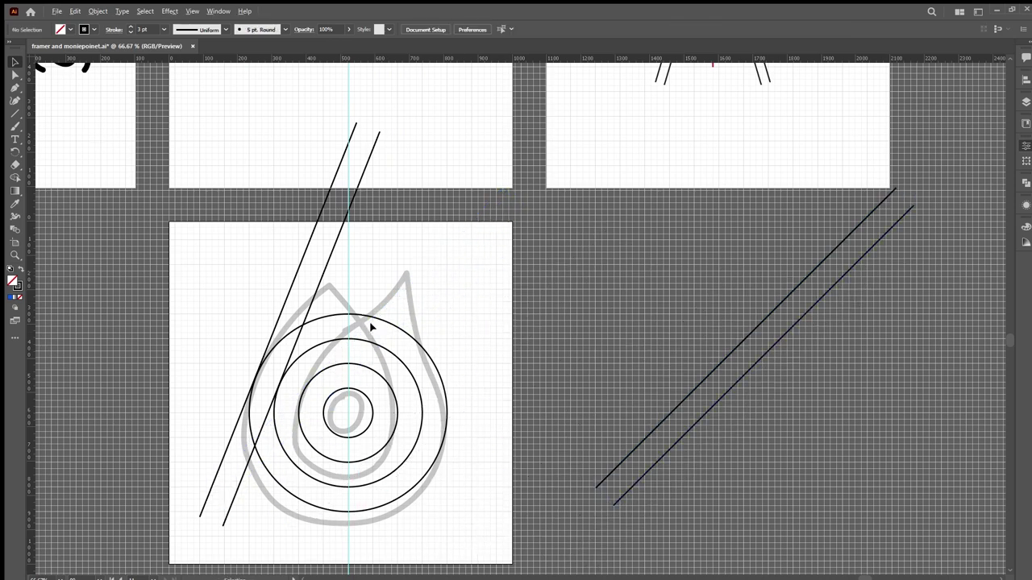
pyautogui.scroll(1, 371, 326)
# - Alt-drag a copy of the steep line pair to the right
pyautogui.click(291, 249)
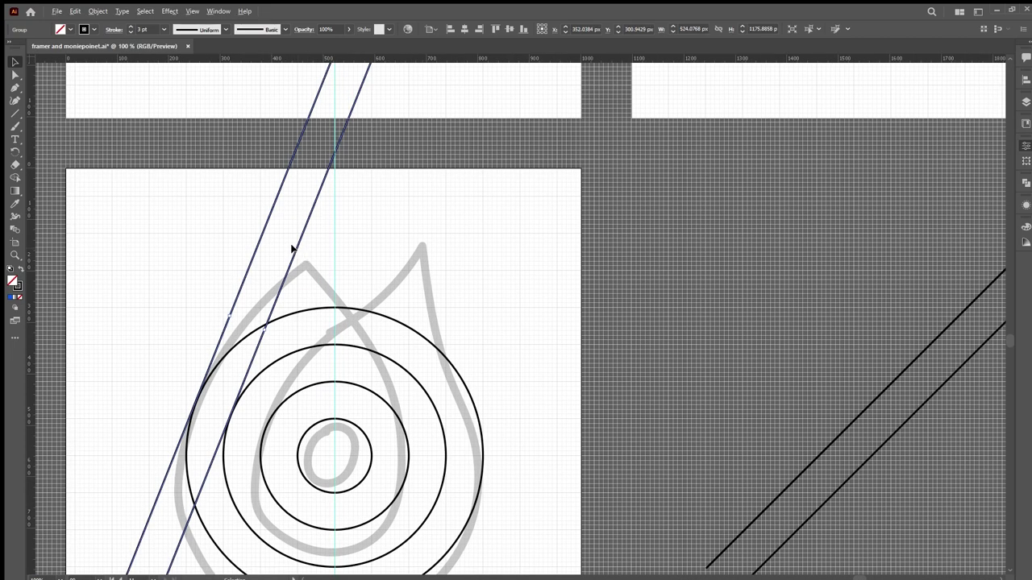
pyautogui.moveTo(291, 249); pyautogui.dragTo(375, 269)
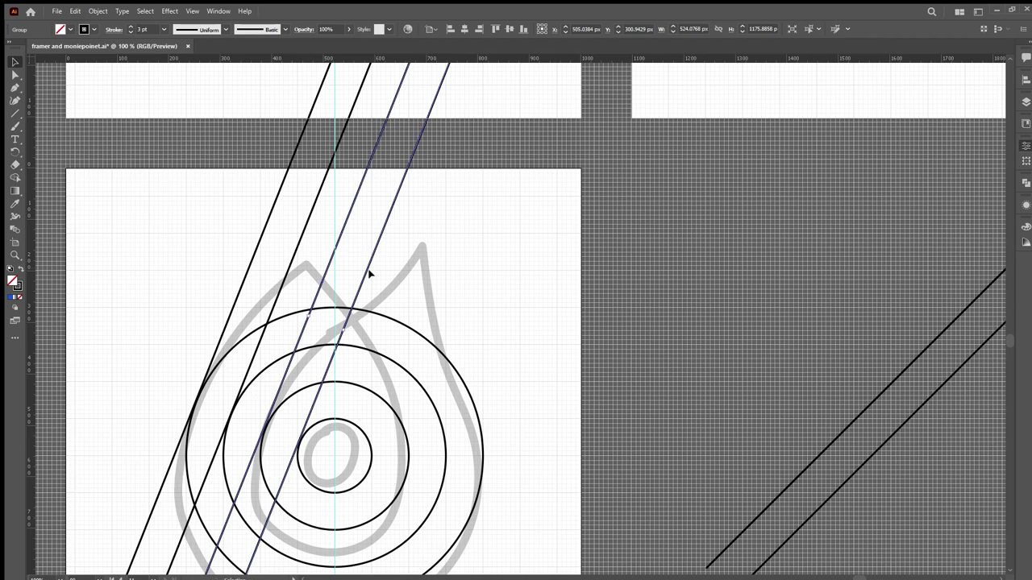
pyautogui.click(479, 280)
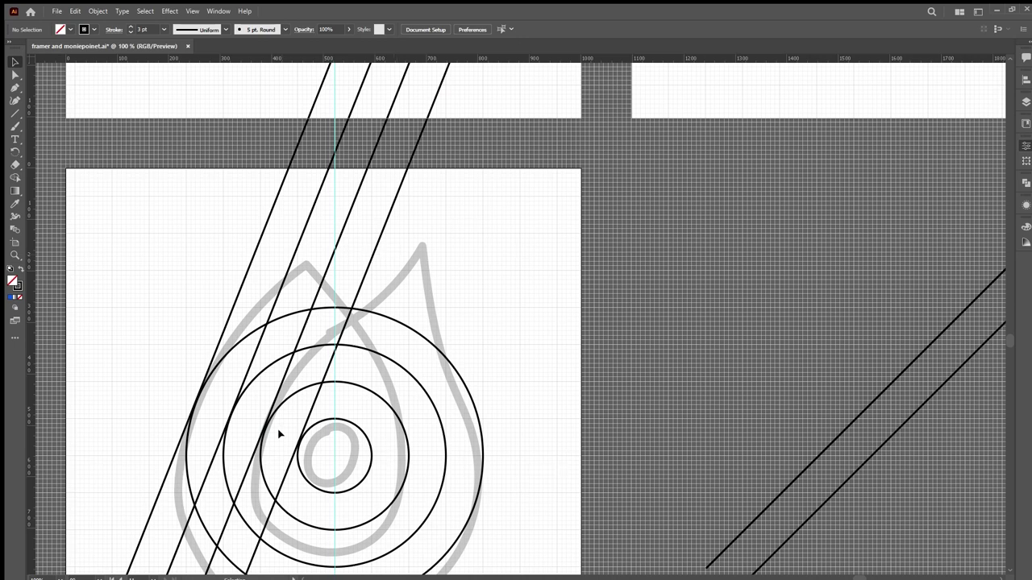
pyautogui.scroll(-3, 268, 439)
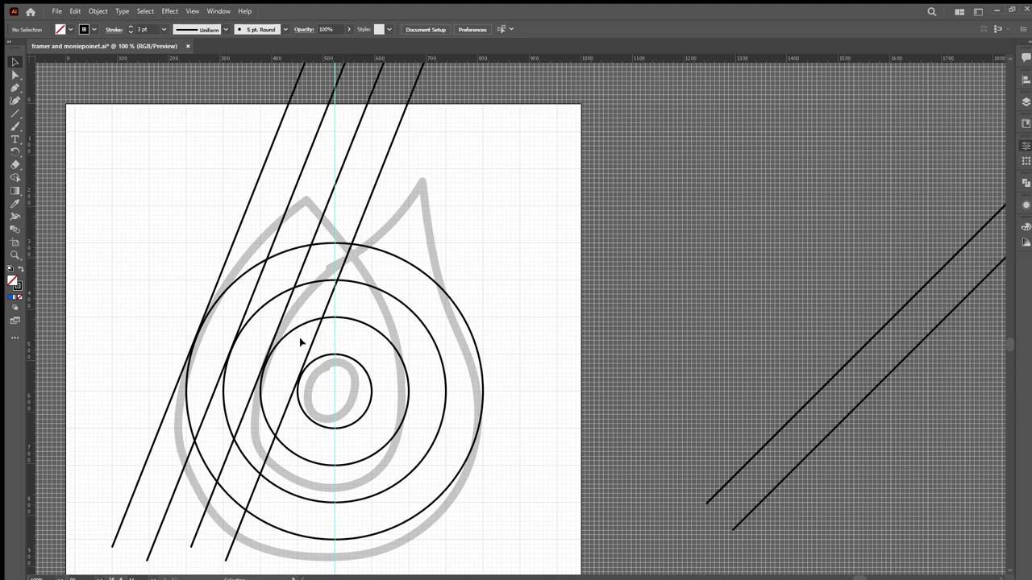
# - Position the copied steep line pair at X 508 px
pyautogui.scroll(6, 276, 389)
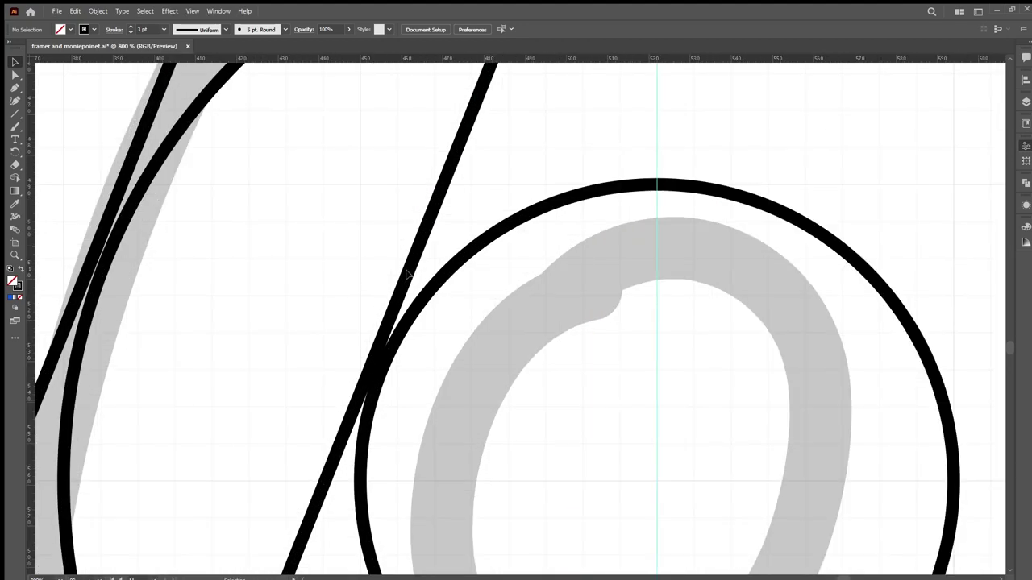
pyautogui.click(407, 274)
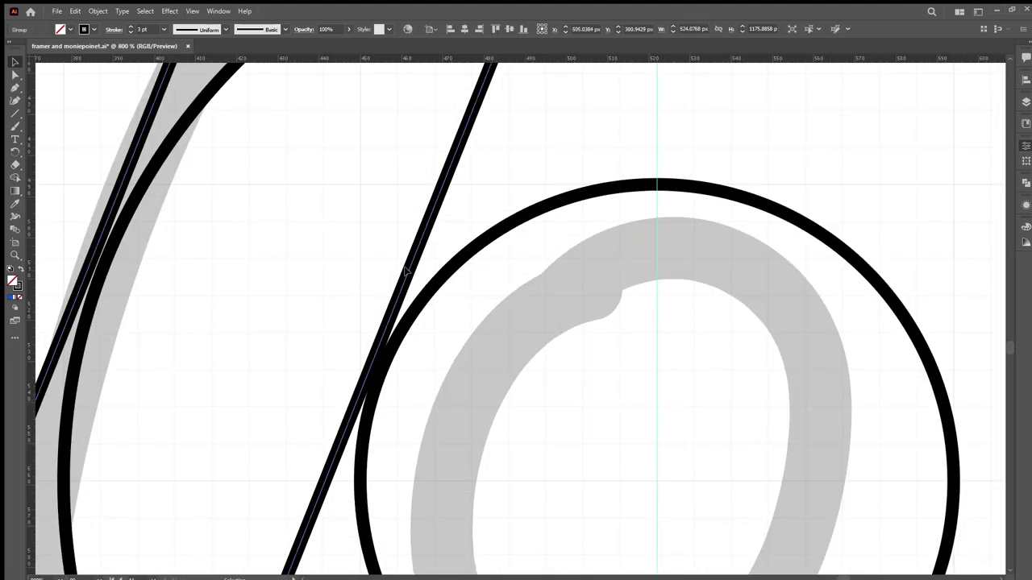
pyautogui.press('Right')
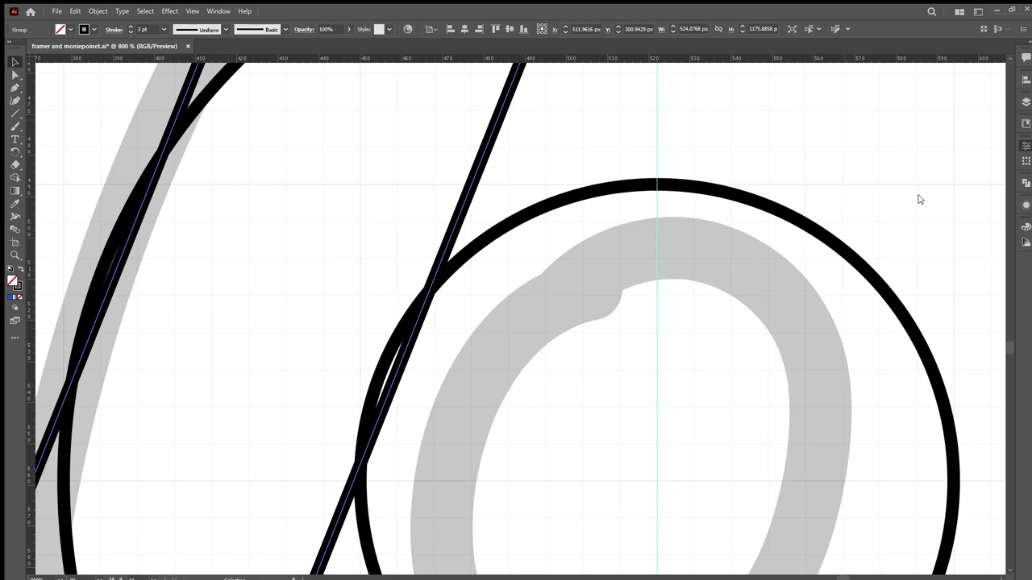
pyautogui.press('Left')
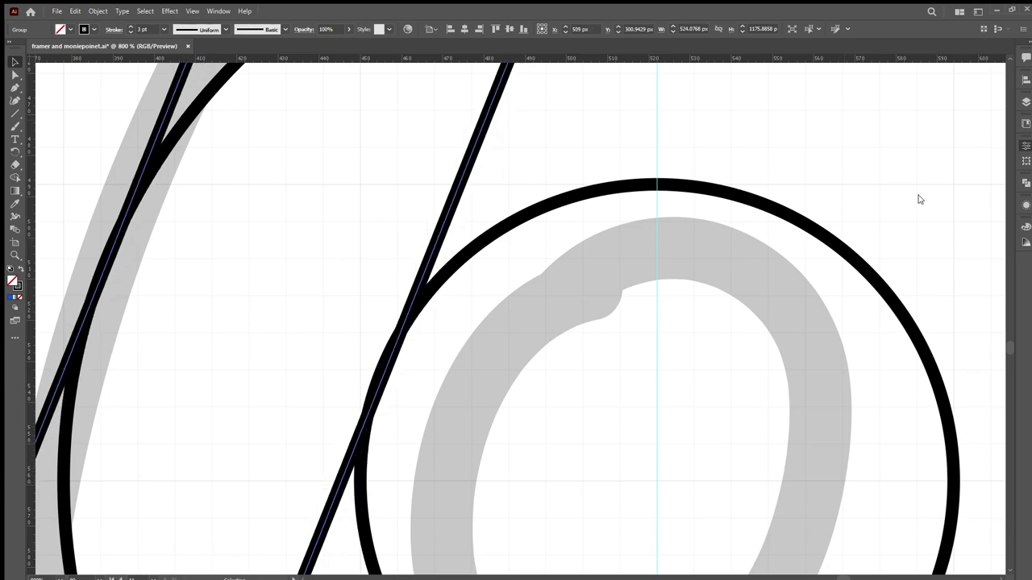
pyautogui.press('Left')
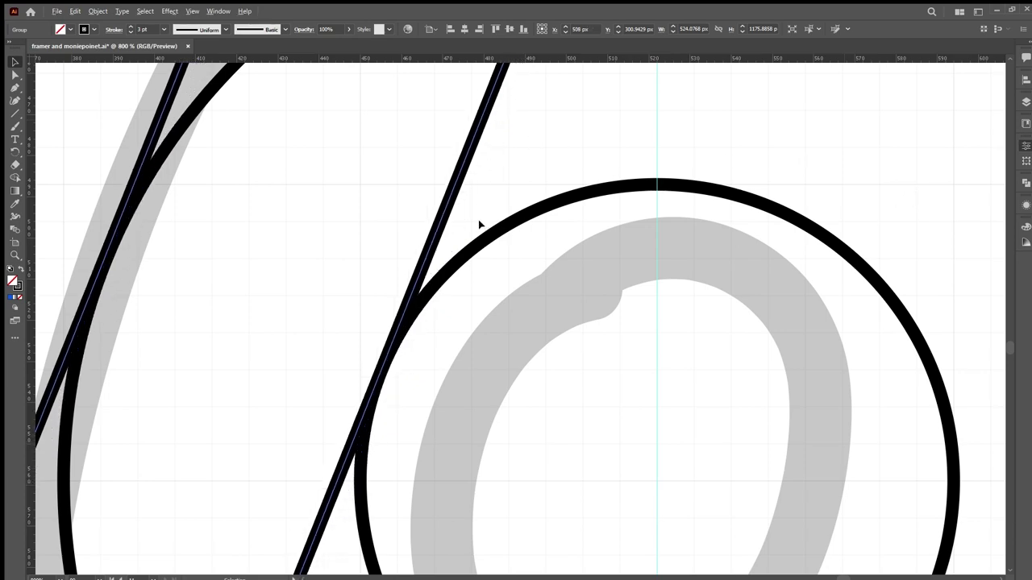
pyautogui.scroll(-4, 481, 256)
pyautogui.scroll(2, 329, 247)
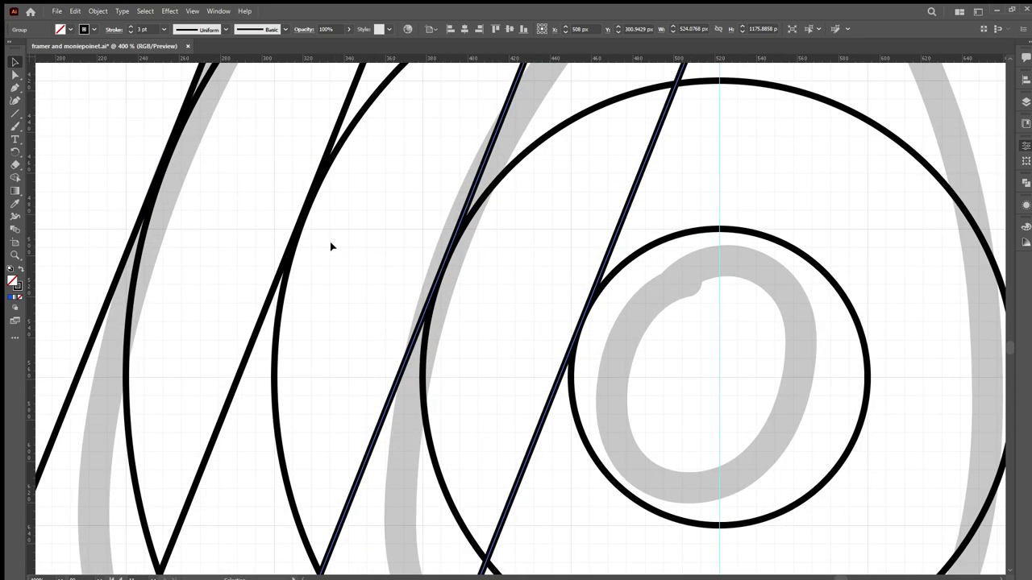
# - Shift the original left steep pair to X 353 px
pyautogui.click(330, 139)
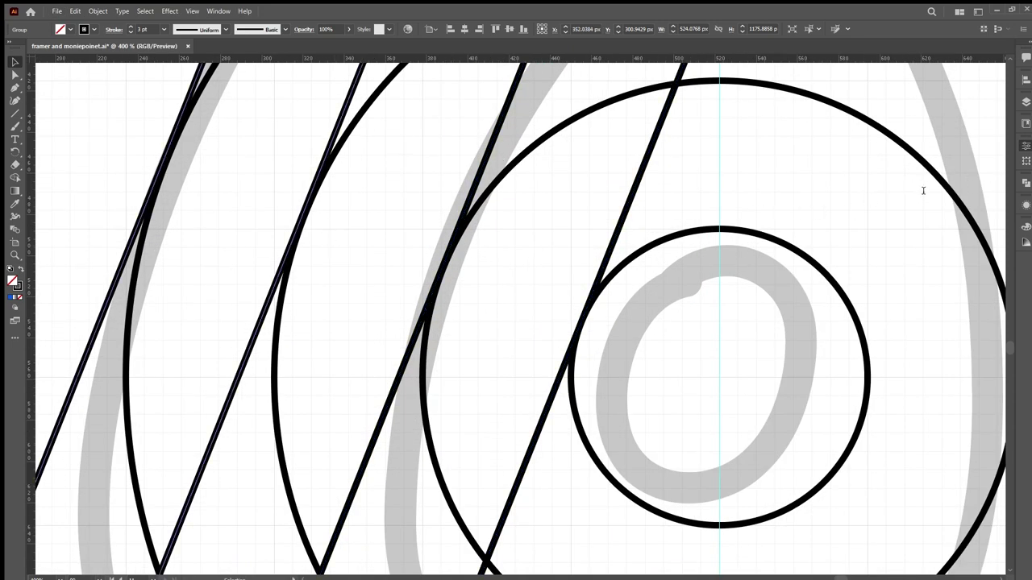
pyautogui.press('Right')
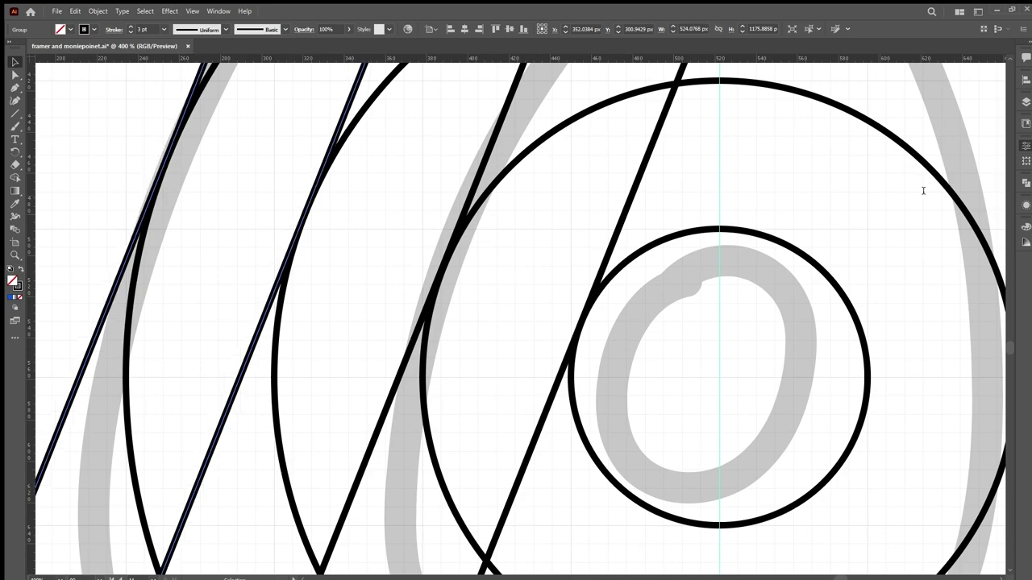
pyautogui.click(370, 235)
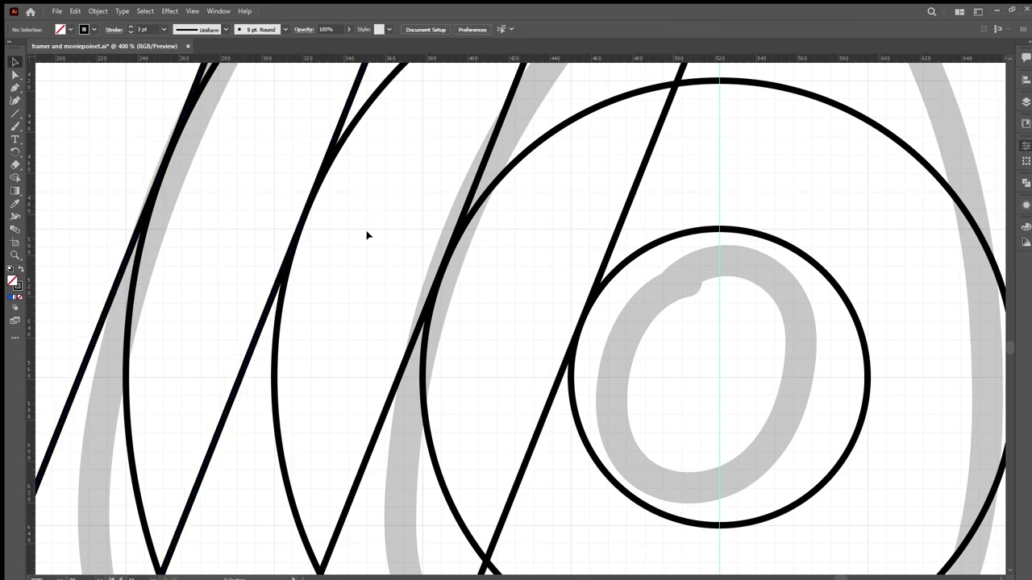
pyautogui.scroll(-3, 367, 283)
pyautogui.scroll(5, 382, 274)
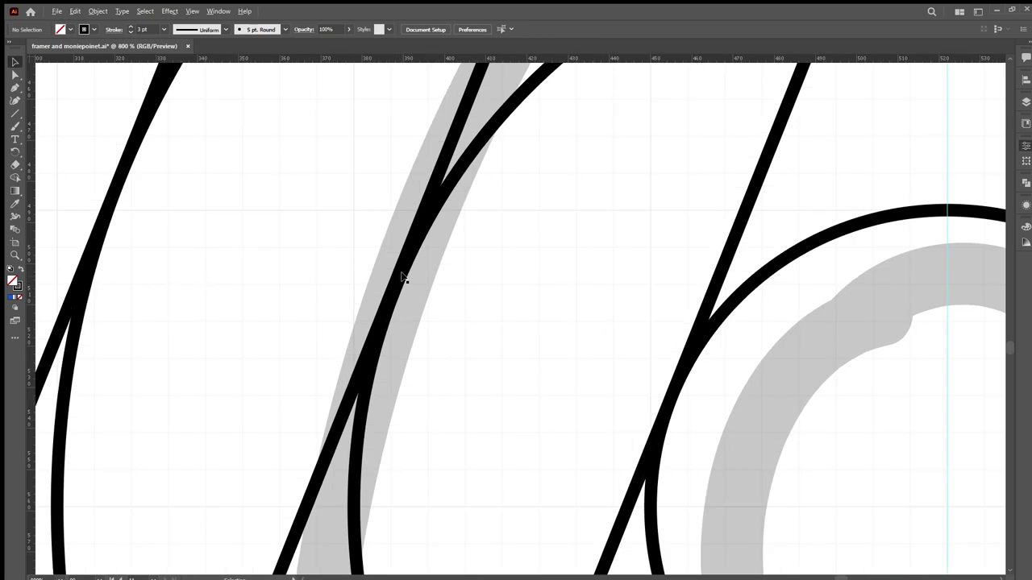
pyautogui.hotkey('ctrl', 'y')
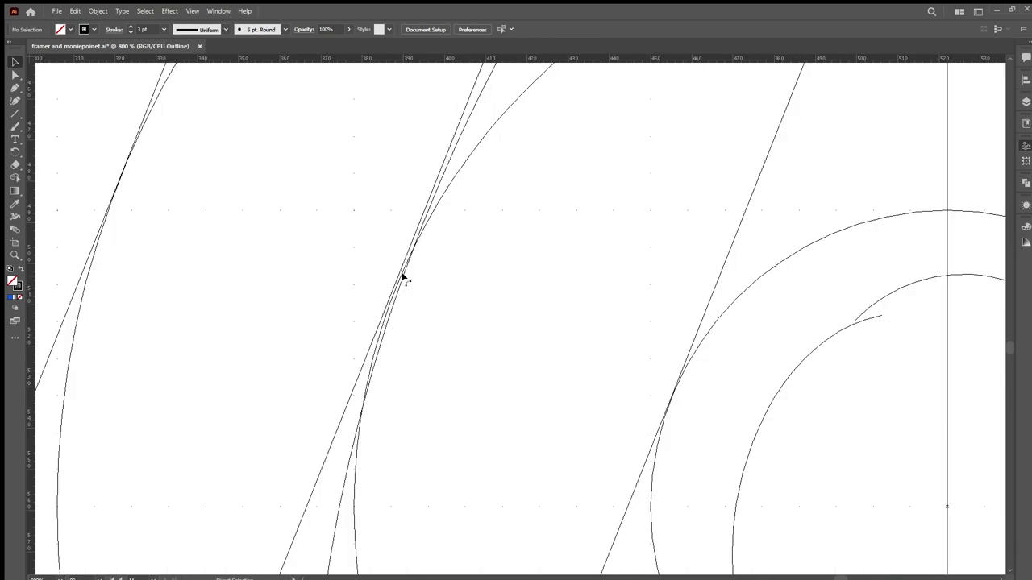
pyautogui.hotkey('ctrl', 'y')
pyautogui.scroll(-5, 395, 295)
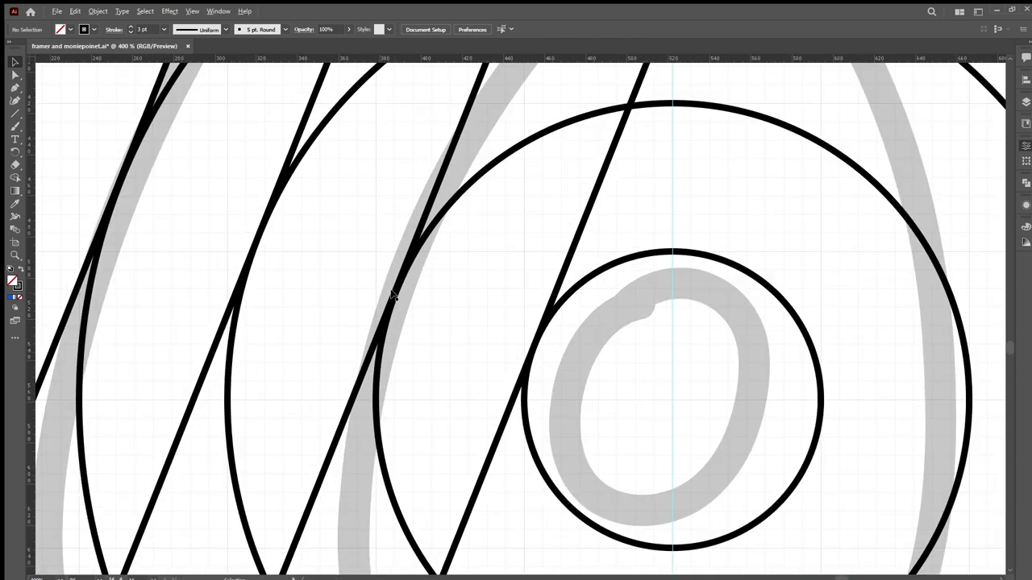
pyautogui.hscroll(-1, 510, 314)
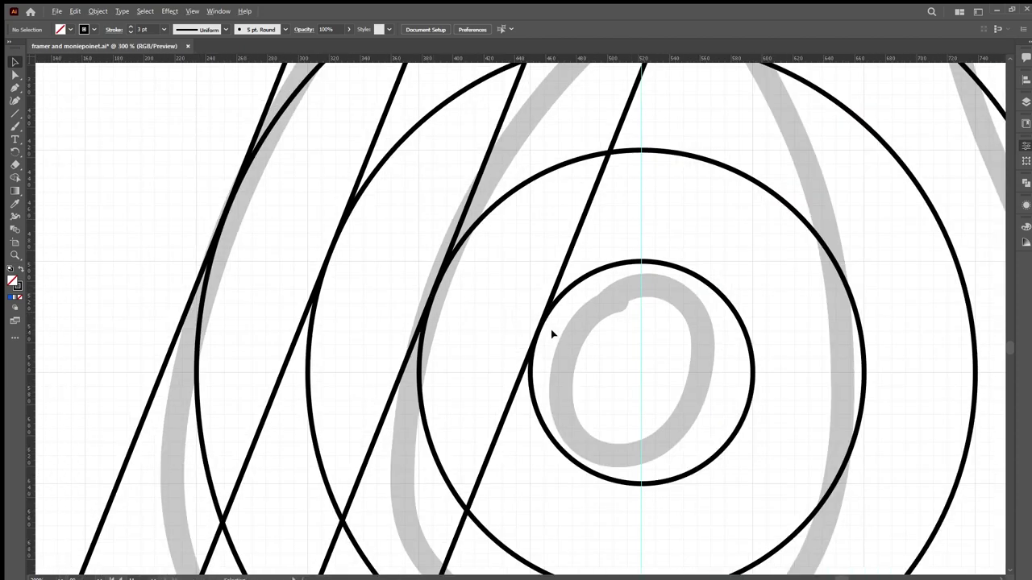
pyautogui.scroll(3, 551, 330)
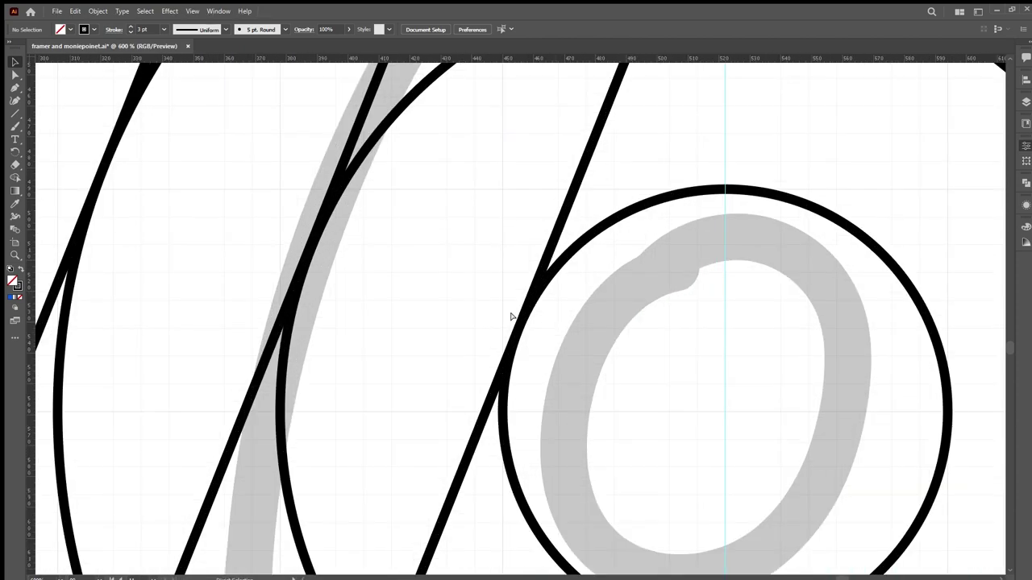
pyautogui.hotkey('ctrl', 'y')
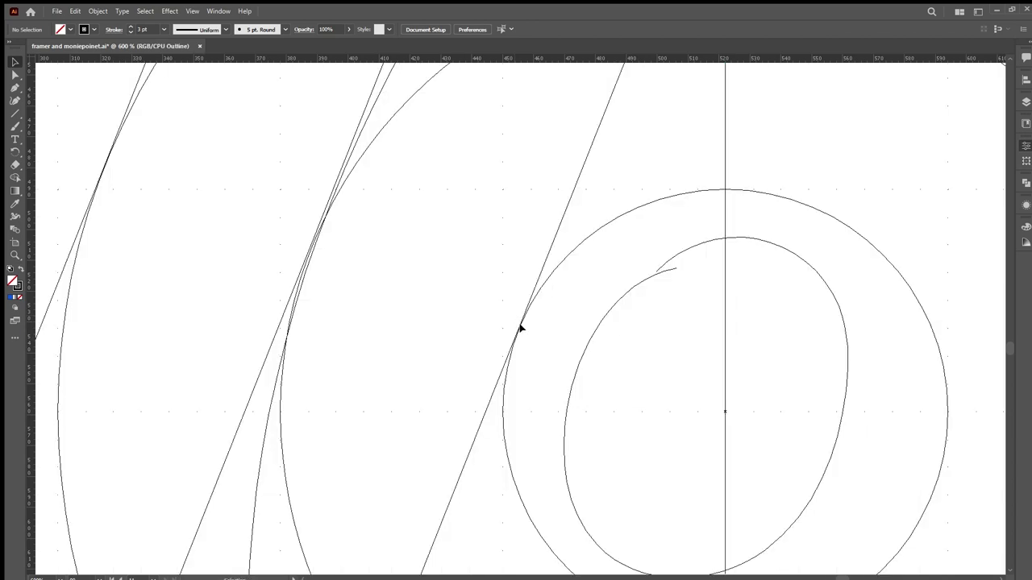
pyautogui.scroll(8, 521, 327)
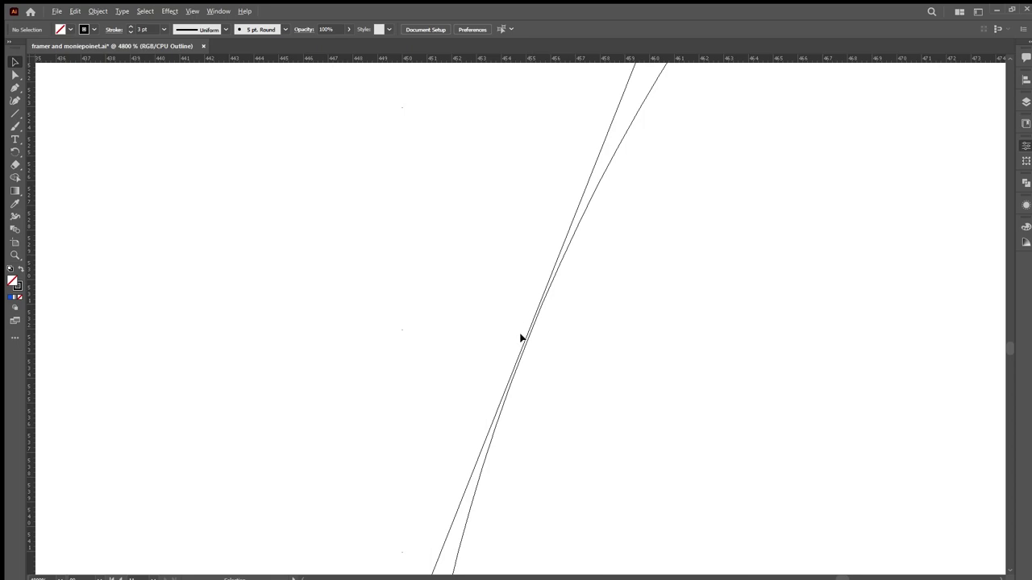
pyautogui.scroll(-5, 521, 339)
pyautogui.scroll(-5, 521, 339)
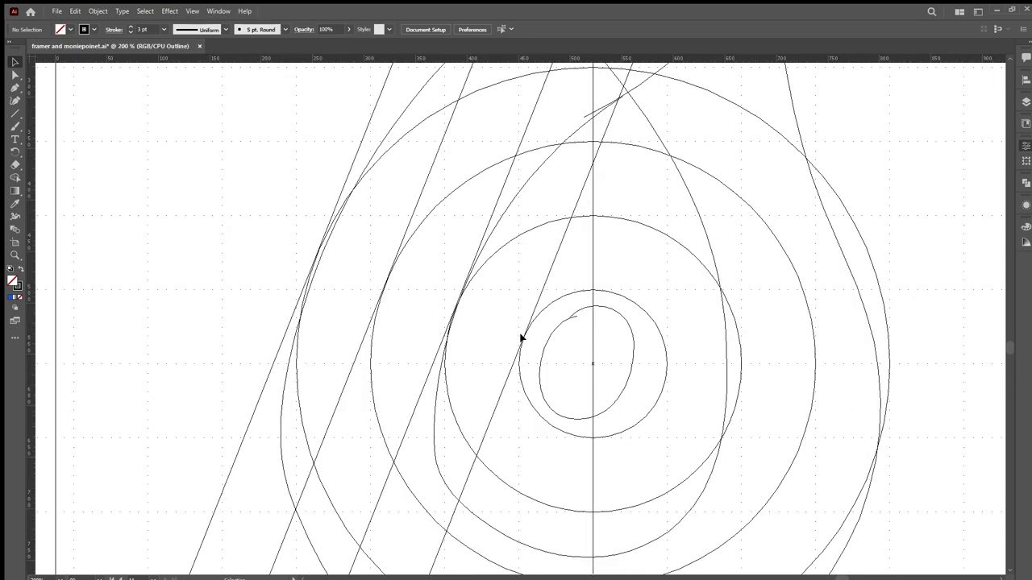
pyautogui.hotkey('ctrl', 'y')
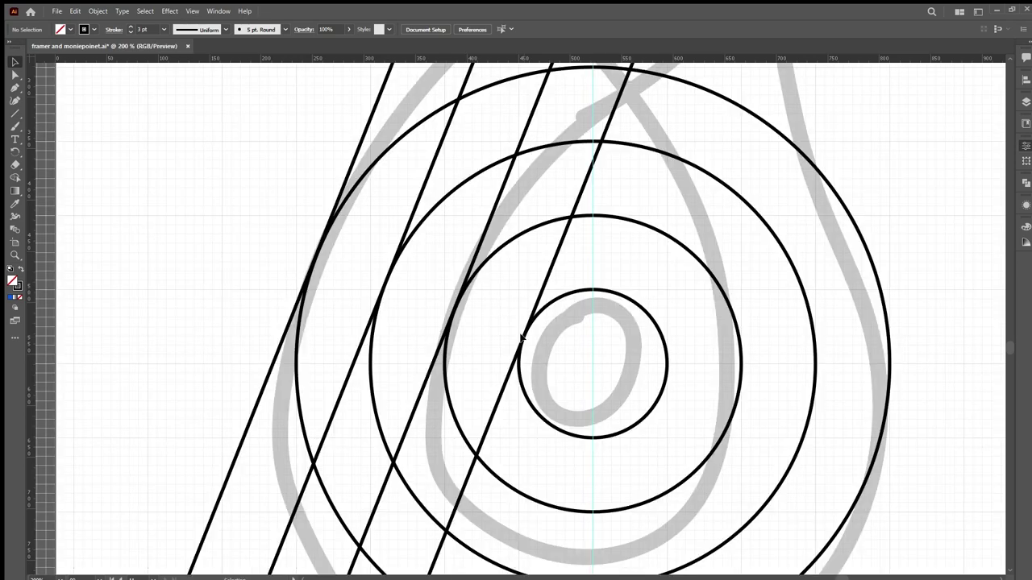
pyautogui.hscroll(3, 465, 366)
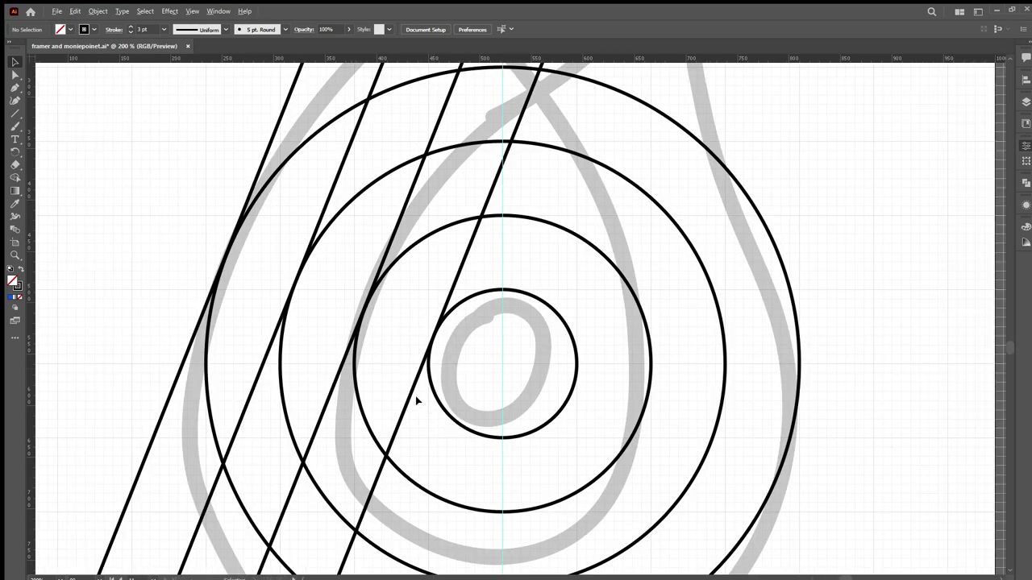
pyautogui.scroll(-1, 415, 396)
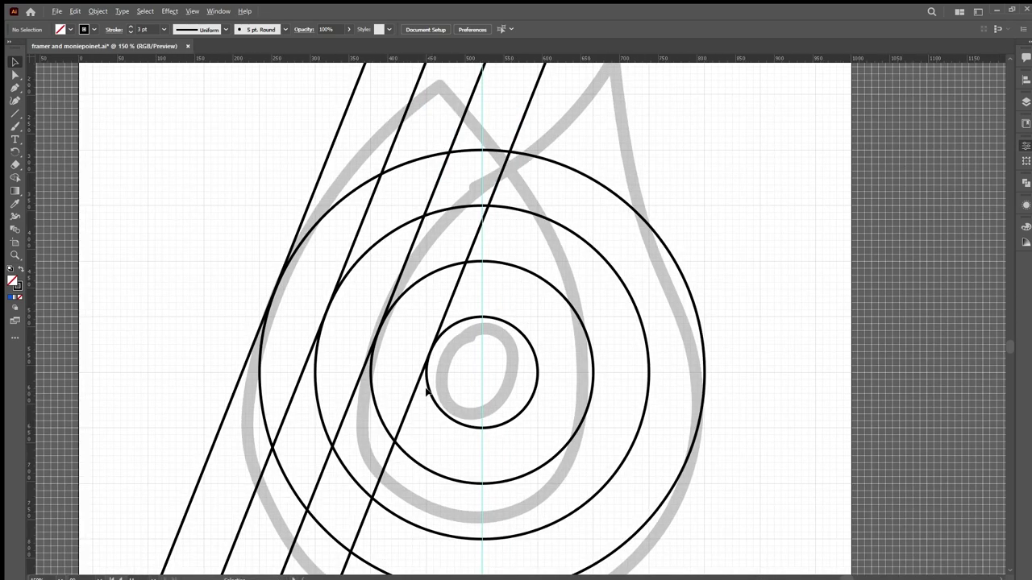
# - Try Shape Builder with the 288 px circle, one steep line and the smallest circle, then cancel
pyautogui.click(505, 264)
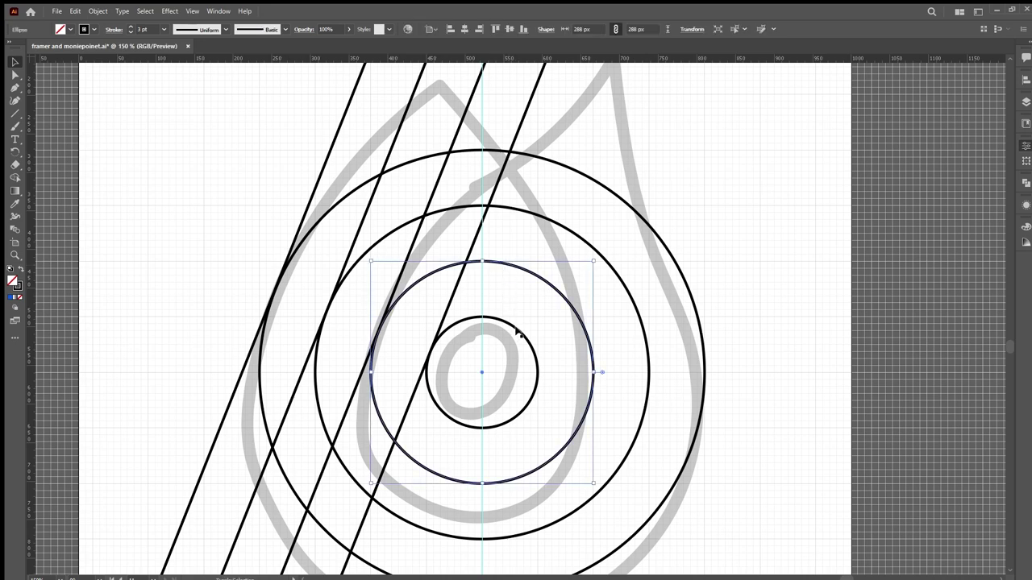
pyautogui.keyDown('shift'); pyautogui.click(449, 299); pyautogui.keyUp('shift')
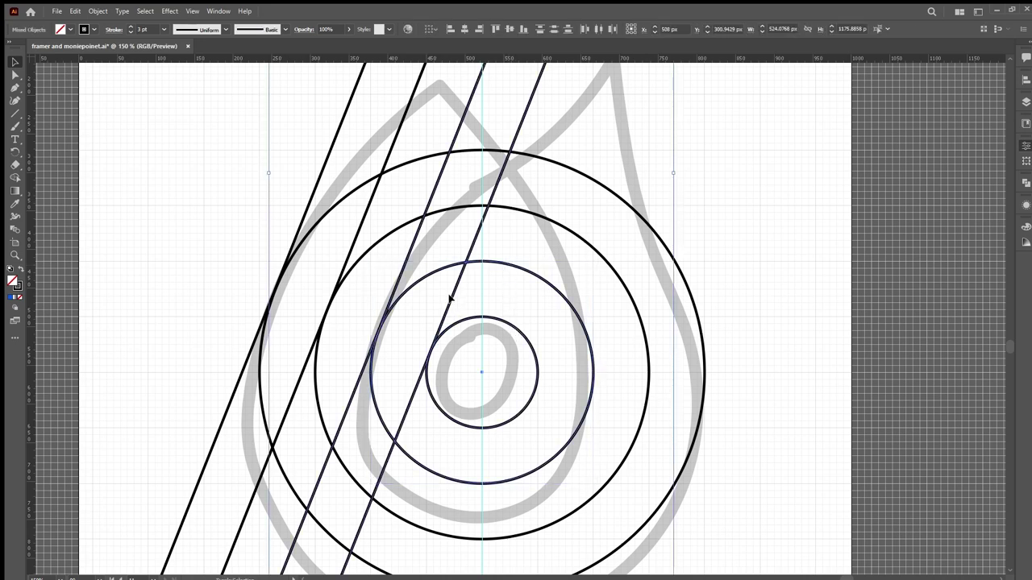
pyautogui.scroll(1, 463, 329)
pyautogui.keyDown('shift'); pyautogui.click(439, 323); pyautogui.keyUp('shift')
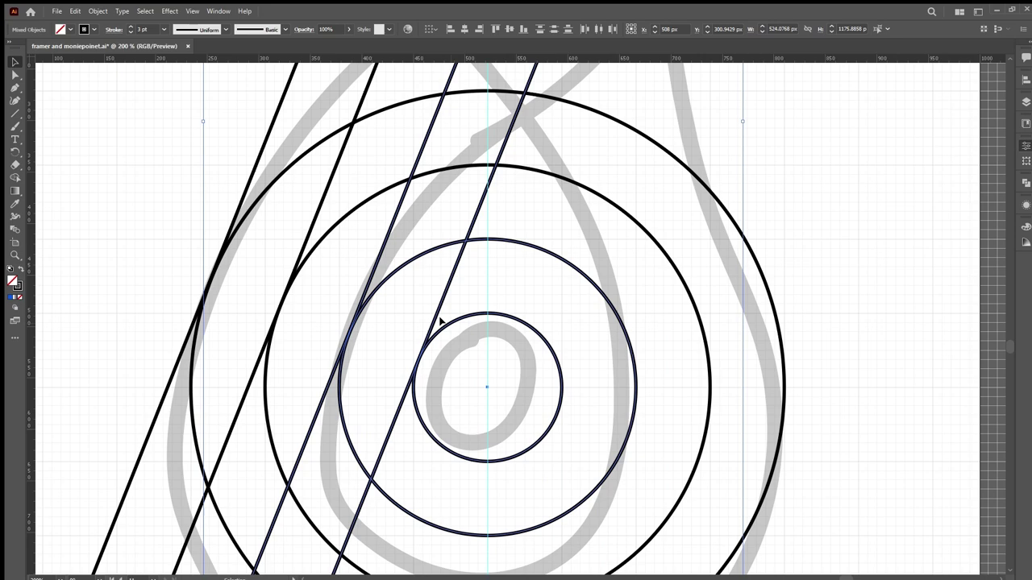
pyautogui.click(14, 177)
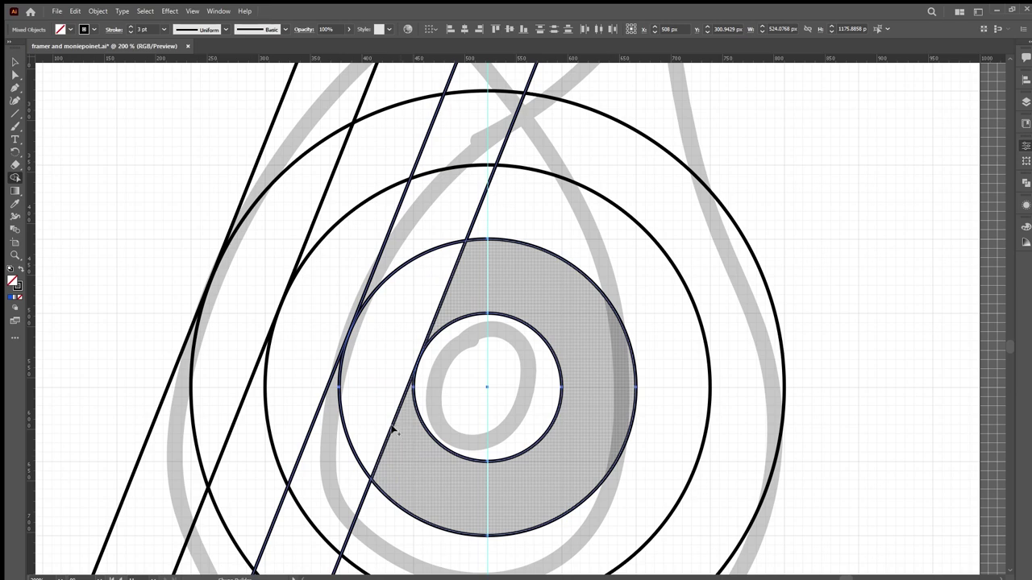
pyautogui.press('v')
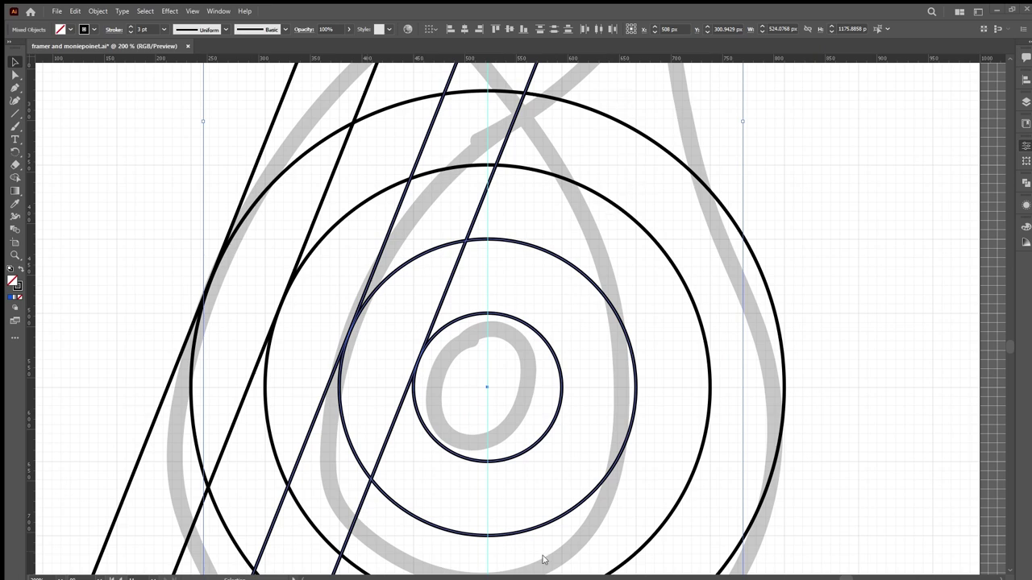
pyautogui.click(503, 366)
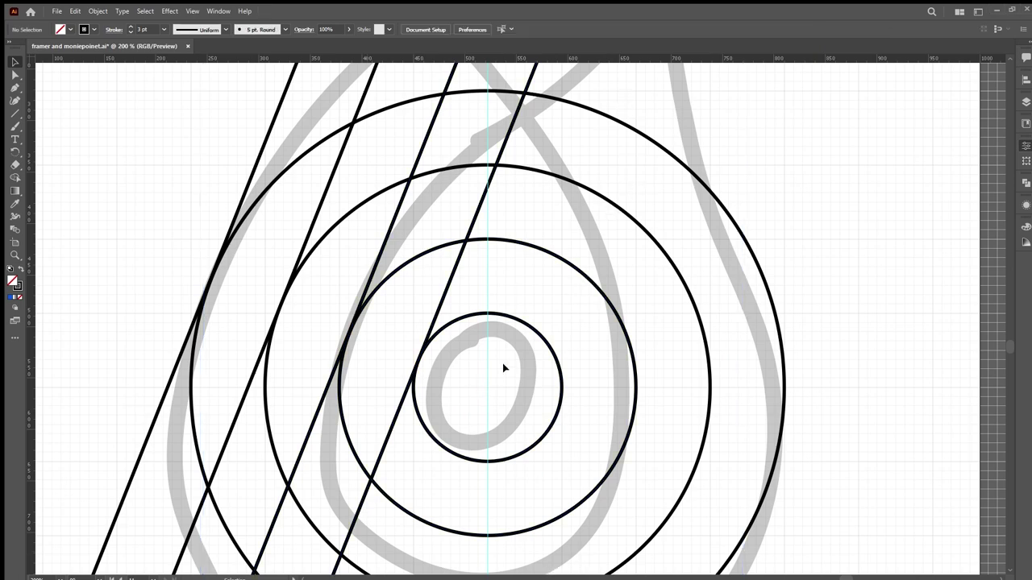
# - Select the steep line pair and three inner circles, and merge the crescent region with Shape Builder
pyautogui.click(442, 292)
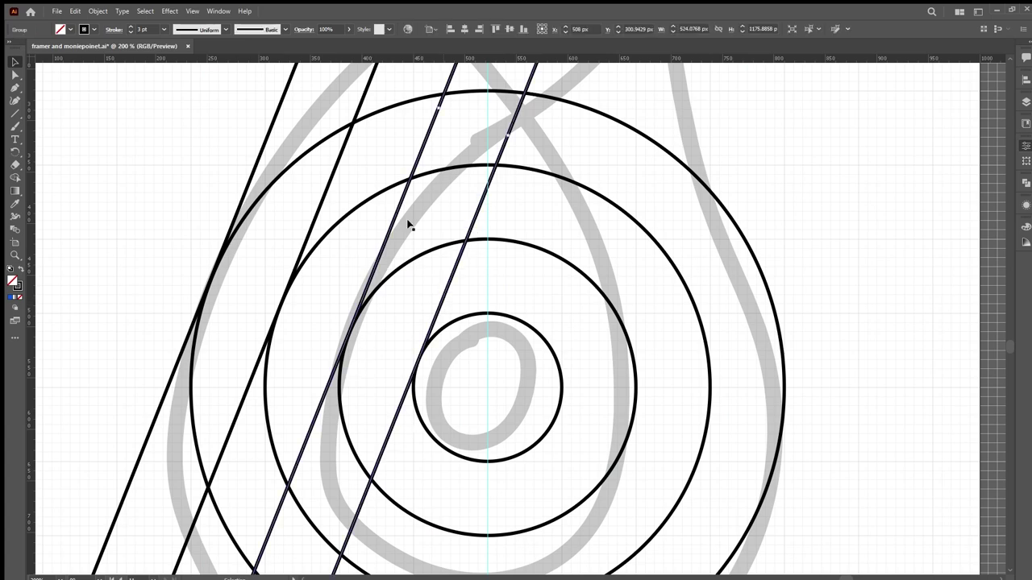
pyautogui.keyDown('shift'); pyautogui.click(473, 166); pyautogui.keyUp('shift')
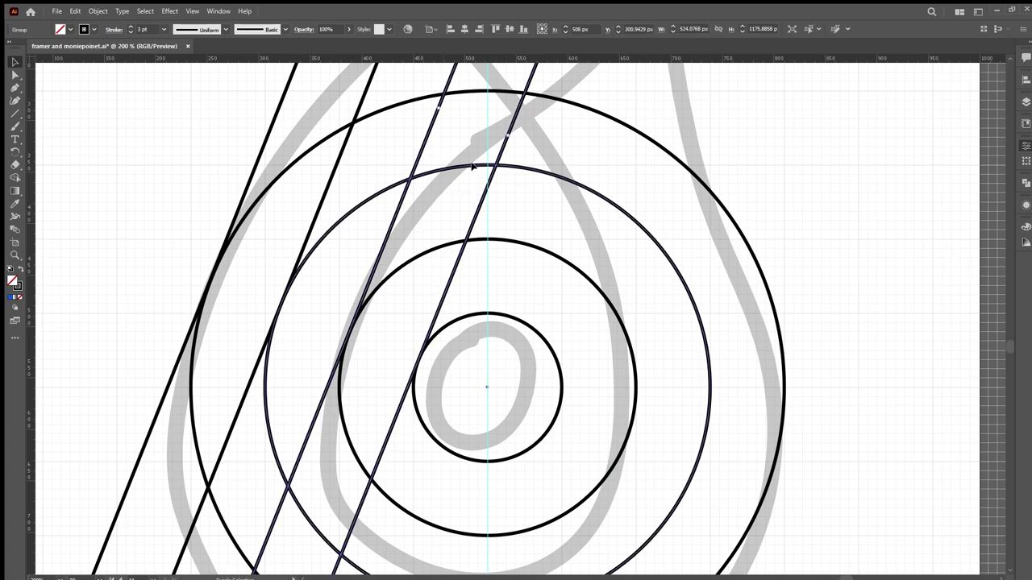
pyautogui.keyDown('shift'); pyautogui.click(528, 246); pyautogui.keyUp('shift')
pyautogui.keyDown('shift'); pyautogui.click(545, 343); pyautogui.keyUp('shift')
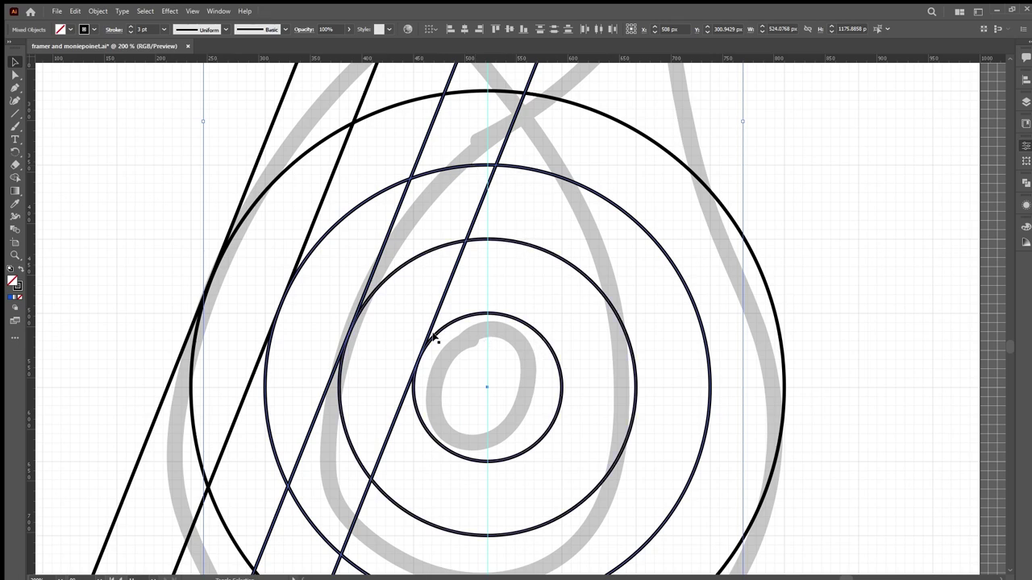
pyautogui.click(15, 178)
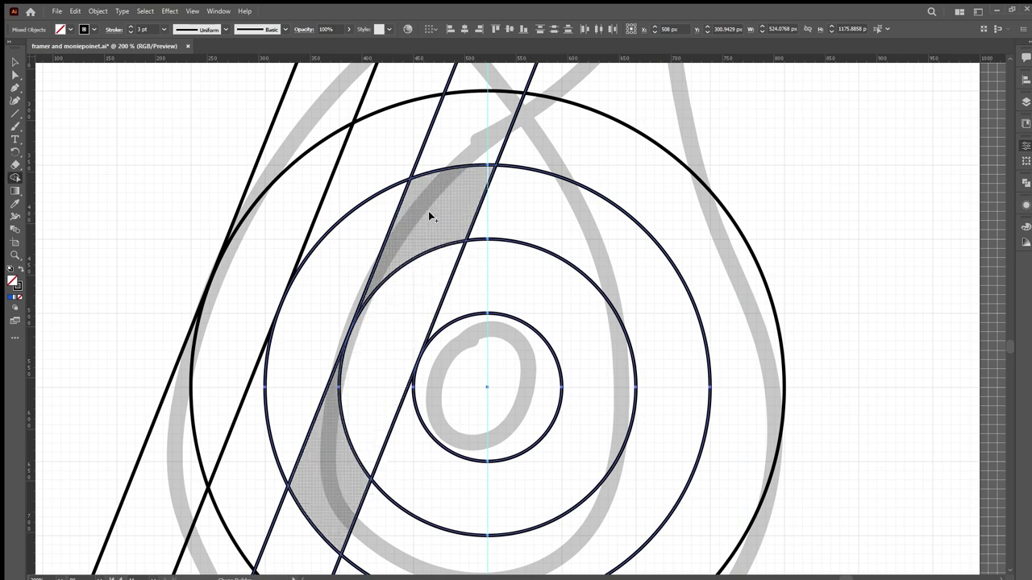
pyautogui.click(418, 270)
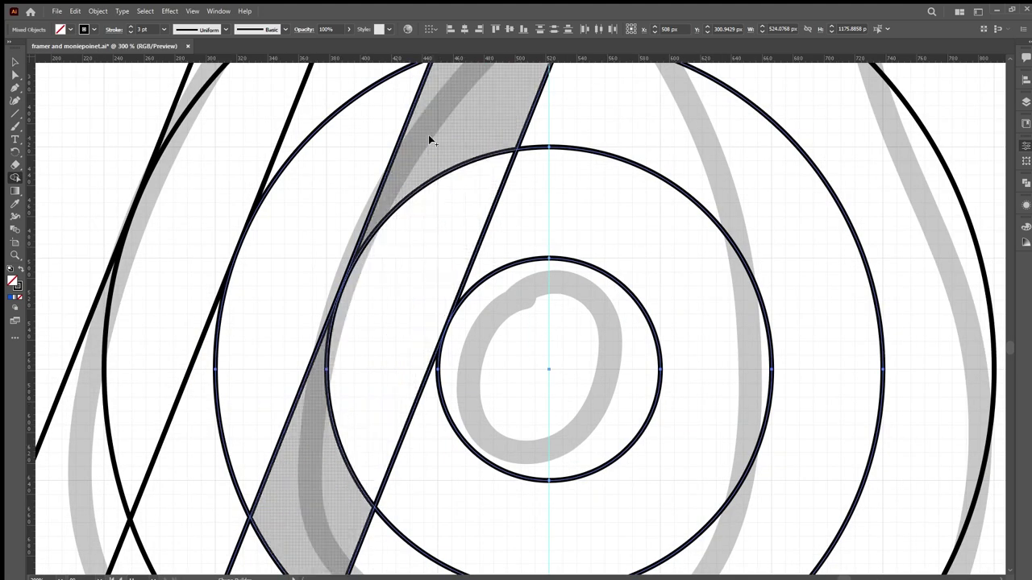
pyautogui.scroll(1, 322, 472)
pyautogui.click(15, 62)
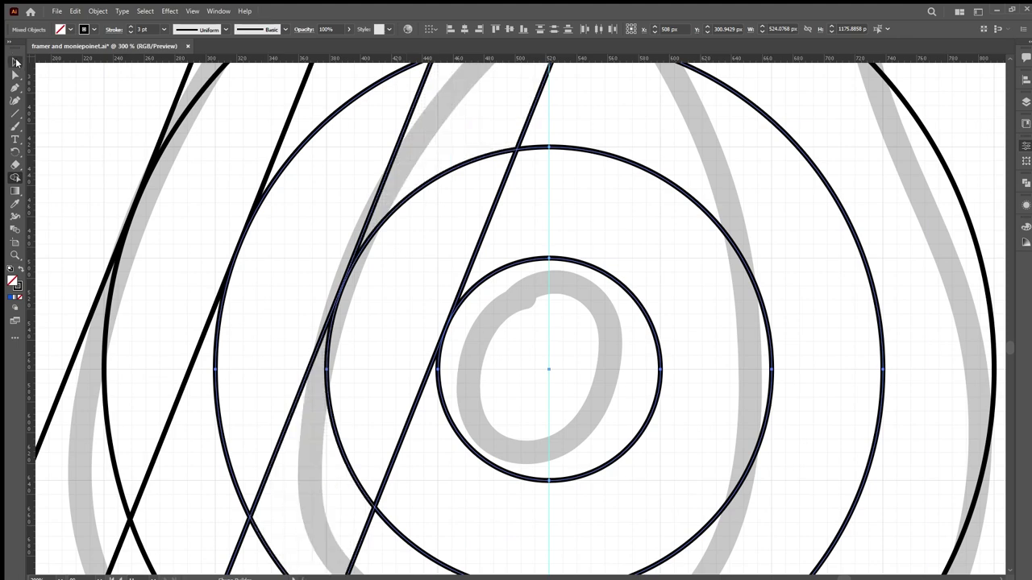
pyautogui.click(289, 261)
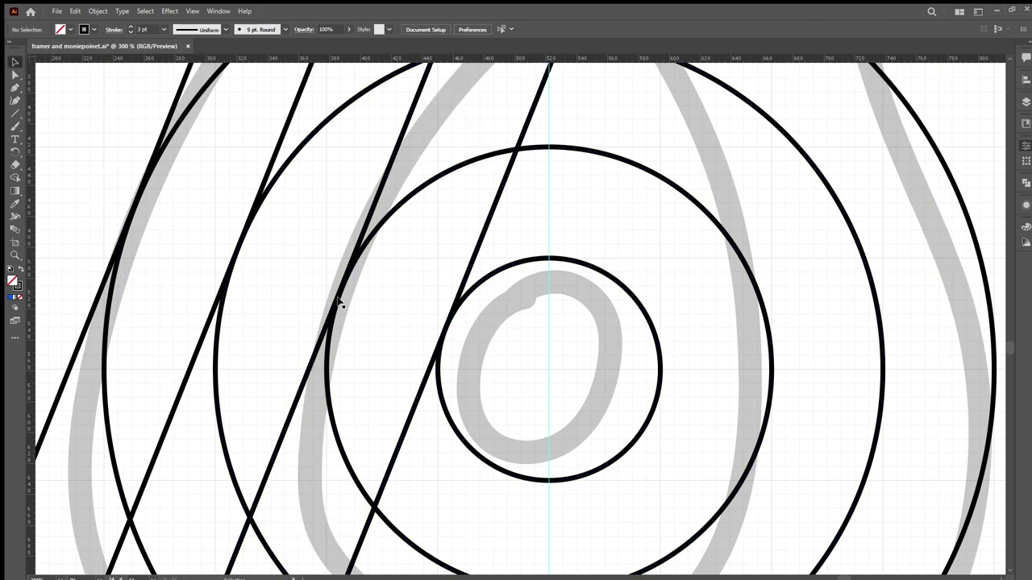
# - Nudge the selected pair of steep lines with the arrow keys to X 508.5 px, checking in Outline view
pyautogui.click(365, 216)
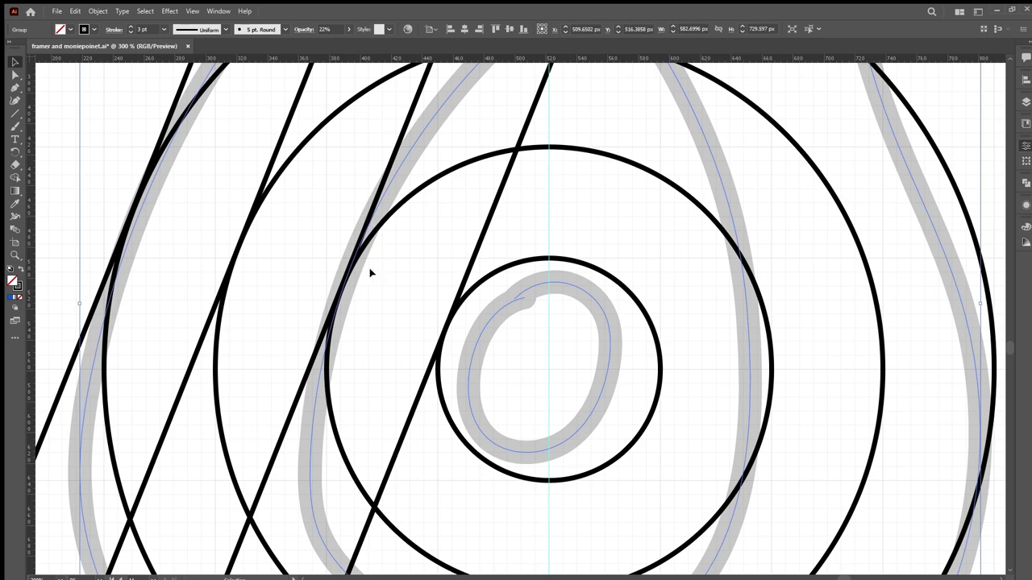
pyautogui.scroll(-2, 435, 301)
pyautogui.scroll(2, 435, 300)
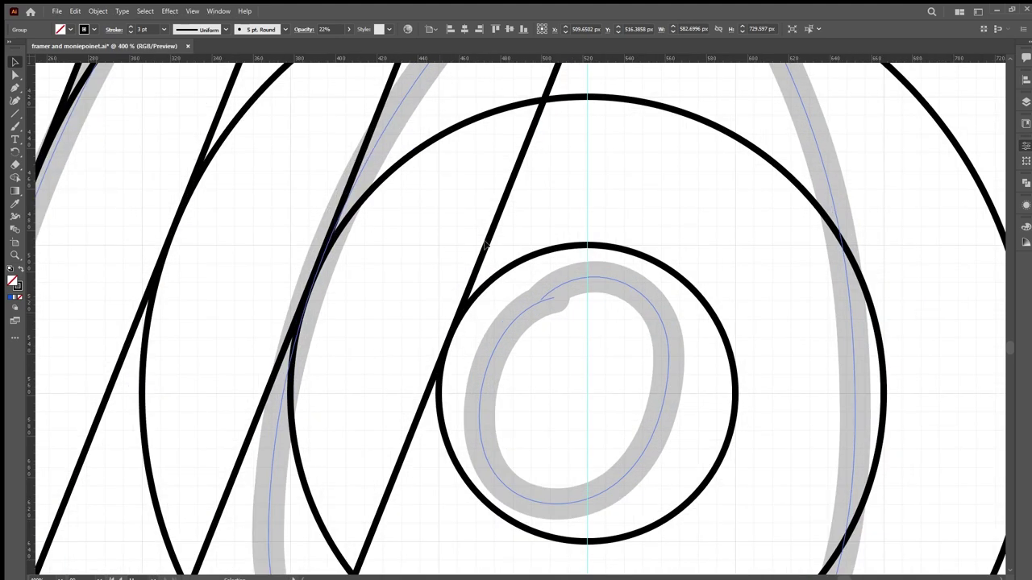
pyautogui.click(487, 241)
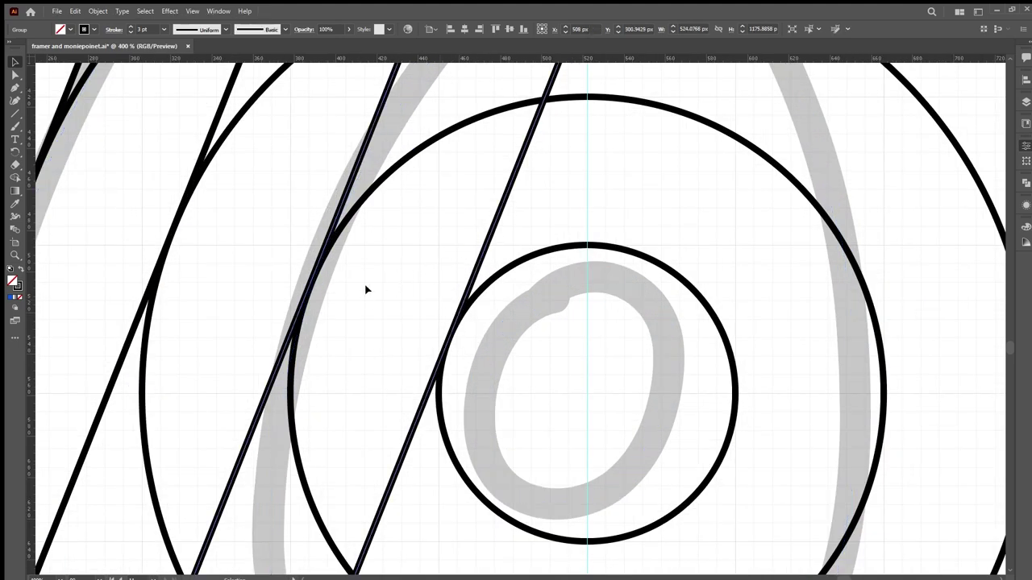
pyautogui.hotkey('ctrl', 'y')
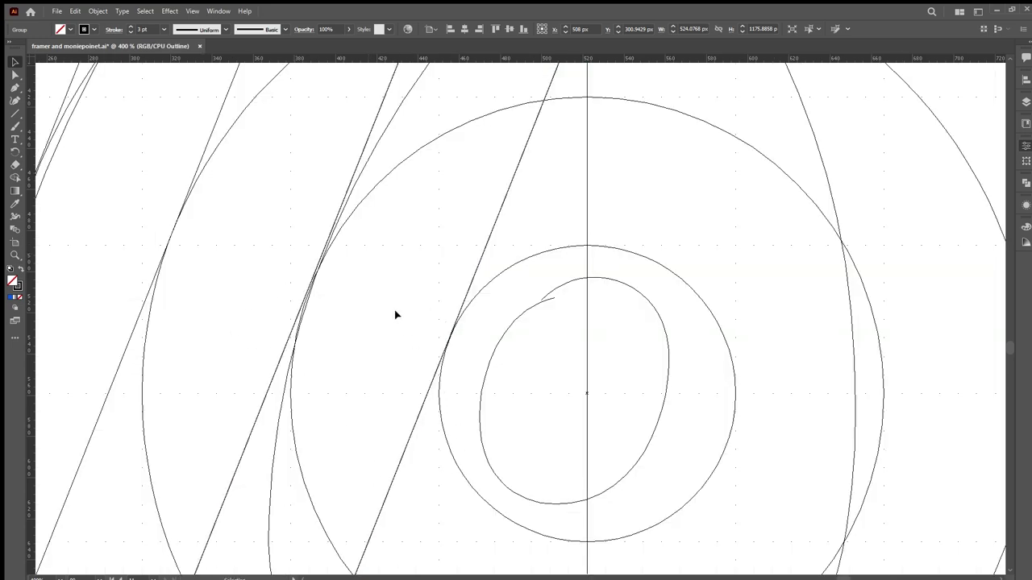
pyautogui.hotkey('ctrl', 'y')
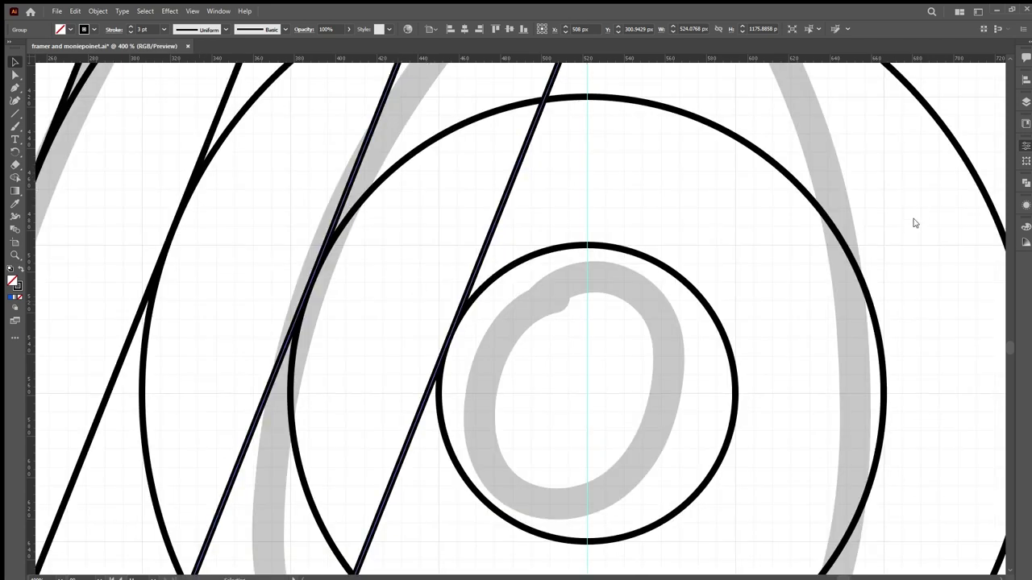
pyautogui.press('Right')
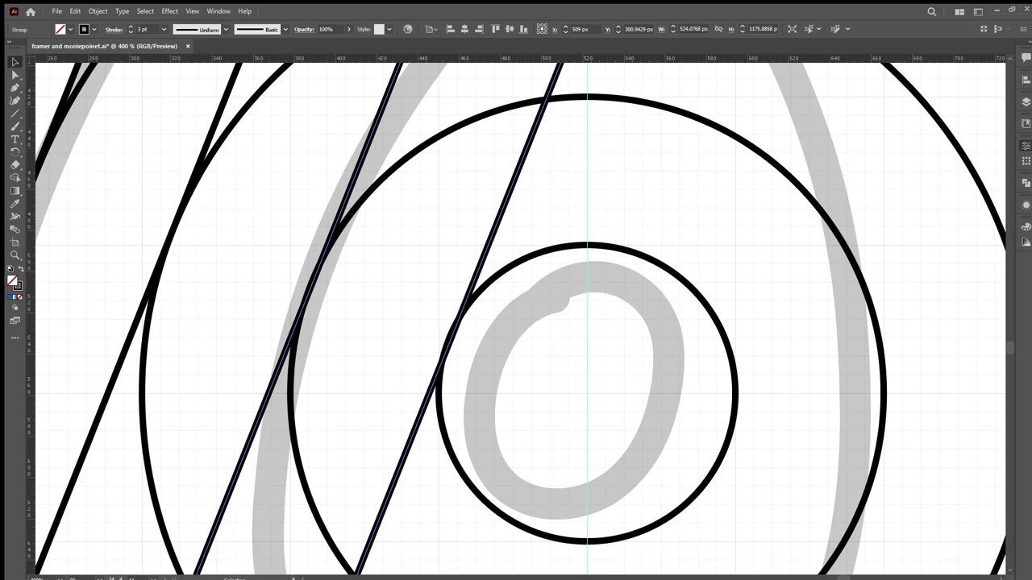
pyautogui.press('Left')
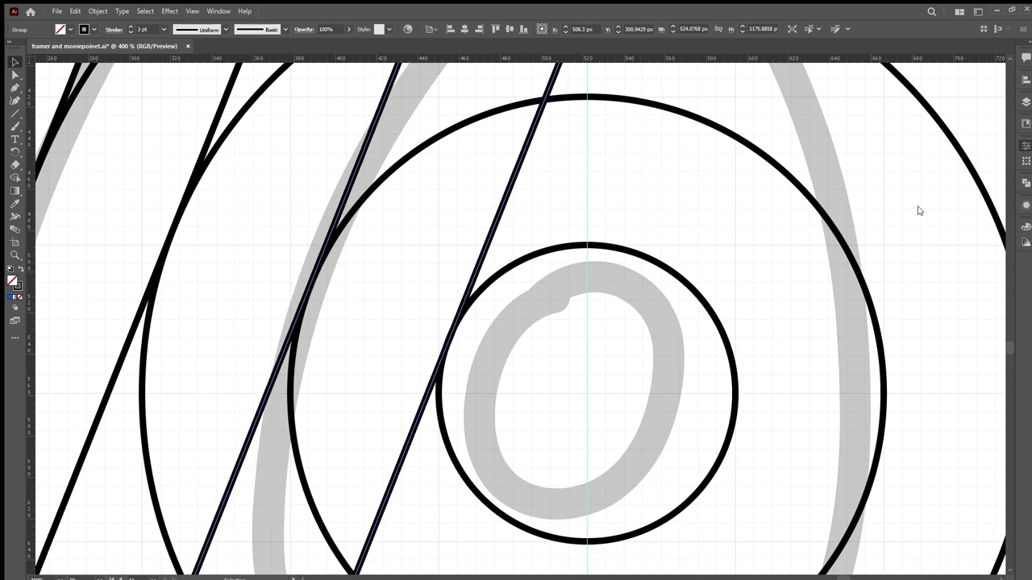
pyautogui.hotkey('ctrl', 'y')
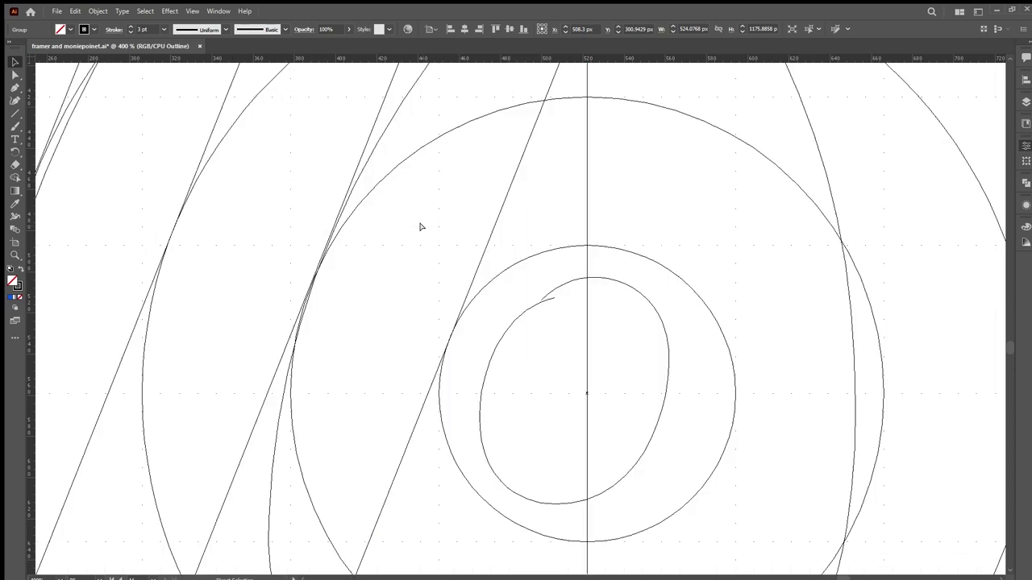
pyautogui.hotkey('ctrl', 'y')
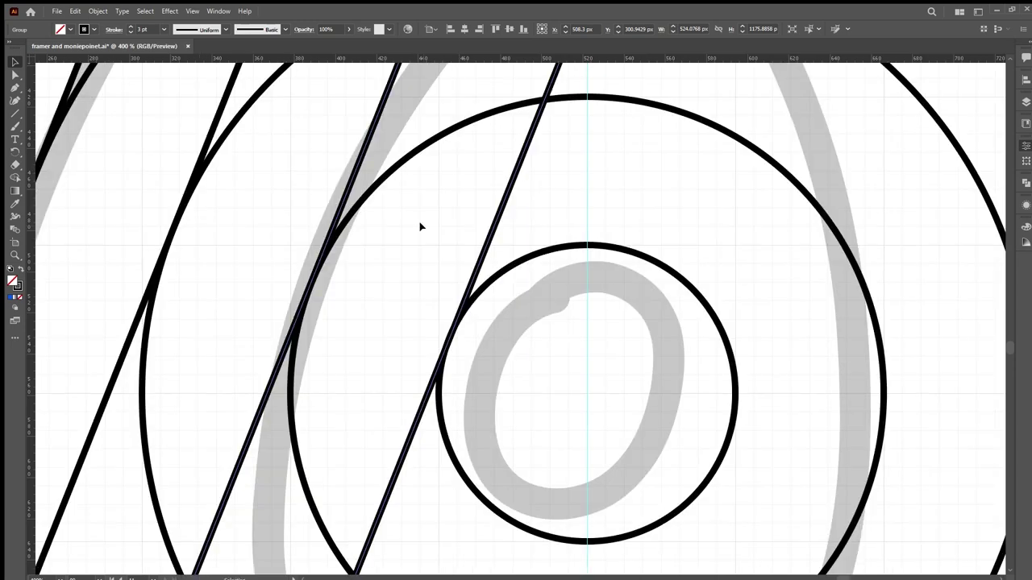
pyautogui.scroll(-2, 406, 252)
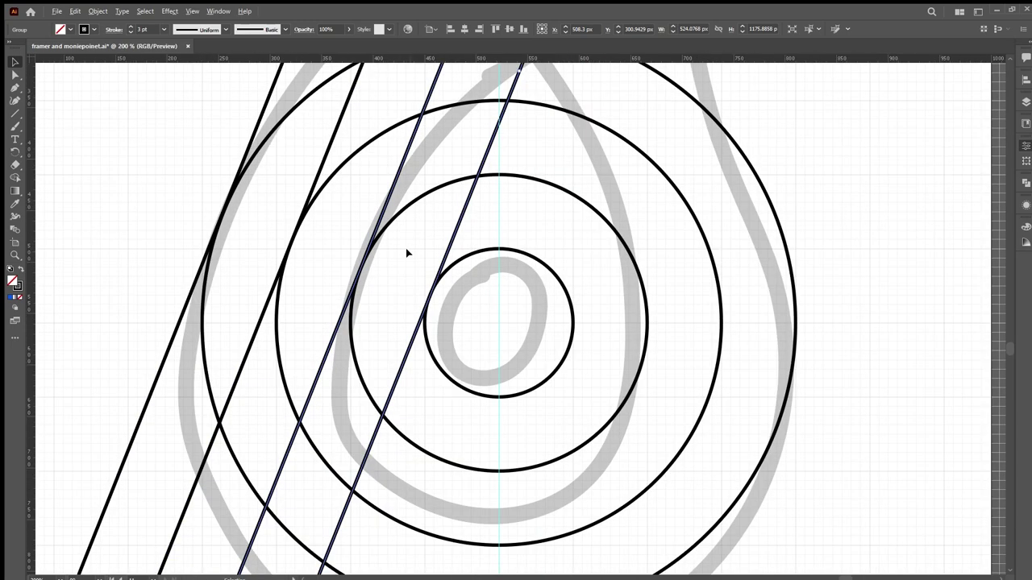
pyautogui.keyDown('shift'); pyautogui.click(549, 185); pyautogui.keyUp('shift')
pyautogui.keyDown('shift'); pyautogui.click(587, 119); pyautogui.keyUp('shift')
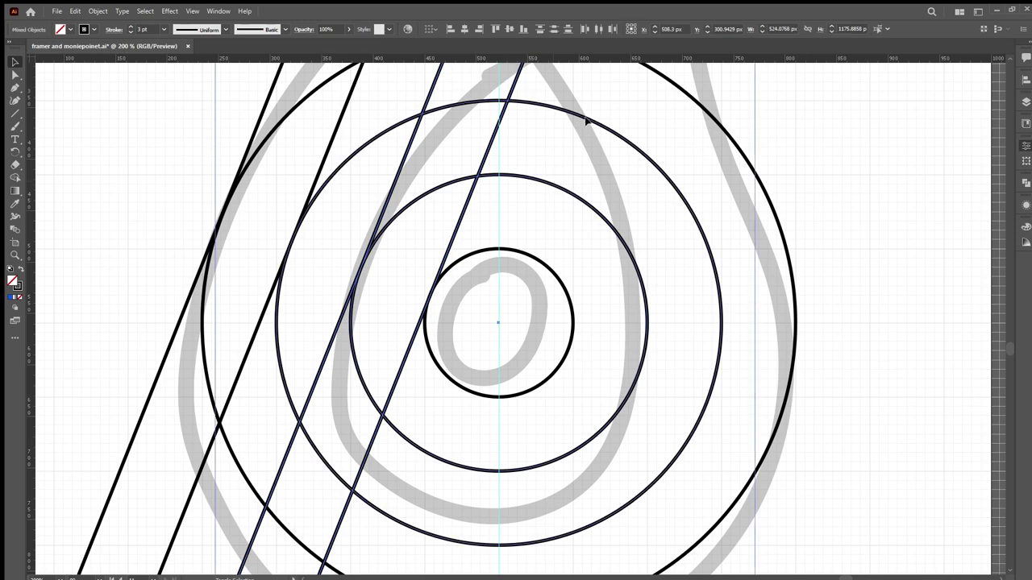
pyautogui.keyDown('shift'); pyautogui.click(550, 272); pyautogui.keyUp('shift')
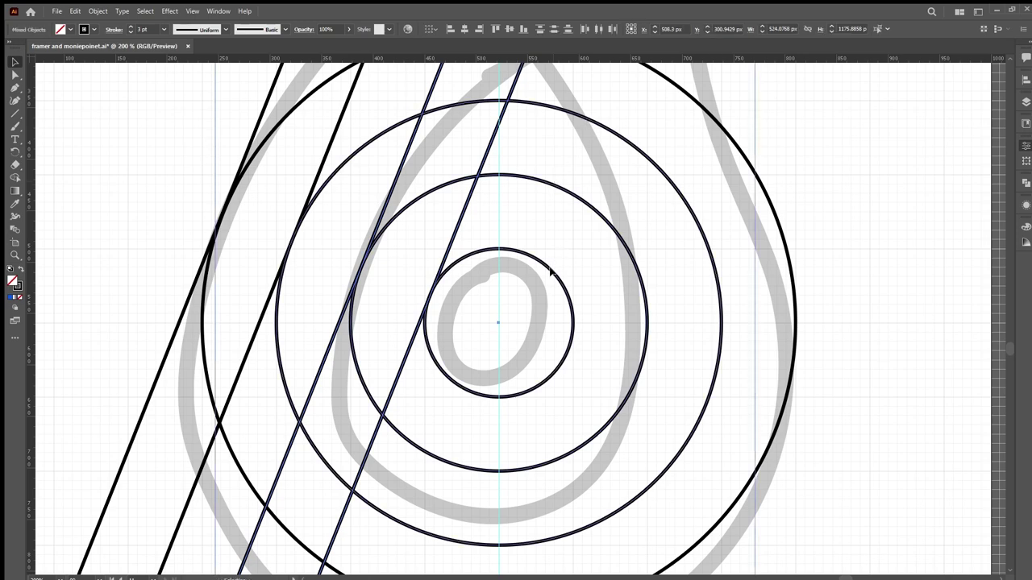
pyautogui.hotkey('shift', 'm')
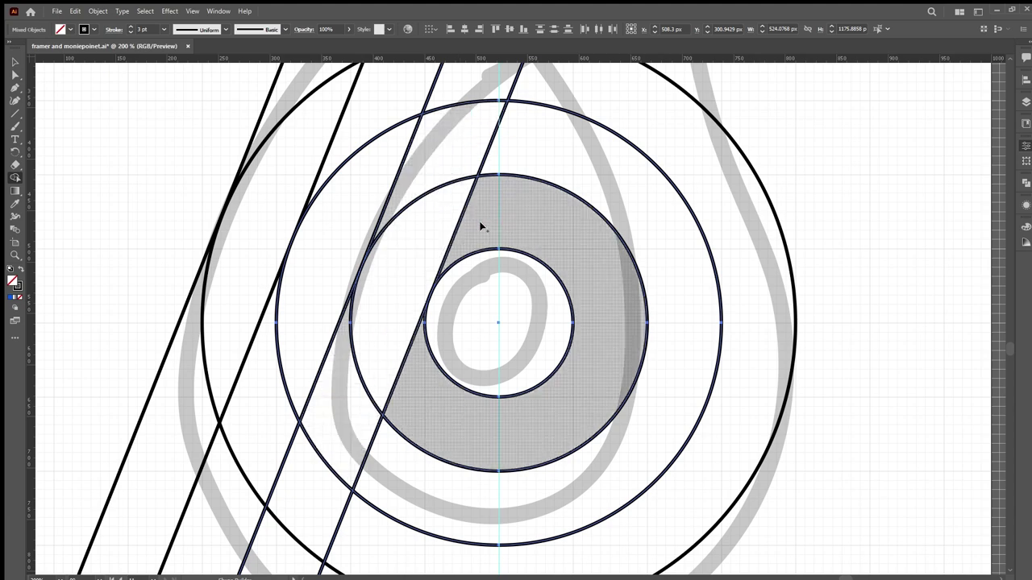
pyautogui.press('v')
pyautogui.click(427, 227)
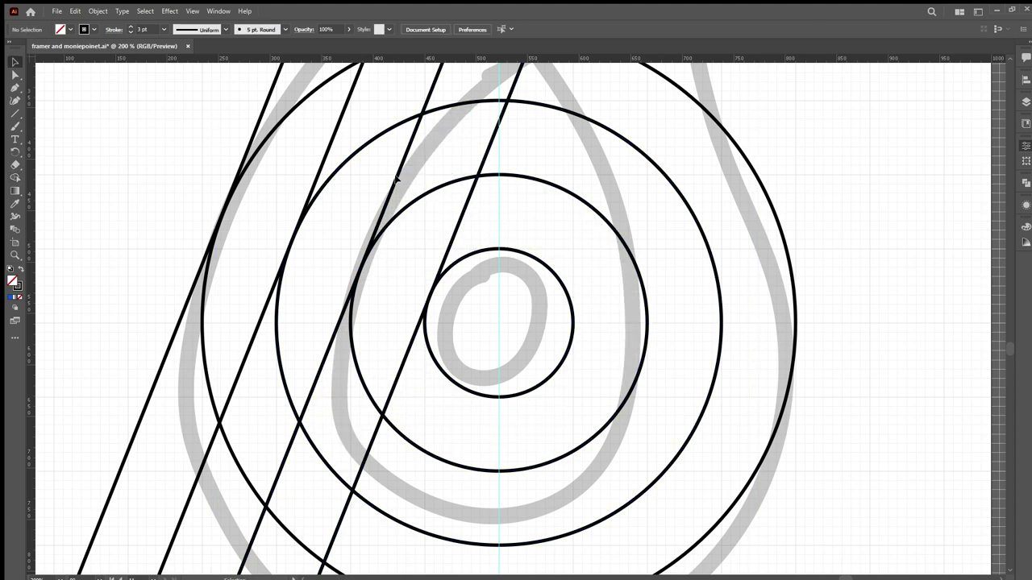
pyautogui.click(396, 177)
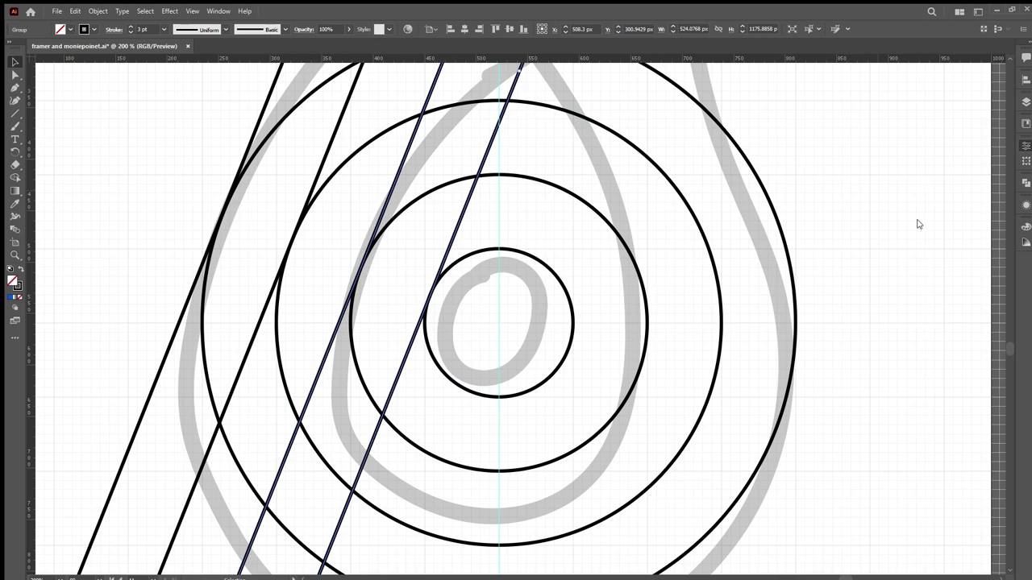
pyautogui.keyDown('shift'); pyautogui.click(452, 267); pyautogui.keyUp('shift')
pyautogui.keyDown('shift'); pyautogui.click(449, 183); pyautogui.keyUp('shift')
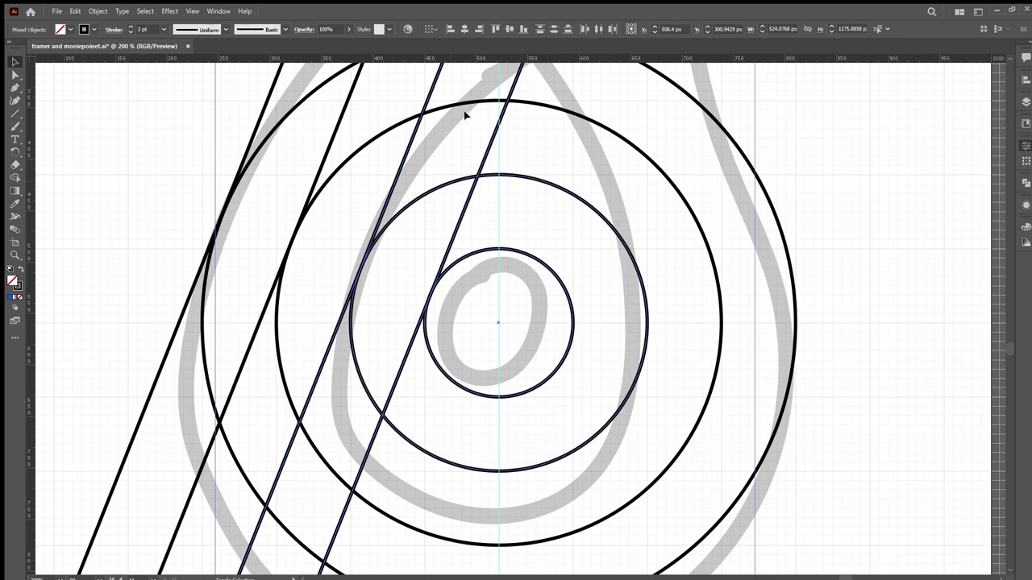
pyautogui.keyDown('shift'); pyautogui.click(465, 102); pyautogui.keyUp('shift')
pyautogui.keyDown('shift'); pyautogui.click(465, 102); pyautogui.keyUp('shift')
pyautogui.keyDown('shift'); pyautogui.click(439, 109); pyautogui.keyUp('shift')
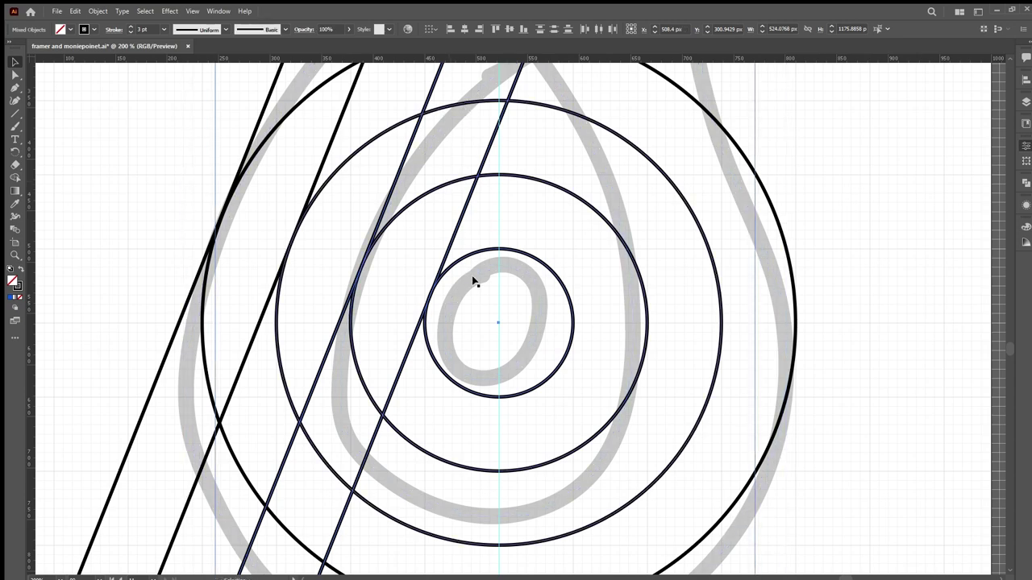
pyautogui.hotkey('shift', 'm')
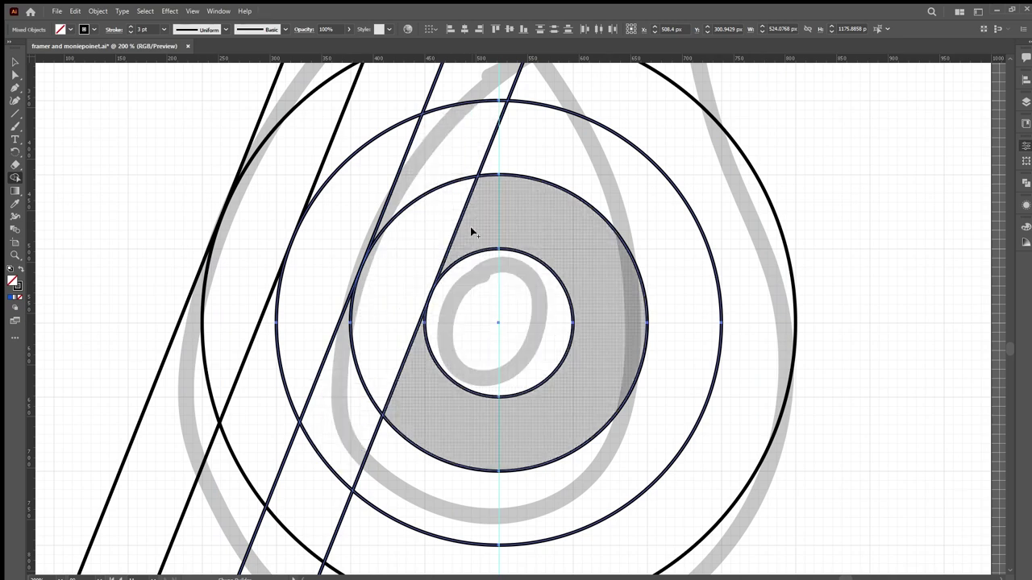
pyautogui.click(540, 220)
pyautogui.press('v')
pyautogui.click(618, 193)
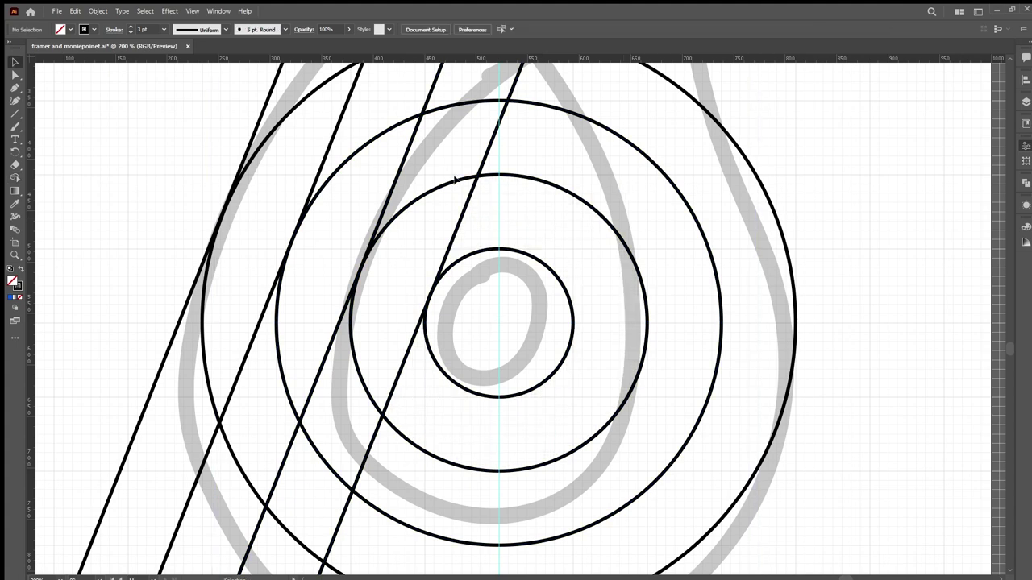
pyautogui.click(409, 148)
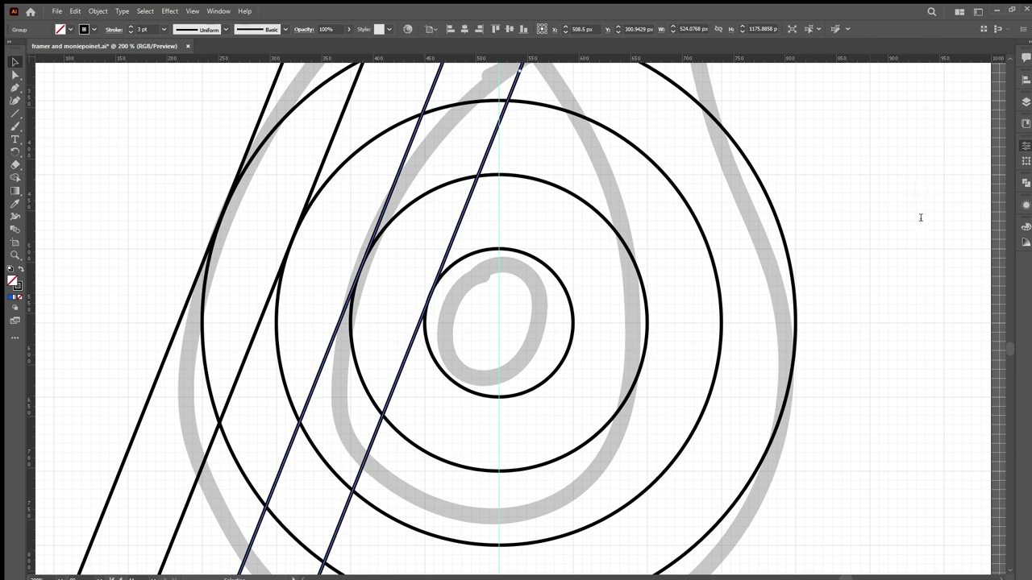
pyautogui.keyDown('shift'); pyautogui.click(511, 176); pyautogui.keyUp('shift')
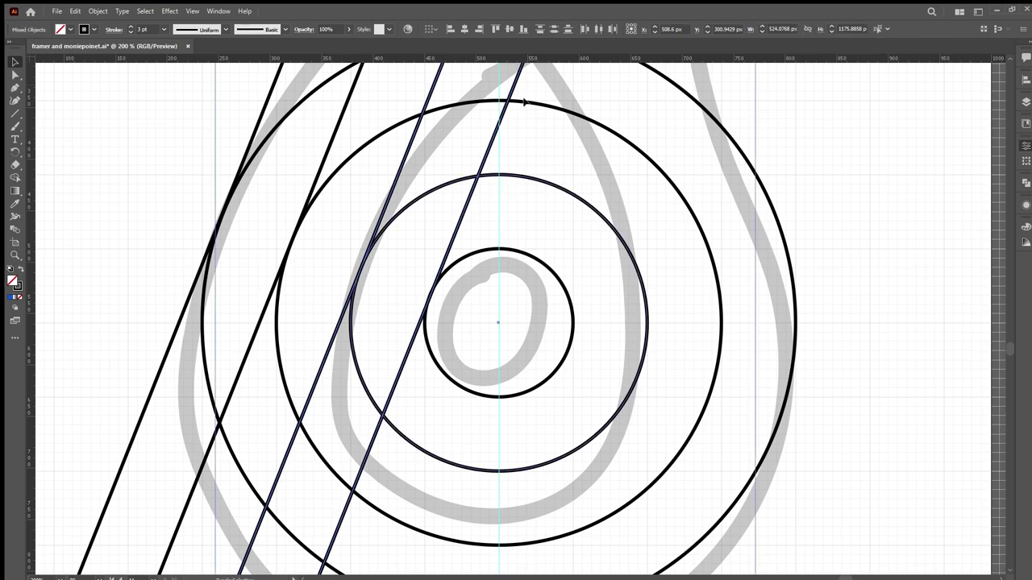
pyautogui.keyDown('shift'); pyautogui.click(523, 103); pyautogui.keyUp('shift')
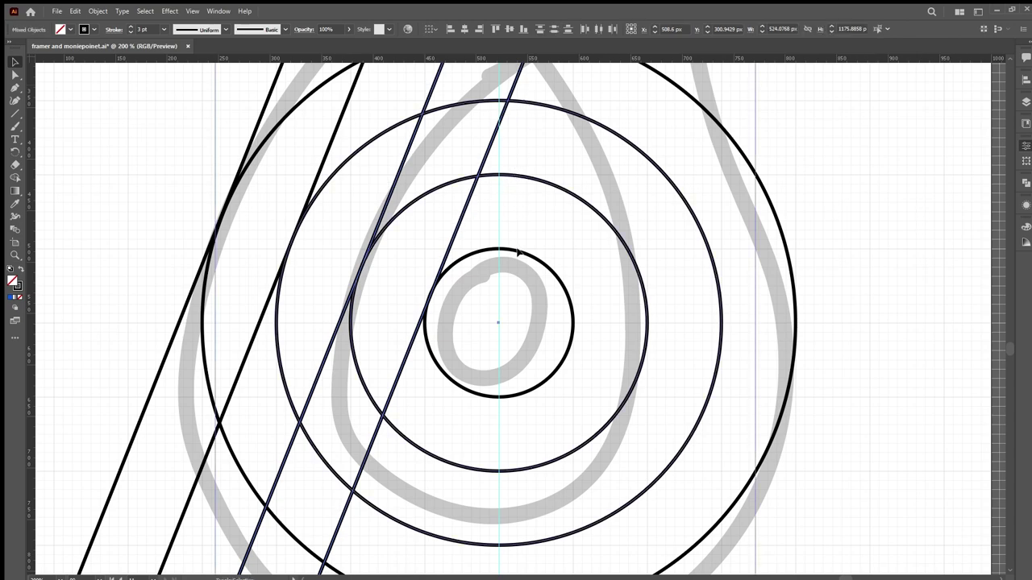
pyautogui.keyDown('shift'); pyautogui.click(519, 252); pyautogui.keyUp('shift')
pyautogui.hotkey('shift', 'm')
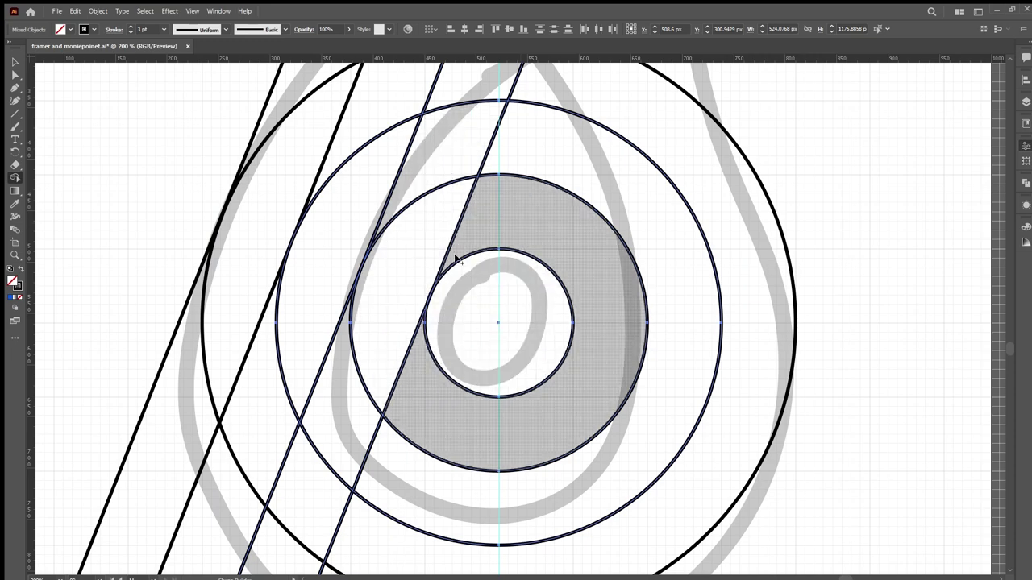
pyautogui.press('v')
pyautogui.click(578, 226)
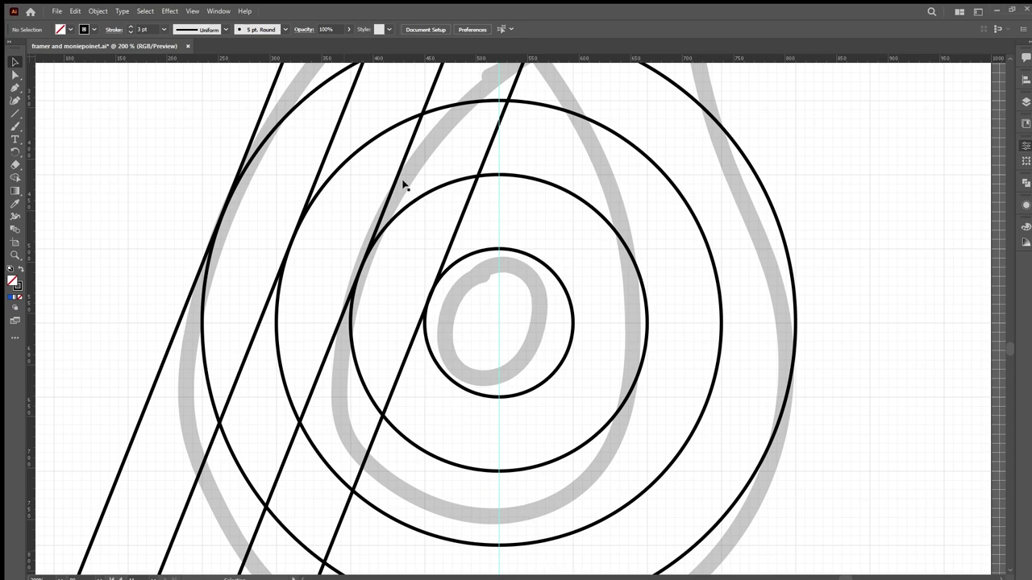
# - Draw a short line across the left diagonals near the top, discarding a trial ellipse first
pyautogui.scroll(-1, 529, 221)
pyautogui.scroll(-1, 529, 222)
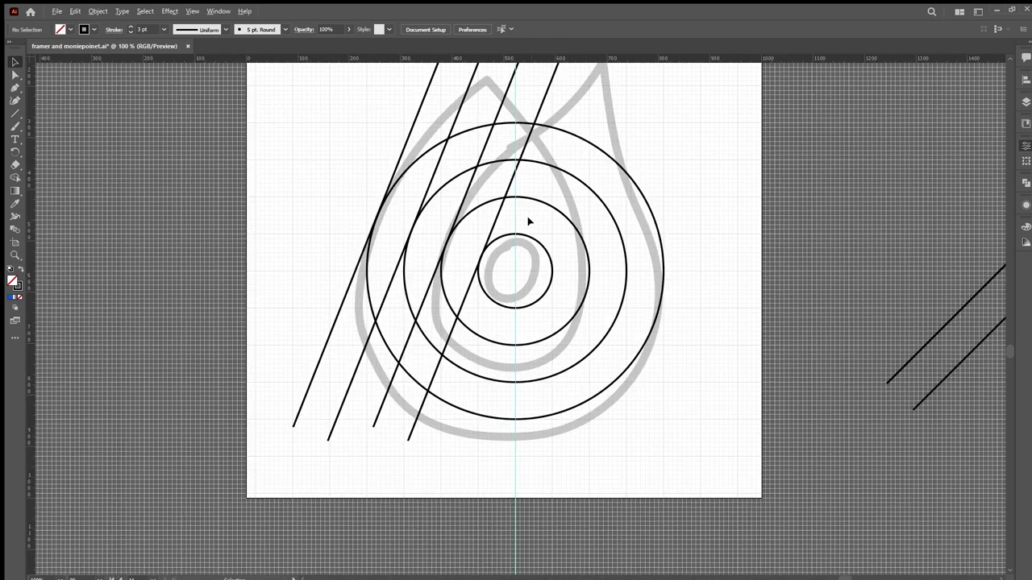
pyautogui.scroll(3, 511, 219)
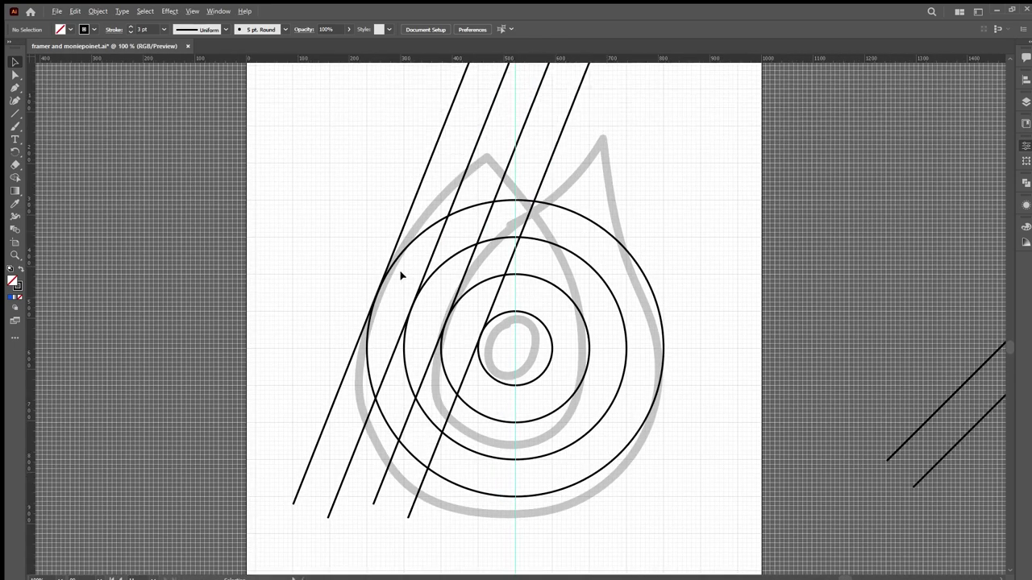
pyautogui.scroll(2, 400, 274)
pyautogui.scroll(-1, 401, 275)
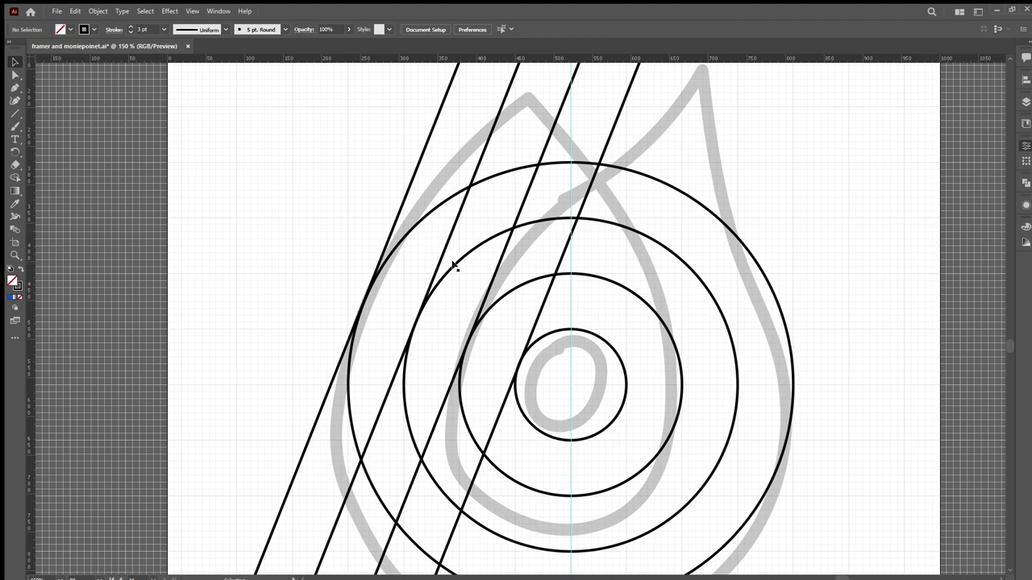
pyautogui.scroll(3, 467, 211)
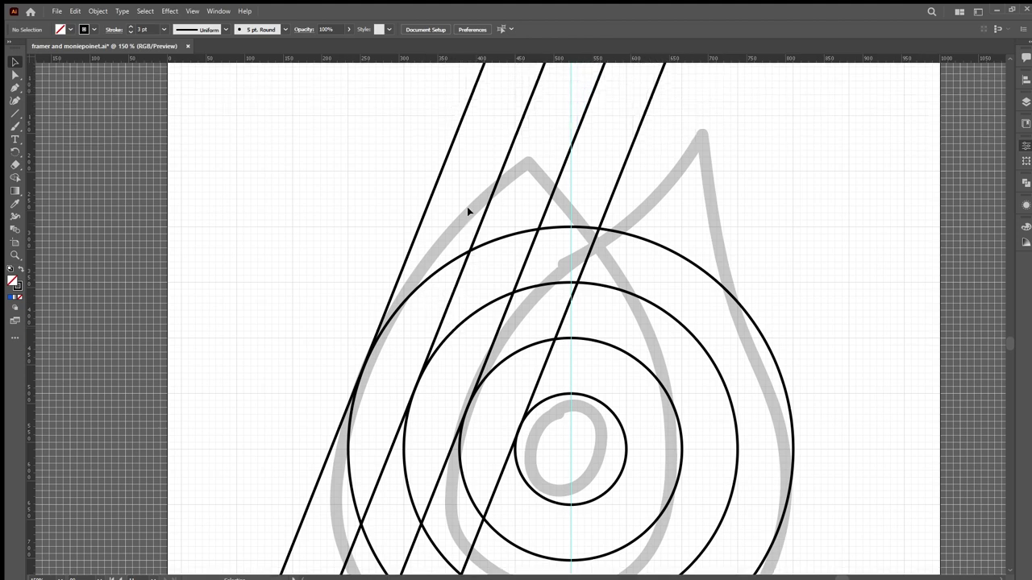
pyautogui.press('l')
pyautogui.moveTo(403, 146); pyautogui.dragTo(532, 234)
pyautogui.hotkey('ctrl', 'z')
pyautogui.press('\\')
pyautogui.moveTo(403, 170); pyautogui.dragTo(514, 244)
pyautogui.press('v')
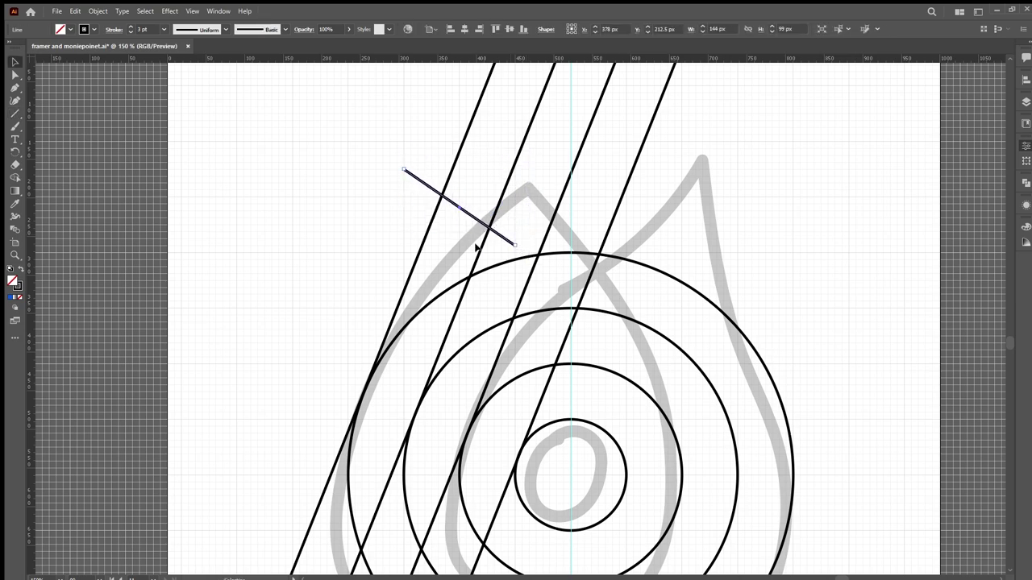
# - Draw a second short line across the left diagonals at lower left and check the left line group
pyautogui.scroll(-3, 449, 270)
pyautogui.scroll(-2, 337, 359)
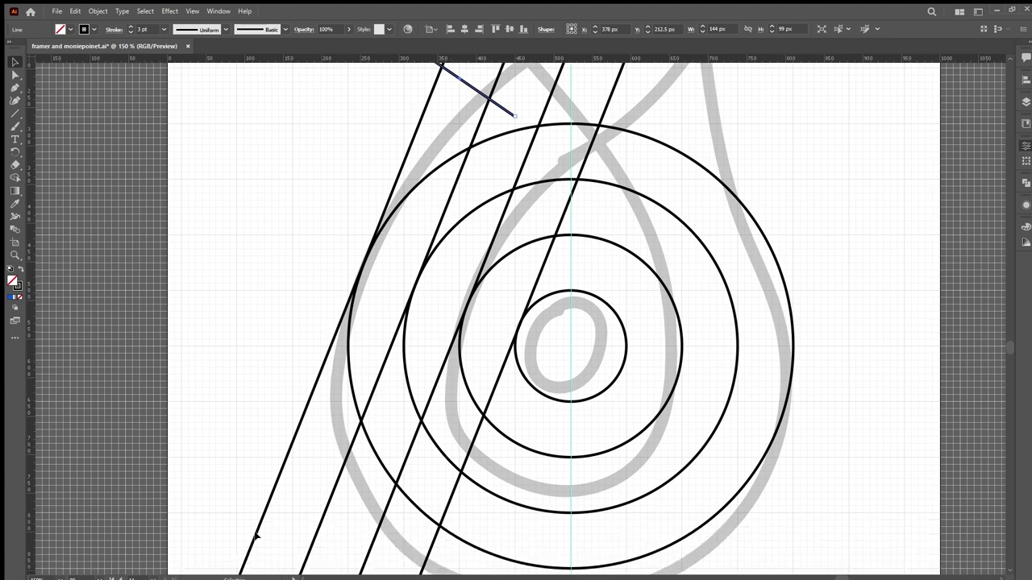
pyautogui.scroll(1, 329, 392)
pyautogui.scroll(-3, 327, 389)
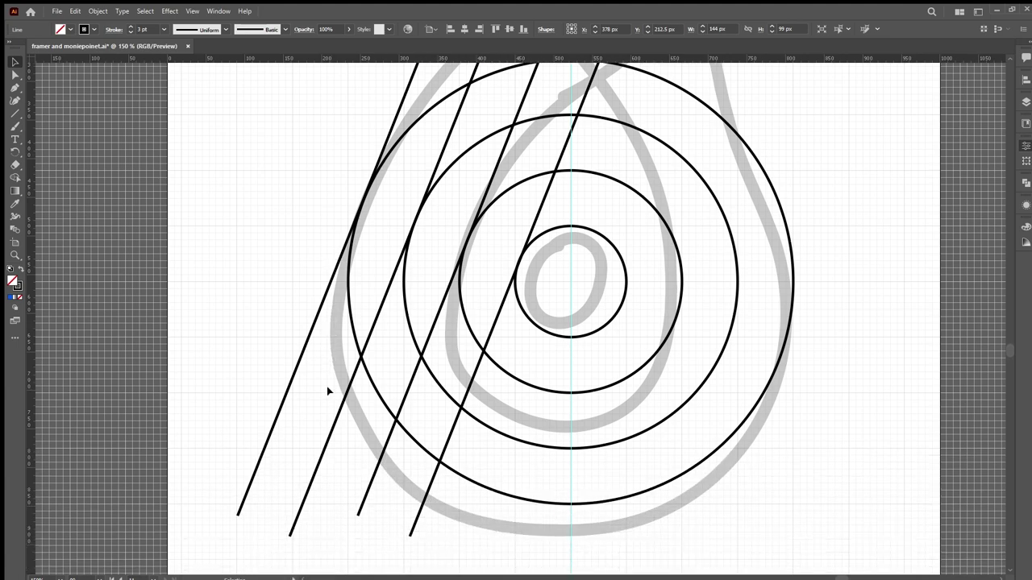
pyautogui.press('\\')
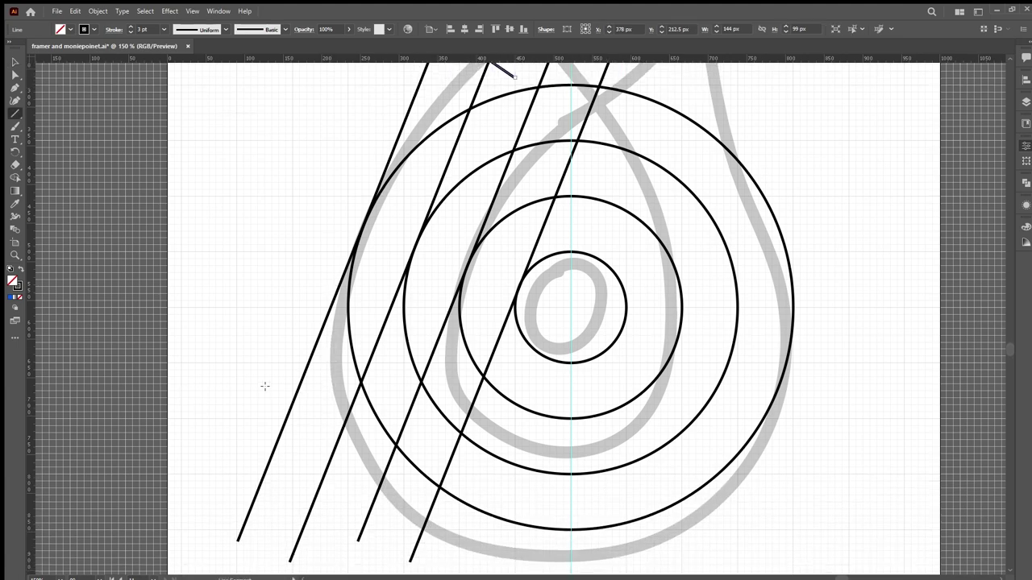
pyautogui.moveTo(264, 384); pyautogui.dragTo(348, 454)
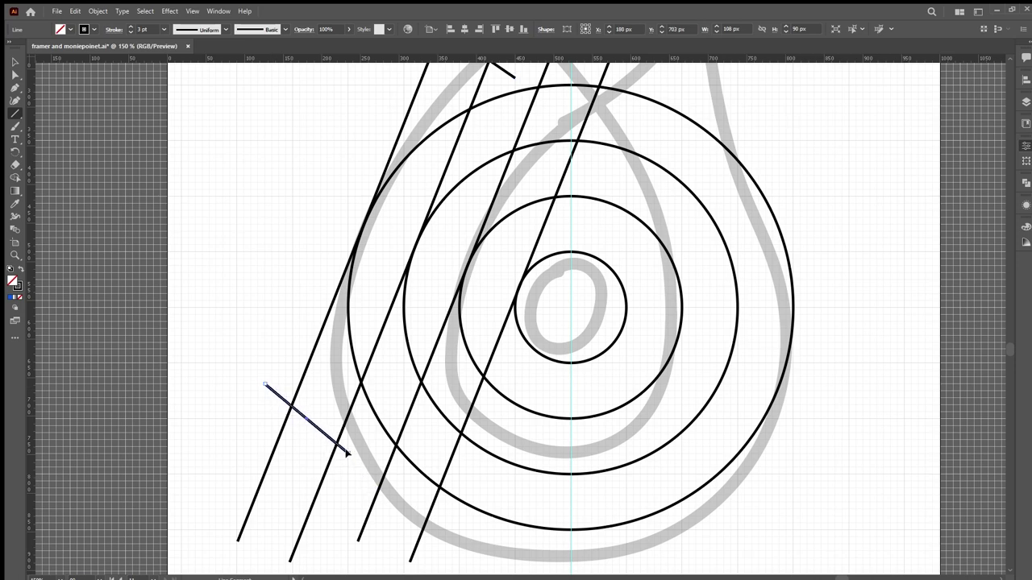
pyautogui.press('v')
pyautogui.scroll(1, 362, 396)
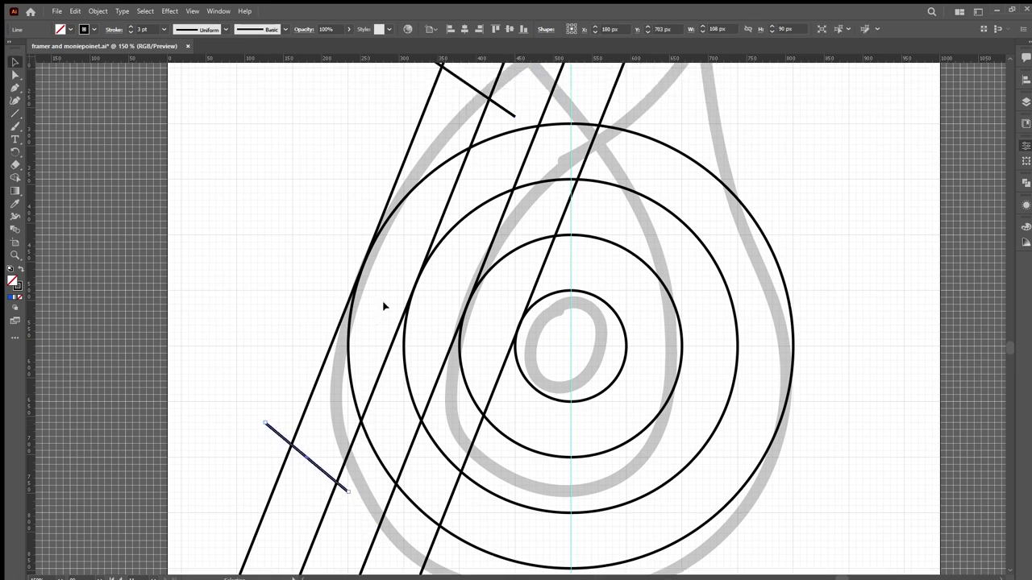
pyautogui.click(441, 214)
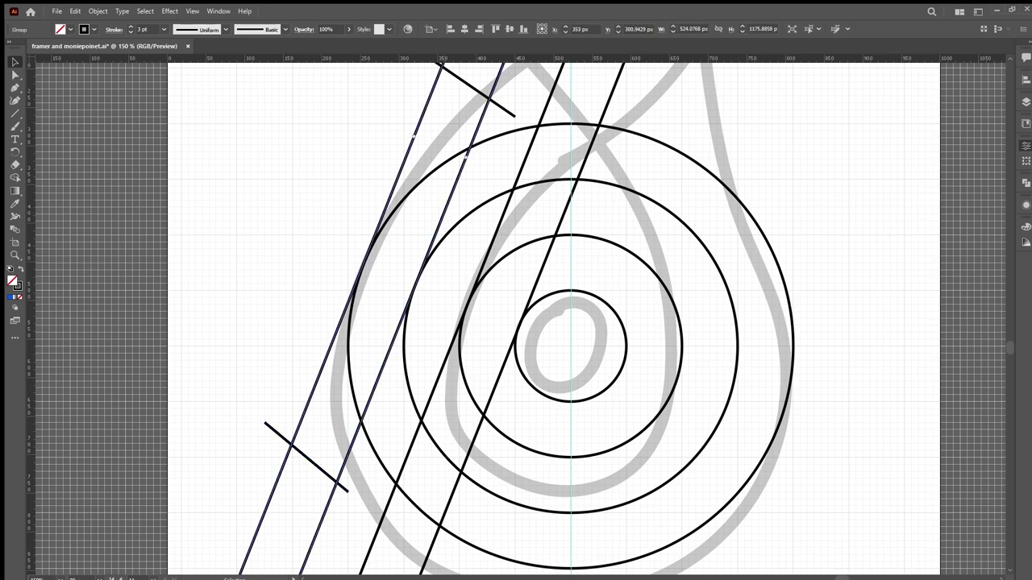
pyautogui.click(921, 215)
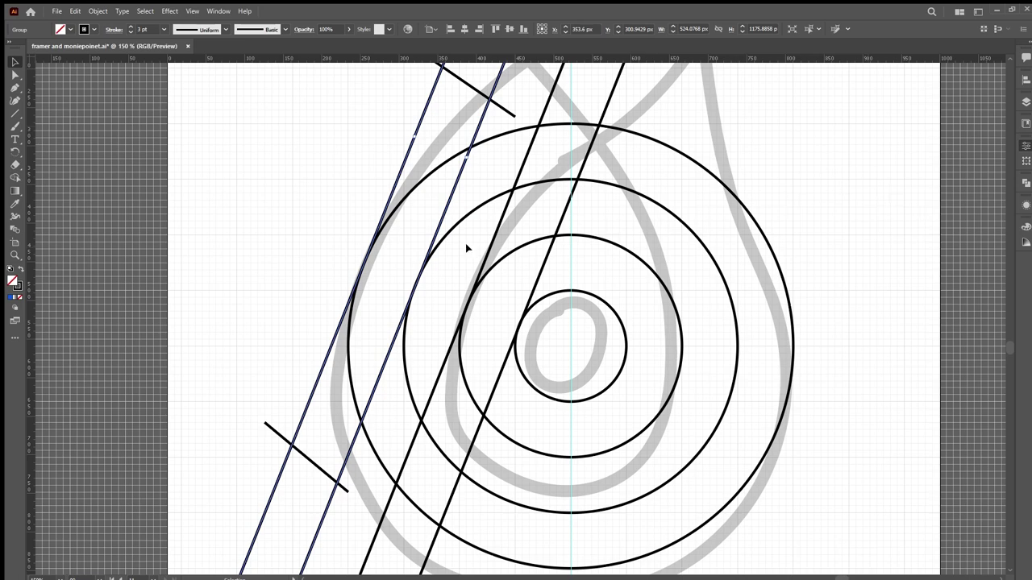
# - Select the outer circle, left diagonals and both short lines, then abandon Shape Builder without merging
pyautogui.click(439, 165)
pyautogui.keyDown('shift'); pyautogui.click(464, 163); pyautogui.keyUp('shift')
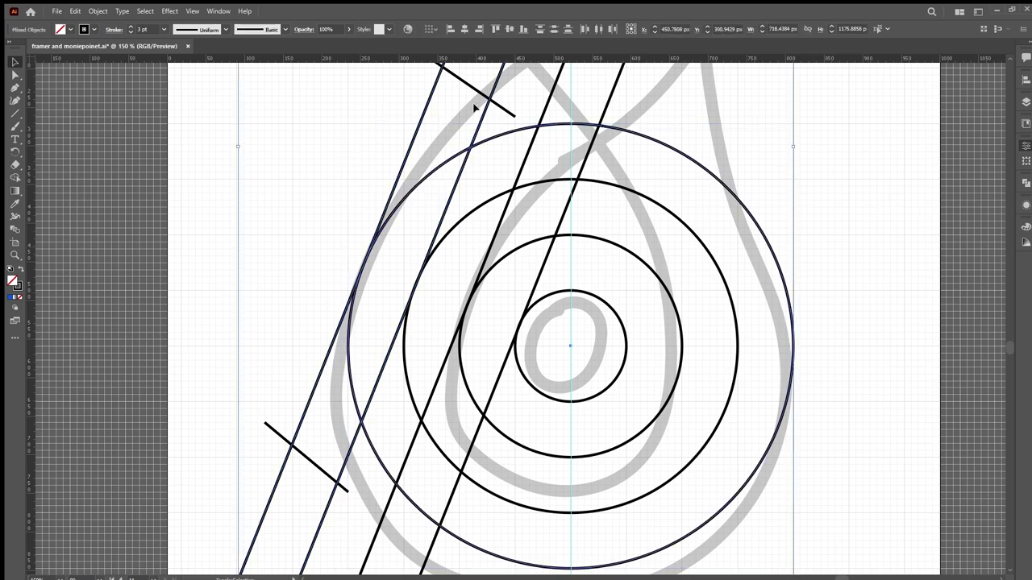
pyautogui.keyDown('shift'); pyautogui.click(473, 89); pyautogui.keyUp('shift')
pyautogui.keyDown('shift'); pyautogui.click(303, 455); pyautogui.keyUp('shift')
pyautogui.hotkey('shift', 'm')
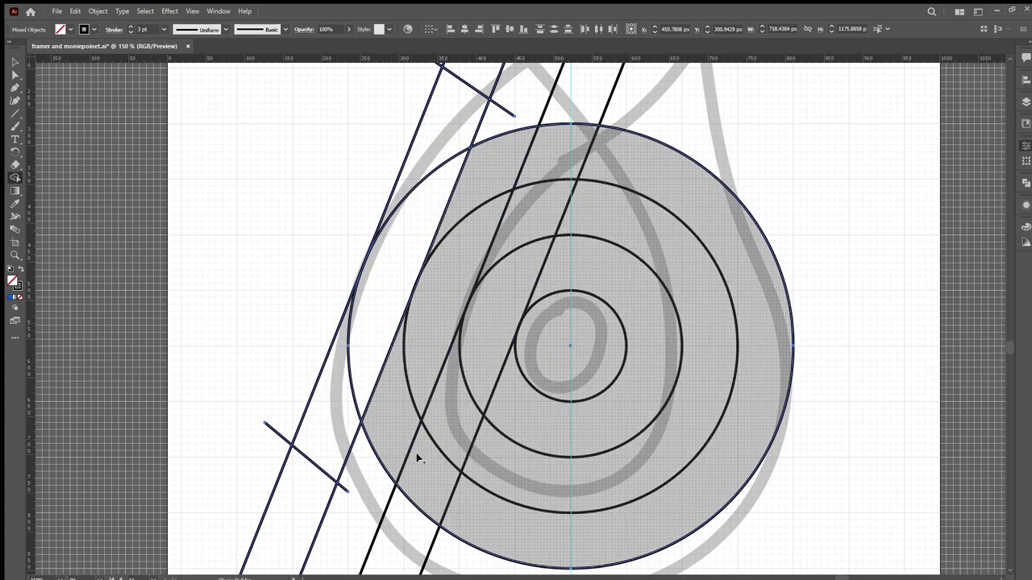
pyautogui.press('v')
pyautogui.click(285, 212)
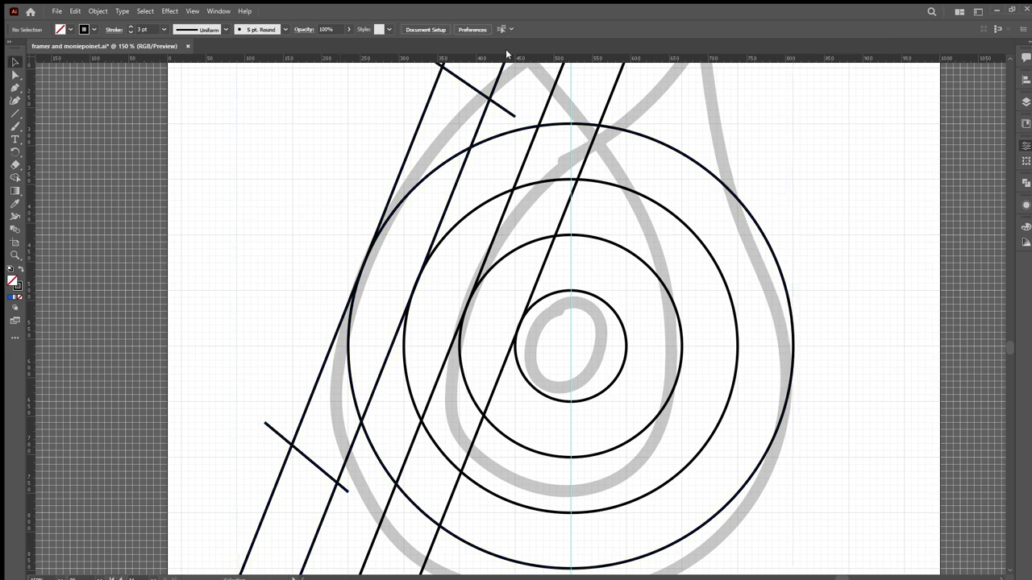
# - Delete the two short crossing lines and view the whole artboard at 100%
pyautogui.click(478, 90)
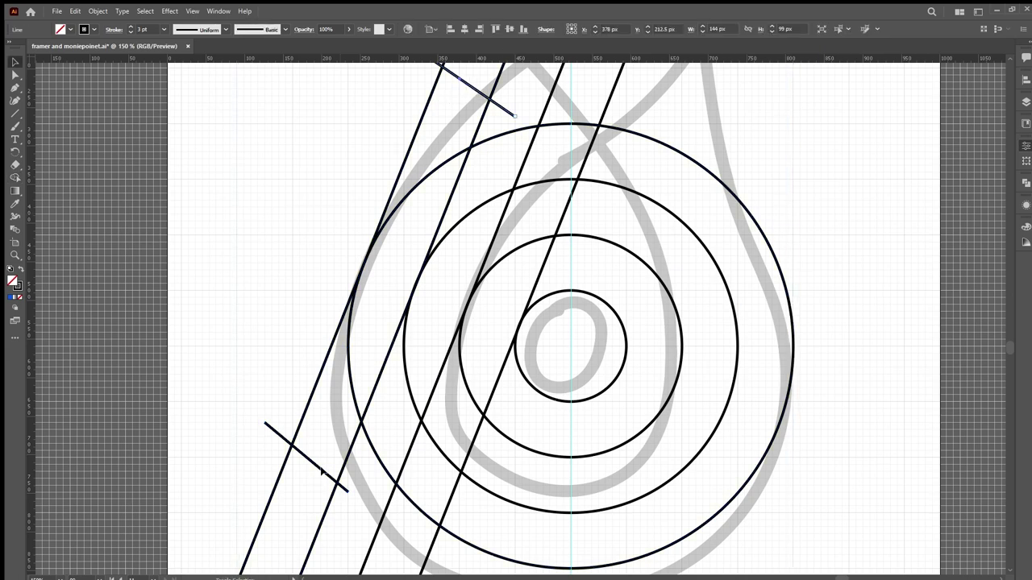
pyautogui.keyDown('shift'); pyautogui.click(321, 474); pyautogui.keyUp('shift')
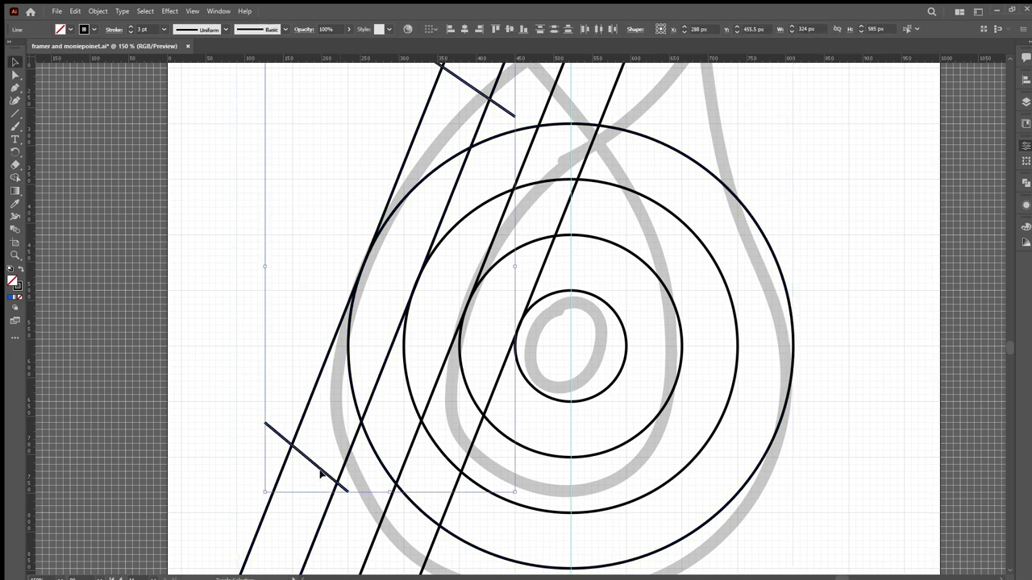
pyautogui.press('Delete')
pyautogui.hotkey('ctrl', '1')
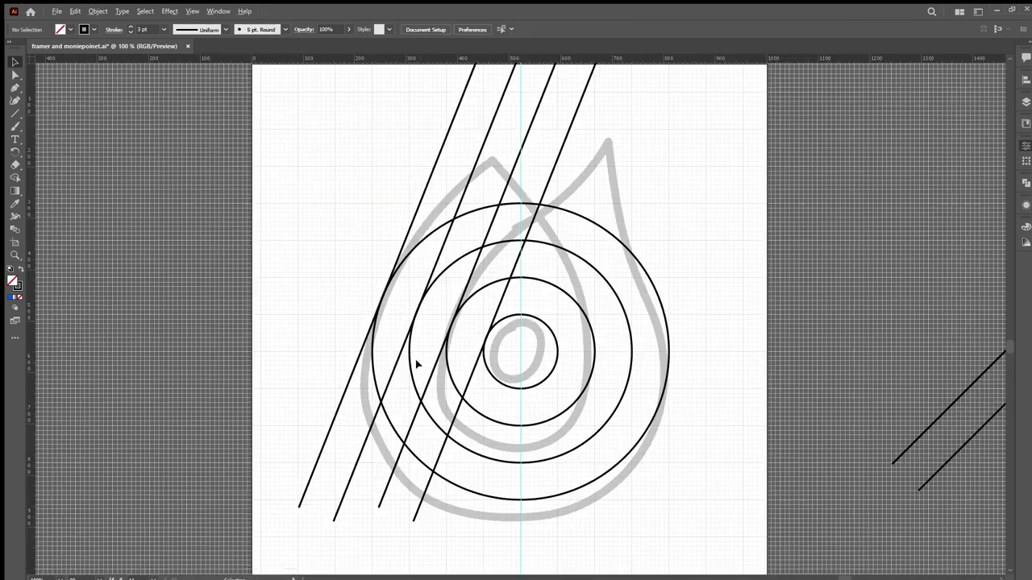
pyautogui.hscroll(3, 417, 364)
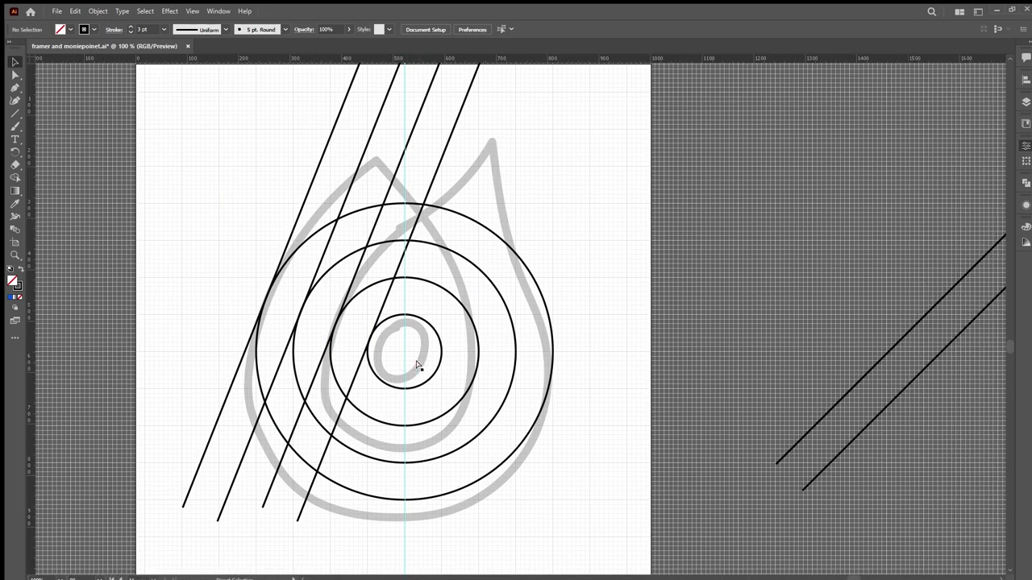
pyautogui.click(465, 180)
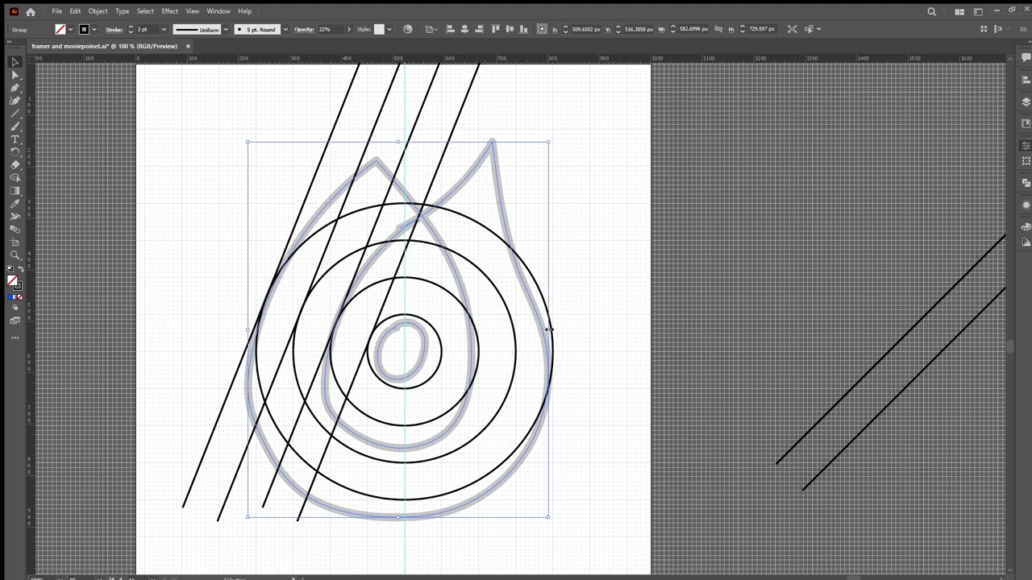
pyautogui.click(595, 264)
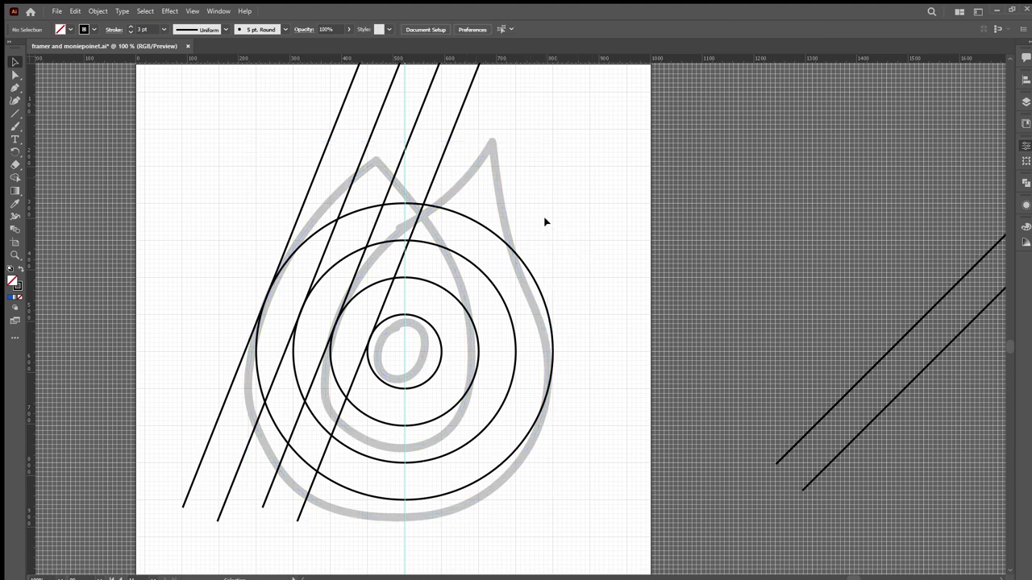
pyautogui.click(417, 121)
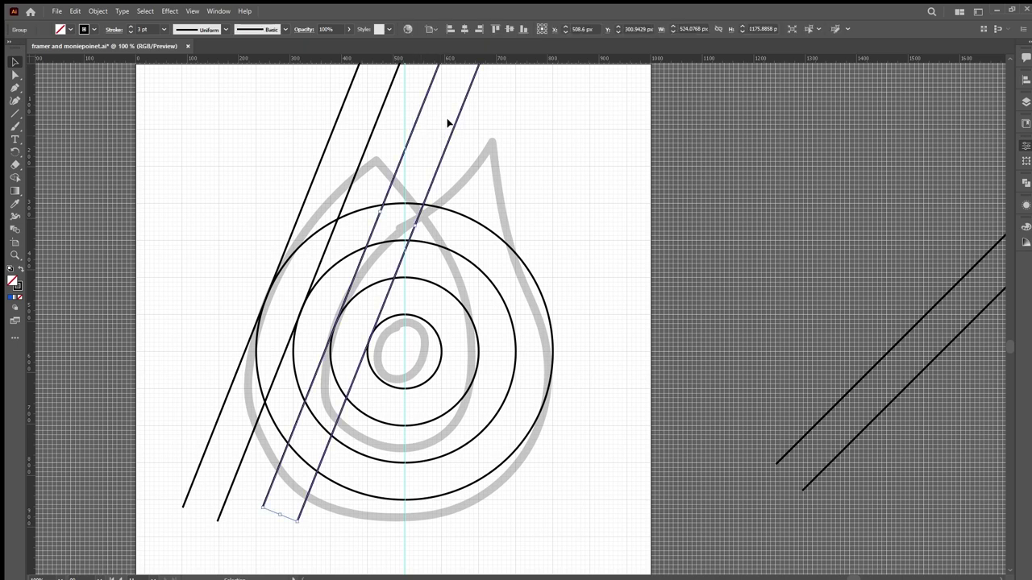
pyautogui.click(553, 121)
# - Draw a vertical line straight down the centre guide with the Line Segment tool
pyautogui.press('\\')
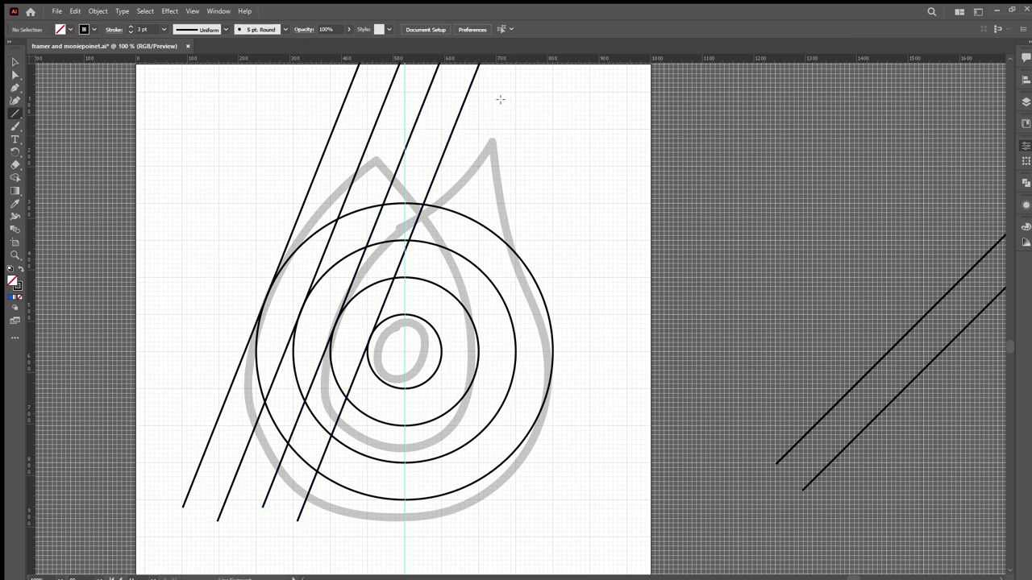
pyautogui.moveTo(405, 86); pyautogui.dragTo(404, 552)
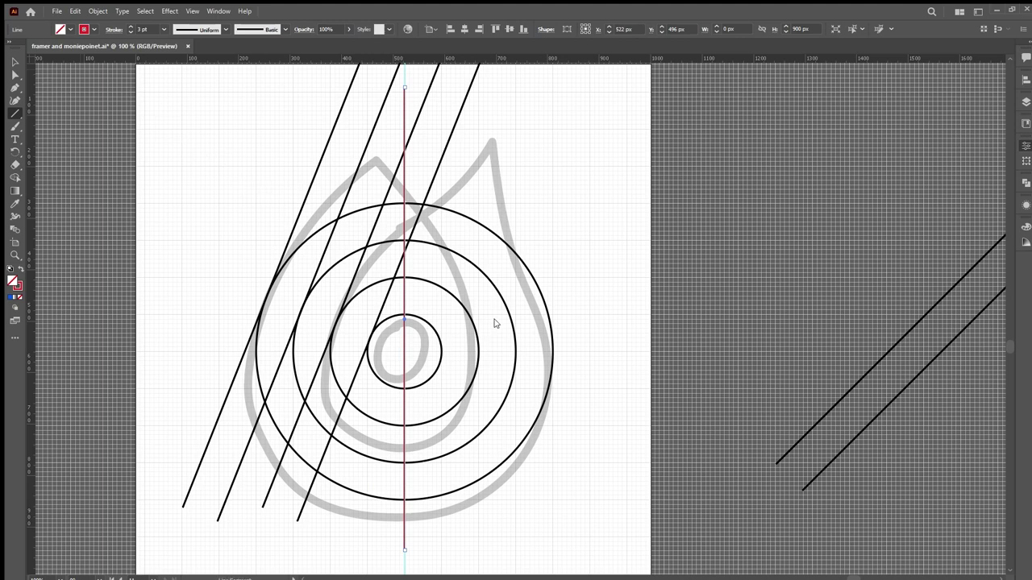
pyautogui.click(15, 62)
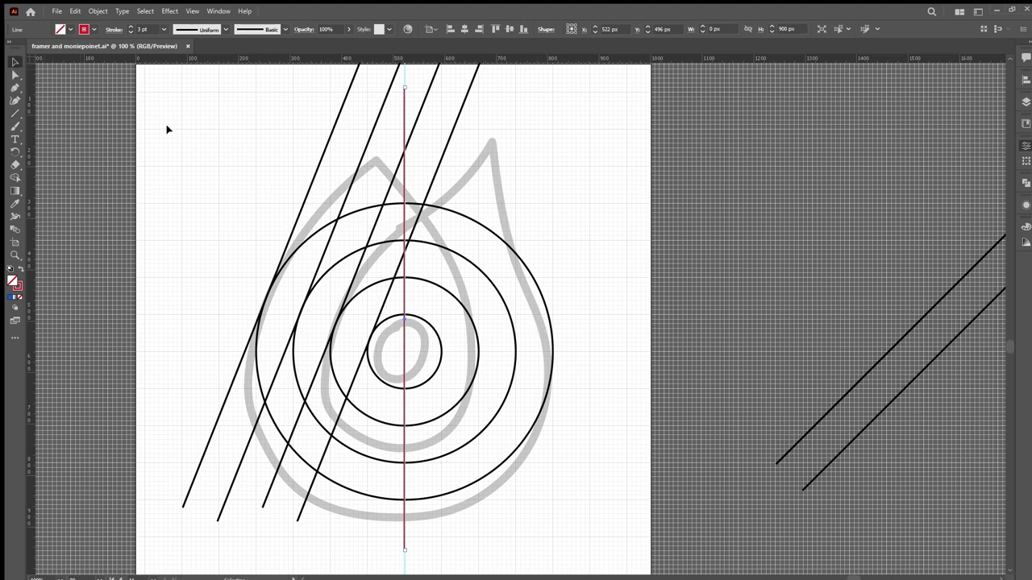
pyautogui.click(200, 163)
# - Group the centre line with the four diagonals, make a mirrored copy, and move it onto the centre axis
pyautogui.click(403, 113)
pyautogui.keyDown('shift'); pyautogui.click(423, 97); pyautogui.keyUp('shift')
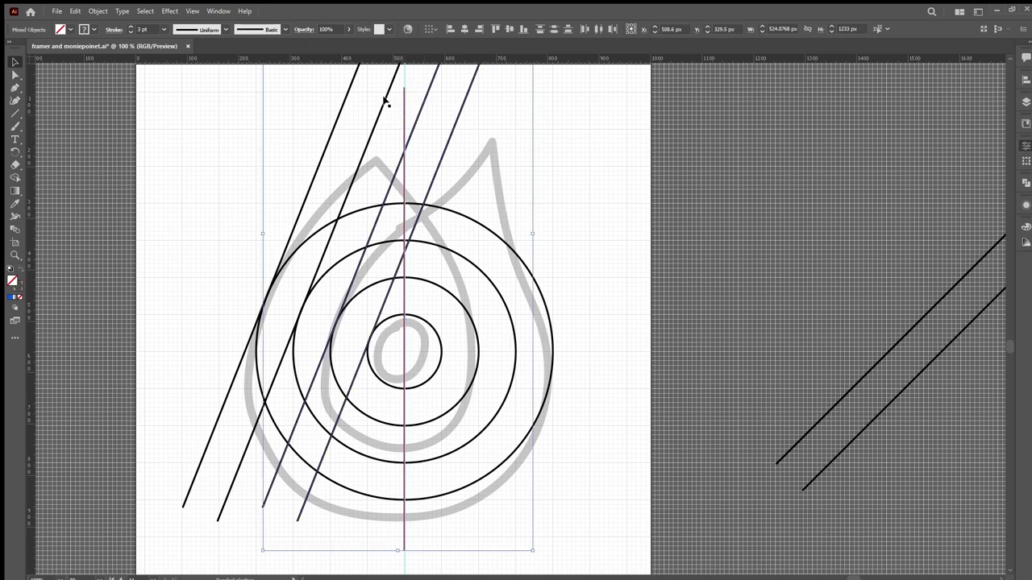
pyautogui.keyDown('shift'); pyautogui.click(384, 98); pyautogui.keyUp('shift')
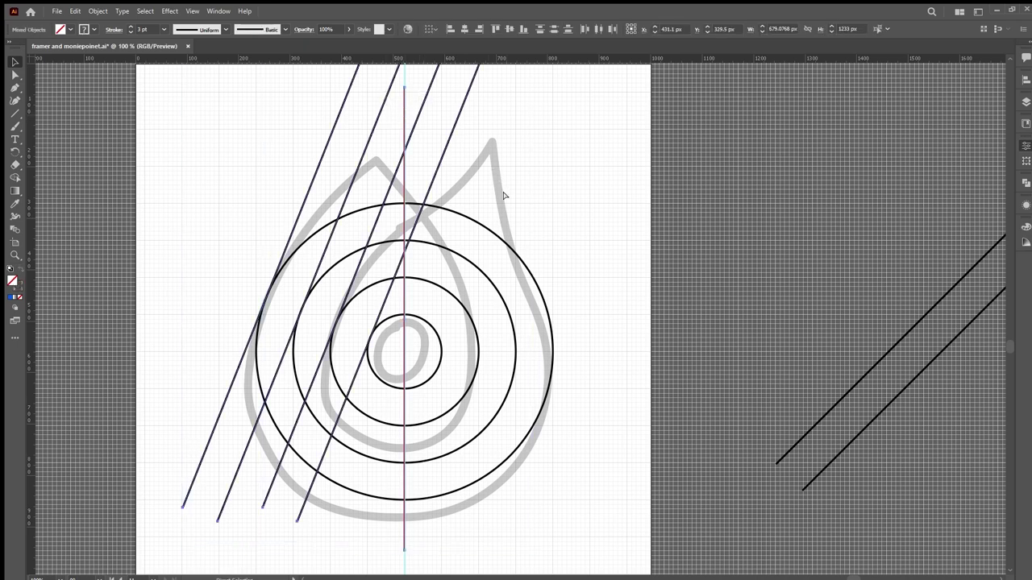
pyautogui.hotkey('ctrl', 'g')
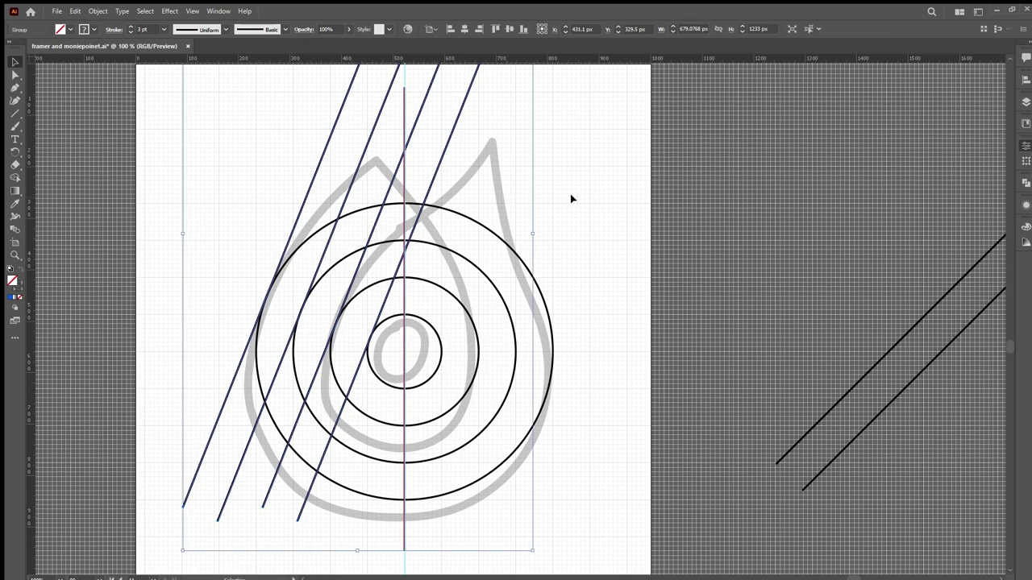
pyautogui.hotkey('ctrl', 'd')
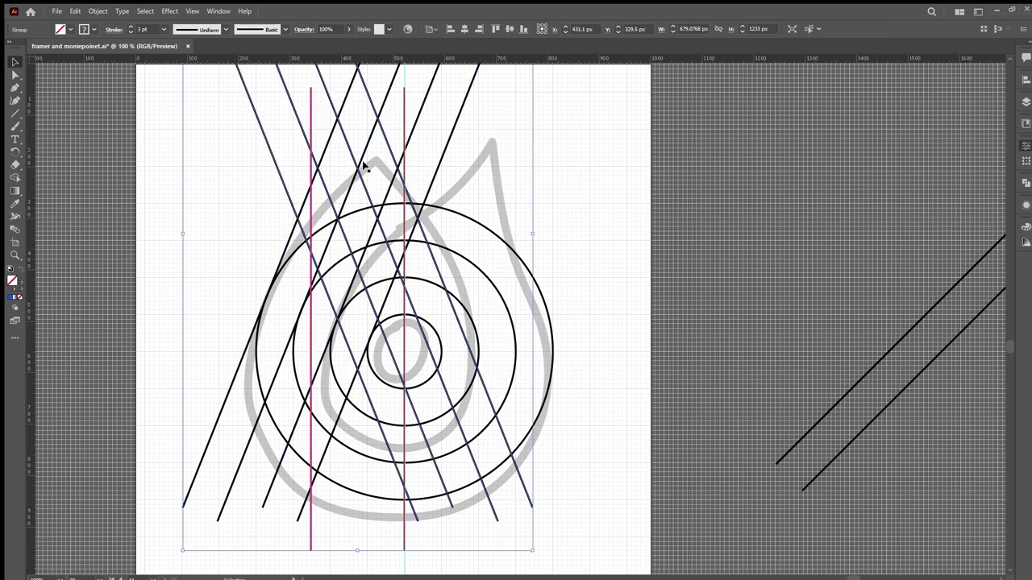
pyautogui.moveTo(311, 153); pyautogui.dragTo(403, 157)
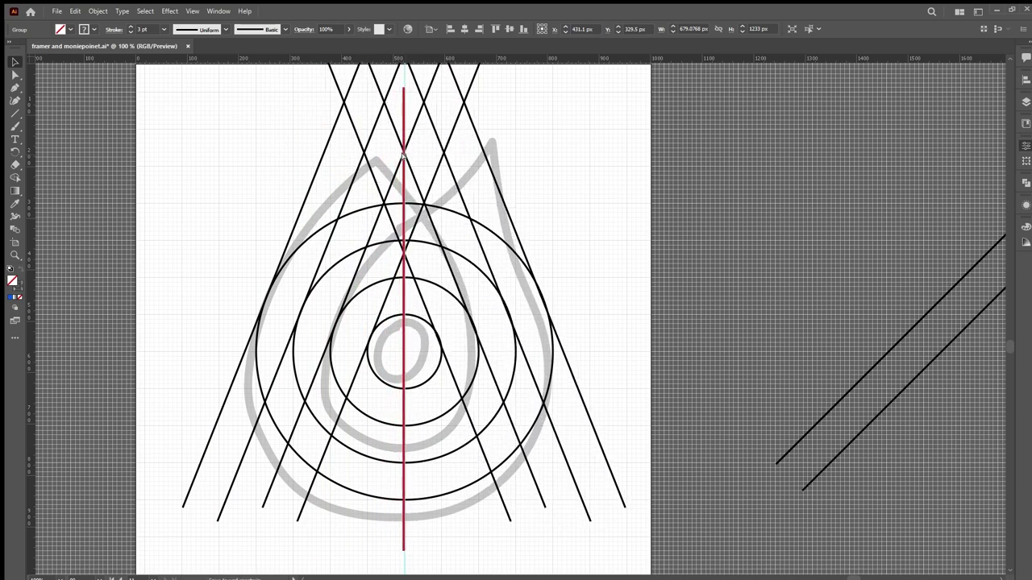
# - Nudge the mirrored line group 1 px right to X 613 px so its crossings meet the centre line
pyautogui.scroll(5, 404, 199)
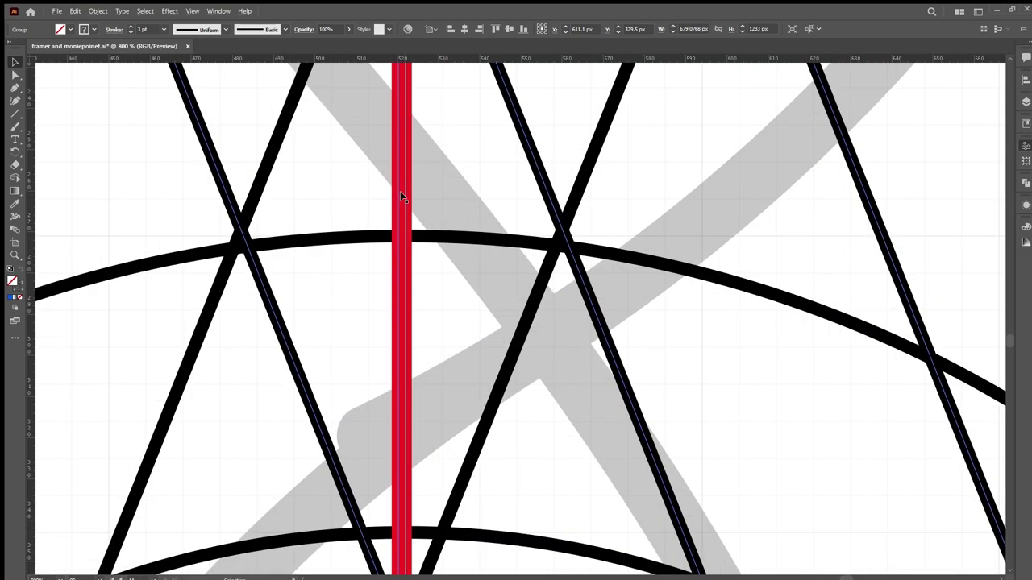
pyautogui.scroll(-3, 400, 191)
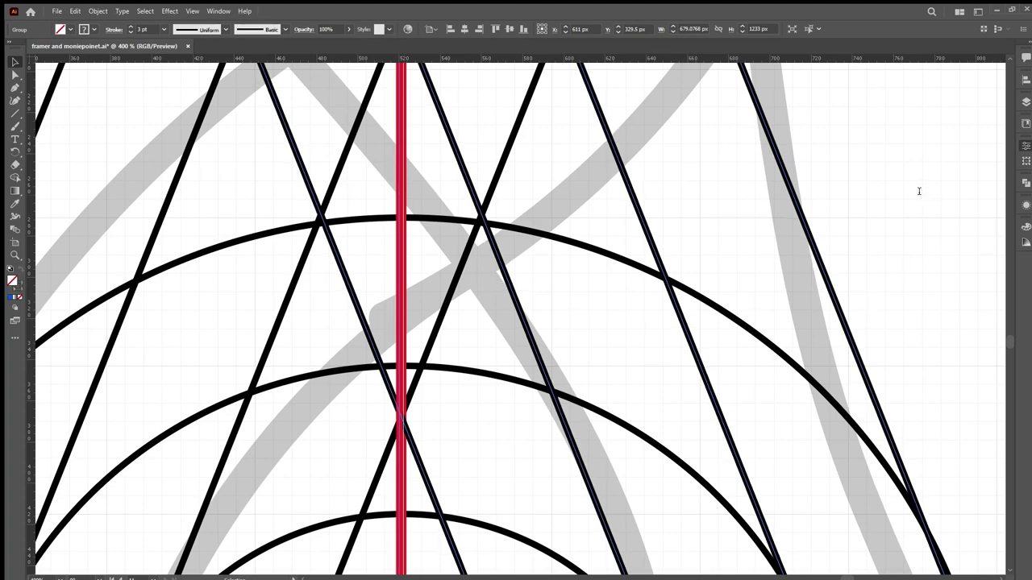
pyautogui.press('Right')
pyautogui.press('Right')
pyautogui.press('Right')
pyautogui.press('Right')
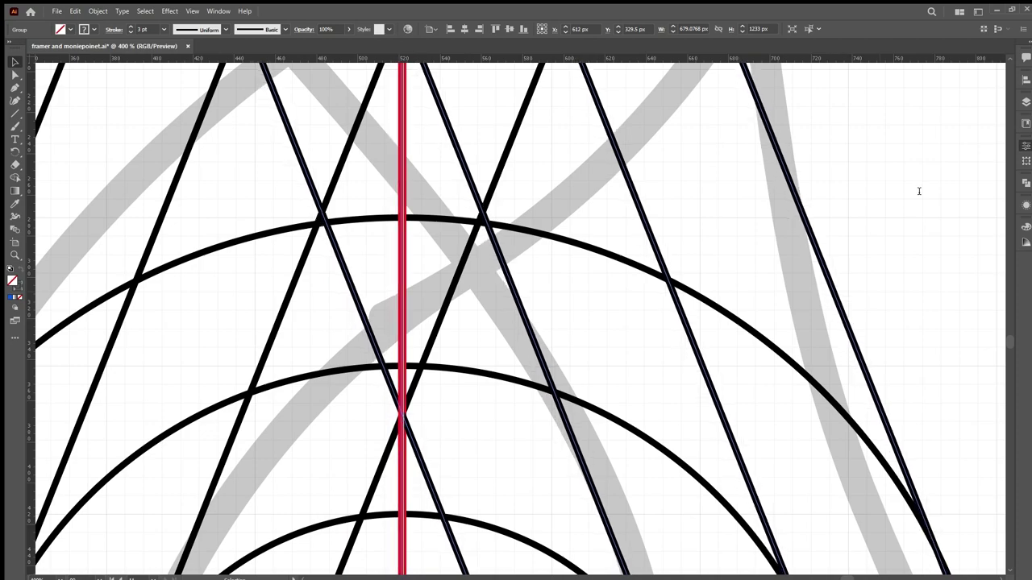
pyautogui.click(449, 421)
pyautogui.scroll(-3, 415, 390)
pyautogui.scroll(-3, 413, 388)
pyautogui.scroll(3, 413, 389)
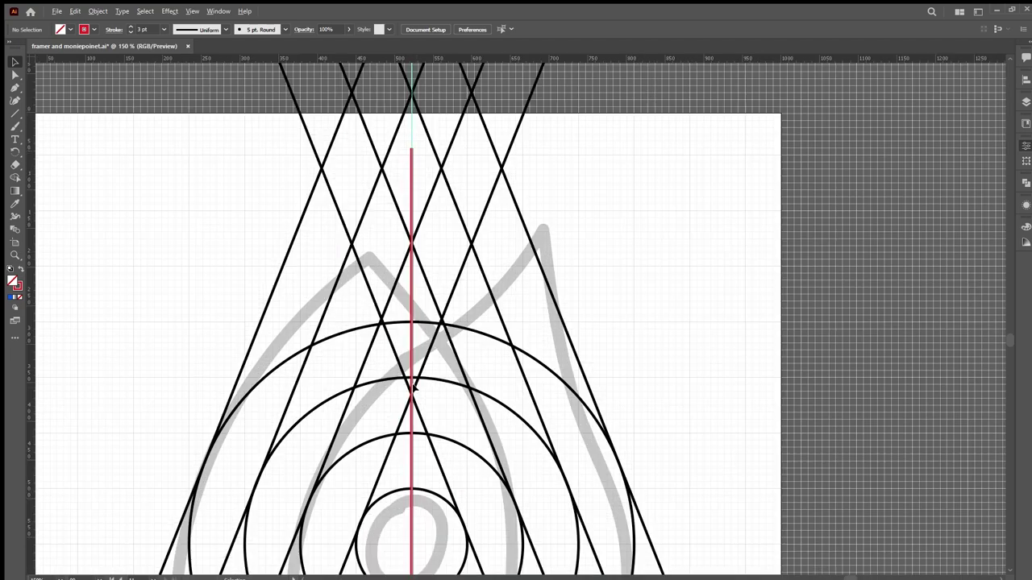
pyautogui.scroll(-3, 413, 388)
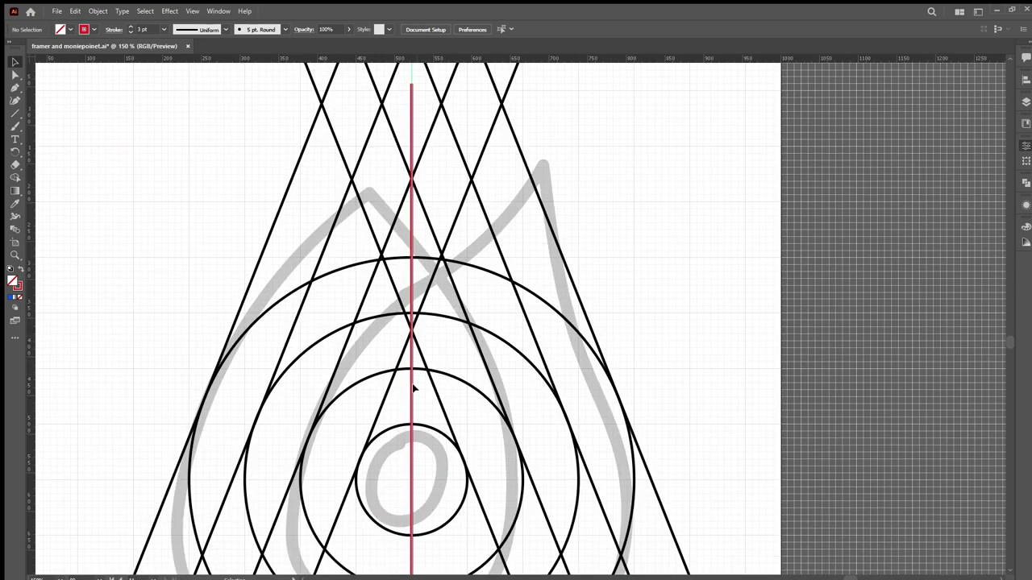
pyautogui.scroll(-2, 452, 388)
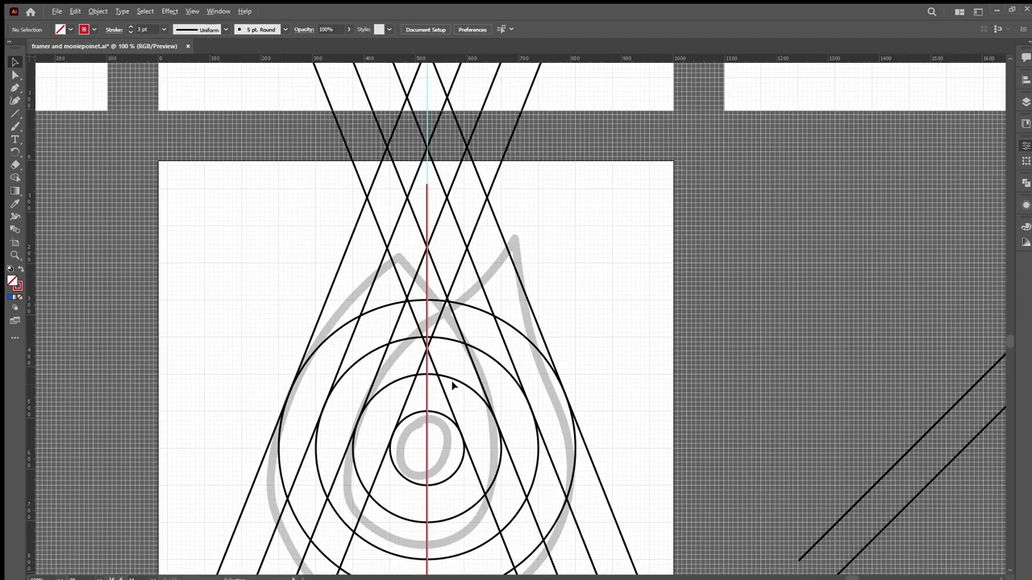
pyautogui.scroll(-2, 453, 387)
pyautogui.scroll(-1, 454, 383)
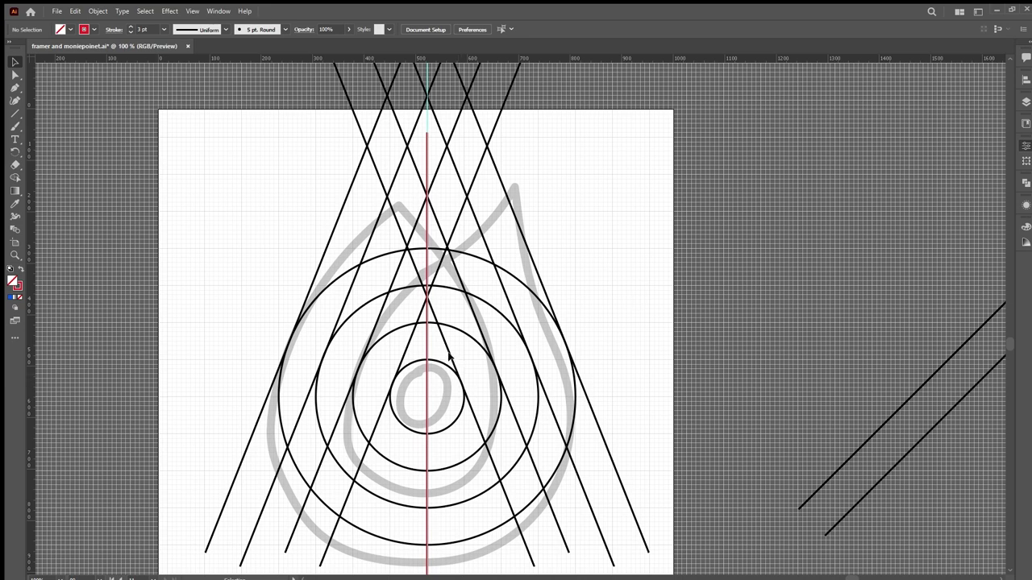
# - Select the line group with three circles and merge one region between the circles using Shape Builder
pyautogui.click(450, 361)
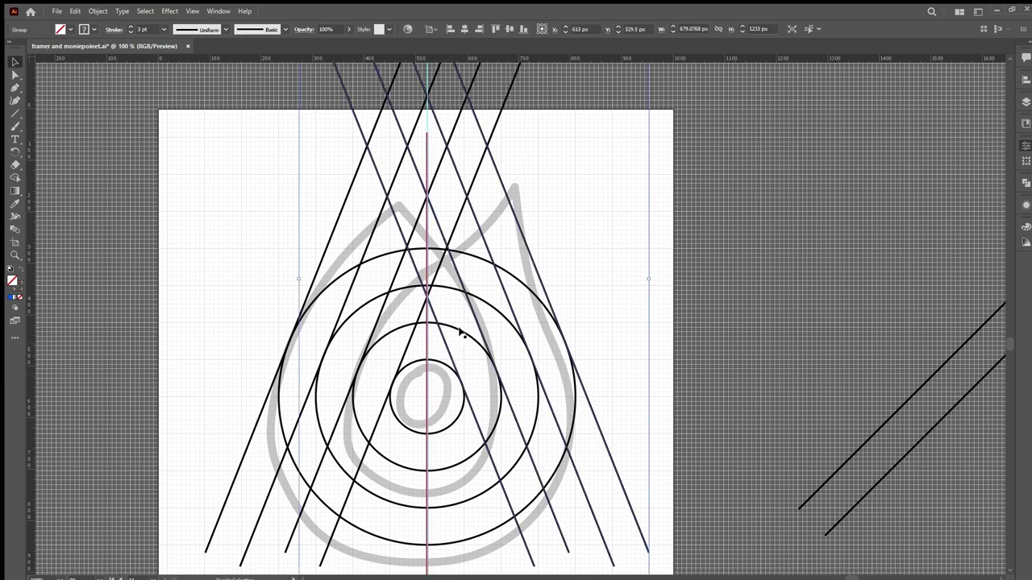
pyautogui.keyDown('shift'); pyautogui.click(461, 334); pyautogui.keyUp('shift')
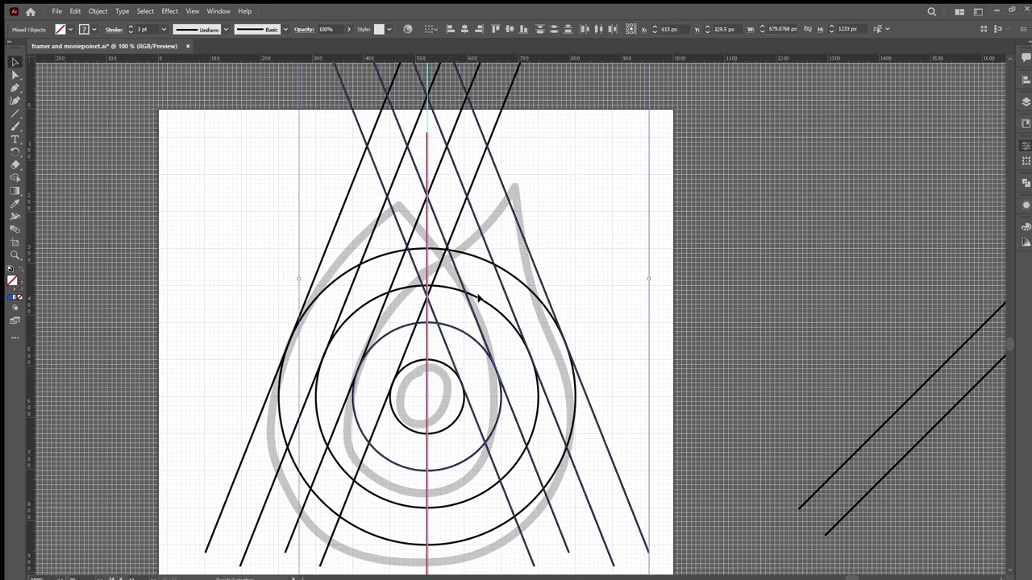
pyautogui.keyDown('shift'); pyautogui.click(479, 300); pyautogui.keyUp('shift')
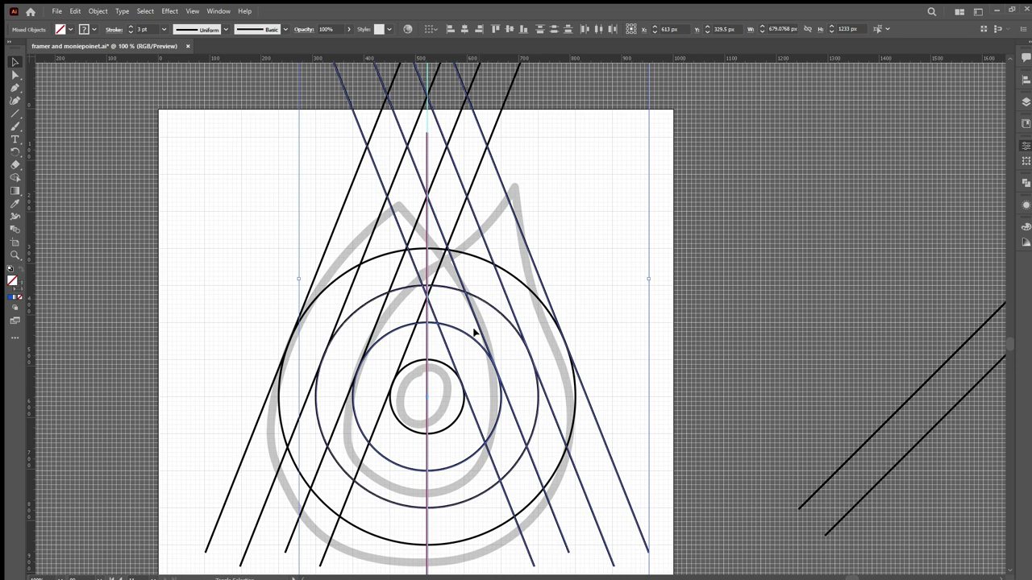
pyautogui.keyDown('shift'); pyautogui.click(458, 412); pyautogui.keyUp('shift')
pyautogui.hotkey('shift', 'm')
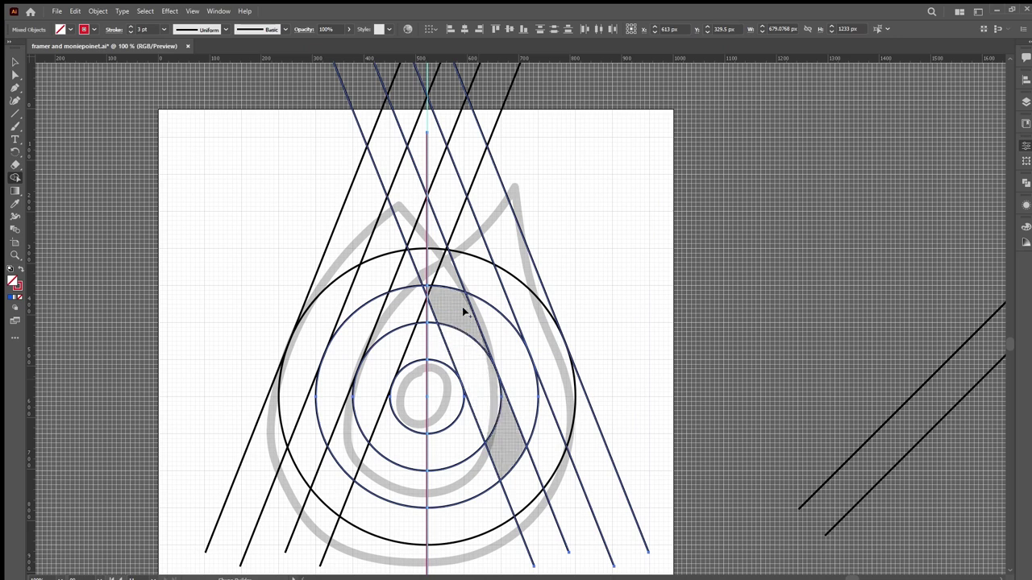
pyautogui.click(495, 327)
pyautogui.press('v')
pyautogui.click(601, 339)
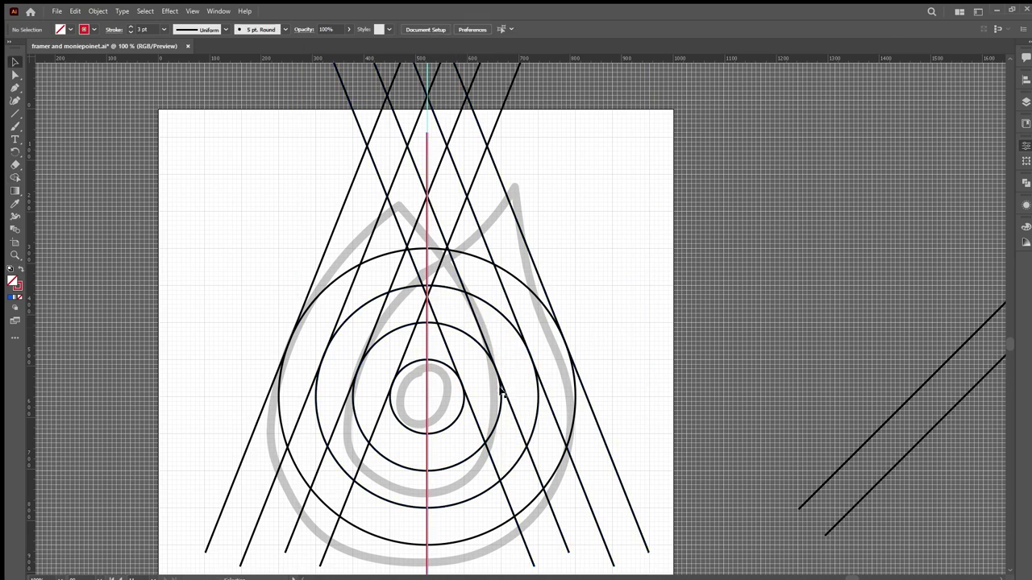
# - Nudge the diagonal line group 1 px left and then back 1 px right
pyautogui.click(501, 393)
pyautogui.scroll(2, 488, 392)
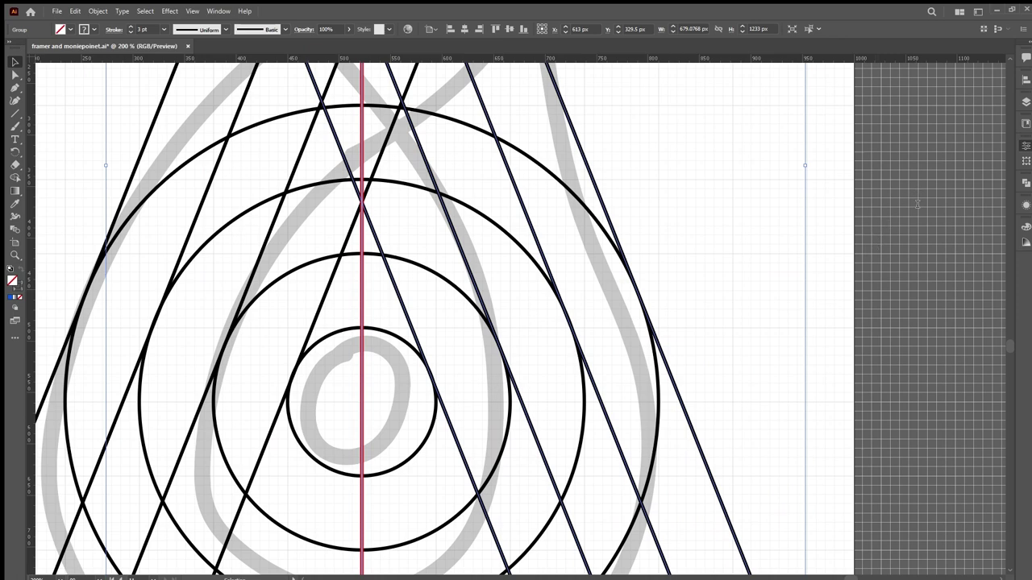
pyautogui.press('Left')
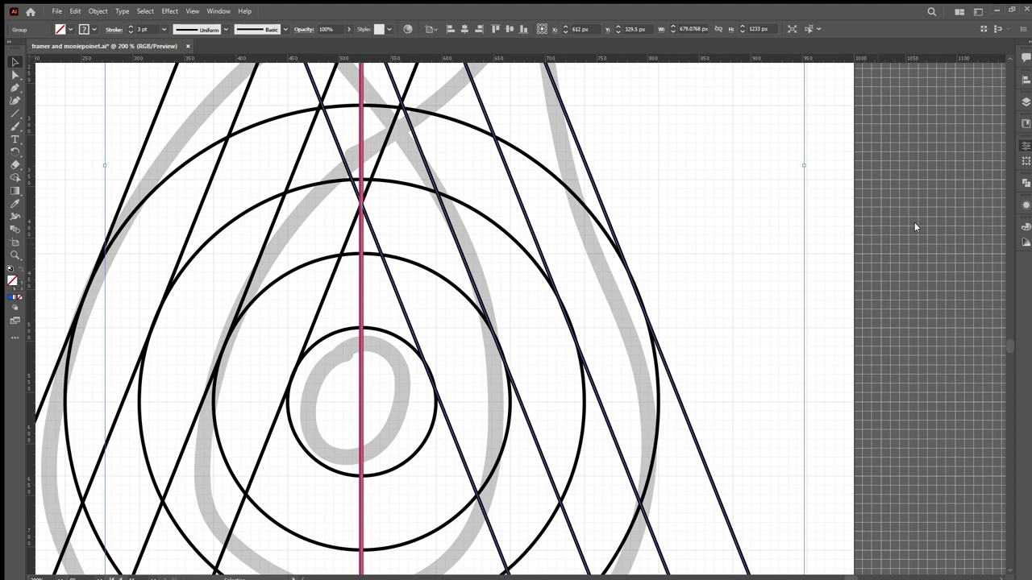
pyautogui.press('Right')
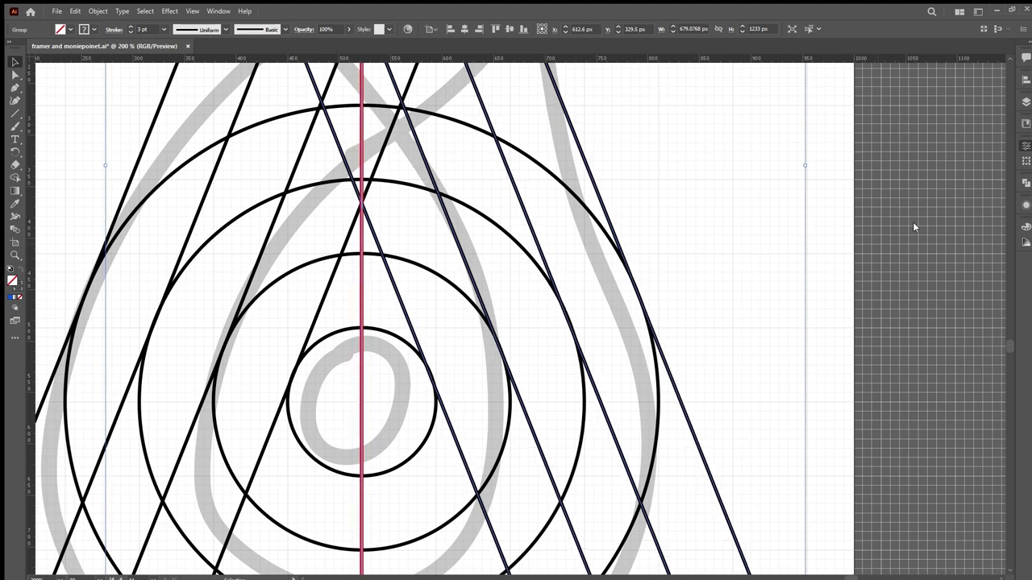
pyautogui.click(710, 285)
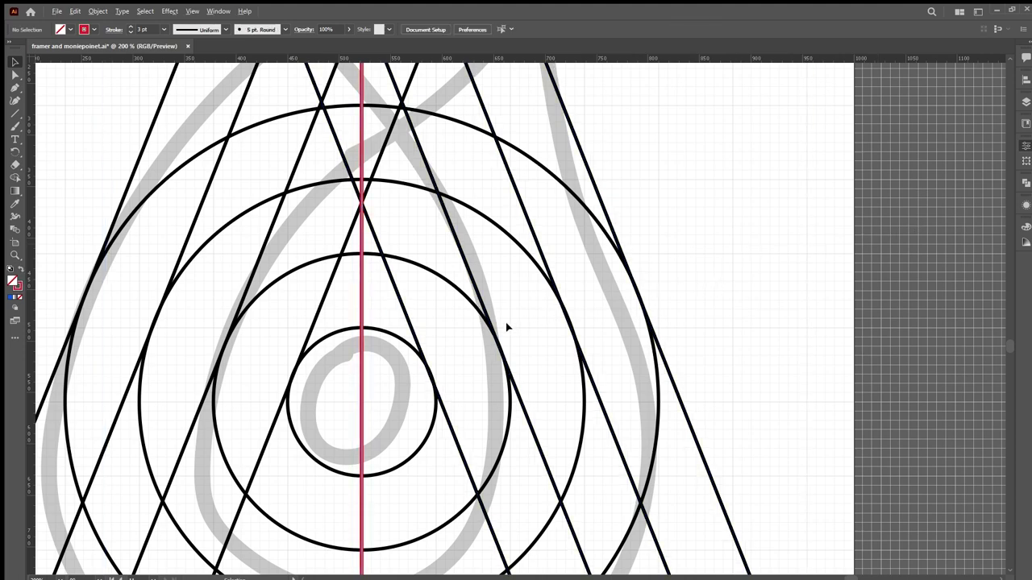
pyautogui.scroll(-1, 506, 325)
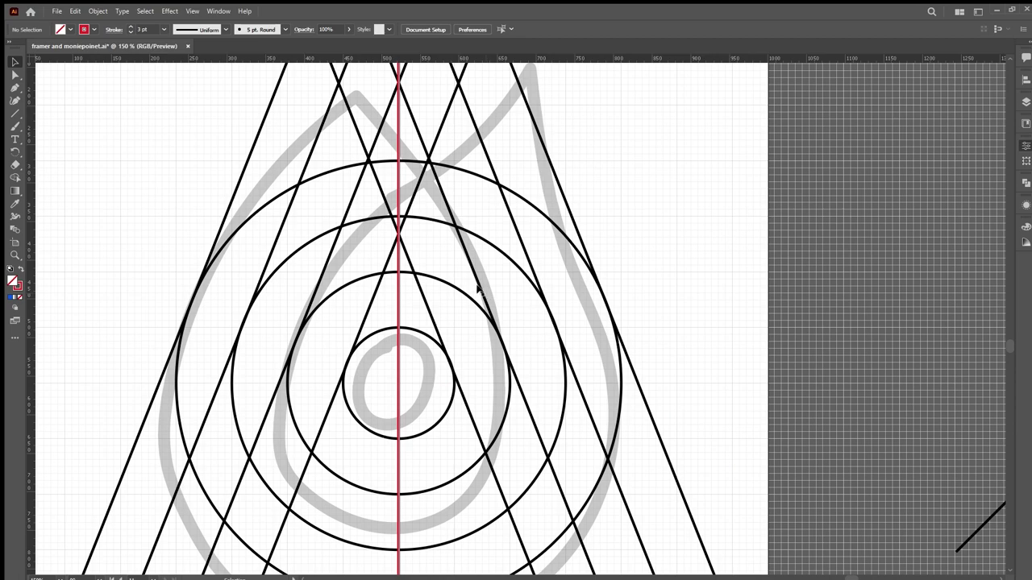
# - Reselect the diagonal line group plus all four circles and switch to Shape Builder (Shift+M)
pyautogui.click(479, 291)
pyautogui.scroll(-1, 472, 322)
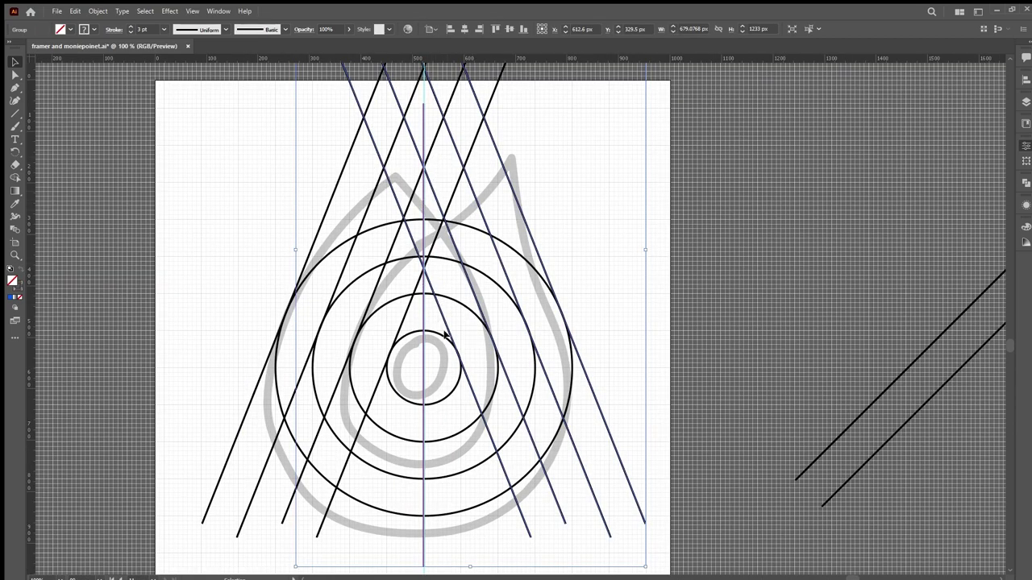
pyautogui.scroll(1, 453, 254)
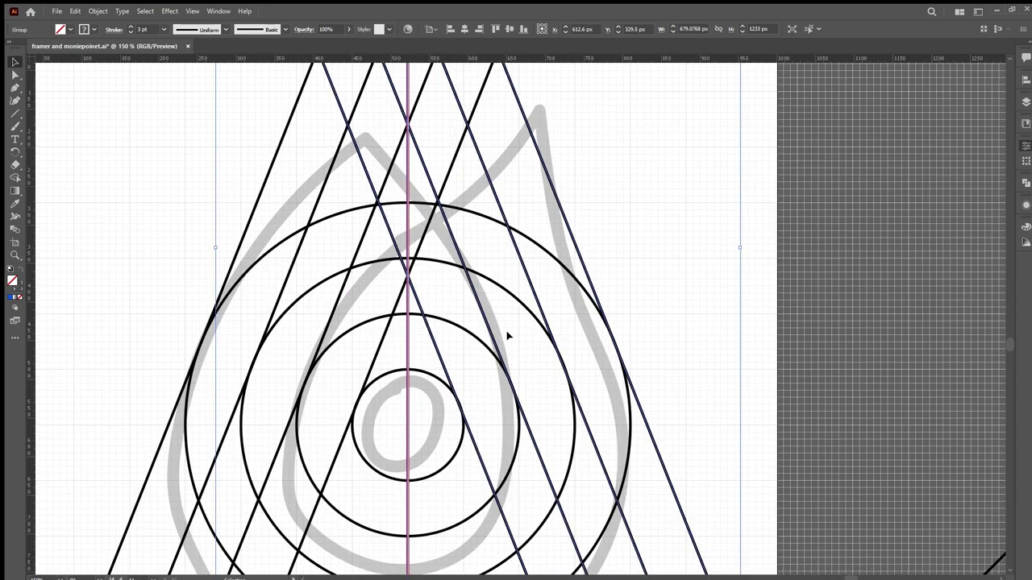
pyautogui.keyDown('shift'); pyautogui.click(487, 348); pyautogui.keyUp('shift')
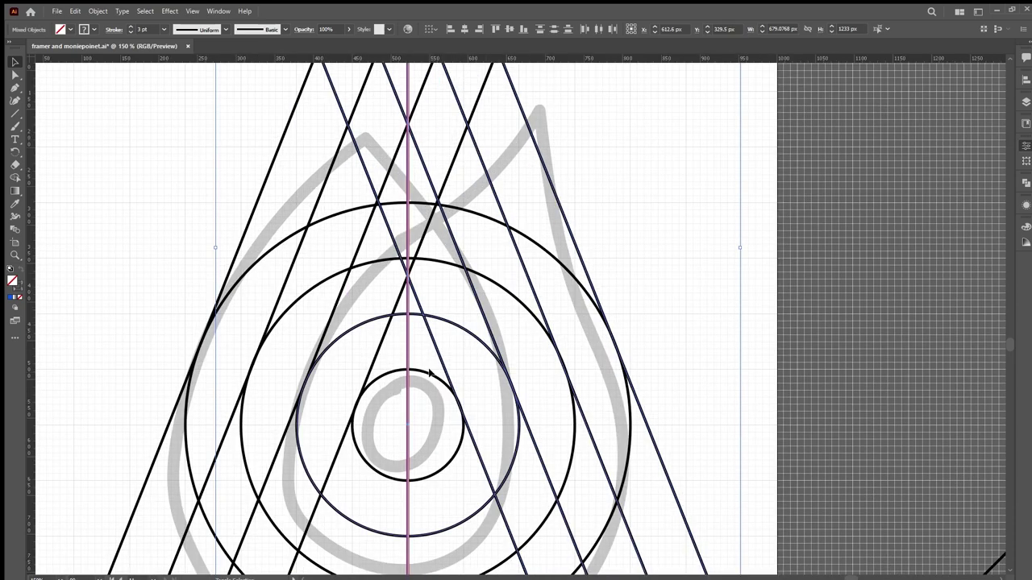
pyautogui.keyDown('shift'); pyautogui.click(432, 378); pyautogui.keyUp('shift')
pyautogui.keyDown('shift'); pyautogui.click(491, 282); pyautogui.keyUp('shift')
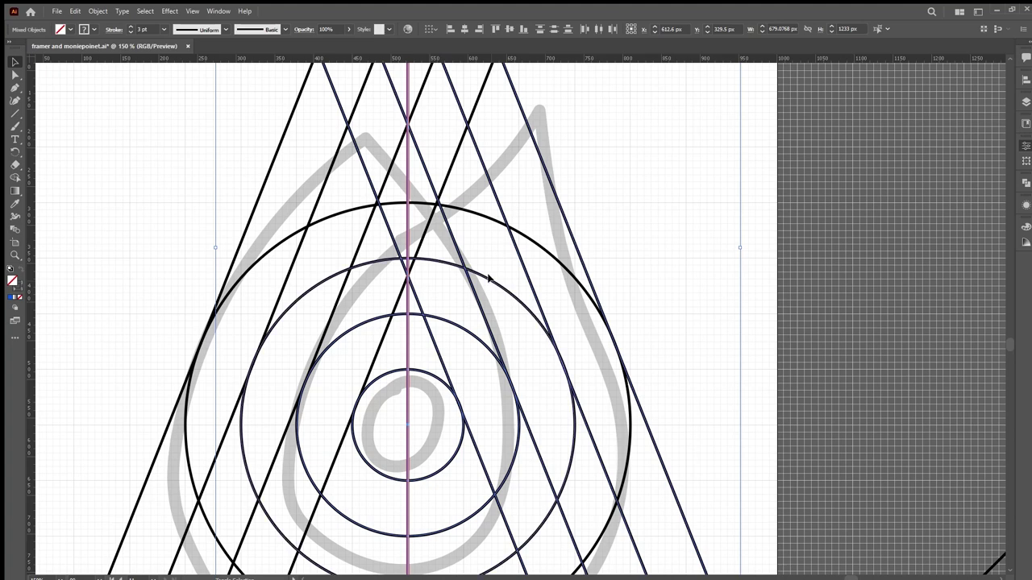
pyautogui.keyDown('shift'); pyautogui.click(475, 214); pyautogui.keyUp('shift')
pyautogui.hotkey('shift', 'm')
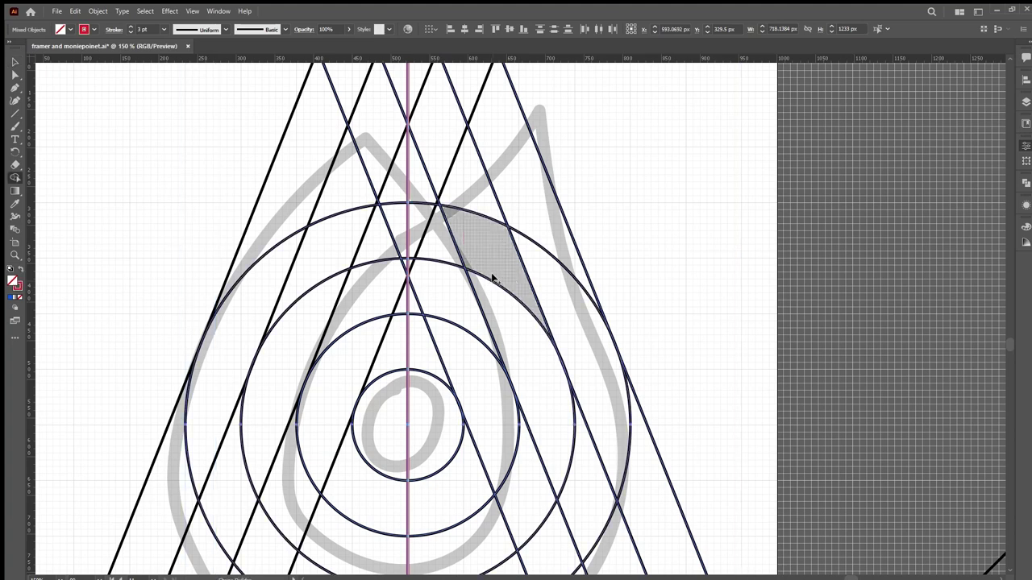
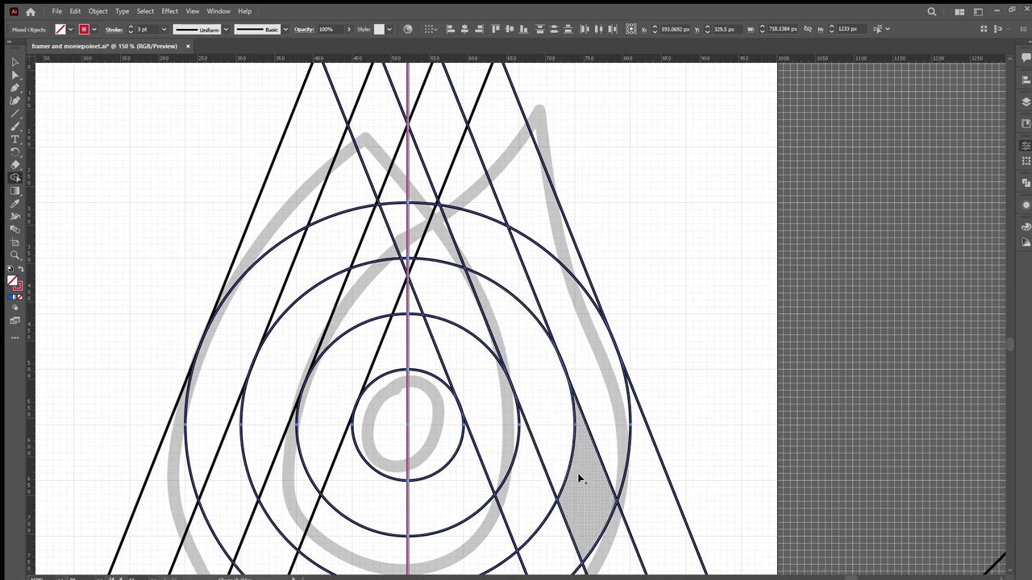
# - Draw a short diagonal line to the right of the construction circles
pyautogui.press('v')
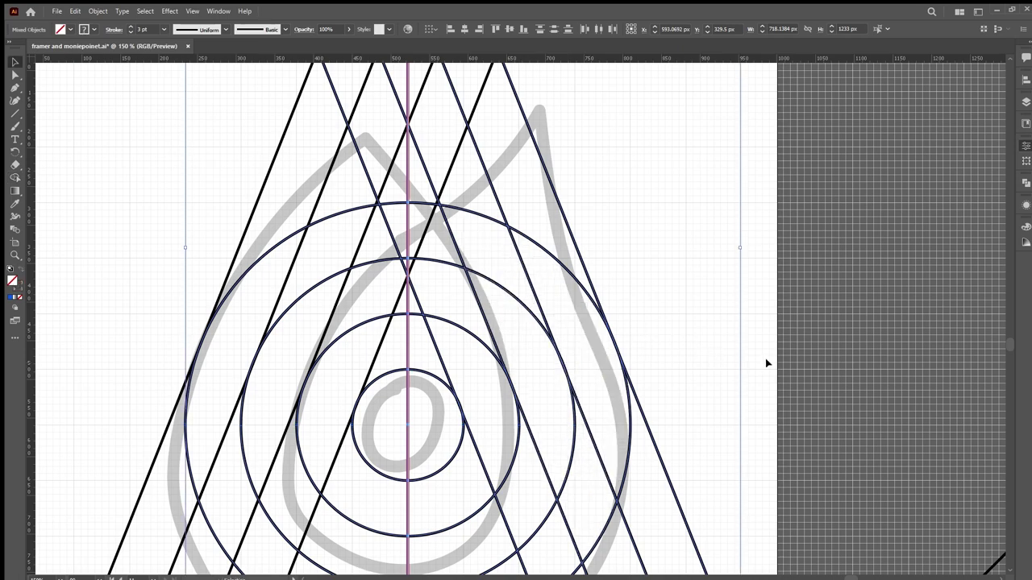
pyautogui.click(617, 312)
pyautogui.scroll(-1, 538, 294)
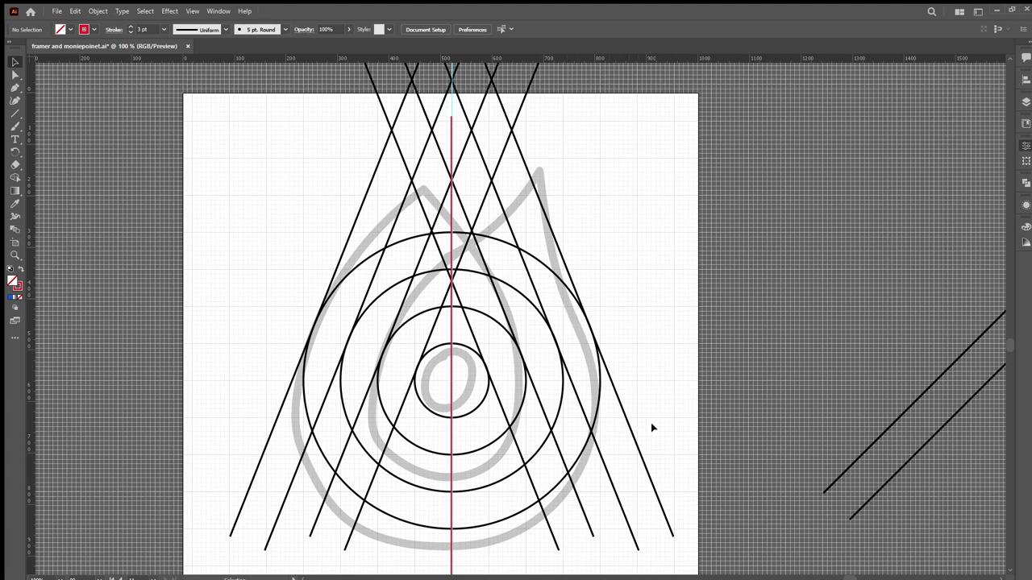
pyautogui.press('\\')
pyautogui.moveTo(655, 422); pyautogui.dragTo(595, 493)
# - Select the crossing lines, the new red diagonal, the outer circle and two more diagonals
pyautogui.press('v')
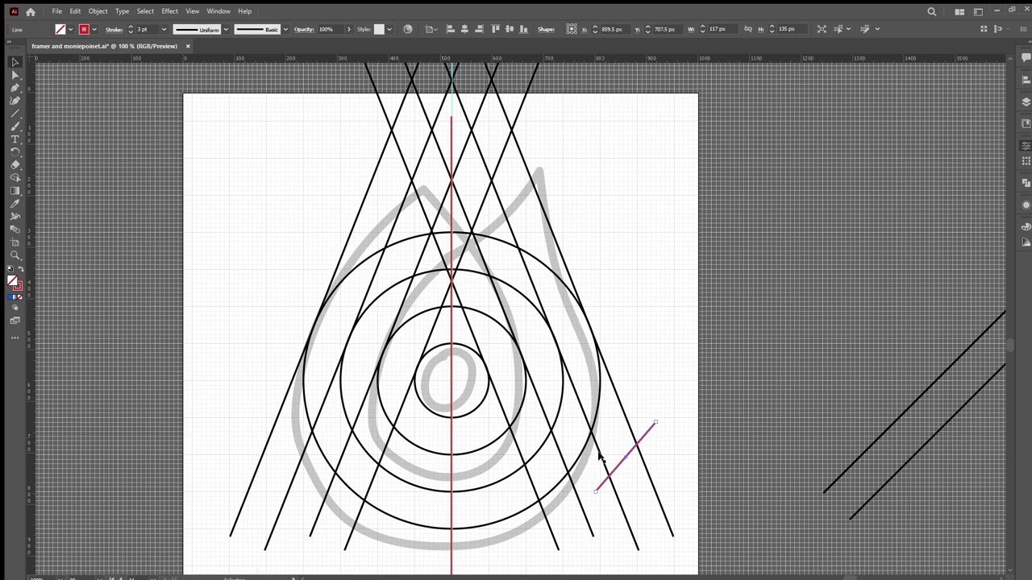
pyautogui.click(598, 456)
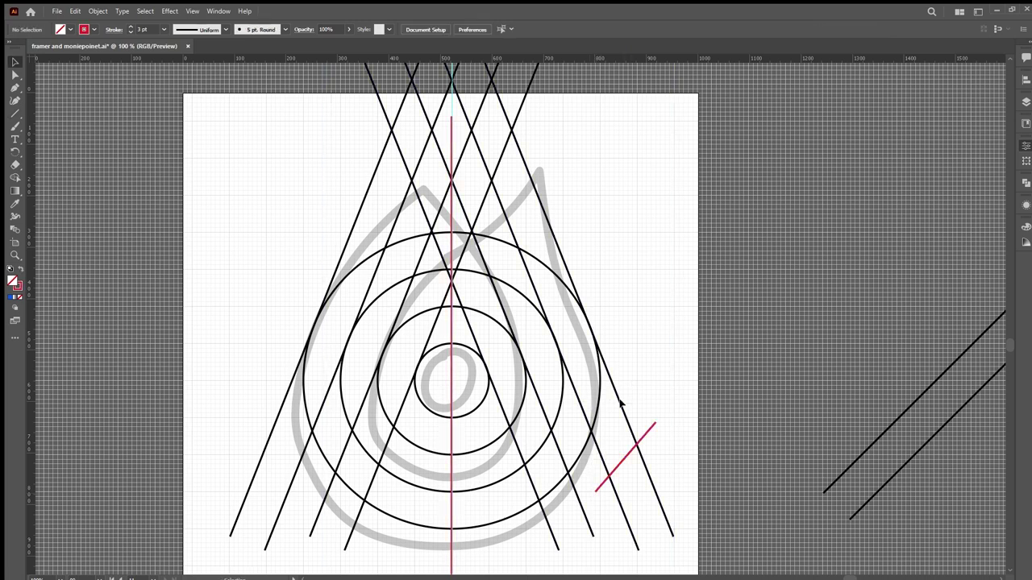
pyautogui.click(619, 406)
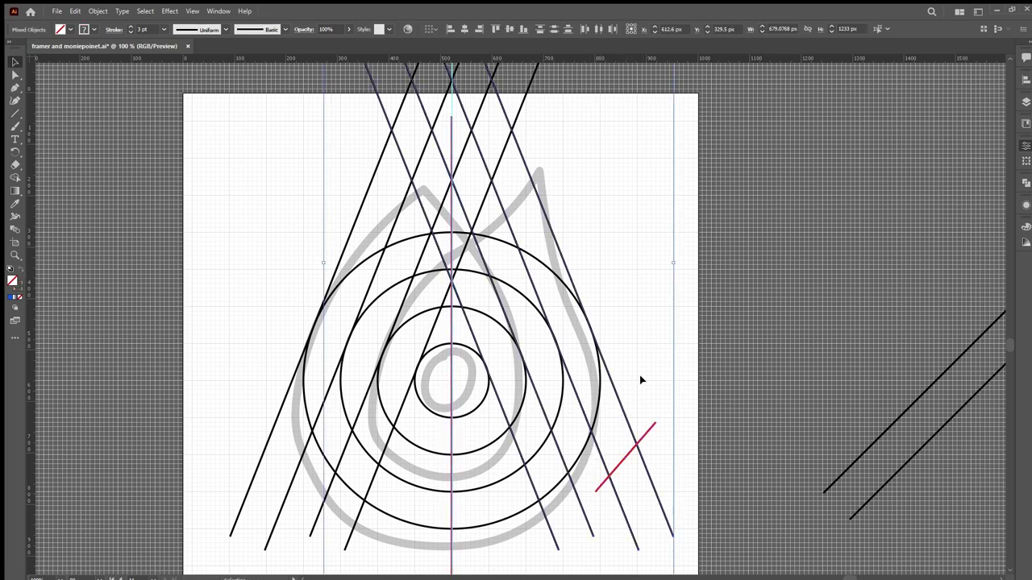
pyautogui.click(639, 379)
pyautogui.click(635, 444)
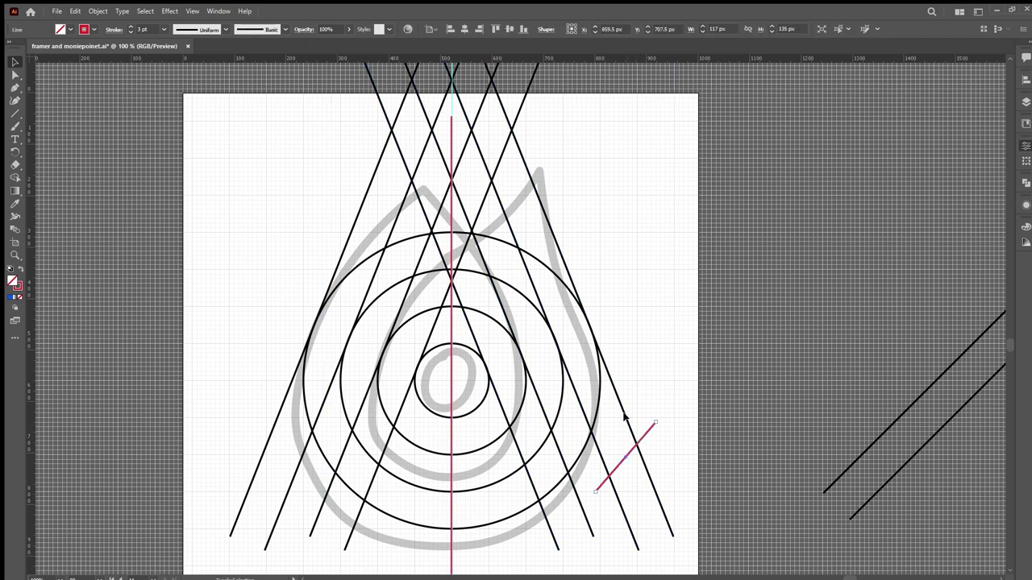
pyautogui.click(626, 416)
pyautogui.keyDown('shift'); pyautogui.click(595, 396); pyautogui.keyUp('shift')
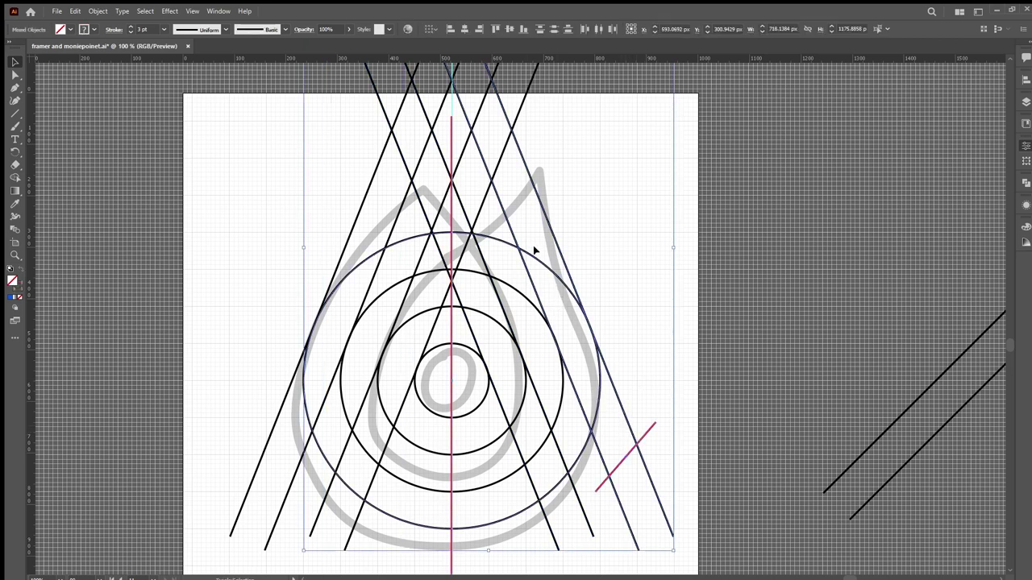
pyautogui.keyDown('shift'); pyautogui.click(495, 168); pyautogui.keyUp('shift')
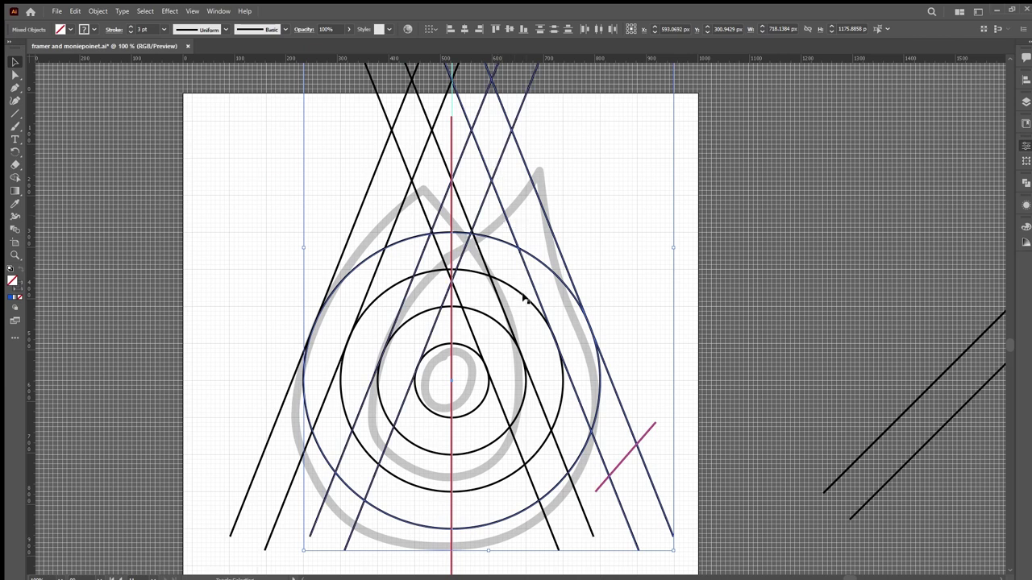
pyautogui.hotkey('shift', 'm')
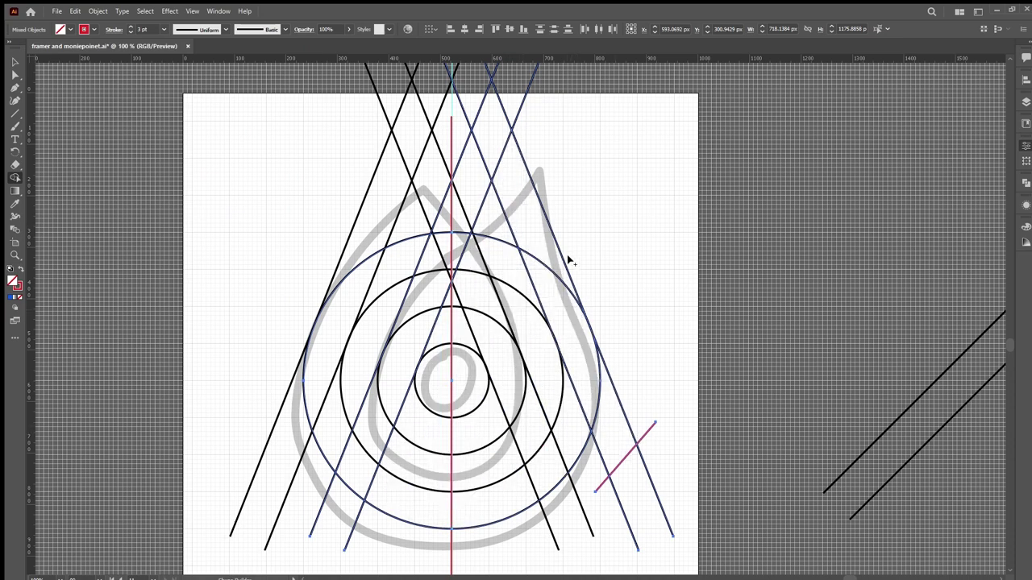
# - Delete the red diagonal line
pyautogui.press('v')
pyautogui.click(663, 407)
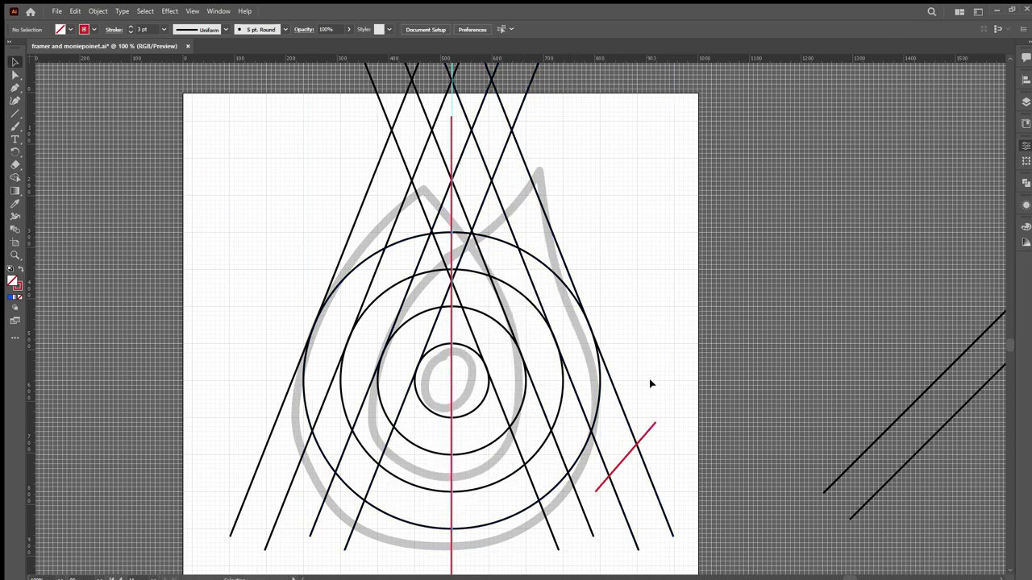
pyautogui.click(655, 430)
pyautogui.press('Delete')
# - Scale the grey drop sketch down proportionally and move it to the artboard's top-left corner
pyautogui.click(589, 364)
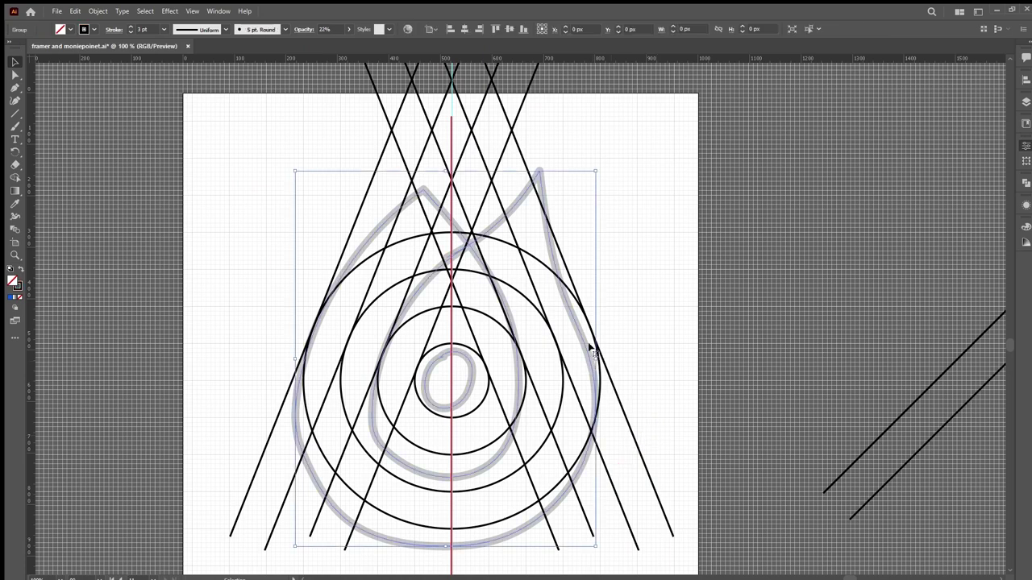
pyautogui.moveTo(596, 358); pyautogui.dragTo(480, 359)
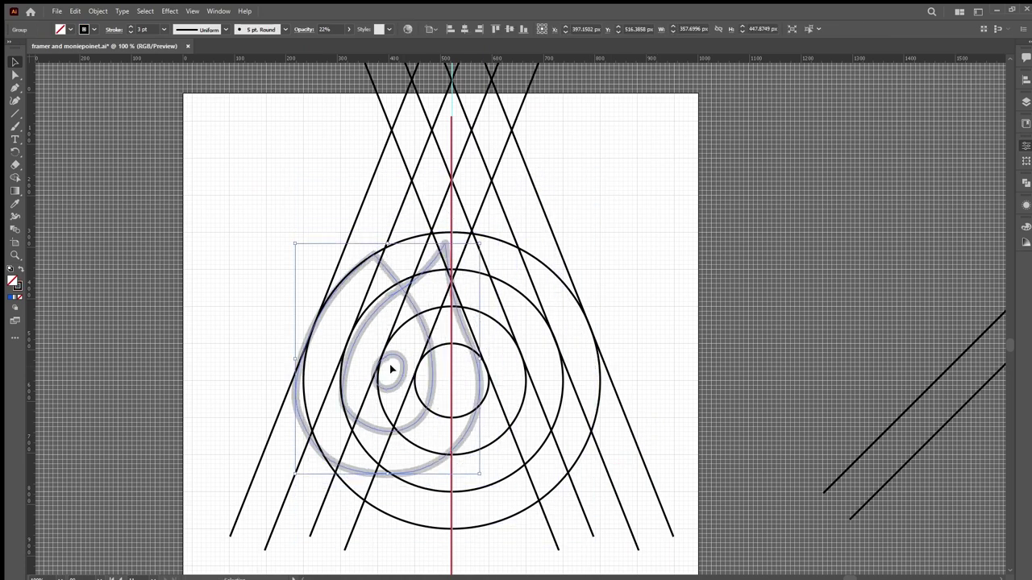
pyautogui.moveTo(393, 367); pyautogui.dragTo(262, 216)
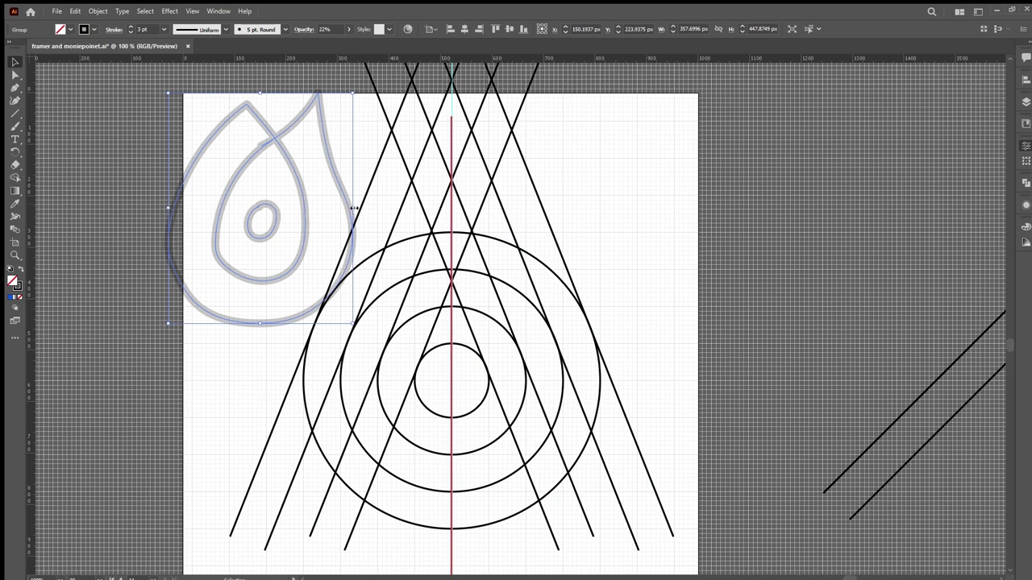
pyautogui.moveTo(348, 207); pyautogui.dragTo(267, 196)
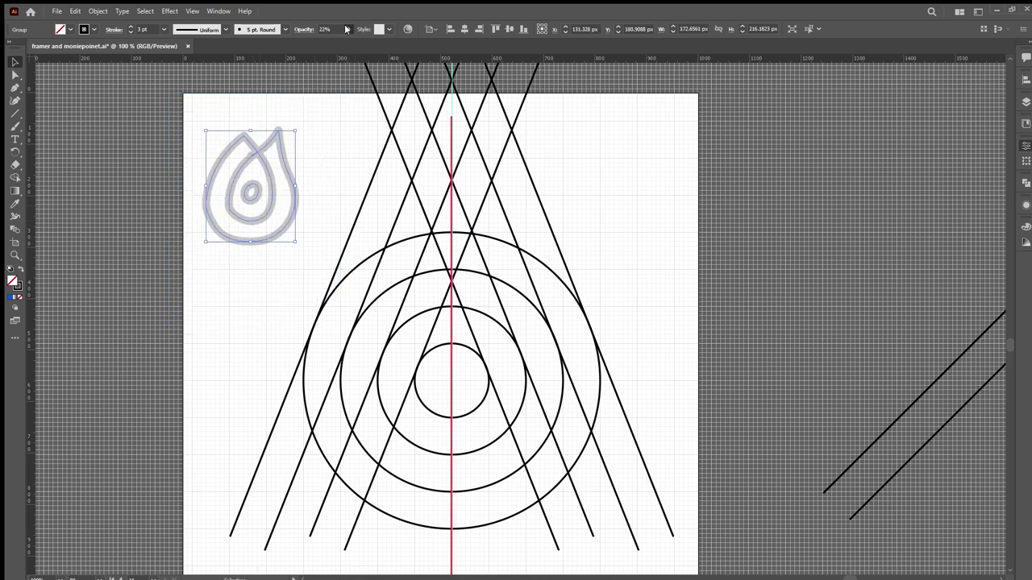
pyautogui.click(326, 197)
pyautogui.scroll(-2, 415, 280)
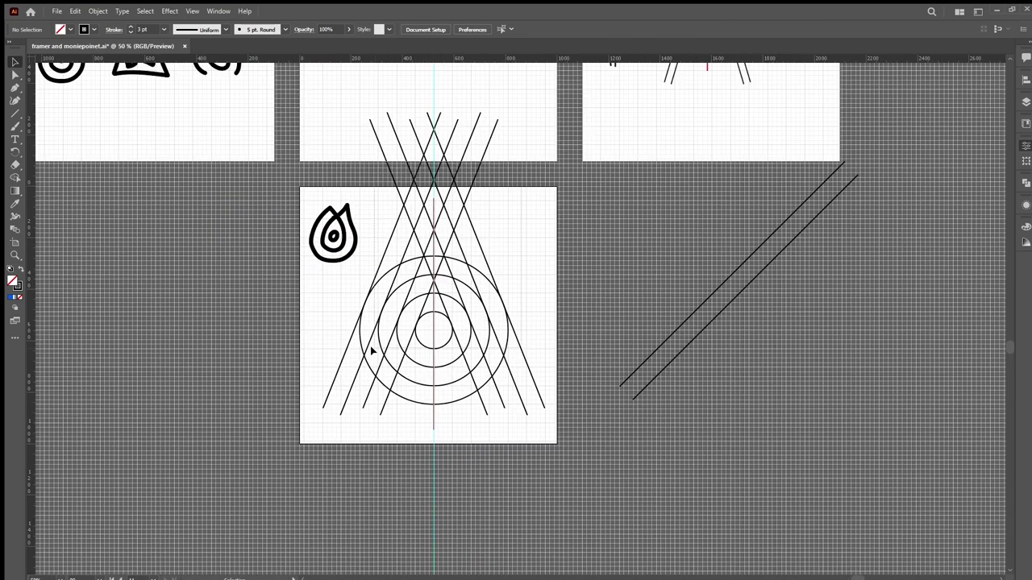
# - Move the construction lines and circles slightly down on the artboard
pyautogui.moveTo(366, 417); pyautogui.dragTo(382, 393)
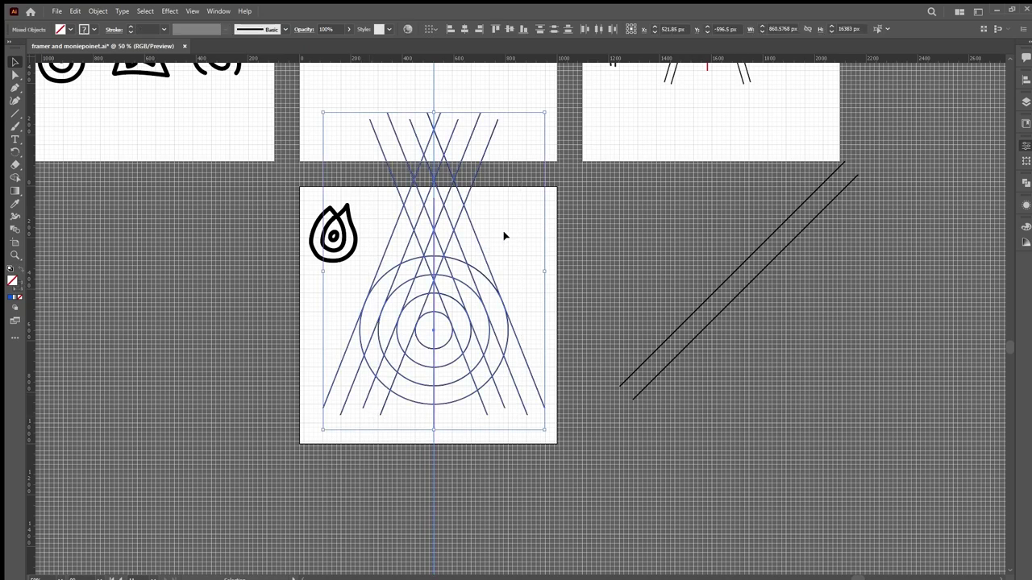
pyautogui.moveTo(451, 182); pyautogui.dragTo(451, 224)
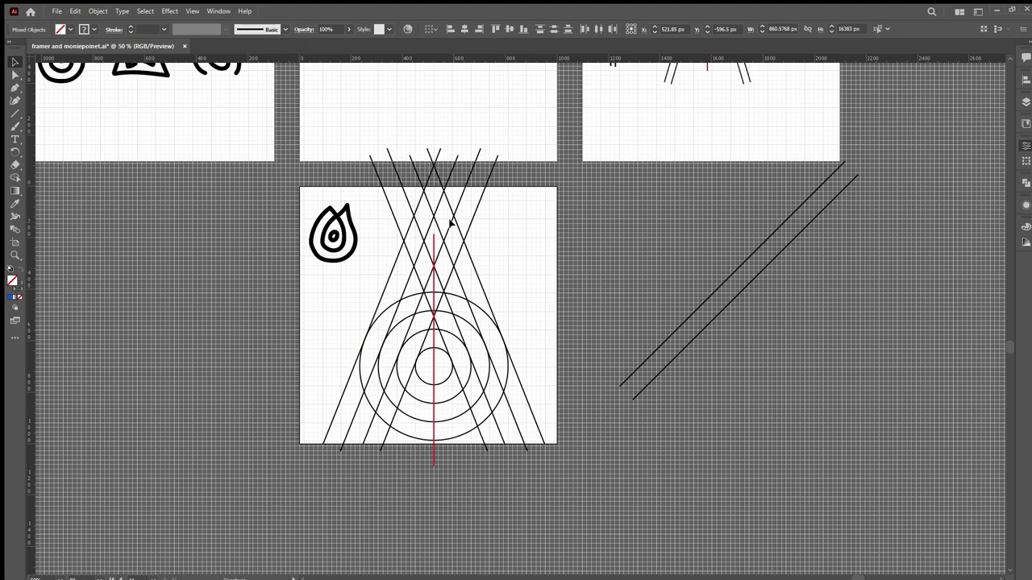
pyautogui.click(524, 246)
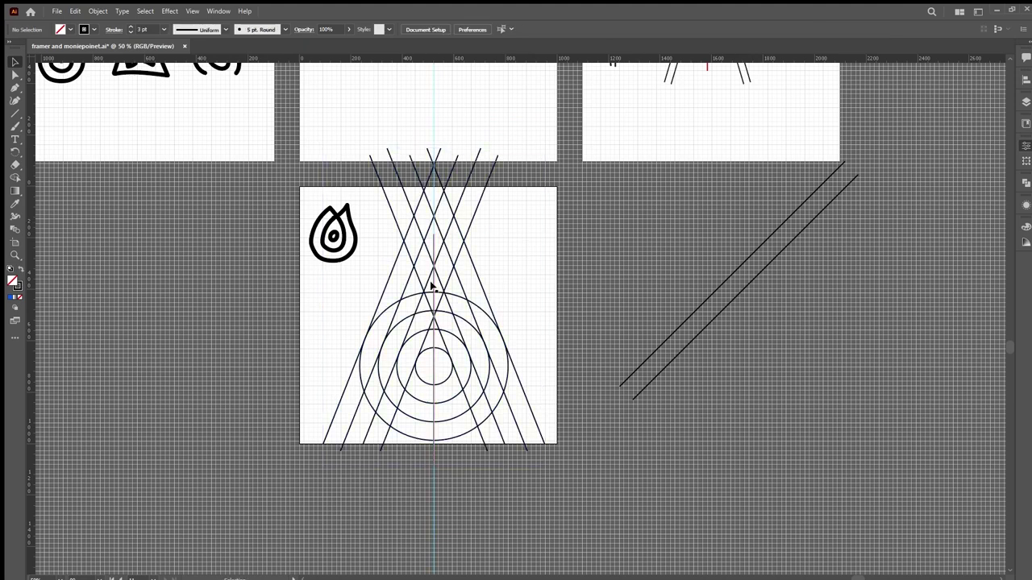
# - Delete the vertical centre line, its vertical guide and the two stray diagonal lines
pyautogui.click(433, 286)
pyautogui.press('Delete')
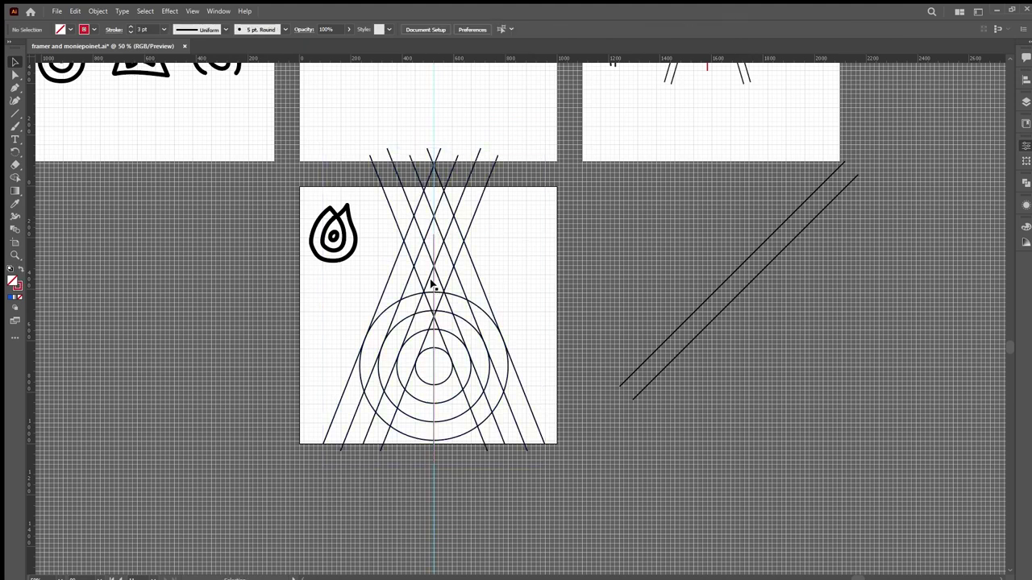
pyautogui.click(432, 282)
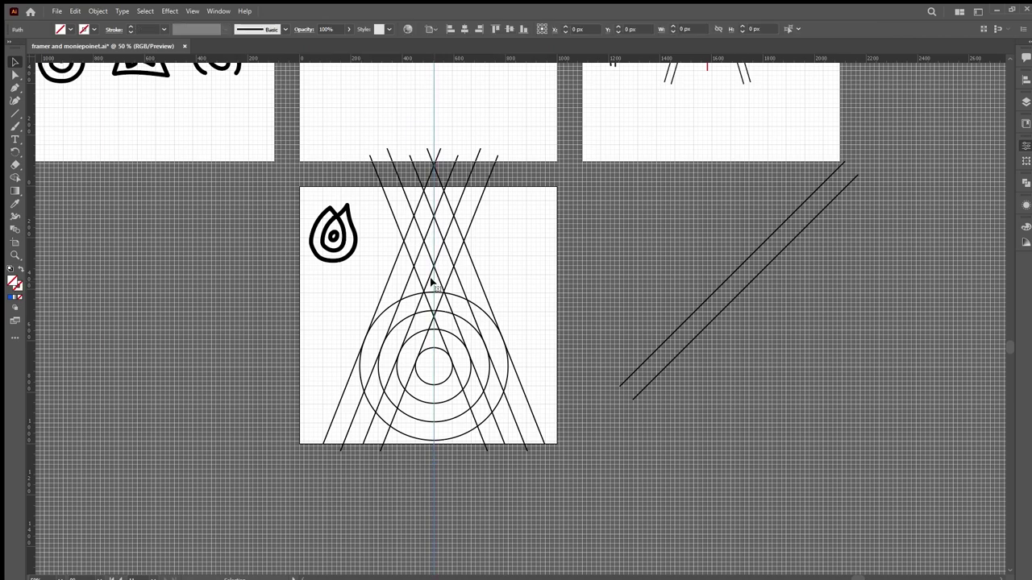
pyautogui.press('Delete')
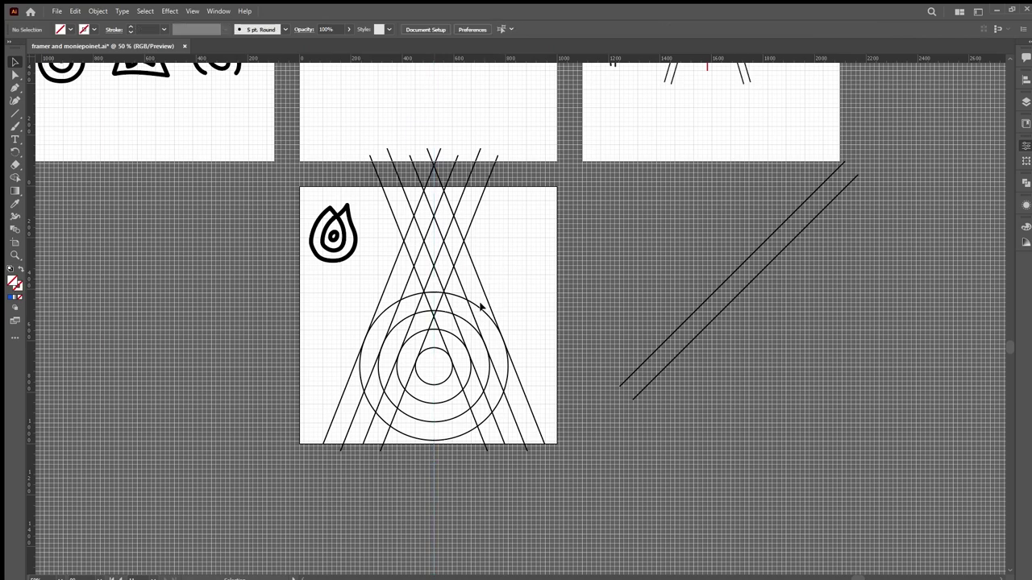
pyautogui.scroll(-1, 435, 379)
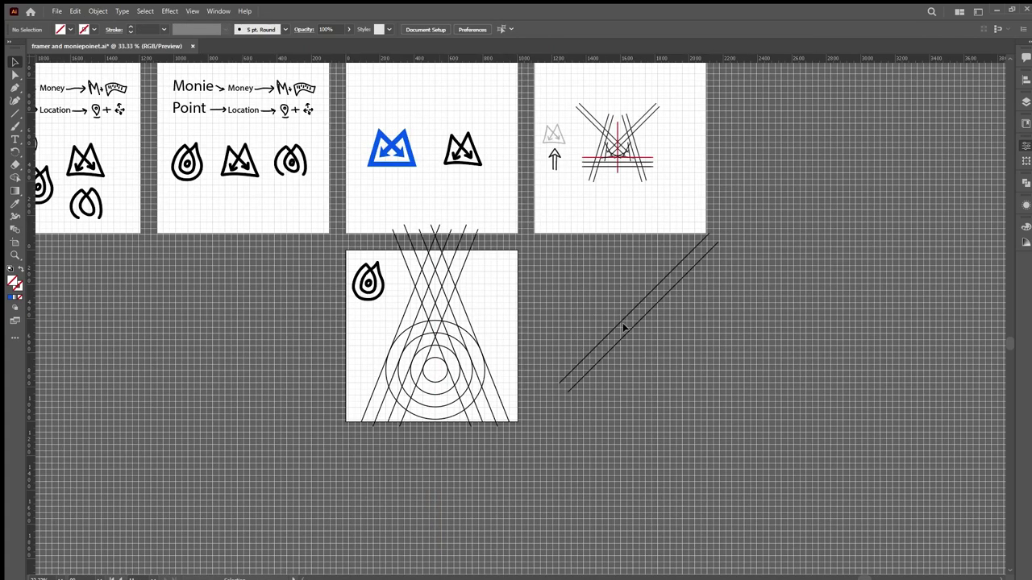
pyautogui.click(626, 328)
pyautogui.press('Delete')
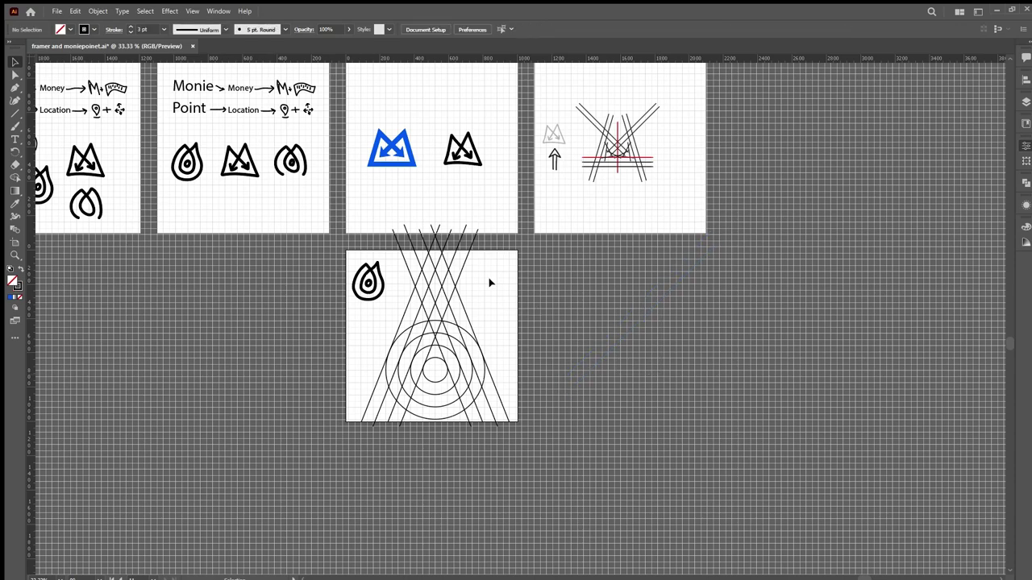
pyautogui.click(14, 242)
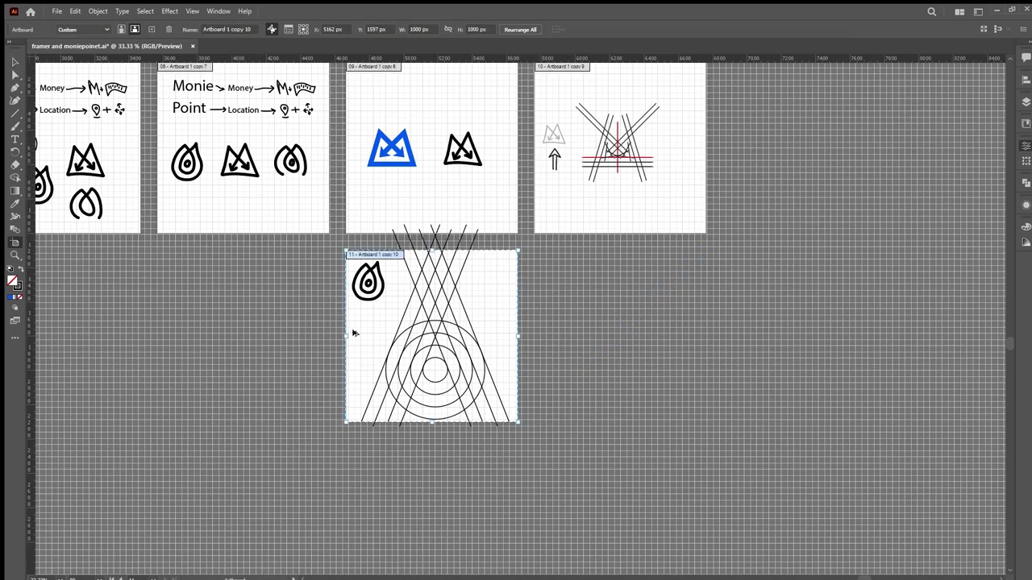
# - Duplicate artboard 11 to the right and scale the copied grid and drop down proportionally
pyautogui.moveTo(353, 332); pyautogui.dragTo(545, 345)
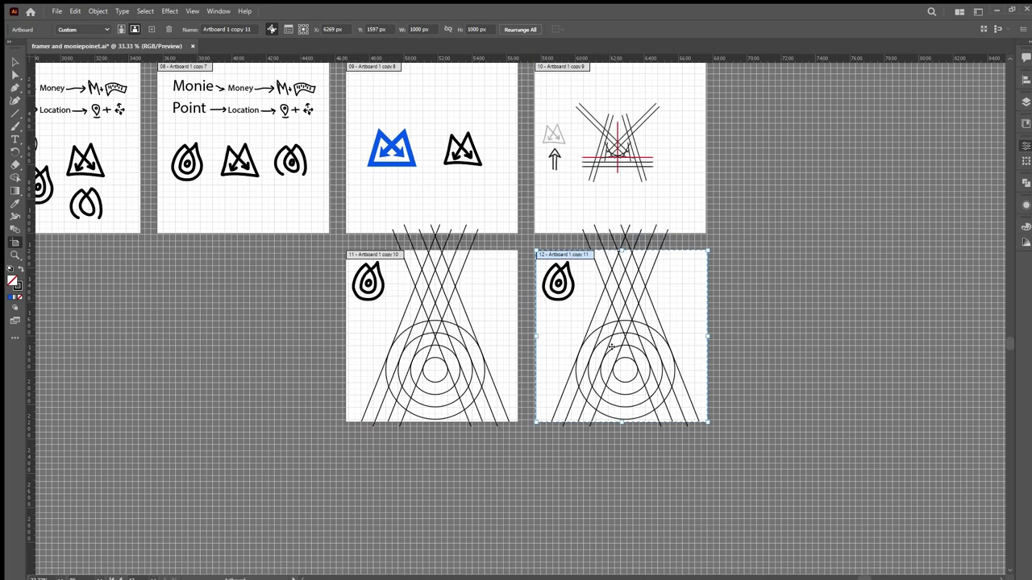
pyautogui.press('v')
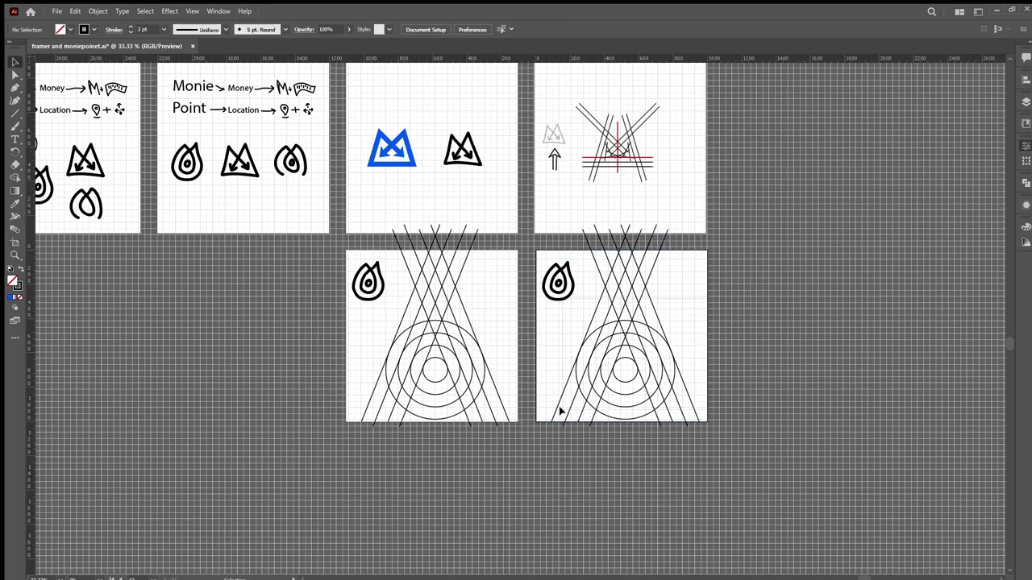
pyautogui.click(610, 399)
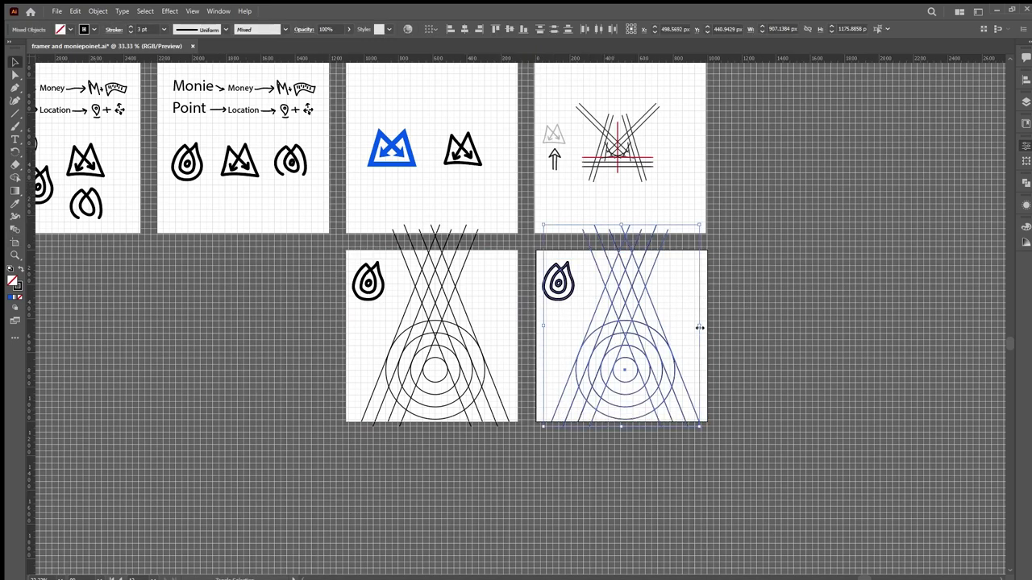
pyautogui.moveTo(699, 327); pyautogui.dragTo(667, 333)
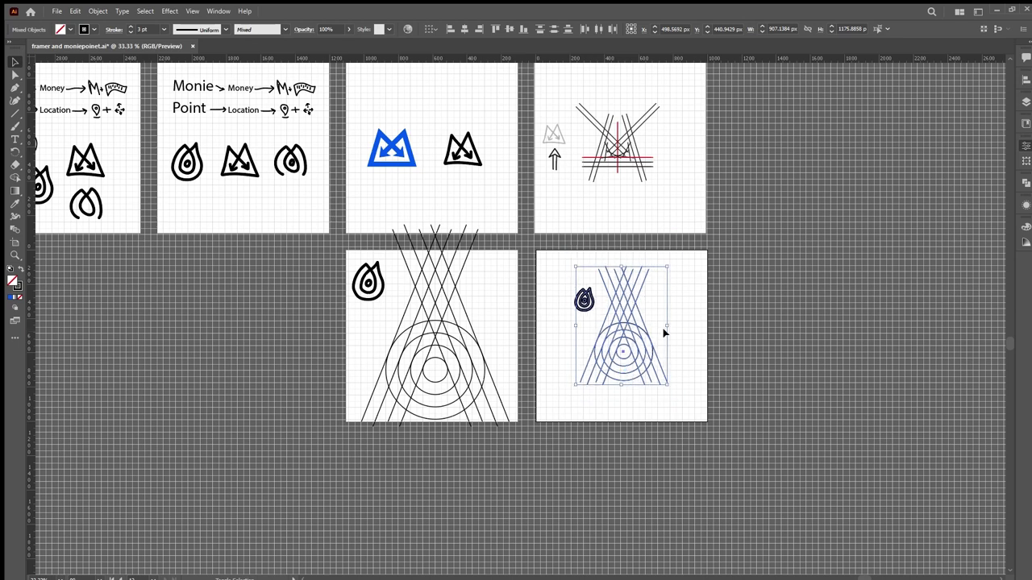
pyautogui.click(742, 372)
# - Nudge the copied artwork down and place the small drop icon at the new artboard's top-left
pyautogui.moveTo(739, 263); pyautogui.dragTo(545, 403)
pyautogui.moveTo(621, 348); pyautogui.dragTo(627, 364)
pyautogui.click(768, 342)
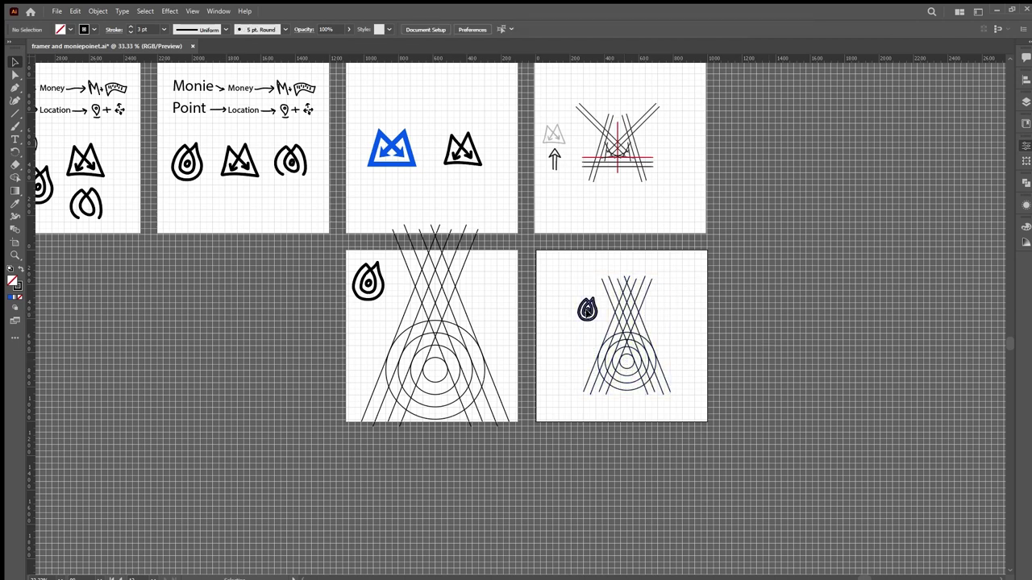
pyautogui.moveTo(589, 312); pyautogui.dragTo(556, 276)
pyautogui.click(556, 276)
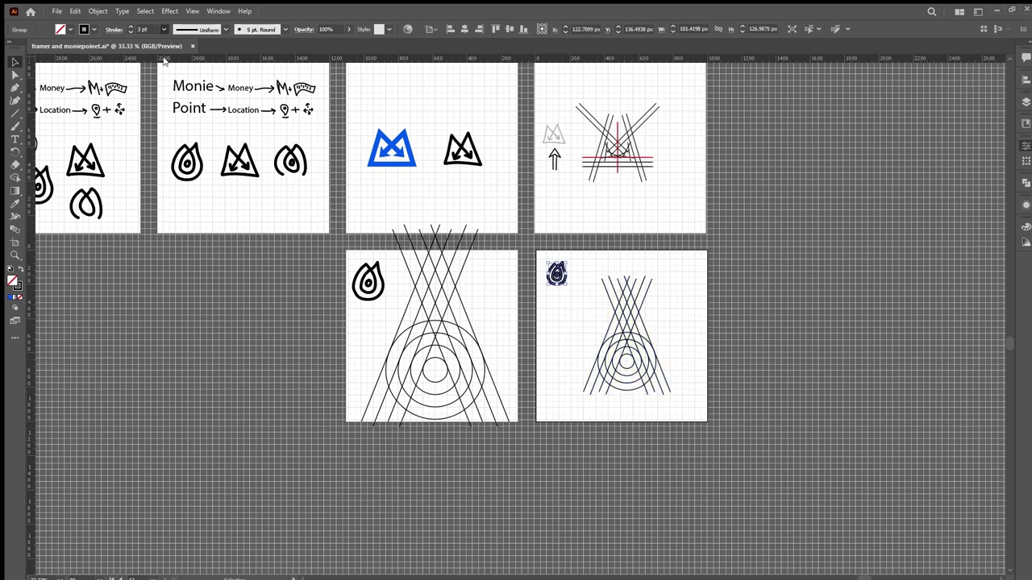
pyautogui.click(554, 368)
pyautogui.scroll(2, 451, 311)
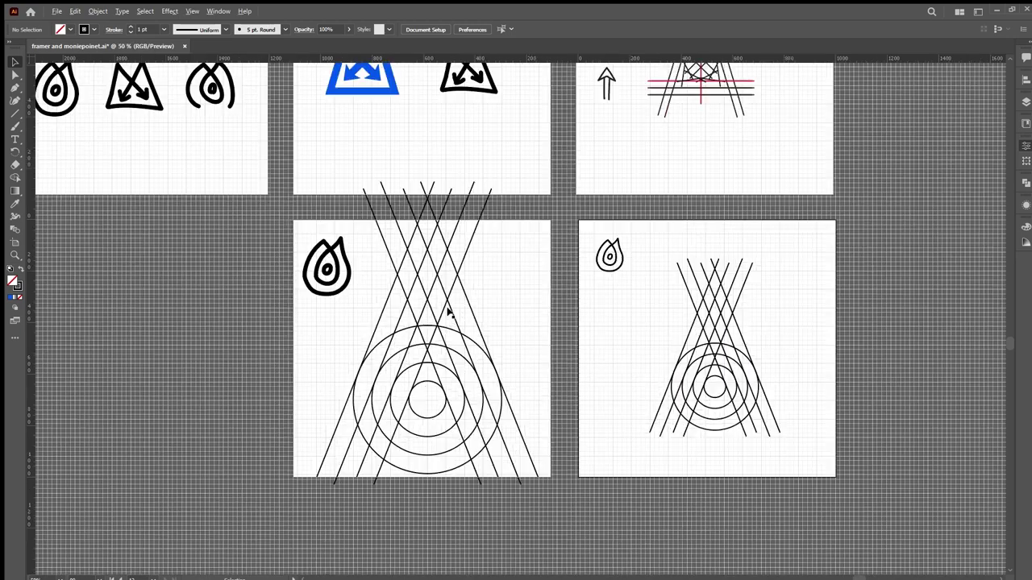
pyautogui.moveTo(541, 208); pyautogui.dragTo(329, 502)
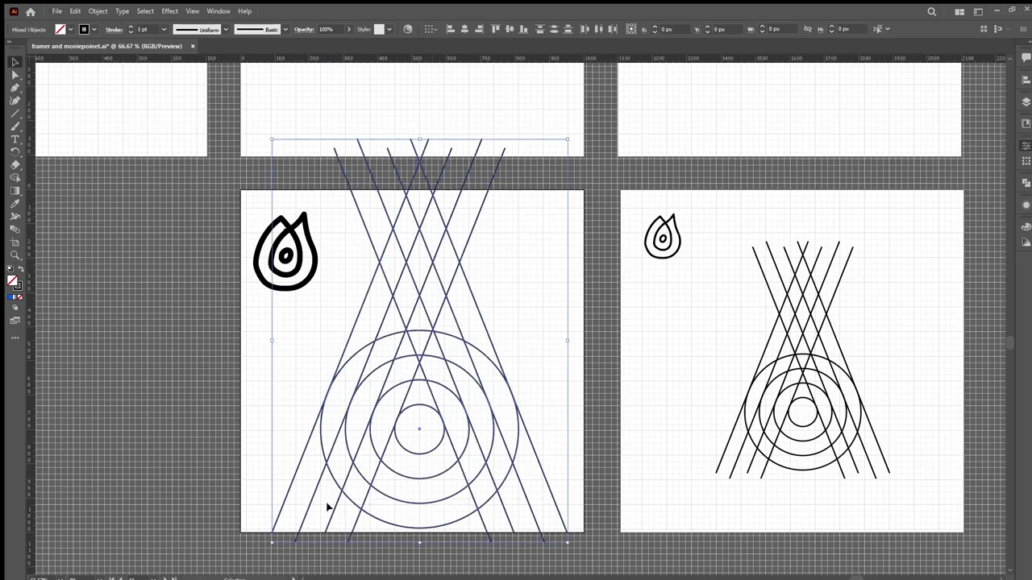
# - With Shape Builder, delete the inner teardrop and merge the ring pieces into one outer drop-shaped band
pyautogui.click(14, 177)
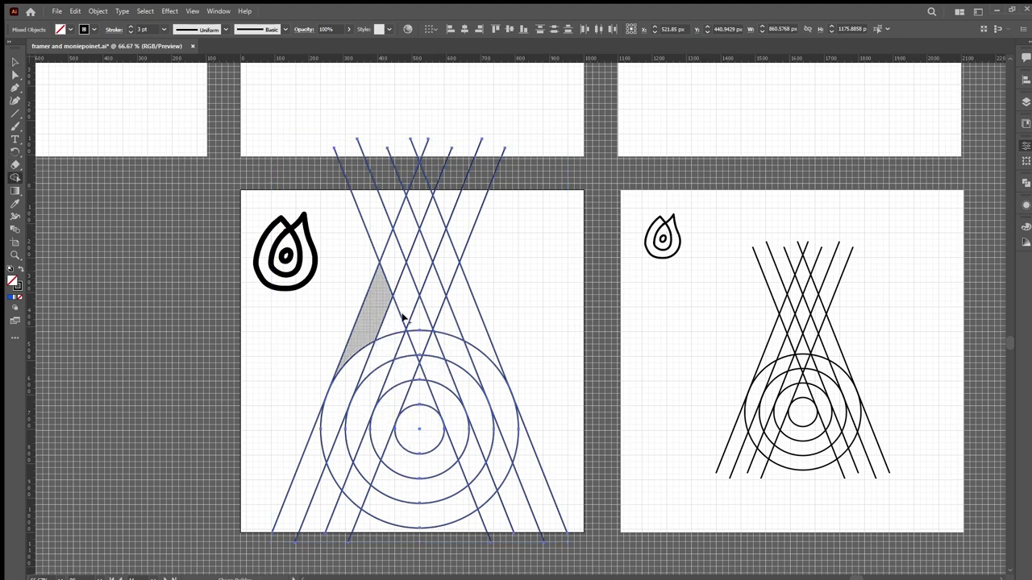
pyautogui.scroll(-1, 444, 385)
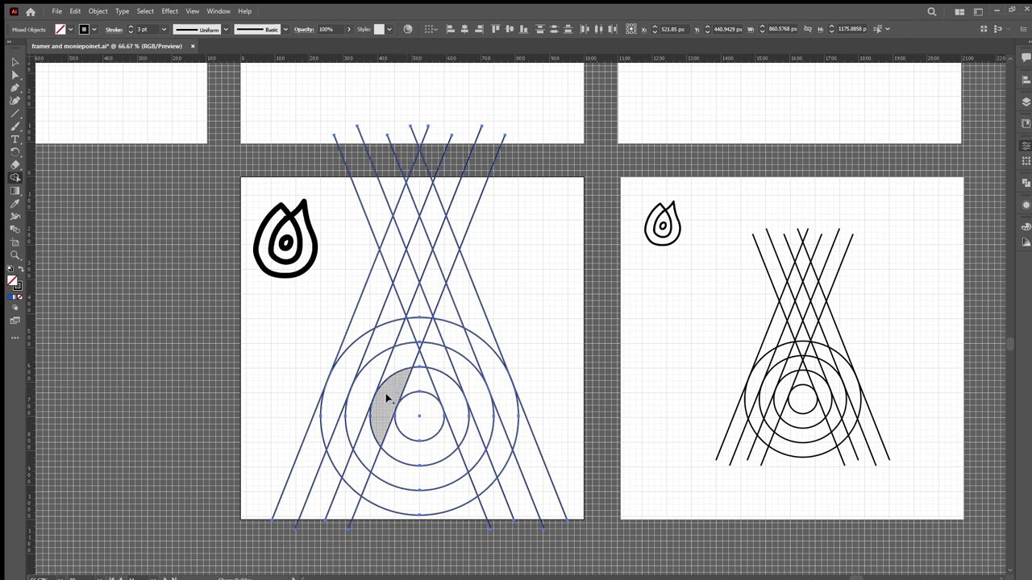
pyautogui.moveTo(389, 396)
pyautogui.mouseDown()
pyautogui.moveTo(437, 388)
pyautogui.moveTo(449, 415)
pyautogui.moveTo(442, 448)
pyautogui.mouseUp()
pyautogui.moveTo(440, 371)
pyautogui.mouseDown()
pyautogui.moveTo(429, 333)
pyautogui.moveTo(417, 342)
pyautogui.moveTo(418, 307)
pyautogui.moveTo(389, 383)
pyautogui.mouseUp()
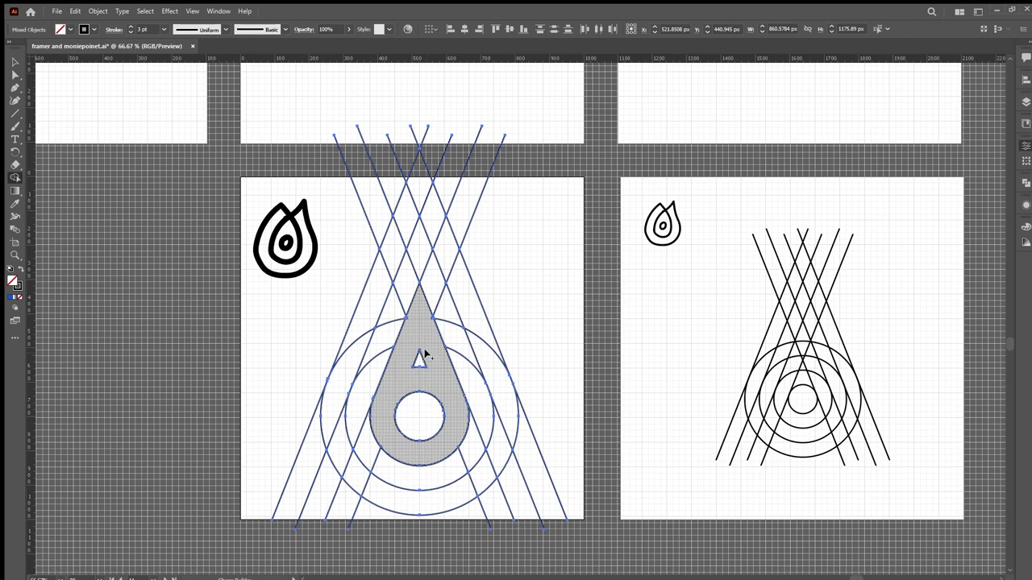
pyautogui.keyDown('alt'); pyautogui.click(419, 359); pyautogui.keyUp('alt')
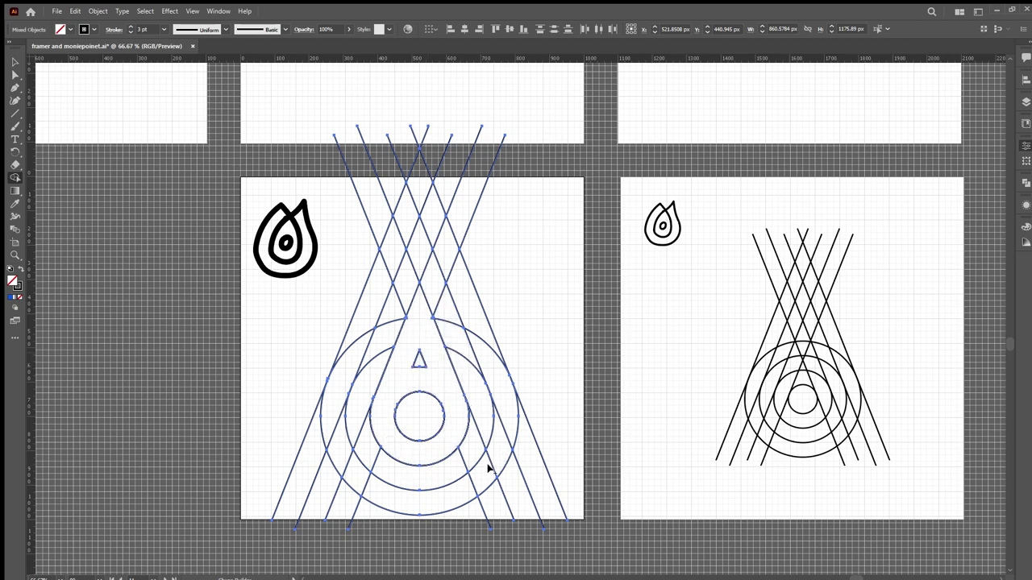
pyautogui.moveTo(456, 490)
pyautogui.mouseDown()
pyautogui.moveTo(503, 422)
pyautogui.moveTo(498, 376)
pyautogui.moveTo(479, 476)
pyautogui.mouseUp()
pyautogui.moveTo(399, 503)
pyautogui.mouseDown()
pyautogui.moveTo(328, 438)
pyautogui.moveTo(362, 276)
pyautogui.mouseUp()
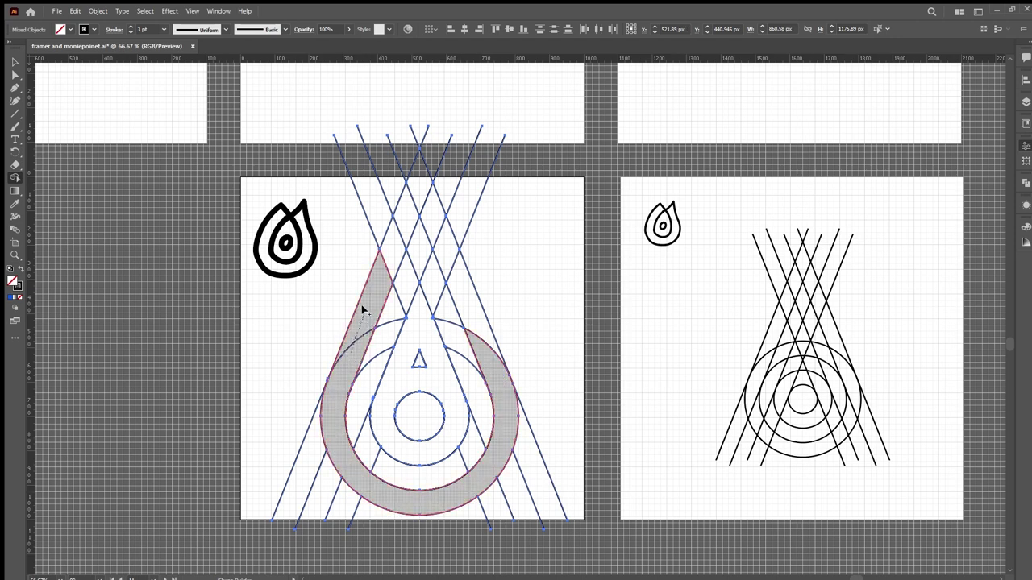
pyautogui.moveTo(495, 379); pyautogui.dragTo(470, 309)
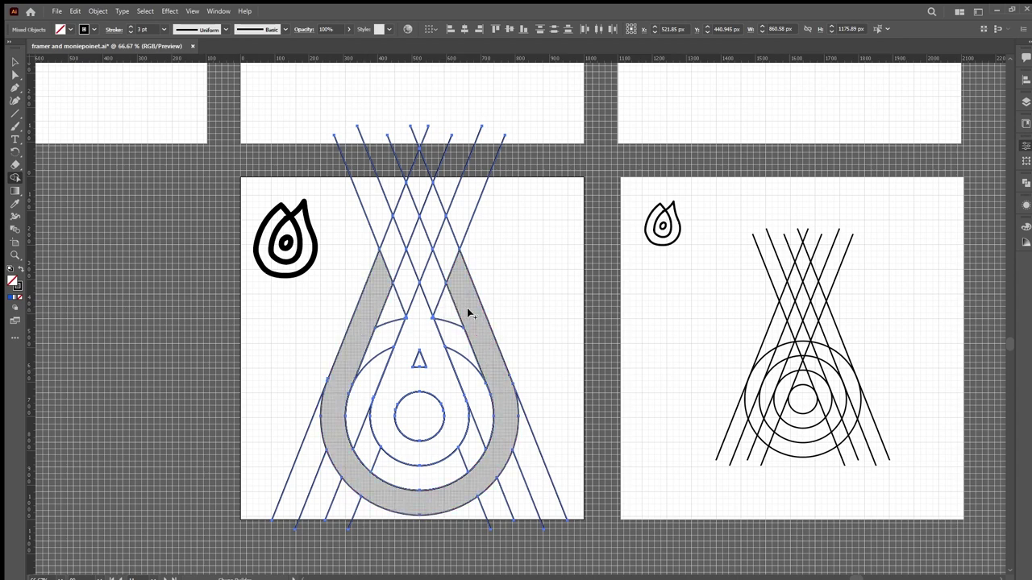
pyautogui.scroll(-1, 424, 400)
# - Undo the last merge, then merge the teardrop with the top strip and the left peak
pyautogui.scroll(2, 407, 387)
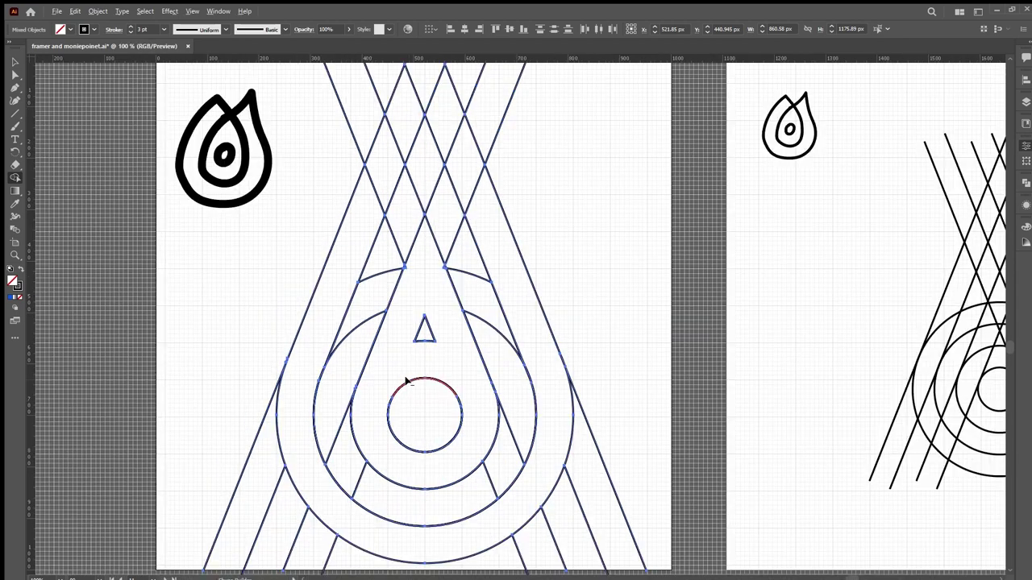
pyautogui.scroll(1, 405, 379)
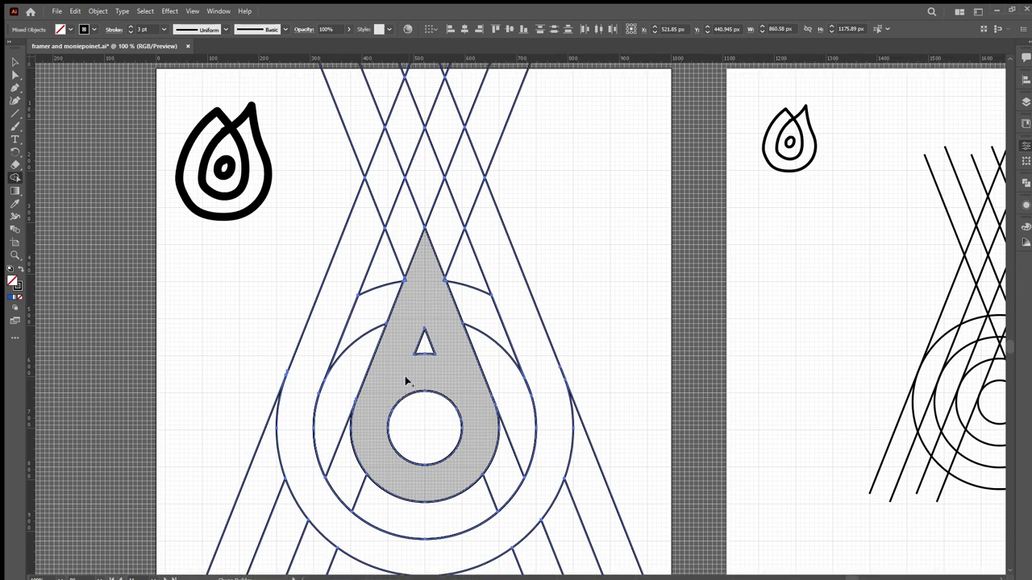
pyautogui.hotkey('ctrl', 'z')
pyautogui.click(429, 280)
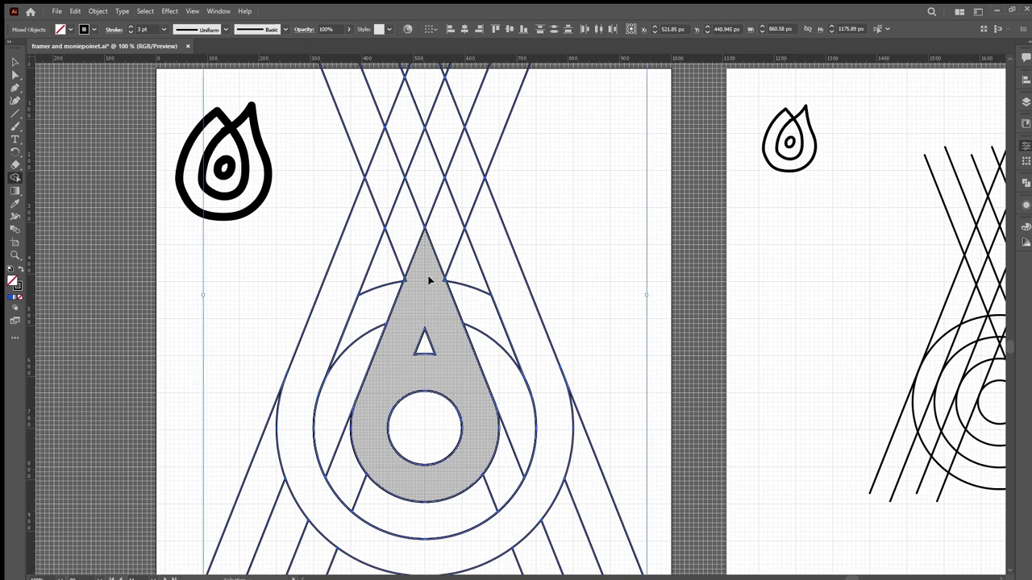
pyautogui.moveTo(428, 264); pyautogui.dragTo(464, 188)
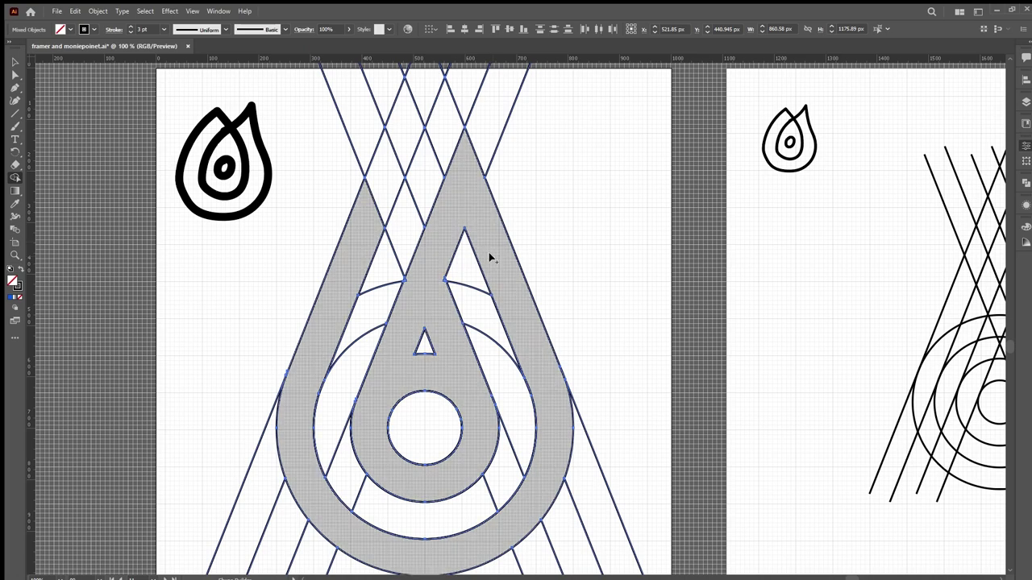
pyautogui.moveTo(415, 286)
pyautogui.mouseDown()
pyautogui.moveTo(417, 266)
pyautogui.moveTo(378, 185)
pyautogui.moveTo(381, 195)
pyautogui.mouseUp()
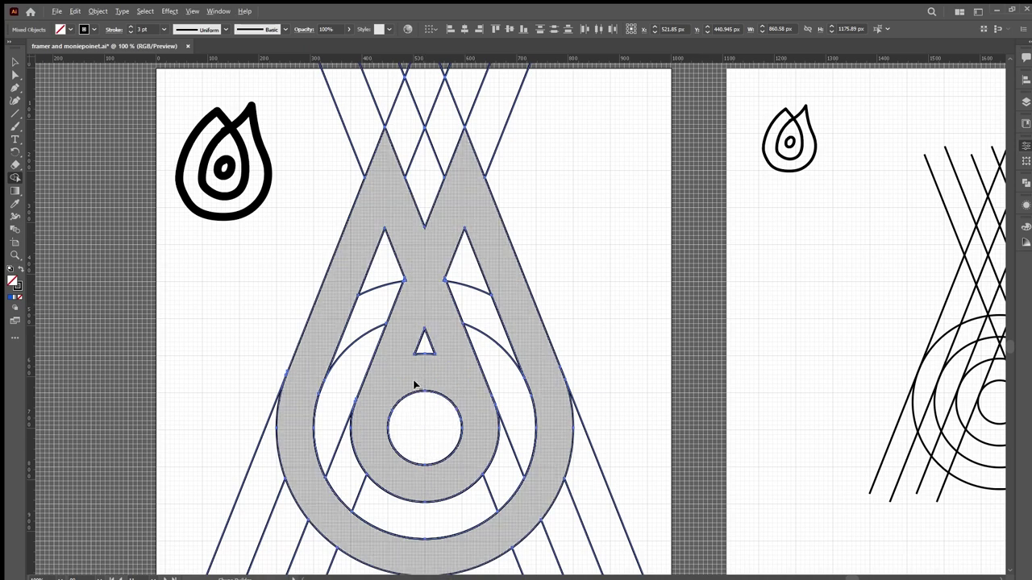
# - Undo the merges back to the separate circles and full lines
pyautogui.keyDown('alt'); pyautogui.scroll(-1, 413, 385); pyautogui.keyUp('alt')
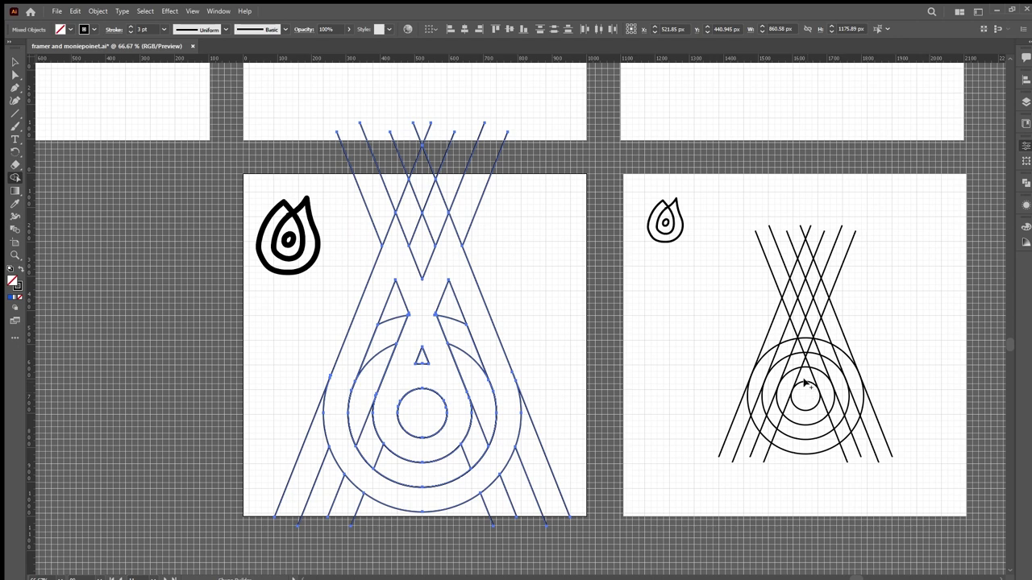
pyautogui.click(426, 396)
pyautogui.press('v')
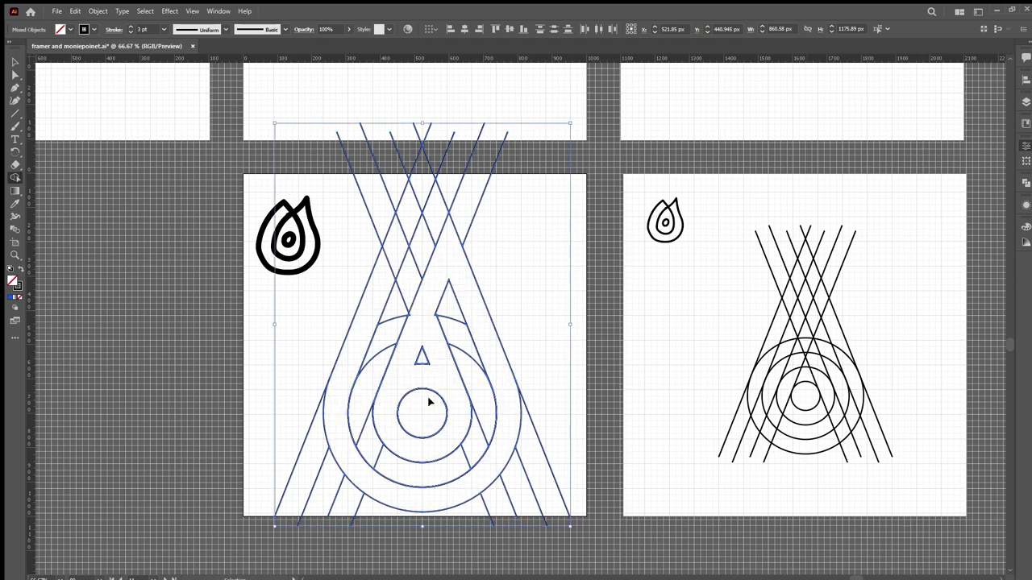
pyautogui.hotkey('ctrl', 'z')
pyautogui.hotkey('ctrl', 'z')
pyautogui.hotkey('ctrl', 'z')
pyautogui.hotkey('ctrl', 'z')
pyautogui.hotkey('ctrl', 'z')
pyautogui.hotkey('ctrl', 'z')
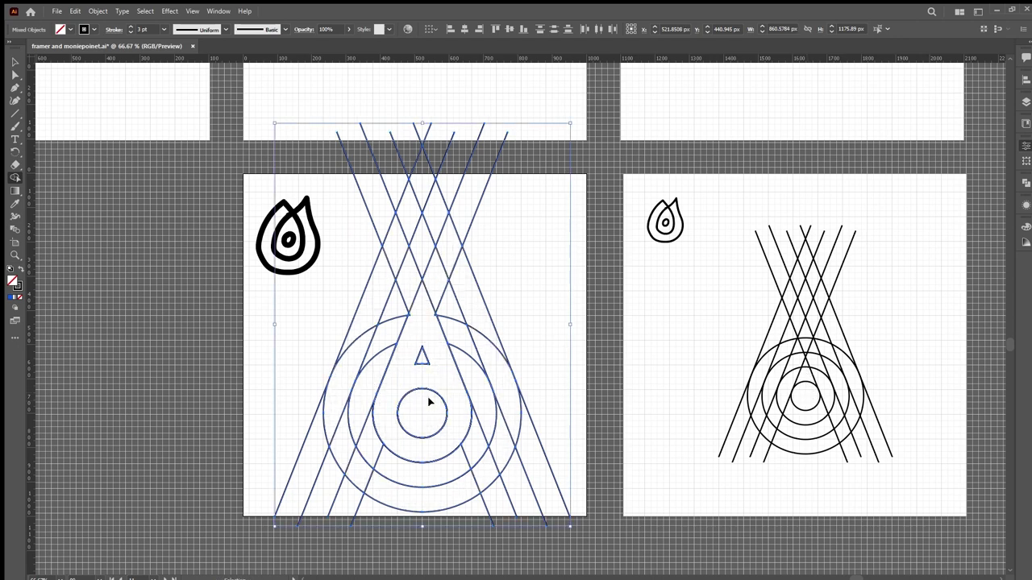
pyautogui.hotkey('ctrl', 'z')
pyautogui.hotkey('ctrl', 'z')
# - Merge the inner circle into a teardrop, delete the central teardrop, and merge the right-side crescent and strip
pyautogui.hotkey('shift', 'm')
pyautogui.moveTo(422, 413); pyautogui.dragTo(419, 363)
pyautogui.scroll(1, 416, 419)
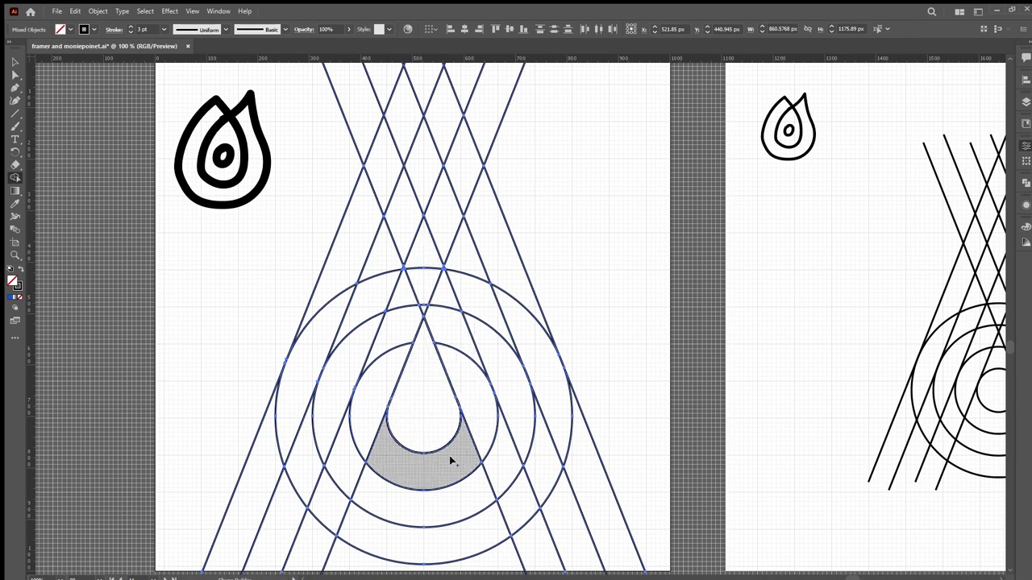
pyautogui.scroll(-1, 416, 414)
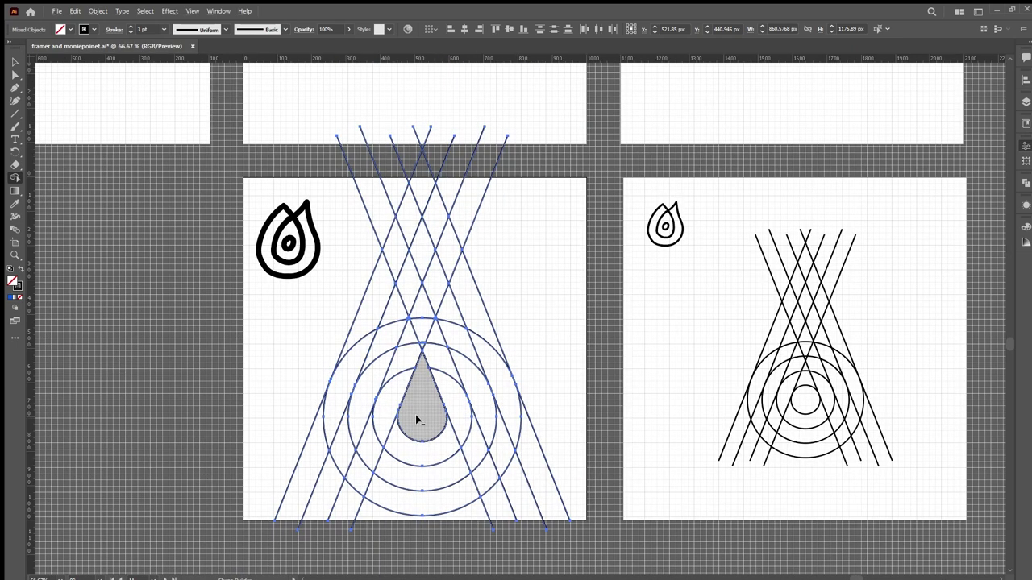
pyautogui.keyDown('alt'); pyautogui.click(415, 414); pyautogui.keyUp('alt')
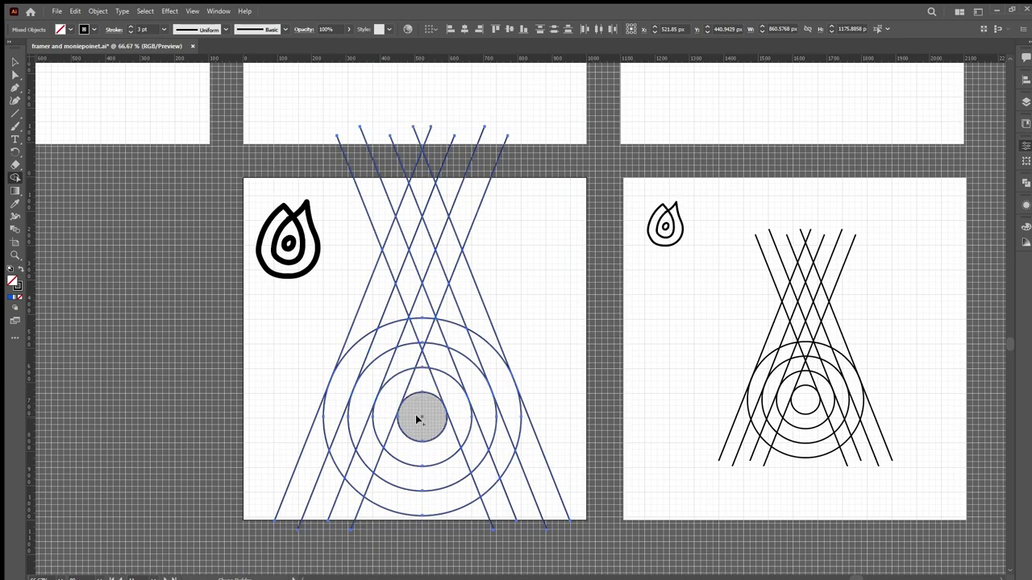
pyautogui.moveTo(456, 420)
pyautogui.mouseDown()
pyautogui.moveTo(422, 306)
pyautogui.moveTo(421, 345)
pyautogui.moveTo(422, 327)
pyautogui.moveTo(385, 421)
pyautogui.moveTo(400, 444)
pyautogui.moveTo(432, 454)
pyautogui.moveTo(458, 422)
pyautogui.mouseUp()
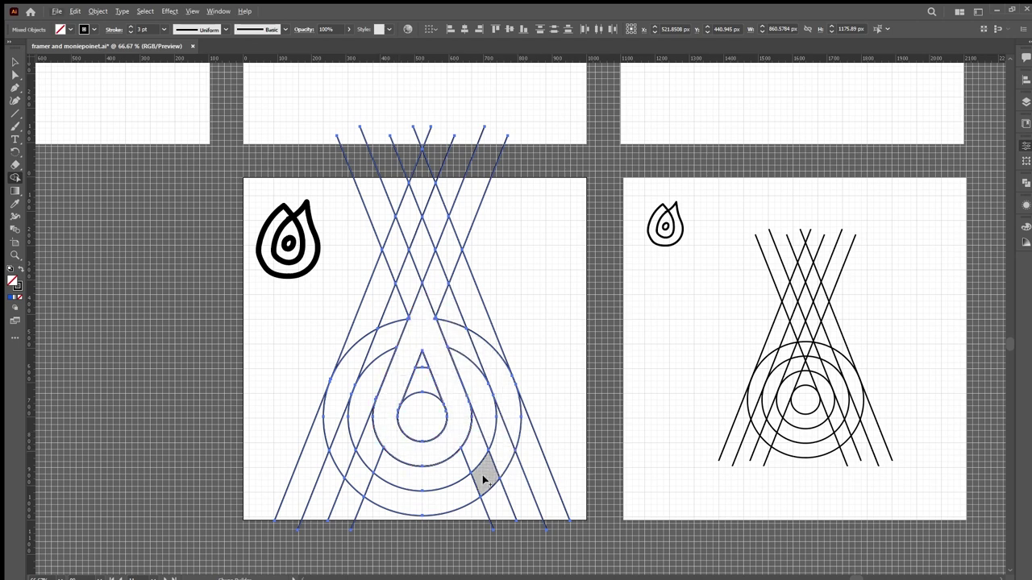
pyautogui.moveTo(484, 477)
pyautogui.mouseDown()
pyautogui.moveTo(498, 346)
pyautogui.moveTo(465, 299)
pyautogui.moveTo(449, 245)
pyautogui.moveTo(419, 312)
pyautogui.moveTo(403, 279)
pyautogui.moveTo(387, 279)
pyautogui.moveTo(346, 374)
pyautogui.moveTo(336, 437)
pyautogui.moveTo(380, 489)
pyautogui.mouseUp()
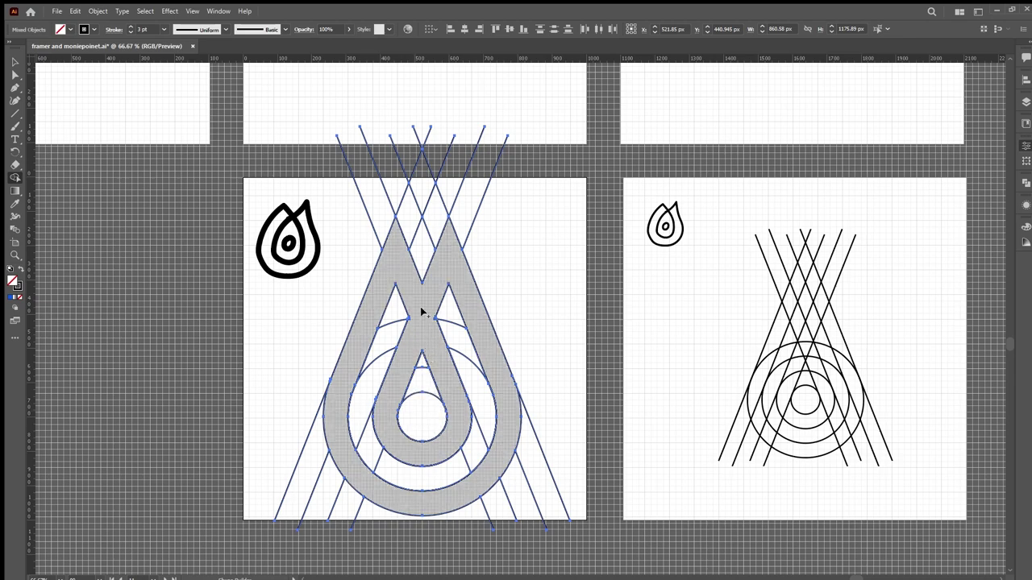
# - Merge the right strip below the small triangle, then a further region on the left side
pyautogui.scroll(1, 420, 312)
pyautogui.scroll(1, 419, 330)
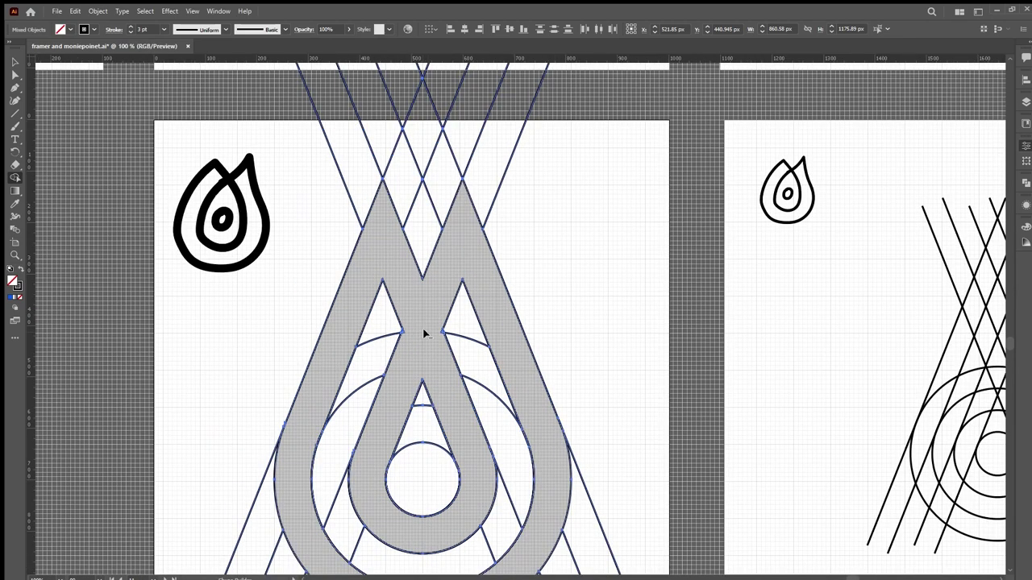
pyautogui.scroll(4, 426, 333)
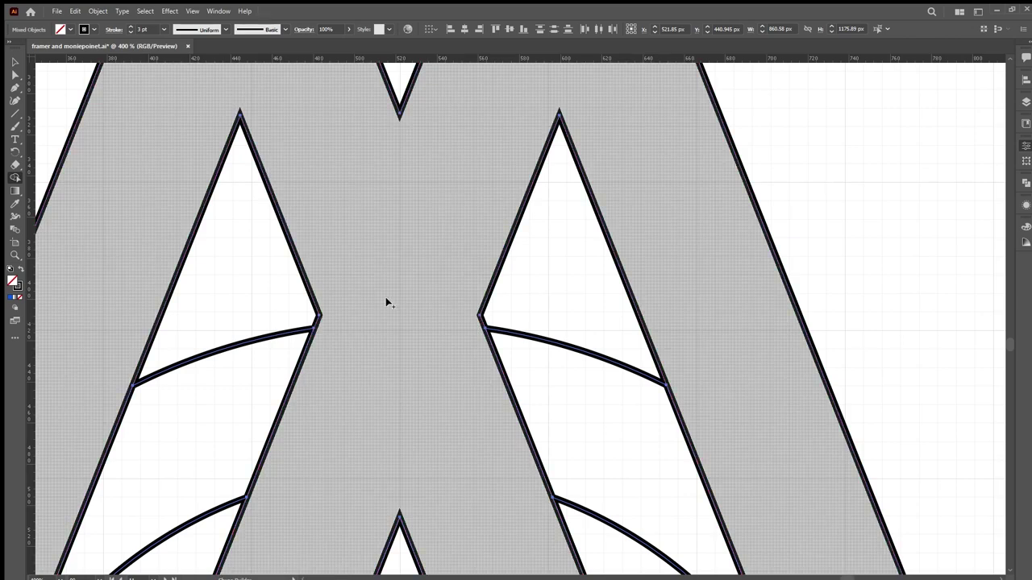
pyautogui.scroll(-2, 467, 321)
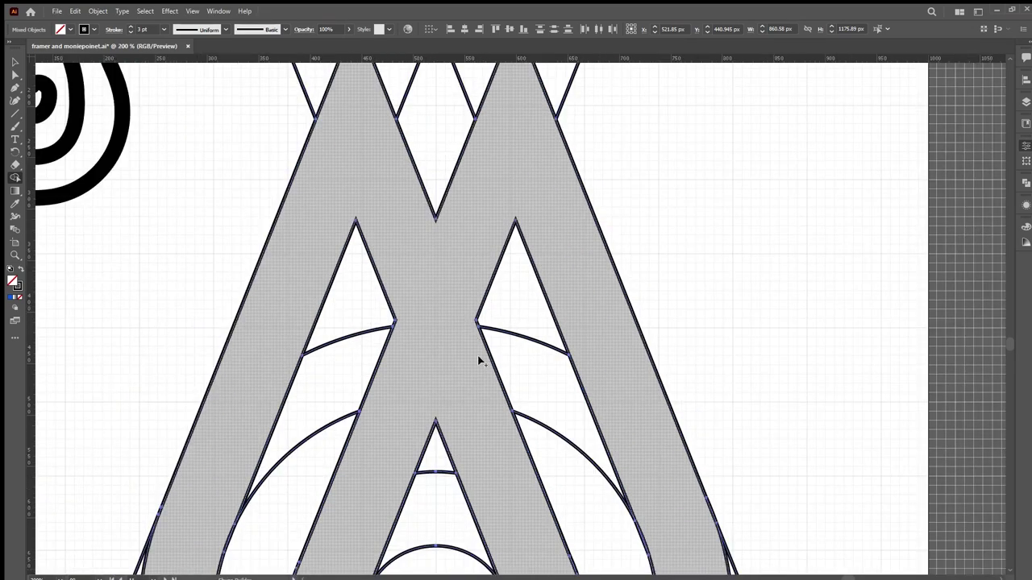
pyautogui.scroll(-1, 477, 361)
pyautogui.moveTo(516, 269); pyautogui.dragTo(585, 456)
pyautogui.scroll(-1, 495, 380)
pyautogui.moveTo(352, 199); pyautogui.dragTo(282, 398)
# - Merge the inner circle and triangle into a drop and join both side strips with the bottom arc band
pyautogui.scroll(-2, 283, 398)
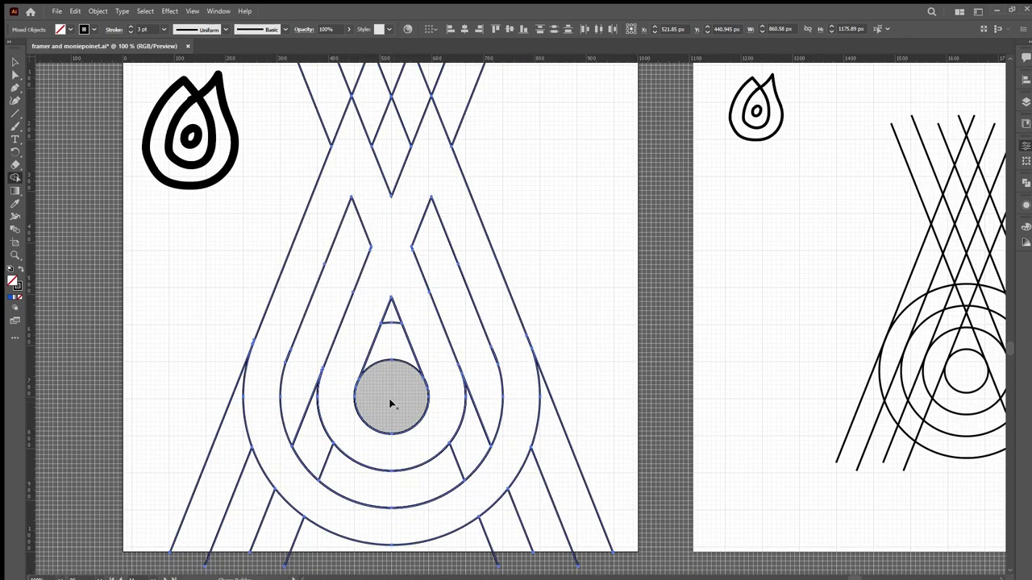
pyautogui.moveTo(391, 403); pyautogui.dragTo(387, 324)
pyautogui.scroll(-1, 394, 369)
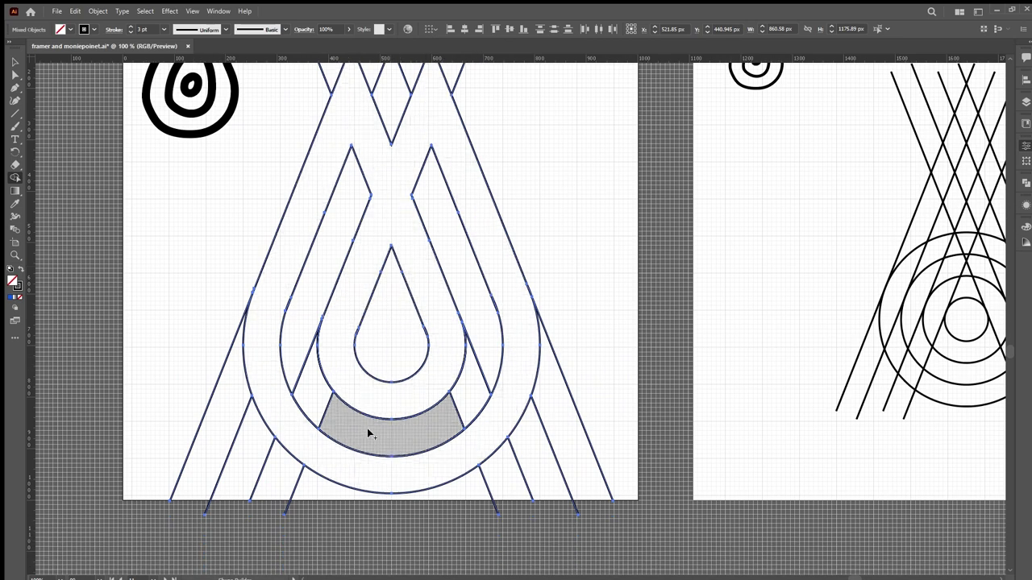
pyautogui.moveTo(367, 428)
pyautogui.mouseDown()
pyautogui.moveTo(319, 394)
pyautogui.moveTo(297, 336)
pyautogui.mouseUp()
pyautogui.moveTo(422, 428)
pyautogui.mouseDown()
pyautogui.moveTo(491, 345)
pyautogui.moveTo(484, 355)
pyautogui.mouseUp()
# - Delete the leftover diagonal line segments at the lower right, lower left and top
pyautogui.moveTo(491, 486); pyautogui.dragTo(602, 380)
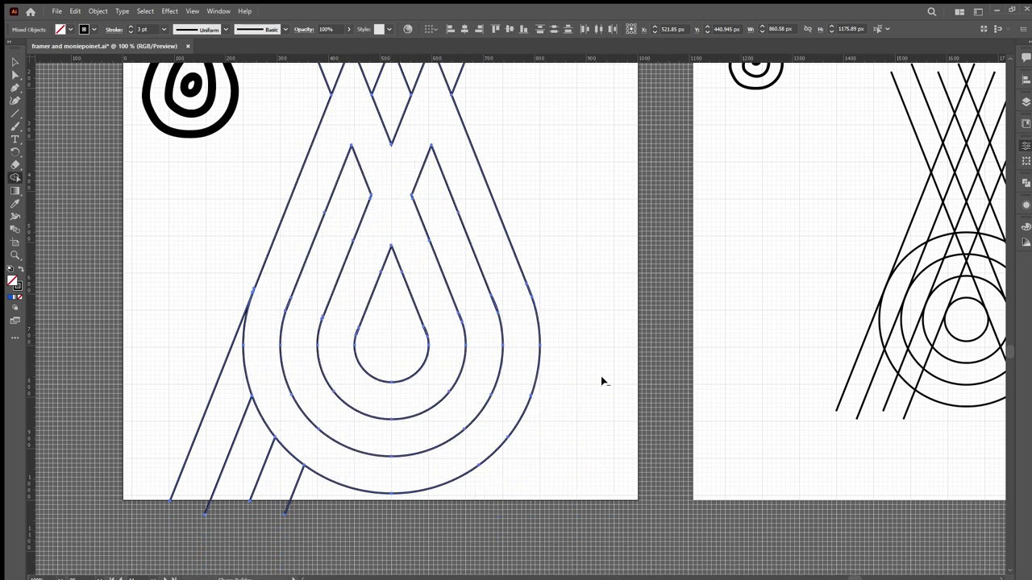
pyautogui.moveTo(282, 493); pyautogui.dragTo(191, 362)
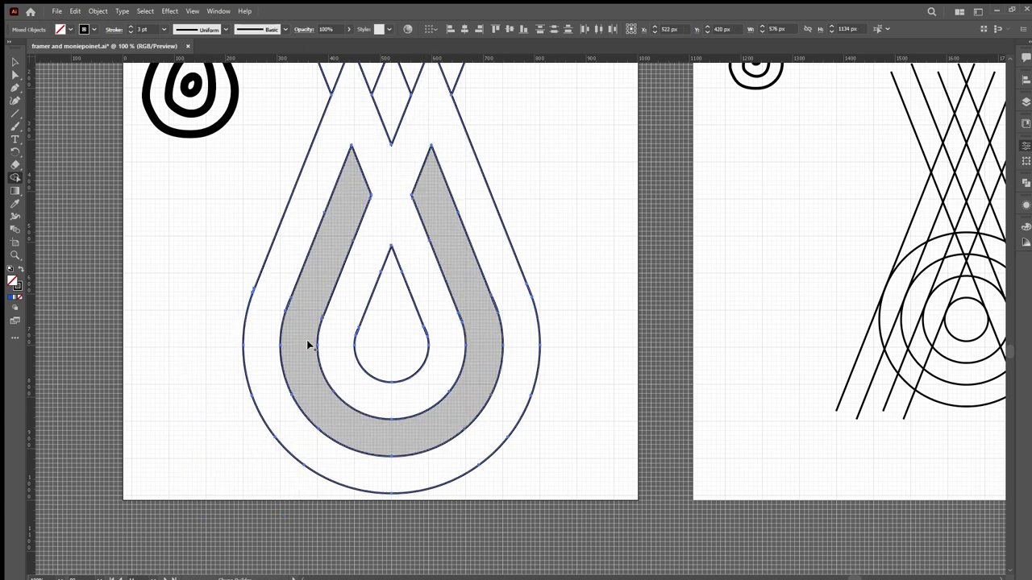
pyautogui.scroll(1, 322, 330)
pyautogui.scroll(2, 338, 310)
pyautogui.moveTo(510, 219)
pyautogui.mouseDown()
pyautogui.moveTo(426, 170)
pyautogui.moveTo(313, 147)
pyautogui.moveTo(277, 175)
pyautogui.mouseUp()
pyautogui.moveTo(287, 213)
pyautogui.mouseDown()
pyautogui.moveTo(431, 179)
pyautogui.moveTo(409, 188)
pyautogui.moveTo(386, 240)
pyautogui.moveTo(466, 205)
pyautogui.moveTo(481, 178)
pyautogui.mouseUp()
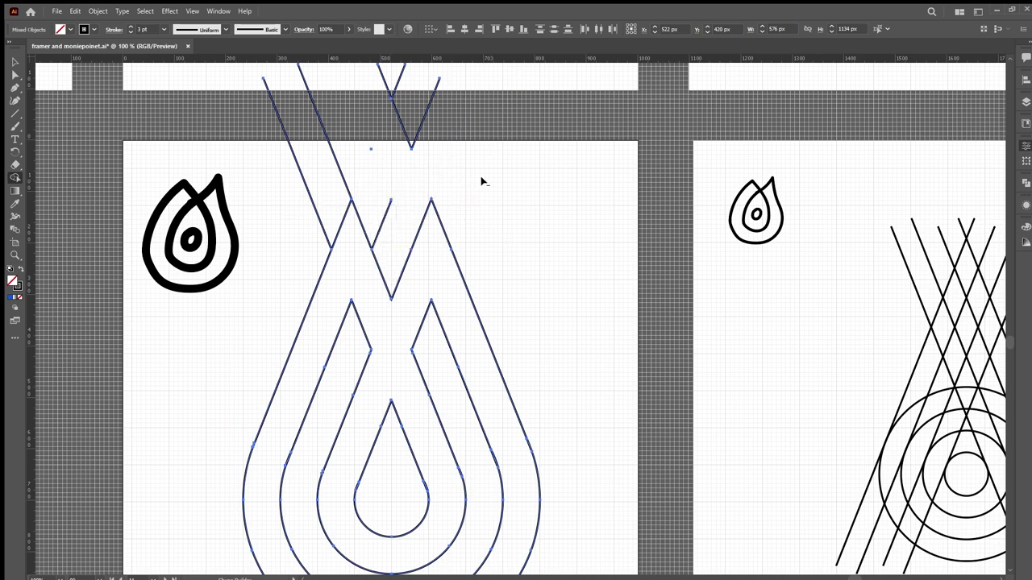
pyautogui.moveTo(352, 111)
pyautogui.mouseDown()
pyautogui.moveTo(271, 180)
pyautogui.moveTo(358, 156)
pyautogui.moveTo(397, 238)
pyautogui.mouseUp()
# - Merge all pieces of the M drop into one shape
pyautogui.scroll(-2, 398, 238)
pyautogui.scroll(1, 397, 272)
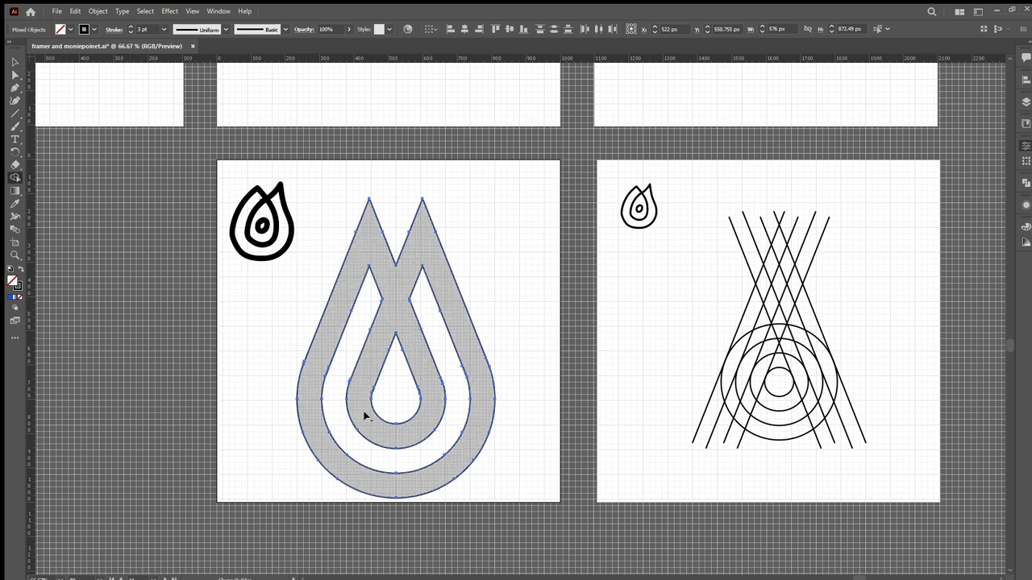
pyautogui.moveTo(418, 231)
pyautogui.mouseDown()
pyautogui.moveTo(472, 374)
pyautogui.moveTo(382, 490)
pyautogui.moveTo(346, 300)
pyautogui.mouseUp()
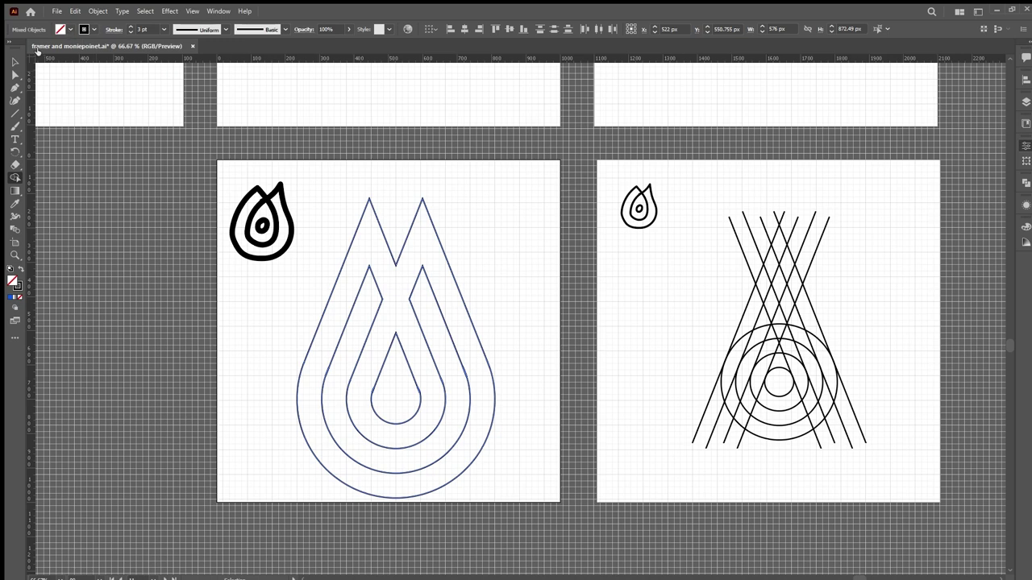
# - Fill the merged drop mark black and delete the stray thin path across its middle
pyautogui.hotkey('shift', 'x')
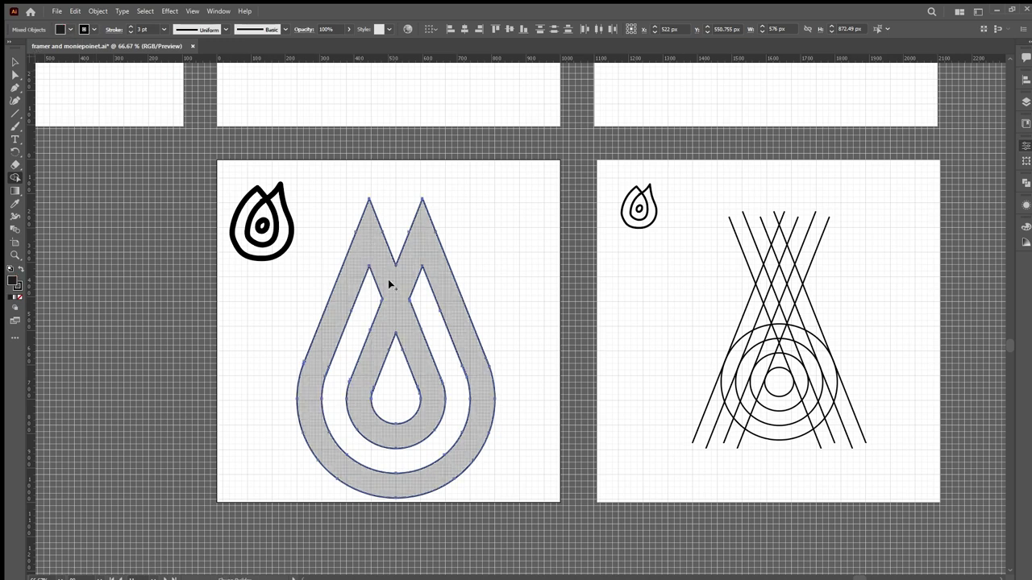
pyautogui.click(393, 284)
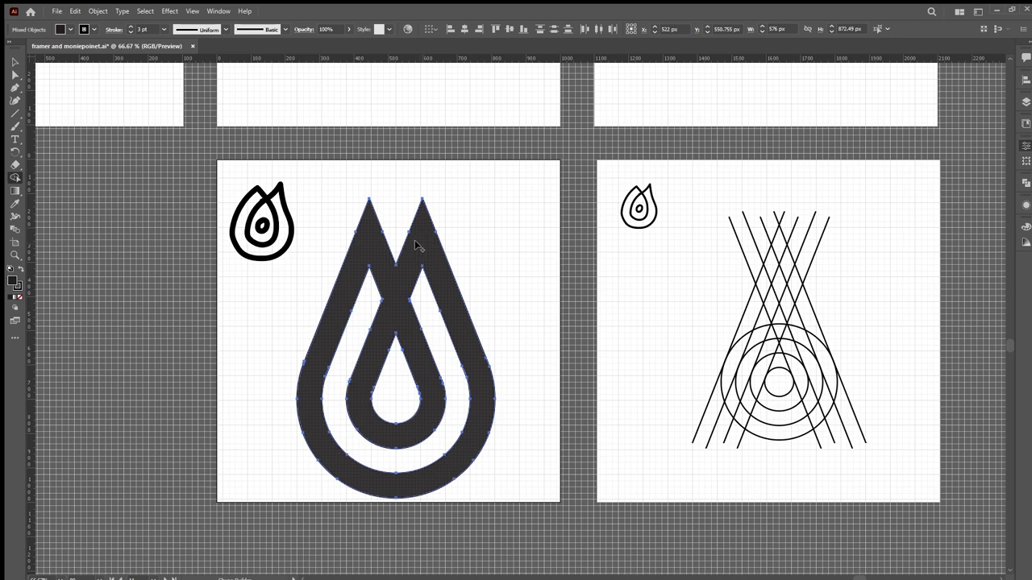
pyautogui.click(12, 60)
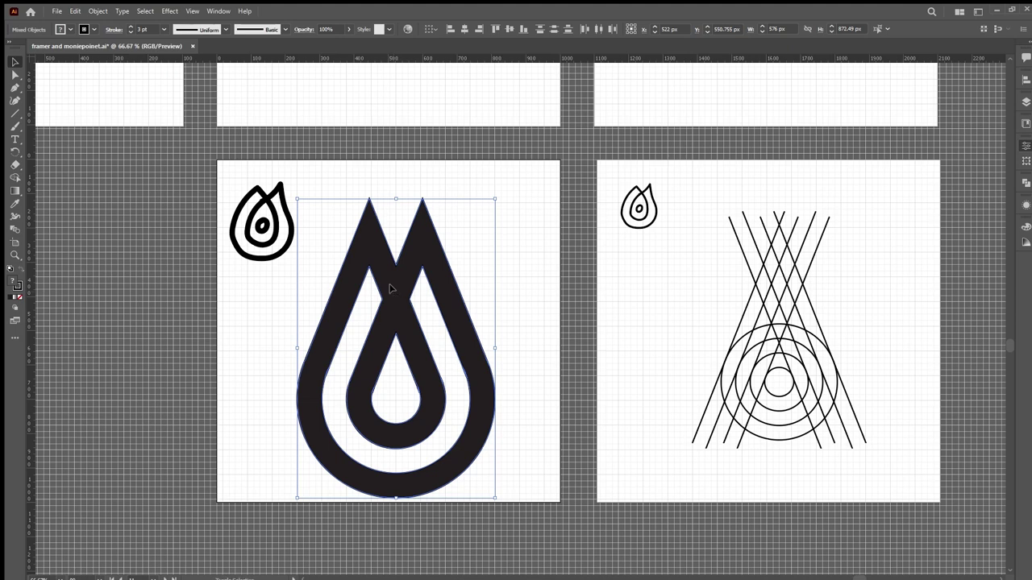
pyautogui.hotkey('ctrl', 'alt', '[')
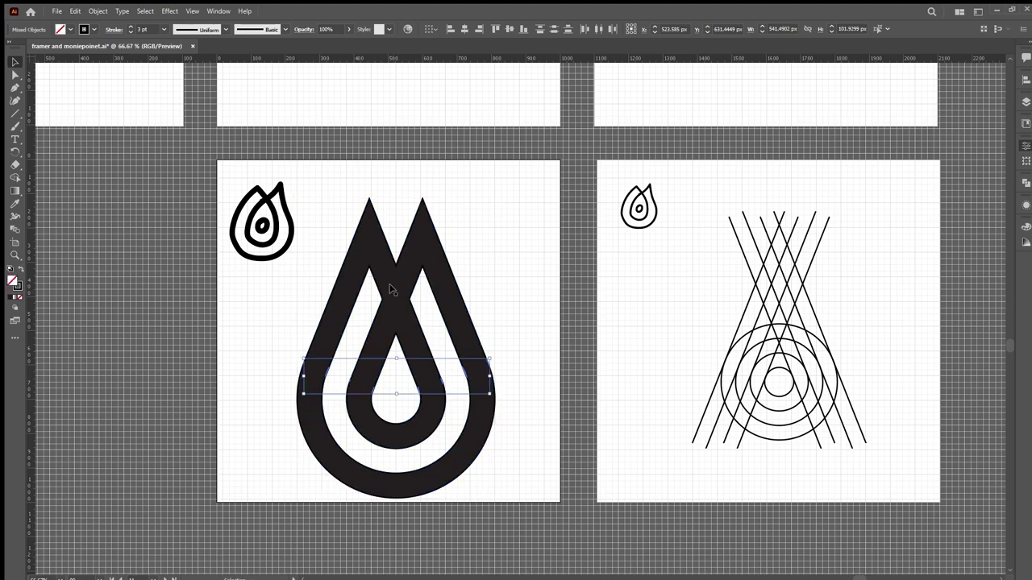
pyautogui.scroll(2, 405, 377)
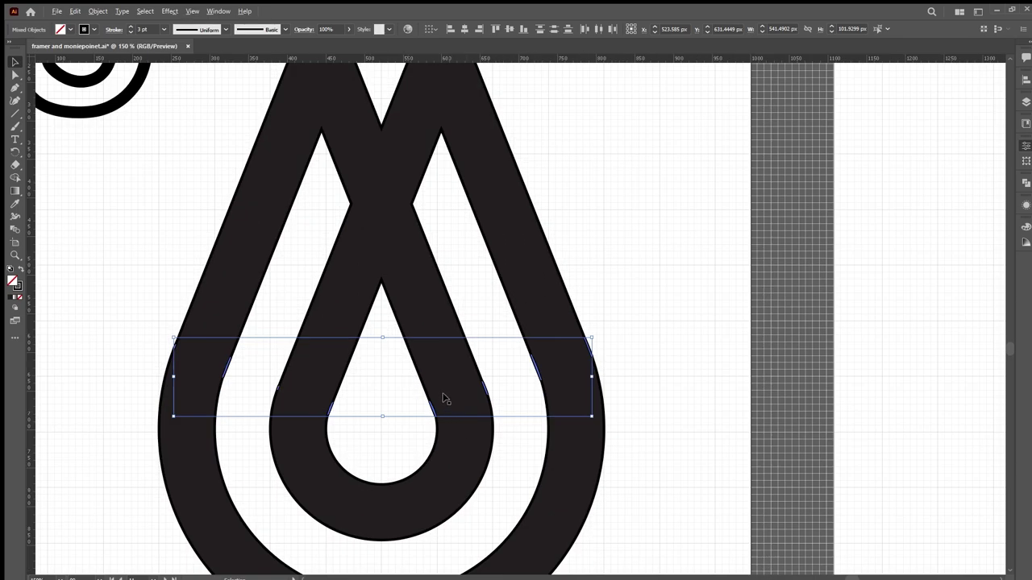
pyautogui.scroll(-1, 441, 395)
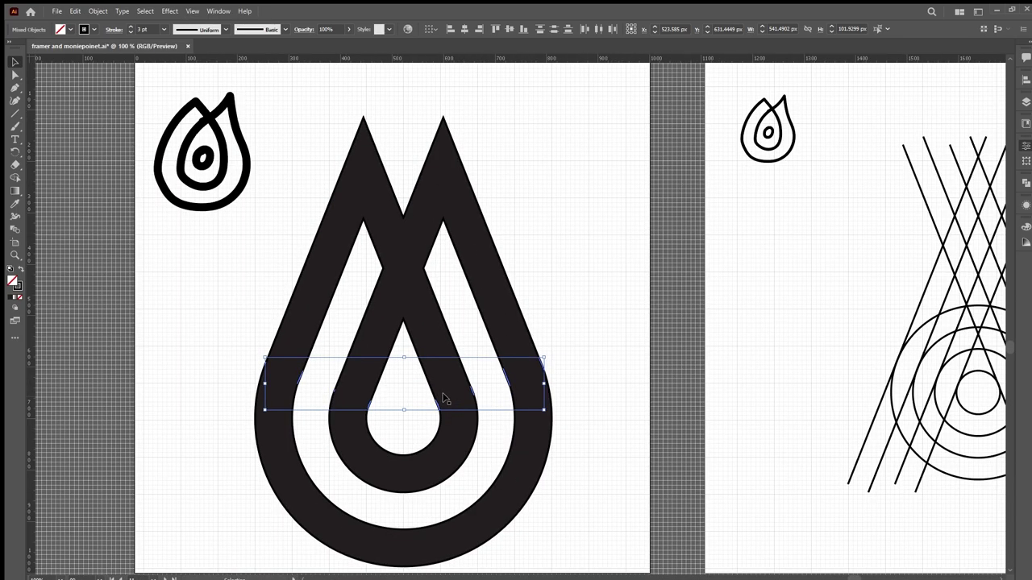
pyautogui.press('Delete')
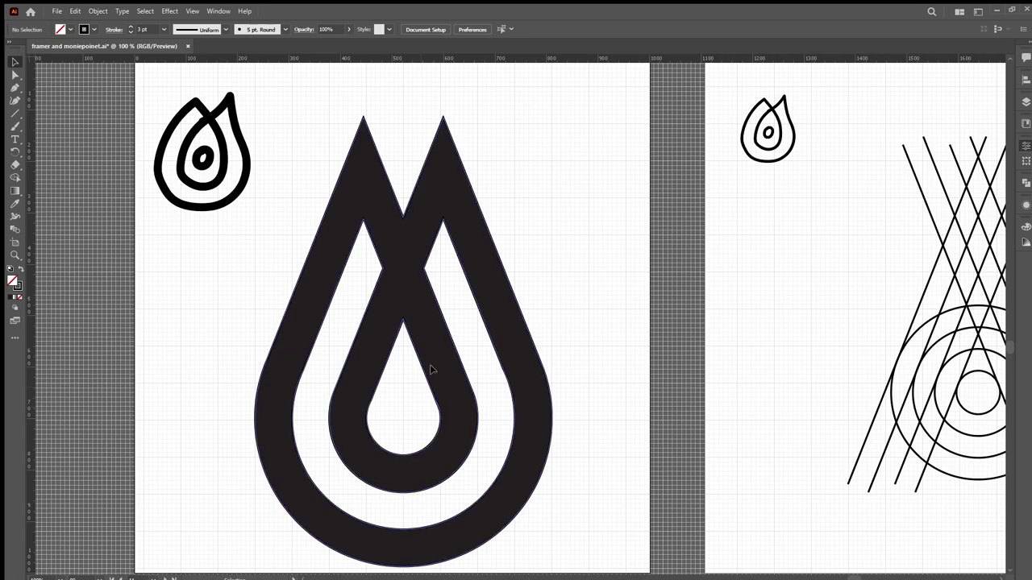
# - Shrink the drop mark to about half its width and move it up and left
pyautogui.click(433, 371)
pyautogui.scroll(-2, 384, 360)
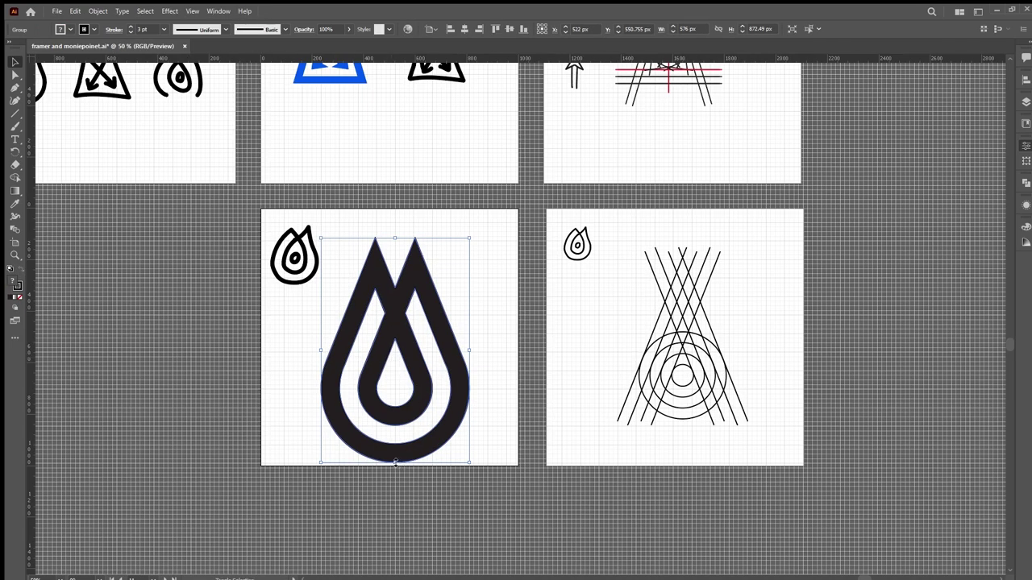
pyautogui.moveTo(395, 463); pyautogui.dragTo(395, 407)
pyautogui.moveTo(401, 372); pyautogui.dragTo(389, 347)
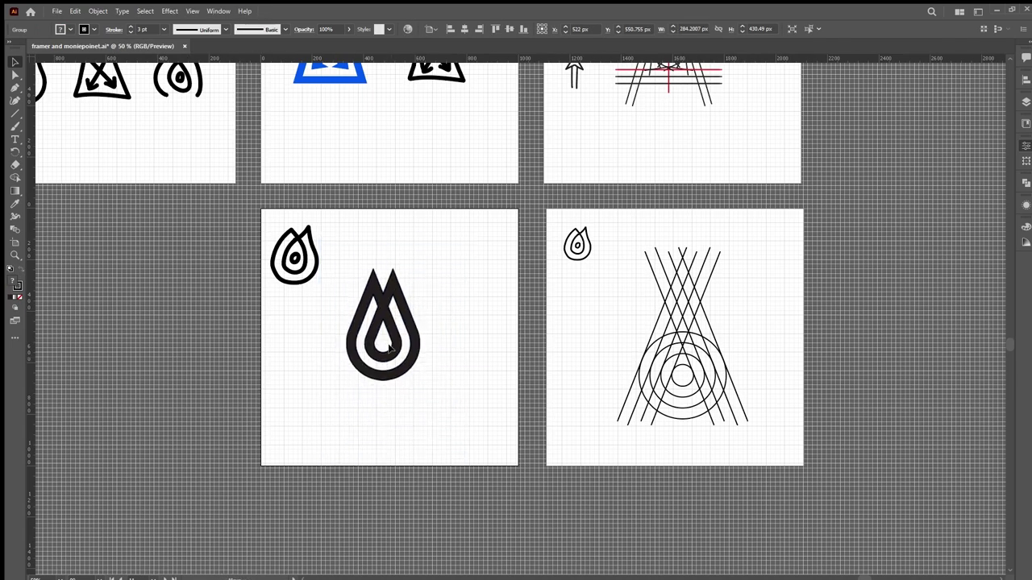
# - Give the mark the blue triangle's fill and reposition it lower right on the artboard
pyautogui.press('i')
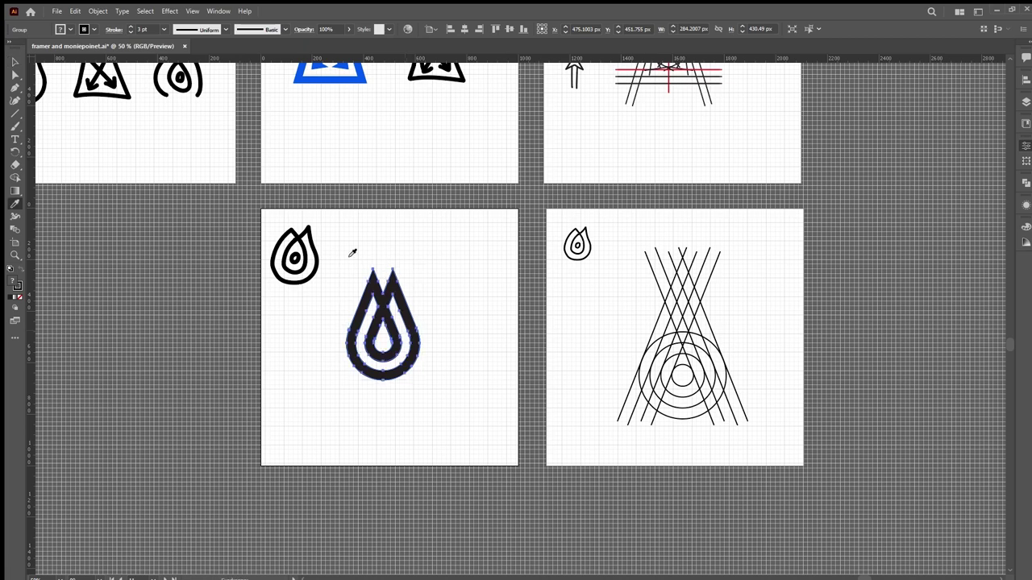
pyautogui.click(362, 79)
pyautogui.press('v')
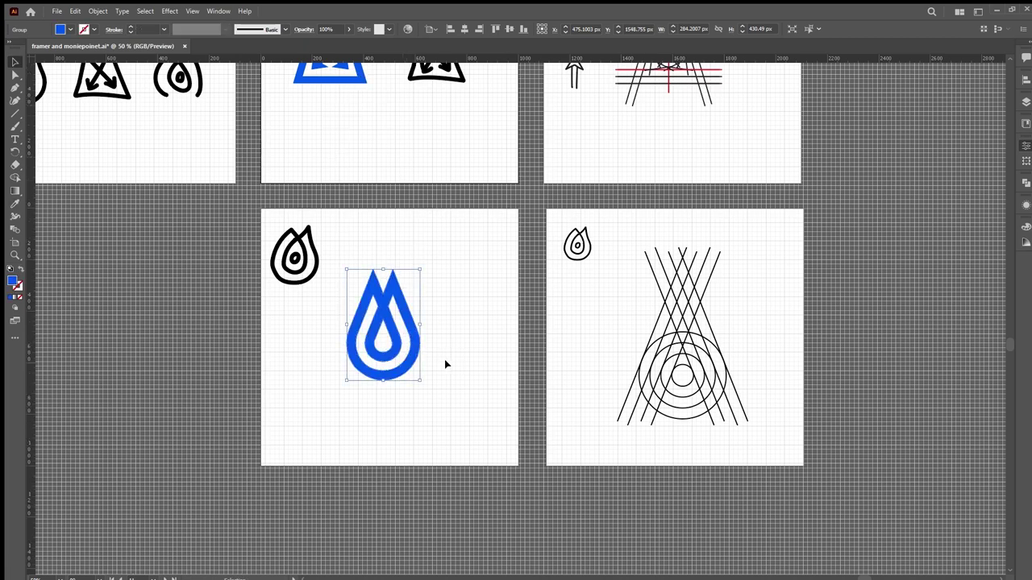
pyautogui.click(444, 362)
pyautogui.moveTo(385, 325); pyautogui.dragTo(393, 335)
pyautogui.click(463, 341)
pyautogui.click(423, 348)
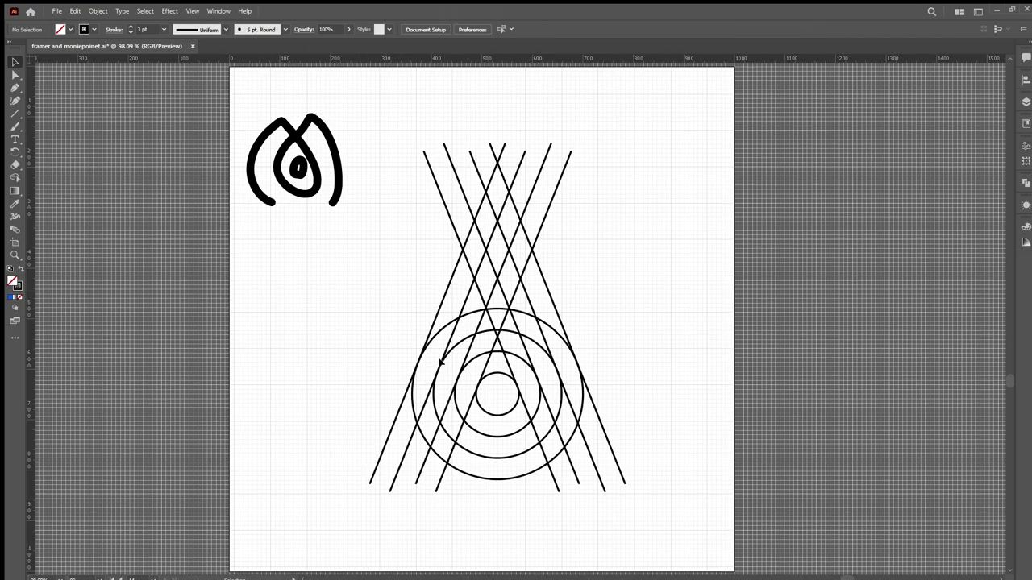
# - View the sketch artboard at actual size and marquee-select every construction line and concentric circle
pyautogui.hotkey('ctrl', '1')
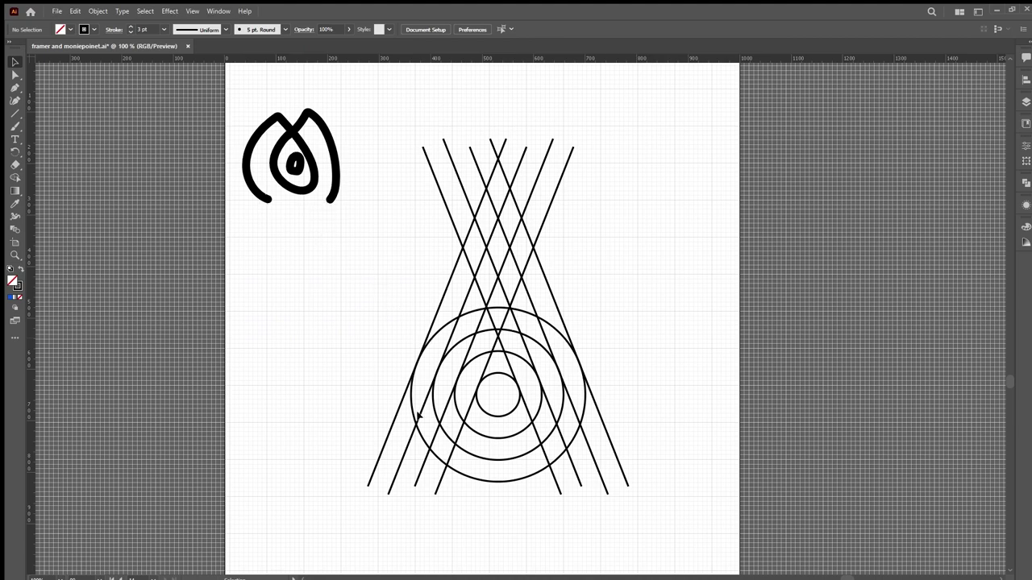
pyautogui.scroll(2, 515, 479)
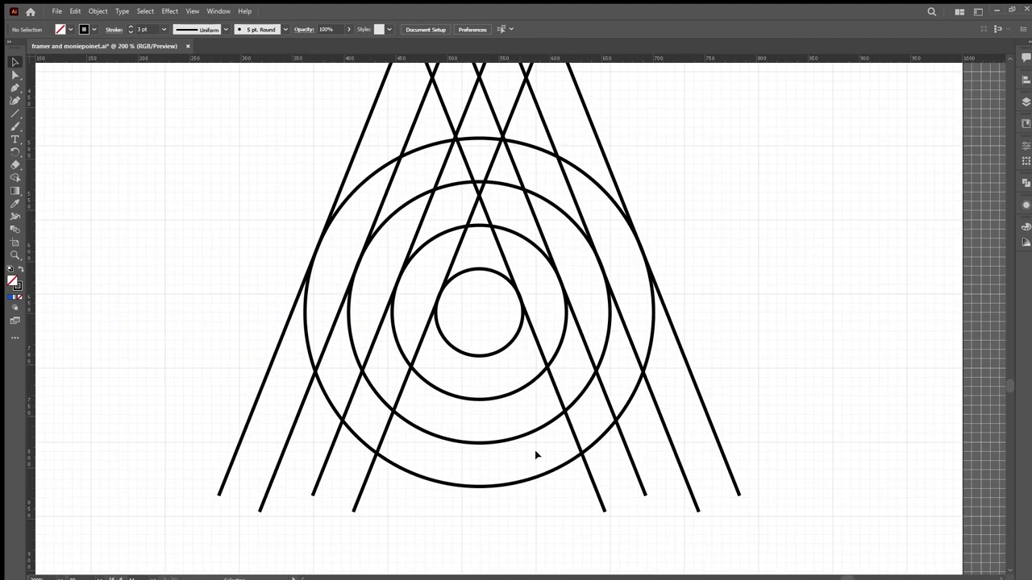
pyautogui.scroll(-2, 467, 408)
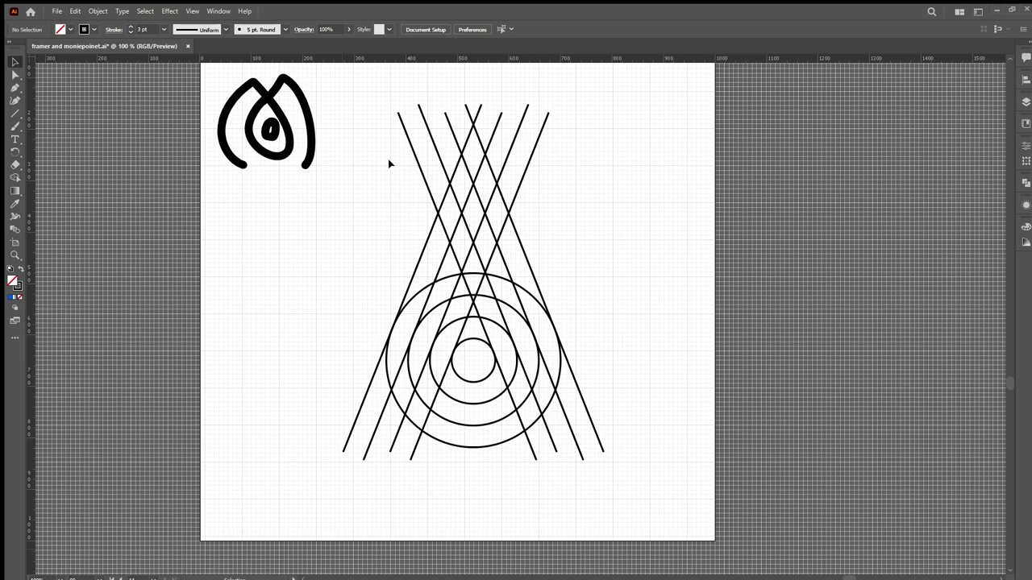
pyautogui.moveTo(388, 164); pyautogui.dragTo(595, 455)
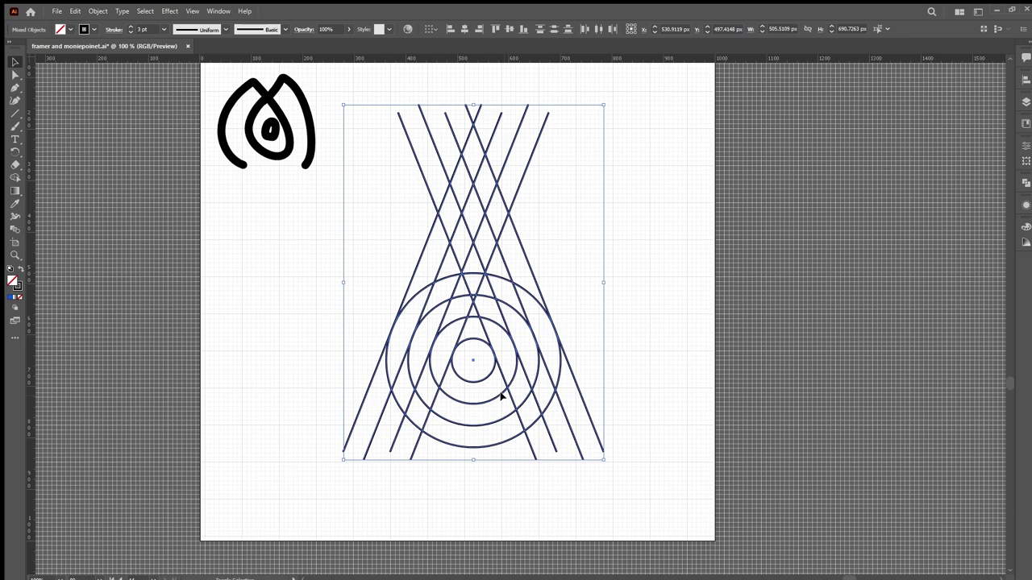
# - With Shape Builder, merge the lower ring segment and trace the open-M outline through ring and strand regions
pyautogui.hotkey('shift', 'm')
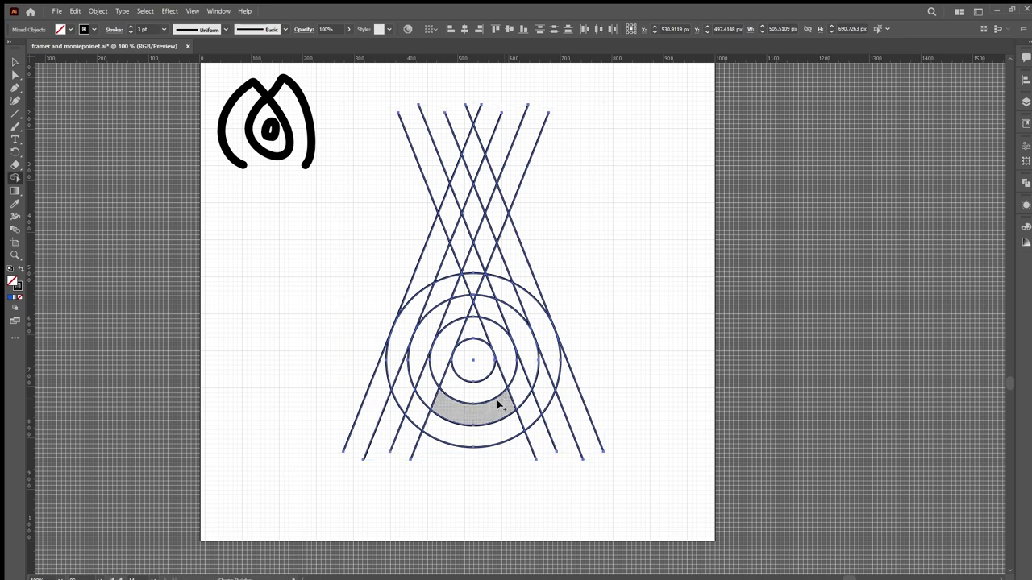
pyautogui.click(442, 425)
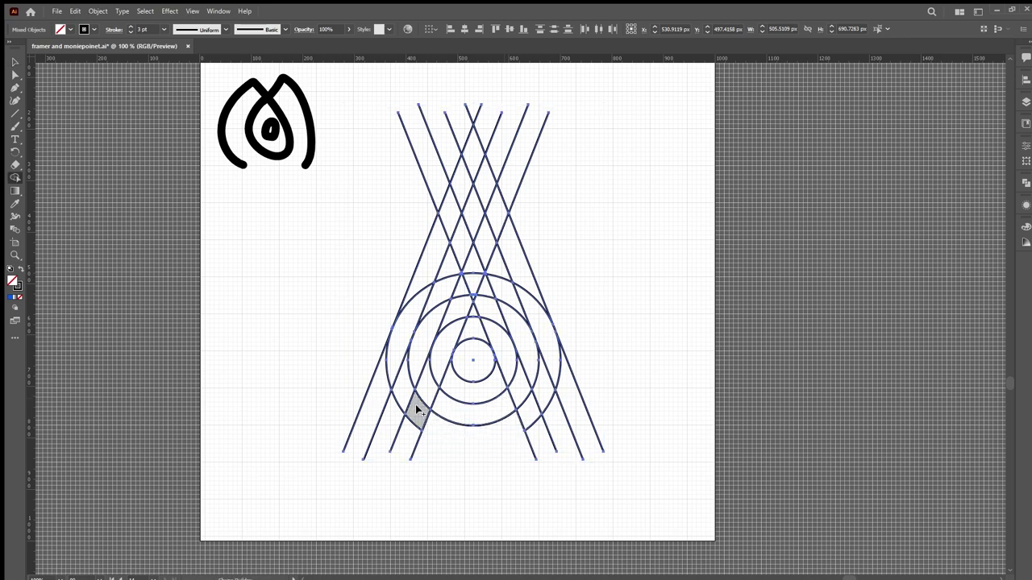
pyautogui.moveTo(416, 413)
pyautogui.mouseDown()
pyautogui.moveTo(390, 348)
pyautogui.moveTo(442, 215)
pyautogui.moveTo(498, 354)
pyautogui.moveTo(497, 371)
pyautogui.moveTo(466, 389)
pyautogui.moveTo(441, 371)
pyautogui.moveTo(494, 220)
pyautogui.moveTo(543, 351)
pyautogui.moveTo(524, 412)
pyautogui.mouseUp()
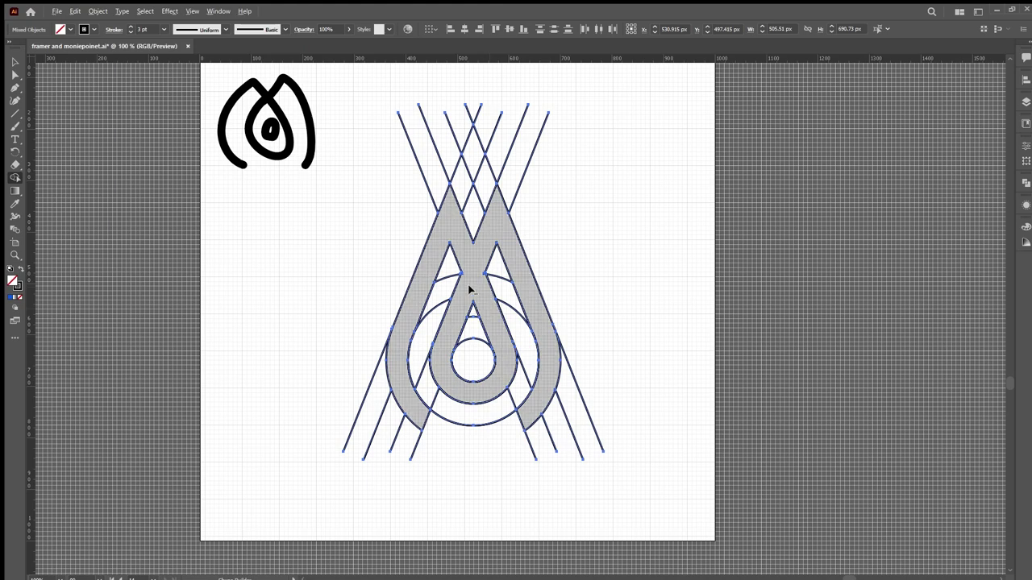
pyautogui.scroll(2, 472, 290)
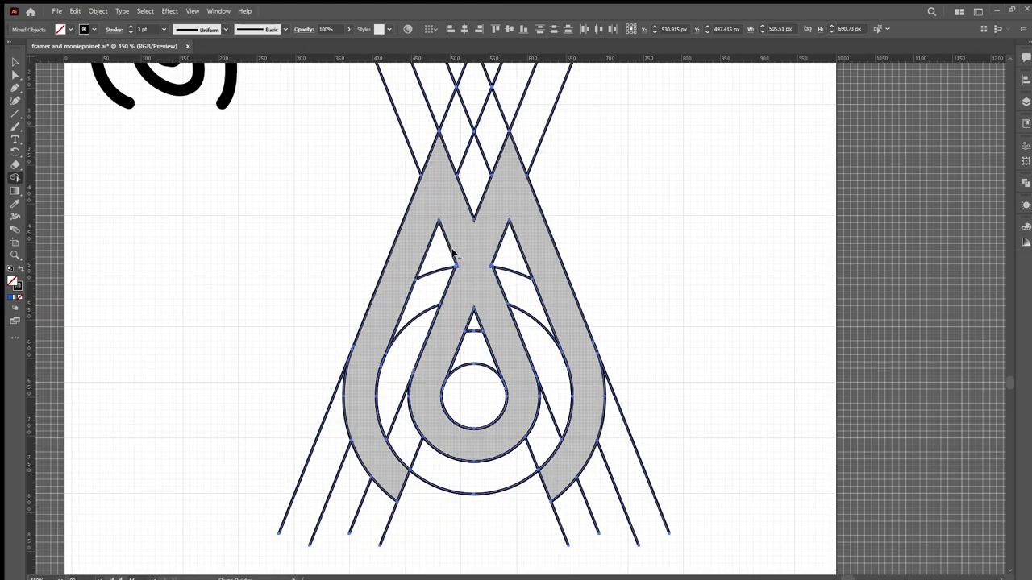
pyautogui.scroll(4, 453, 255)
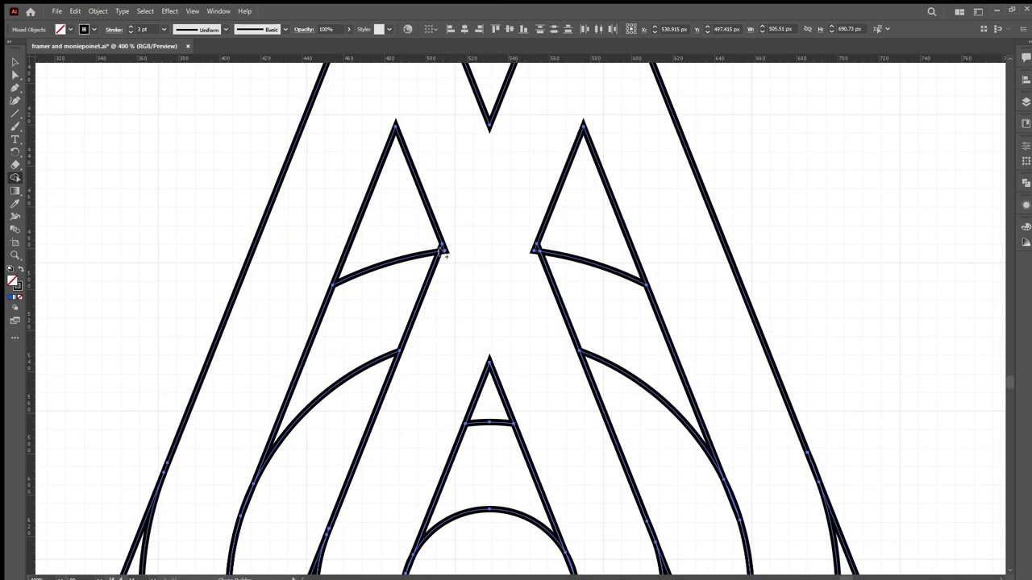
pyautogui.scroll(4, 444, 255)
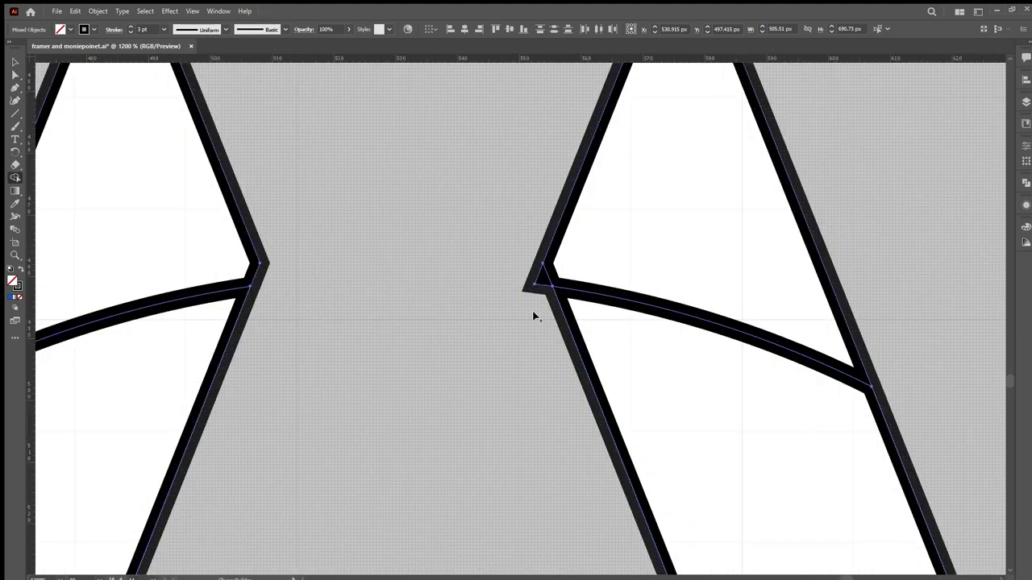
pyautogui.scroll(-2, 494, 340)
pyautogui.scroll(-4, 494, 340)
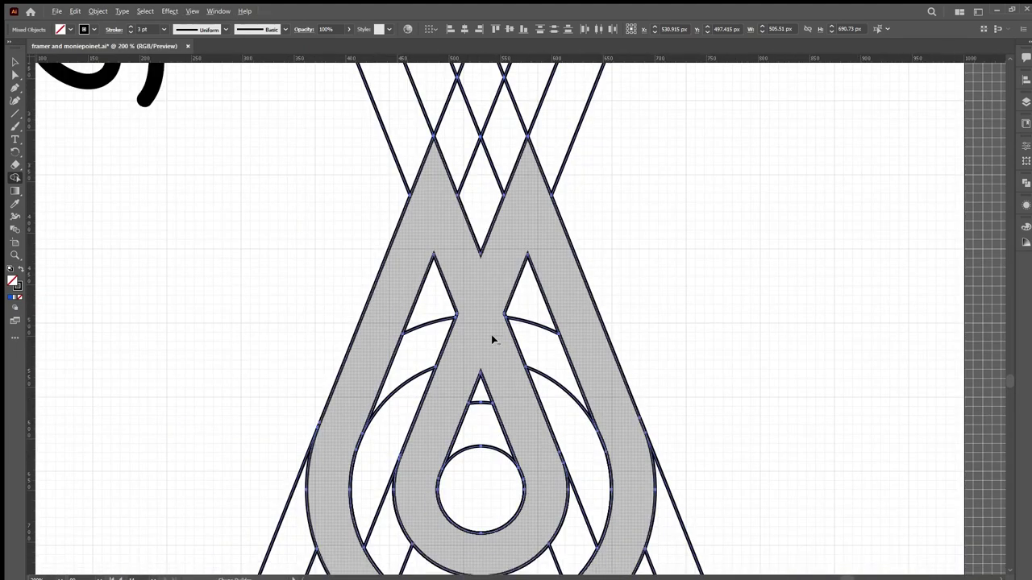
pyautogui.scroll(-2, 494, 340)
# - Undo the last merge and Shape-Builder-merge the right arc and left triangle regions of the mark
pyautogui.hotkey('ctrl', 'z')
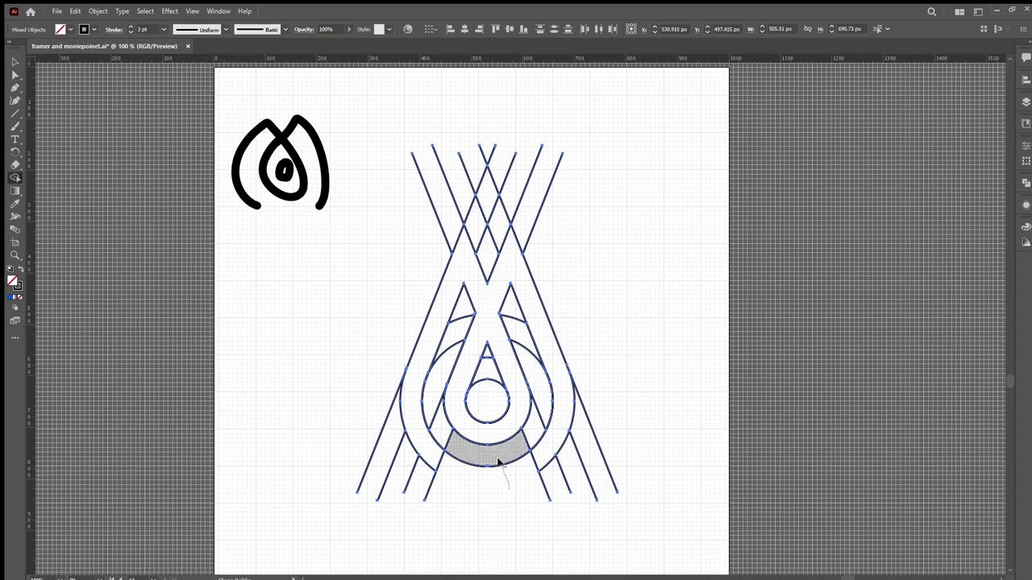
pyautogui.moveTo(524, 435)
pyautogui.mouseDown()
pyautogui.moveTo(534, 369)
pyautogui.moveTo(509, 313)
pyautogui.moveTo(454, 338)
pyautogui.moveTo(431, 405)
pyautogui.moveTo(459, 451)
pyautogui.mouseUp()
pyautogui.moveTo(464, 497)
pyautogui.mouseDown()
pyautogui.moveTo(372, 459)
pyautogui.moveTo(347, 435)
pyautogui.mouseUp()
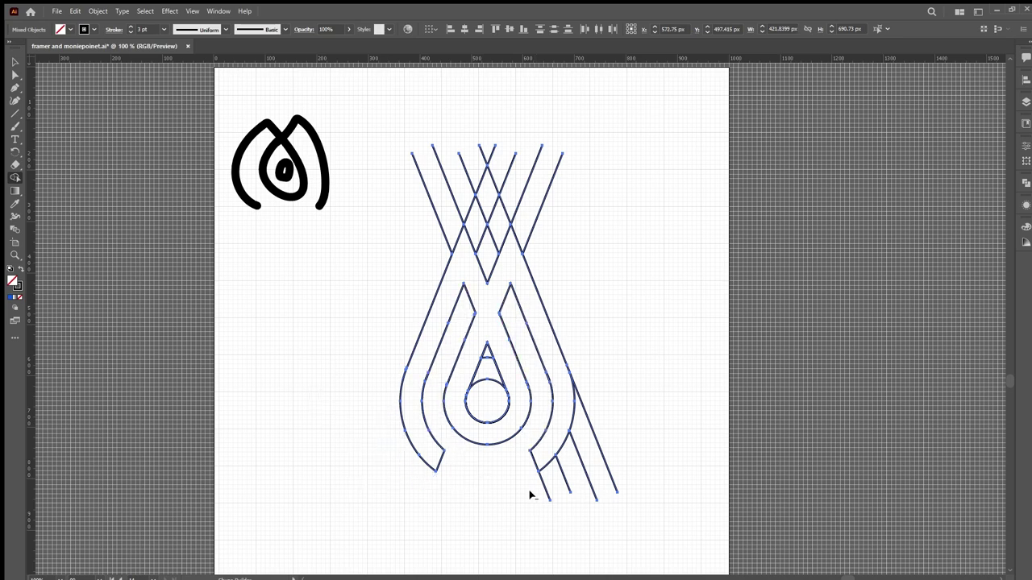
# - Delete the leftover strand pieces, then merge the teardrop and M regions into one black shape
pyautogui.moveTo(530, 491); pyautogui.dragTo(643, 411)
pyautogui.moveTo(557, 232); pyautogui.dragTo(492, 150)
pyautogui.moveTo(554, 174)
pyautogui.mouseDown()
pyautogui.moveTo(473, 185)
pyautogui.moveTo(399, 212)
pyautogui.mouseUp()
pyautogui.moveTo(611, 198); pyautogui.dragTo(492, 214)
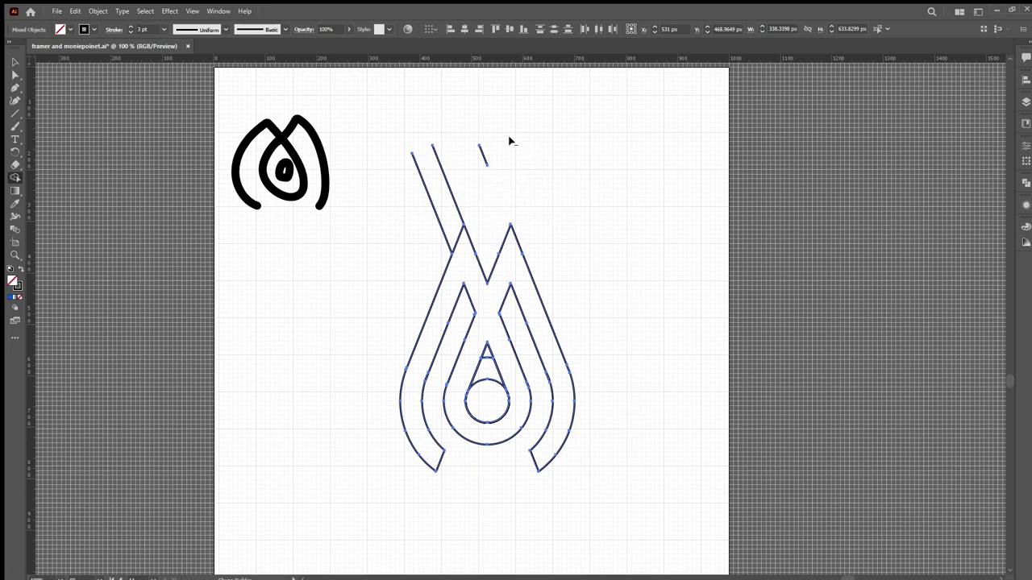
pyautogui.moveTo(509, 141); pyautogui.dragTo(398, 214)
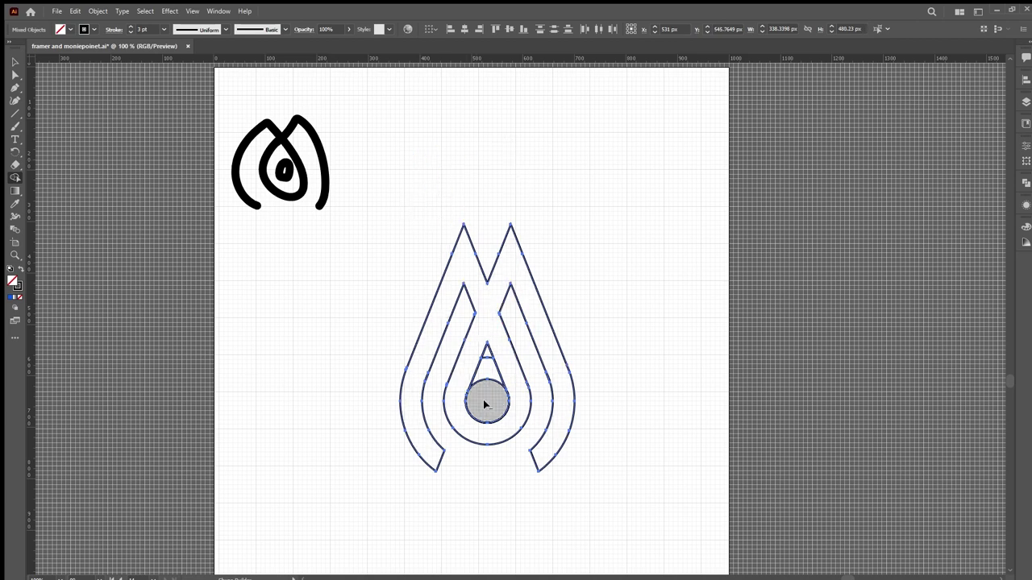
pyautogui.moveTo(485, 405); pyautogui.dragTo(487, 352)
pyautogui.moveTo(492, 326); pyautogui.dragTo(482, 296)
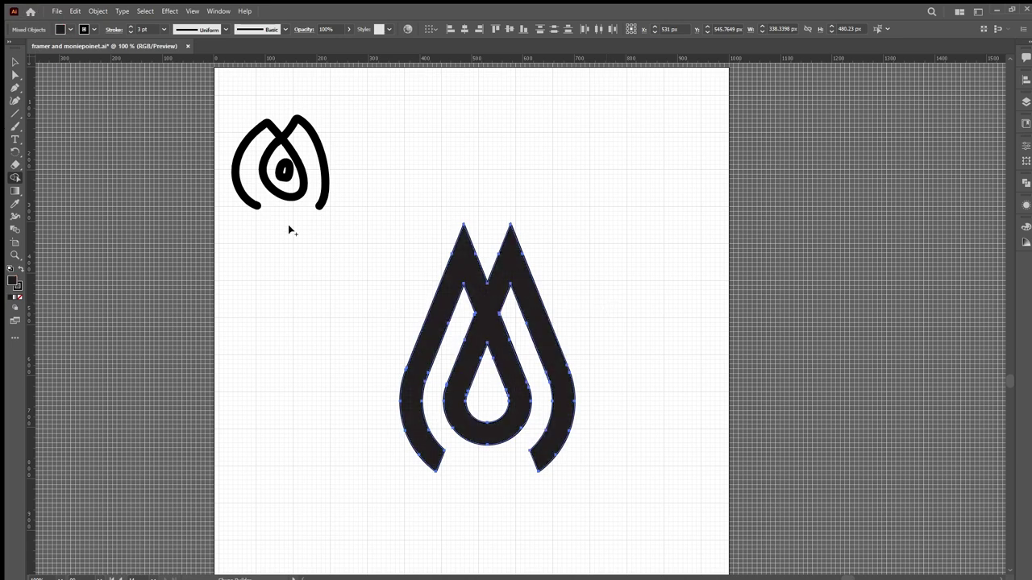
# - Delete the thin stray path crossing the middle of the black mark
pyautogui.click(13, 63)
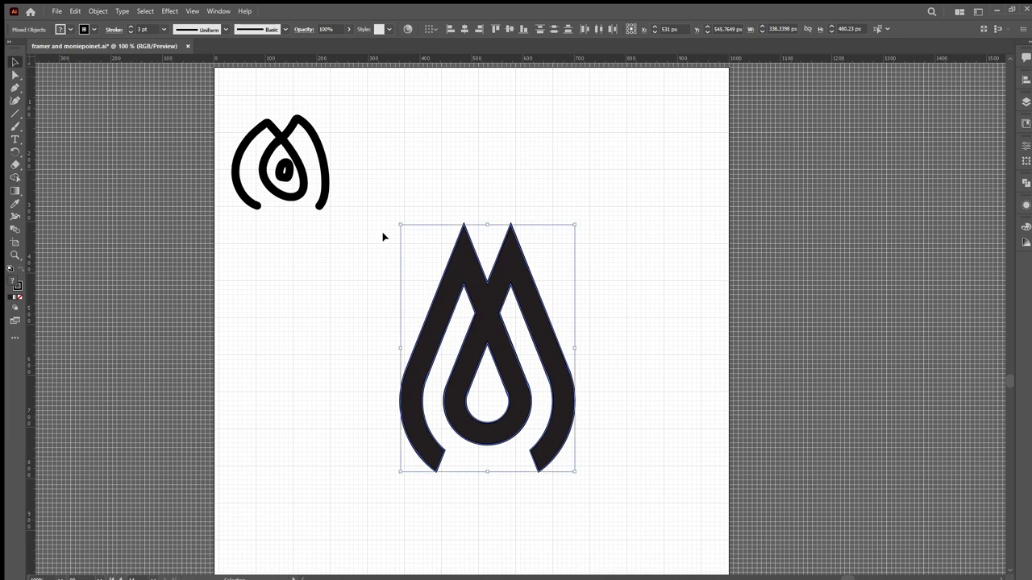
pyautogui.click(484, 300)
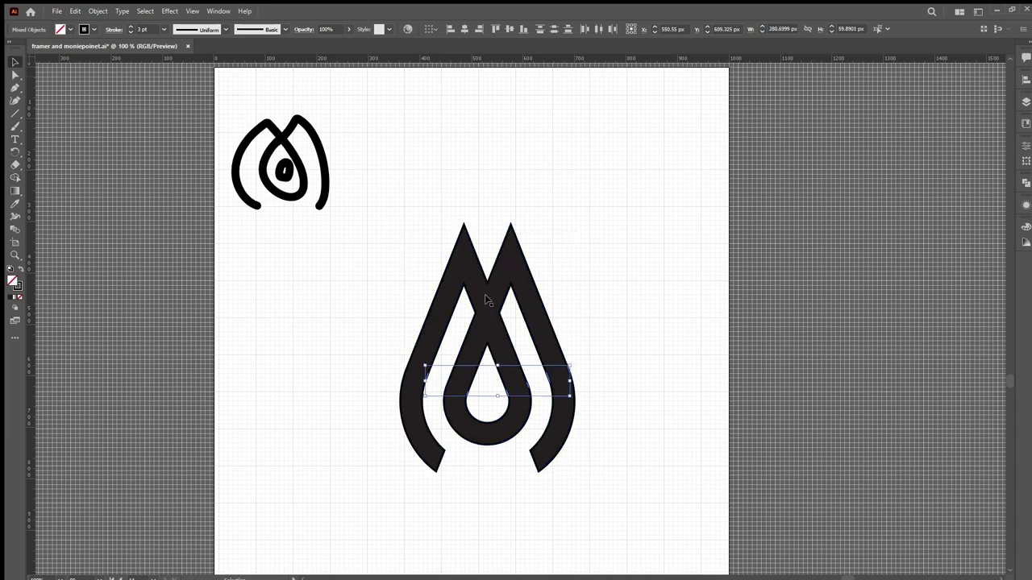
pyautogui.press('Delete')
# - Select the M mark and undo the accidental move of a sketch loop
pyautogui.click(485, 296)
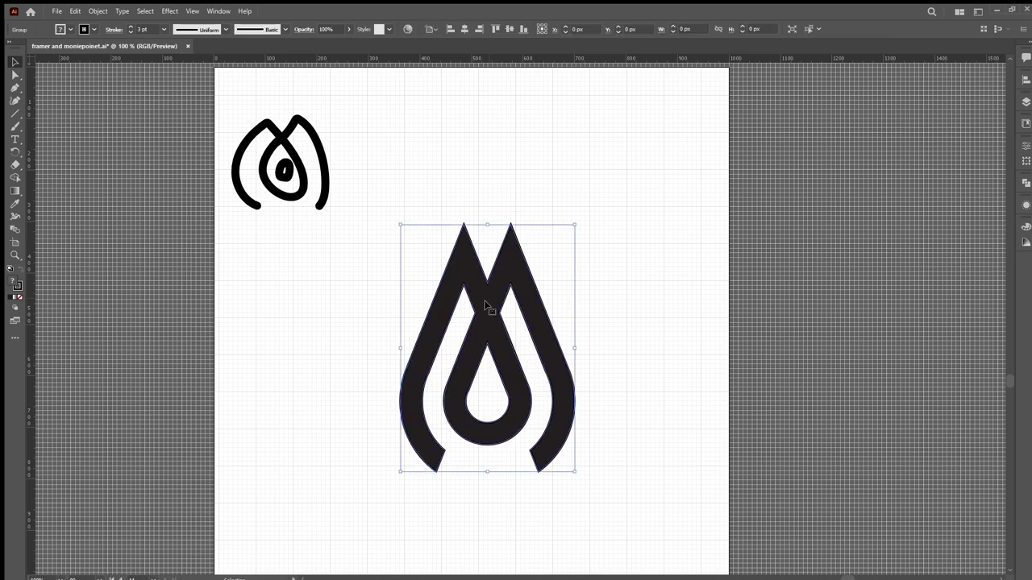
pyautogui.moveTo(296, 179); pyautogui.dragTo(292, 286)
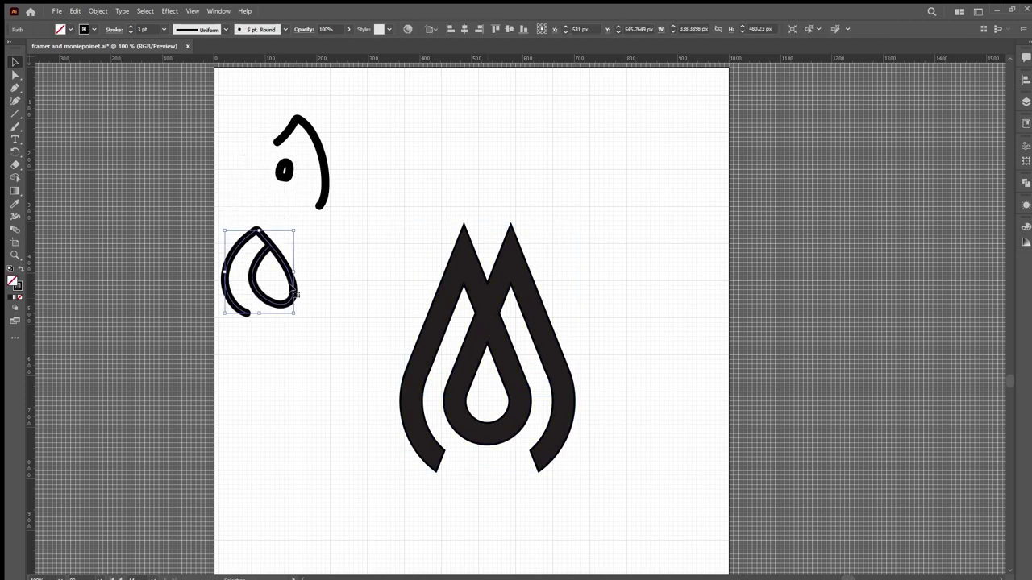
pyautogui.hotkey('ctrl', 'z')
pyautogui.hotkey('ctrl', 'h')
# - Move the hand-drawn M sketch to the left of the large M
pyautogui.click(247, 192)
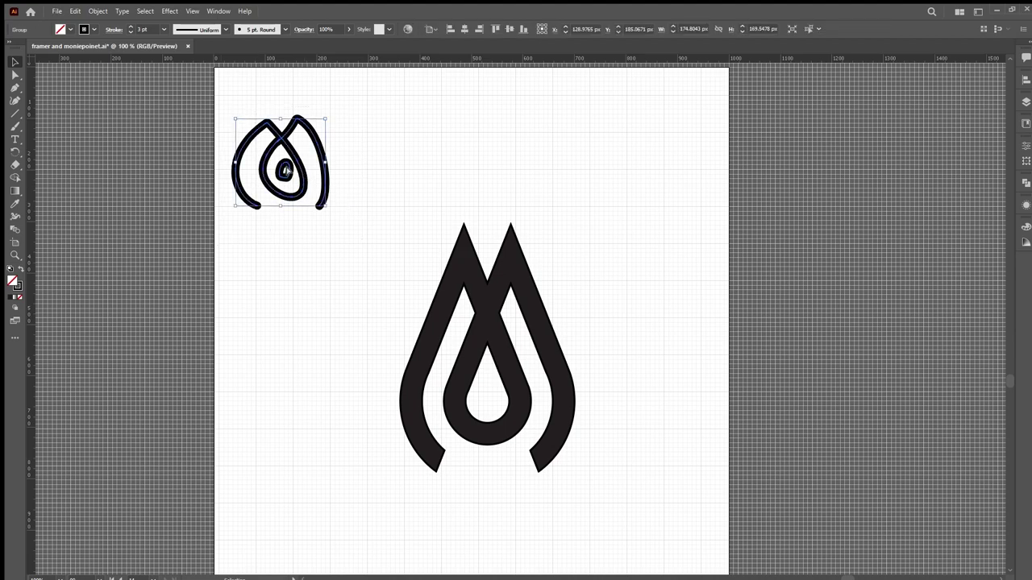
pyautogui.moveTo(287, 171)
pyautogui.mouseDown()
pyautogui.moveTo(287, 373)
pyautogui.moveTo(318, 354)
pyautogui.mouseUp()
pyautogui.scroll(-1, 435, 331)
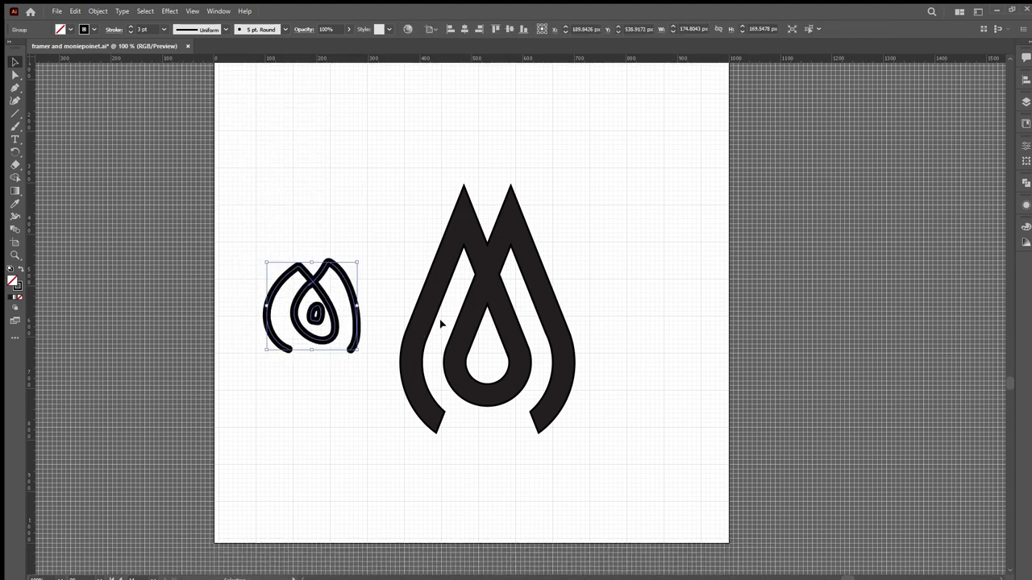
pyautogui.scroll(1, 484, 324)
# - Round the M's sharp left and right top peaks with the corner widgets
pyautogui.moveTo(383, 132)
pyautogui.mouseDown()
pyautogui.moveTo(597, 421)
pyautogui.moveTo(645, 461)
pyautogui.mouseUp()
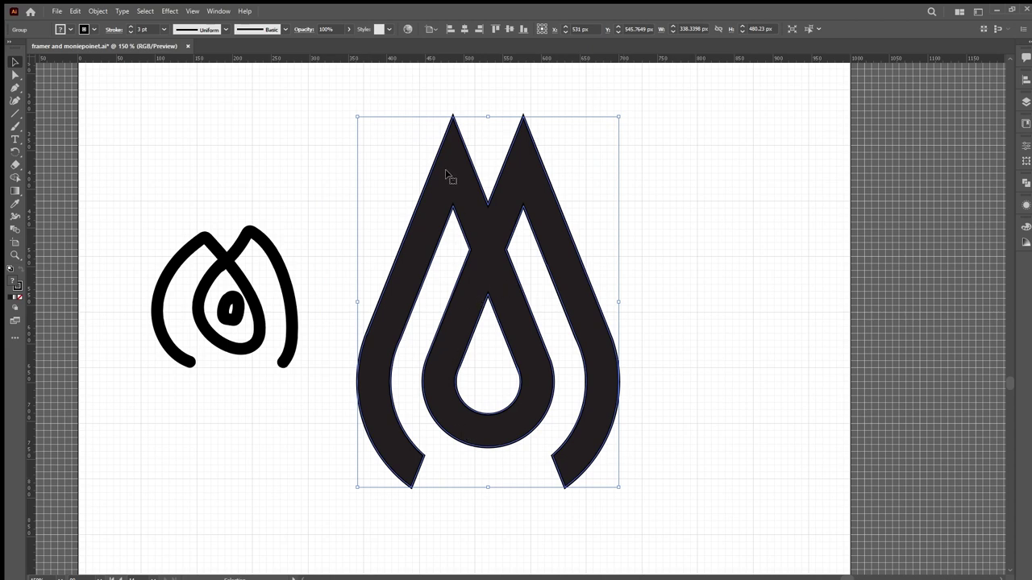
pyautogui.press('a')
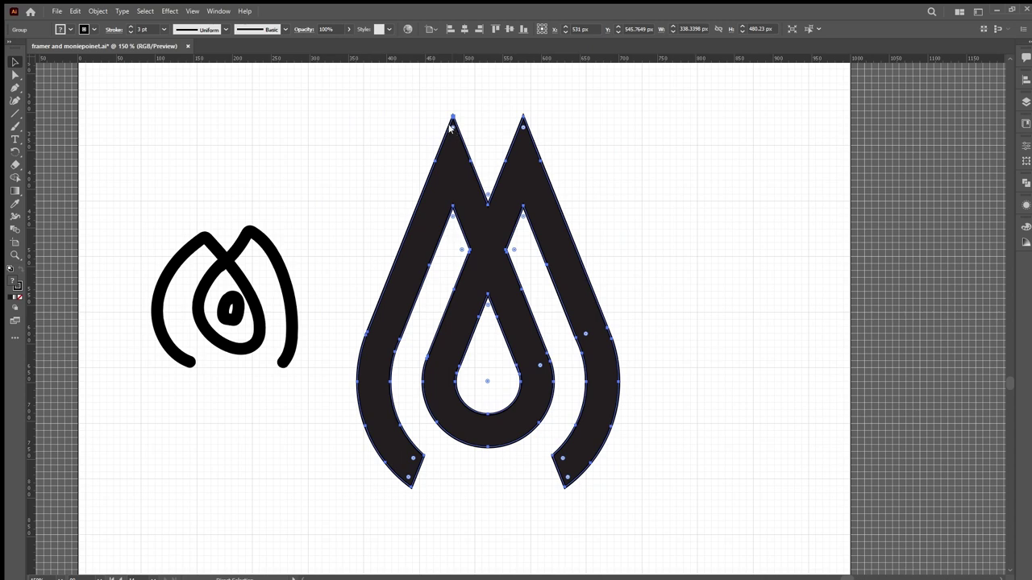
pyautogui.moveTo(451, 129); pyautogui.dragTo(449, 133)
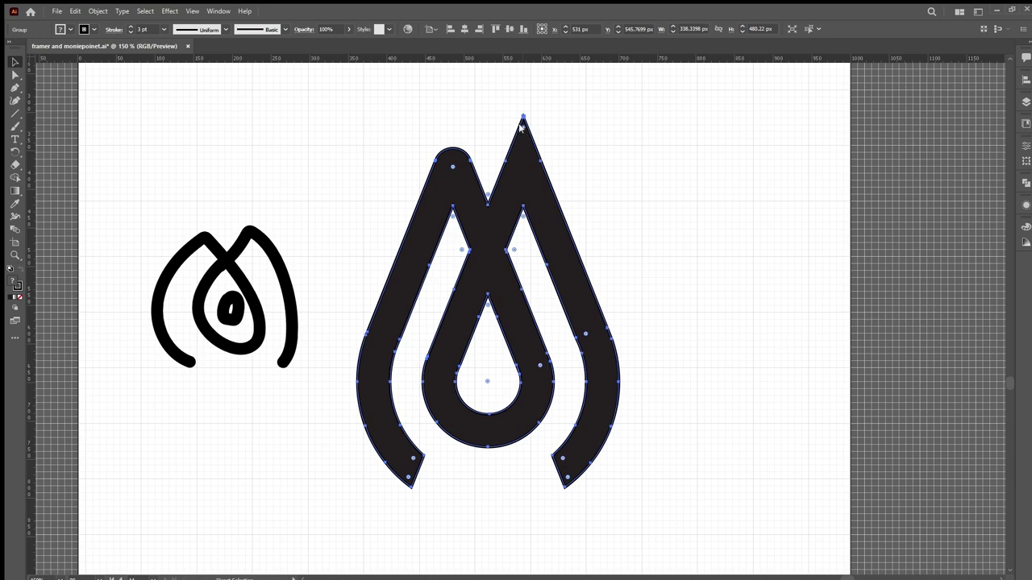
pyautogui.moveTo(523, 123); pyautogui.dragTo(518, 127)
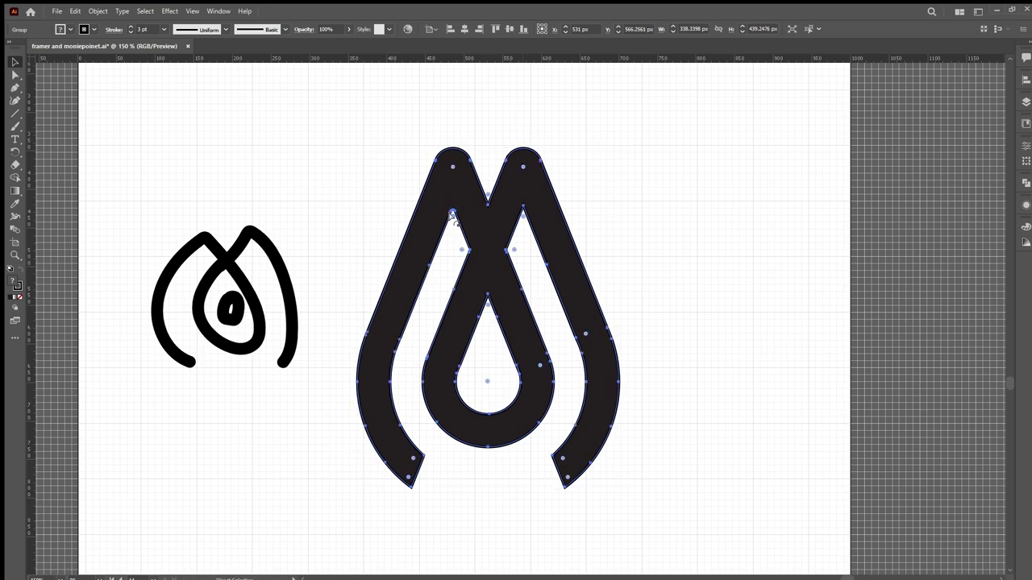
pyautogui.moveTo(453, 215)
pyautogui.mouseDown()
pyautogui.moveTo(473, 219)
pyautogui.moveTo(452, 215)
pyautogui.mouseUp()
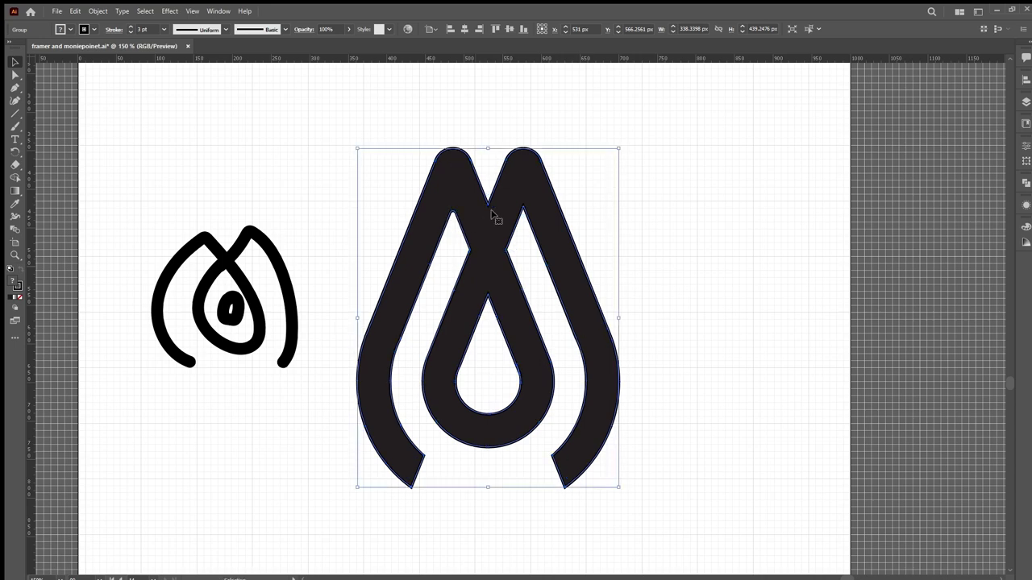
# - Round the bottom corners of both legs and the right leg's inner corner, then deselect
pyautogui.keyDown('shift'); pyautogui.click(522, 207); pyautogui.keyUp('shift')
pyautogui.hscroll(-1, 408, 481)
pyautogui.hscroll(-3, 408, 481)
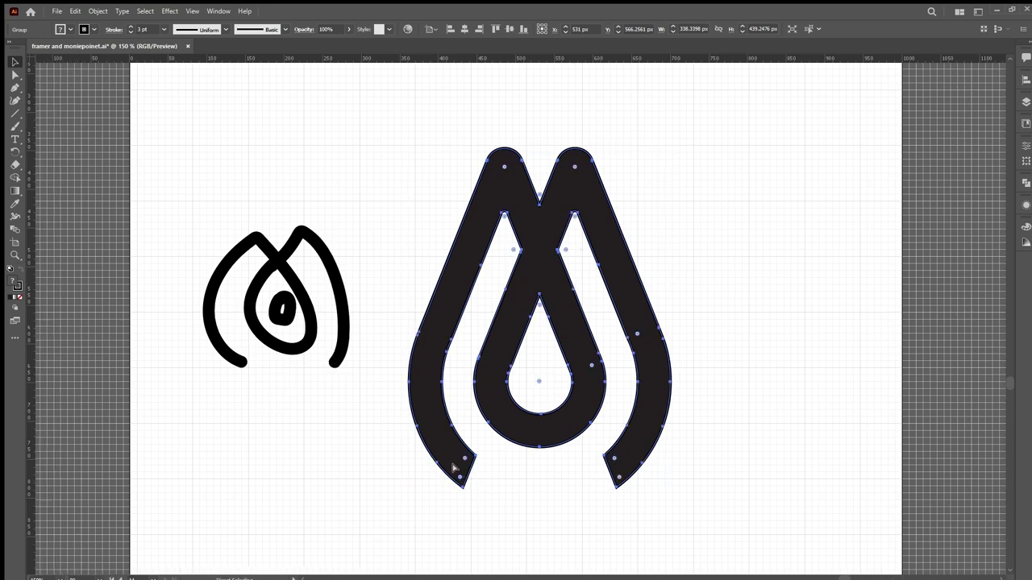
pyautogui.scroll(3, 481, 484)
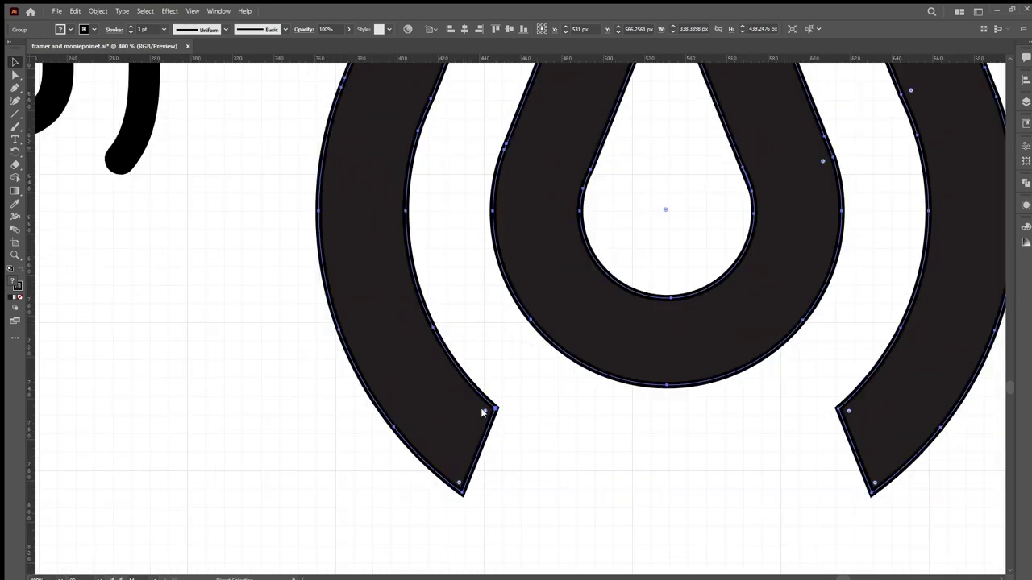
pyautogui.click(457, 483)
pyautogui.moveTo(457, 483); pyautogui.dragTo(457, 483)
pyautogui.moveTo(874, 482); pyautogui.dragTo(874, 478)
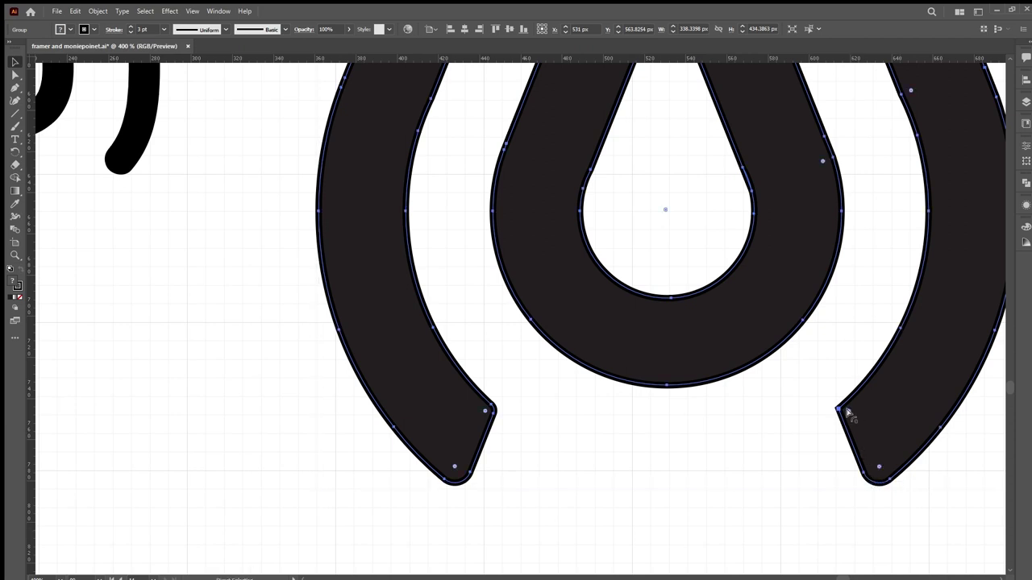
pyautogui.moveTo(846, 411); pyautogui.dragTo(851, 417)
pyautogui.press('v')
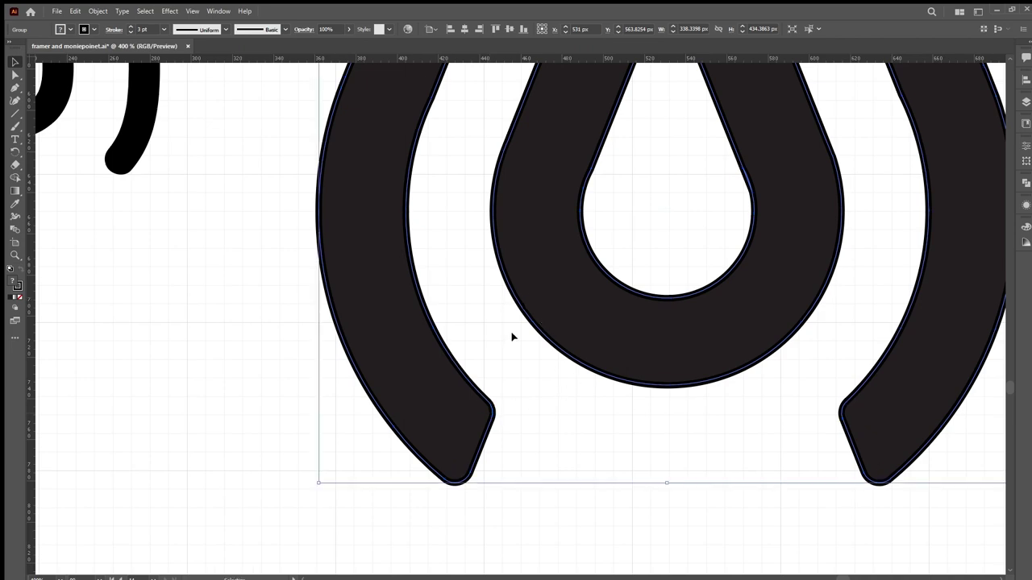
pyautogui.click(553, 433)
# - Fill the M logo with the blue sampled from the top-middle logo using the Eyedropper
pyautogui.keyDown('alt'); pyautogui.scroll(-5, 538, 401); pyautogui.keyUp('alt')
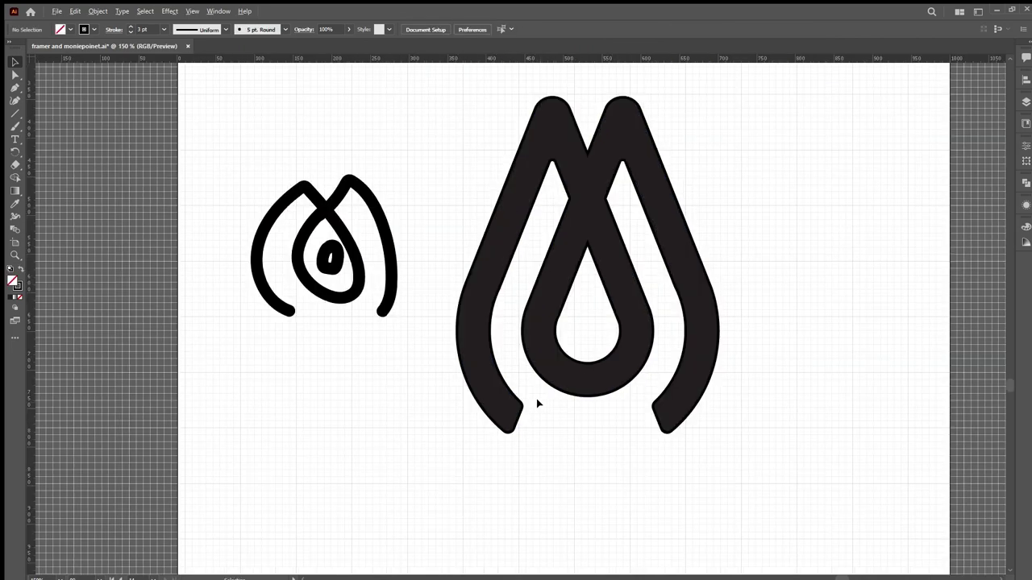
pyautogui.keyDown('alt'); pyautogui.scroll(1, 462, 337); pyautogui.keyUp('alt')
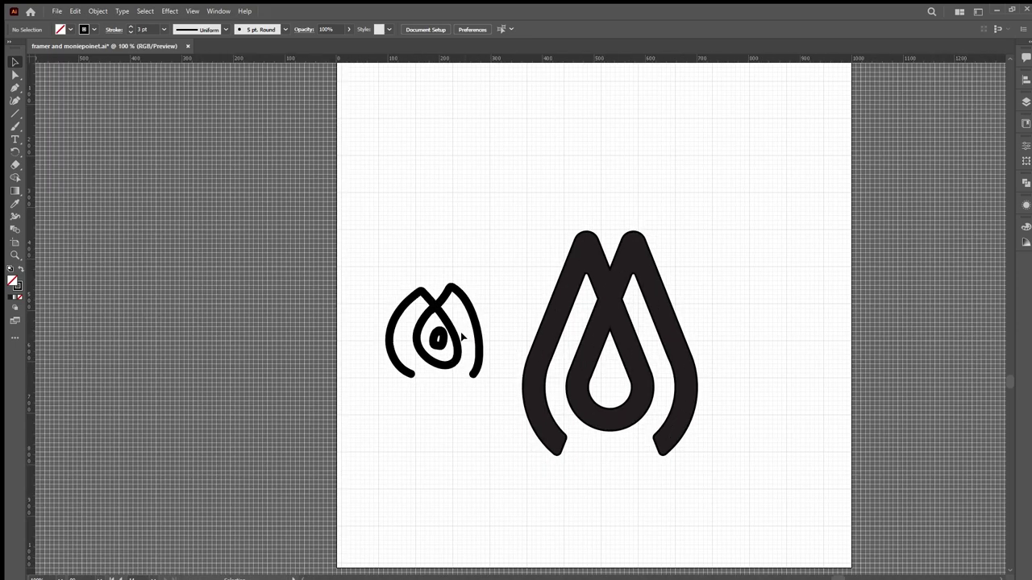
pyautogui.keyDown('alt'); pyautogui.scroll(-1, 462, 337); pyautogui.keyUp('alt')
pyautogui.click(548, 278)
pyautogui.keyDown('alt'); pyautogui.scroll(-2, 534, 319); pyautogui.keyUp('alt')
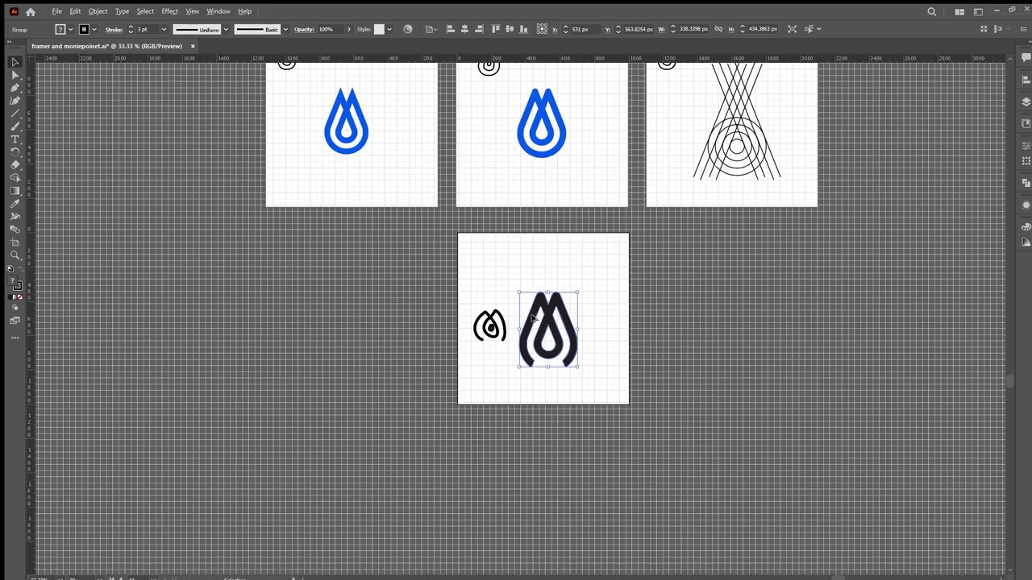
pyautogui.press('i')
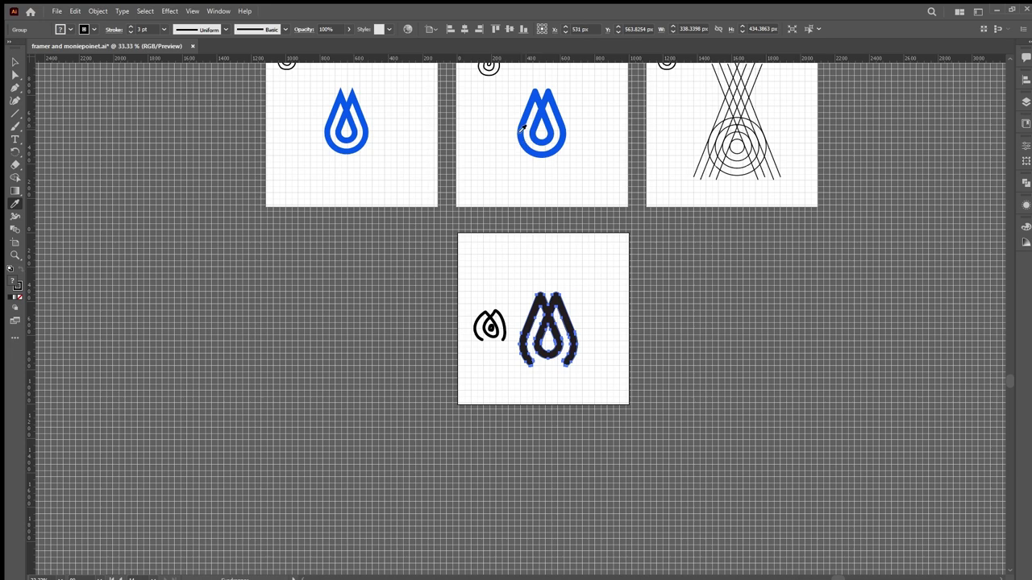
pyautogui.click(520, 133)
pyautogui.press('v')
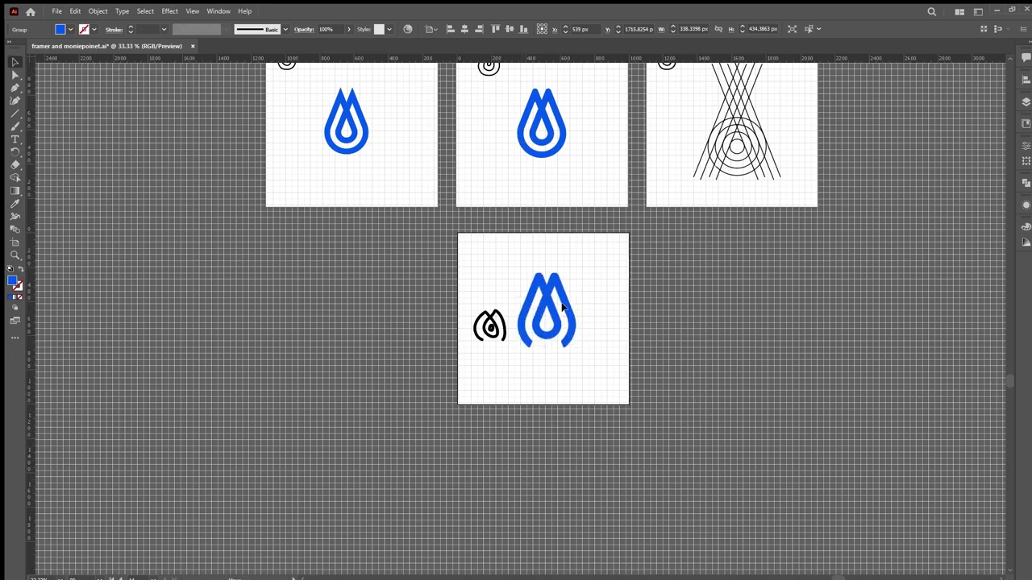
pyautogui.click(602, 300)
# - Fit the artboard in the window, hide the grid and save the file
pyautogui.hotkey('ctrl', '0')
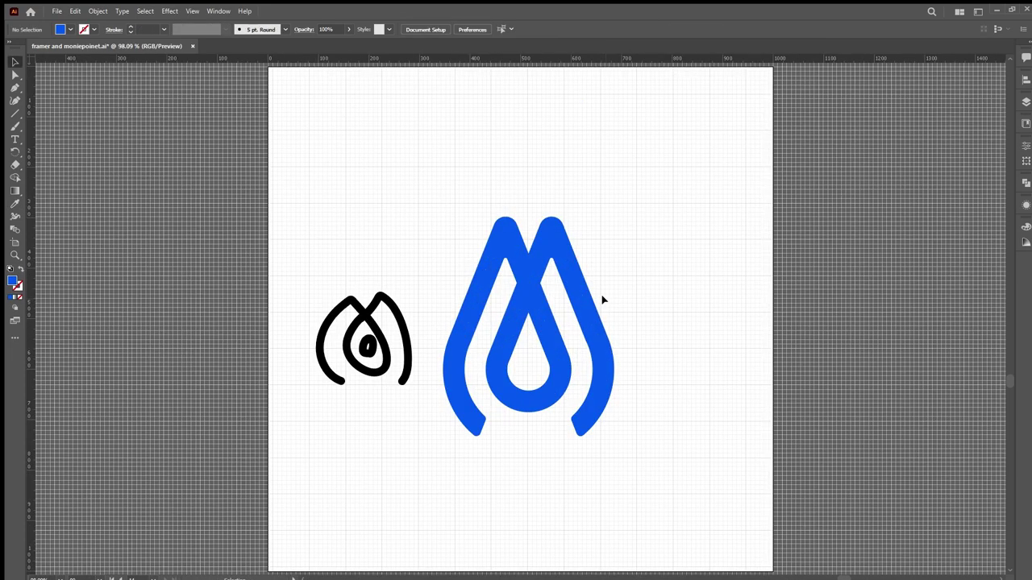
pyautogui.hotkey('ctrl', "'")
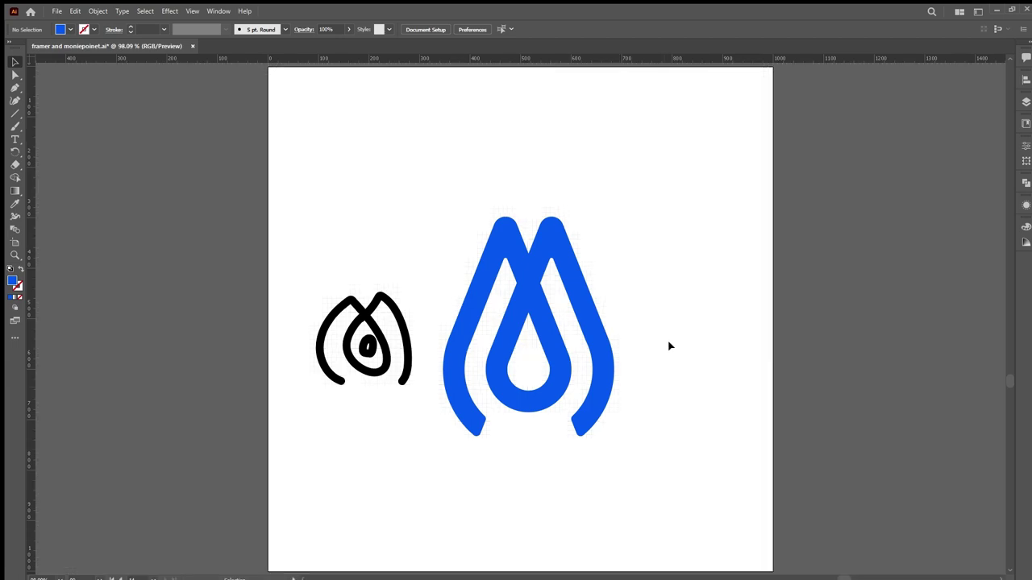
pyautogui.hotkey('ctrl', 's')
# - Nudge the blue logo up slightly
pyautogui.click(526, 394)
pyautogui.moveTo(526, 396); pyautogui.dragTo(526, 376)
pyautogui.click(700, 457)
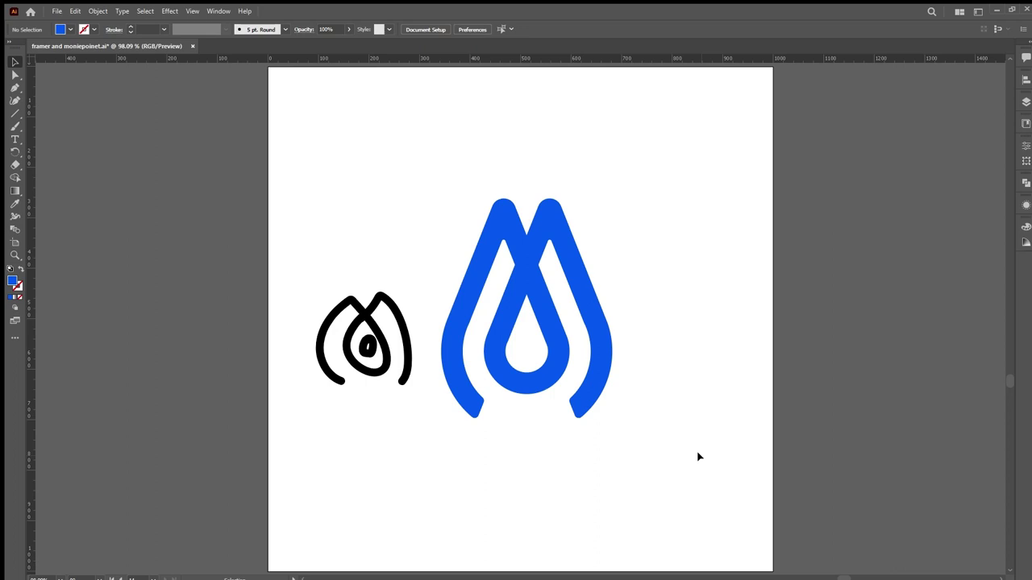
pyautogui.click(535, 297)
# - Shift the blue logo about 65 px right and draw a square covering it
pyautogui.moveTo(535, 298); pyautogui.dragTo(587, 297)
pyautogui.press('m')
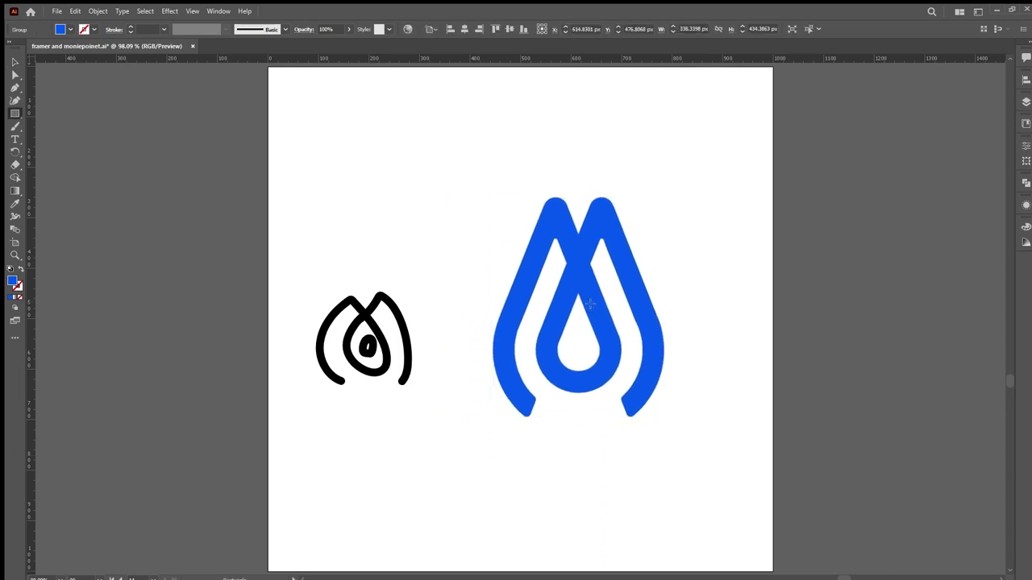
pyautogui.moveTo(456, 163); pyautogui.dragTo(787, 494)
pyautogui.press('v')
pyautogui.moveTo(692, 422); pyautogui.dragTo(656, 396)
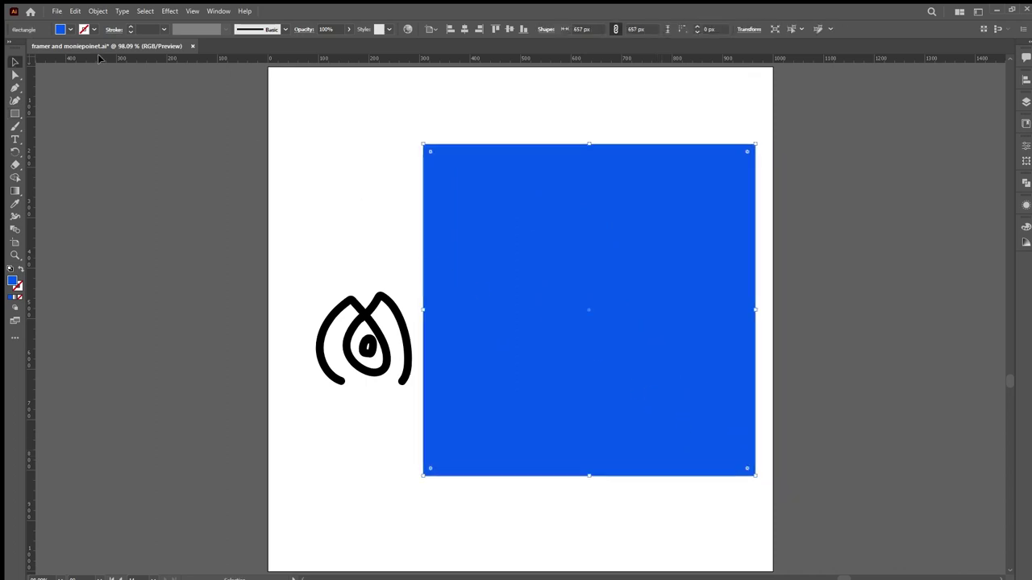
# - Give the square a black outline, no fill and rounded corners, then shift it 18 px left
pyautogui.click(70, 31)
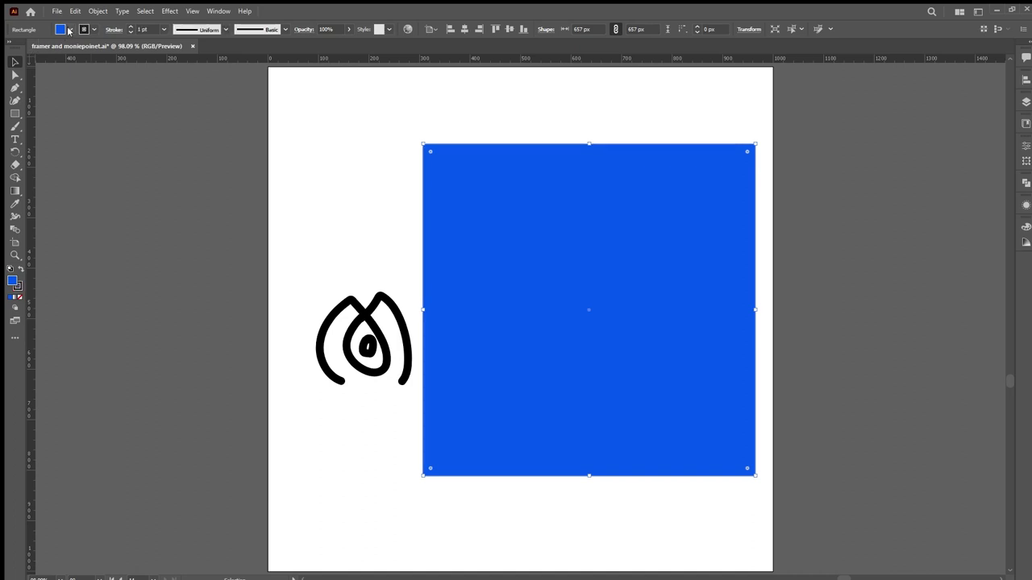
pyautogui.press('/')
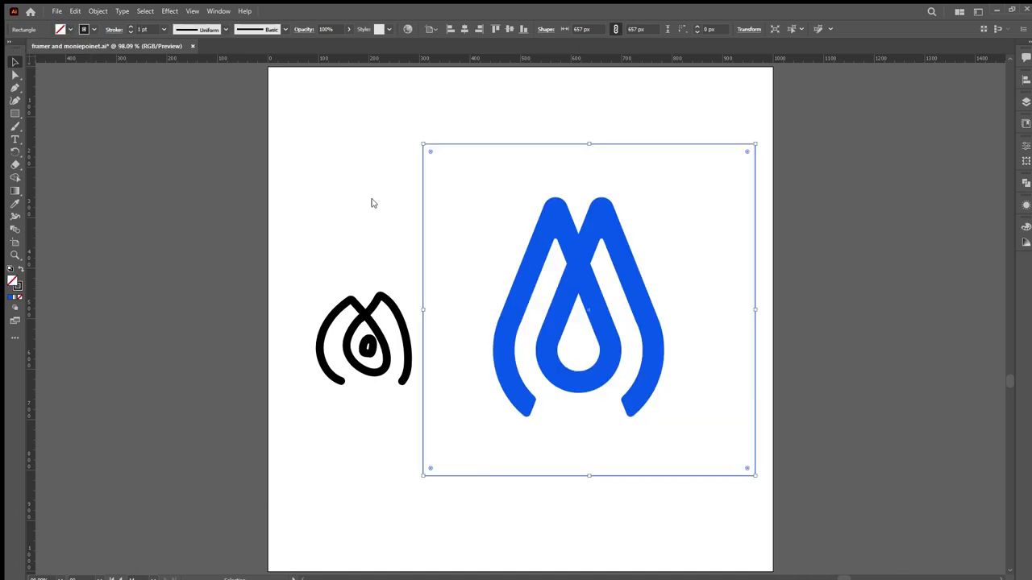
pyautogui.moveTo(429, 153); pyautogui.dragTo(543, 290)
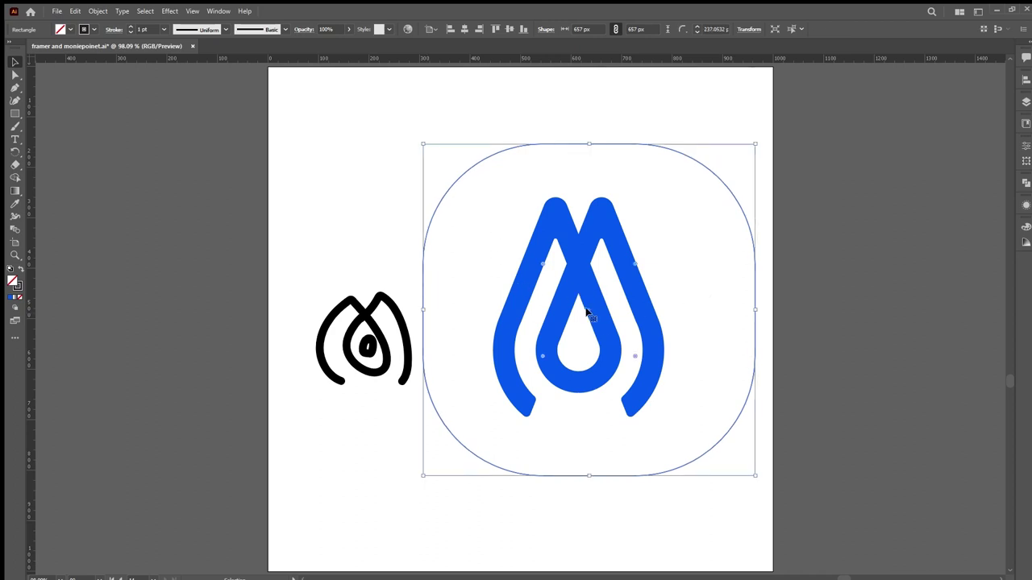
pyautogui.moveTo(592, 312); pyautogui.dragTo(577, 313)
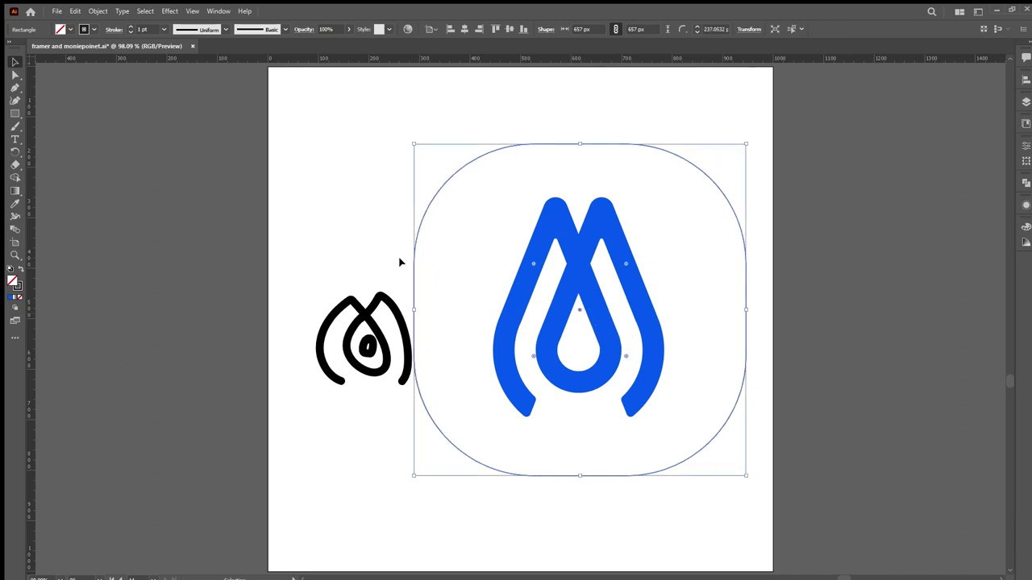
# - Move the black sketch doodle left and slightly up
pyautogui.moveTo(399, 260); pyautogui.dragTo(336, 403)
pyautogui.moveTo(368, 348); pyautogui.dragTo(339, 342)
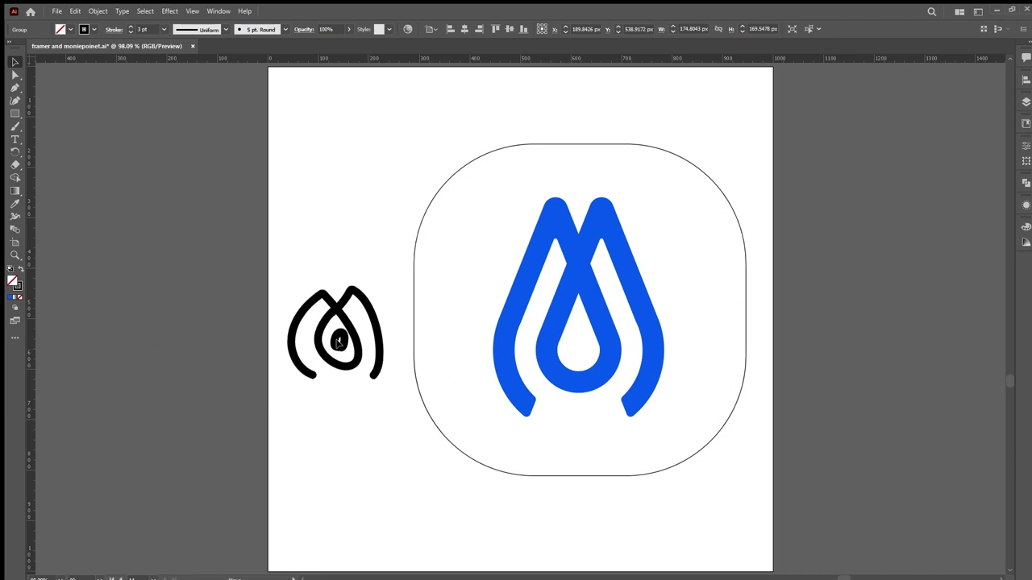
pyautogui.click(348, 205)
# - Nudge the blue M and rounded square together slightly to reposition them
pyautogui.scroll(-2, 443, 354)
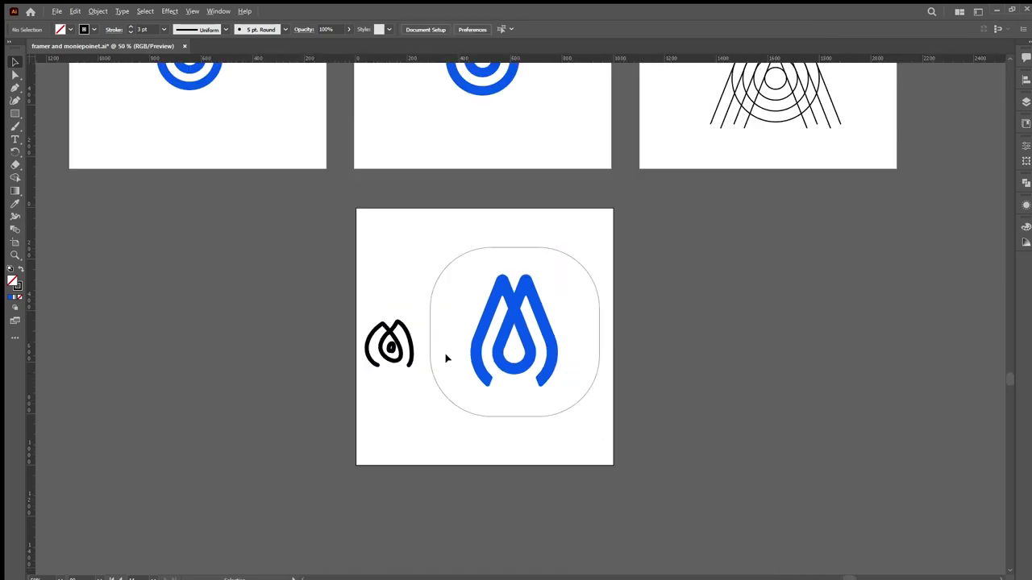
pyautogui.click(512, 319)
pyautogui.keyDown('shift'); pyautogui.click(585, 276); pyautogui.keyUp('shift')
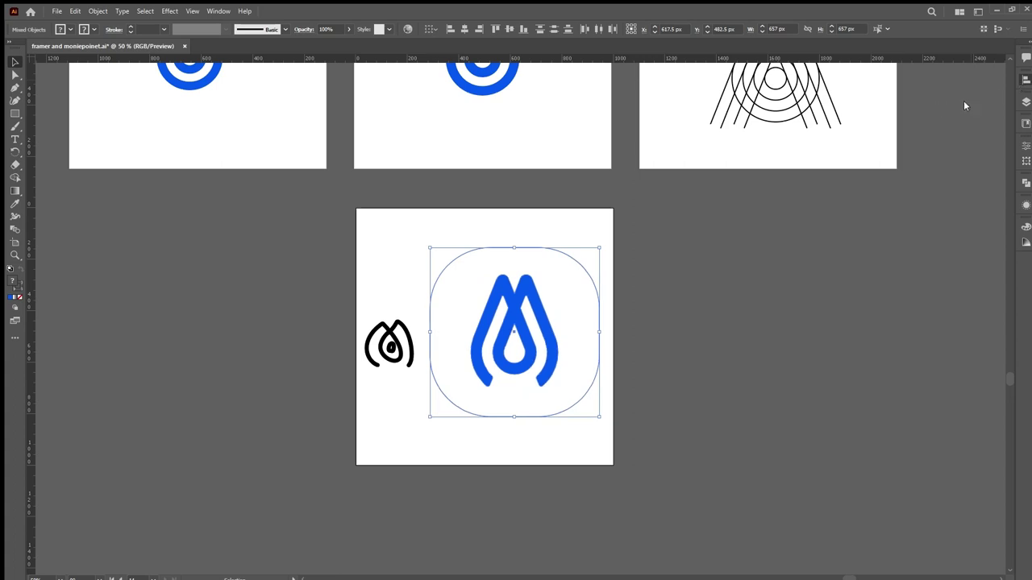
pyautogui.press('Up')
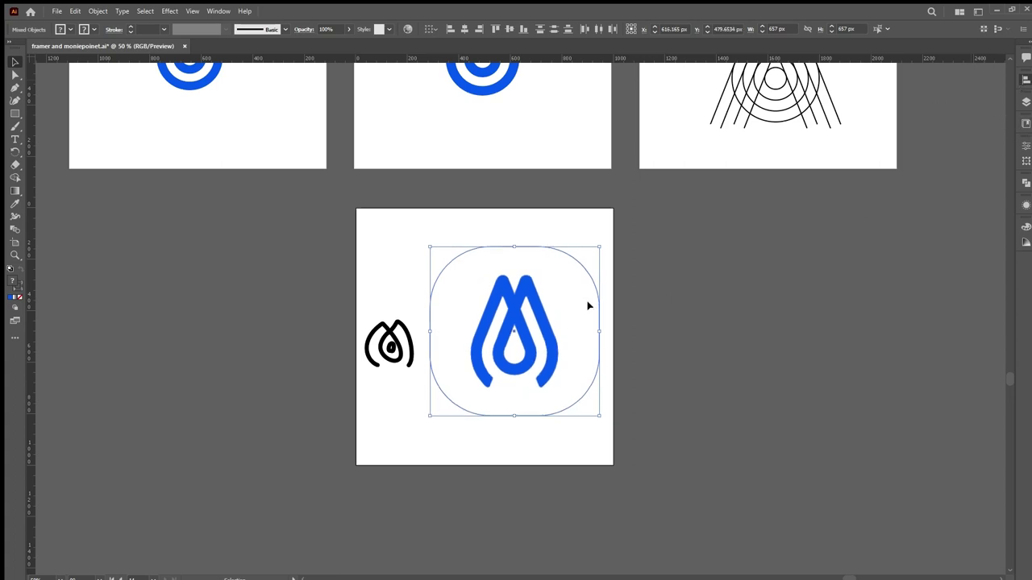
pyautogui.moveTo(517, 332); pyautogui.dragTo(510, 335)
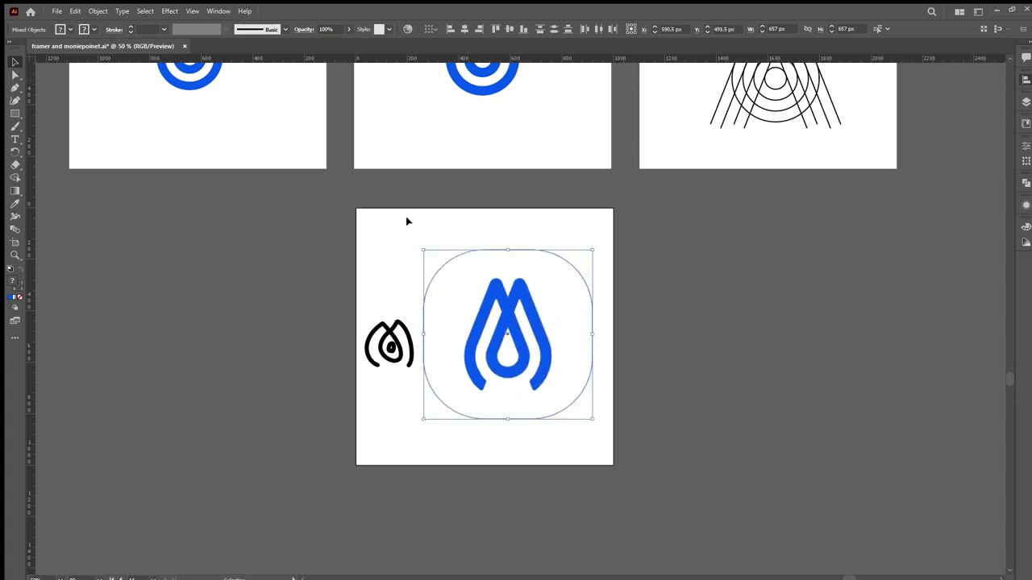
pyautogui.click(433, 237)
# - Set the rounded square's stroke weight to 8 pt
pyautogui.click(437, 275)
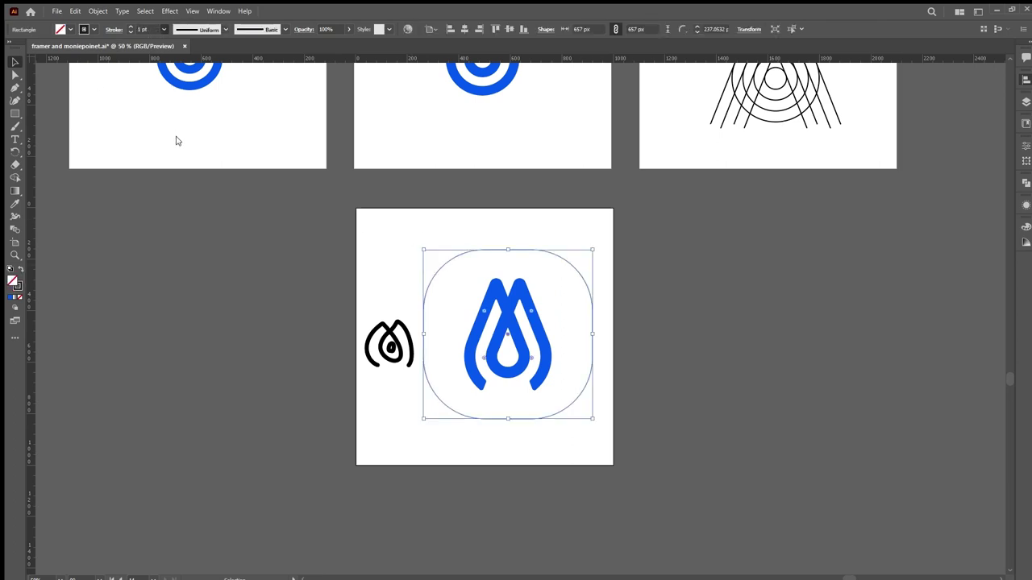
pyautogui.write('8')
pyautogui.press('Return')
# - Deselect the square and make the middle artboard active
pyautogui.click(491, 233)
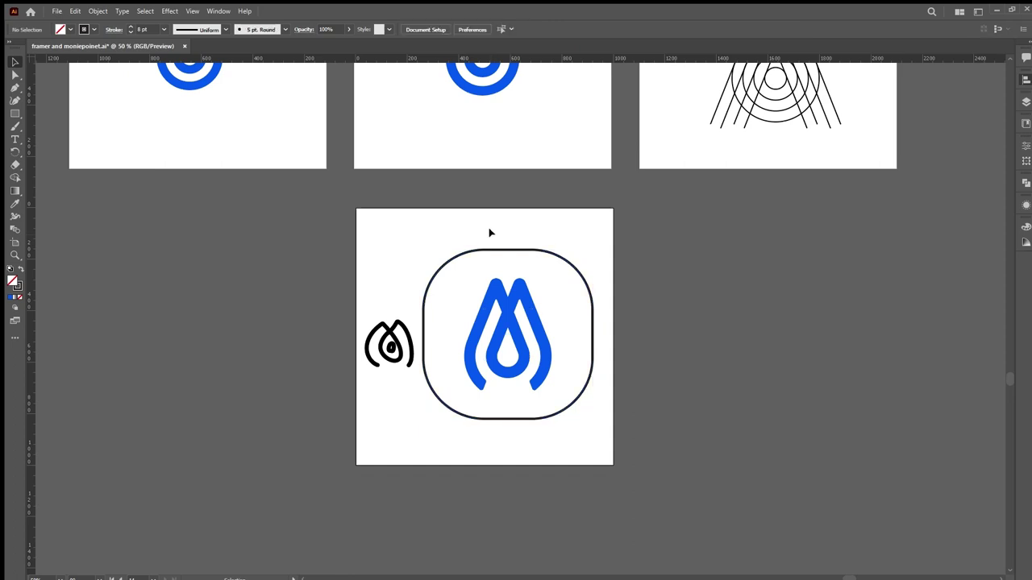
pyautogui.scroll(1, 546, 340)
pyautogui.scroll(1, 547, 340)
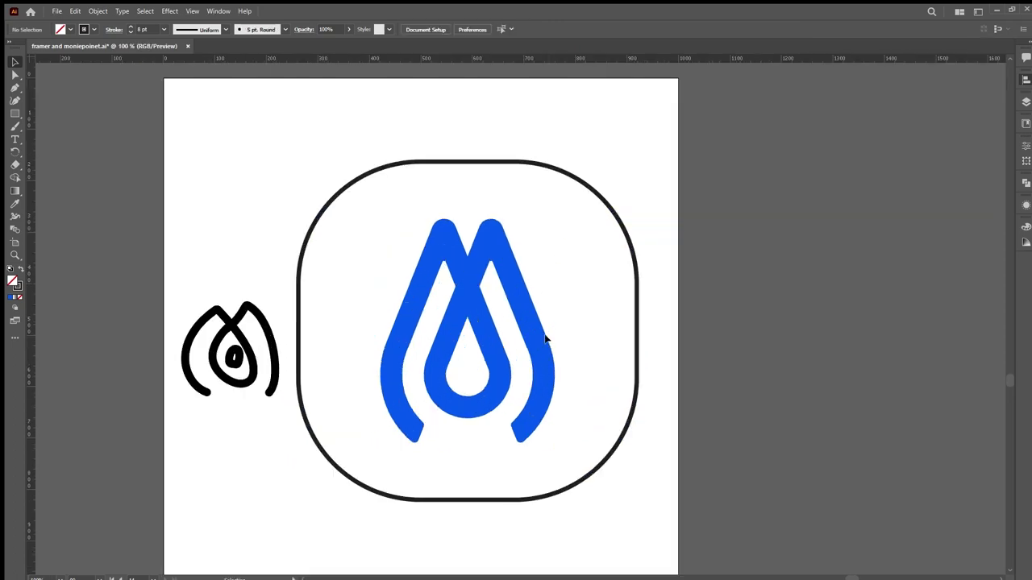
pyautogui.scroll(-2, 472, 379)
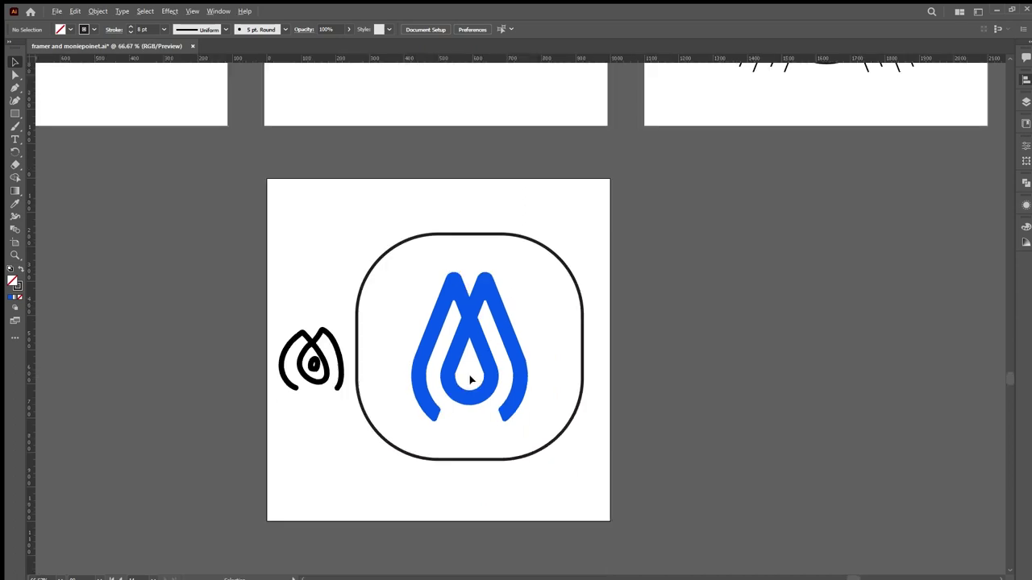
pyautogui.scroll(3, 442, 232)
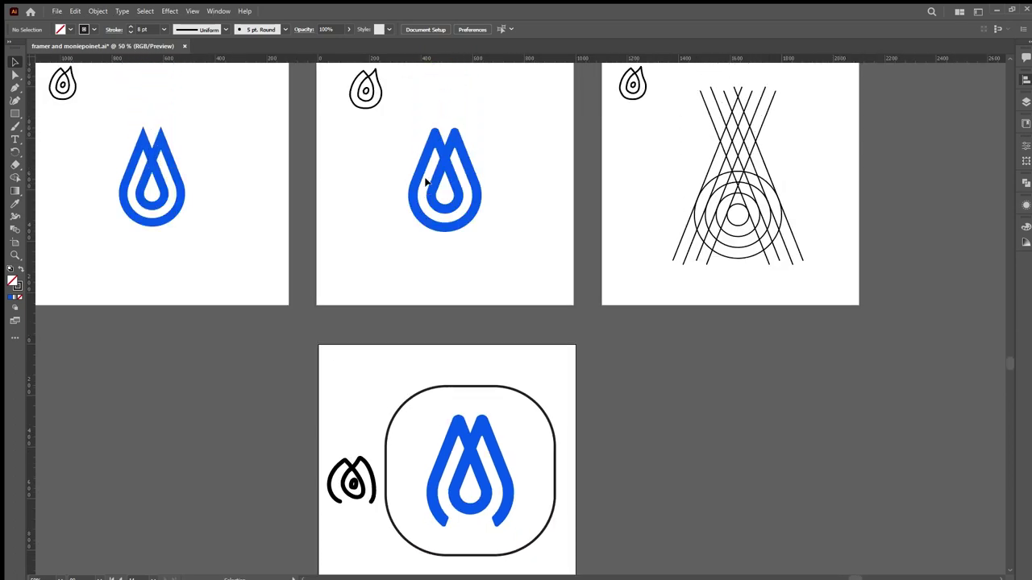
pyautogui.scroll(2, 427, 240)
pyautogui.click(447, 288)
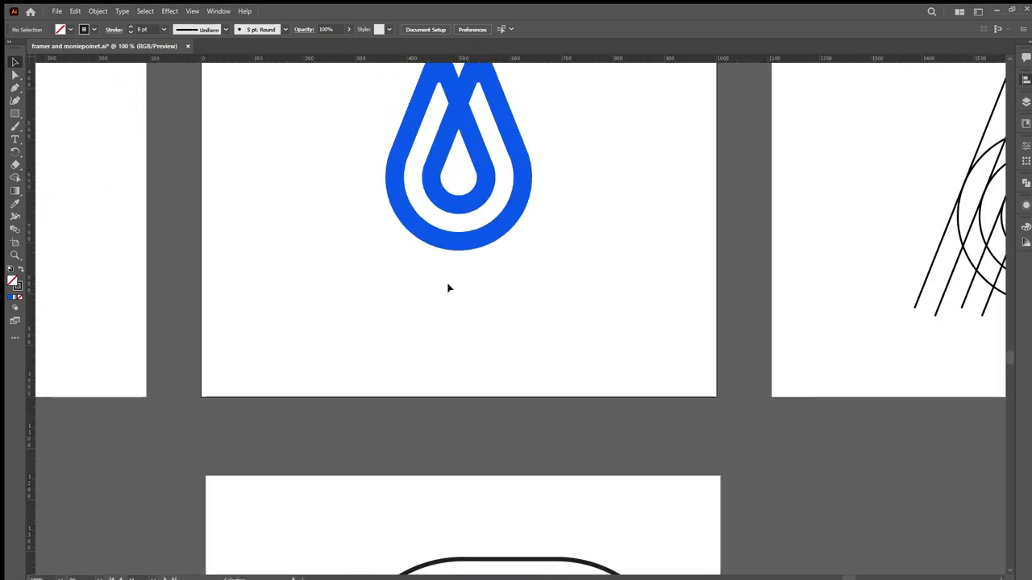
# - Type the wordmark below the drop mark, scale it to about 99 pt and centre it underneath
pyautogui.press('t')
pyautogui.click(391, 299)
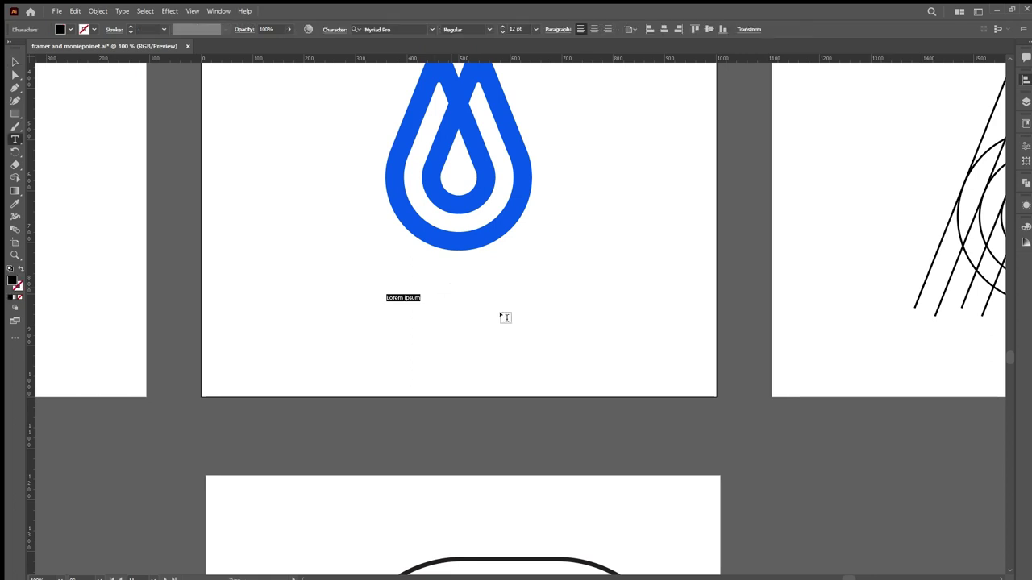
pyautogui.write('MonieP ')
pyautogui.write('int')
pyautogui.press('Escape')
pyautogui.moveTo(420, 301); pyautogui.dragTo(647, 360)
pyautogui.moveTo(550, 314); pyautogui.dragTo(593, 317)
# - Correct the wordmark's spelling to 'MoniePoint'
pyautogui.doubleClick(467, 300)
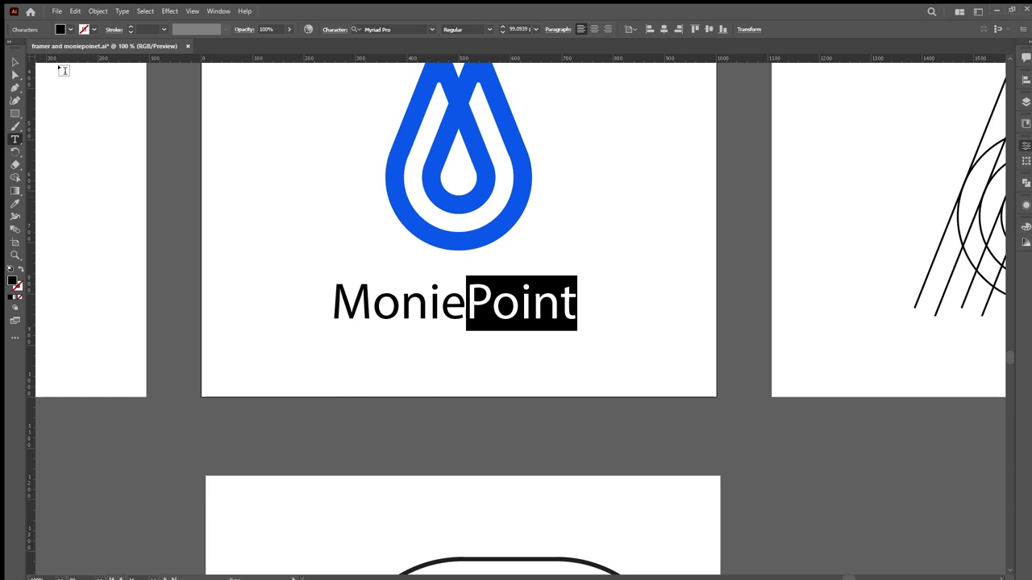
pyautogui.click(11, 60)
pyautogui.click(303, 232)
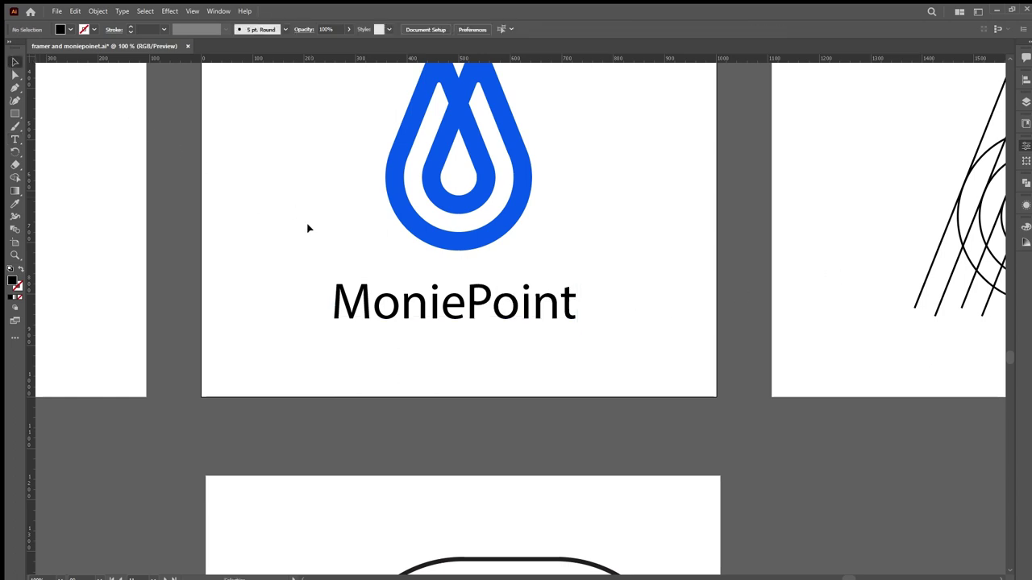
# - Draw a small rectangle left of the drop mark and fill it with the logo blue
pyautogui.press('r')
pyautogui.press('m')
pyautogui.moveTo(238, 194); pyautogui.dragTo(295, 267)
pyautogui.press('i')
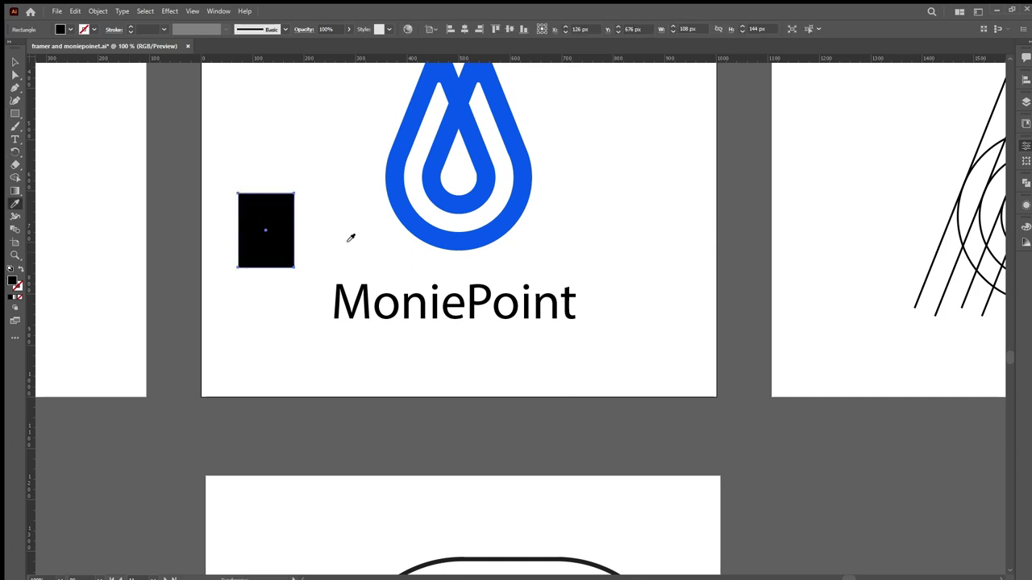
pyautogui.click(398, 172)
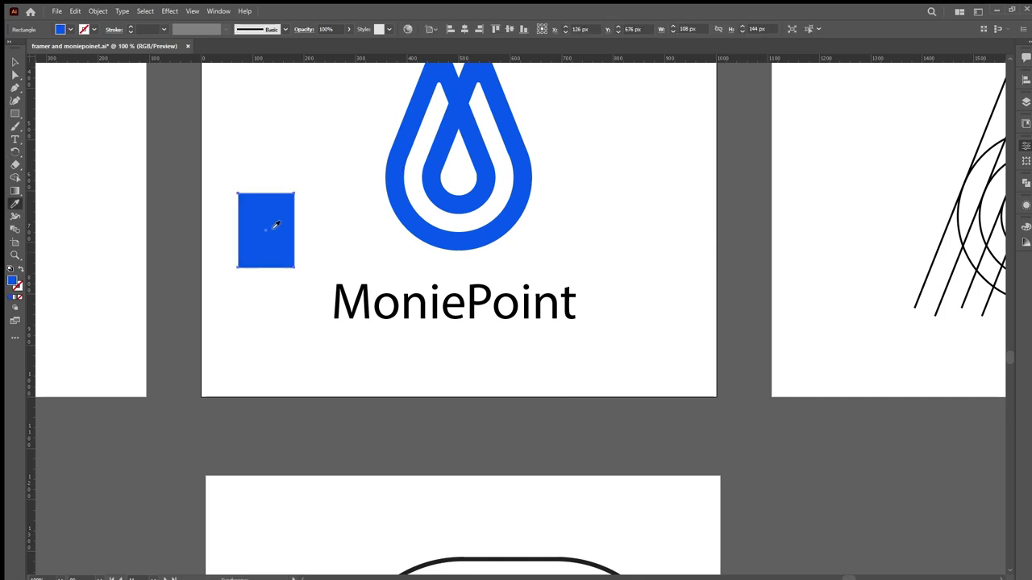
# - Alt-drag a copy of the blue rectangle and colour it black like the wordmark
pyautogui.press('v')
pyautogui.moveTo(272, 233); pyautogui.dragTo(327, 171)
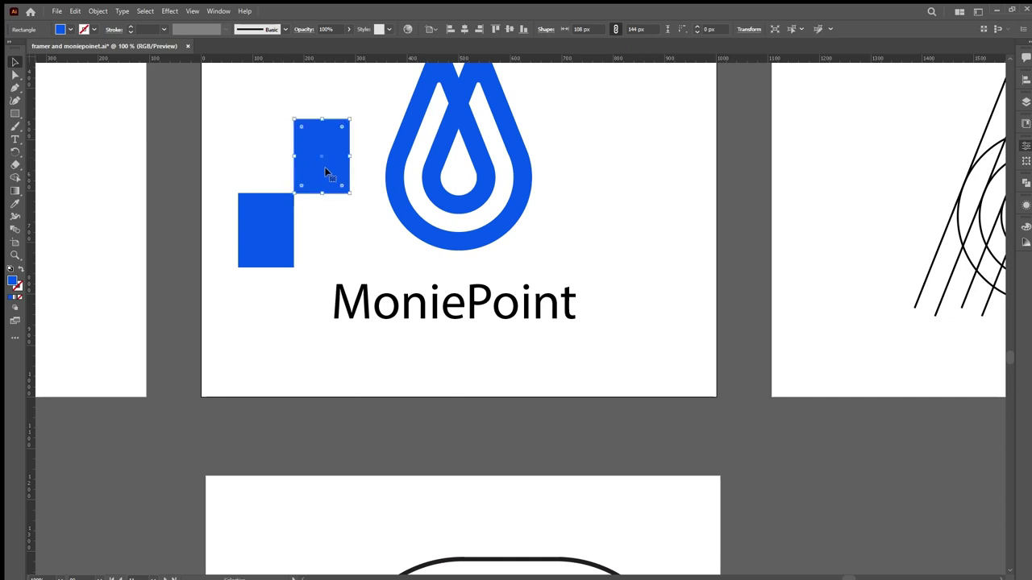
pyautogui.press('i')
pyautogui.click(364, 290)
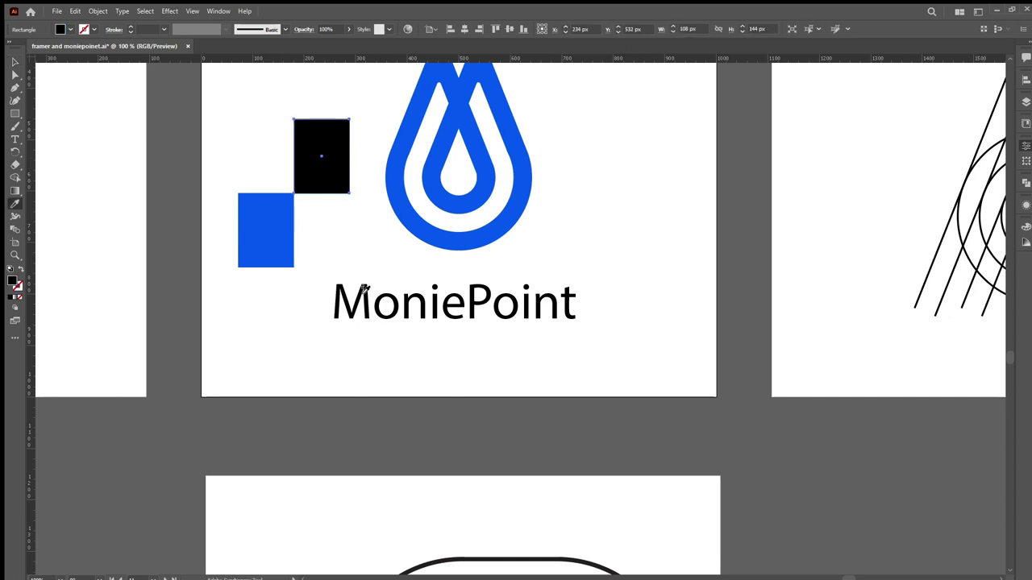
pyautogui.press('v')
pyautogui.click(357, 265)
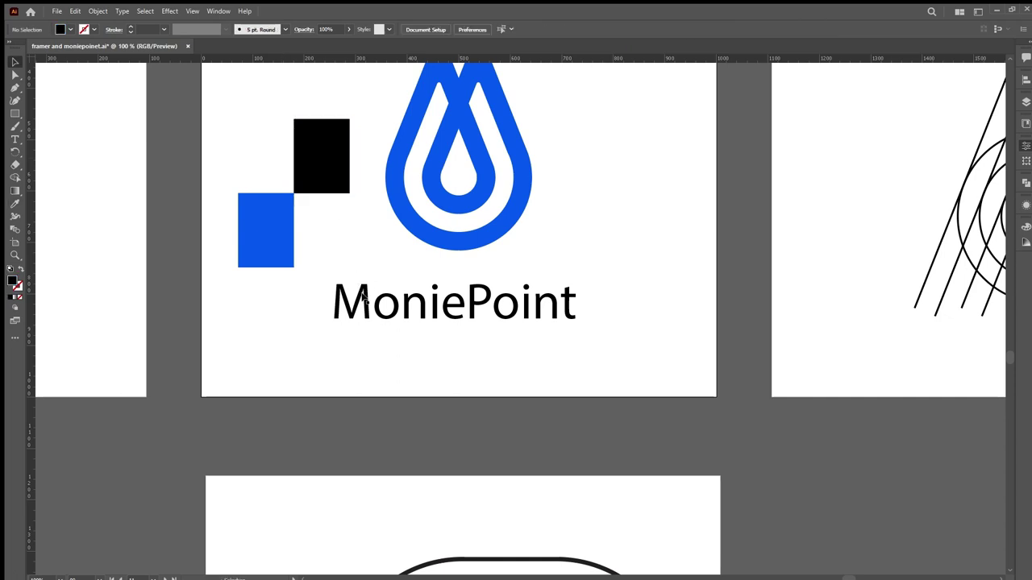
# - Colour the MoniePoint wordmark blue from the blue square and select its 'Monie' letters
pyautogui.click(364, 297)
pyautogui.press('i')
pyautogui.click(286, 213)
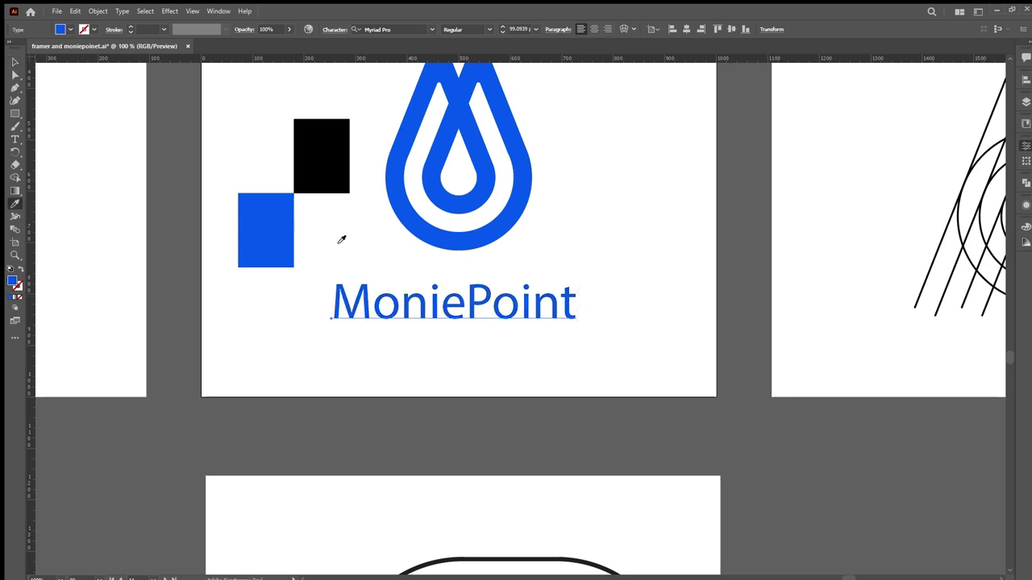
pyautogui.press('t')
pyautogui.click(460, 306)
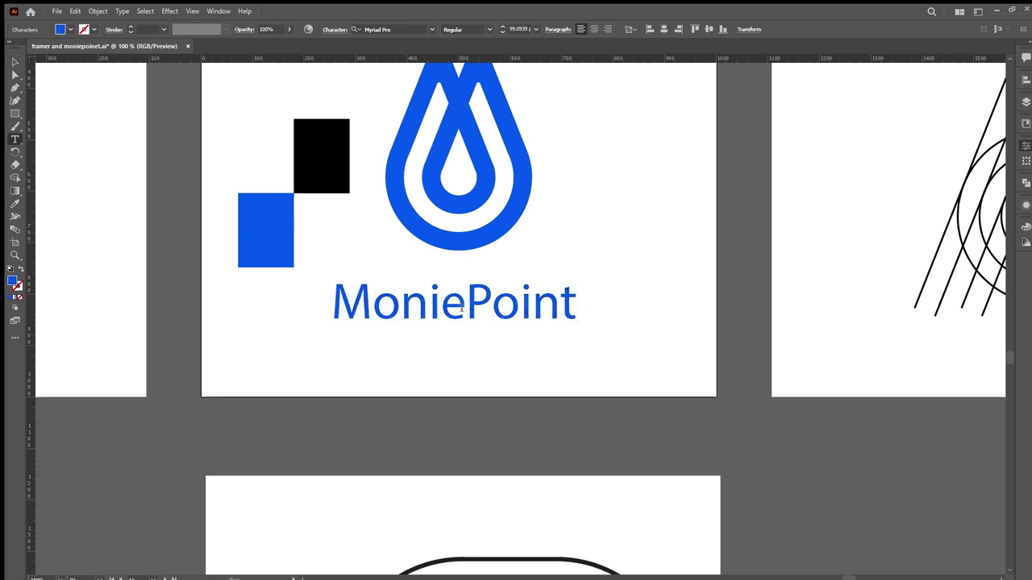
pyautogui.moveTo(466, 306); pyautogui.dragTo(330, 306)
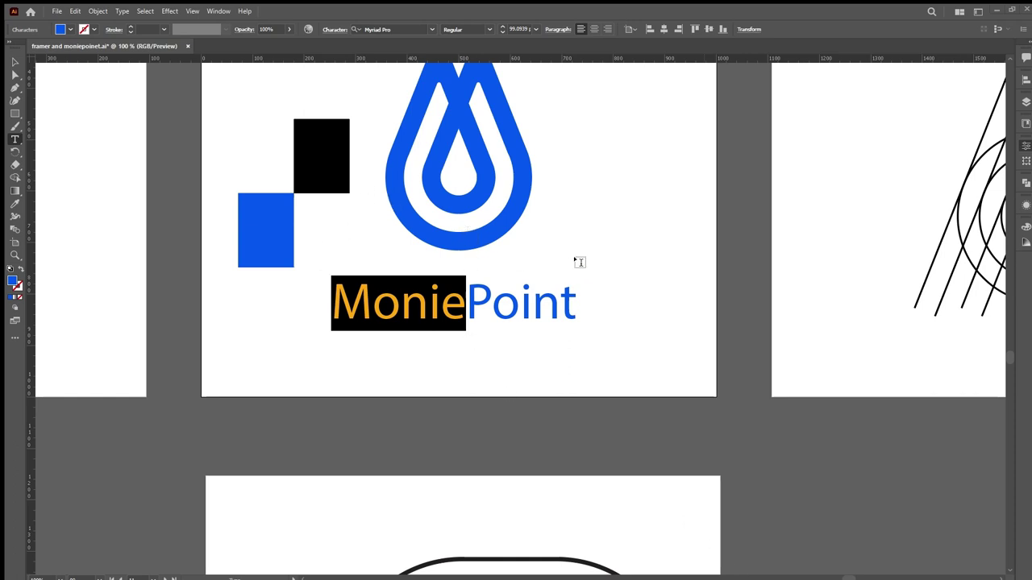
pyautogui.click(15, 62)
# - Paste the orange Monie reference image beside the drop mark
pyautogui.click(257, 322)
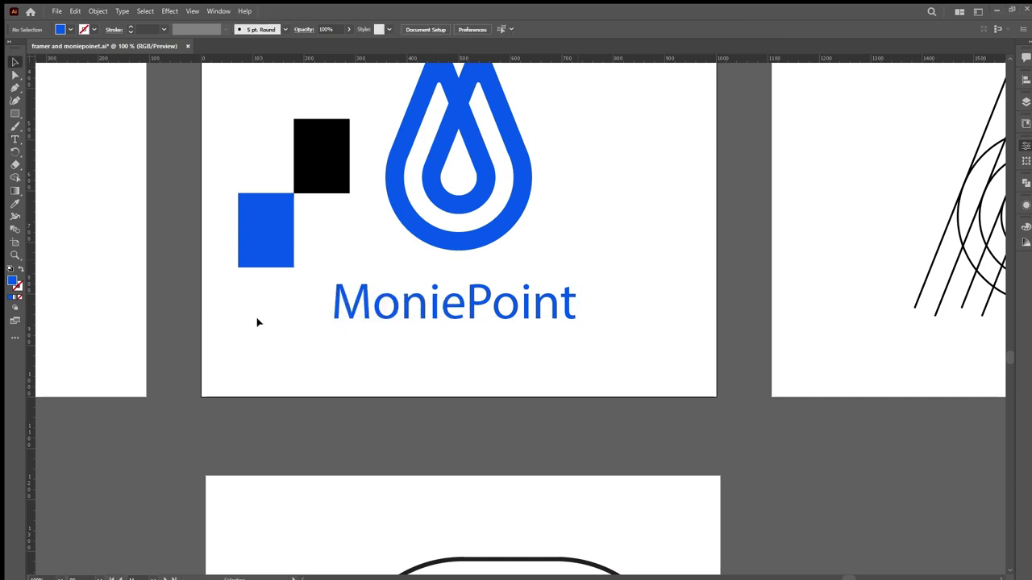
pyautogui.hotkey('ctrl', 'v')
pyautogui.moveTo(481, 330); pyautogui.dragTo(564, 219)
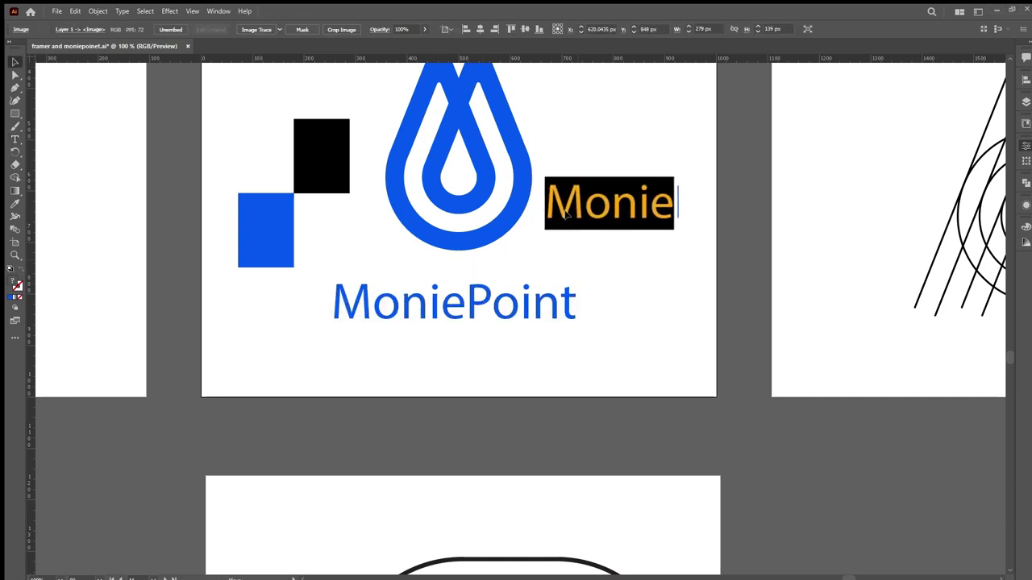
# - Duplicate the black square, colour the copy orange from the reference, then delete the reference
pyautogui.click(320, 165)
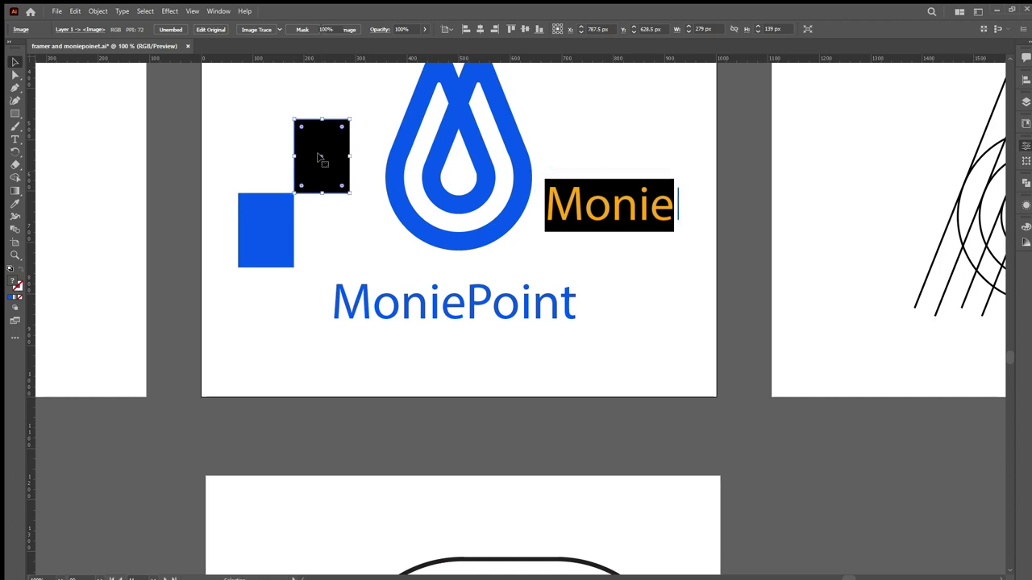
pyautogui.moveTo(321, 168); pyautogui.dragTo(269, 126)
pyautogui.press('i')
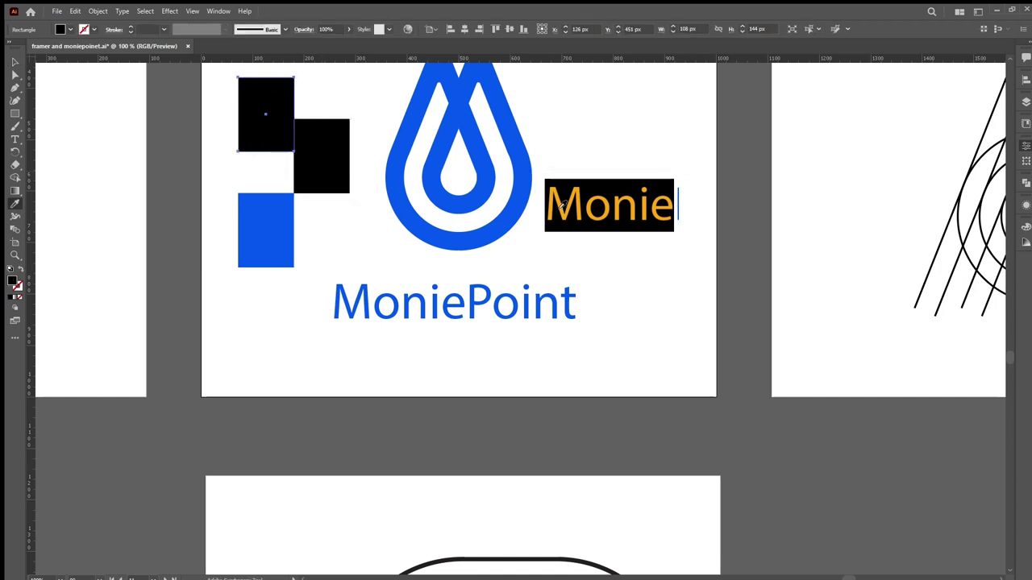
pyautogui.click(552, 191)
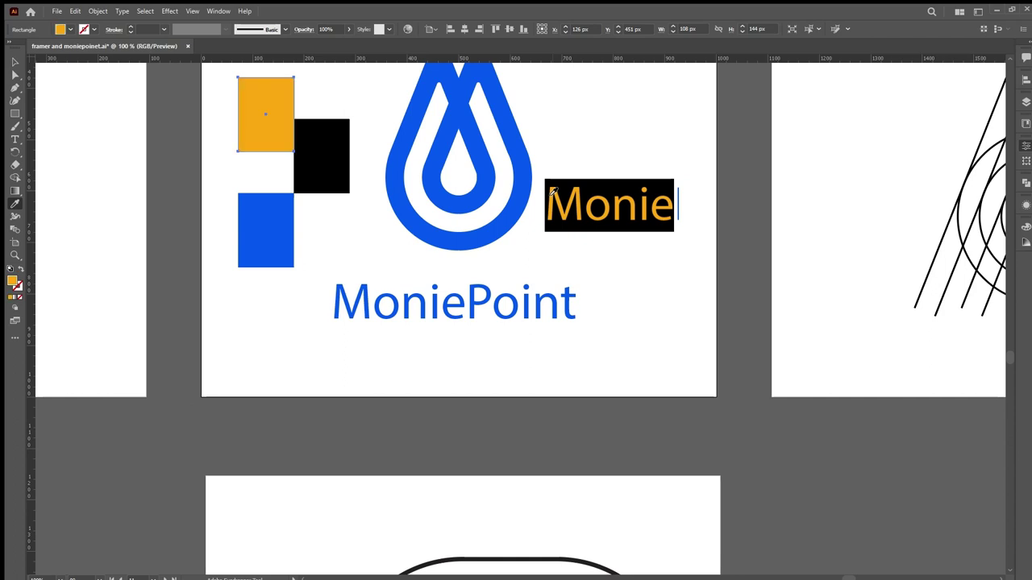
pyautogui.press('v')
pyautogui.click(553, 191)
pyautogui.press('Delete')
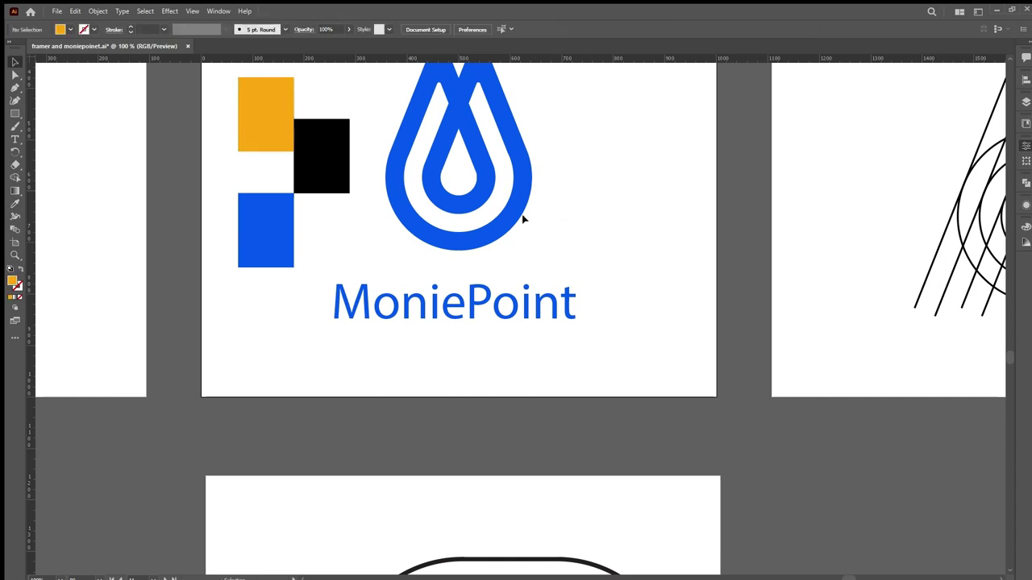
# - Recolour the 'Point' letters of the wordmark orange, leaving 'Monie' blue
pyautogui.click(394, 308)
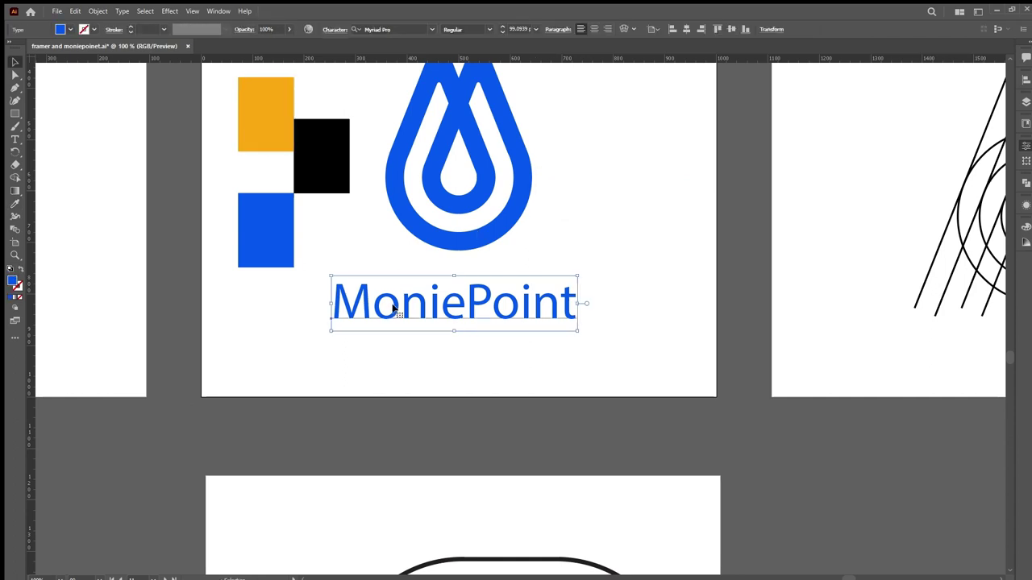
pyautogui.doubleClick(394, 308)
pyautogui.moveTo(465, 311); pyautogui.dragTo(329, 309)
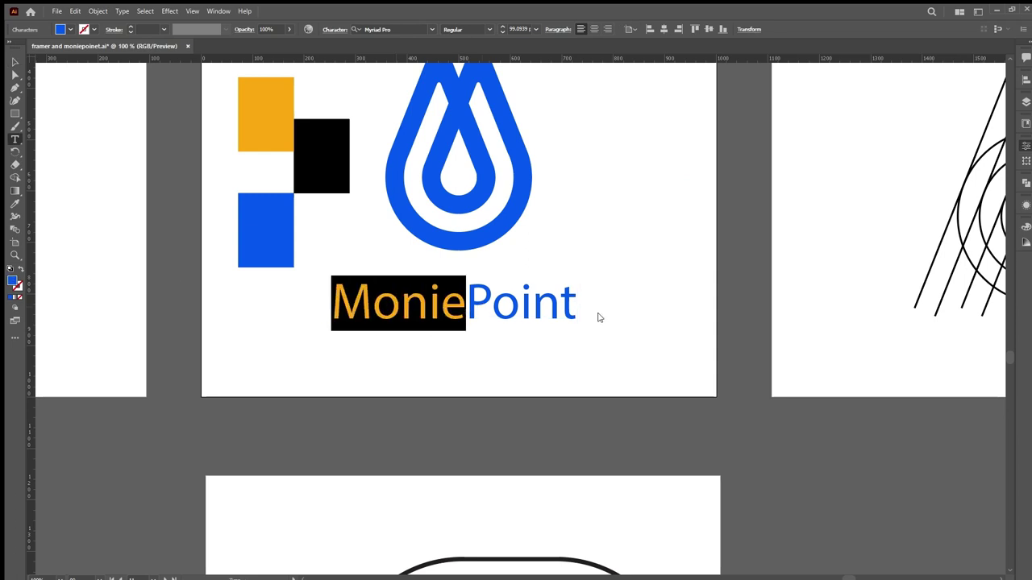
pyautogui.press('Escape')
pyautogui.click(253, 135)
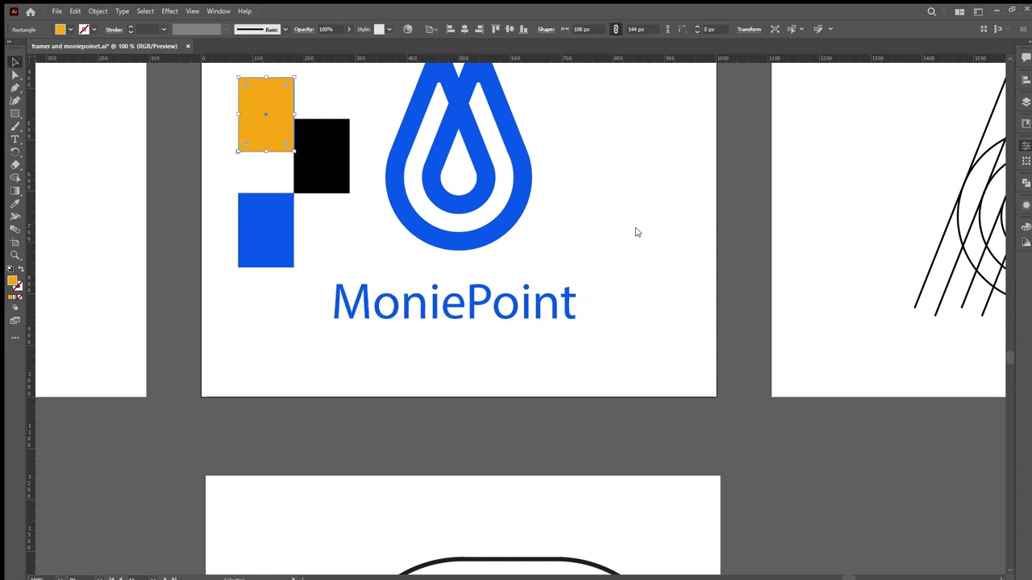
pyautogui.click(419, 310)
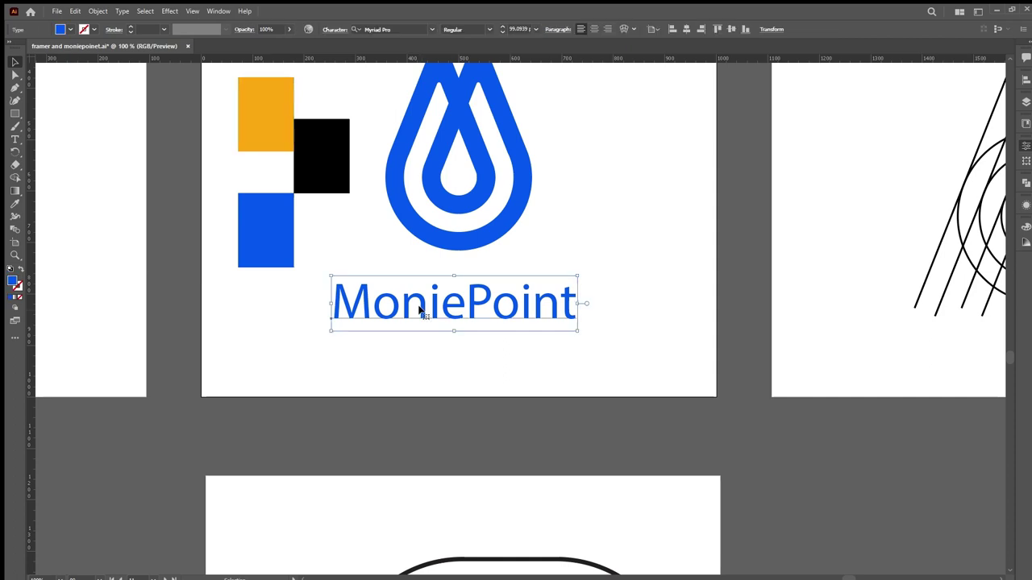
pyautogui.doubleClick(461, 308)
pyautogui.moveTo(466, 310); pyautogui.dragTo(589, 318)
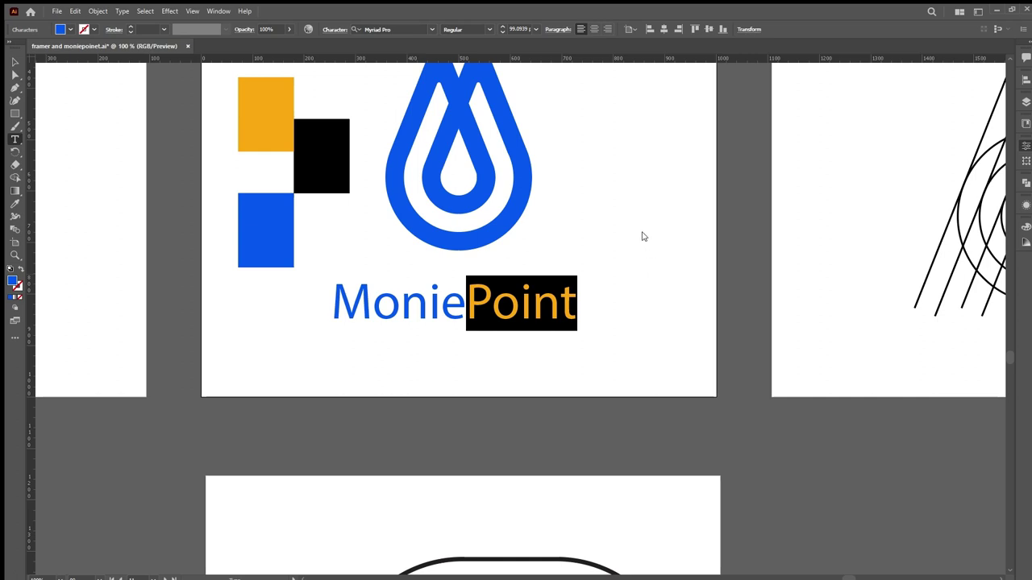
pyautogui.hotkey('ctrl', 'z')
pyautogui.click(13, 62)
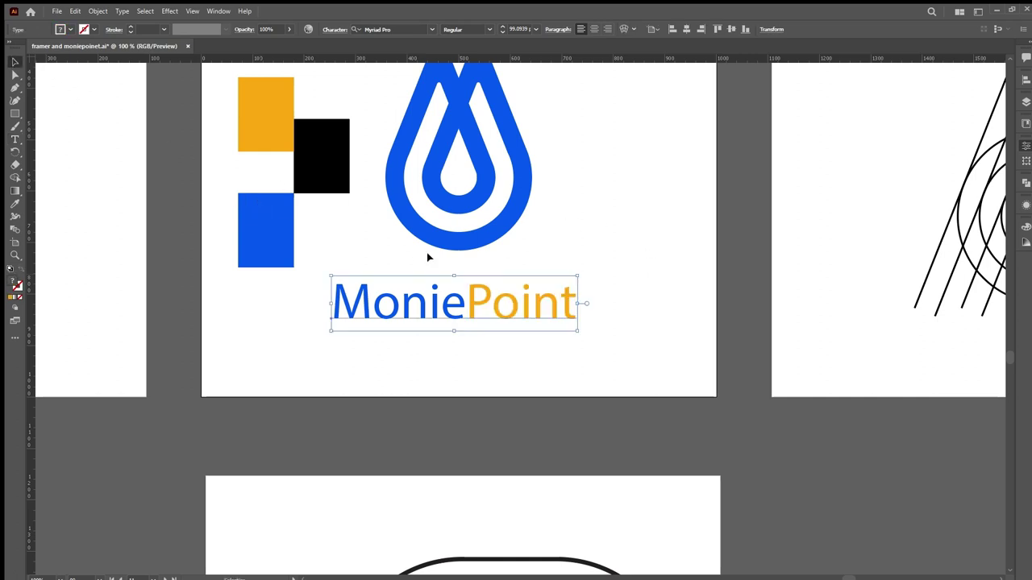
pyautogui.click(654, 266)
# - Make the 'Monie' part of the MoniePoint wordmark black
pyautogui.scroll(-3, 486, 345)
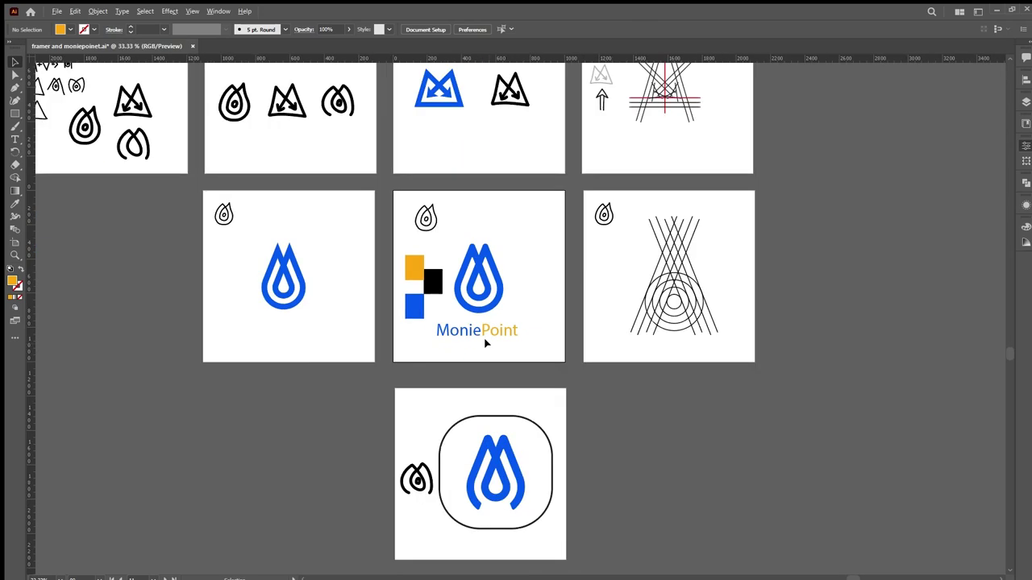
pyautogui.scroll(4, 476, 326)
pyautogui.click(466, 316)
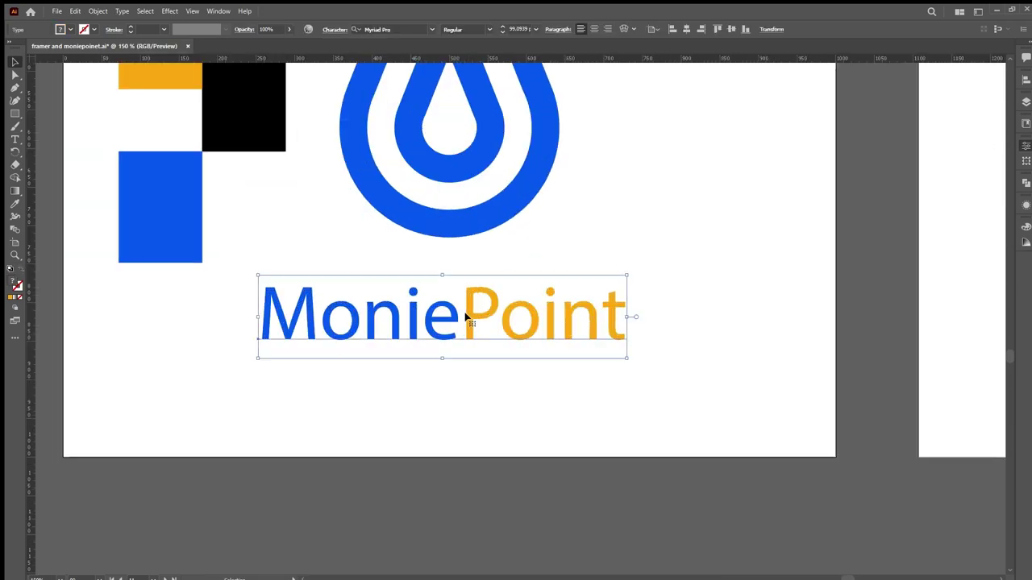
pyautogui.doubleClick(465, 317)
pyautogui.moveTo(444, 323); pyautogui.dragTo(246, 333)
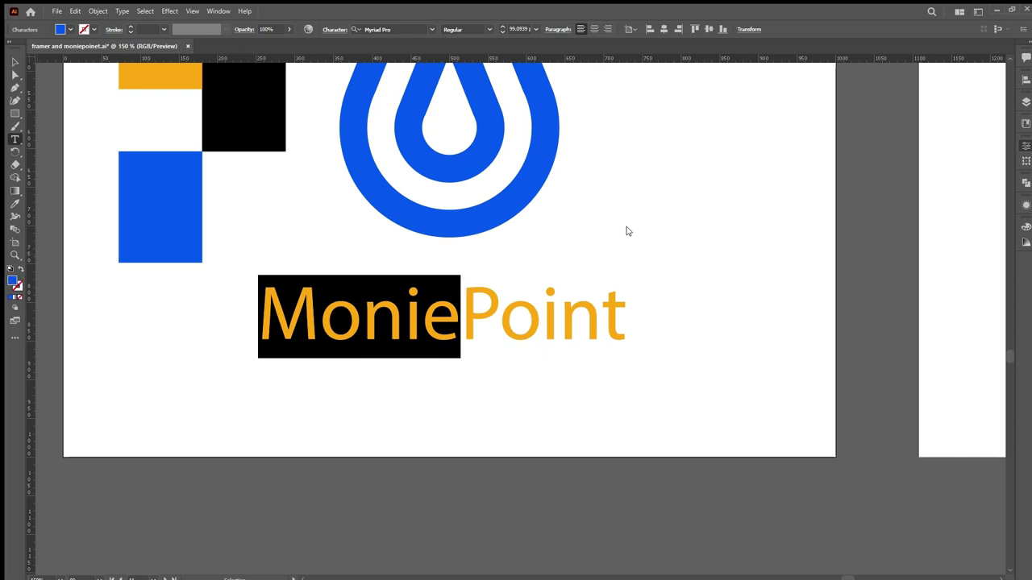
pyautogui.hotkey('ctrl', 'z')
pyautogui.click(14, 62)
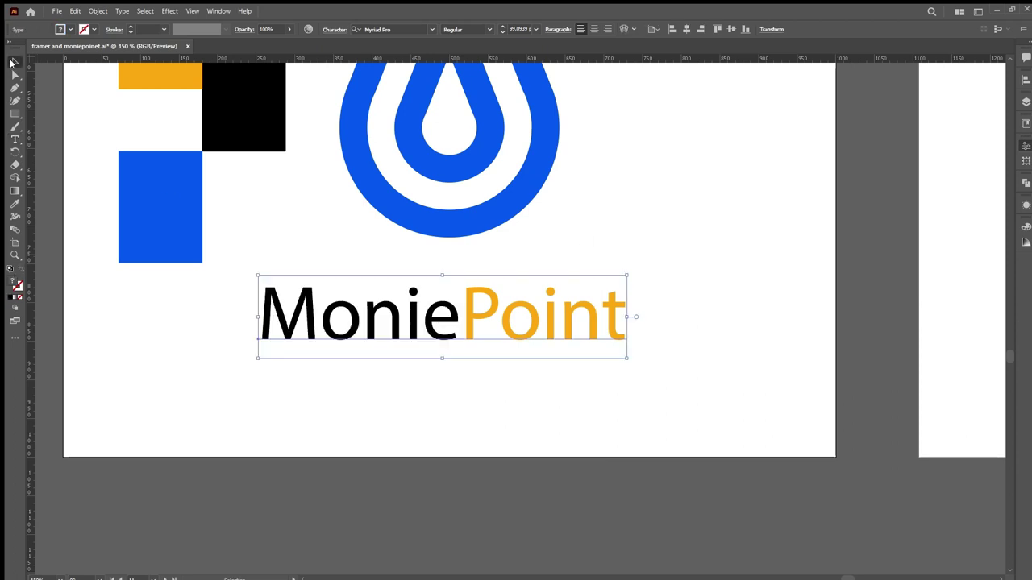
pyautogui.click(191, 298)
# - Nudge the wordmark slightly right so it sits under the drop
pyautogui.scroll(-2, 449, 337)
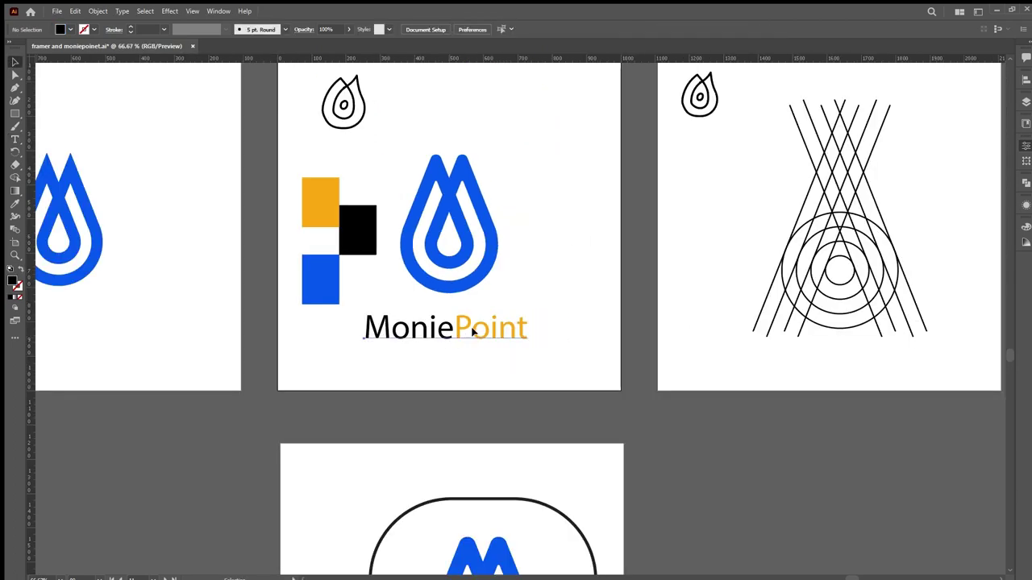
pyautogui.click(473, 330)
pyautogui.moveTo(474, 330); pyautogui.dragTo(477, 329)
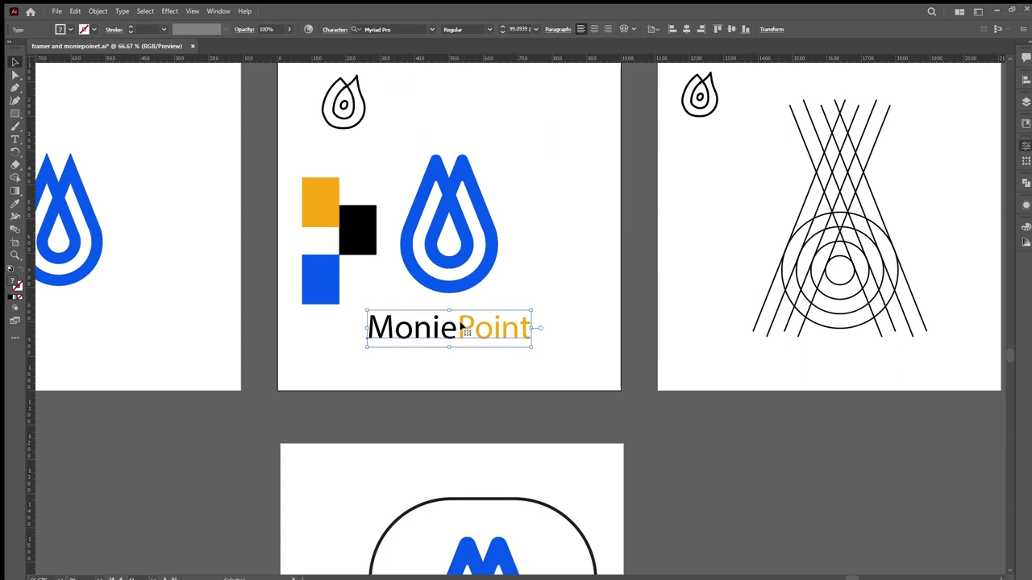
pyautogui.click(313, 281)
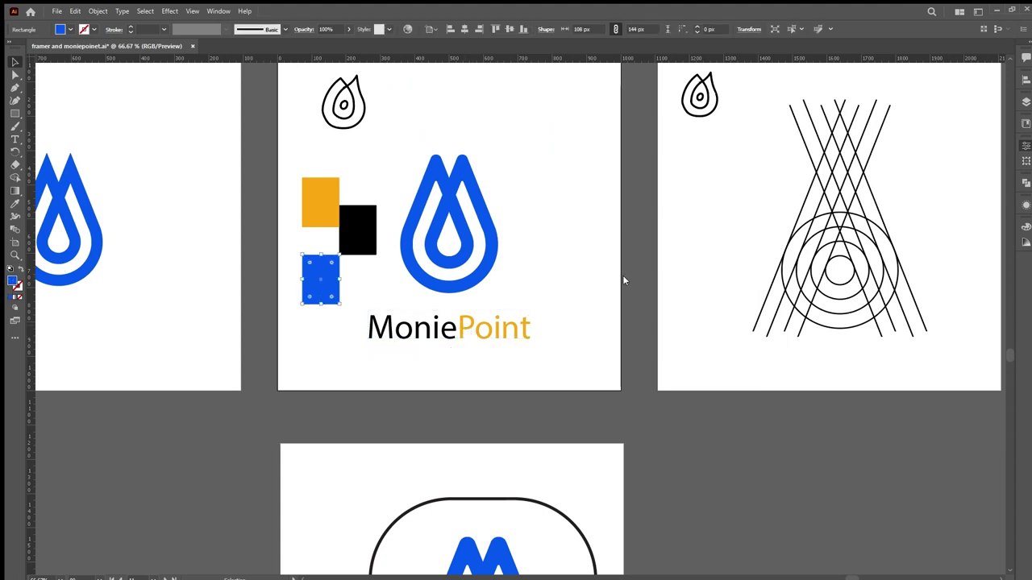
# - Turn the word 'Point' in the wordmark back to blue
pyautogui.doubleClick(457, 327)
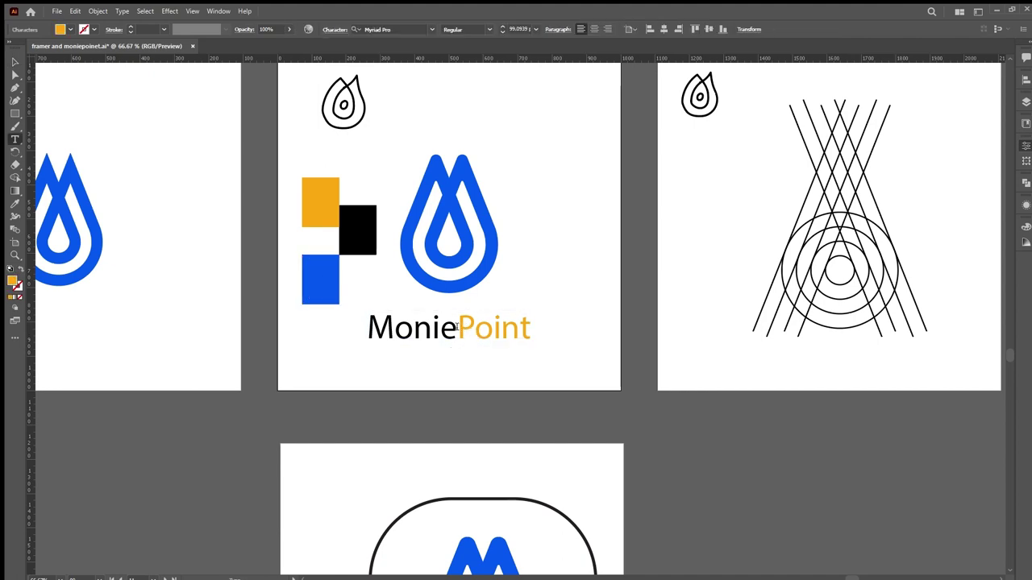
pyautogui.moveTo(457, 326); pyautogui.dragTo(530, 328)
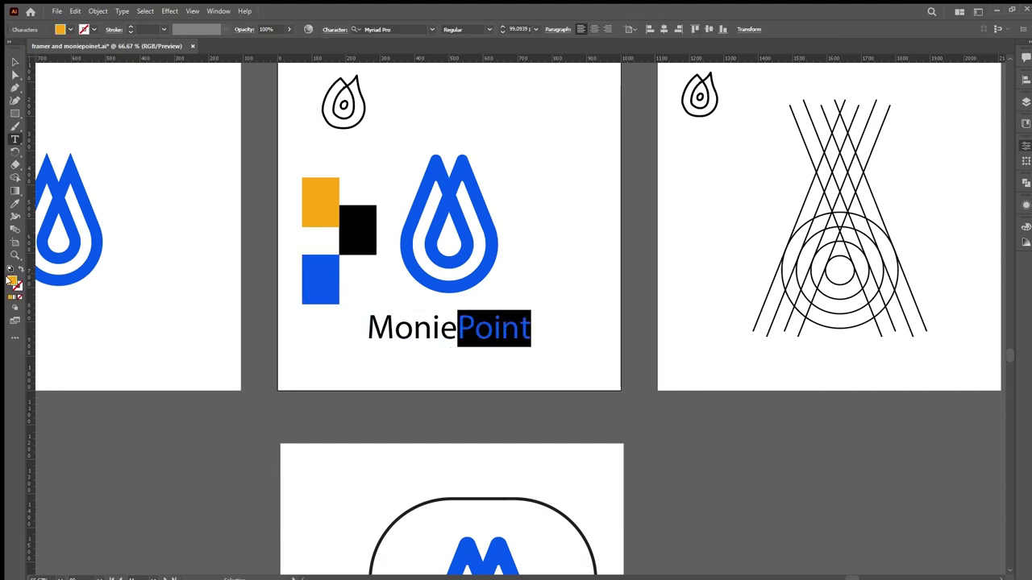
pyautogui.hotkey('ctrl', 'z')
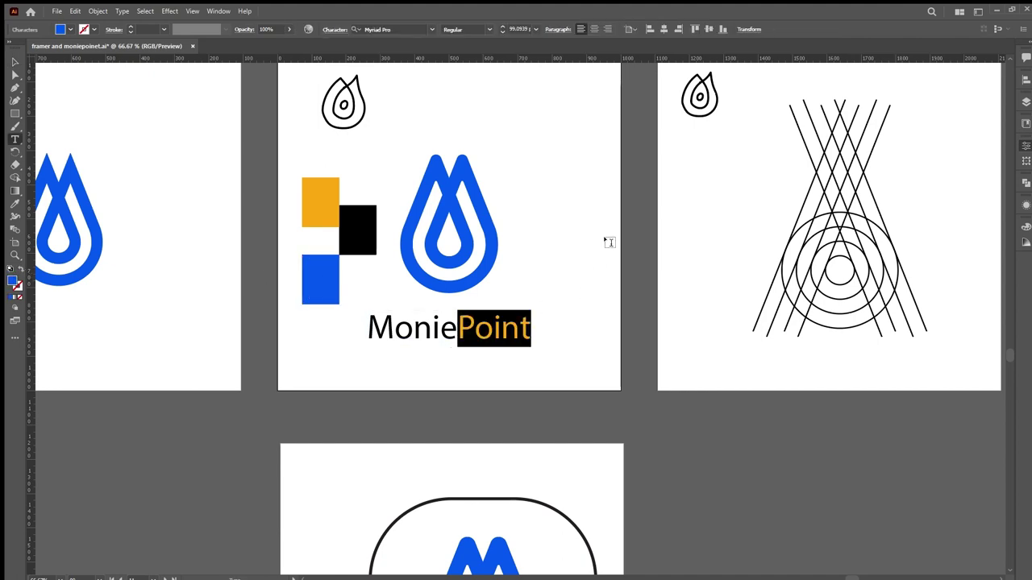
pyautogui.click(573, 296)
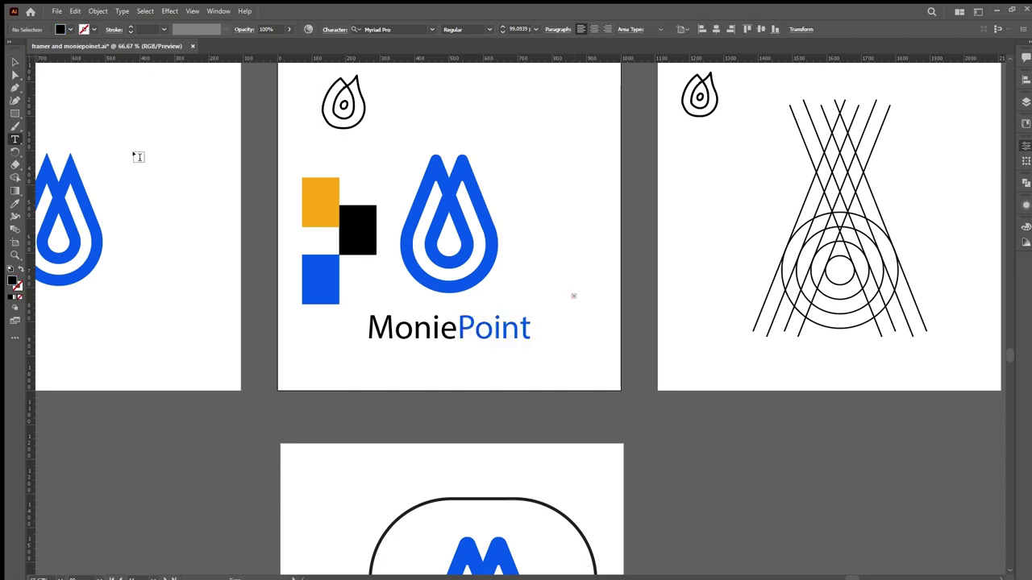
pyautogui.click(573, 297)
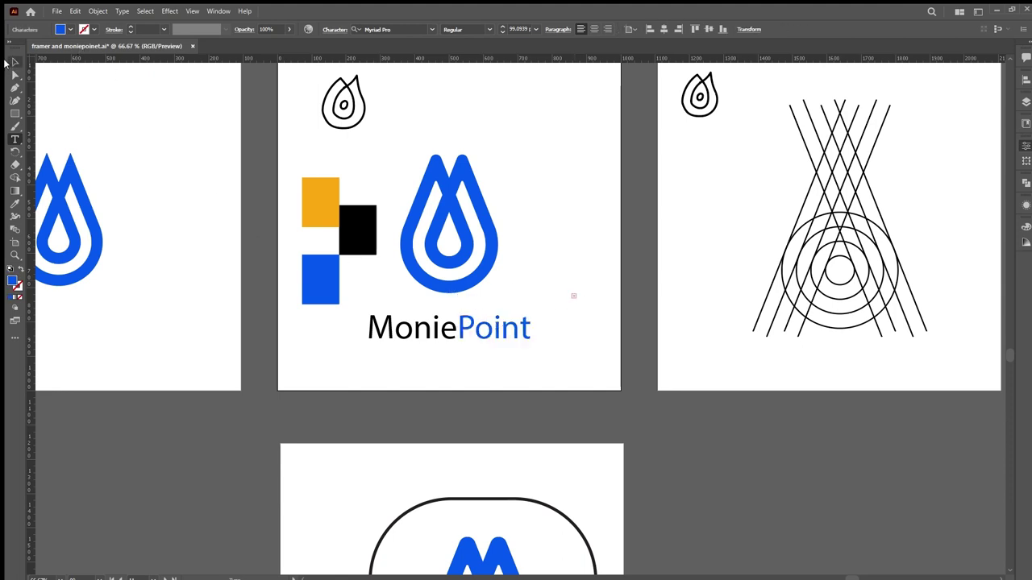
# - Delete the stray empty text object
pyautogui.click(15, 63)
pyautogui.moveTo(595, 271); pyautogui.dragTo(560, 317)
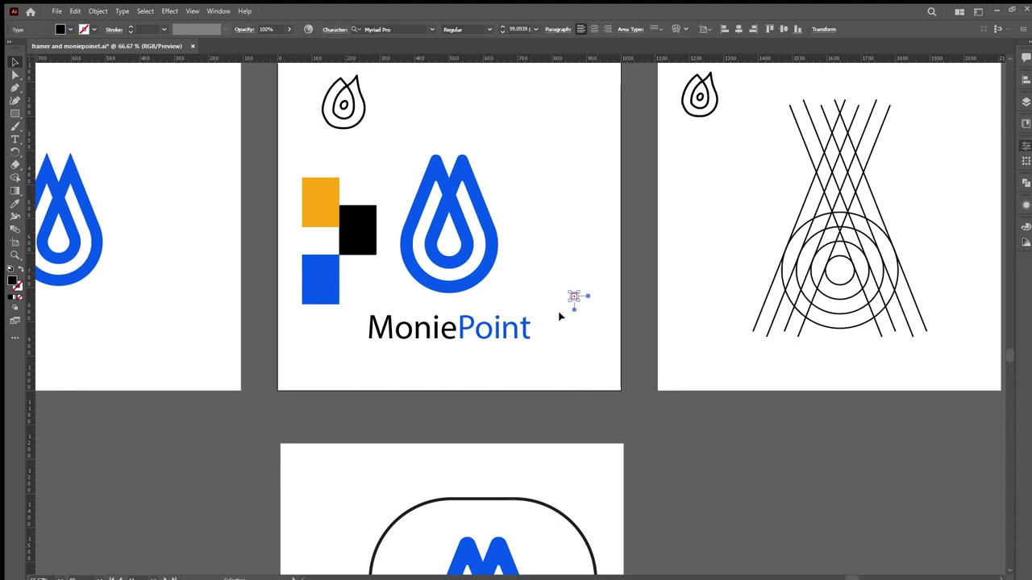
pyautogui.press('Delete')
# - Set the MoniePoint wordmark font to Poppins Medium
pyautogui.click(527, 326)
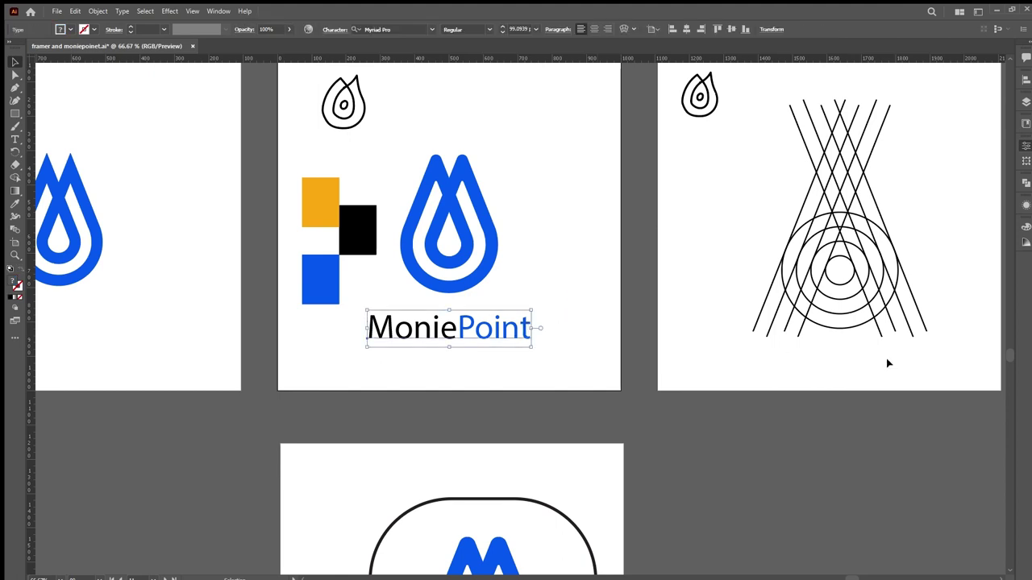
pyautogui.click(934, 356)
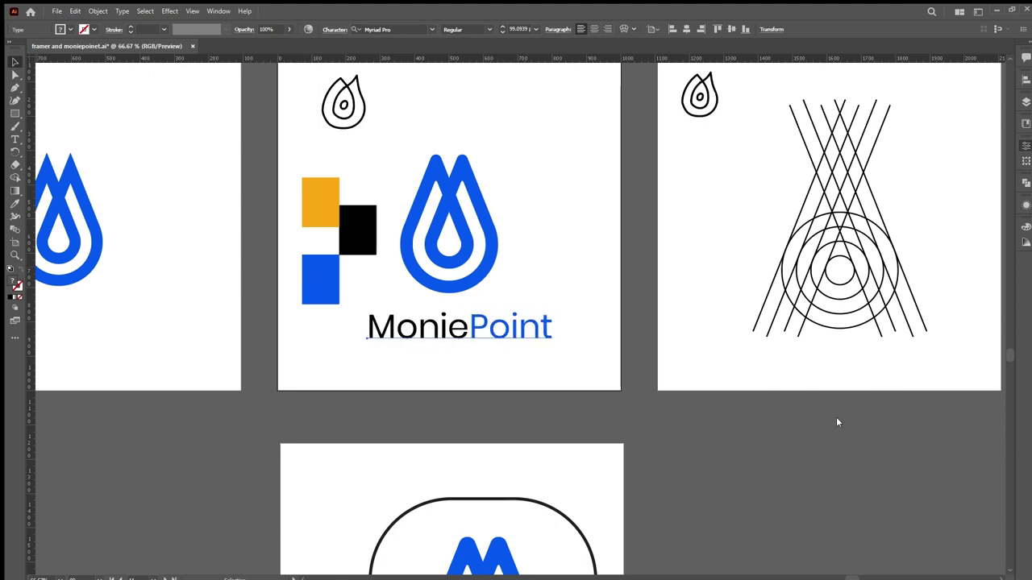
pyautogui.press('Down')
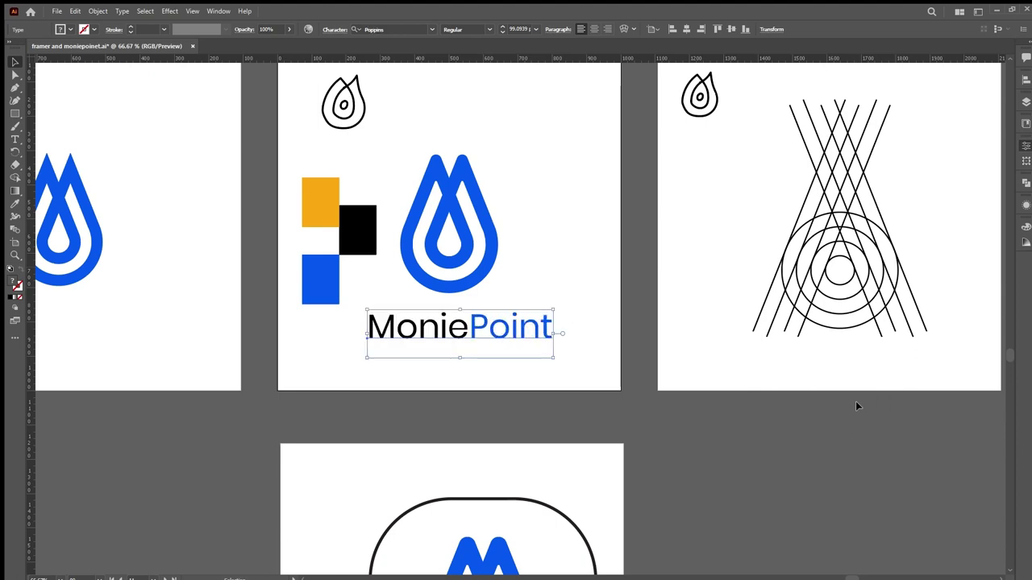
pyautogui.press('Down')
pyautogui.press('Down')
pyautogui.press('Down')
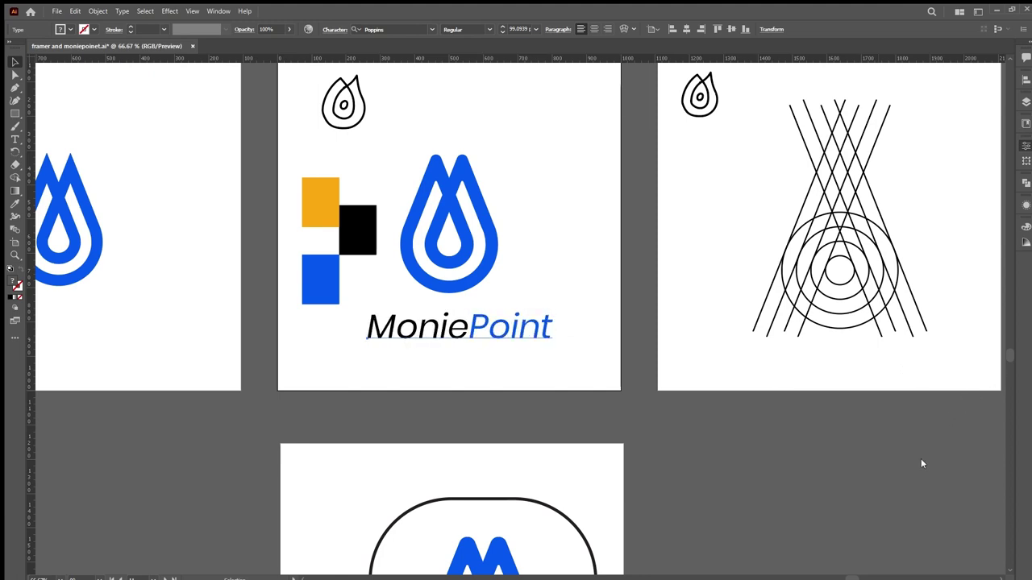
pyautogui.press('Down')
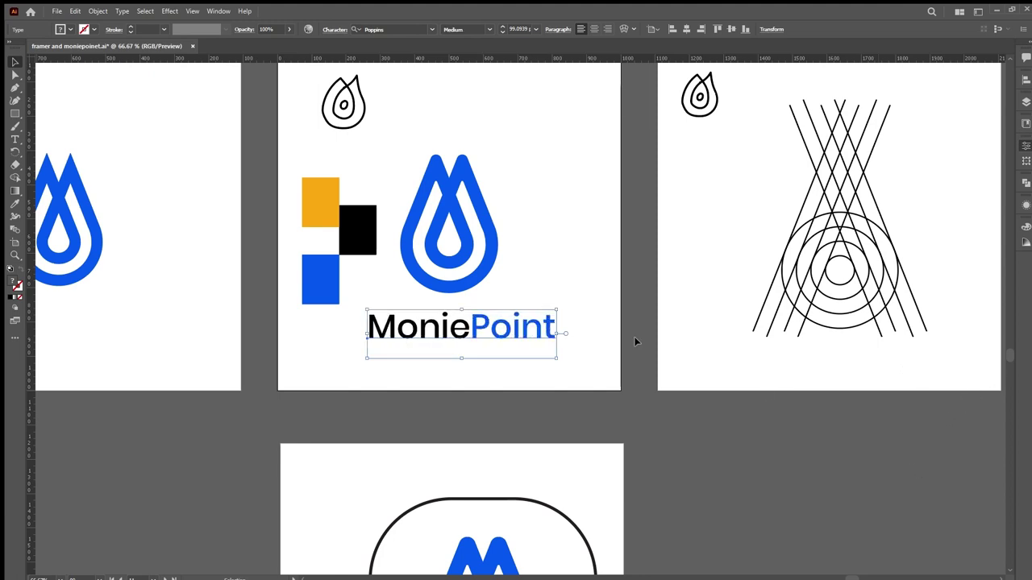
# - Move the orange, black and blue squares onto the left artboard
pyautogui.click(360, 276)
pyautogui.moveTo(361, 169); pyautogui.dragTo(303, 282)
pyautogui.moveTo(332, 225); pyautogui.dragTo(168, 232)
# - Stretch the black square to 297 px tall beside the stacked orange and blue squares
pyautogui.click(164, 173)
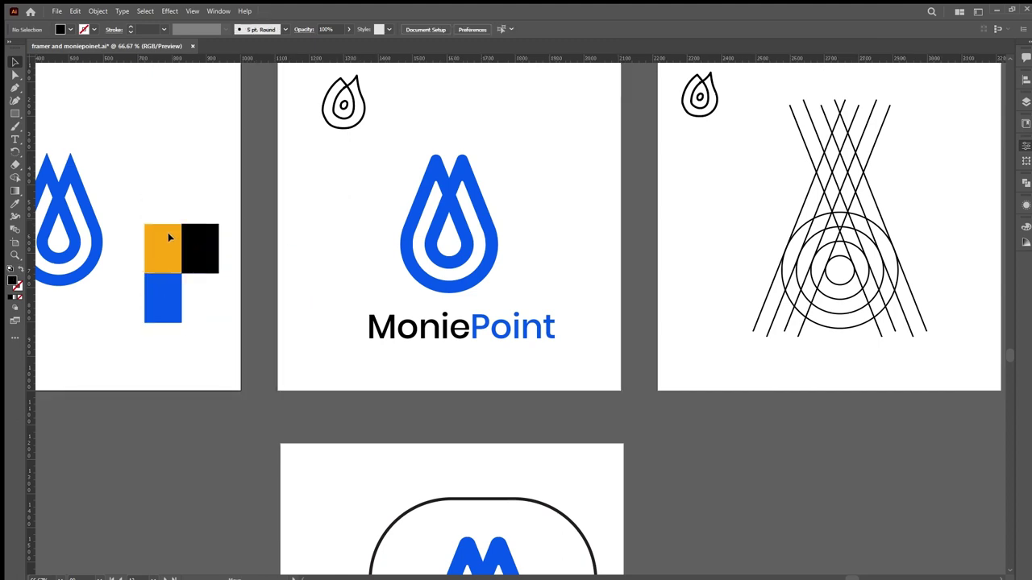
pyautogui.click(169, 236)
pyautogui.click(199, 246)
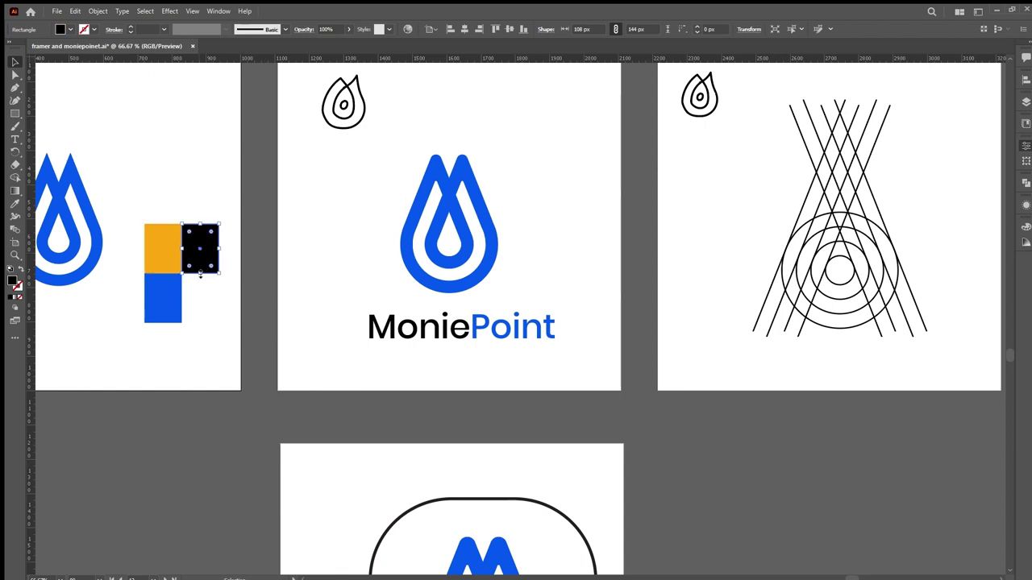
pyautogui.moveTo(201, 275); pyautogui.dragTo(198, 325)
pyautogui.click(214, 350)
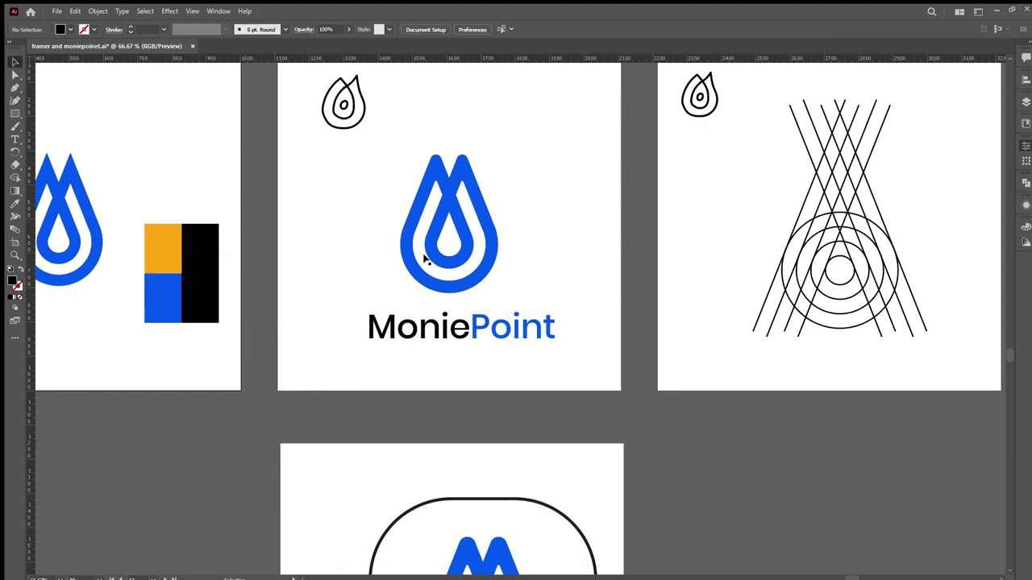
pyautogui.moveTo(354, 184); pyautogui.dragTo(510, 340)
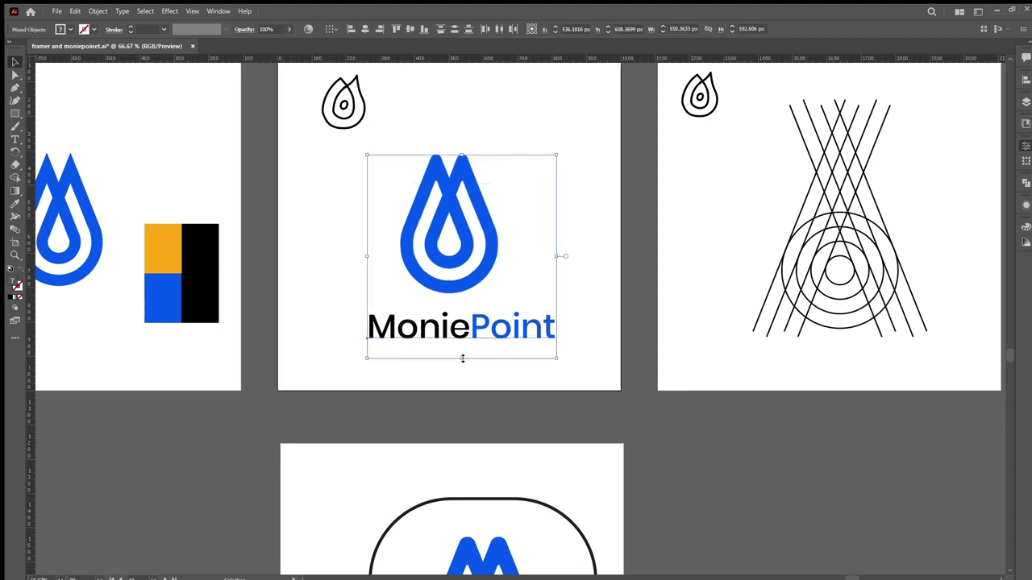
pyautogui.click(339, 237)
# - Copy the MoniePoint artboard beside the rounded icon artboard and fit it in the window
pyautogui.hotkey('ctrl', '-')
pyautogui.hotkey('ctrl', '-')
pyautogui.hotkey('ctrl', '-')
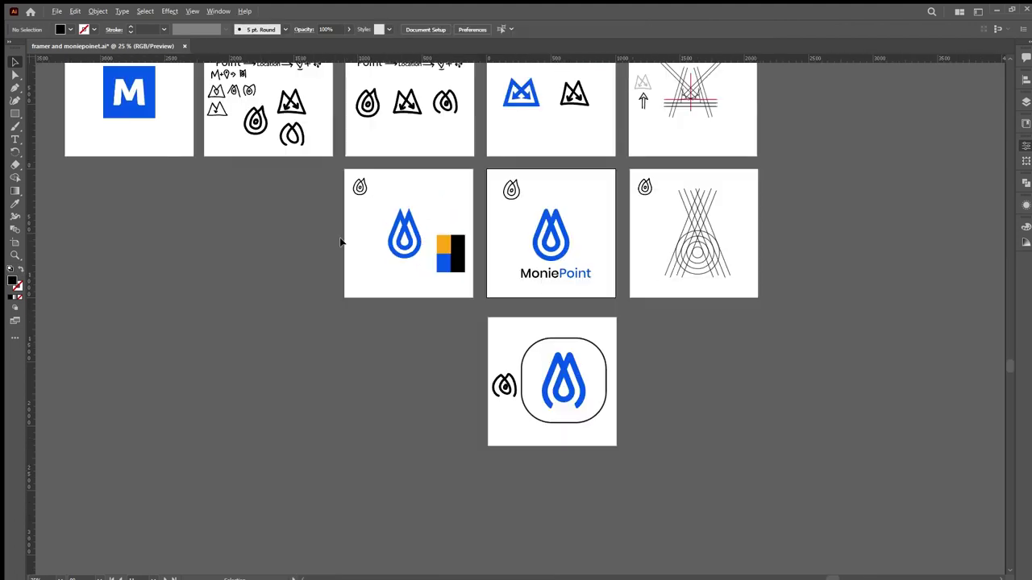
pyautogui.click(15, 242)
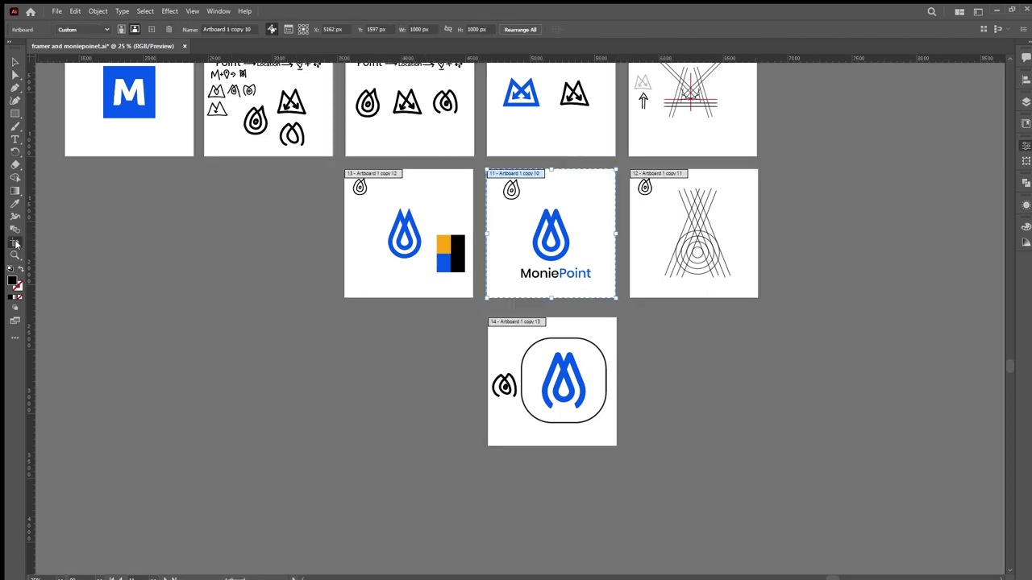
pyautogui.moveTo(597, 217); pyautogui.dragTo(457, 361)
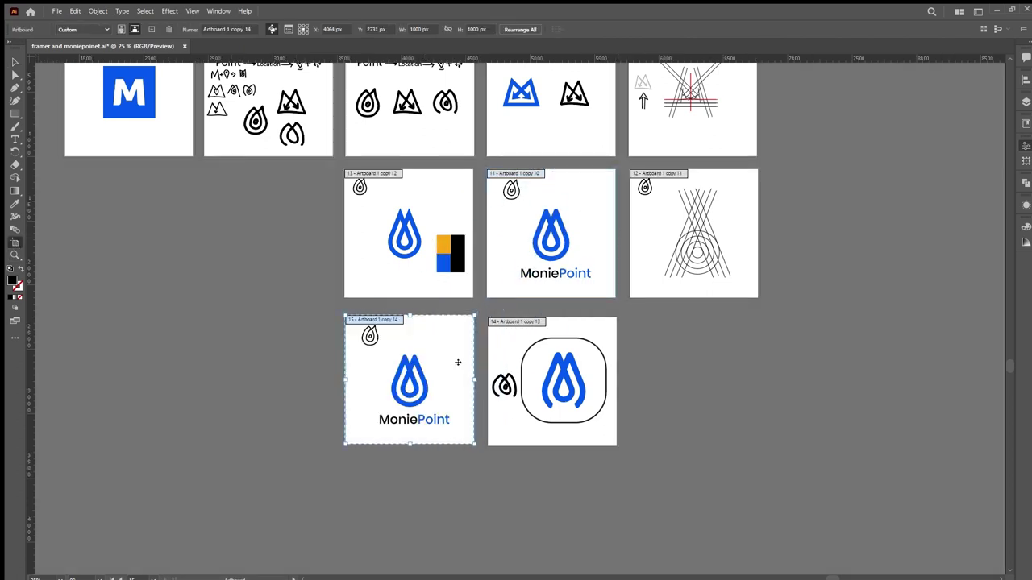
pyautogui.press('v')
pyautogui.hotkey('ctrl', '0')
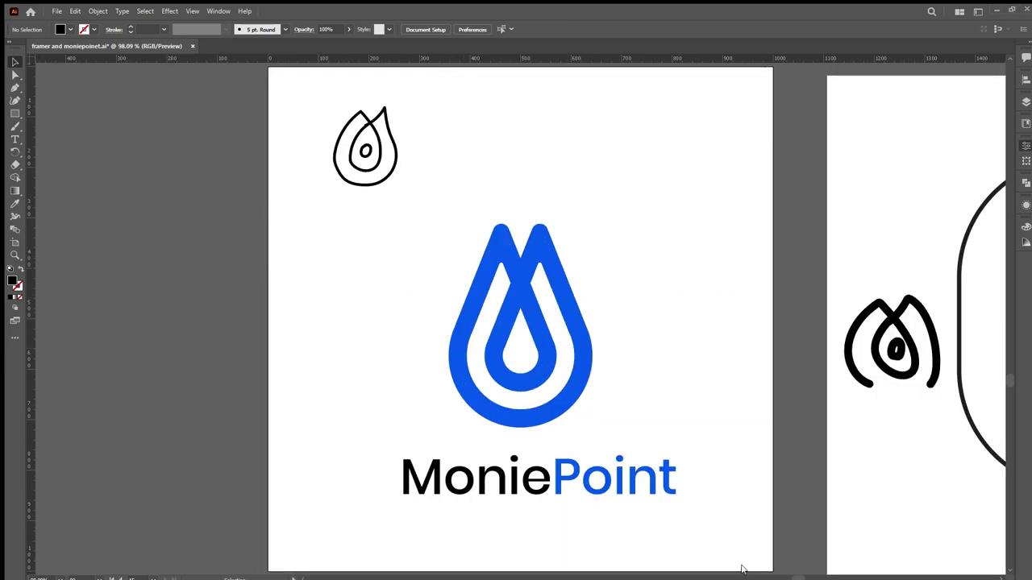
# - Delete the hand-drawn drop sketch and group the blue mark with the wordmark
pyautogui.click(395, 156)
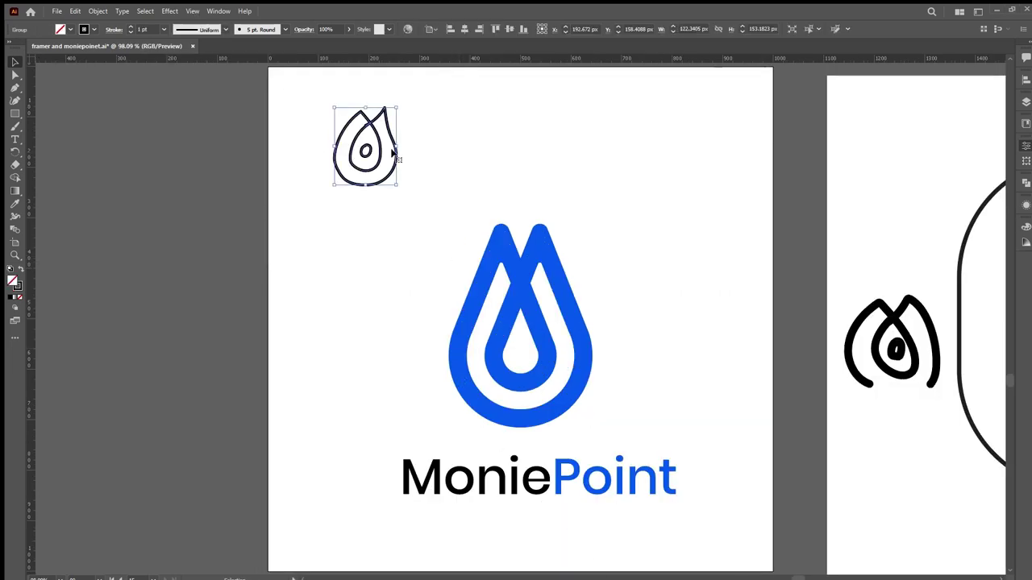
pyautogui.press('Delete')
pyautogui.moveTo(431, 185); pyautogui.dragTo(619, 549)
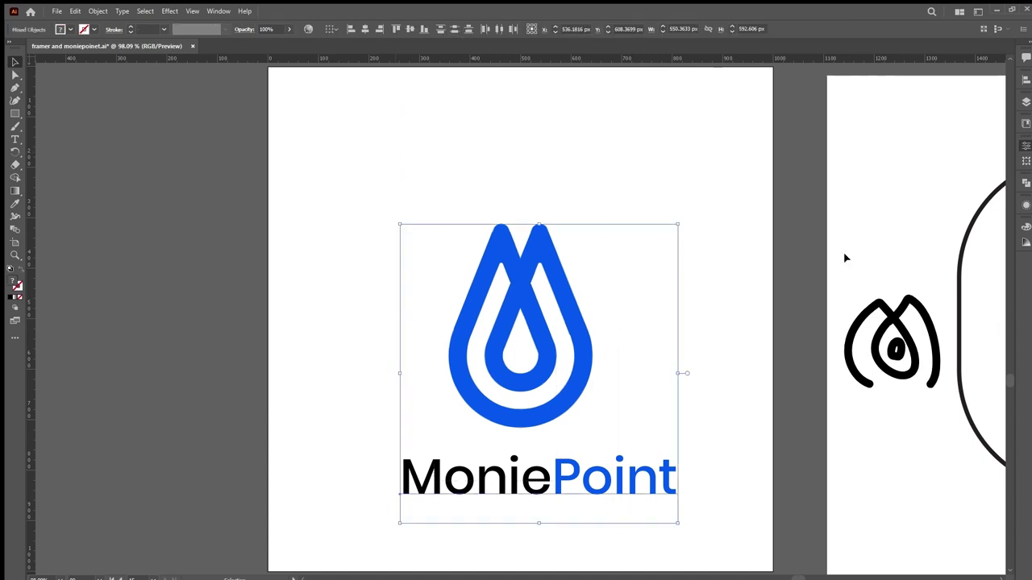
pyautogui.hotkey('shift', 'Left')
pyautogui.hotkey('shift', 'Left')
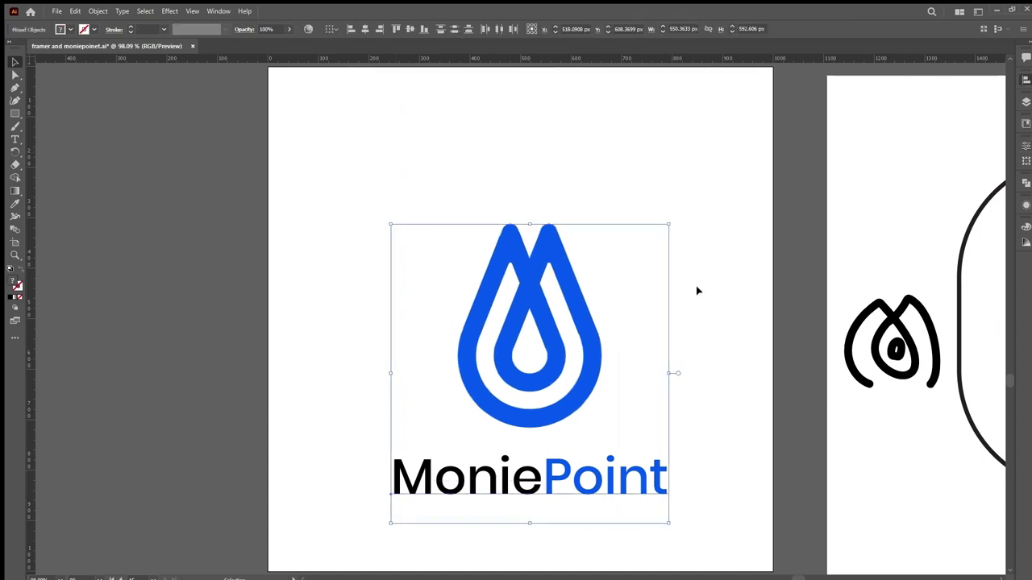
pyautogui.hotkey('ctrl', 'g')
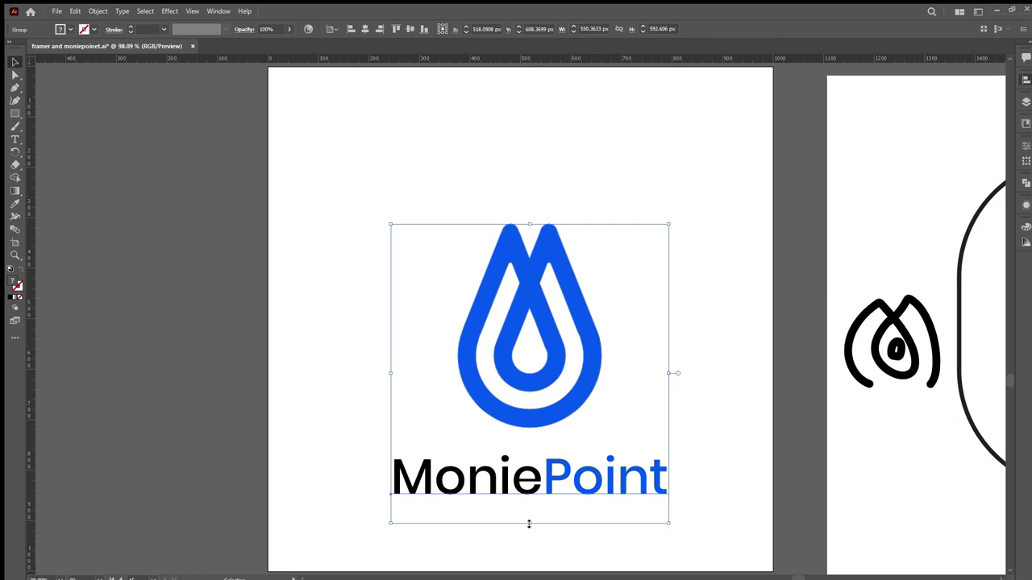
# - Scale the logo group down and centre it on the artboard
pyautogui.moveTo(530, 524); pyautogui.dragTo(521, 453)
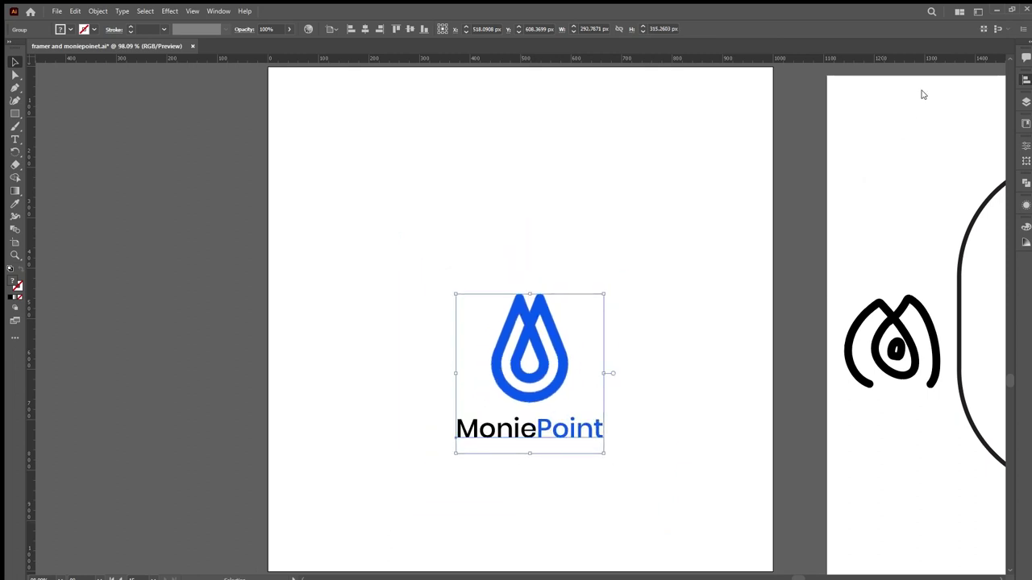
pyautogui.hotkey('shift', 'Left')
pyautogui.hotkey('shift', 'Up')
pyautogui.hotkey('shift', 'Up')
pyautogui.hotkey('shift', 'Up')
pyautogui.hotkey('shift', 'Up')
pyautogui.hotkey('shift', 'Up')
pyautogui.hotkey('shift', 'Up')
pyautogui.hotkey('shift', 'Up')
pyautogui.click(625, 368)
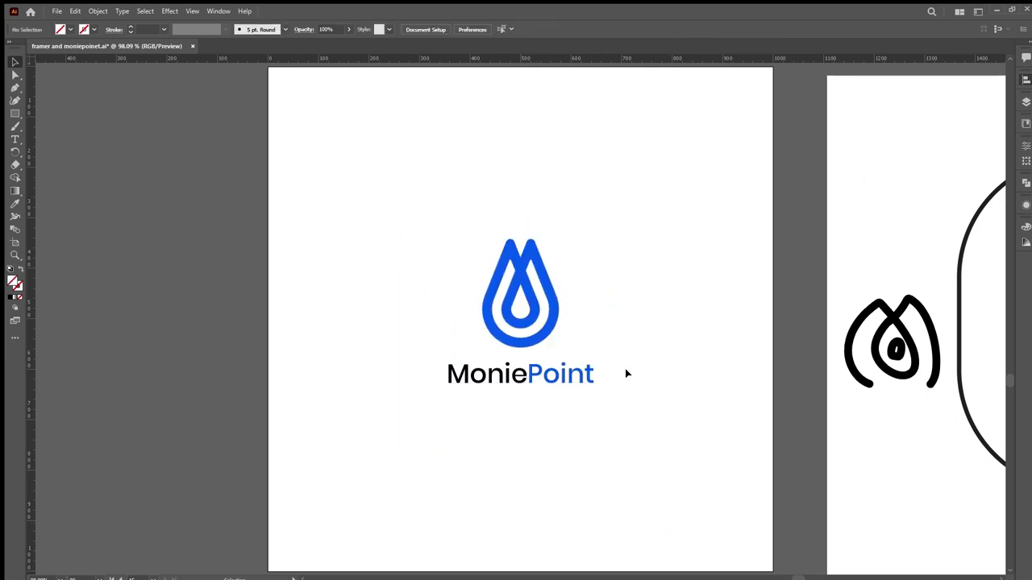
pyautogui.hotkey('ctrl', '-')
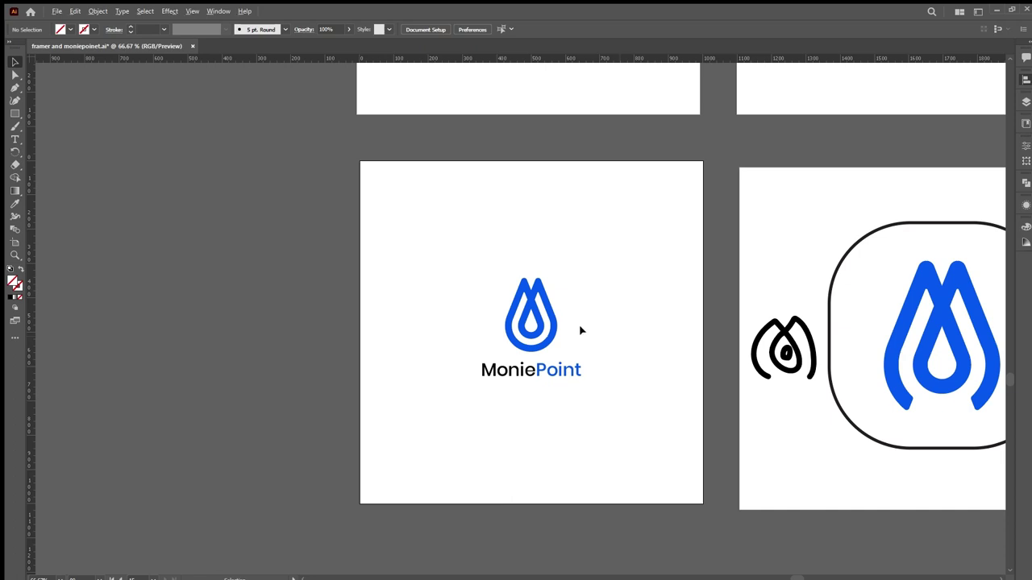
pyautogui.scroll(1, 580, 329)
pyautogui.scroll(1, 580, 330)
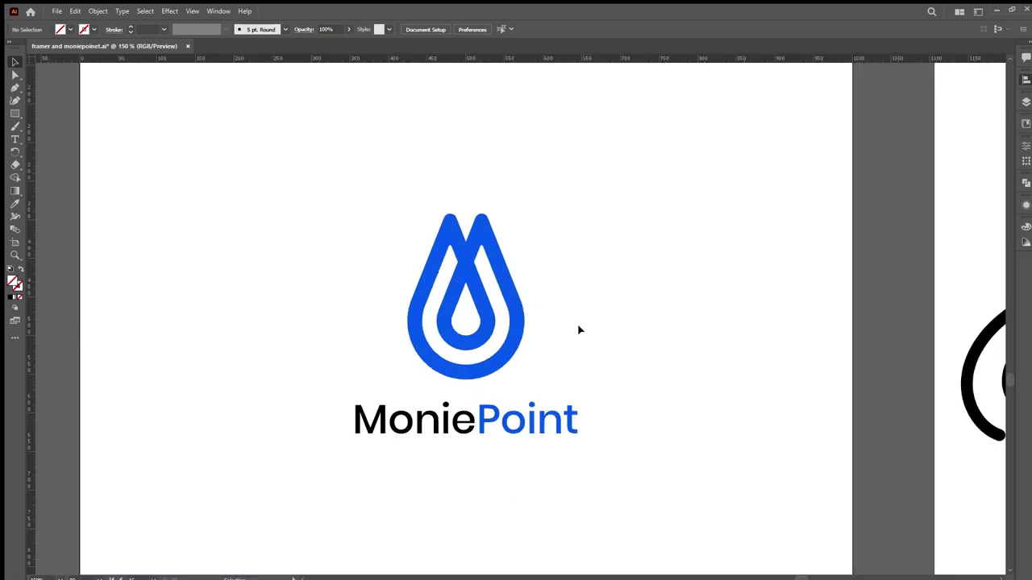